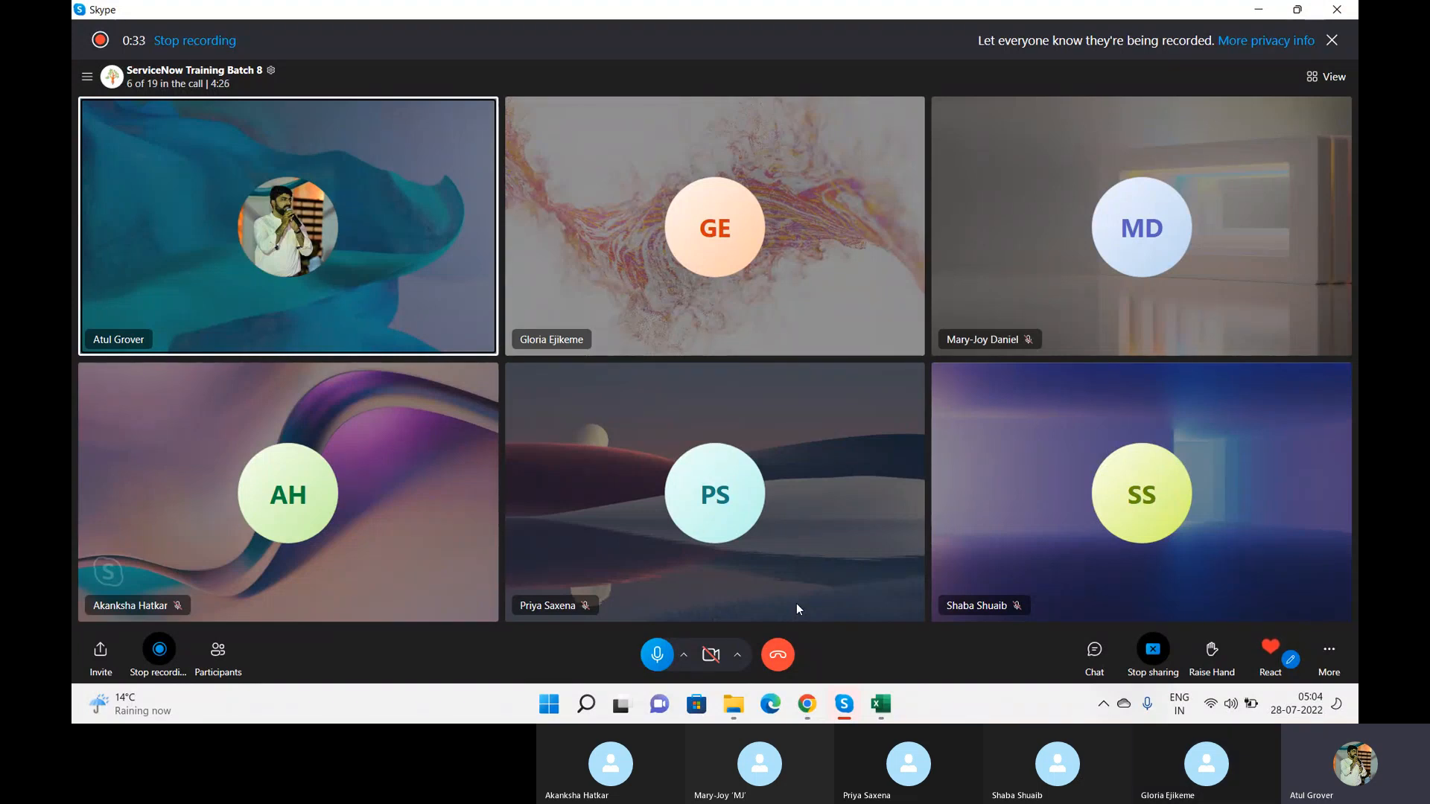
{"action": "key", "text": "super"}
{"action": "type", "text": "nt"}
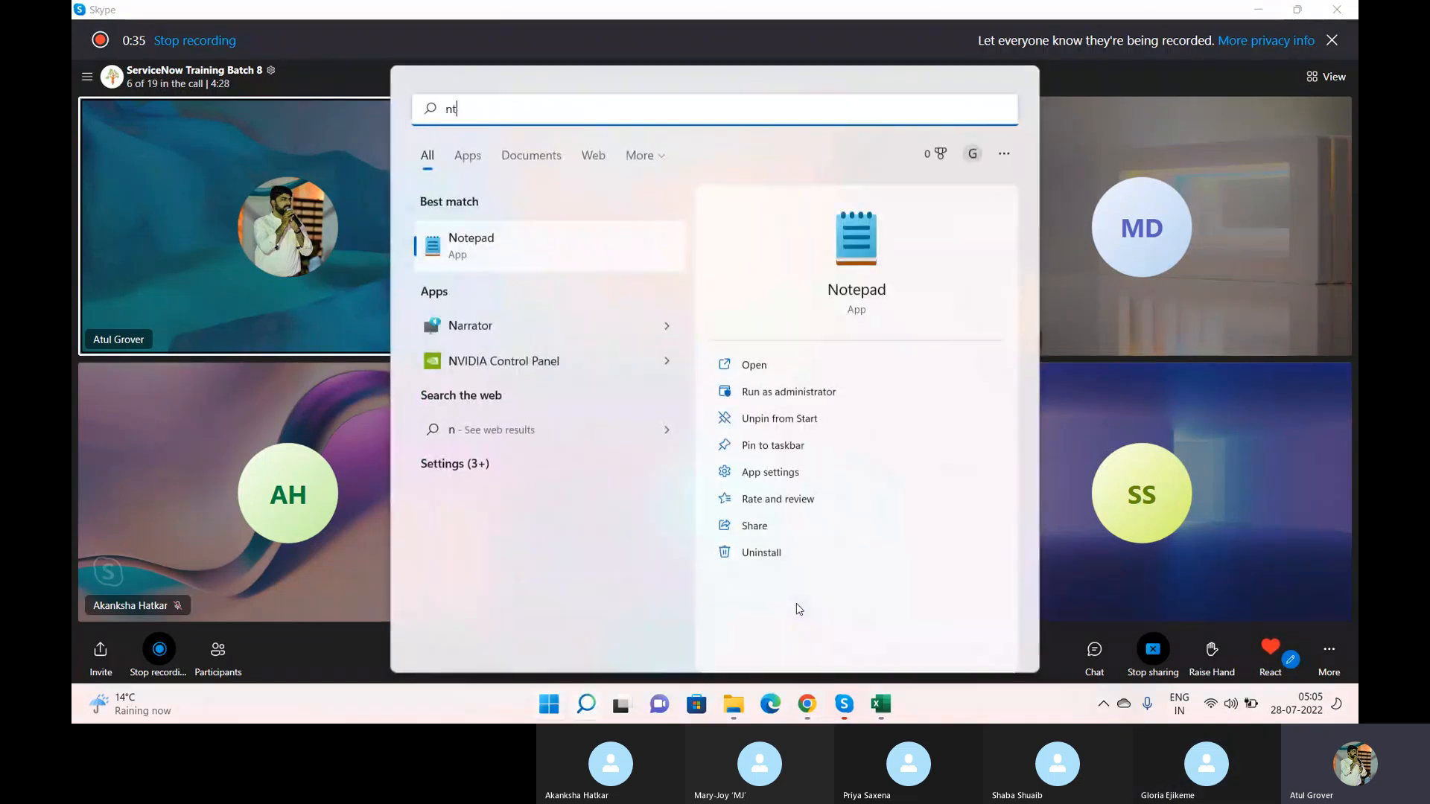
{"action": "key", "text": "Return"}
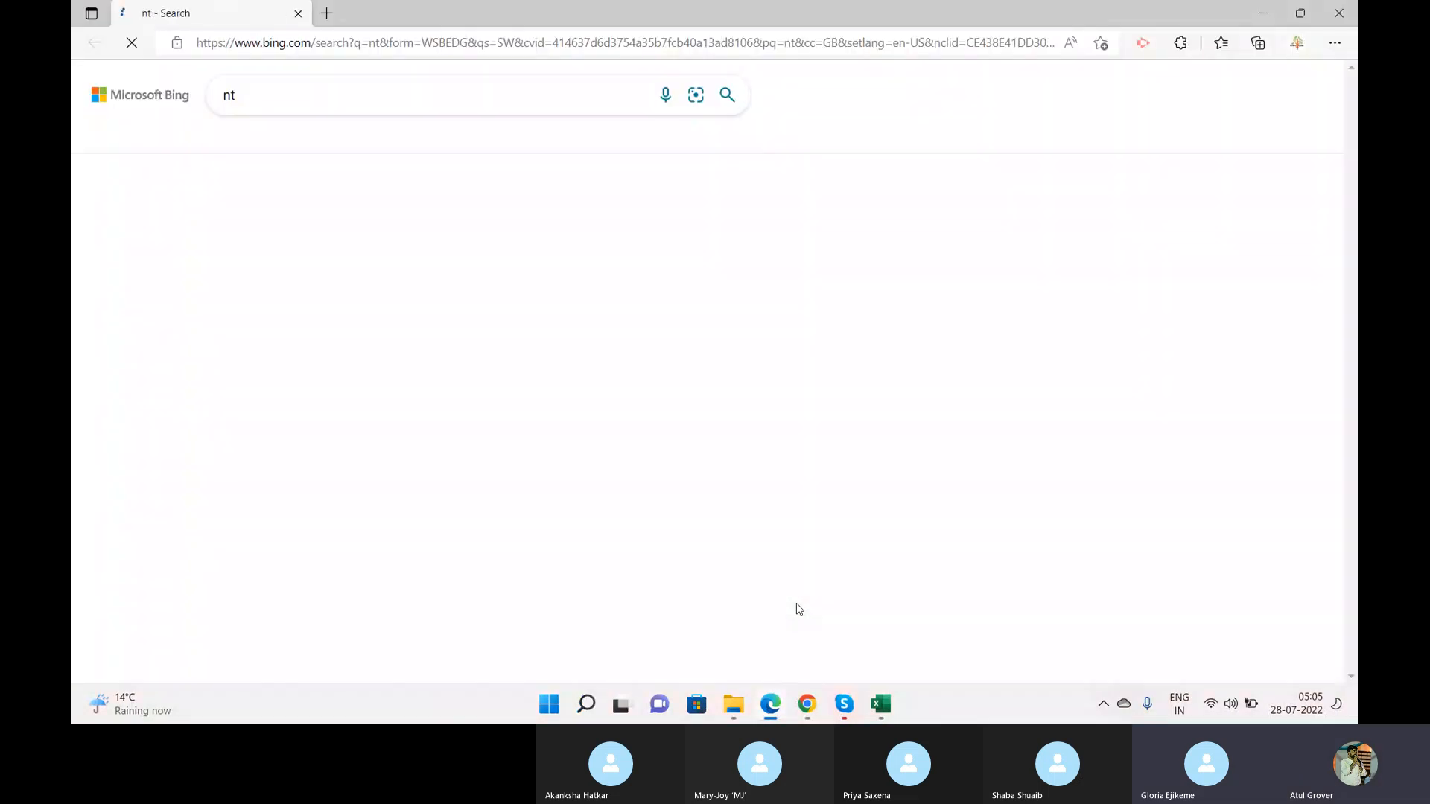
Step: Find Notepad through the system search and open a blank document
{"action": "key", "text": "super"}
{"action": "type", "text": "nt"}
{"action": "key", "text": "BackSpace"}
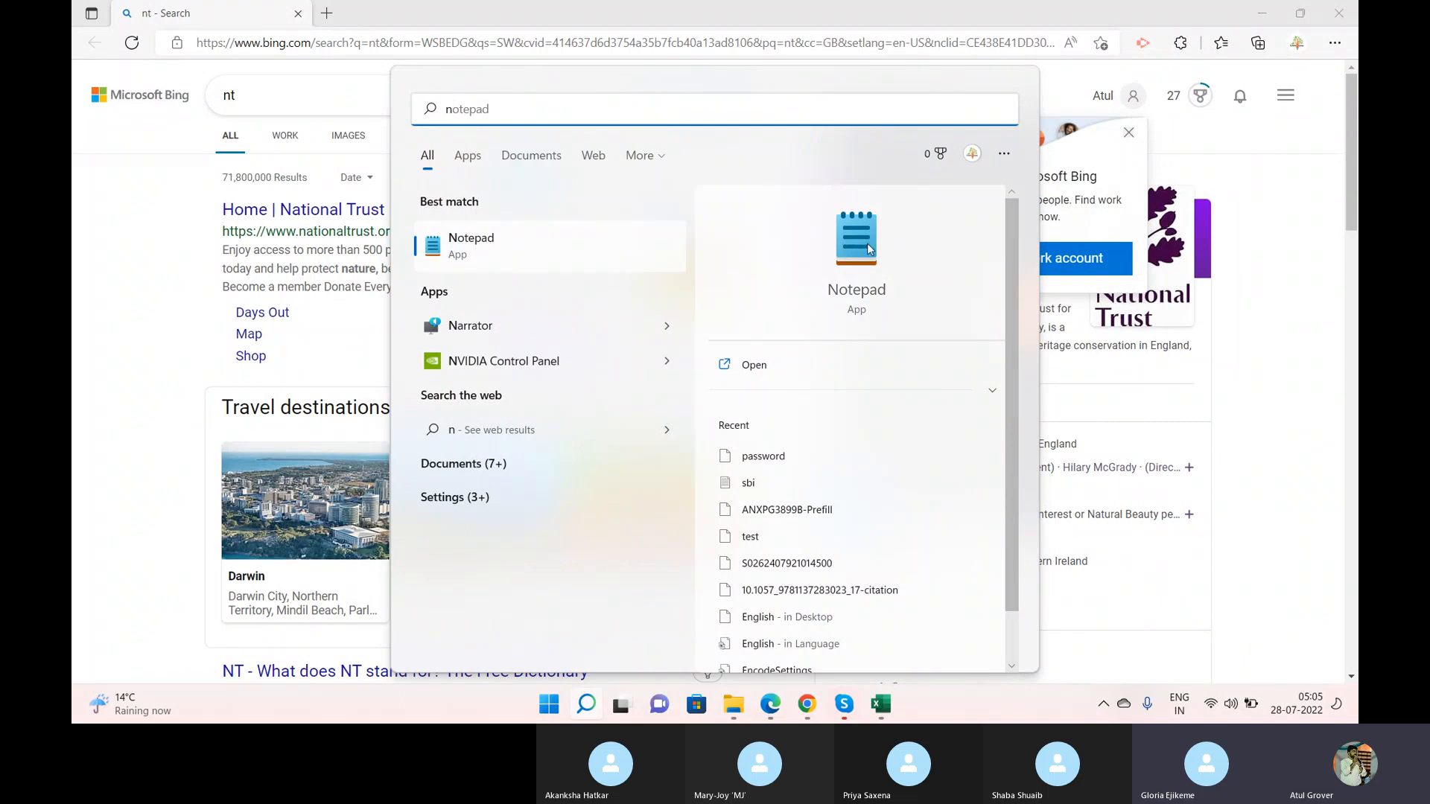
{"action": "key", "text": "Return"}
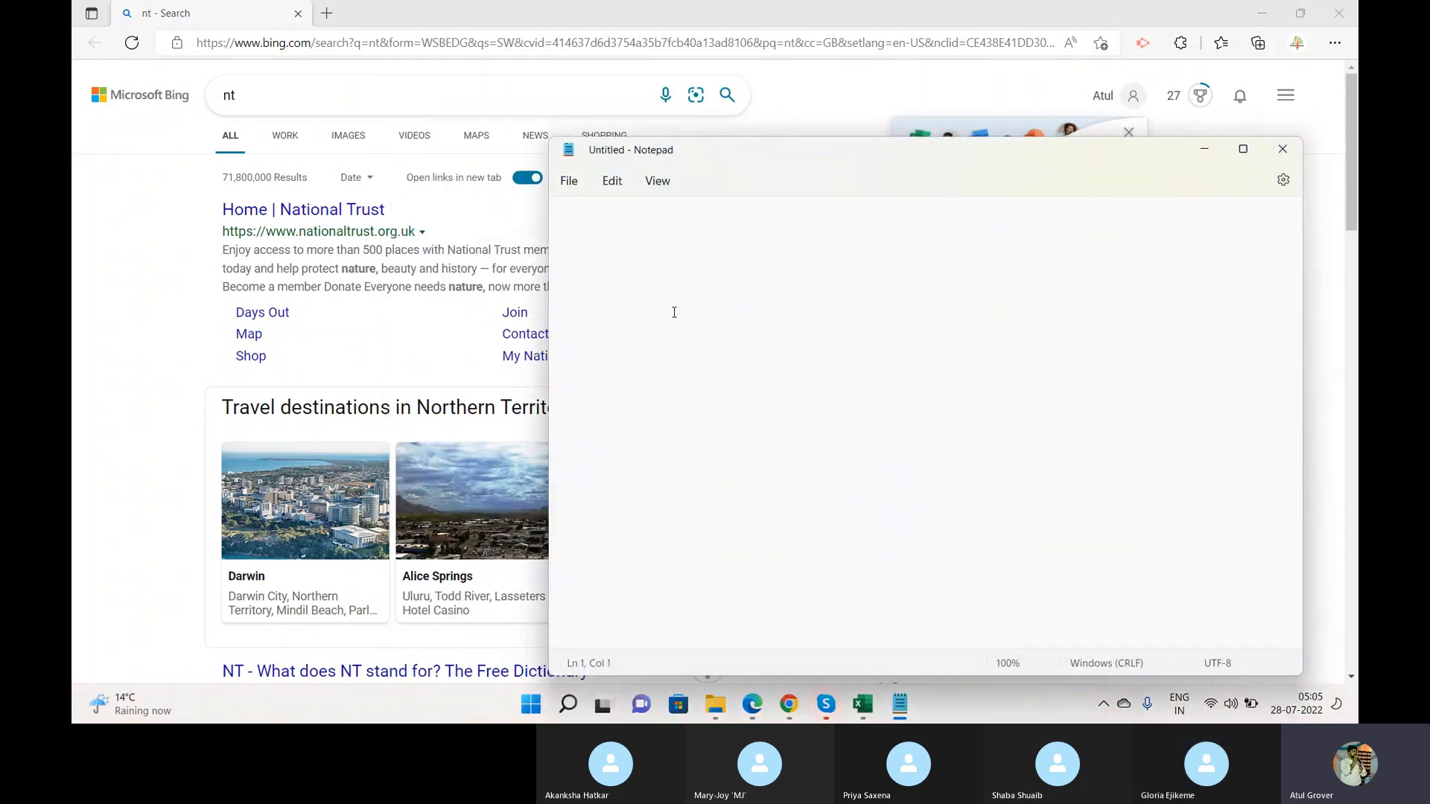
Step: Write "ACL ---> Access Control List" as the first line of the note and close the Bing browser window
{"action": "type", "text": "ACL --->"}
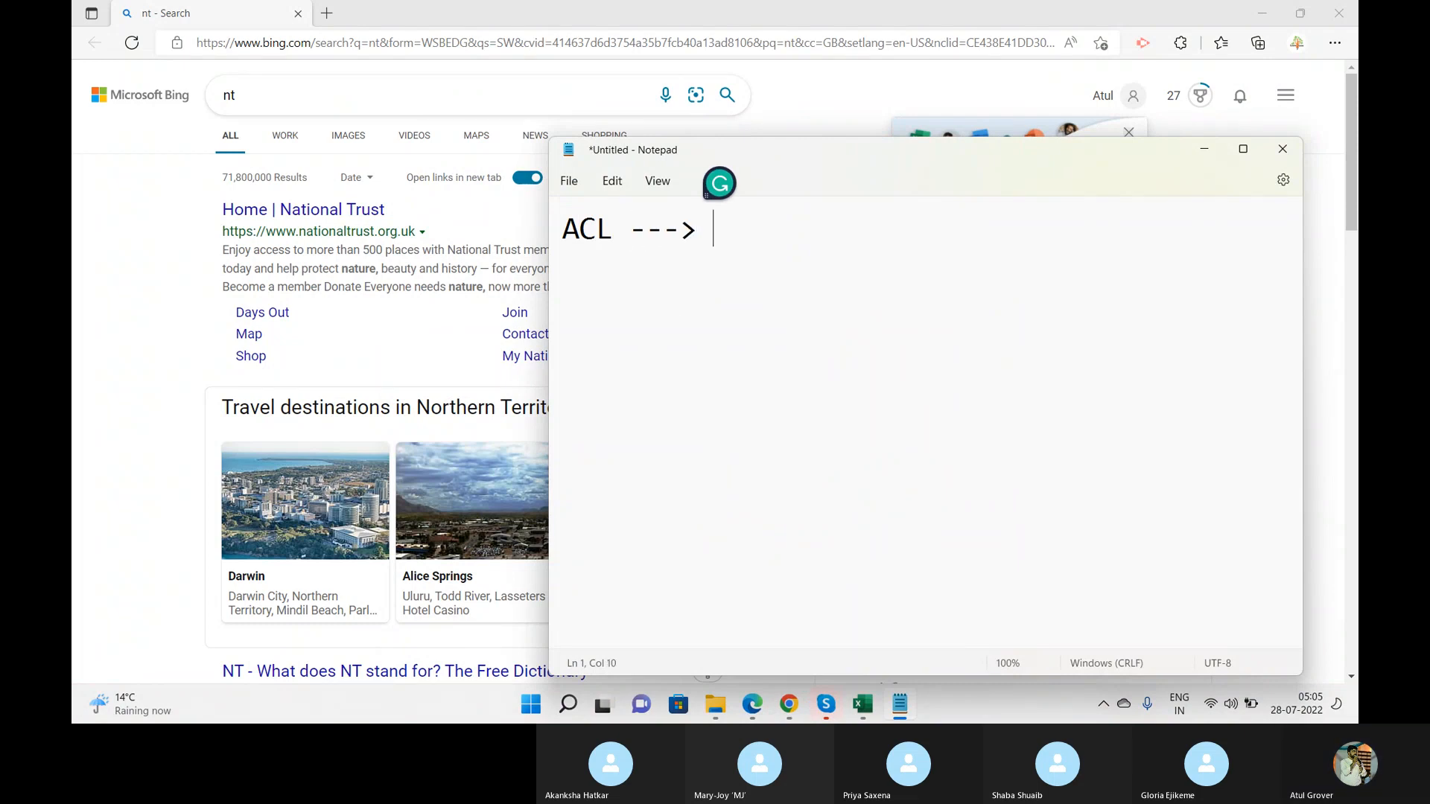
{"action": "left_click", "coordinate": [1343, 10]}
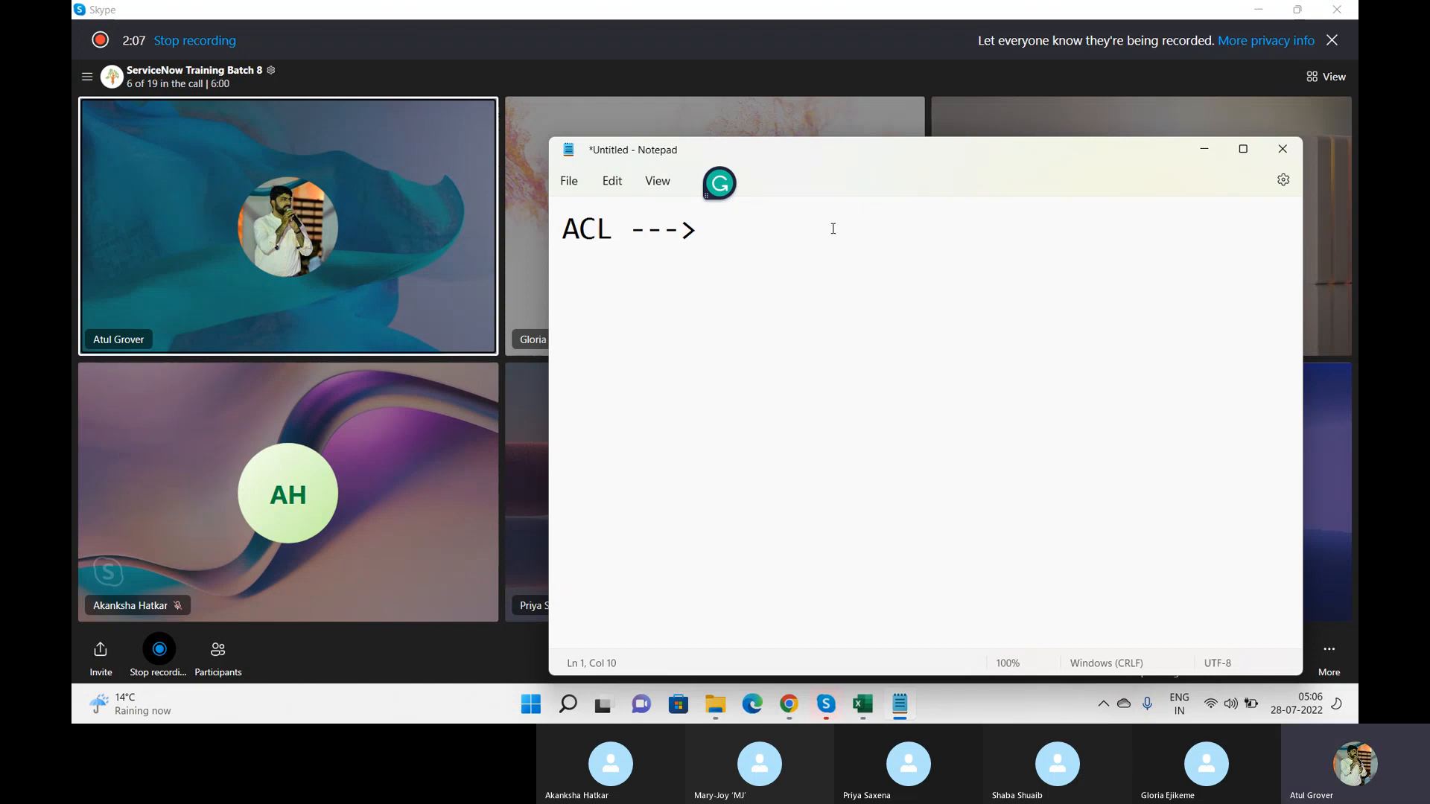
{"action": "type", "text": "Access Control Li"}
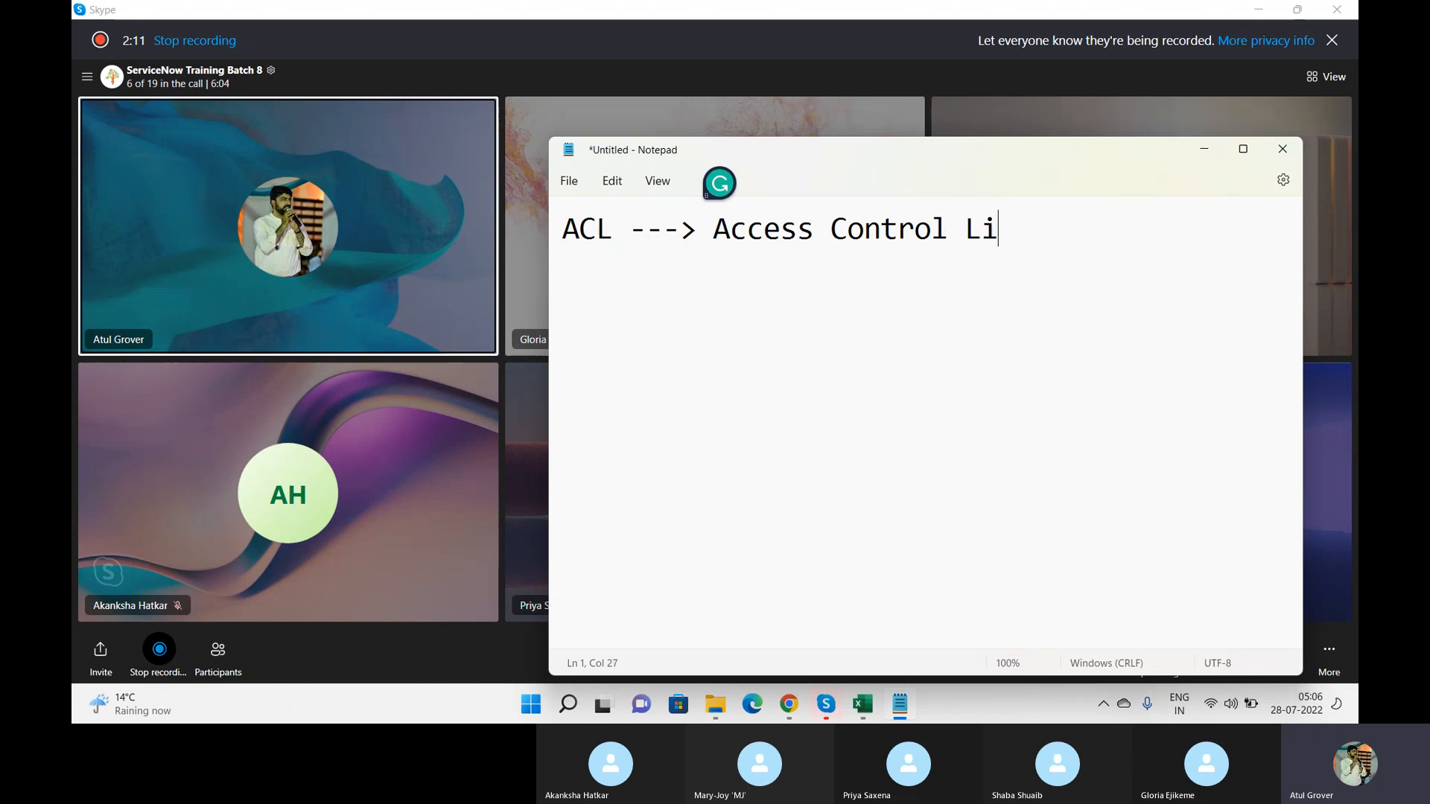
{"action": "type", "text": "st"}
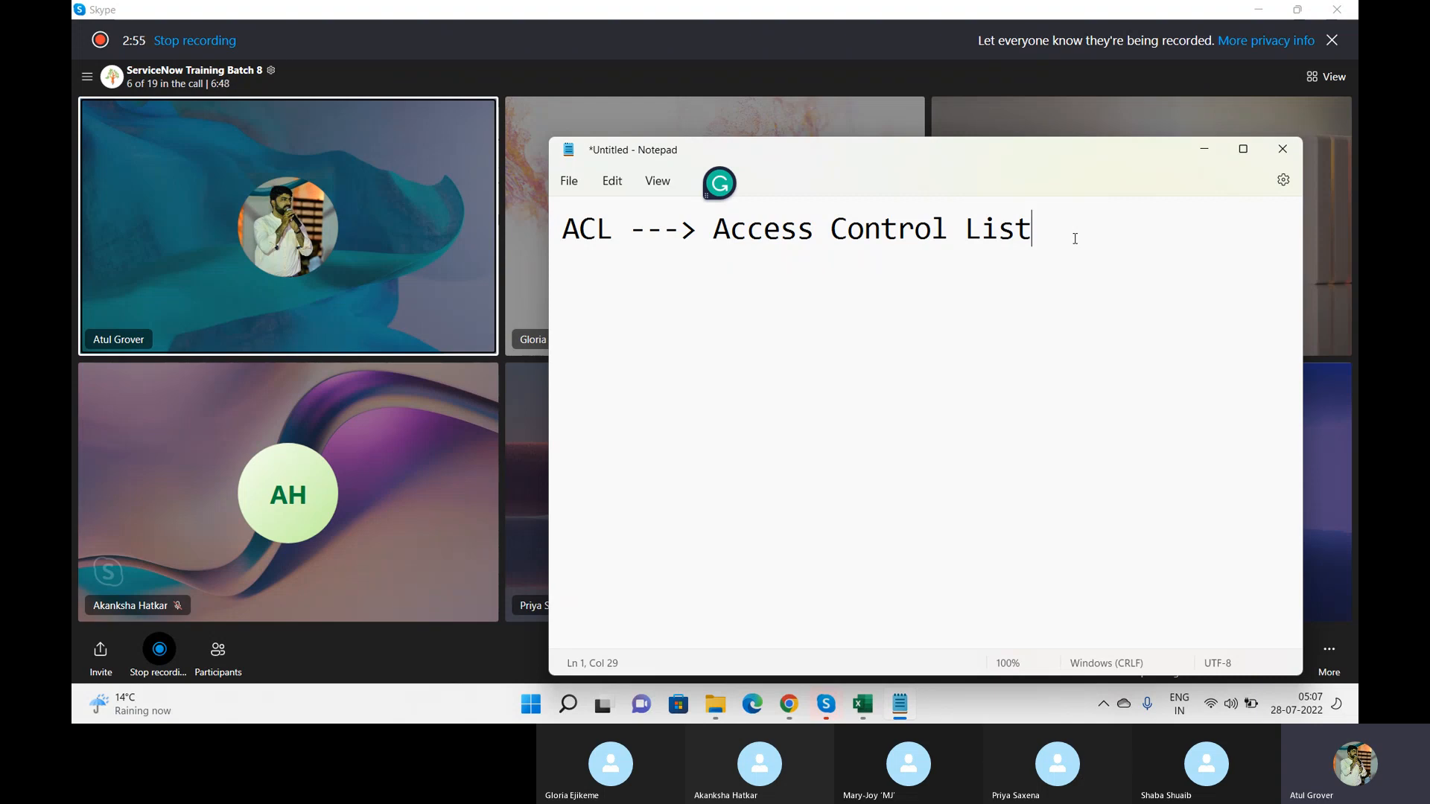
Step: Leave a blank line in the note and add "2 Types ---" with "Table" and "Field" on separate lines below
{"action": "key", "text": "Return"}
{"action": "key", "text": "Return"}
{"action": "type", "text": "2 Types "}
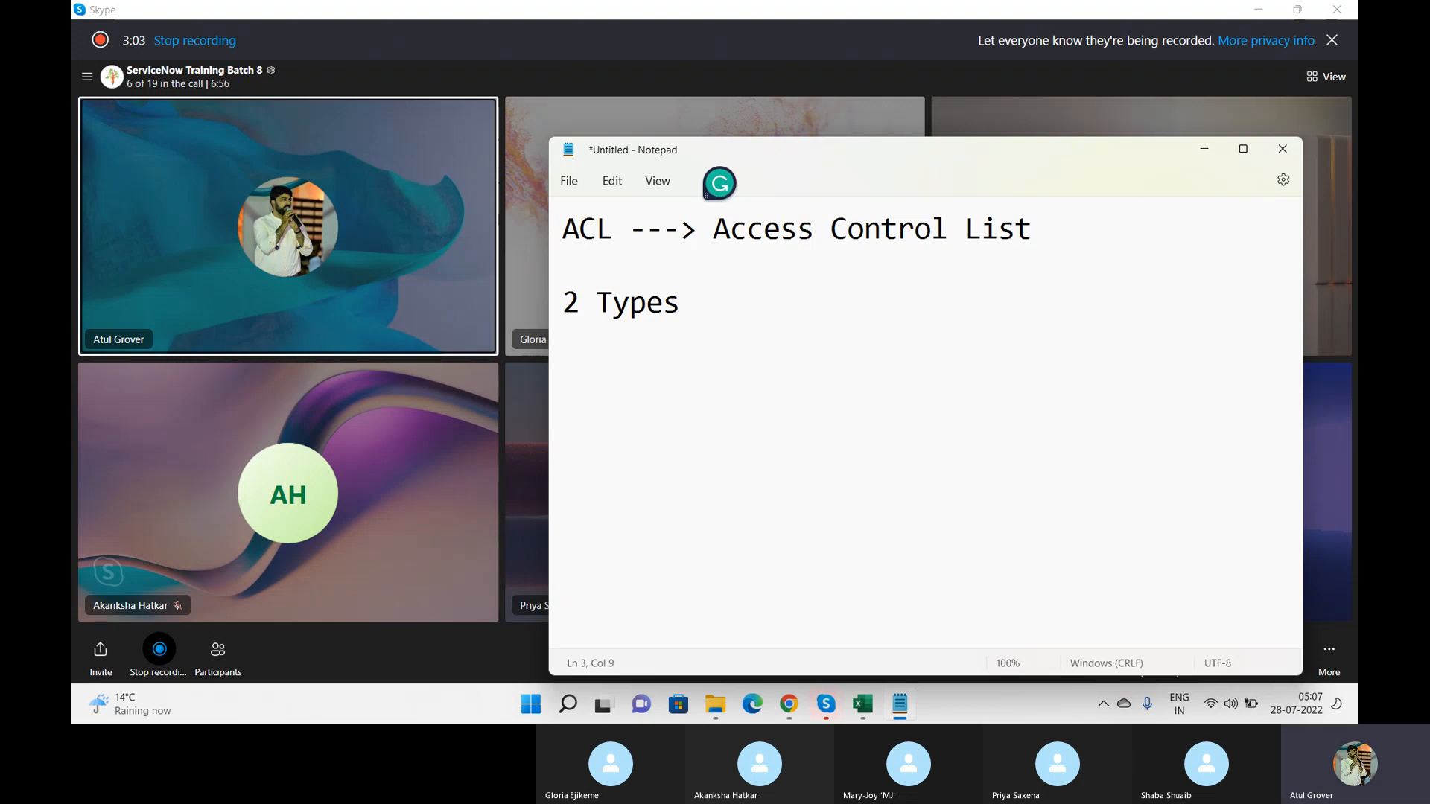
{"action": "type", "text": "---"}
{"action": "key", "text": "Return"}
{"action": "type", "text": "Table"}
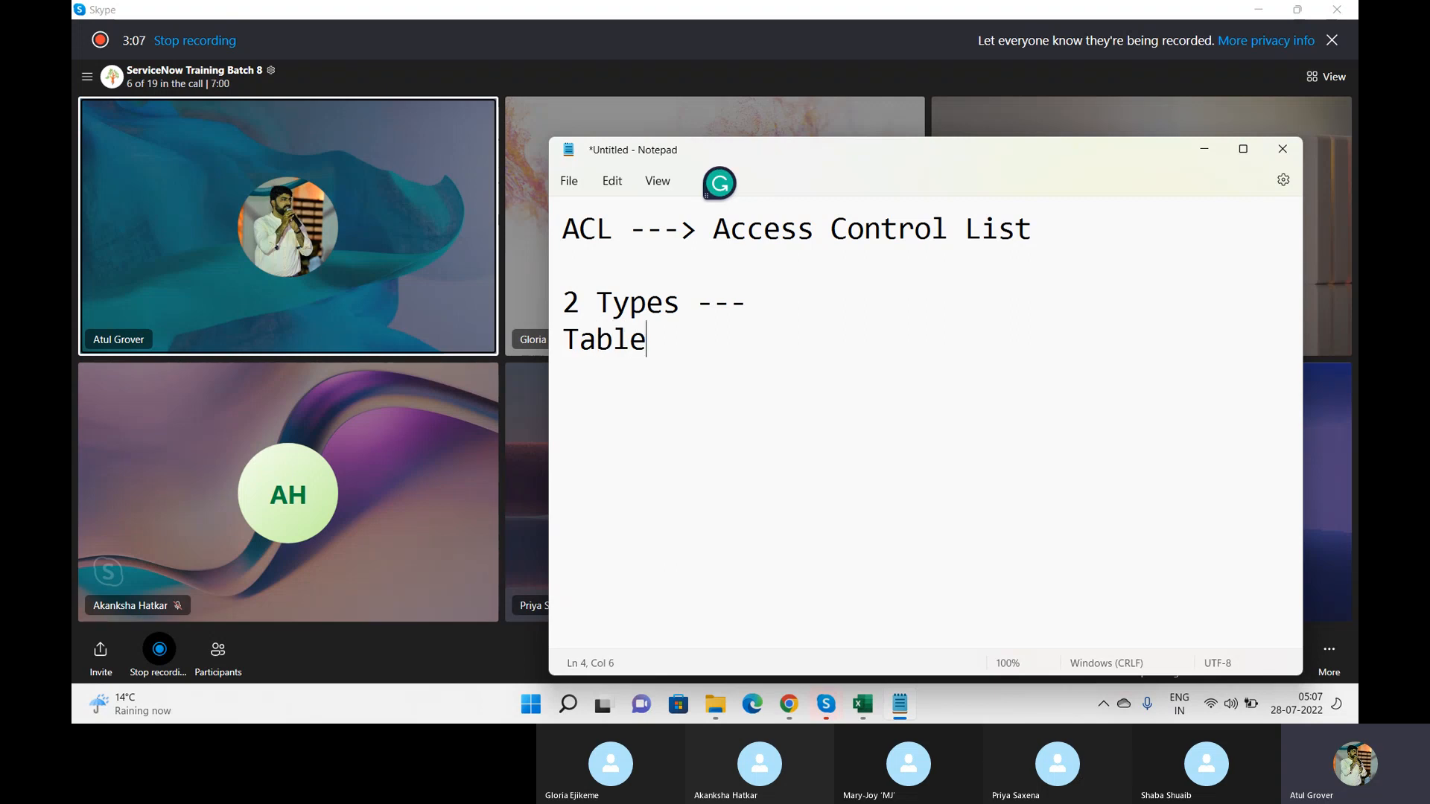
{"action": "key", "text": "Return"}
{"action": "type", "text": "Field"}
{"action": "key", "text": "Return"}
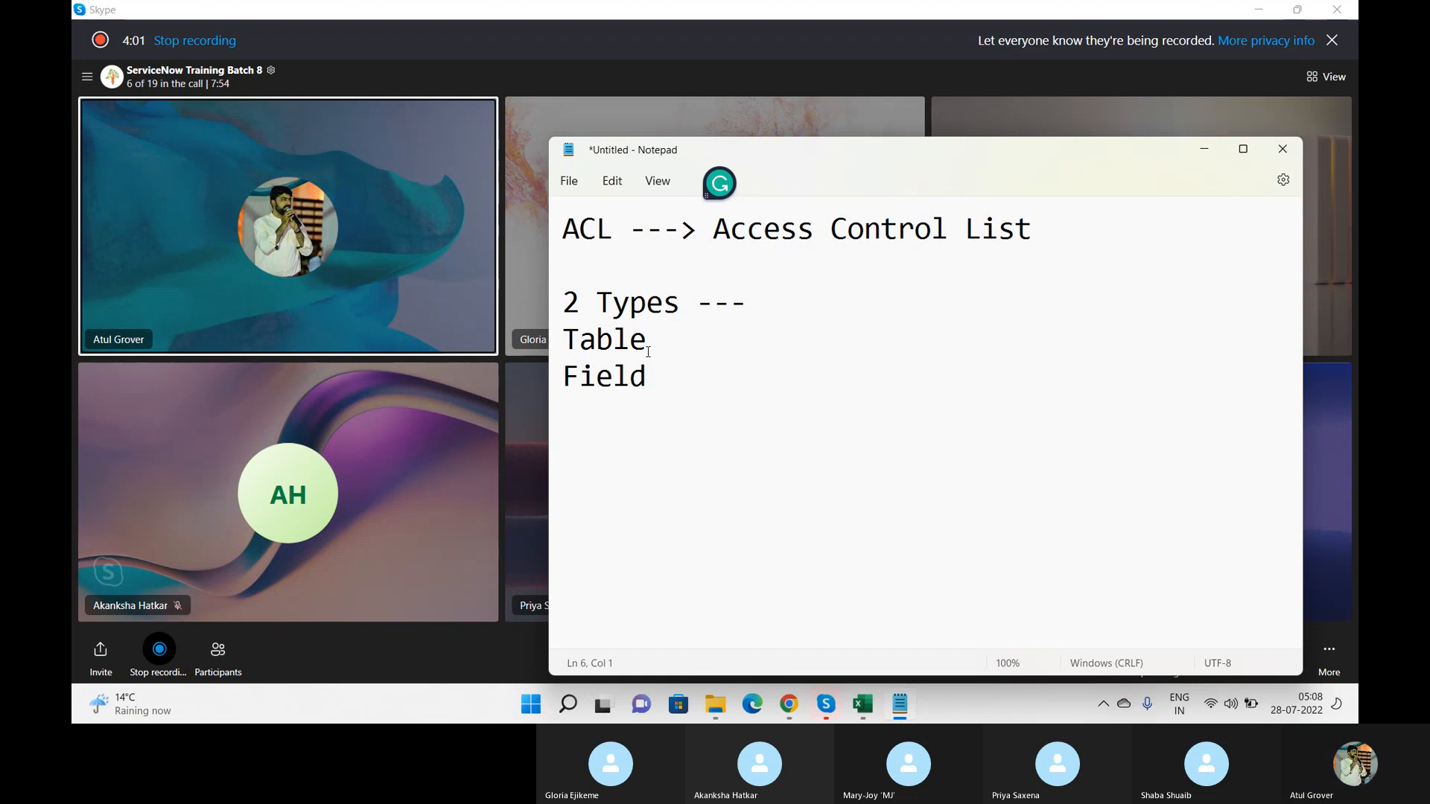
Step: Switch to ServiceNow in Chrome, filter the navigator for "ACL" and open Access Control (ACL) under System Security
{"action": "left_click", "coordinate": [788, 705]}
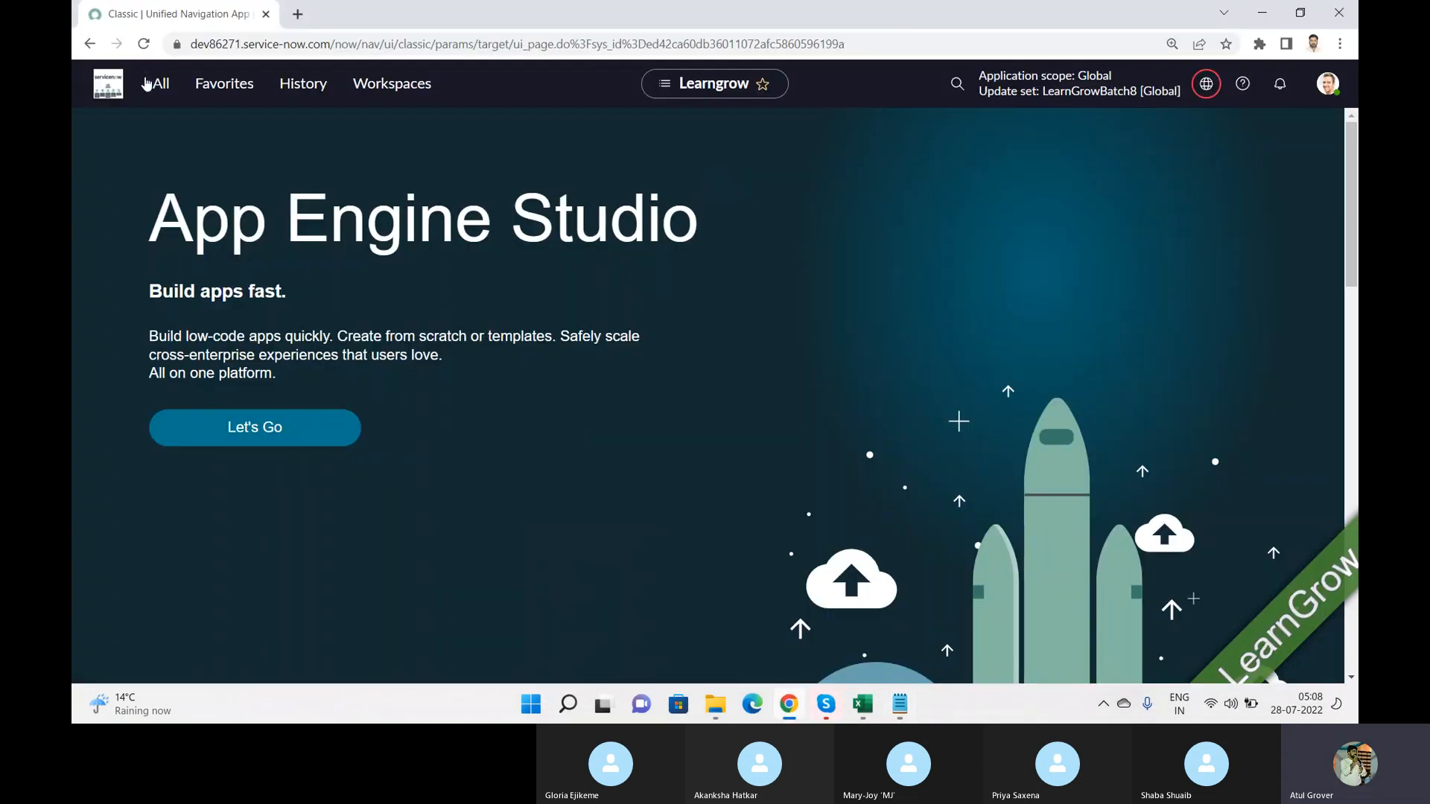
{"action": "left_click", "coordinate": [165, 97]}
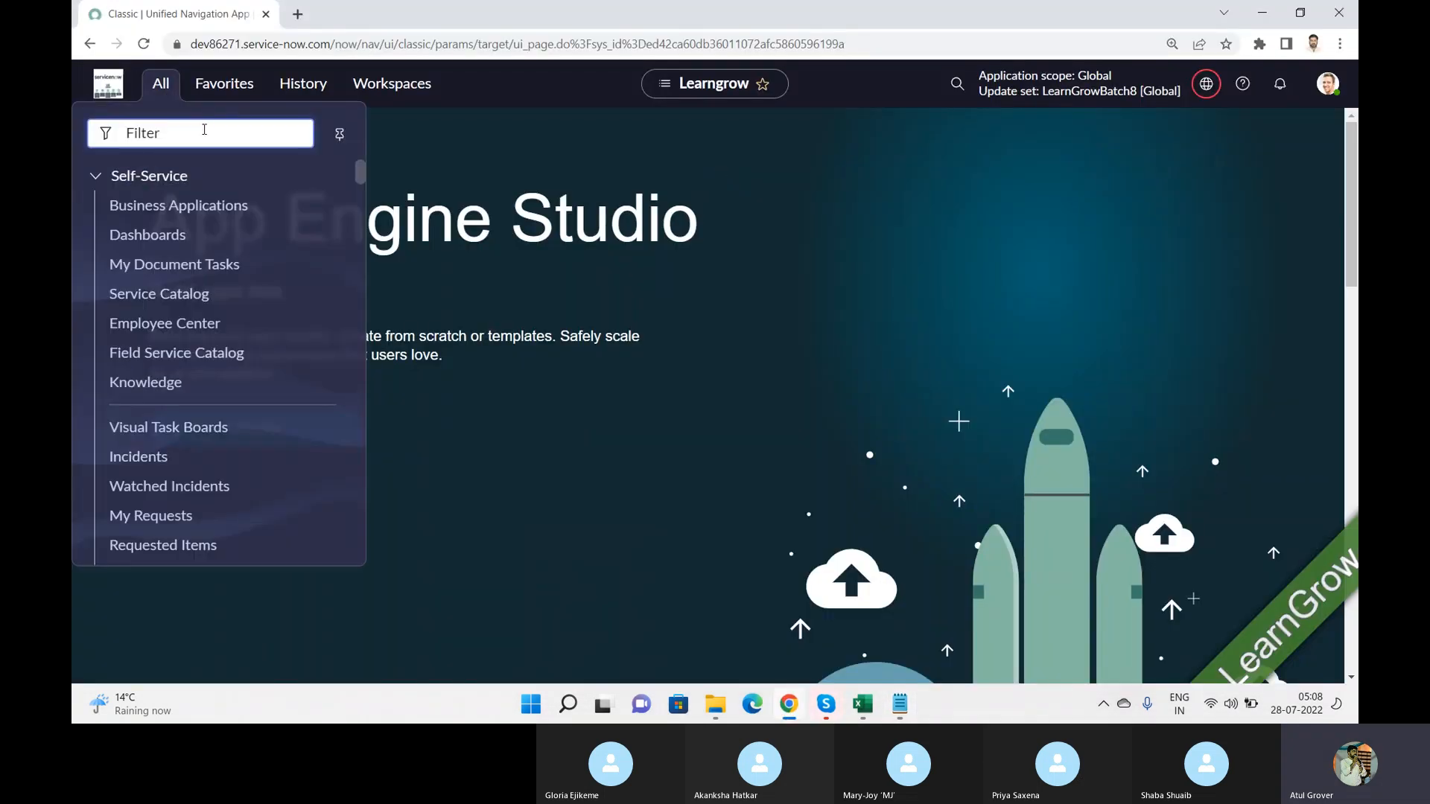
{"action": "type", "text": "ACL"}
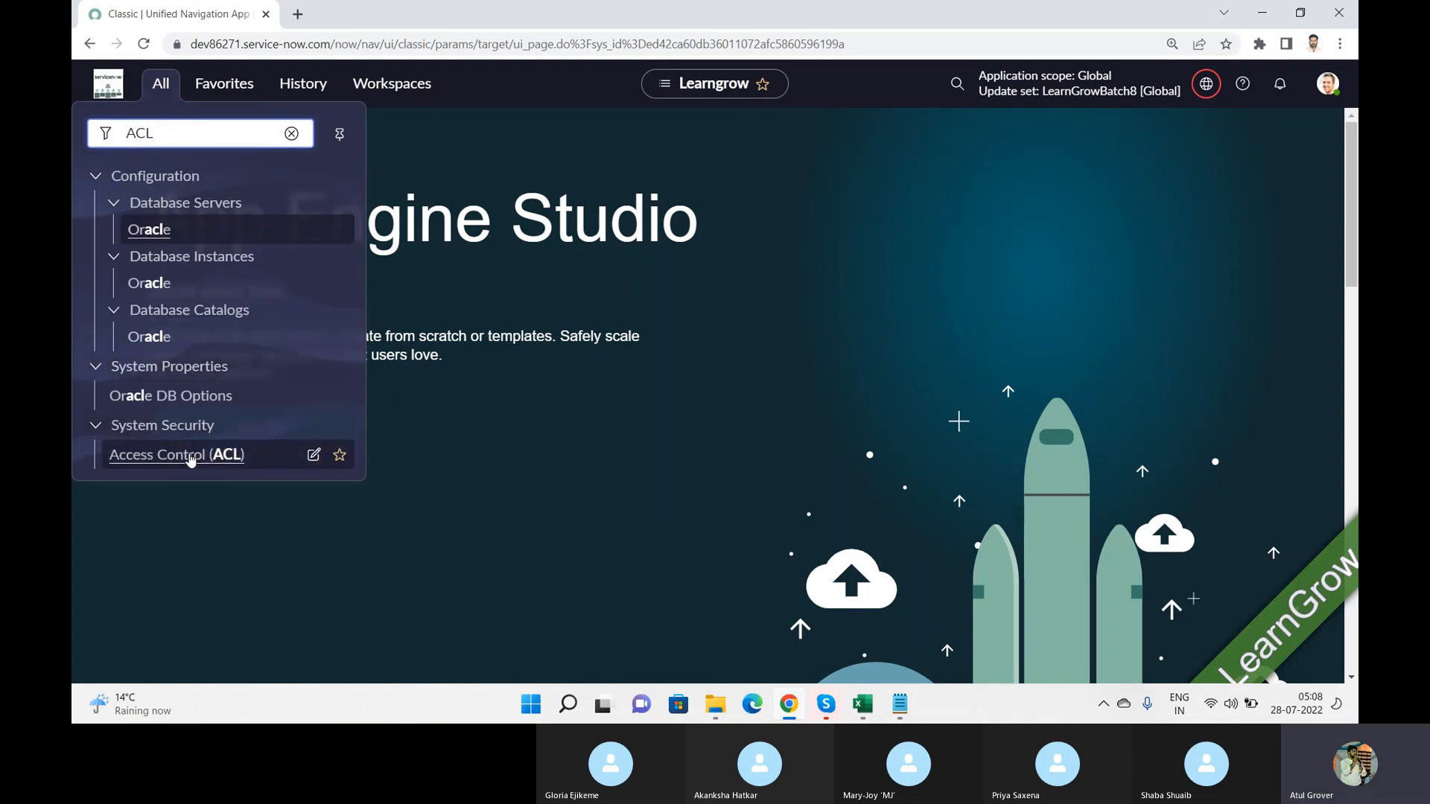
{"action": "left_click", "coordinate": [189, 456]}
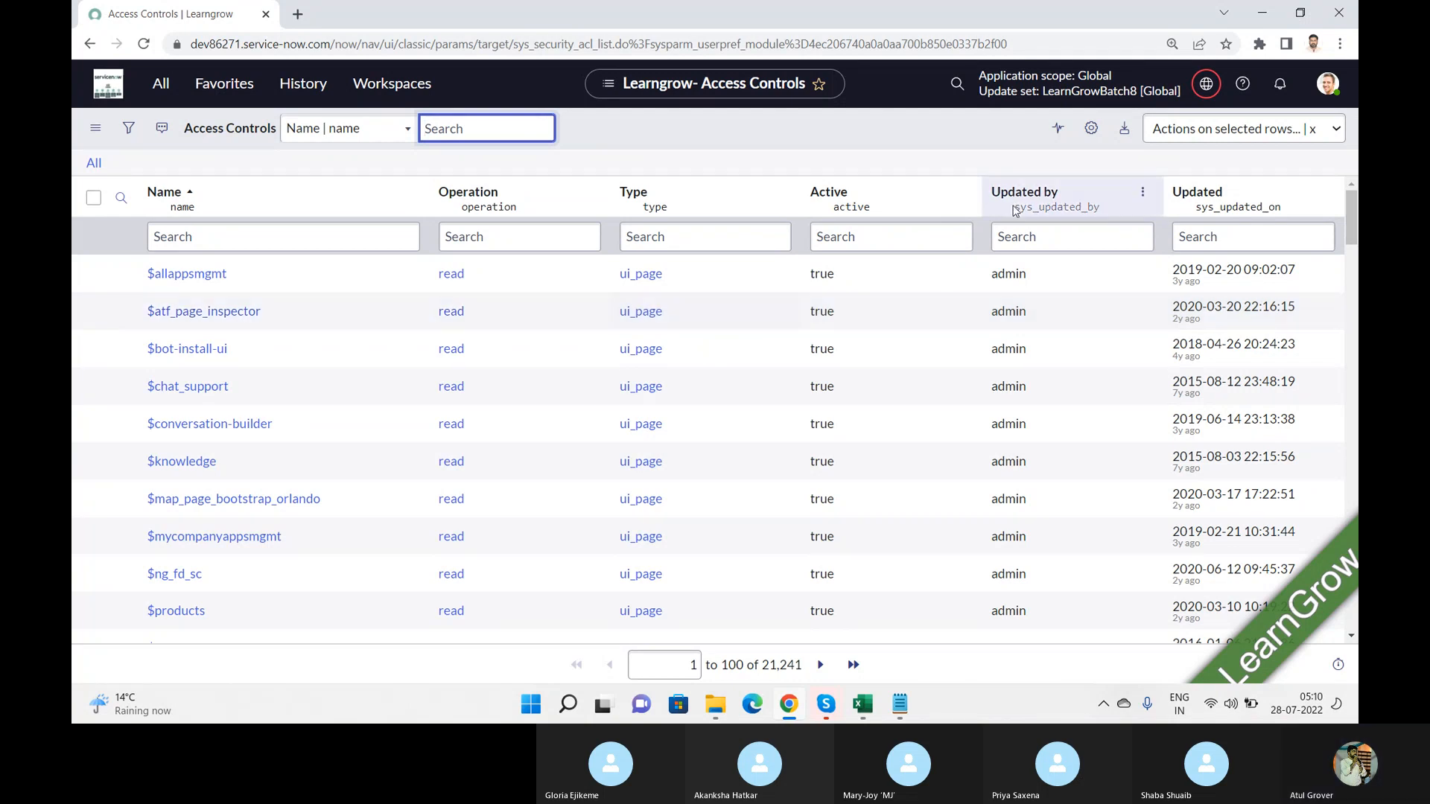
Step: Elevate the current account's role to security_admin
{"action": "left_click", "coordinate": [1327, 87]}
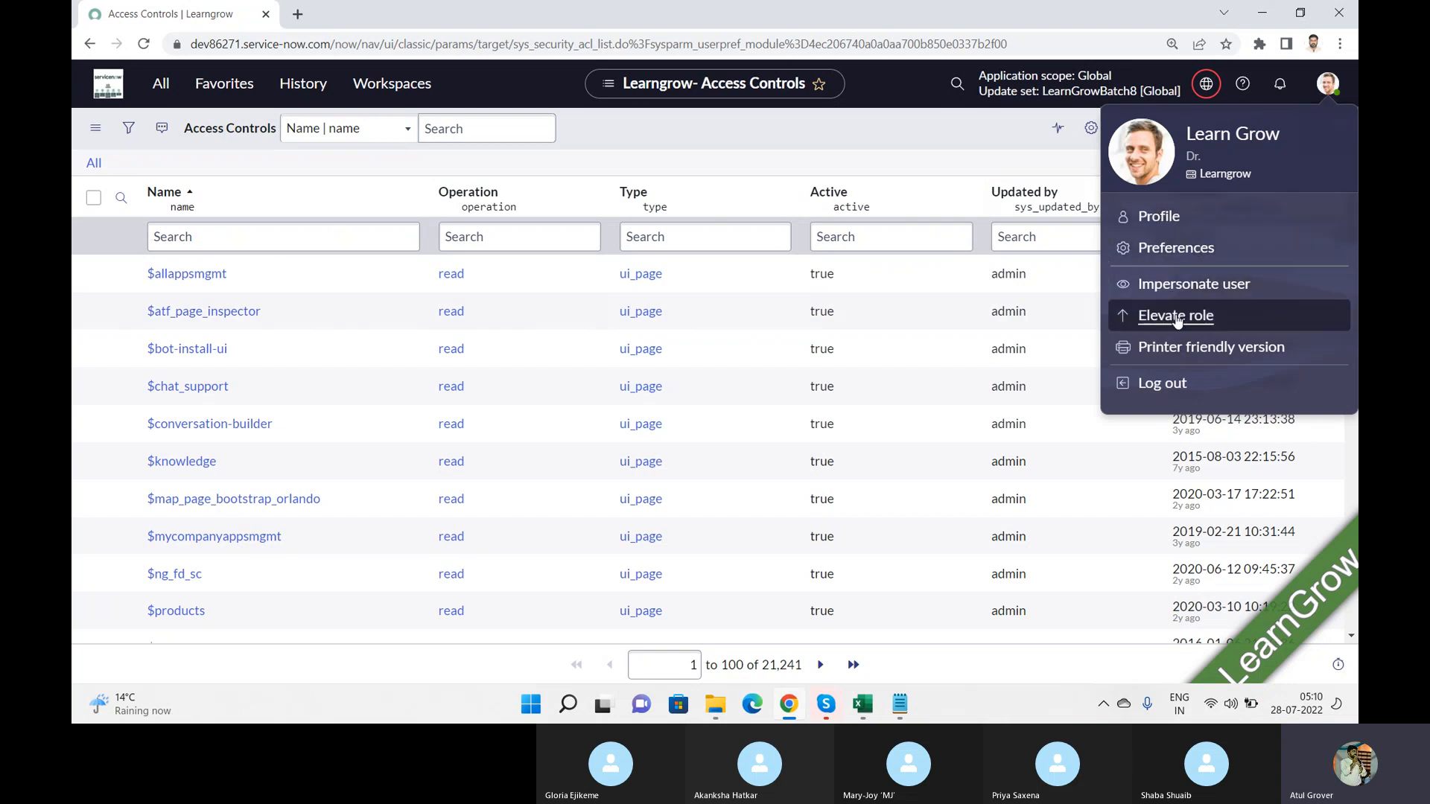
{"action": "left_click", "coordinate": [739, 136]}
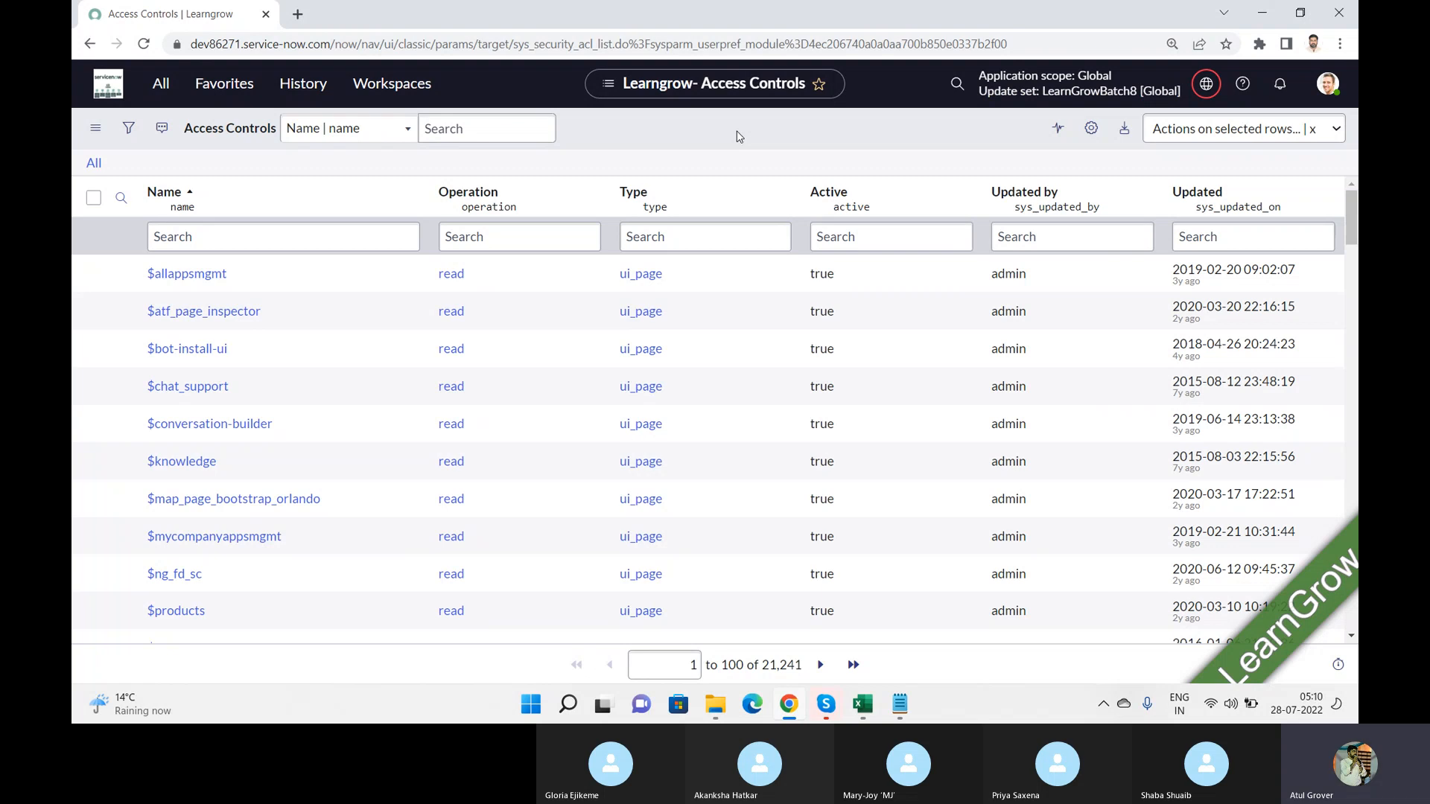
{"action": "left_click", "coordinate": [1328, 83]}
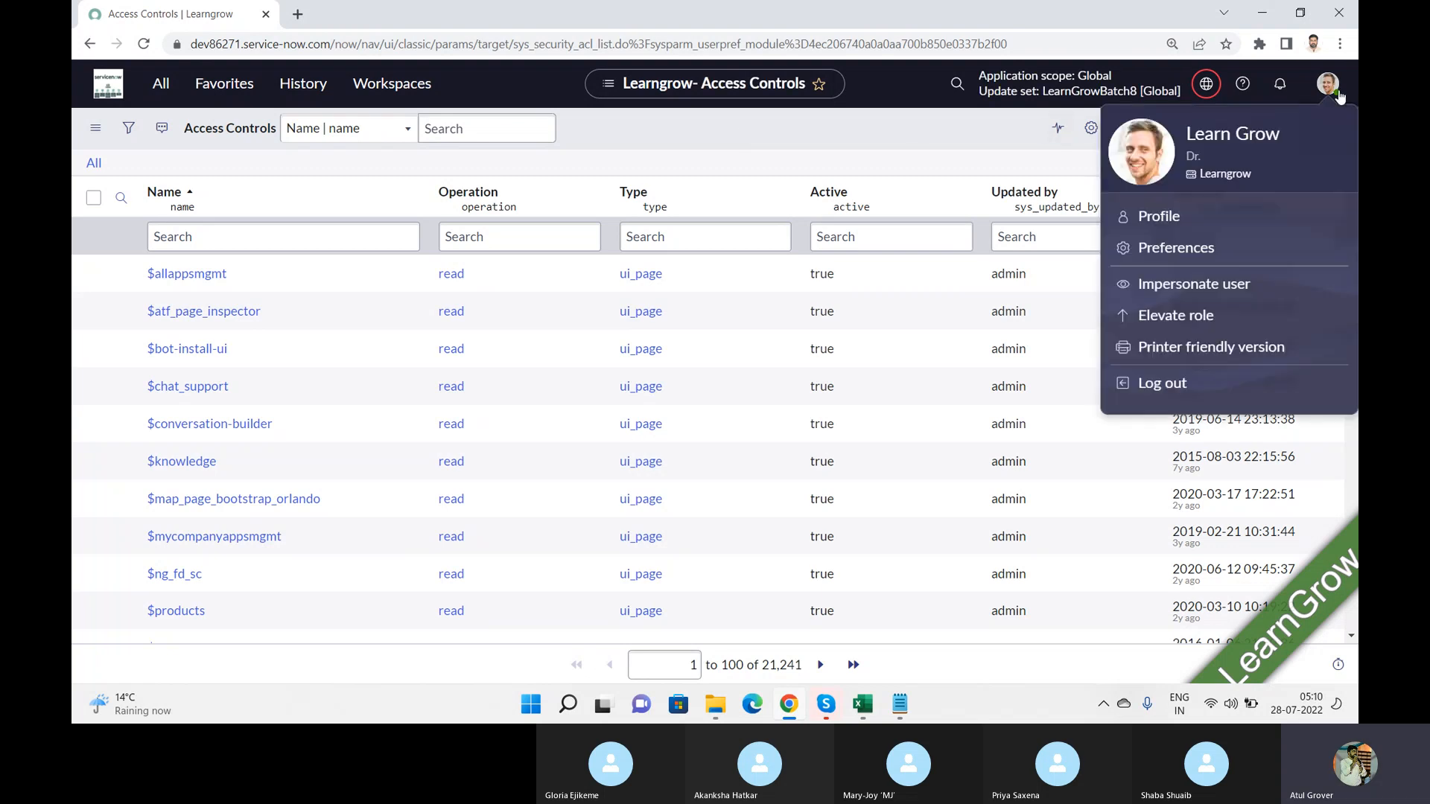
{"action": "left_click", "coordinate": [1152, 319]}
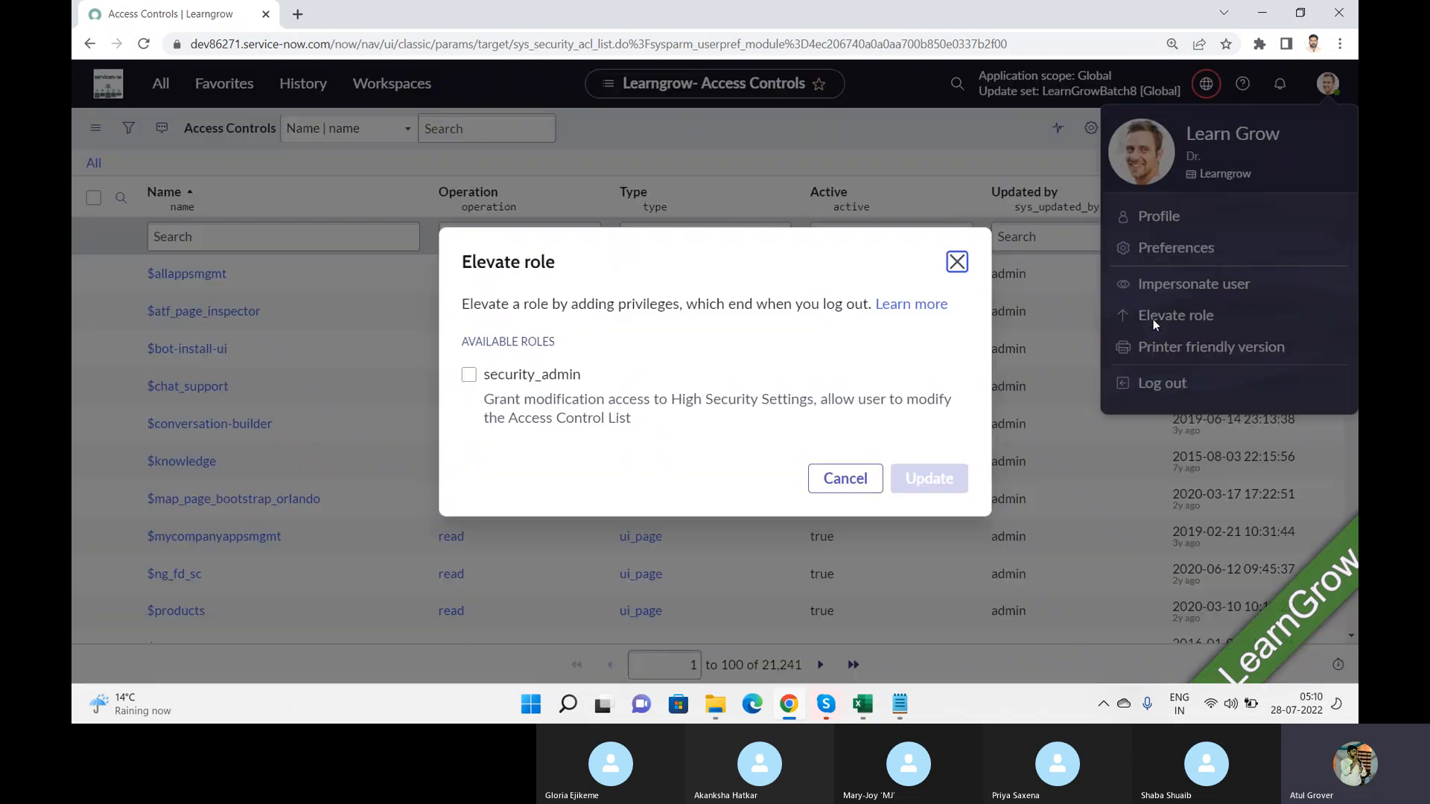
{"action": "left_click", "coordinate": [468, 375]}
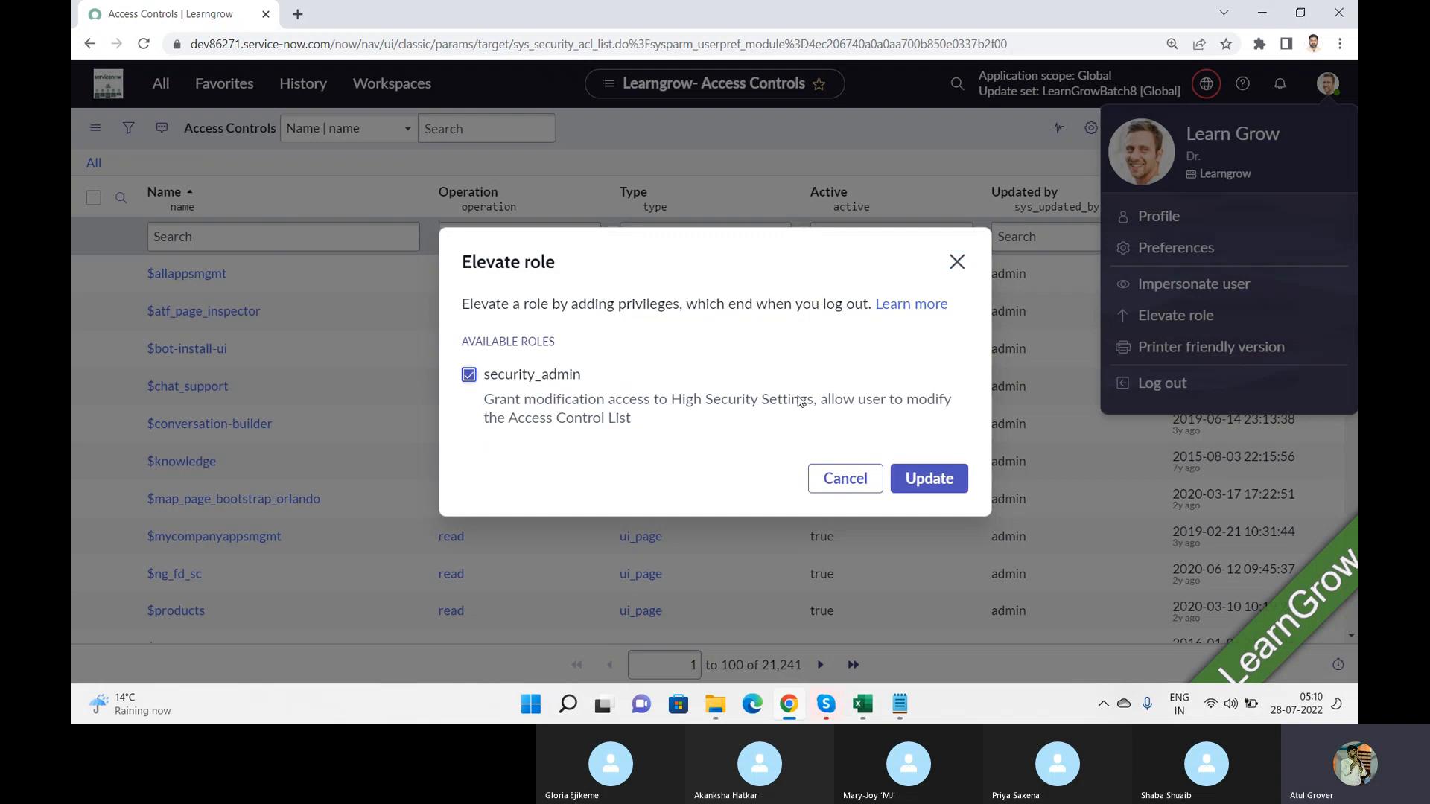
{"action": "left_click", "coordinate": [920, 481]}
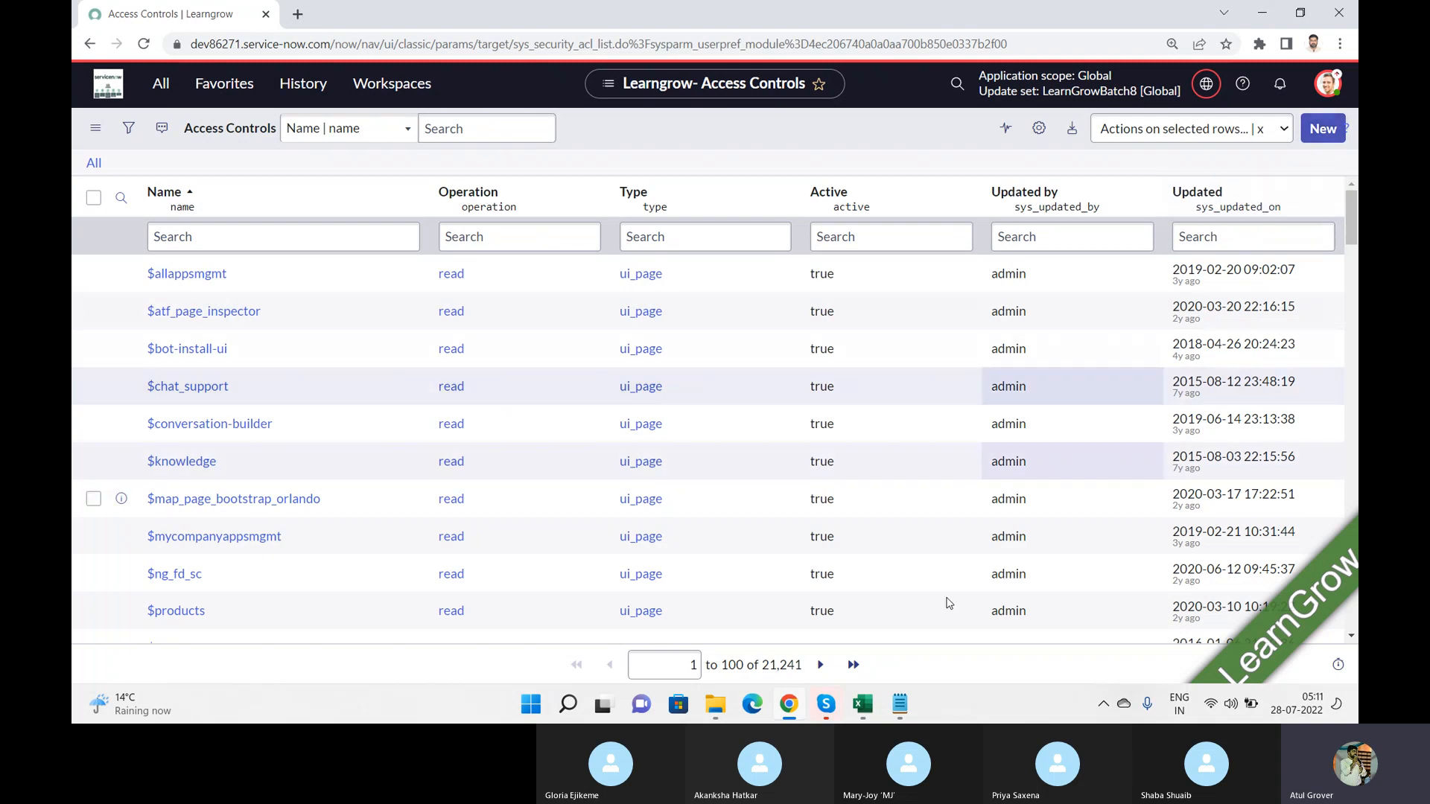
Step: Review the Agenda_SN TF topics in the Training_Master Excel workbook and return to the Access Controls list in Chrome
{"action": "left_click", "coordinate": [864, 705]}
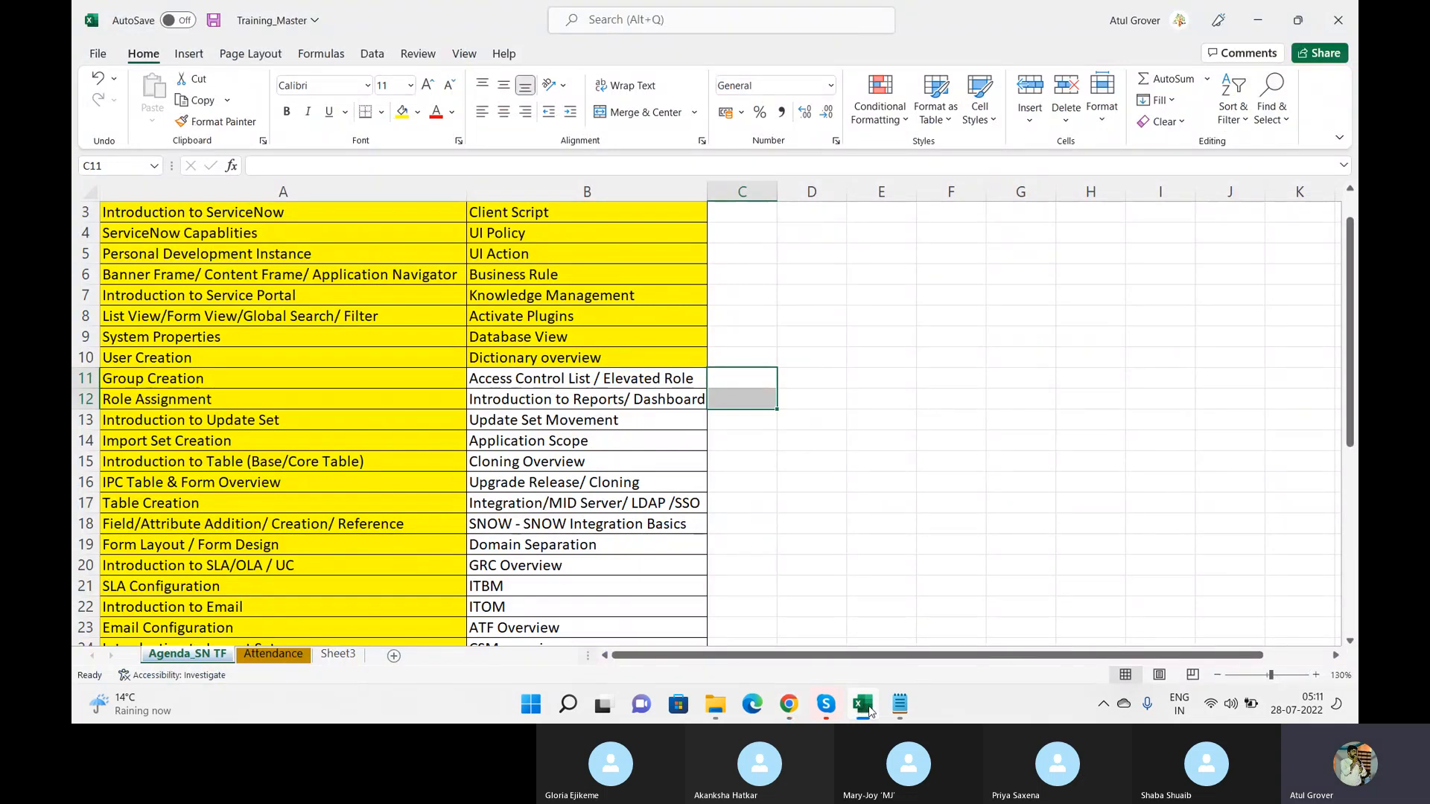
{"action": "left_click", "coordinate": [862, 705]}
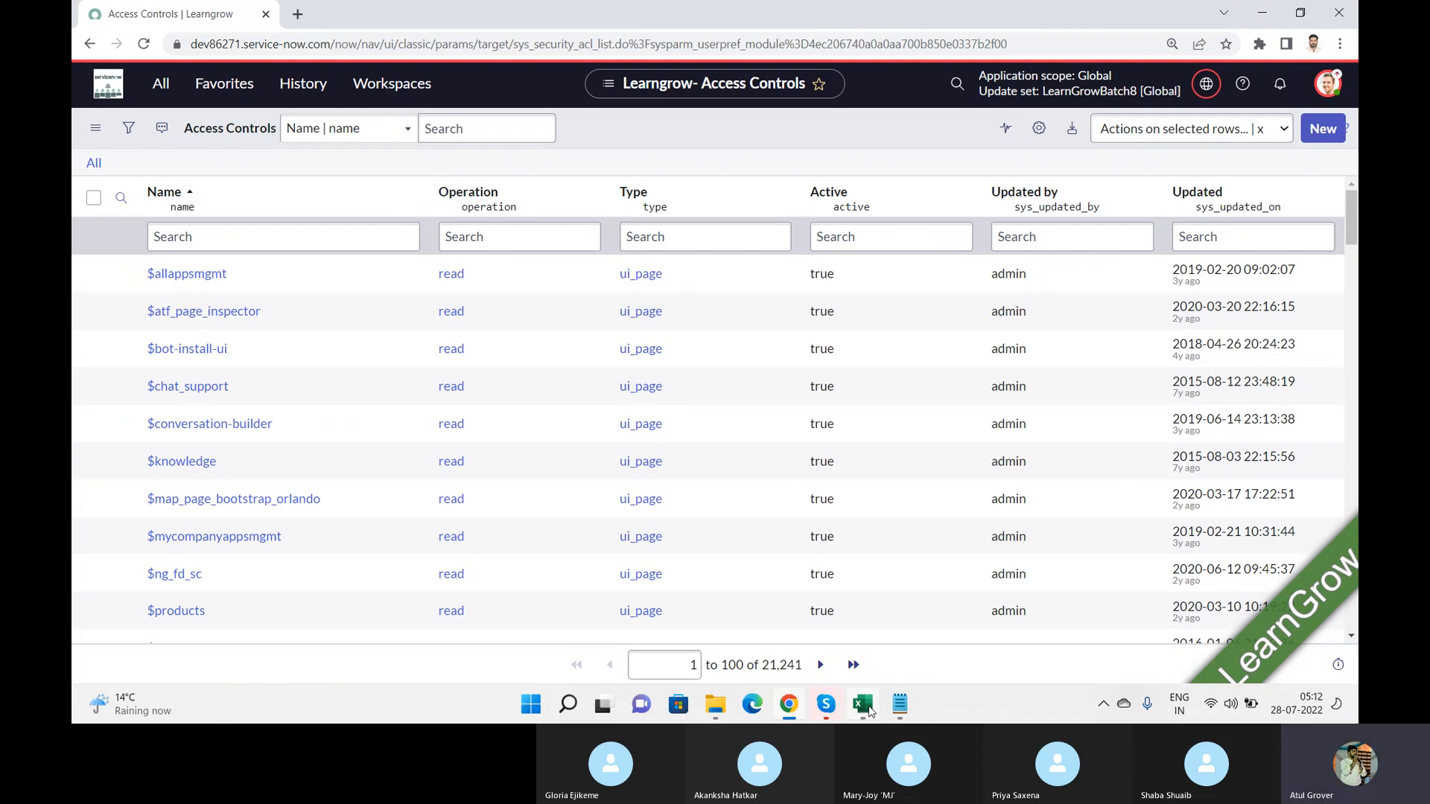
{"action": "left_click", "coordinate": [863, 704]}
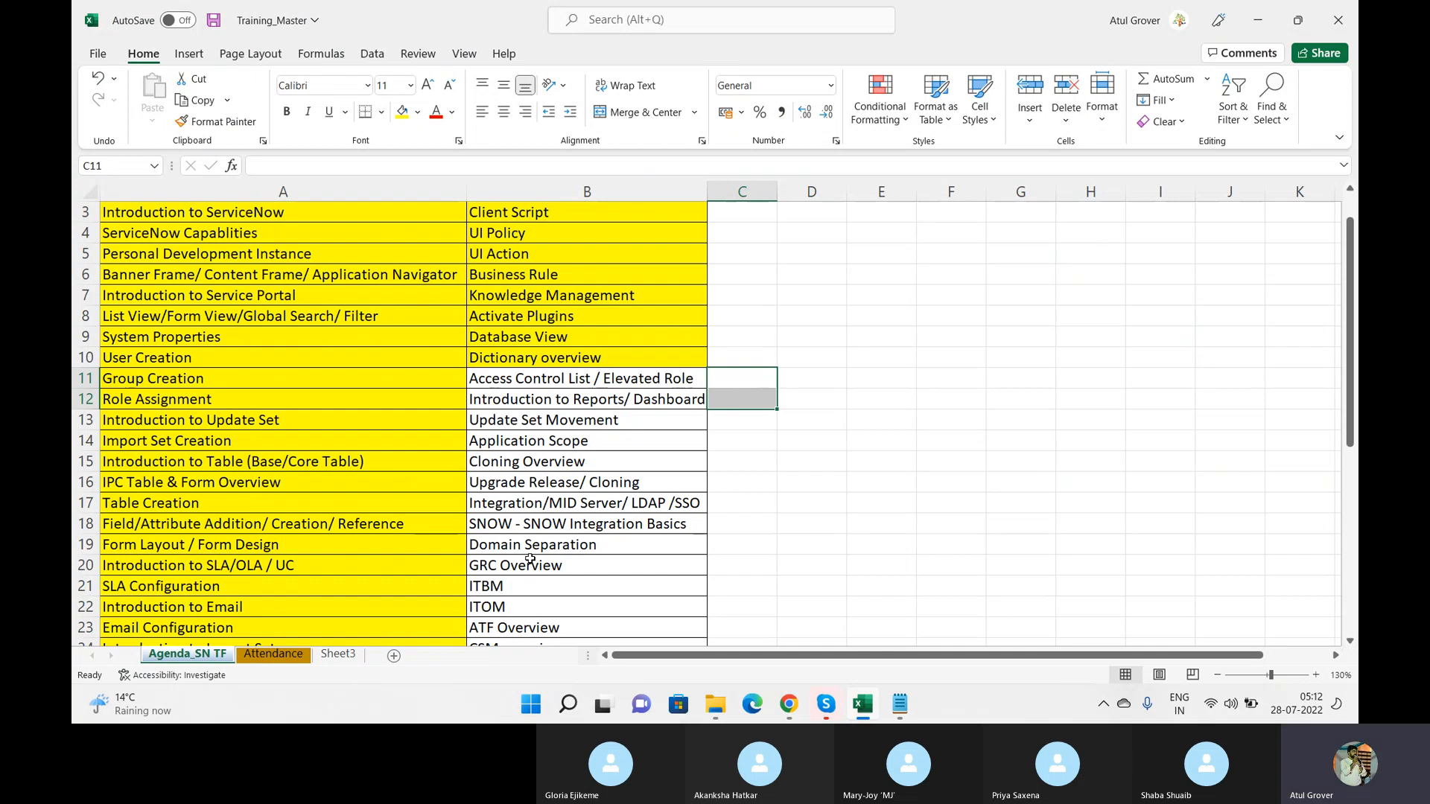
{"action": "key", "text": "alt+Tab"}
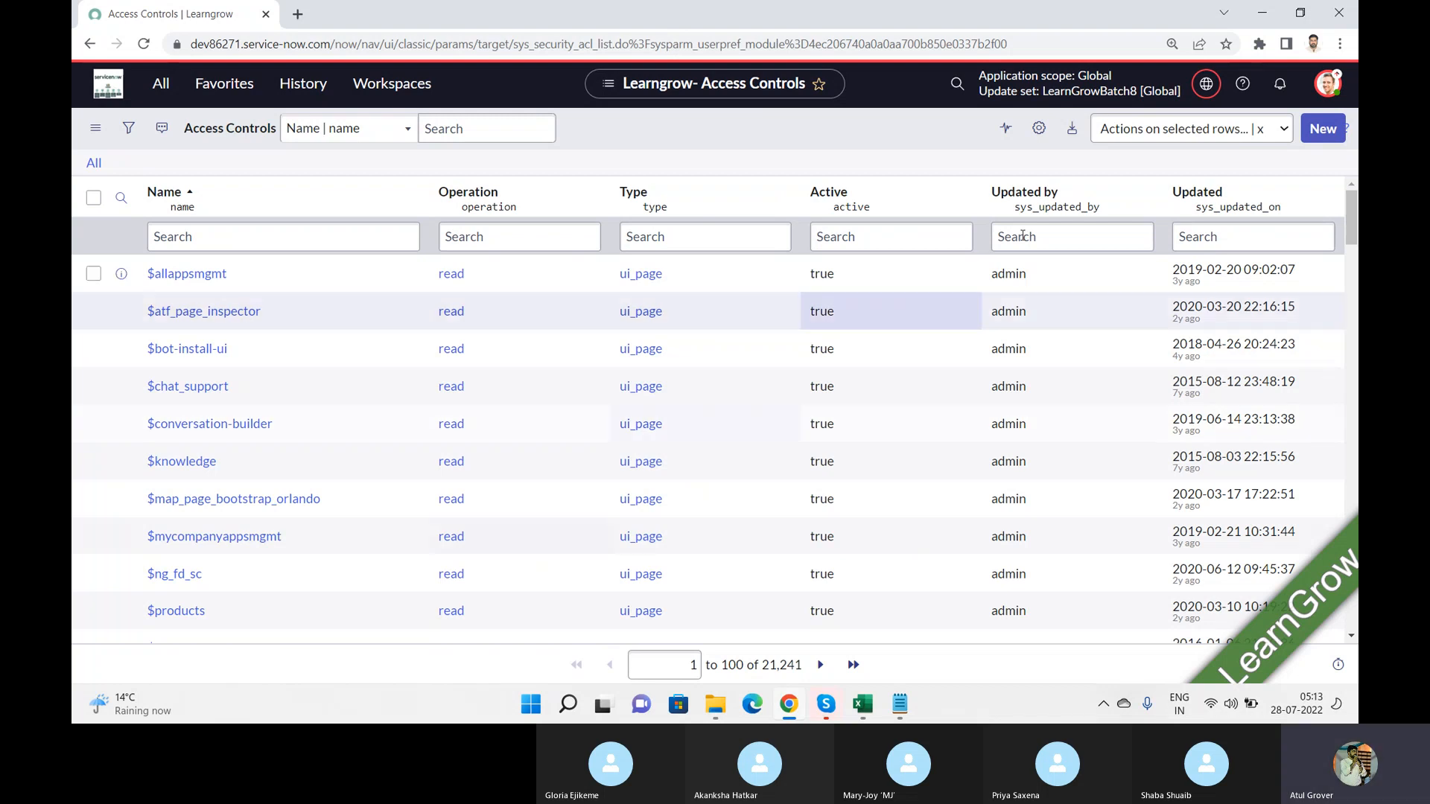
Step: Start a new Access Control record, check the Skype call window and return to the new record form
{"action": "left_click", "coordinate": [1323, 131]}
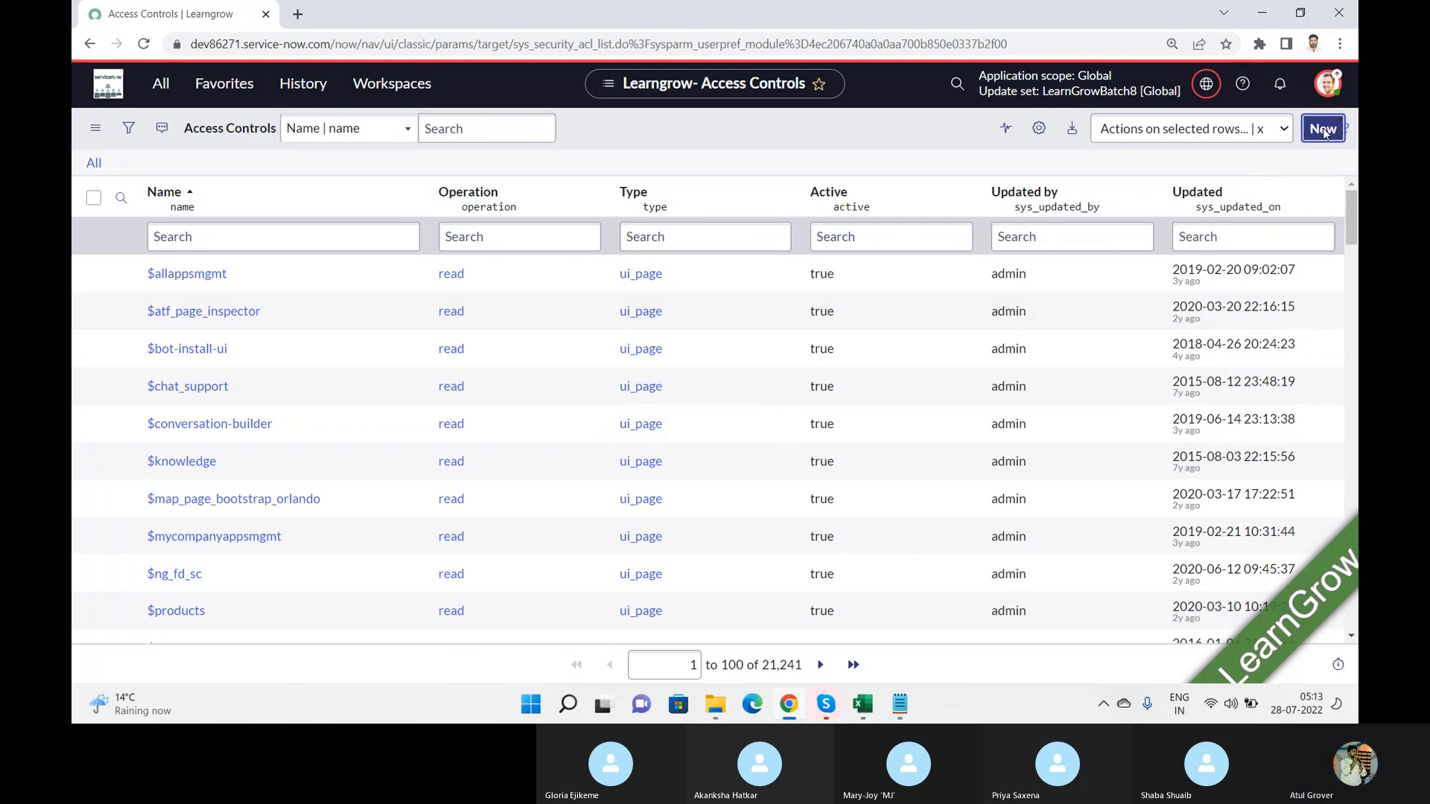
{"action": "key", "text": "alt+Tab"}
{"action": "key", "text": "alt+Tab"}
{"action": "key", "text": "alt+Tab"}
{"action": "key", "text": "alt+Tab"}
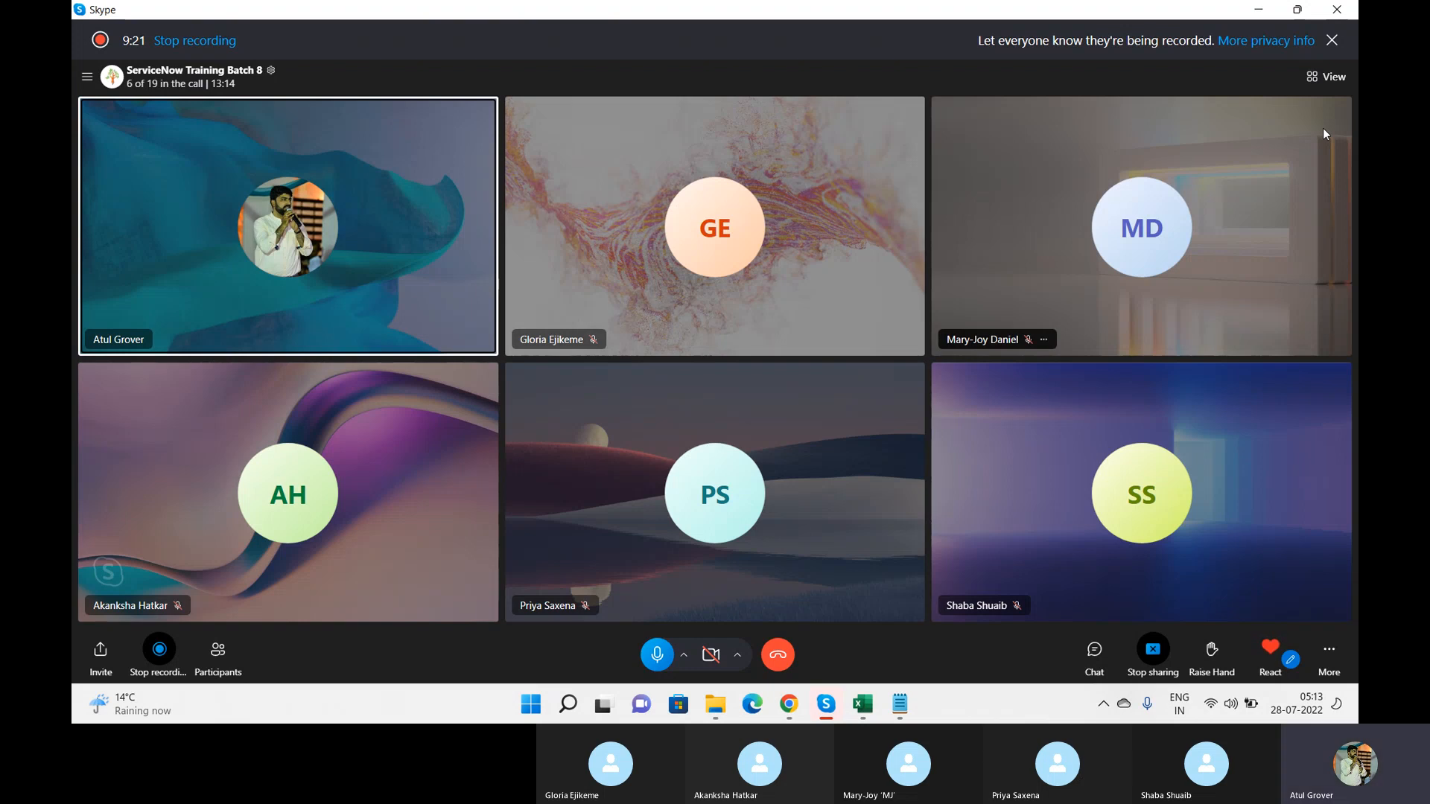
{"action": "key", "text": "alt+Tab"}
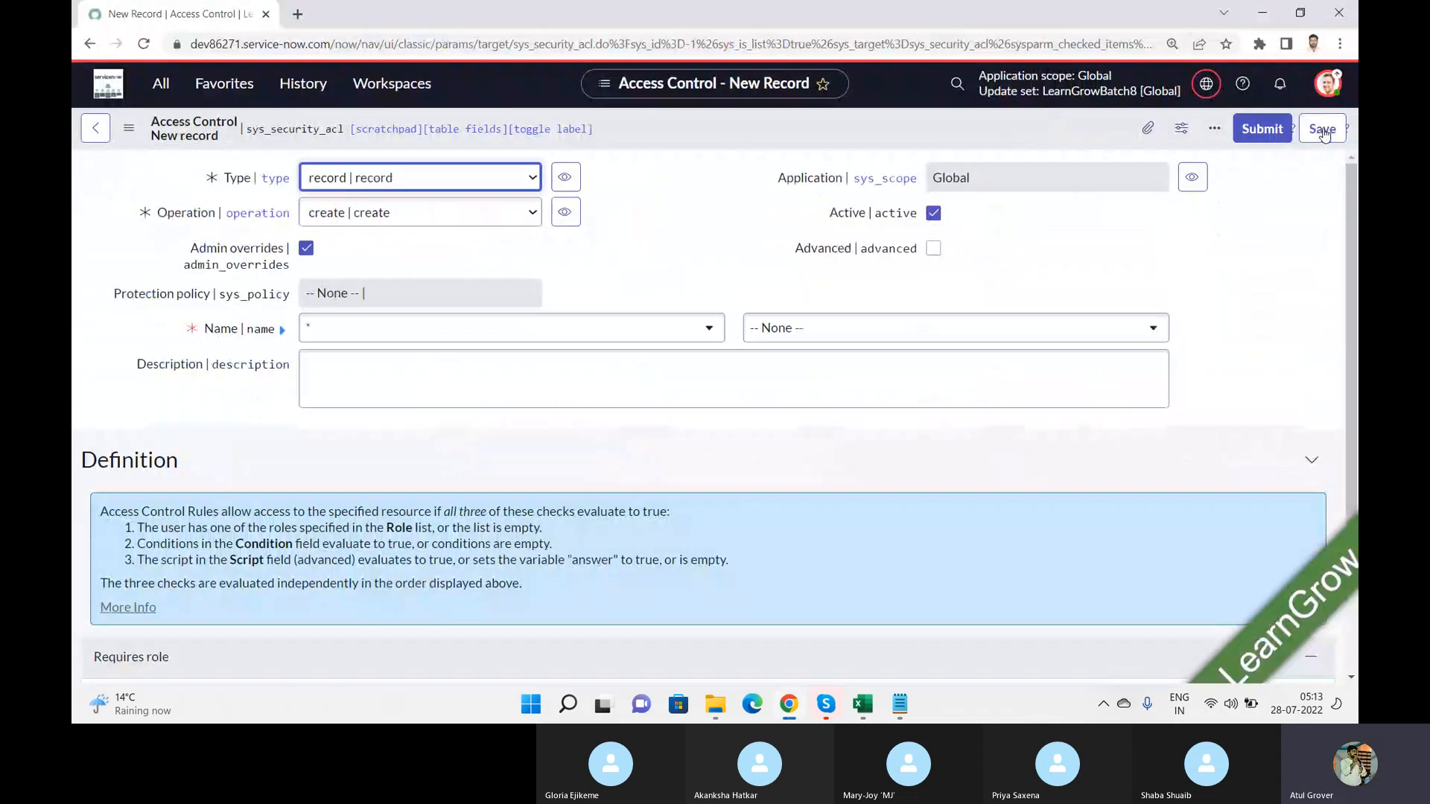
Step: Examine the new Access Control form: the three checks under Definition, the role and condition settings, and the Type options
{"action": "left_click", "coordinate": [666, 197]}
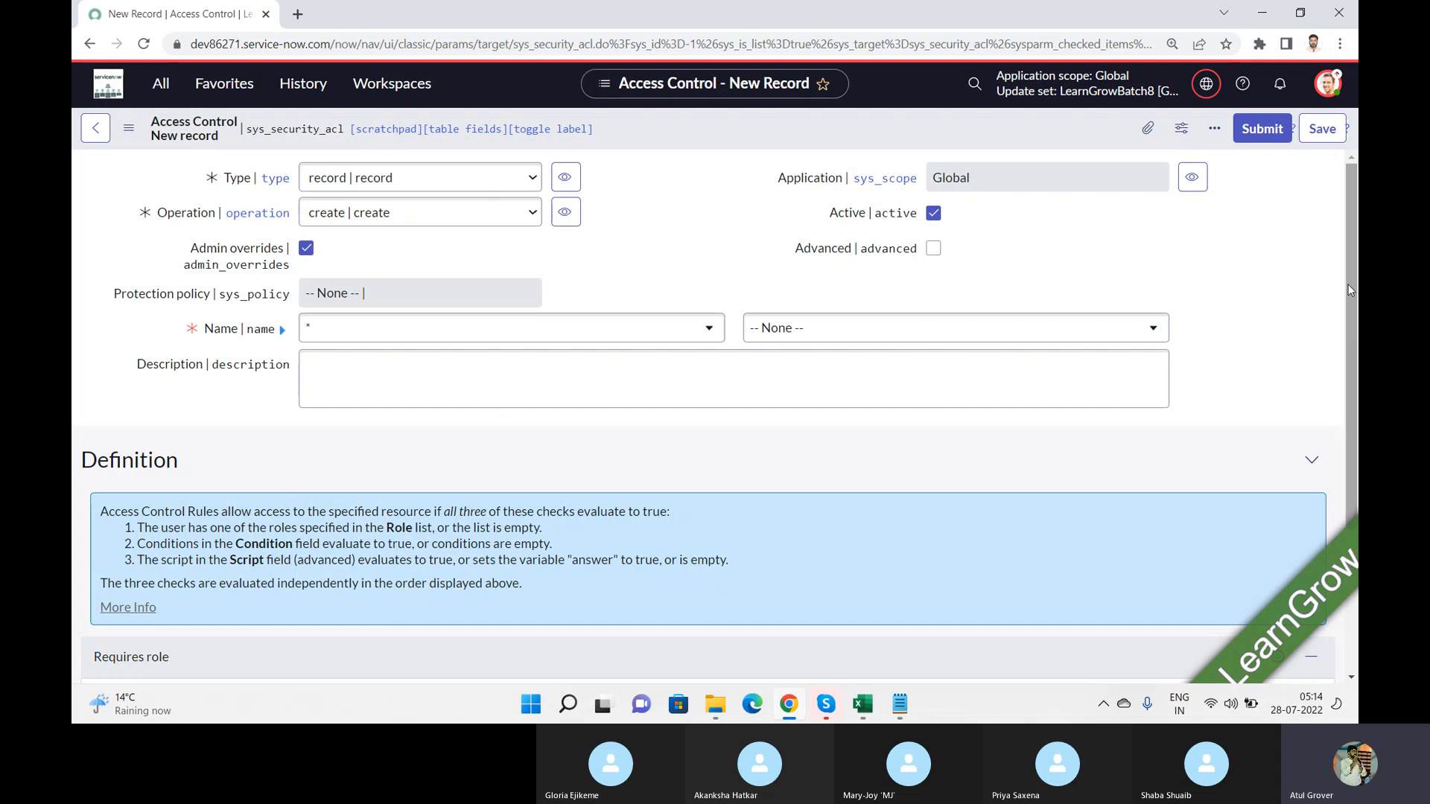
{"action": "scroll", "coordinate": [1348, 289], "scroll_direction": "down", "scroll_amount": 2}
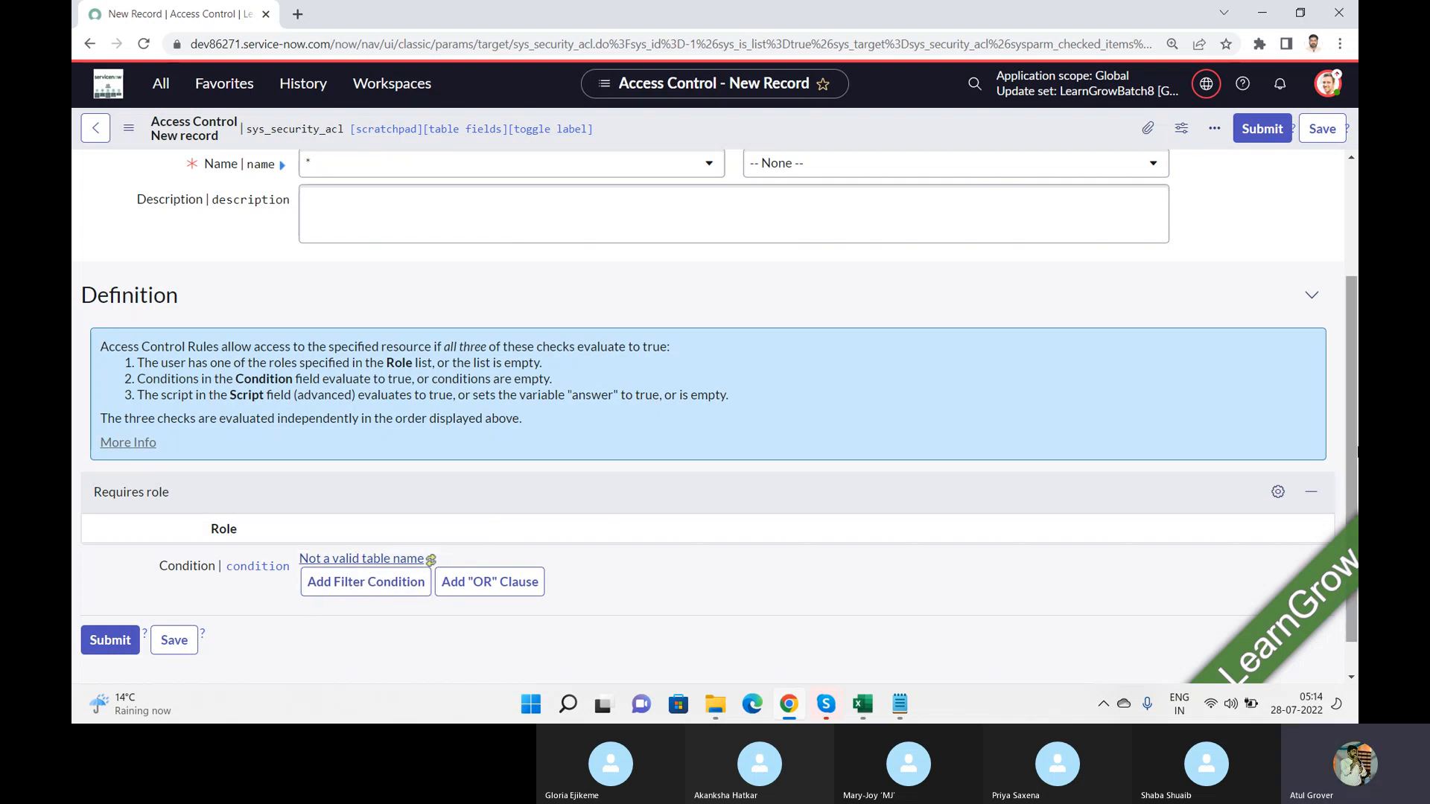
{"action": "scroll", "coordinate": [1355, 351], "scroll_direction": "up", "scroll_amount": 1}
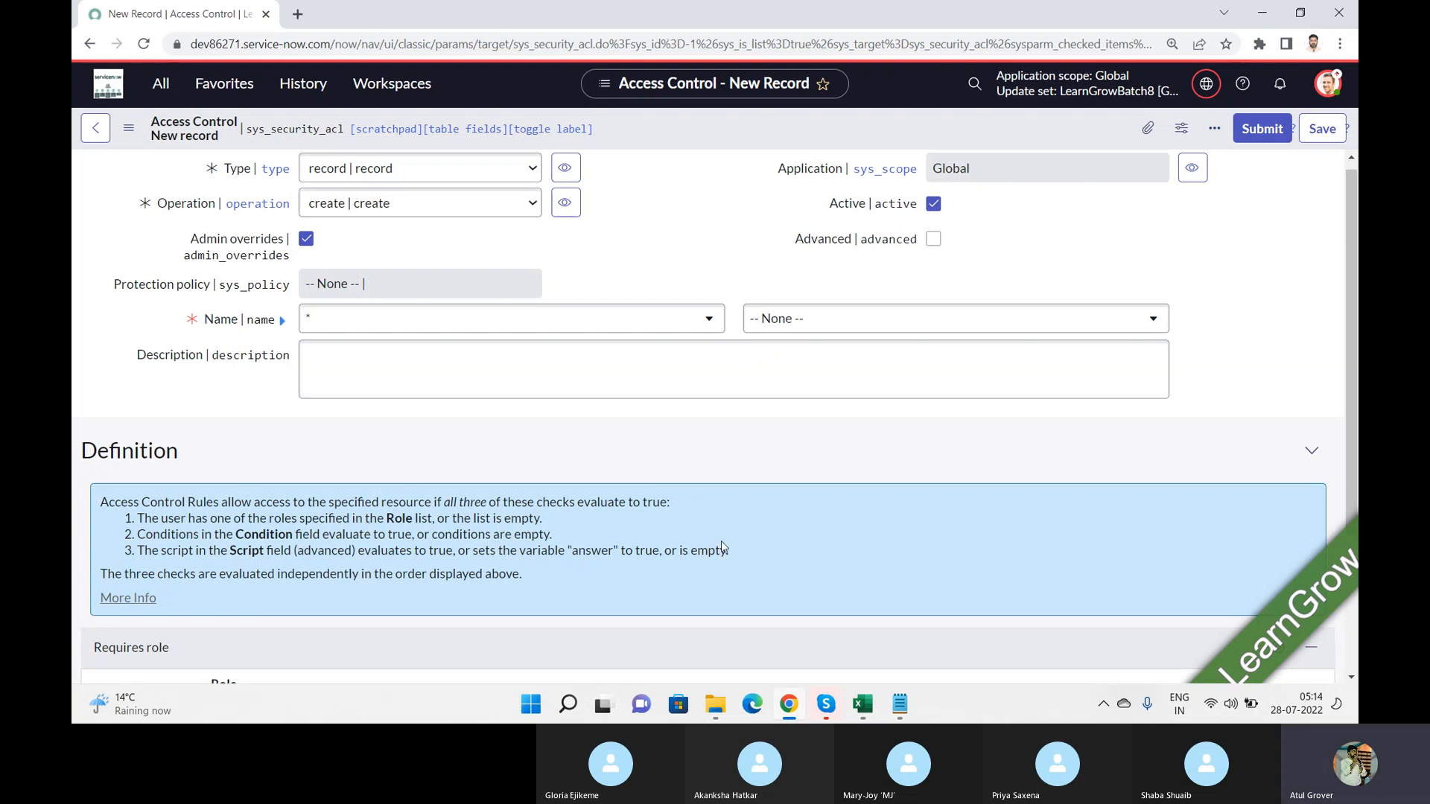
{"action": "left_click_drag", "start_coordinate": [728, 555], "coordinate": [93, 497]}
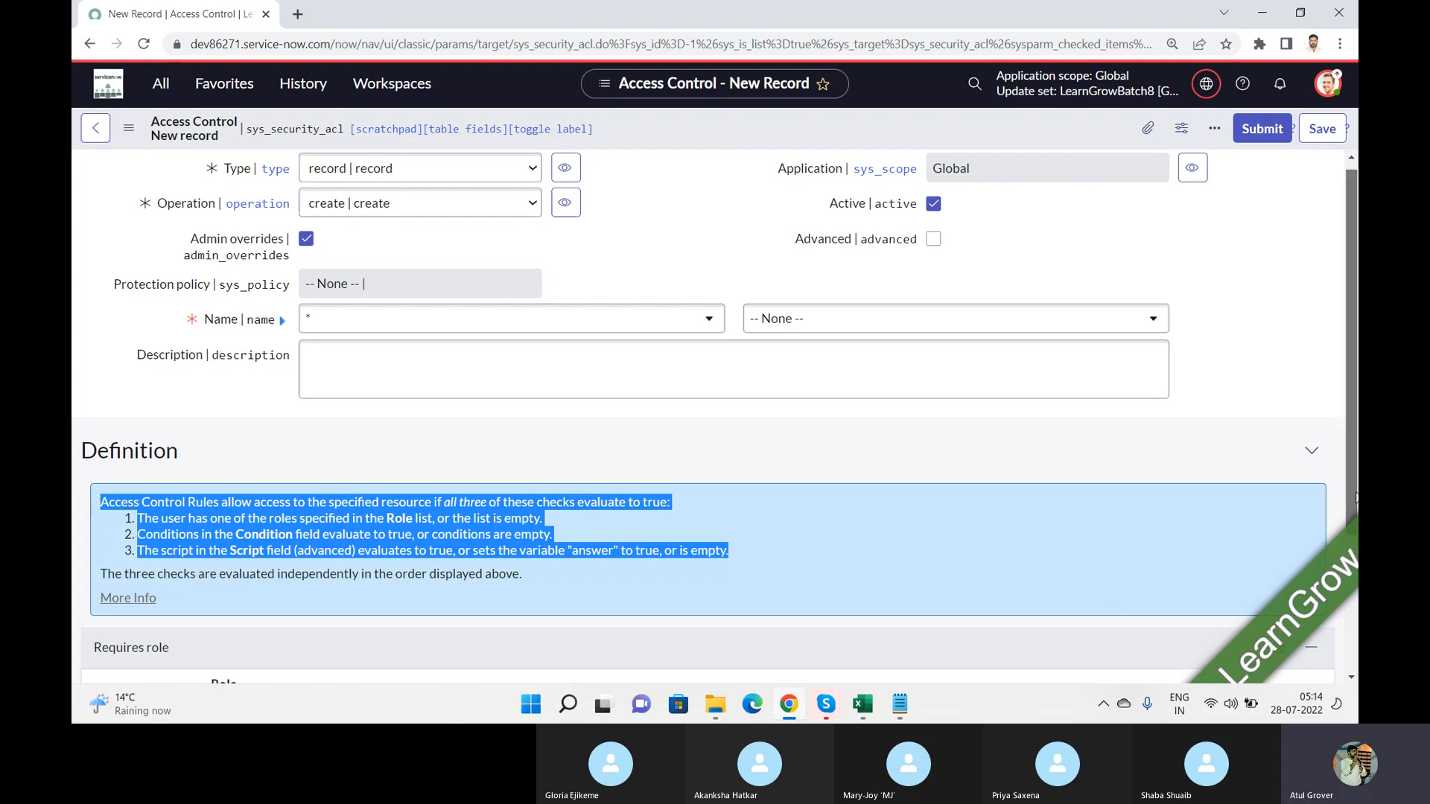
{"action": "left_click_drag", "start_coordinate": [1355, 498], "coordinate": [1348, 376]}
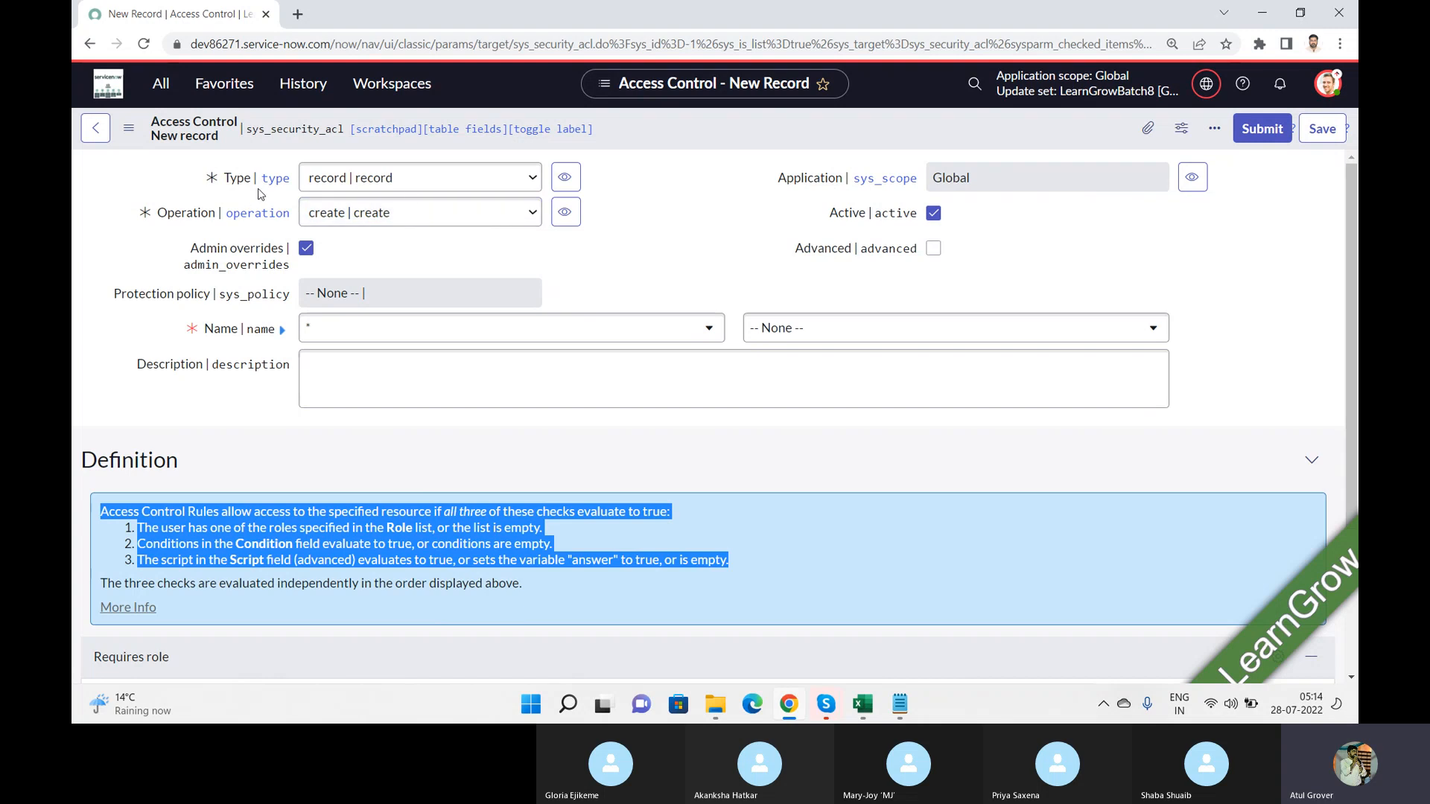
{"action": "left_click", "coordinate": [530, 178]}
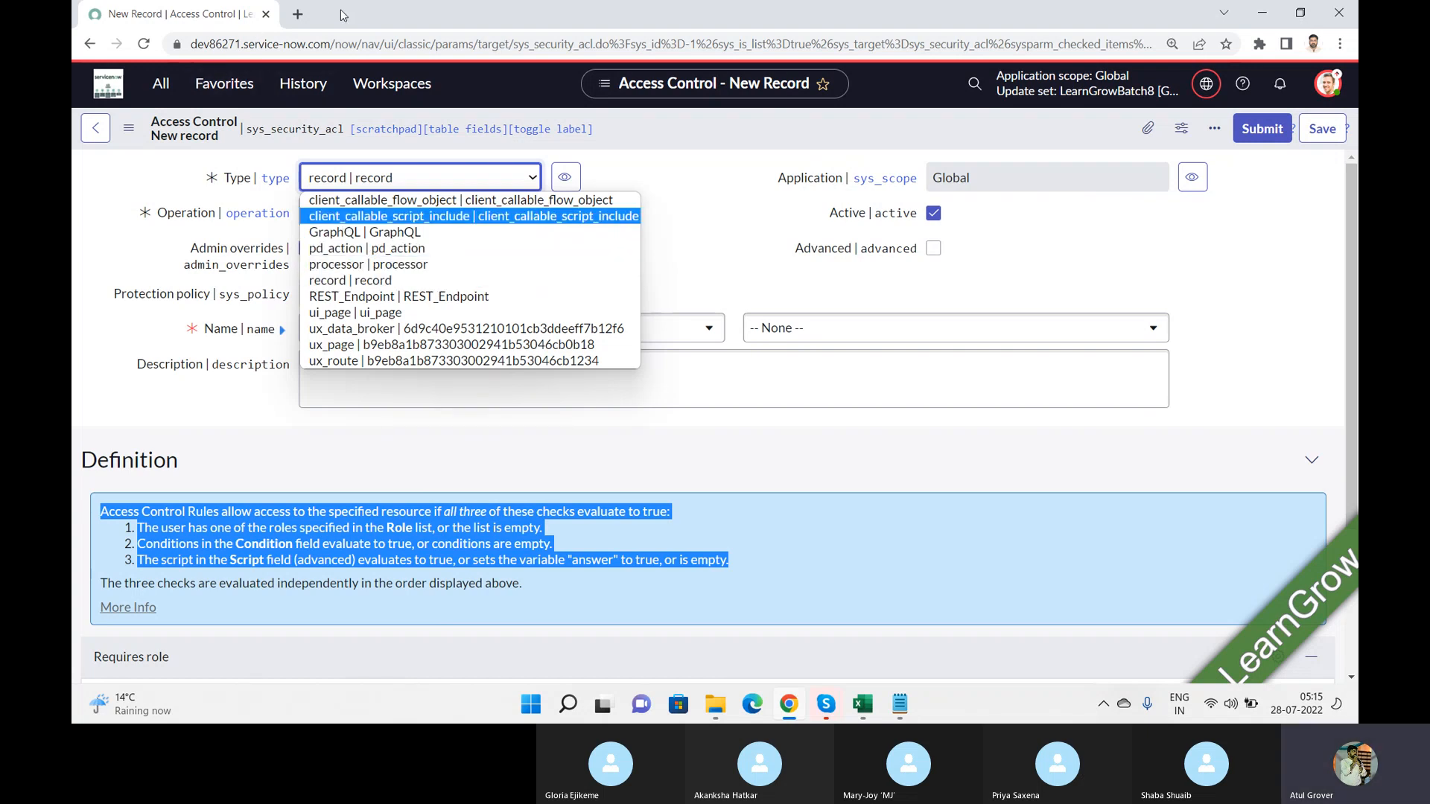
Step: Open the instance's incident_list.do page in a new browser tab and open the first incident record
{"action": "left_click", "coordinate": [297, 14]}
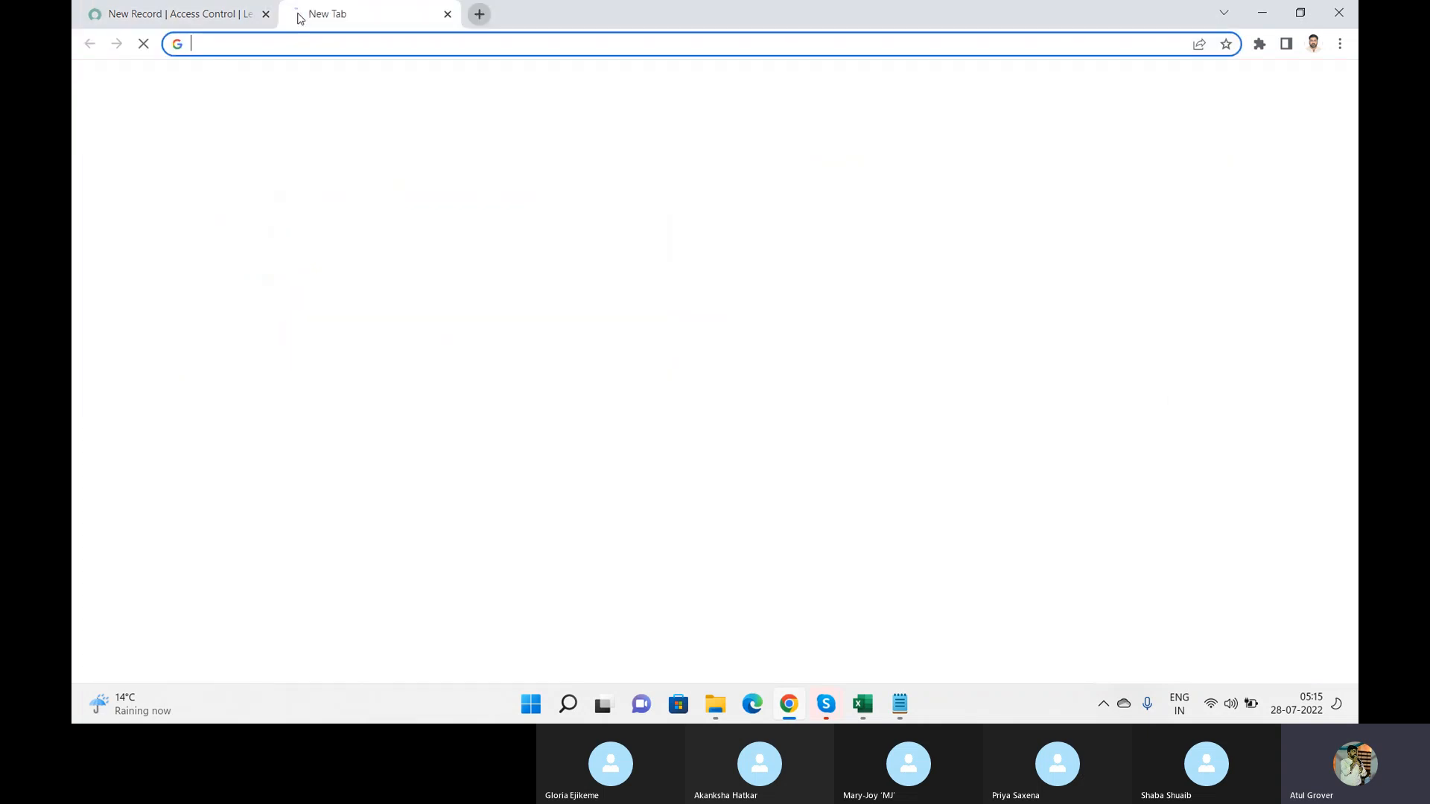
{"action": "type", "text": "dev86271.service-now.com/"}
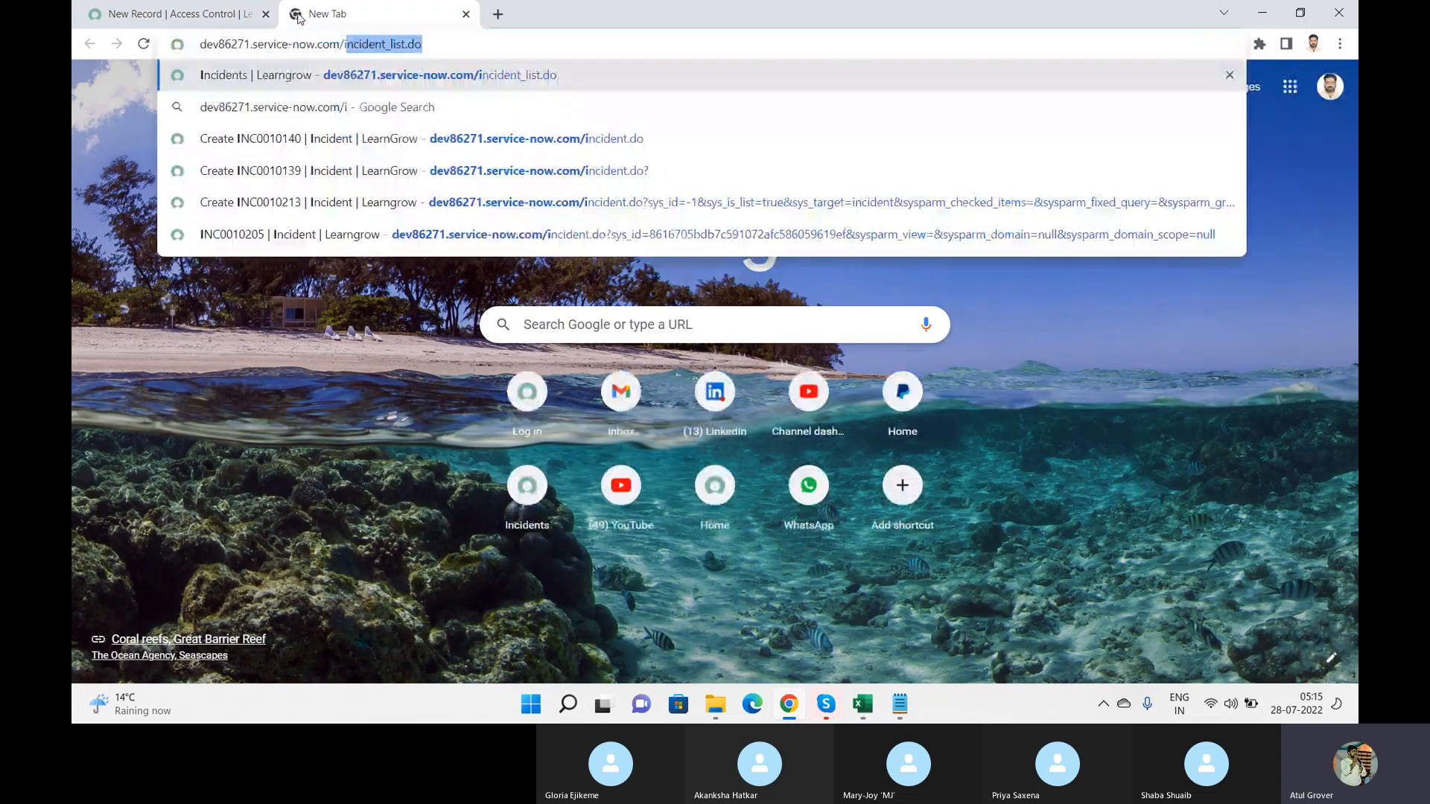
{"action": "type", "text": "incident_list.do"}
{"action": "key", "text": "Return"}
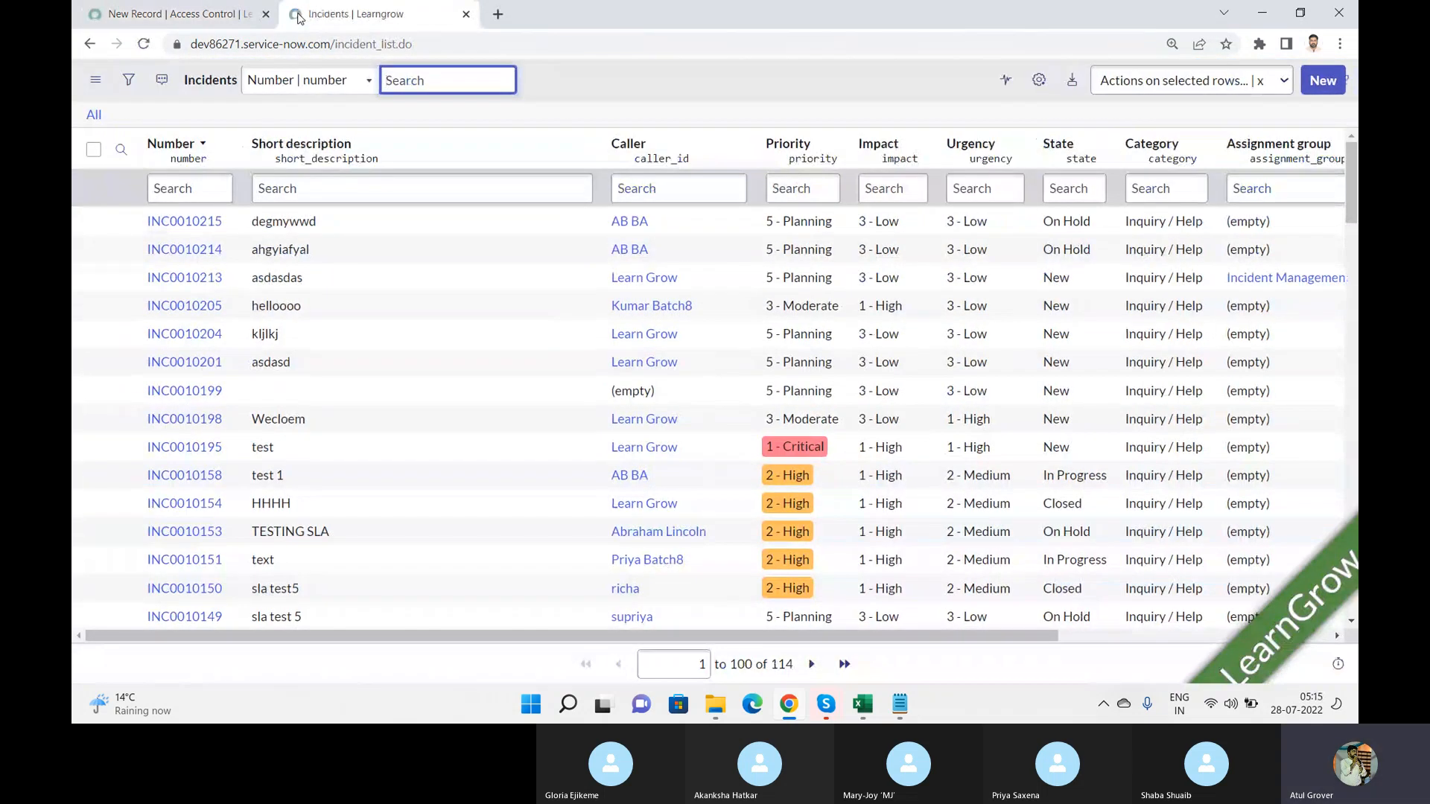
{"action": "left_click", "coordinate": [186, 229]}
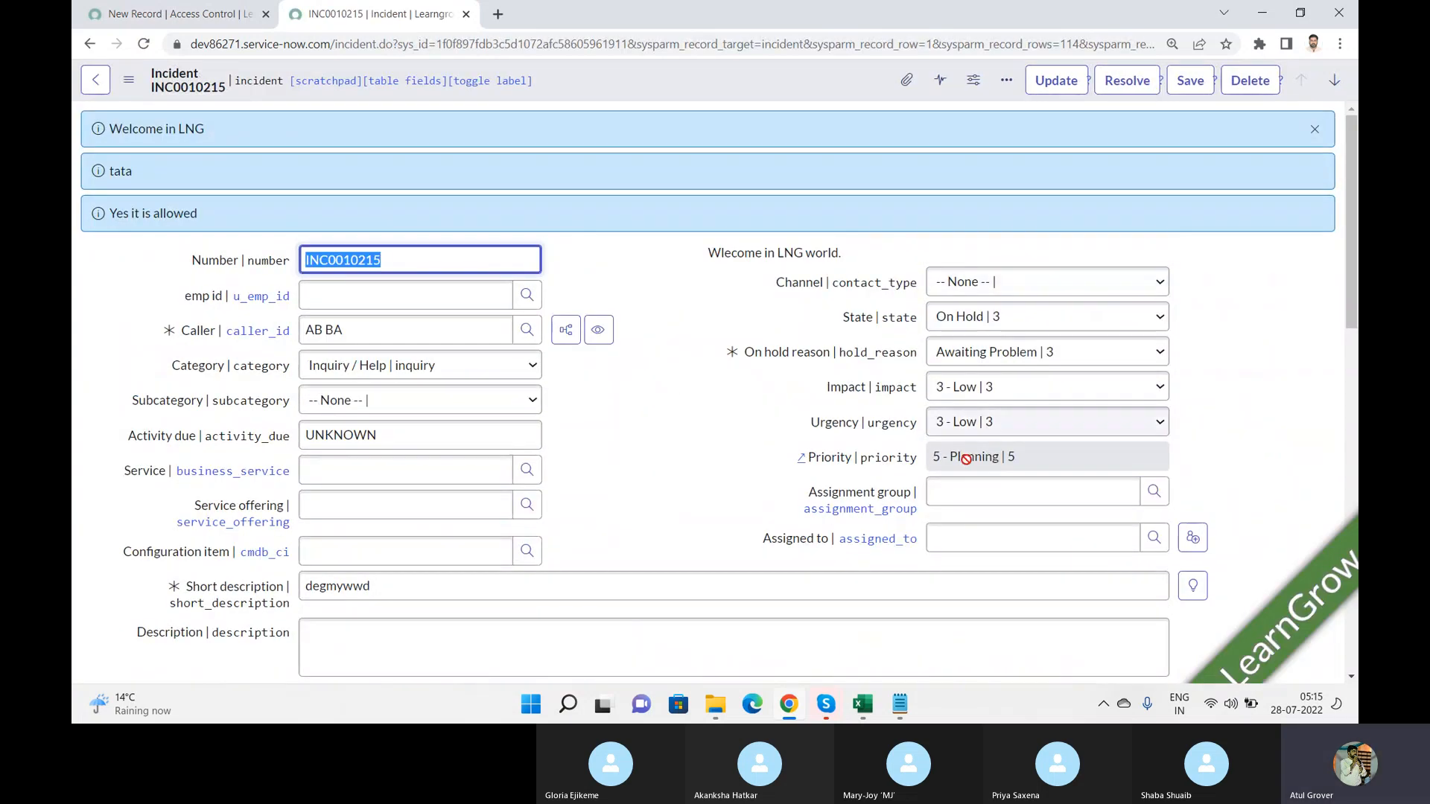
Step: Compare the open incident form with the Type options on the new Access Control record
{"action": "left_click", "coordinate": [205, 14]}
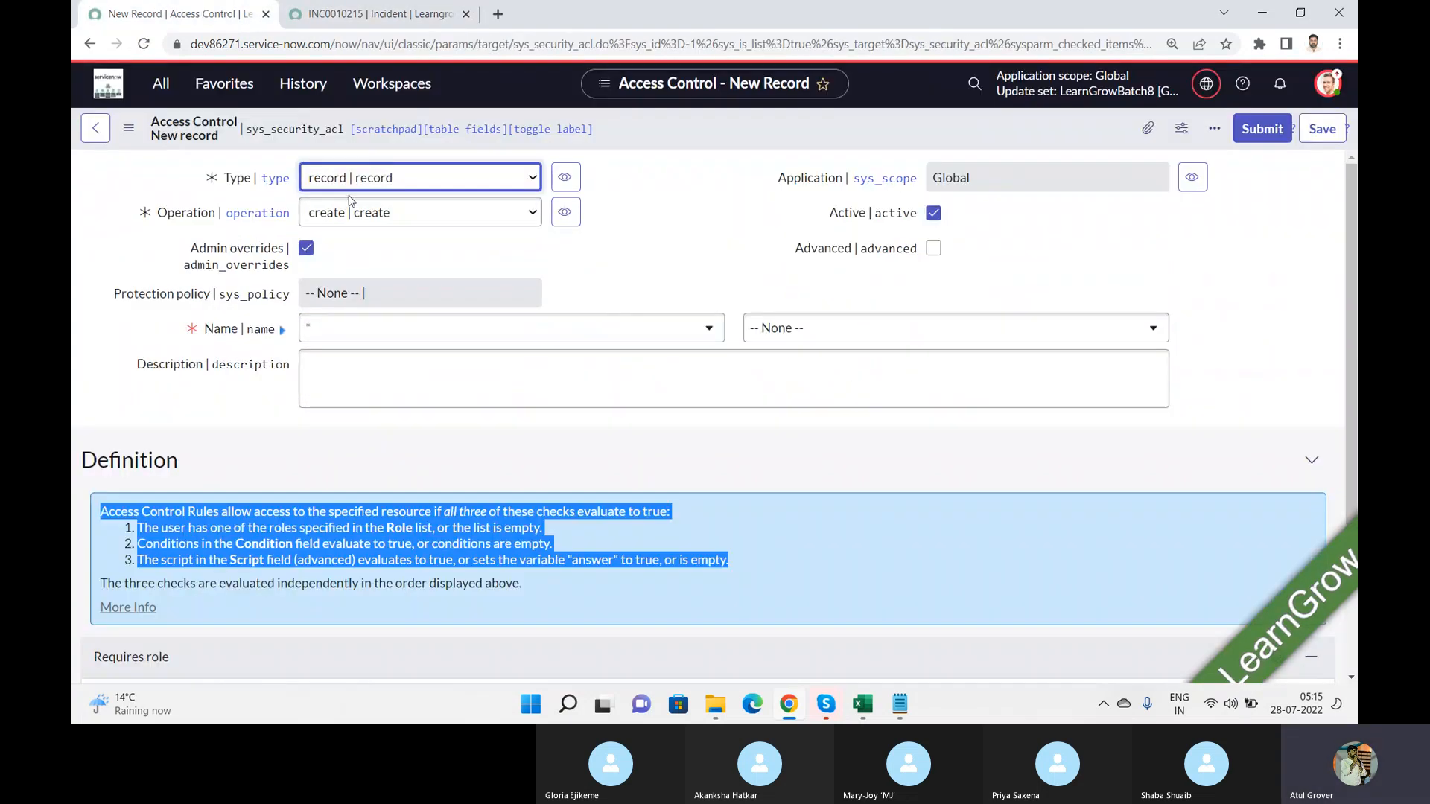
{"action": "left_click", "coordinate": [452, 183]}
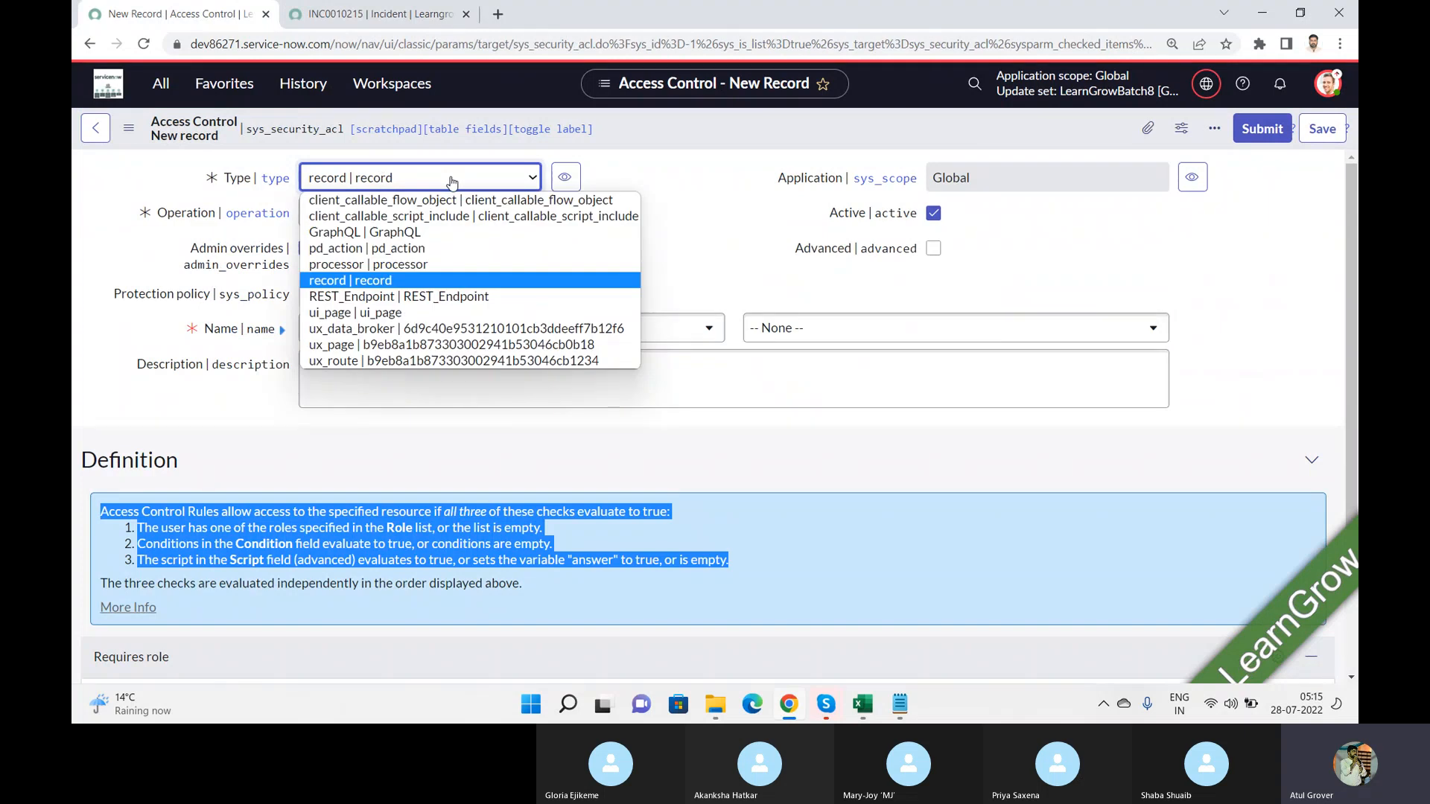
{"action": "left_click", "coordinate": [340, 9]}
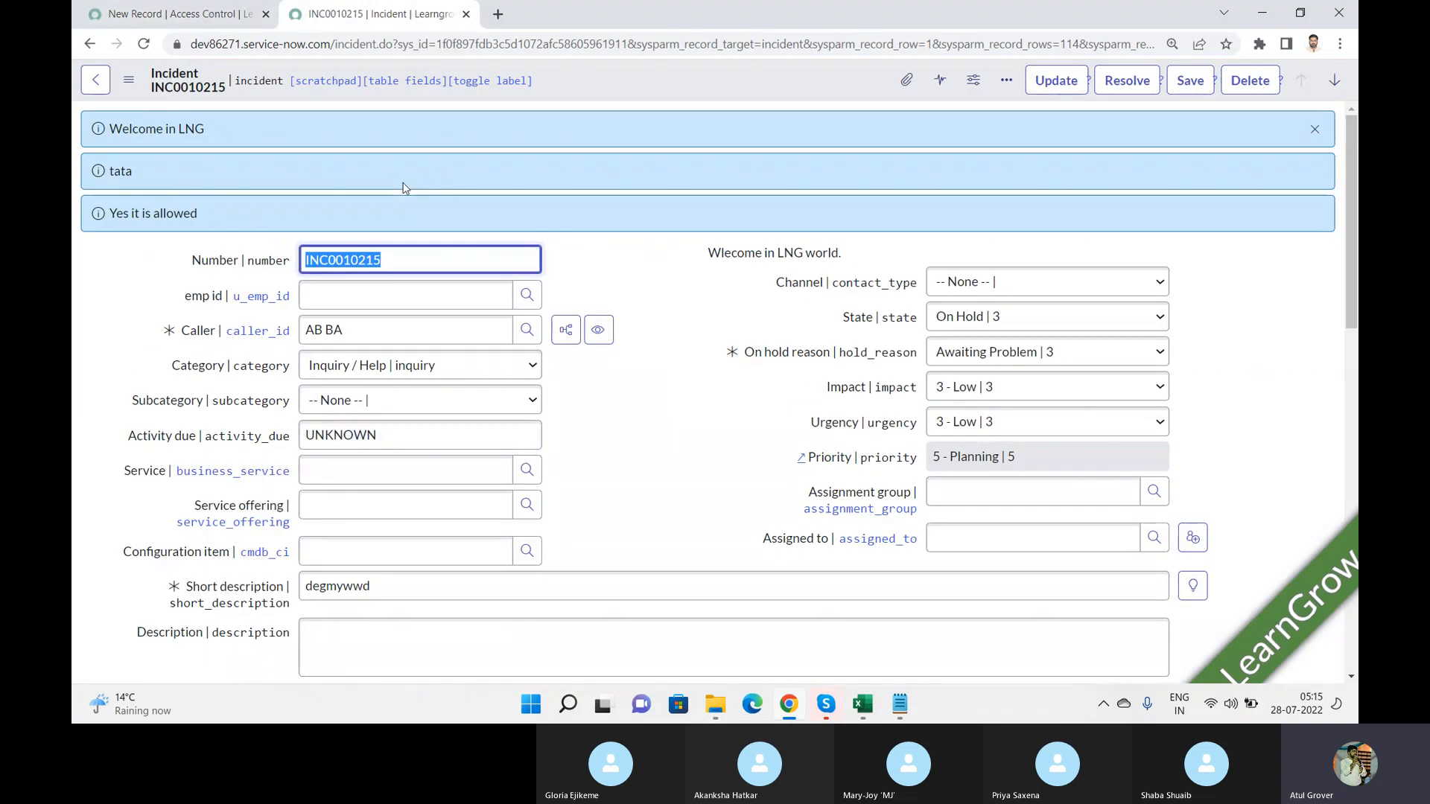
{"action": "left_click", "coordinate": [188, 12]}
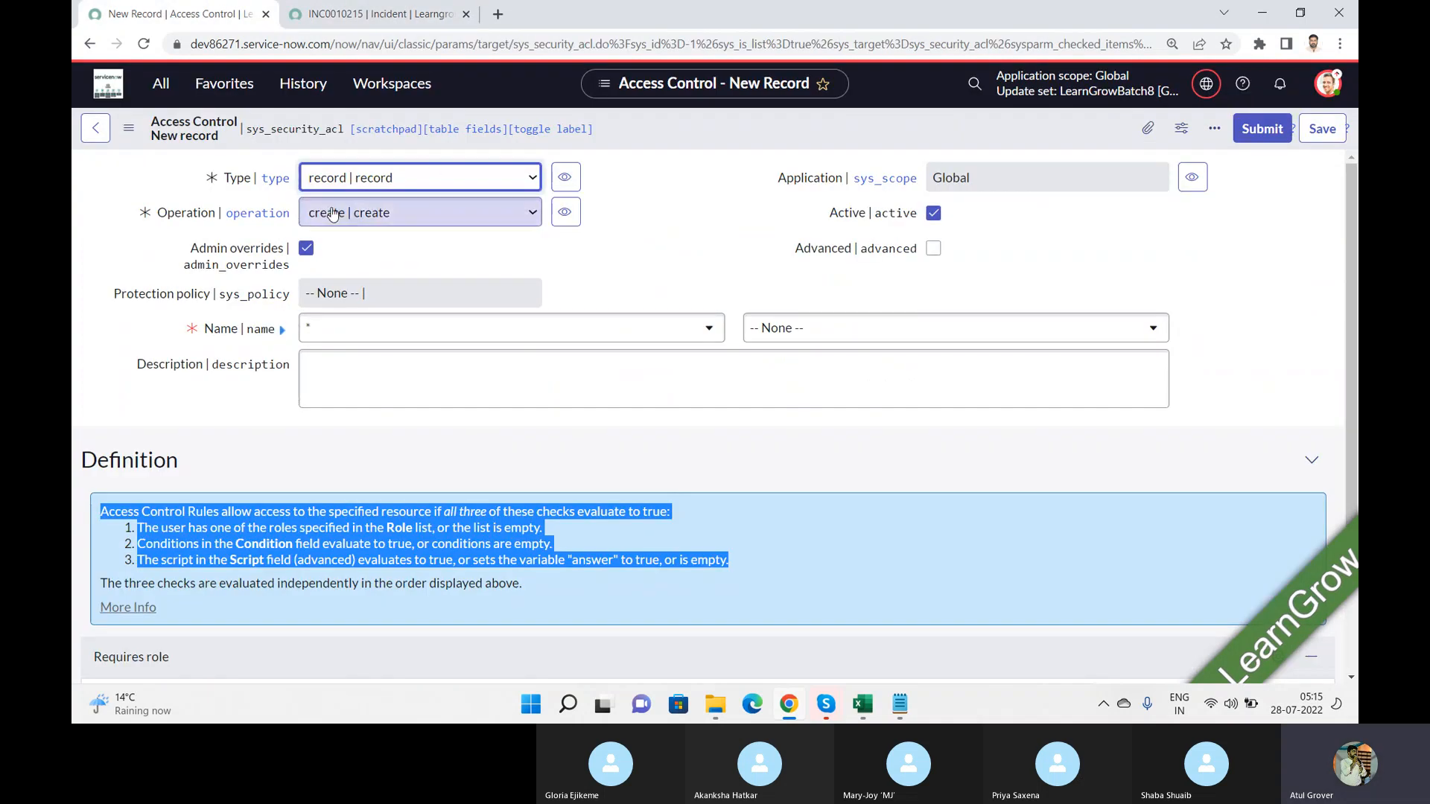
{"action": "left_click", "coordinate": [437, 185]}
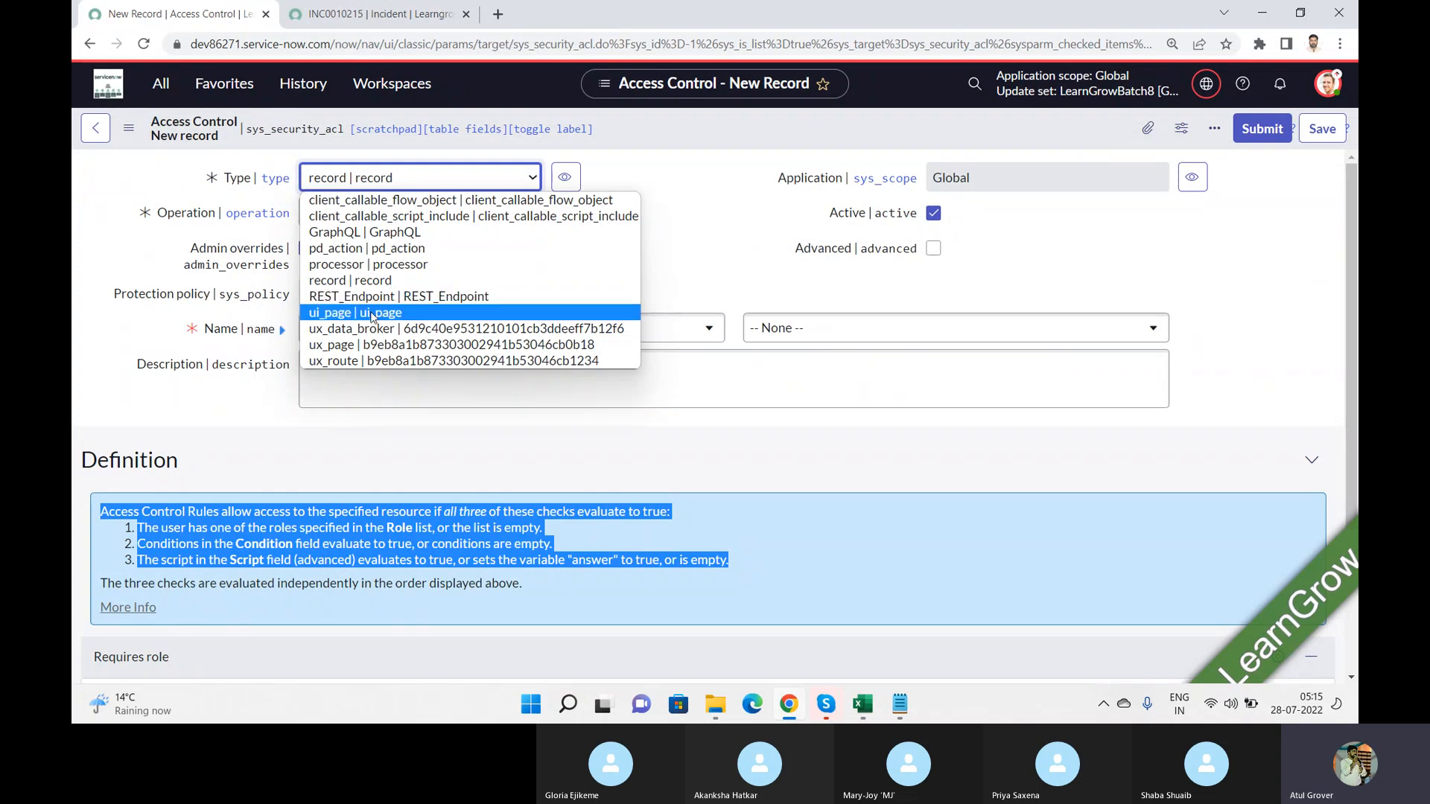
{"action": "left_click", "coordinate": [402, 15]}
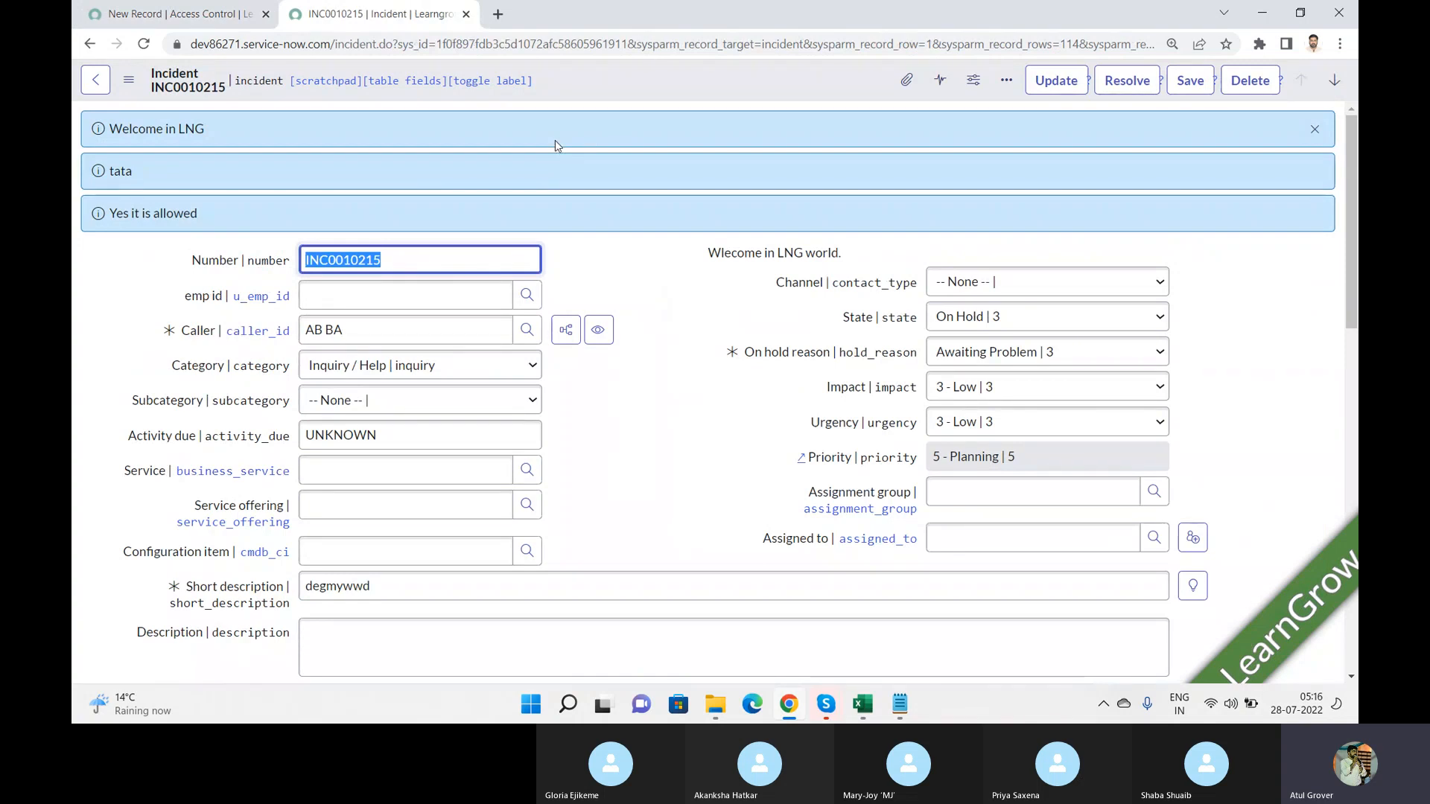
{"action": "left_click", "coordinate": [162, 19]}
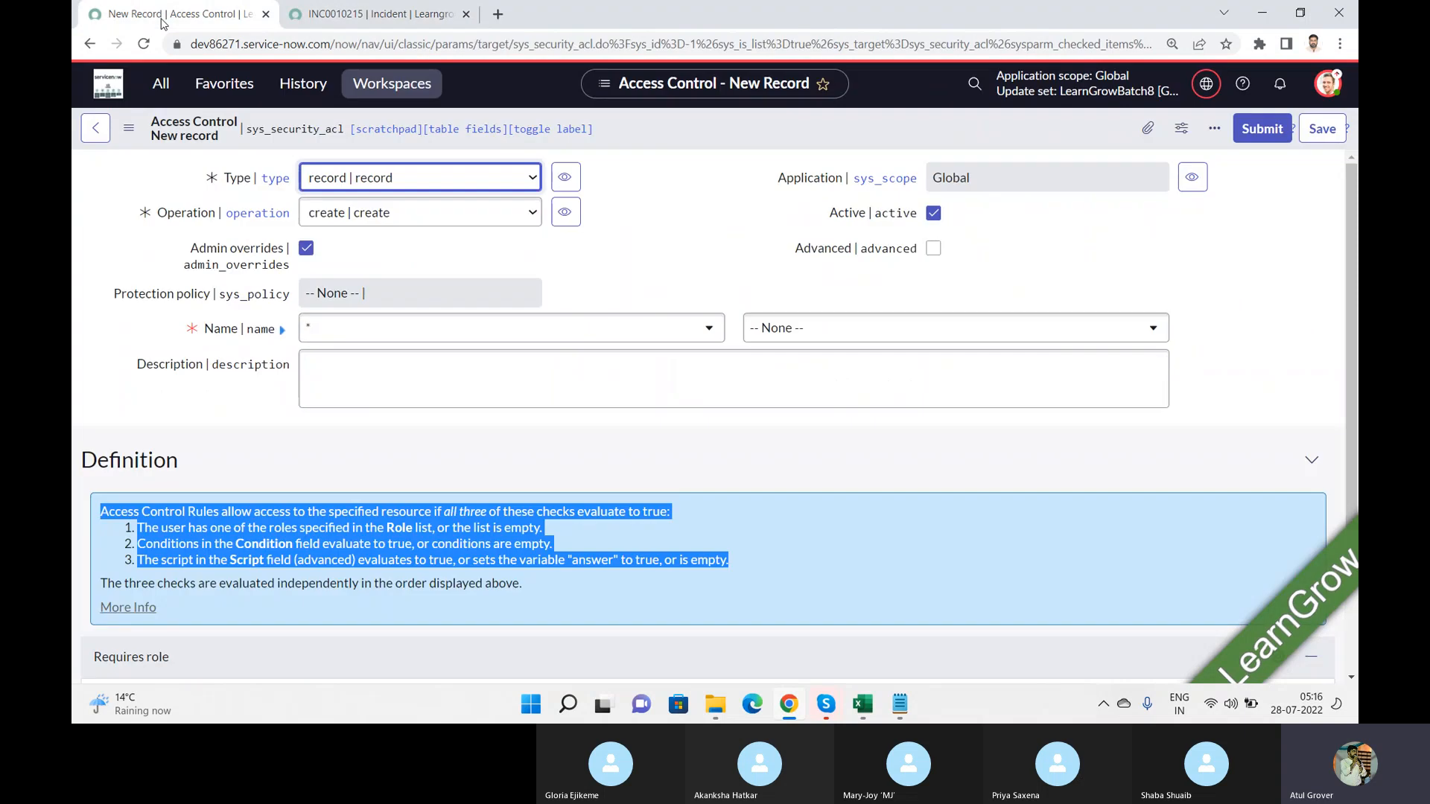
Step: Review the Type and Operation options of the Access Control record, choosing record and create
{"action": "left_click", "coordinate": [417, 178]}
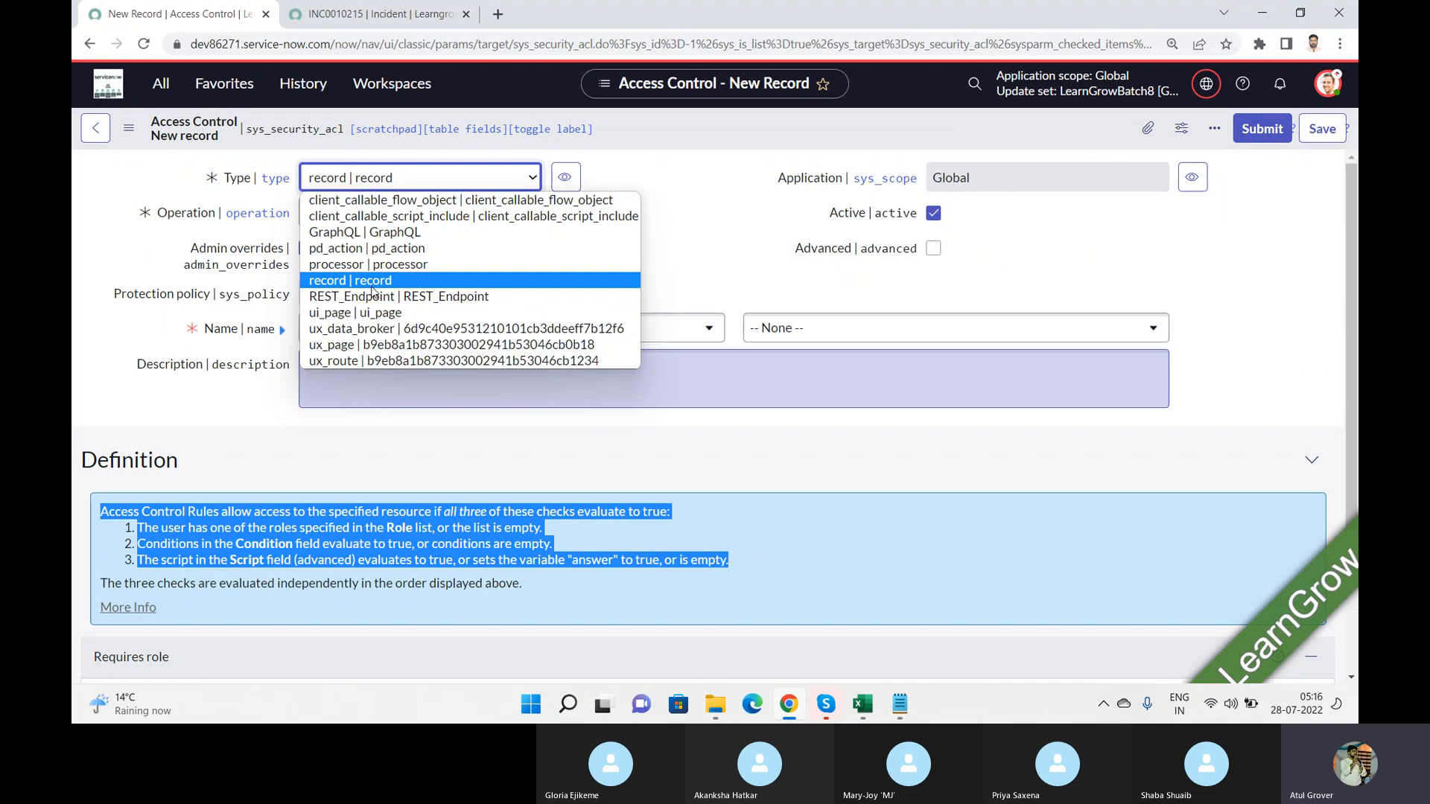
{"action": "left_click", "coordinate": [372, 286]}
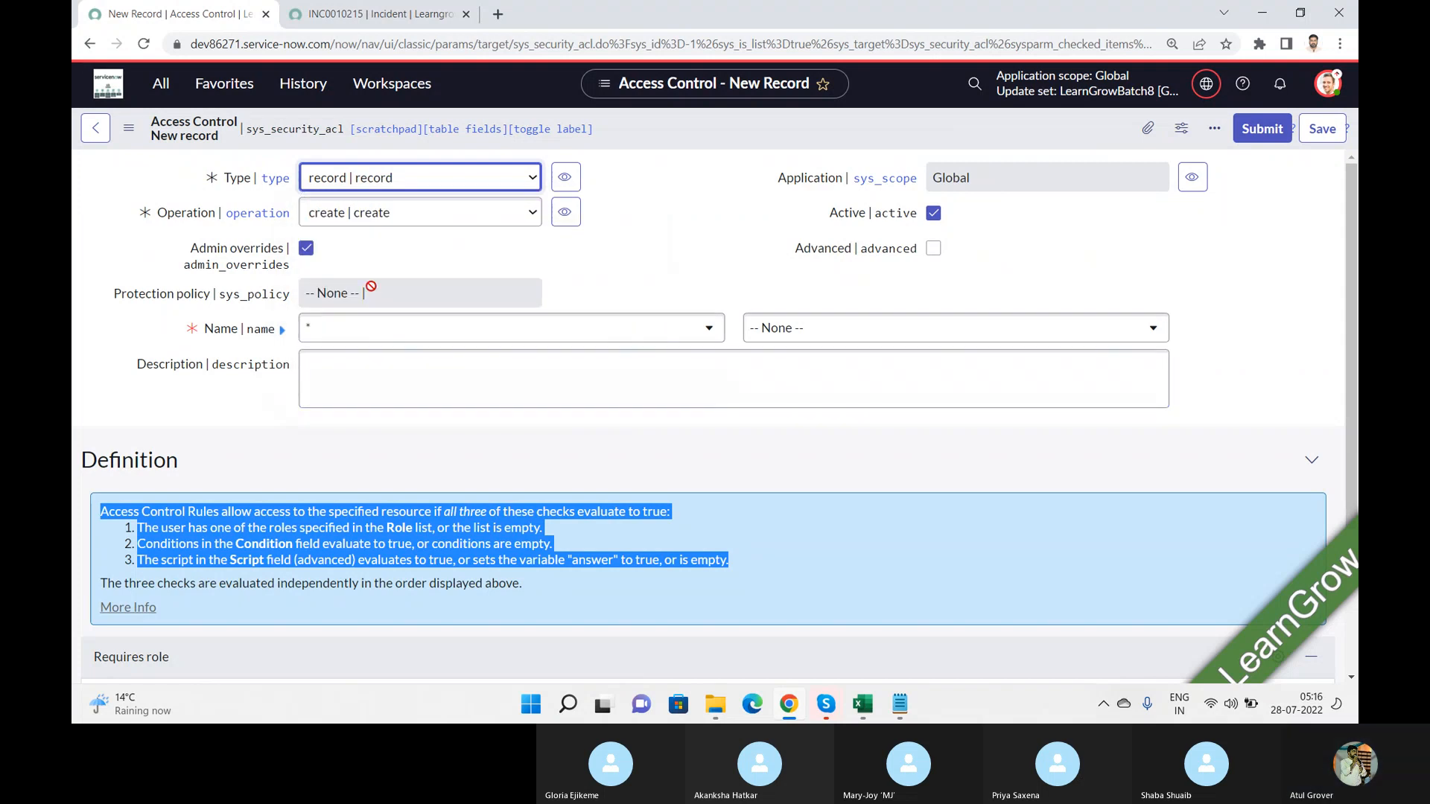
{"action": "left_click", "coordinate": [422, 212]}
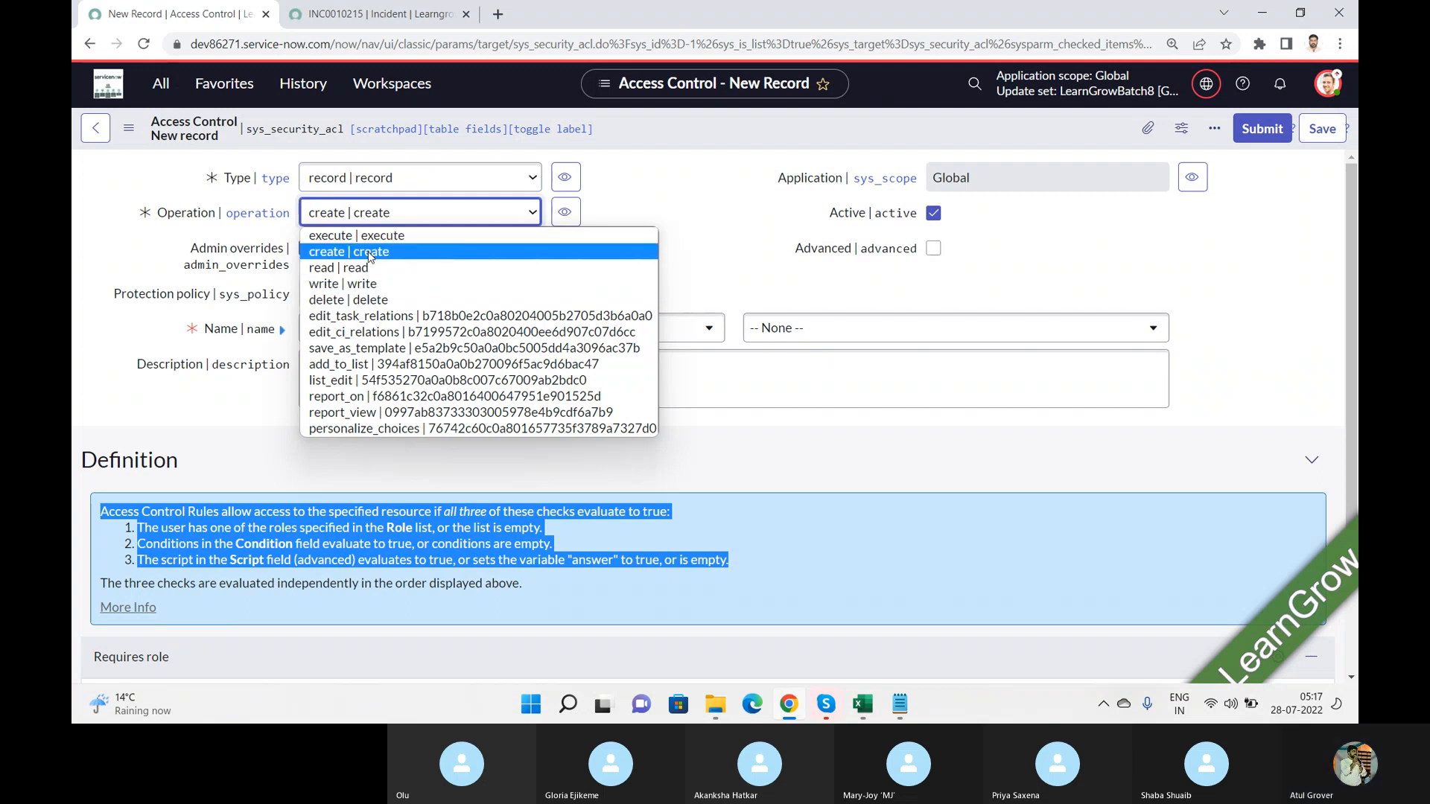
{"action": "left_click", "coordinate": [370, 258]}
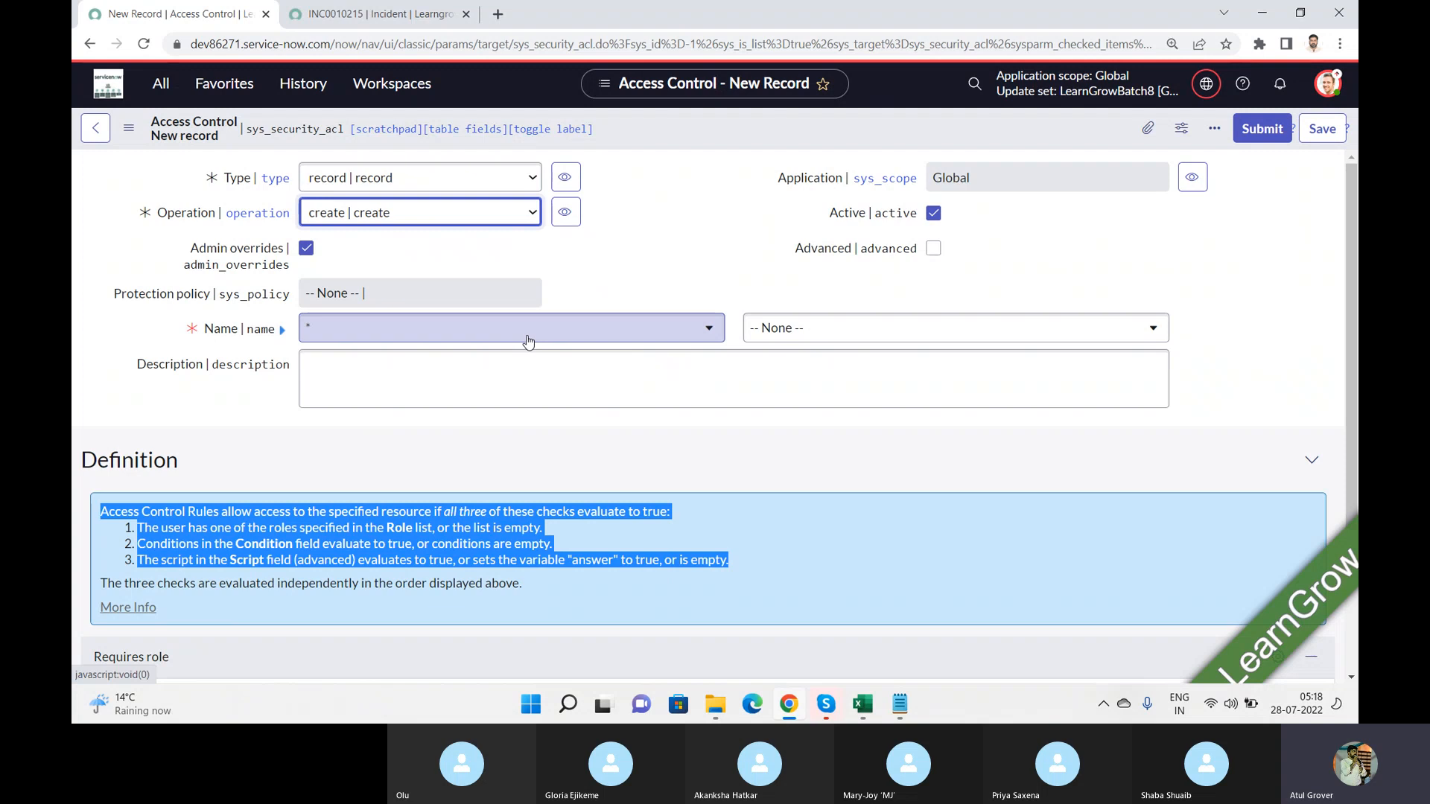
Step: Set the table in the Access Control's Name to Incident [incident]
{"action": "left_click", "coordinate": [432, 337]}
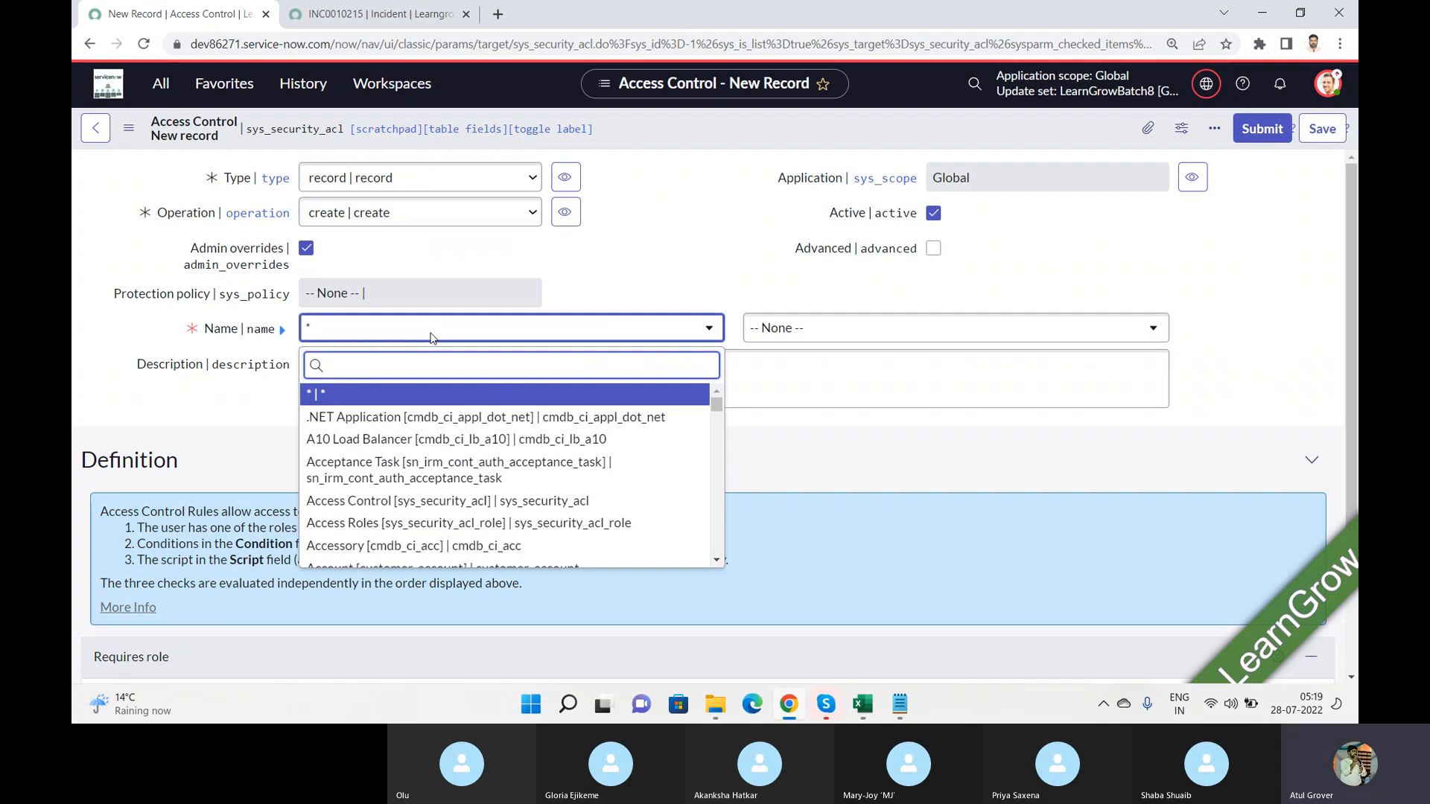
{"action": "type", "text": "incide"}
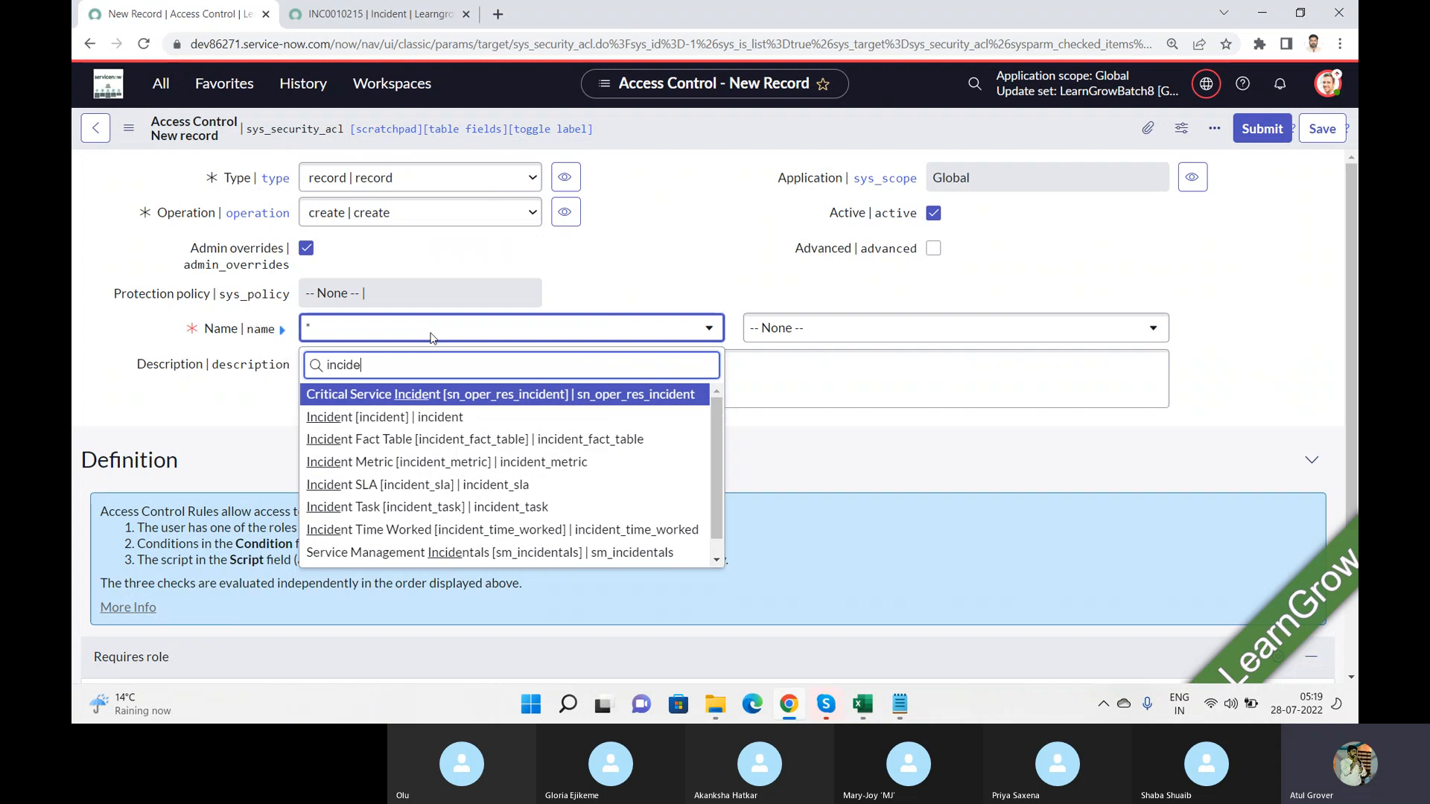
{"action": "left_click", "coordinate": [412, 419]}
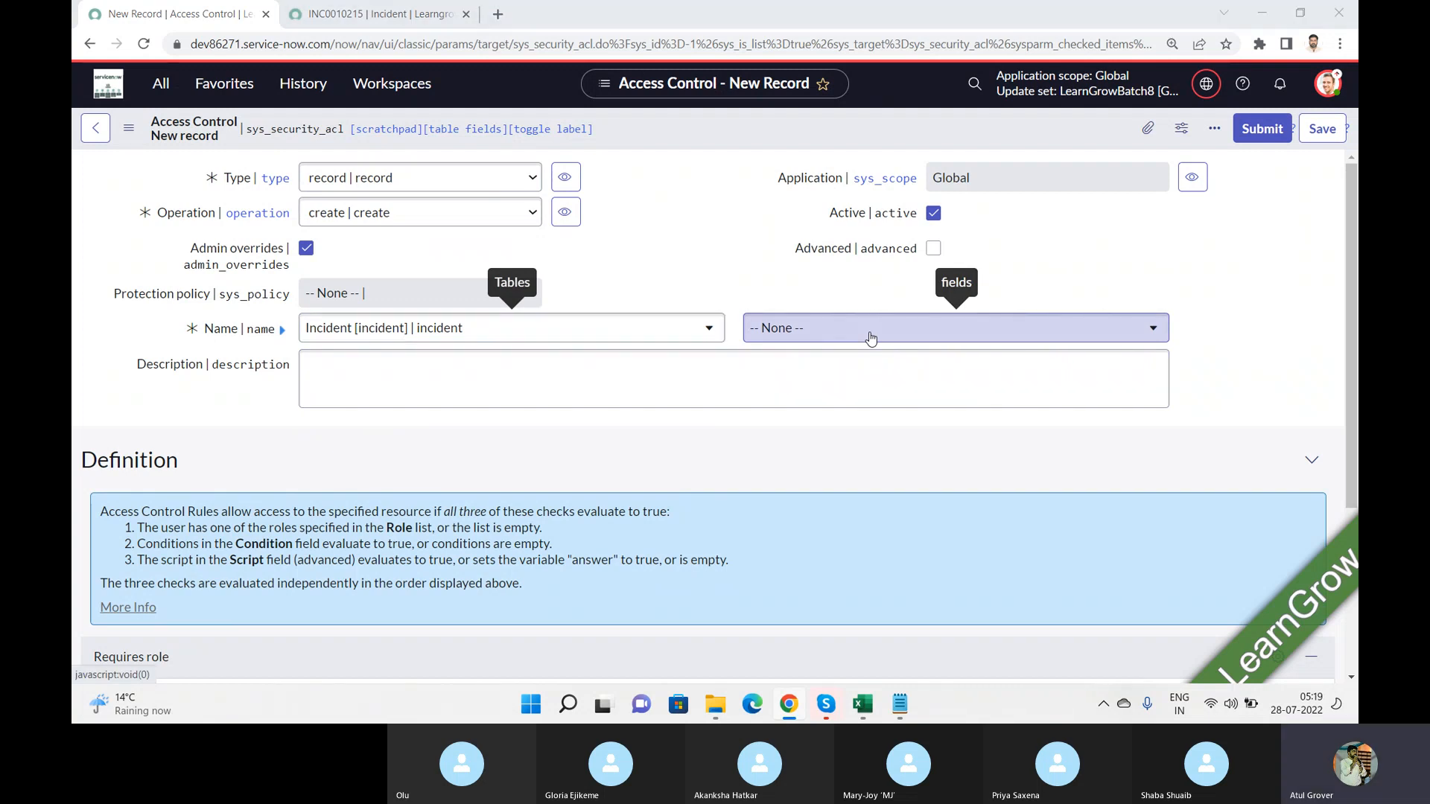
Step: Glance at the Training_Master workbook in Excel, return to Chrome and look at the field options for the Incident table
{"action": "key", "text": "super+Tab"}
{"action": "key", "text": "alt+Tab"}
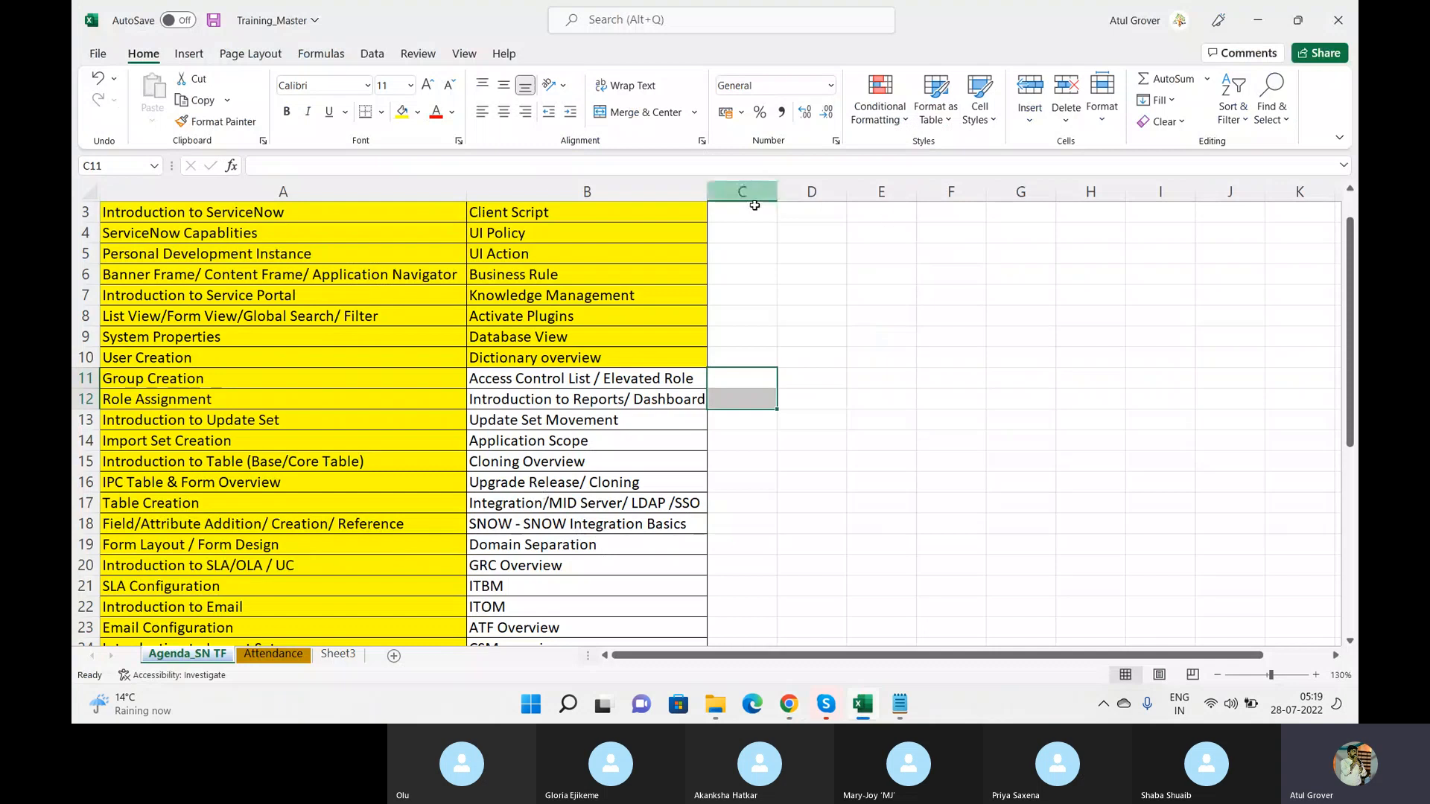
{"action": "key", "text": "alt+Tab"}
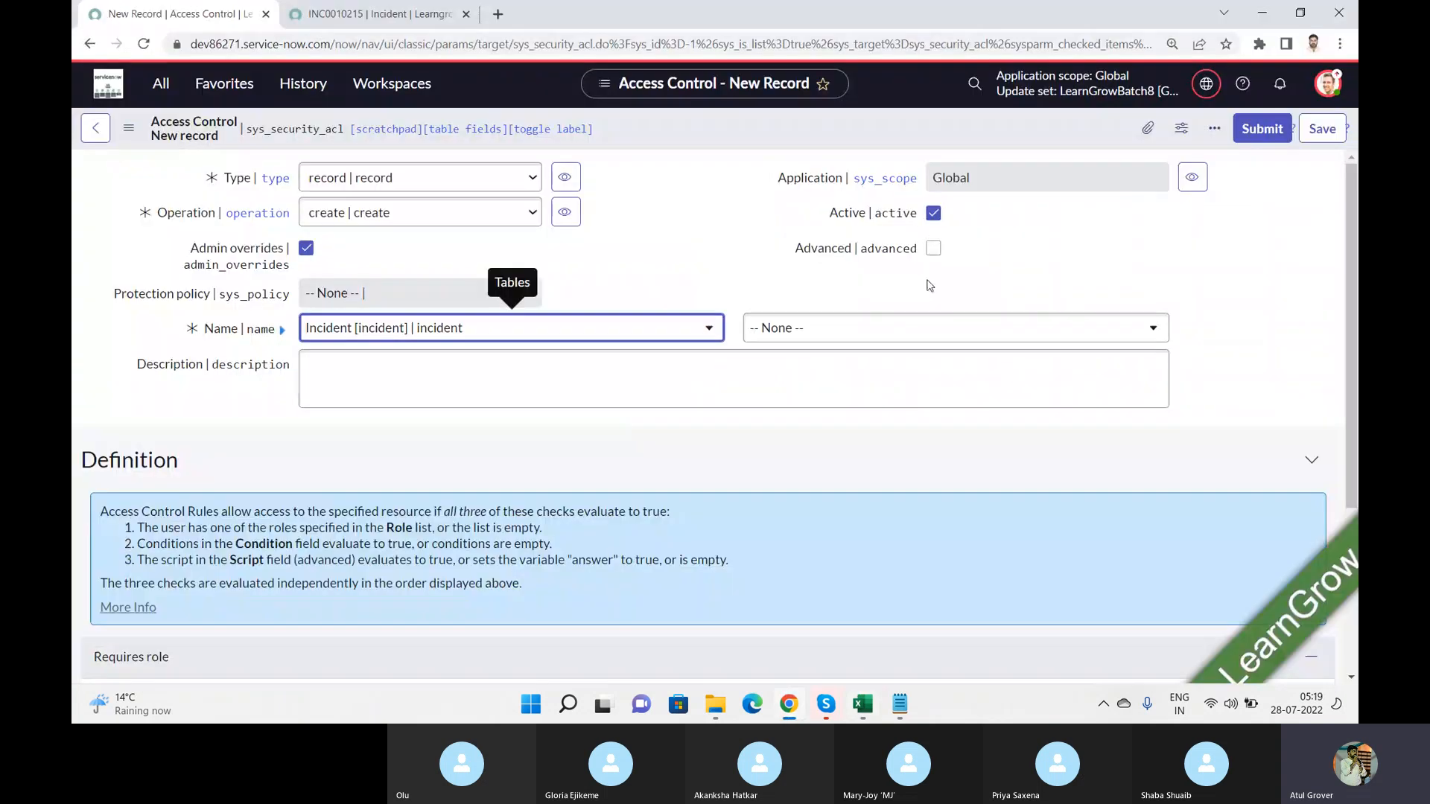
{"action": "left_click", "coordinate": [856, 328]}
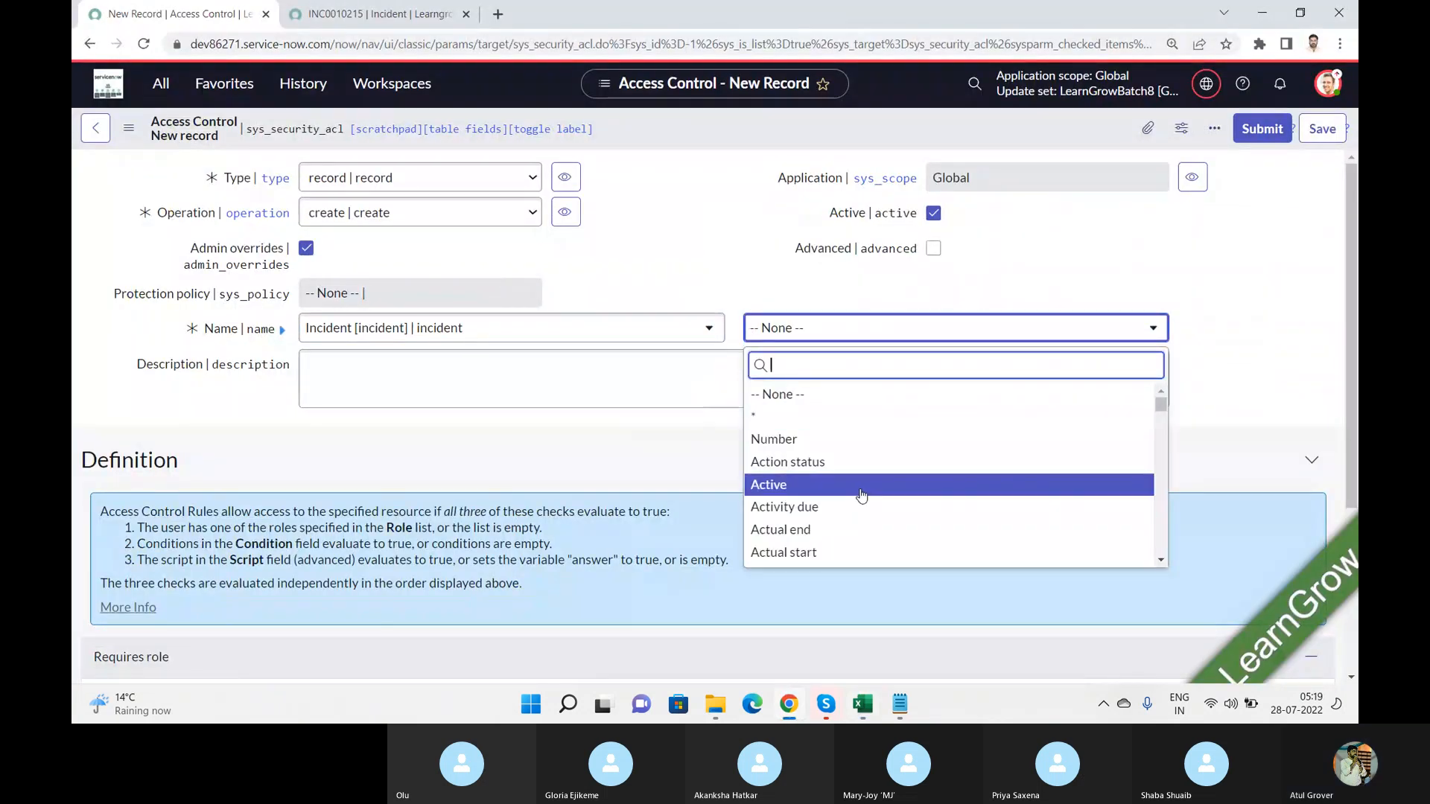
{"action": "key", "text": "alt+Tab"}
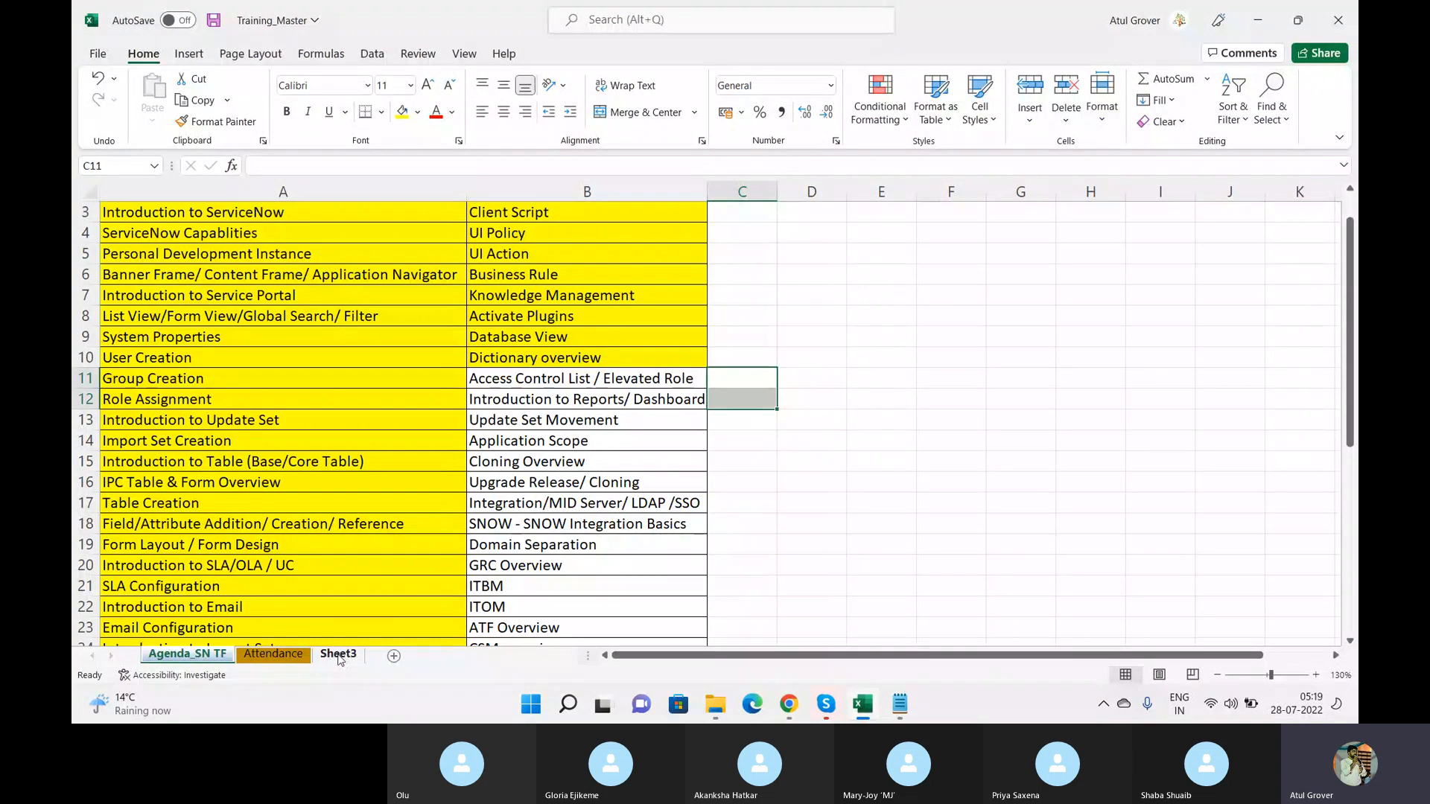
{"action": "key", "text": "alt+Tab"}
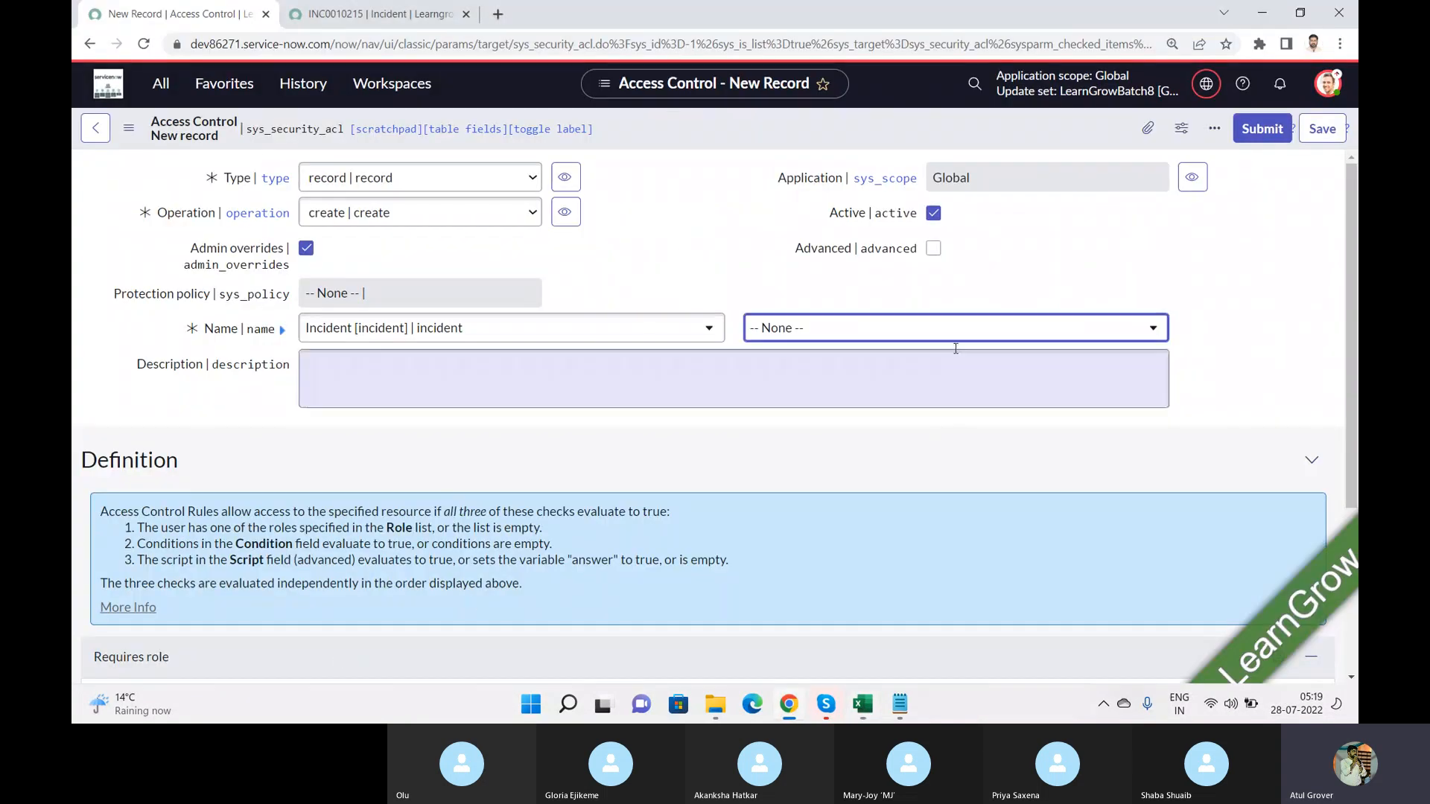
{"action": "left_click", "coordinate": [910, 332]}
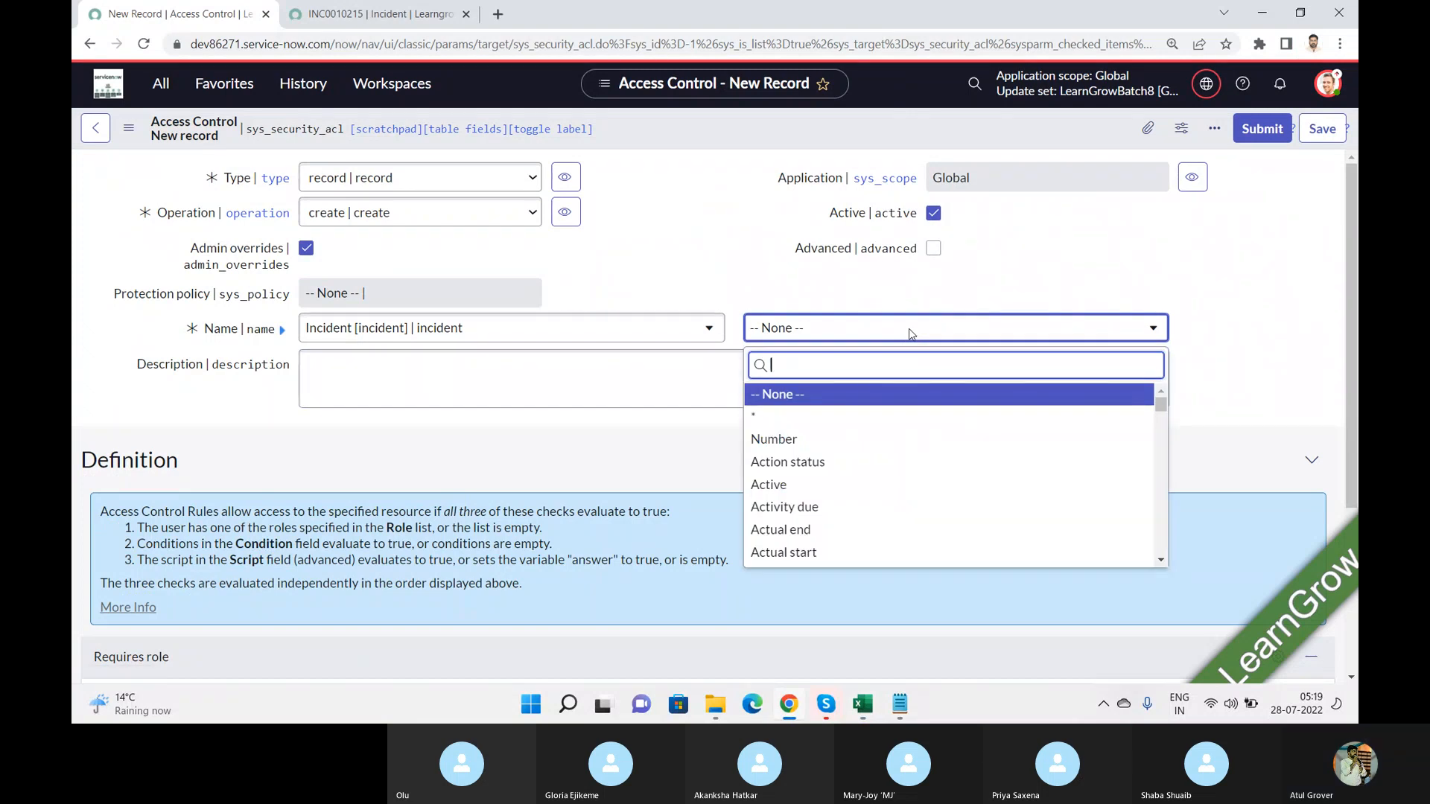
Step: Set the Access Control's Operation to read and its Incident field to Assignment group
{"action": "left_click", "coordinate": [452, 214]}
{"action": "left_click", "coordinate": [453, 215]}
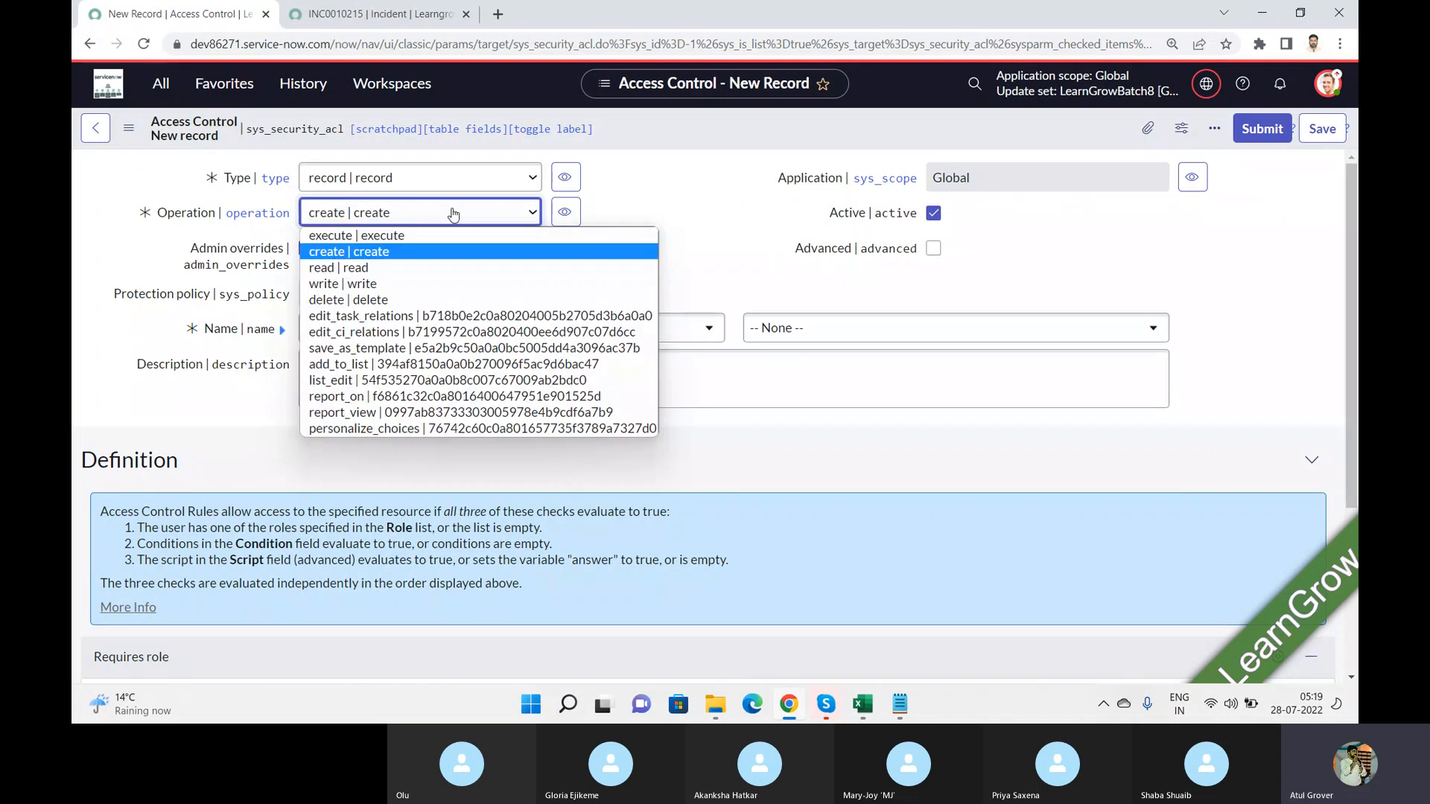
{"action": "left_click", "coordinate": [375, 268]}
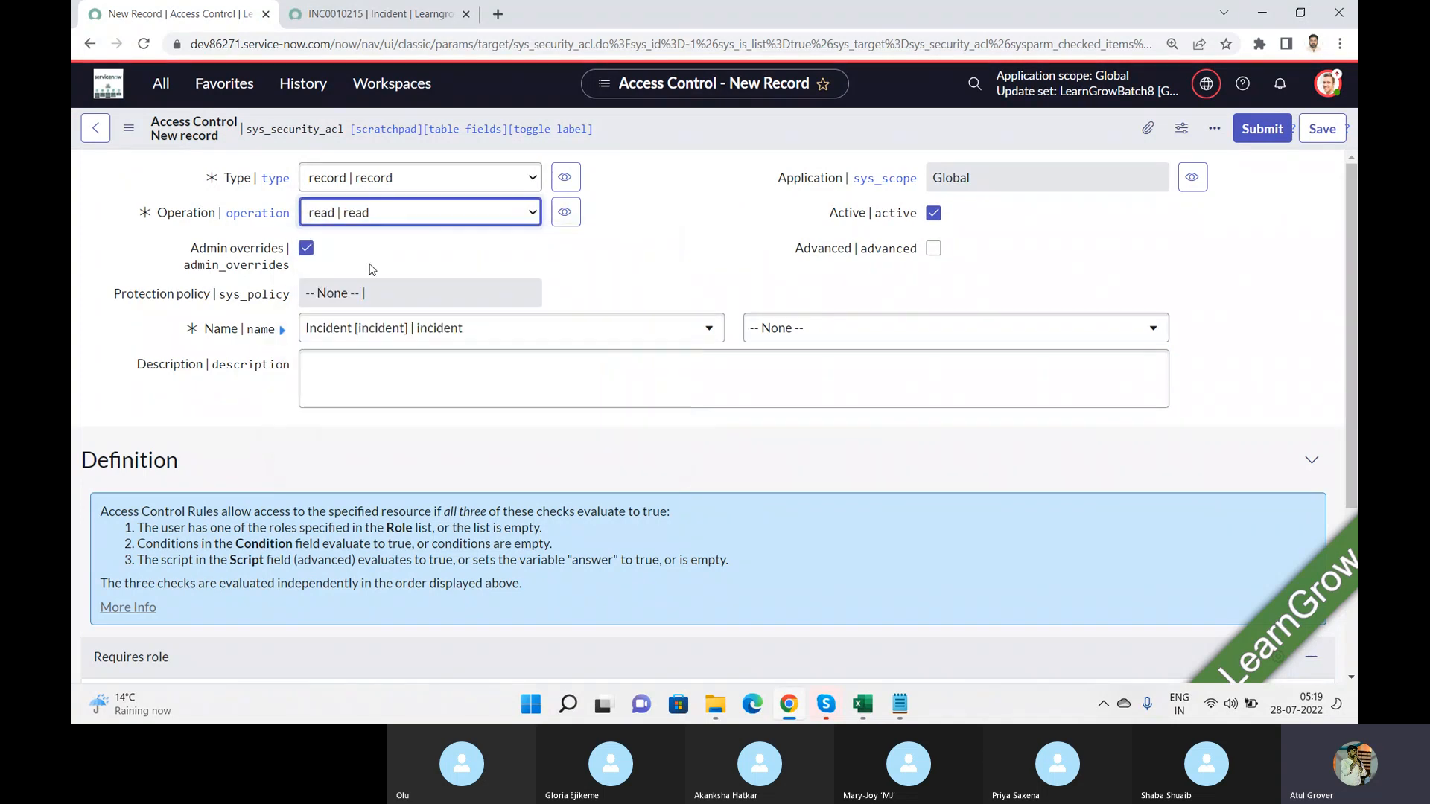
{"action": "left_click", "coordinate": [851, 330]}
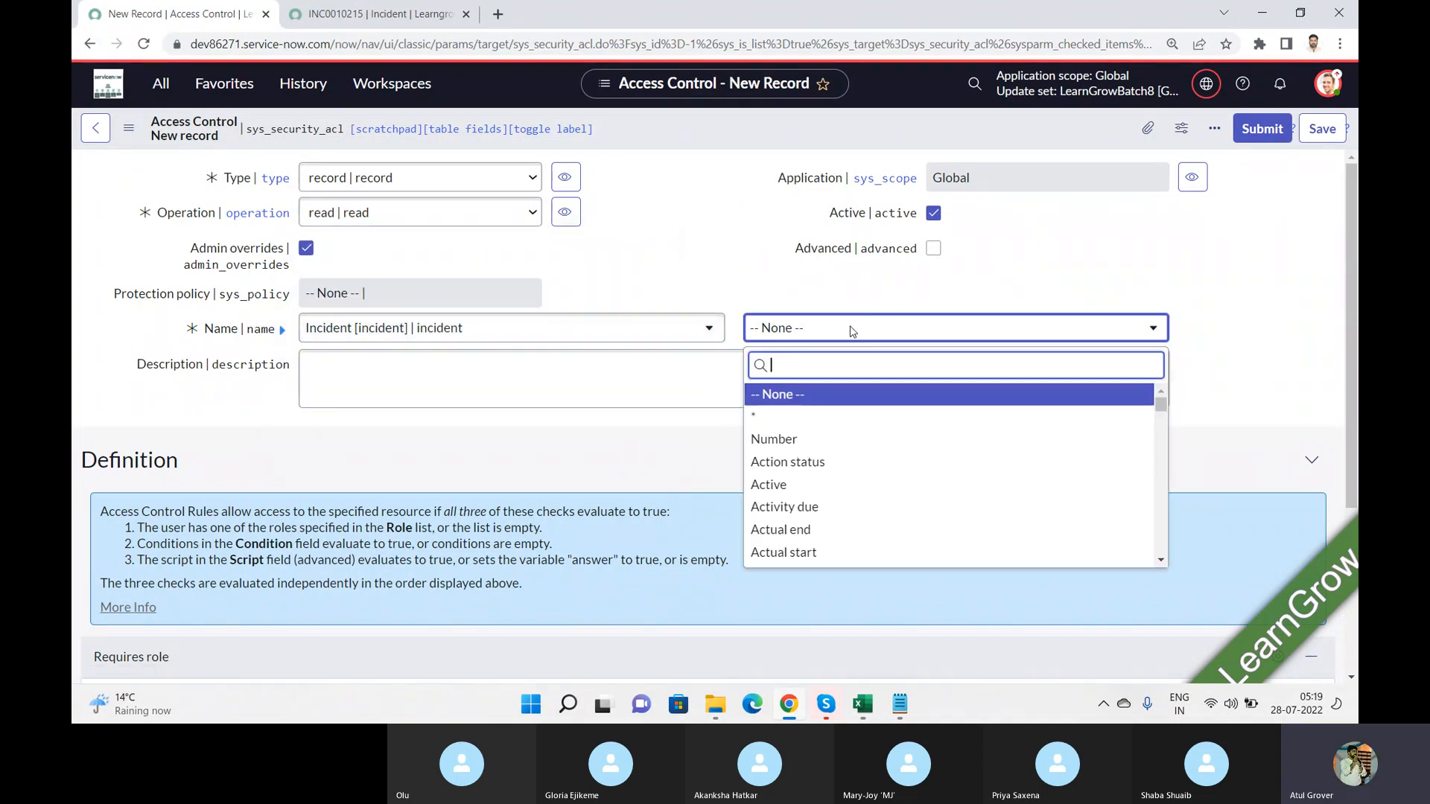
{"action": "type", "text": "assi"}
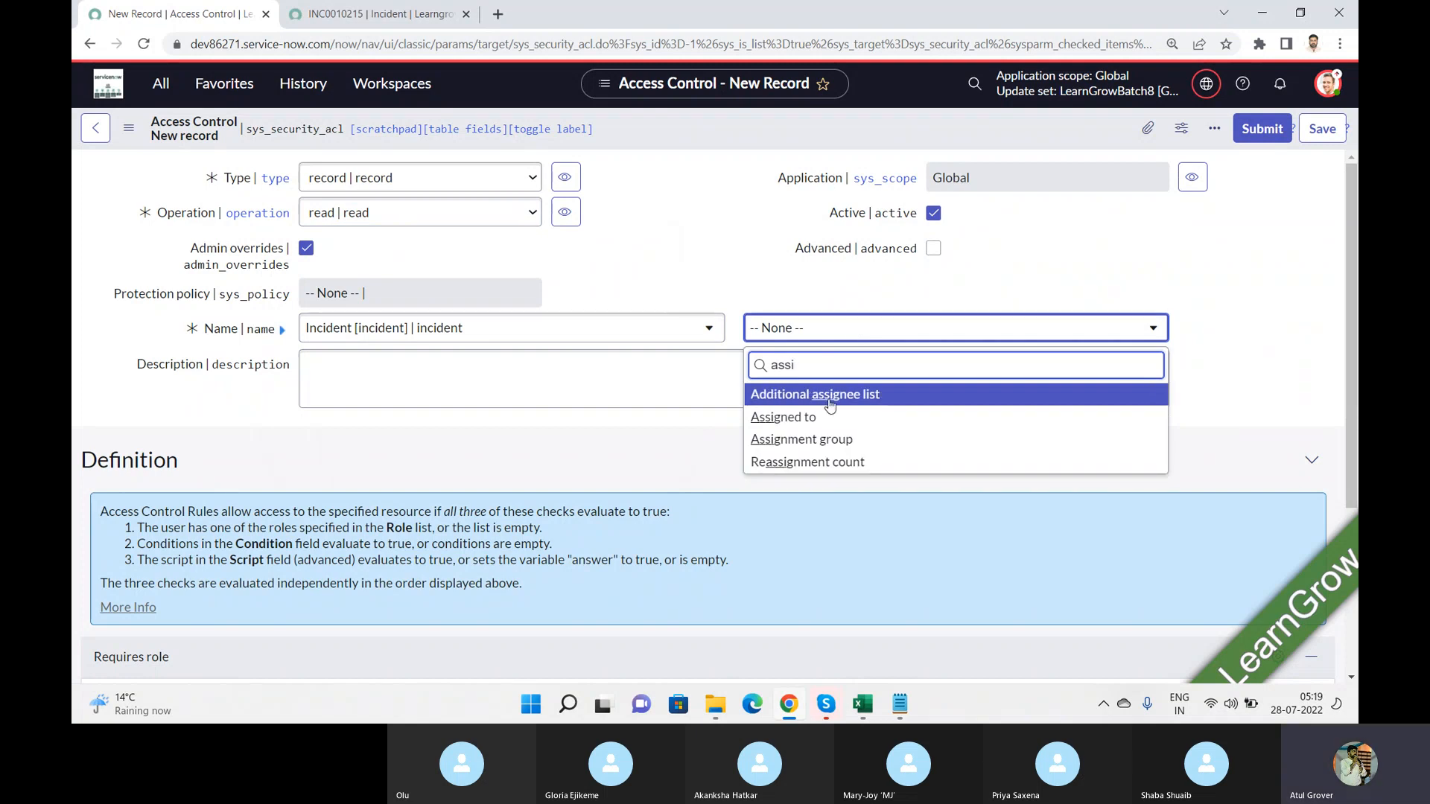
{"action": "left_click", "coordinate": [811, 440]}
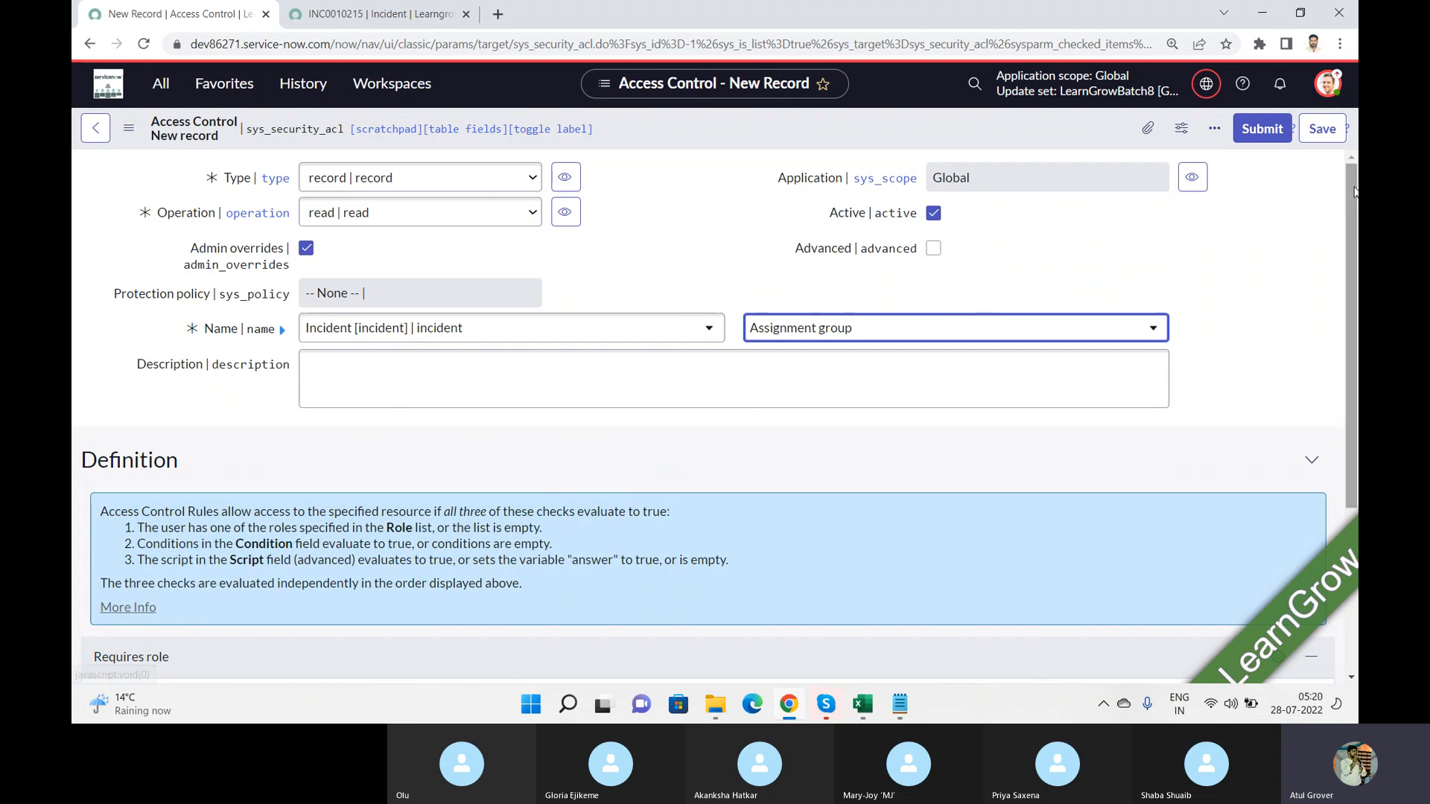
Step: Save the read rule, show all existing security rules for incident.assignment_group and continue with the creation
{"action": "left_click_drag", "start_coordinate": [1351, 193], "coordinate": [1345, 350]}
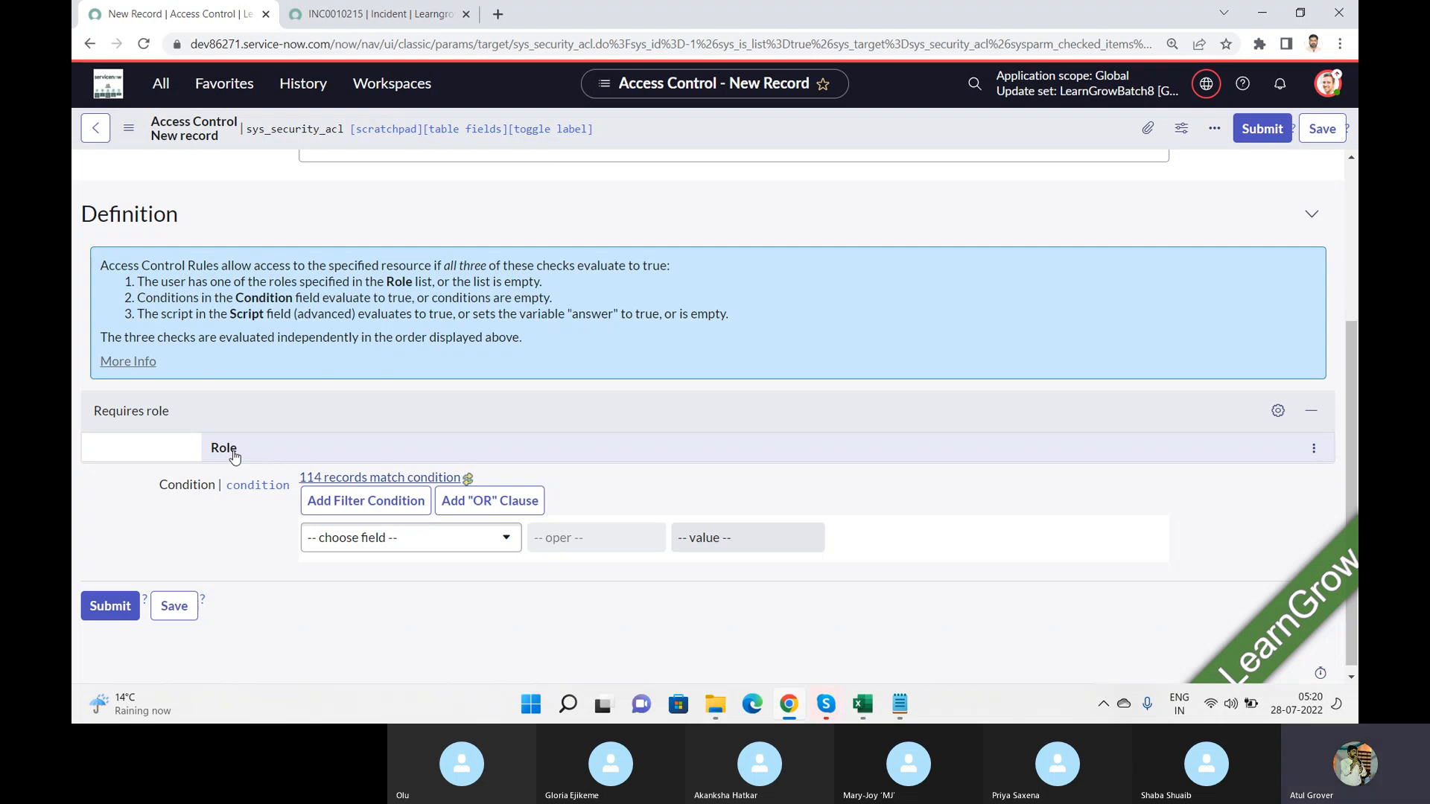
{"action": "left_click_drag", "start_coordinate": [1353, 372], "coordinate": [1353, 215]}
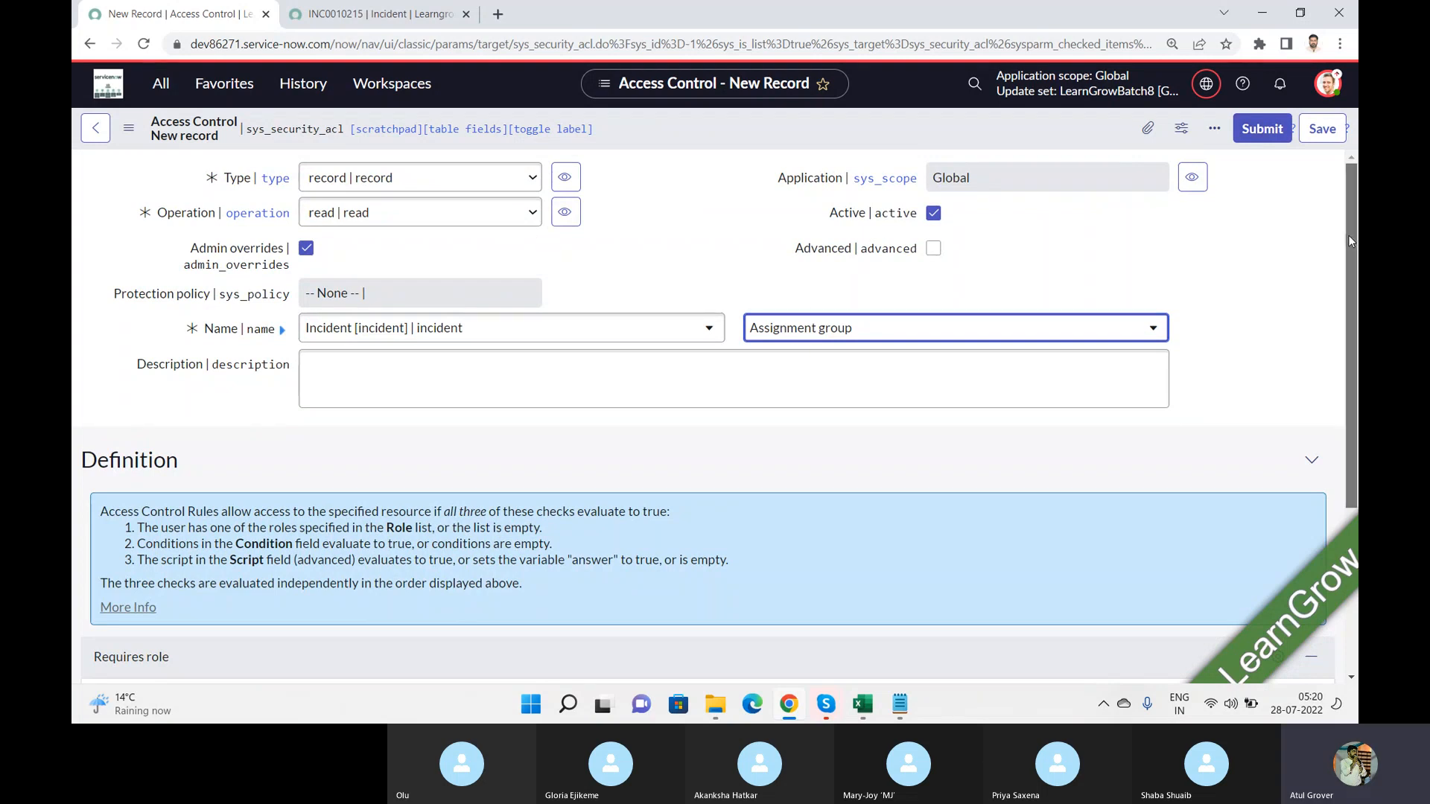
{"action": "left_click_drag", "start_coordinate": [1349, 236], "coordinate": [1346, 422]}
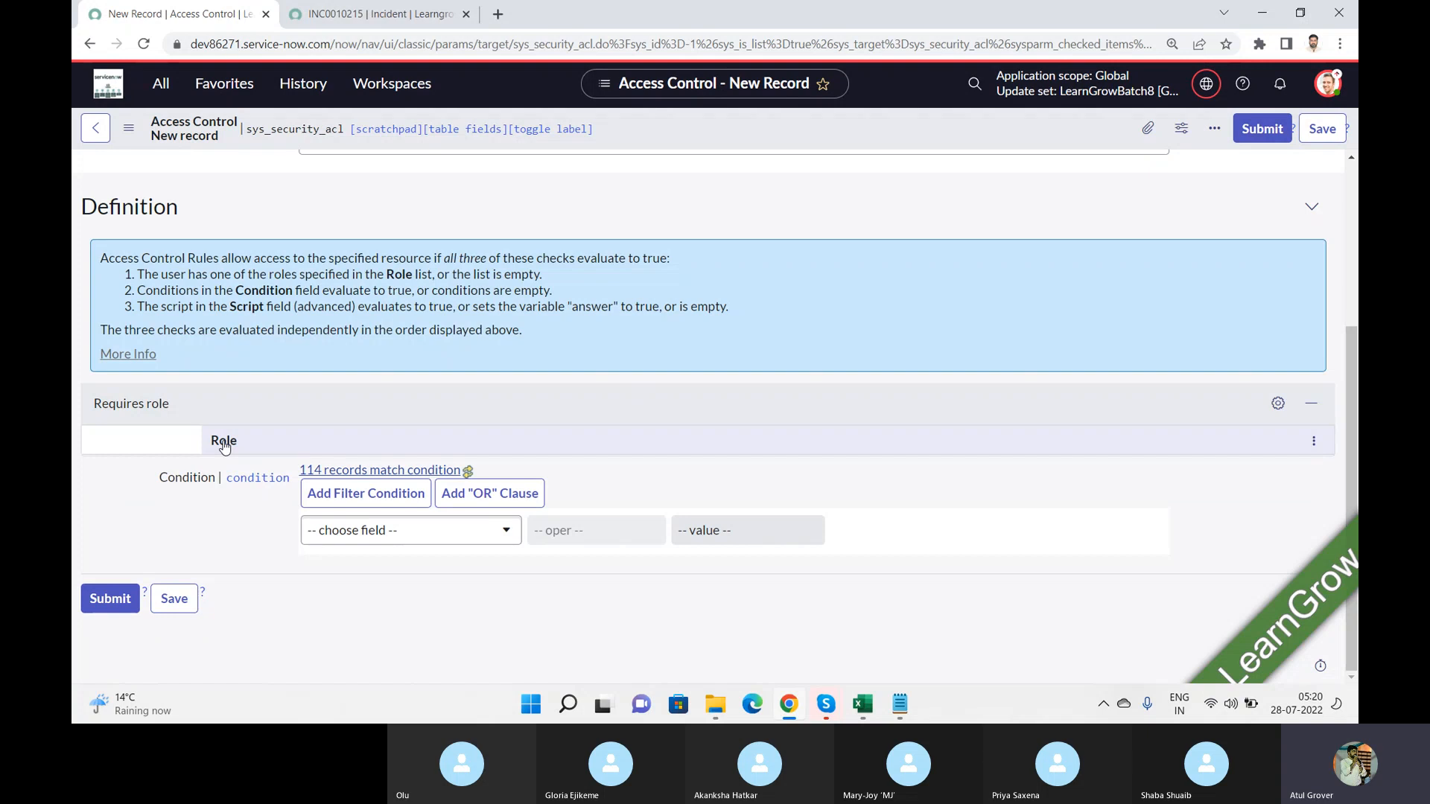
{"action": "left_click", "coordinate": [1316, 130]}
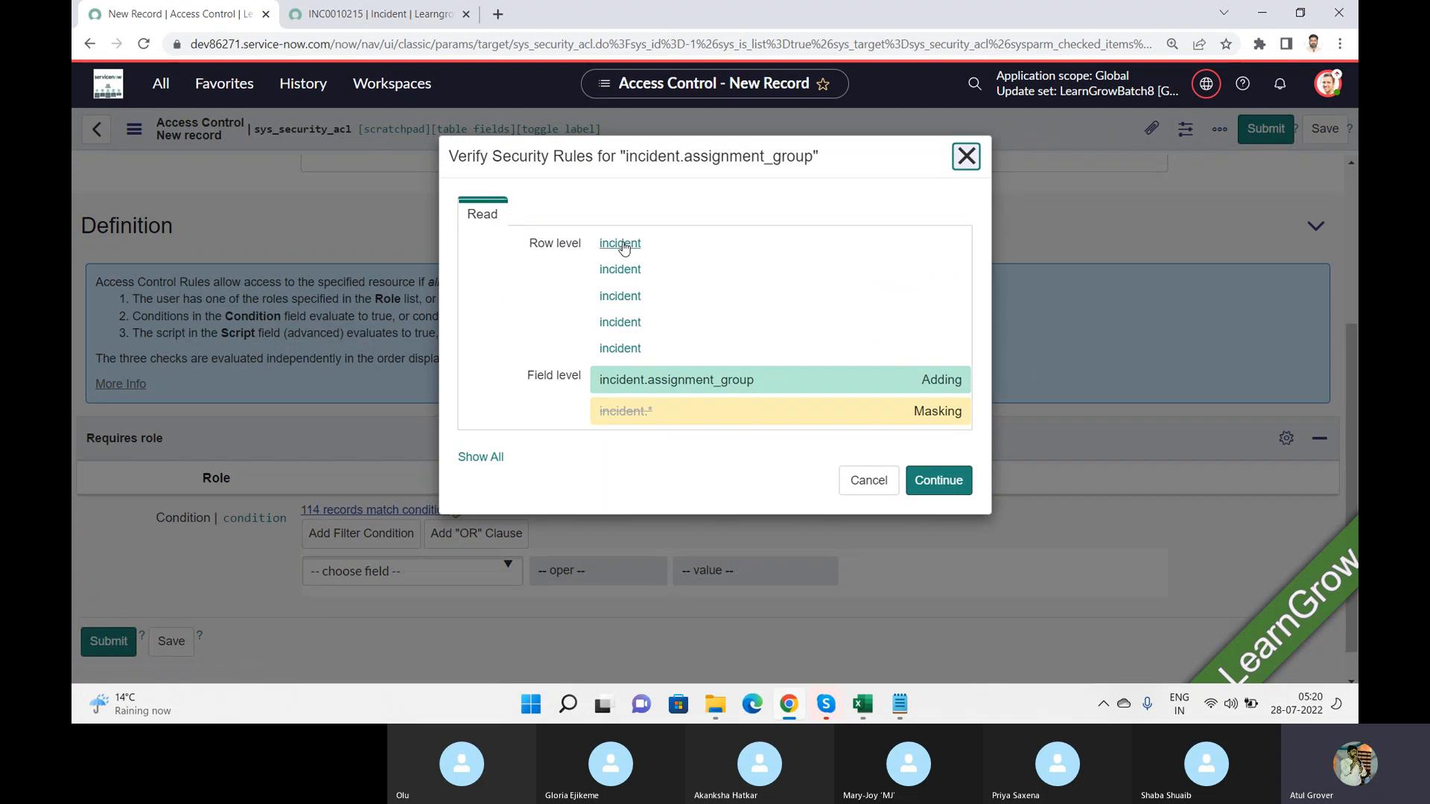
{"action": "mouse_move", "coordinate": [624, 252]}
{"action": "left_click", "coordinate": [481, 457]}
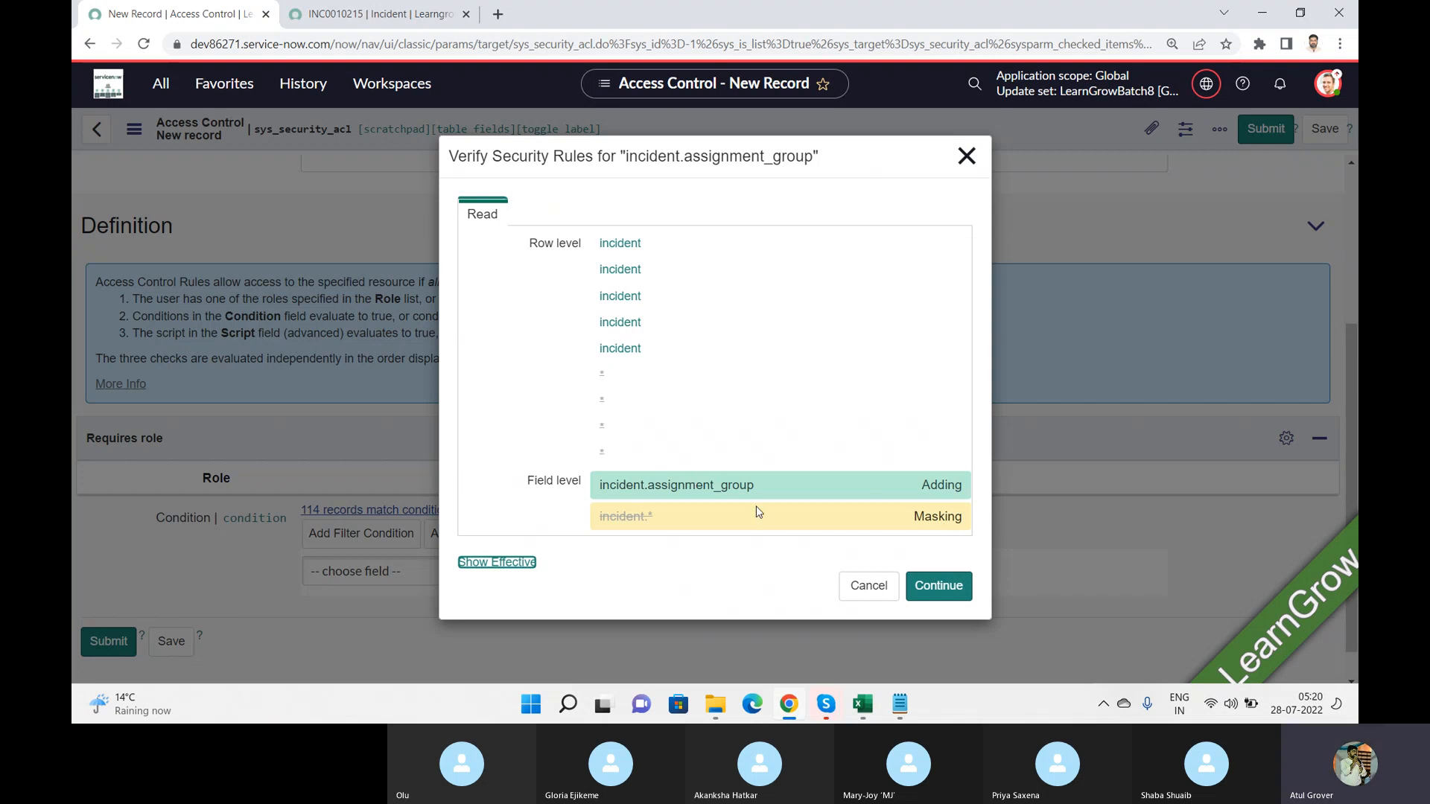
{"action": "left_click", "coordinate": [943, 591]}
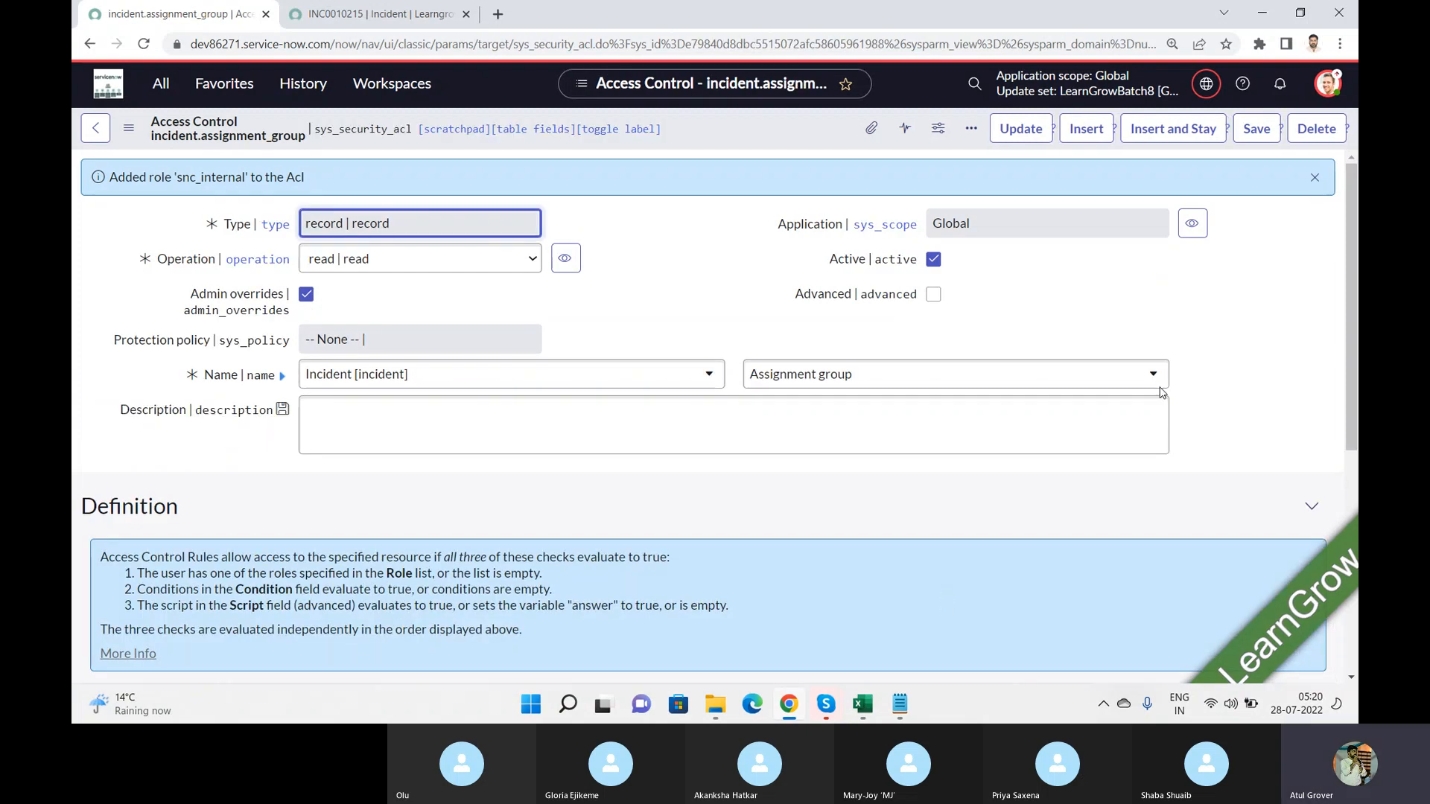
Step: Review the saved access control's Definition section, including its required role and condition, down to the related links
{"action": "left_click_drag", "start_coordinate": [1352, 228], "coordinate": [1351, 350]}
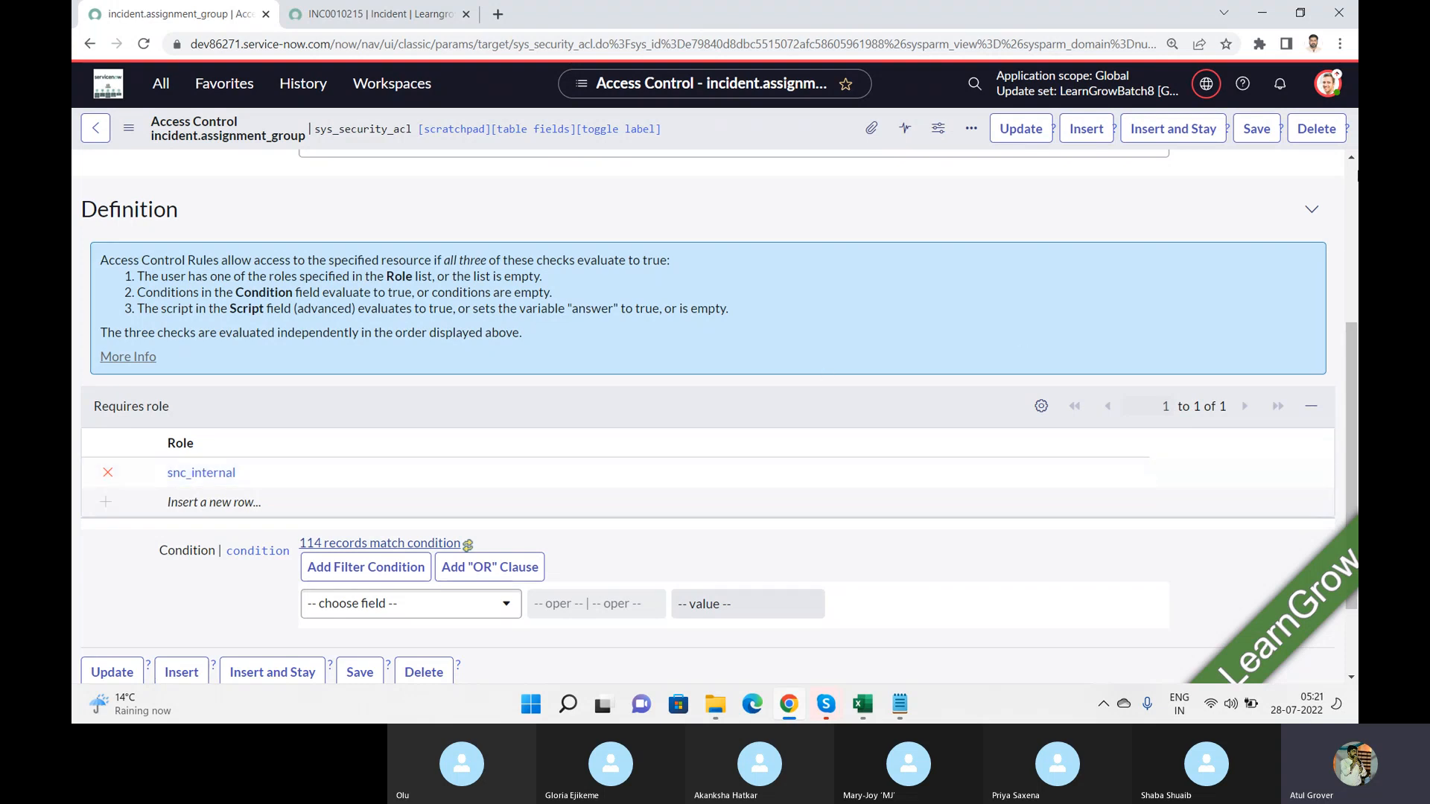
{"action": "scroll", "coordinate": [1355, 173], "scroll_direction": "up", "scroll_amount": 4}
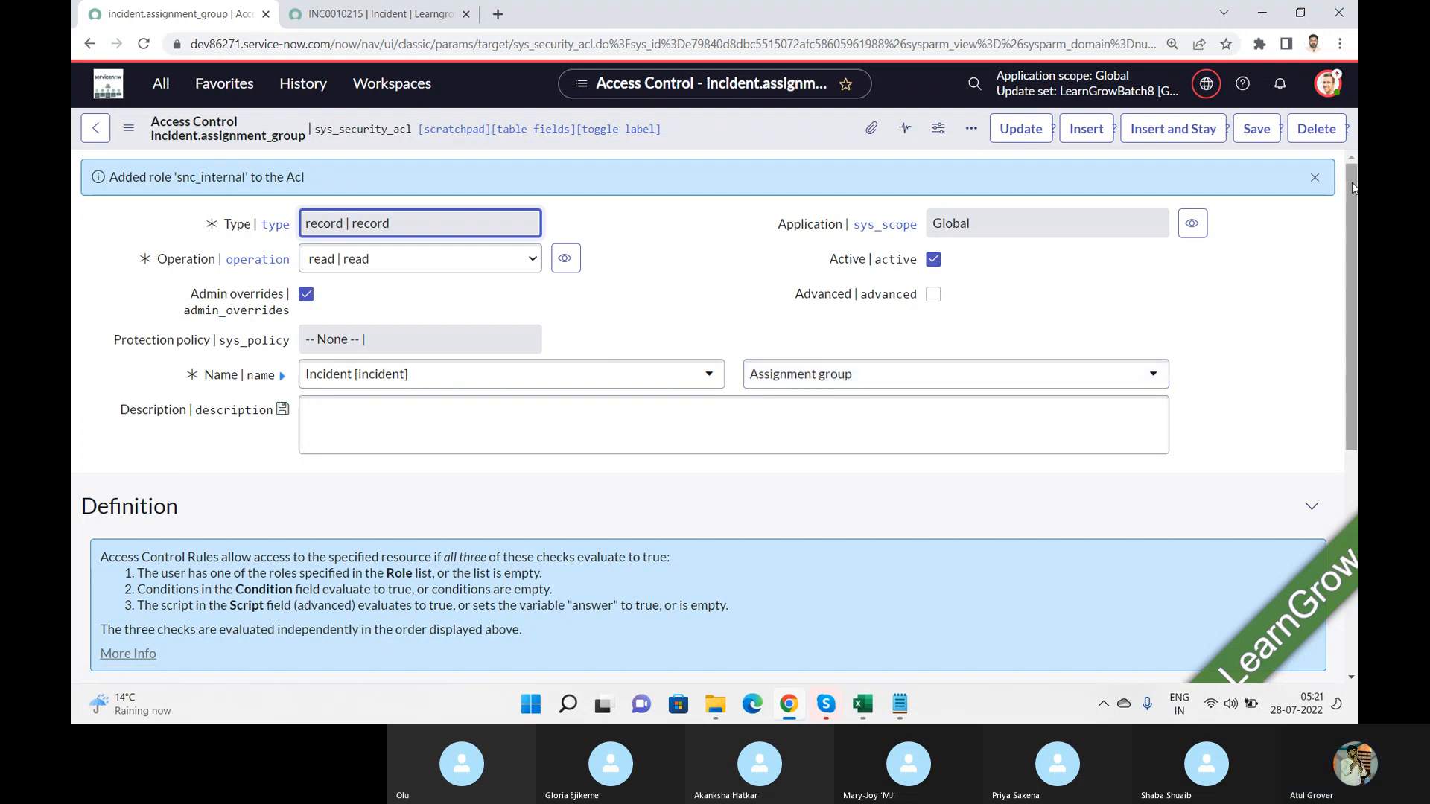
{"action": "left_click_drag", "start_coordinate": [1353, 188], "coordinate": [1351, 457]}
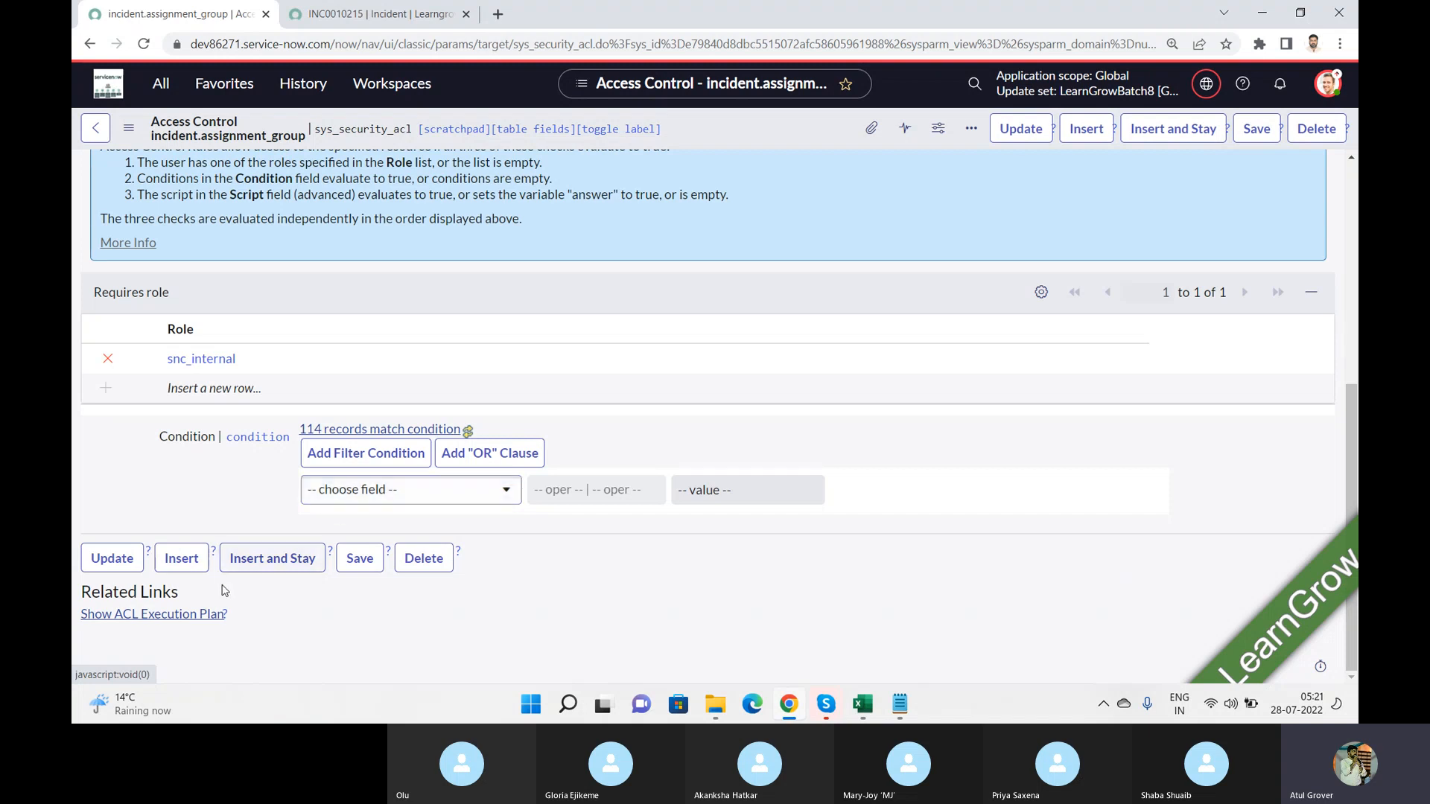
Step: Show the rule's ACL execution plan, examine all security rules for incident.assignment_group, and return to the start of the form
{"action": "left_click", "coordinate": [196, 614]}
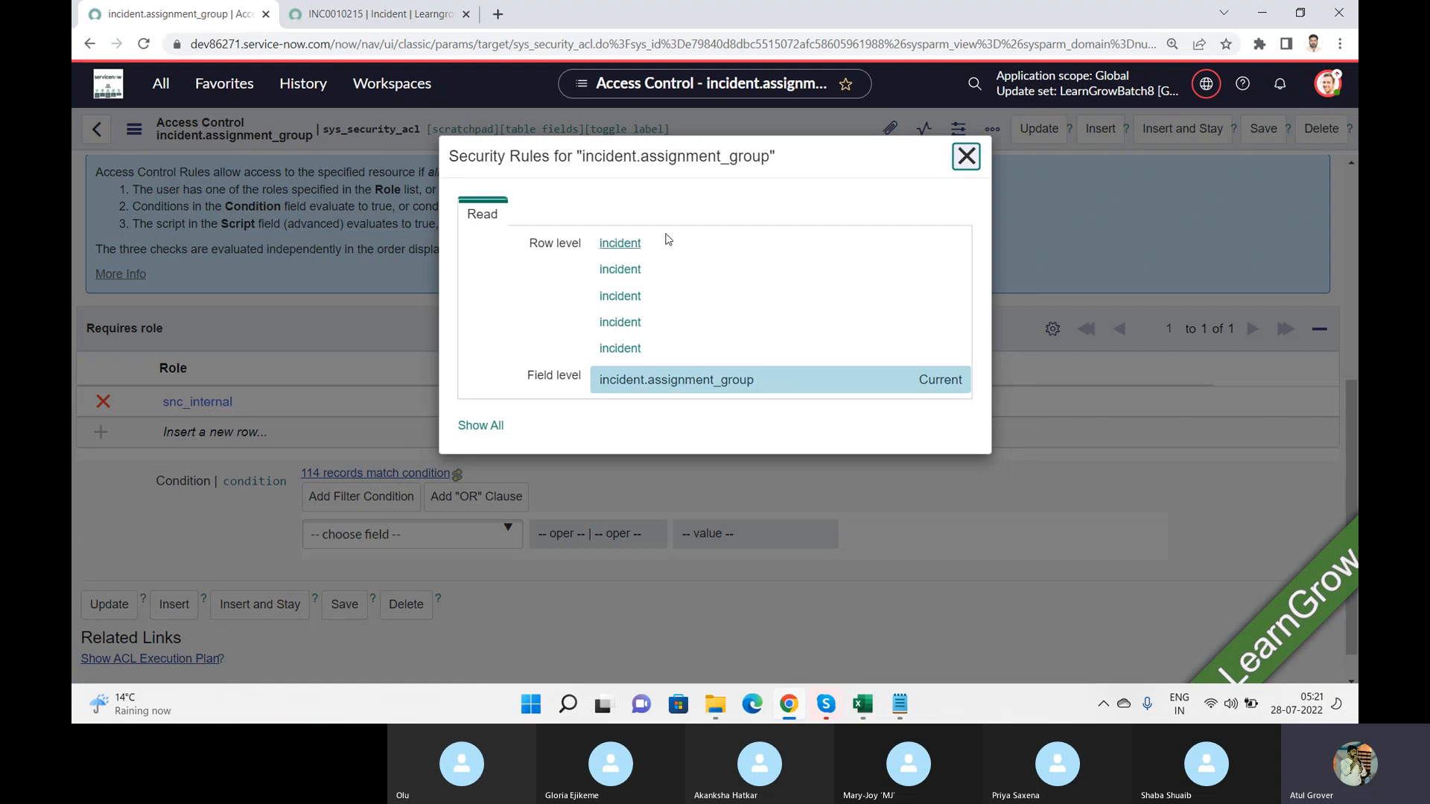
{"action": "left_click", "coordinate": [489, 208]}
{"action": "left_click", "coordinate": [479, 426]}
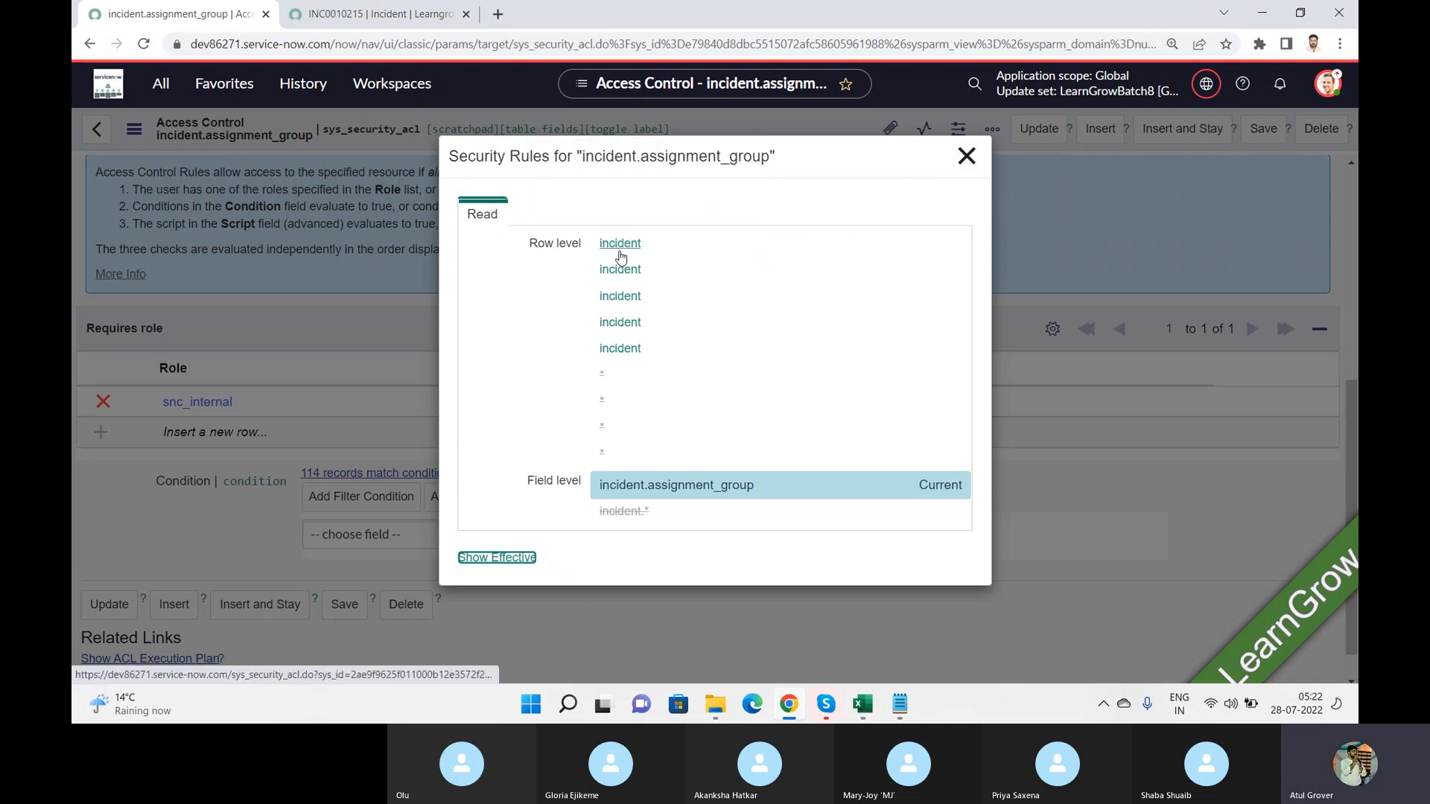
{"action": "mouse_move", "coordinate": [620, 254]}
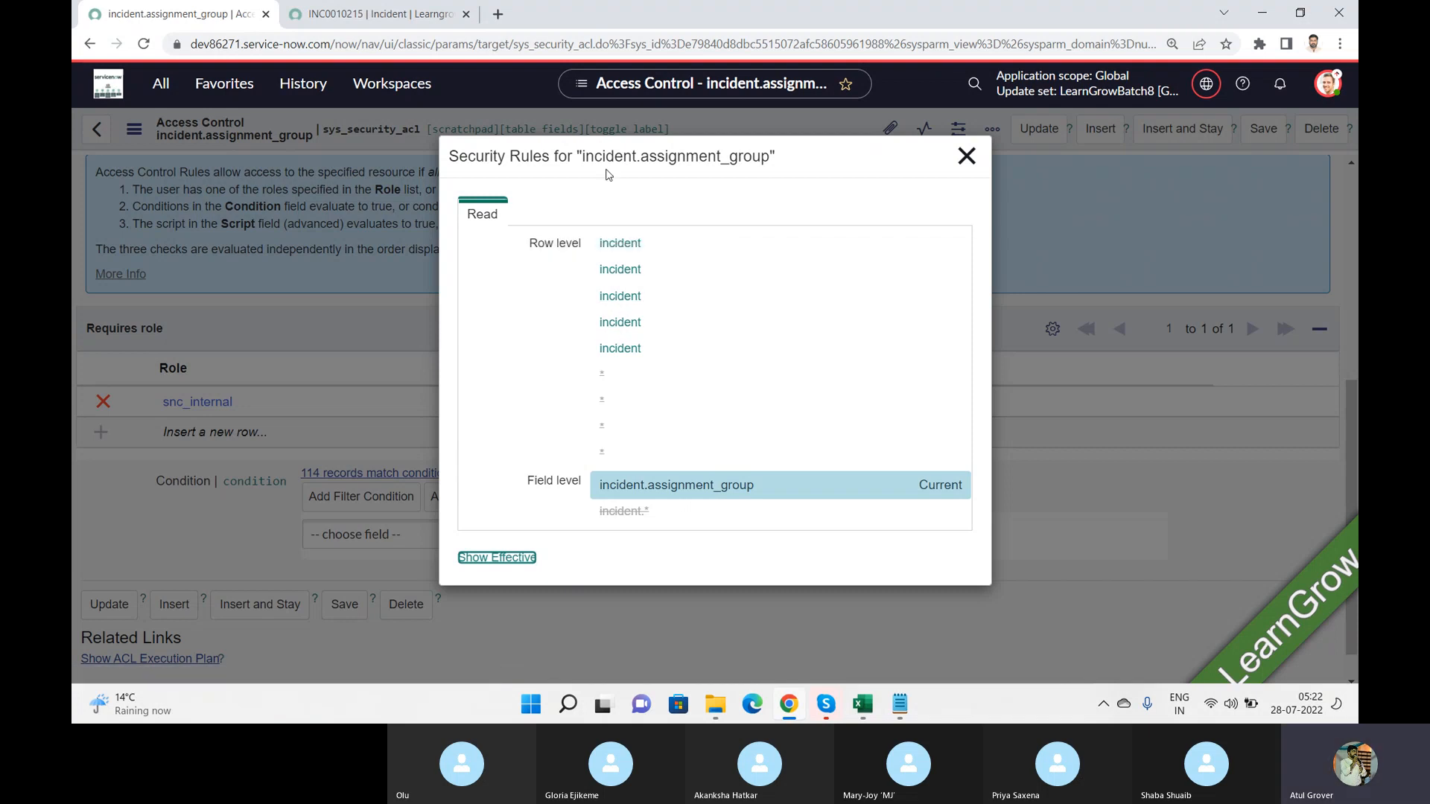
{"action": "left_click_drag", "start_coordinate": [580, 160], "coordinate": [775, 163]}
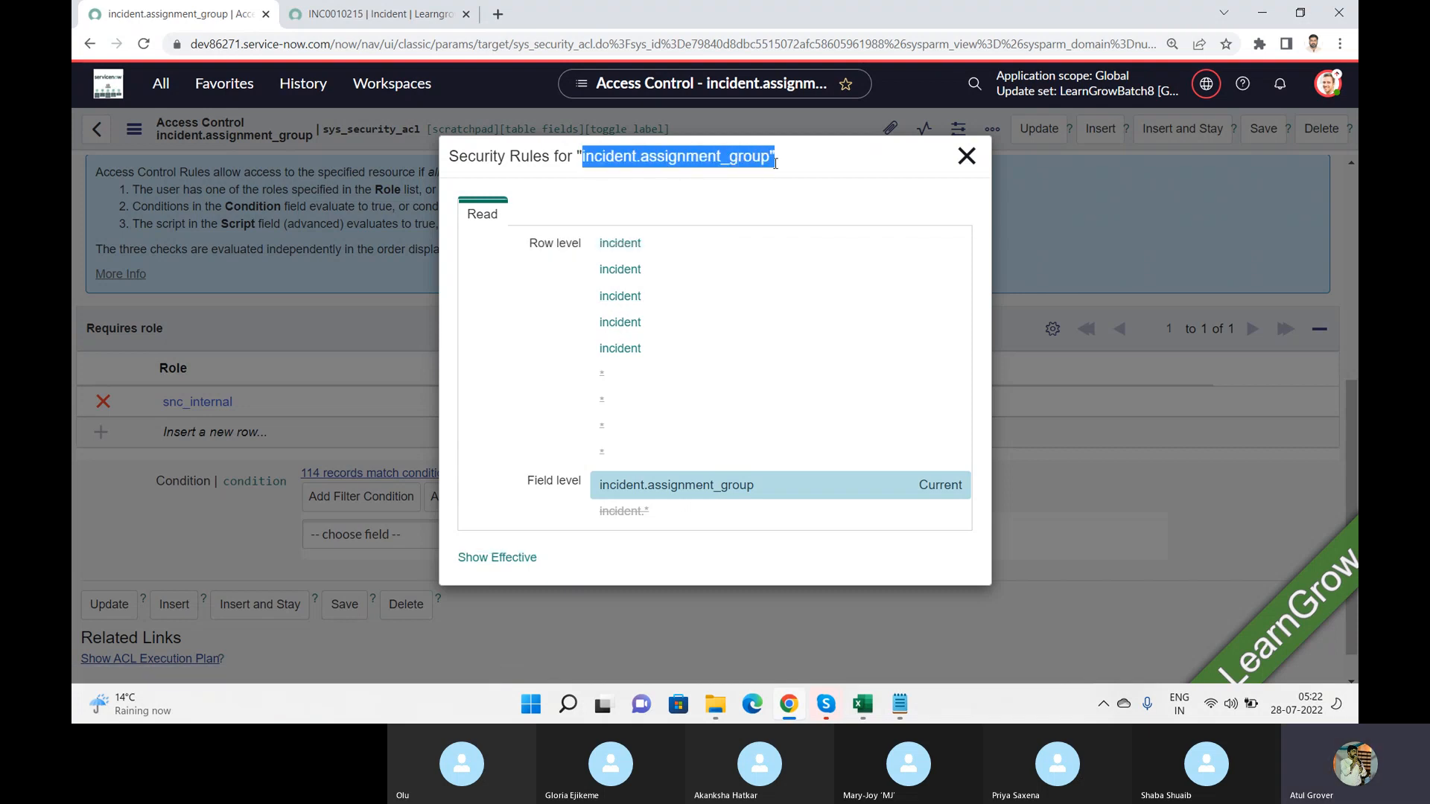
{"action": "left_click", "coordinate": [968, 157]}
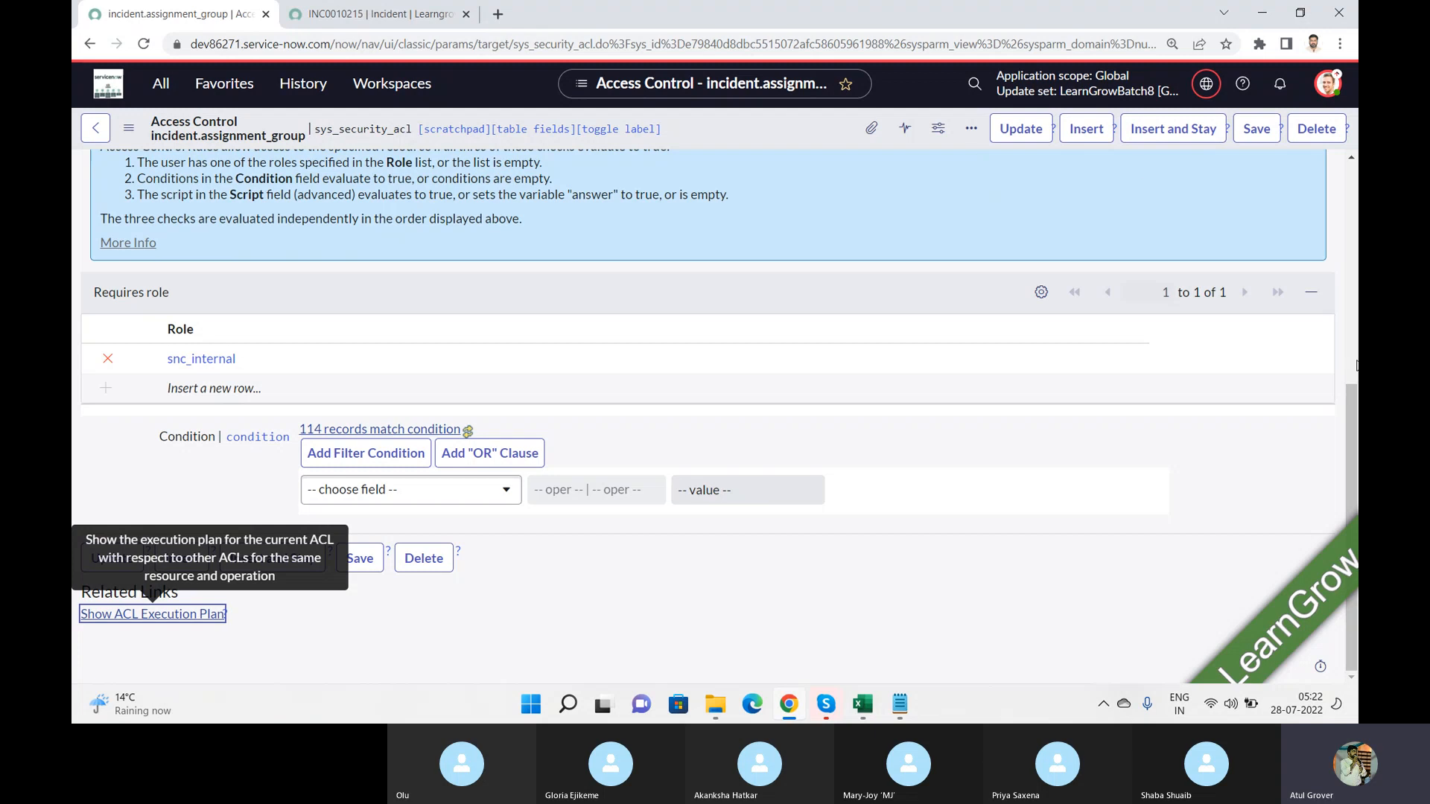
{"action": "left_click_drag", "start_coordinate": [1348, 405], "coordinate": [1347, 178]}
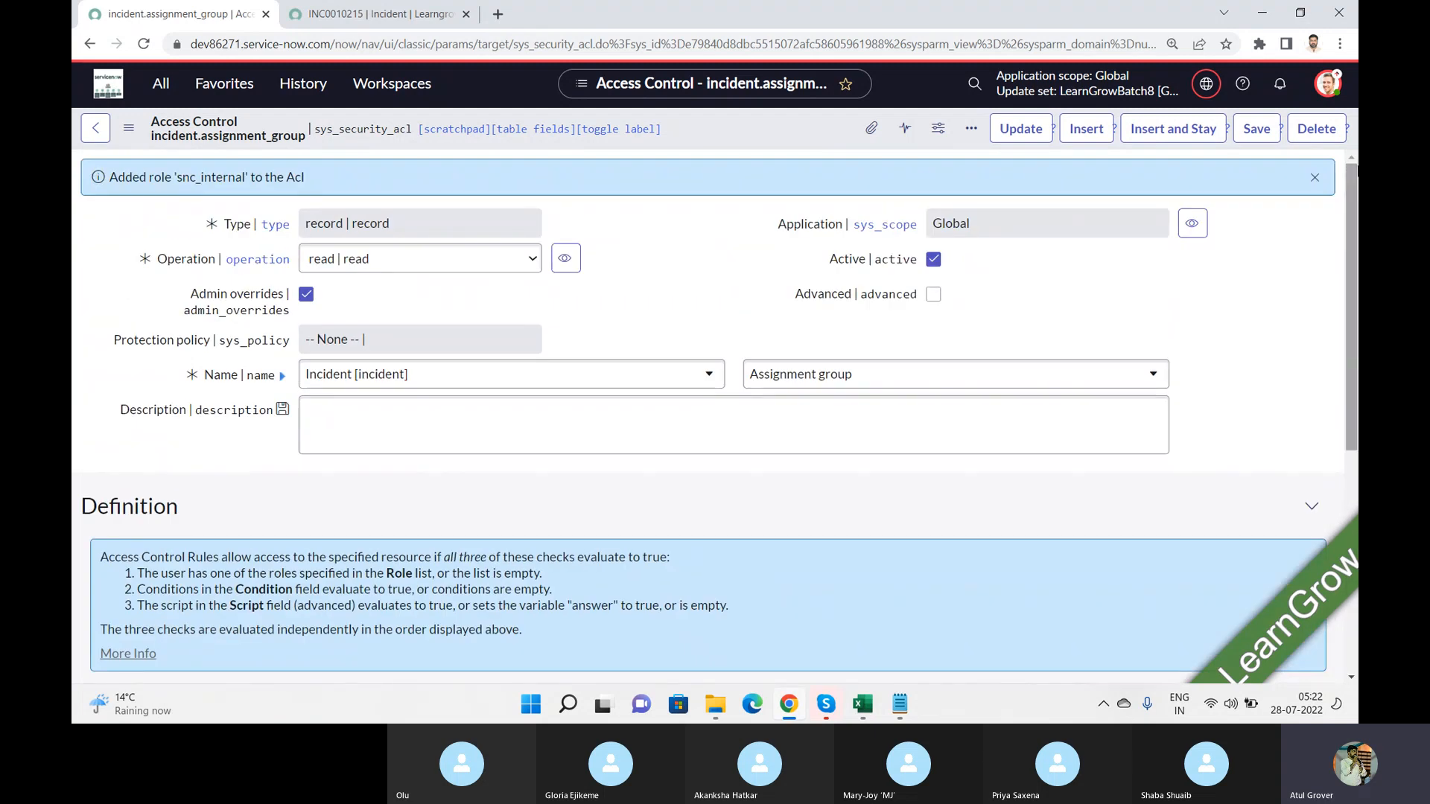
Step: Check the Skype call, return to Chrome and look at the Access Control's Operation choices and the user menu
{"action": "key", "text": "alt+Tab"}
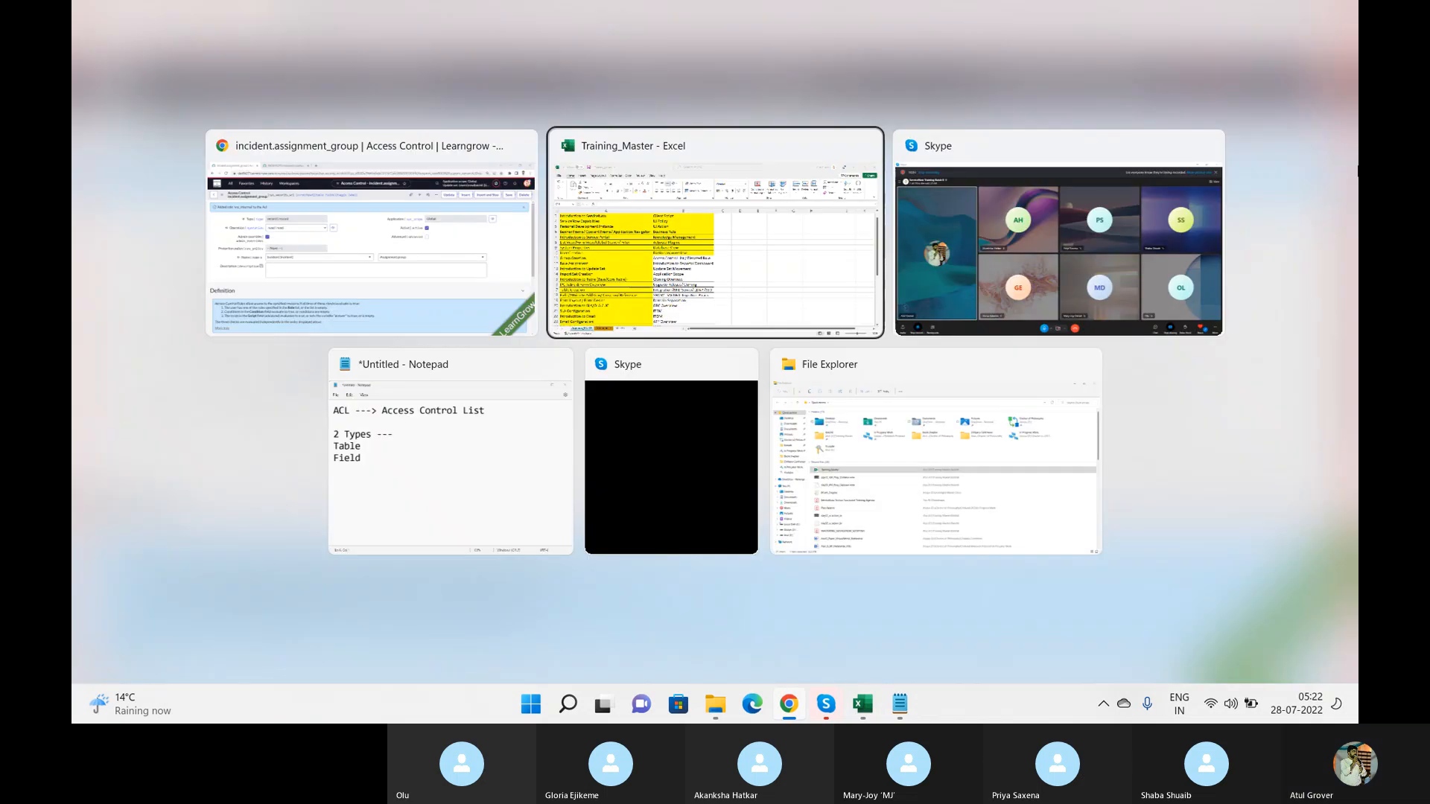
{"action": "key", "text": "alt+Tab"}
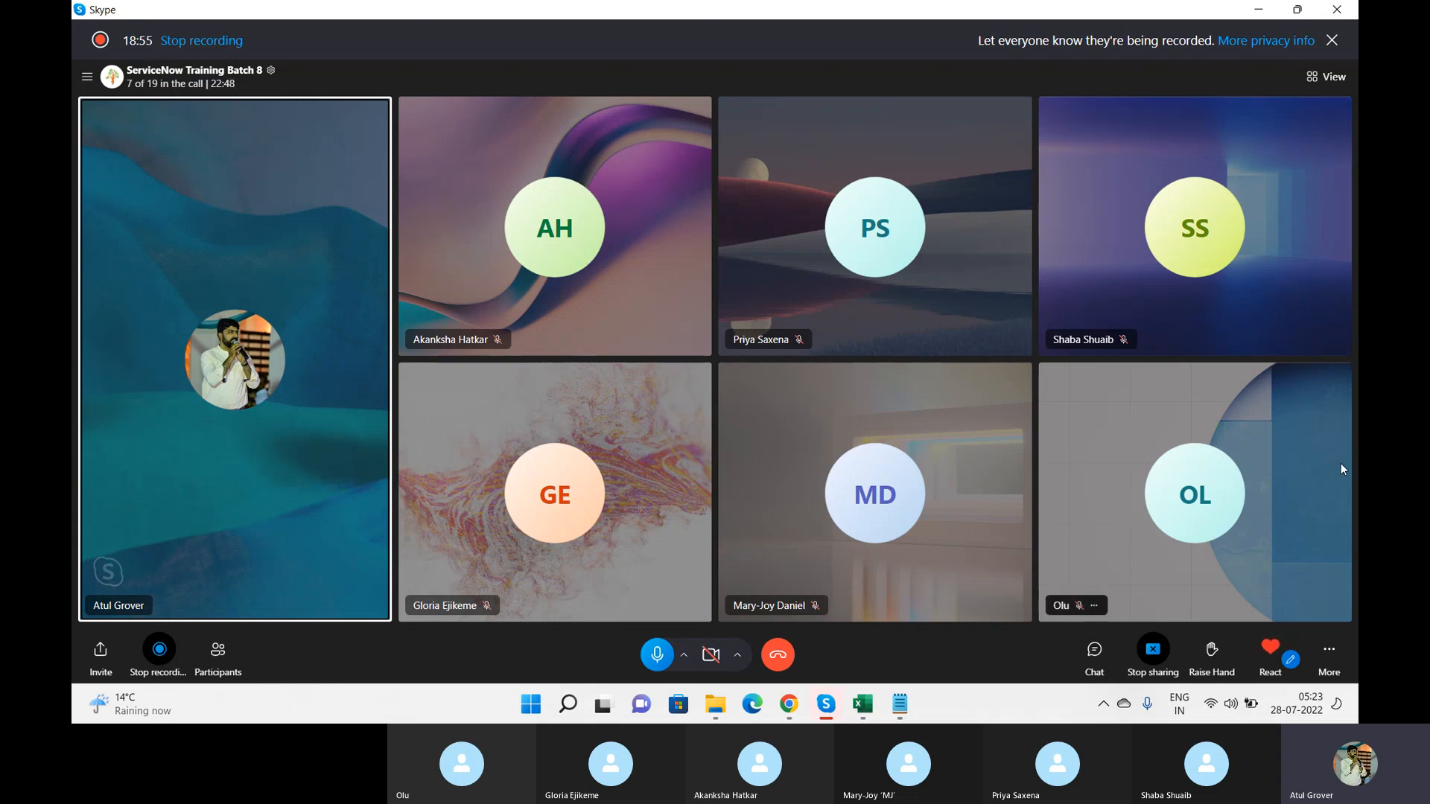
{"action": "left_click", "coordinate": [797, 700]}
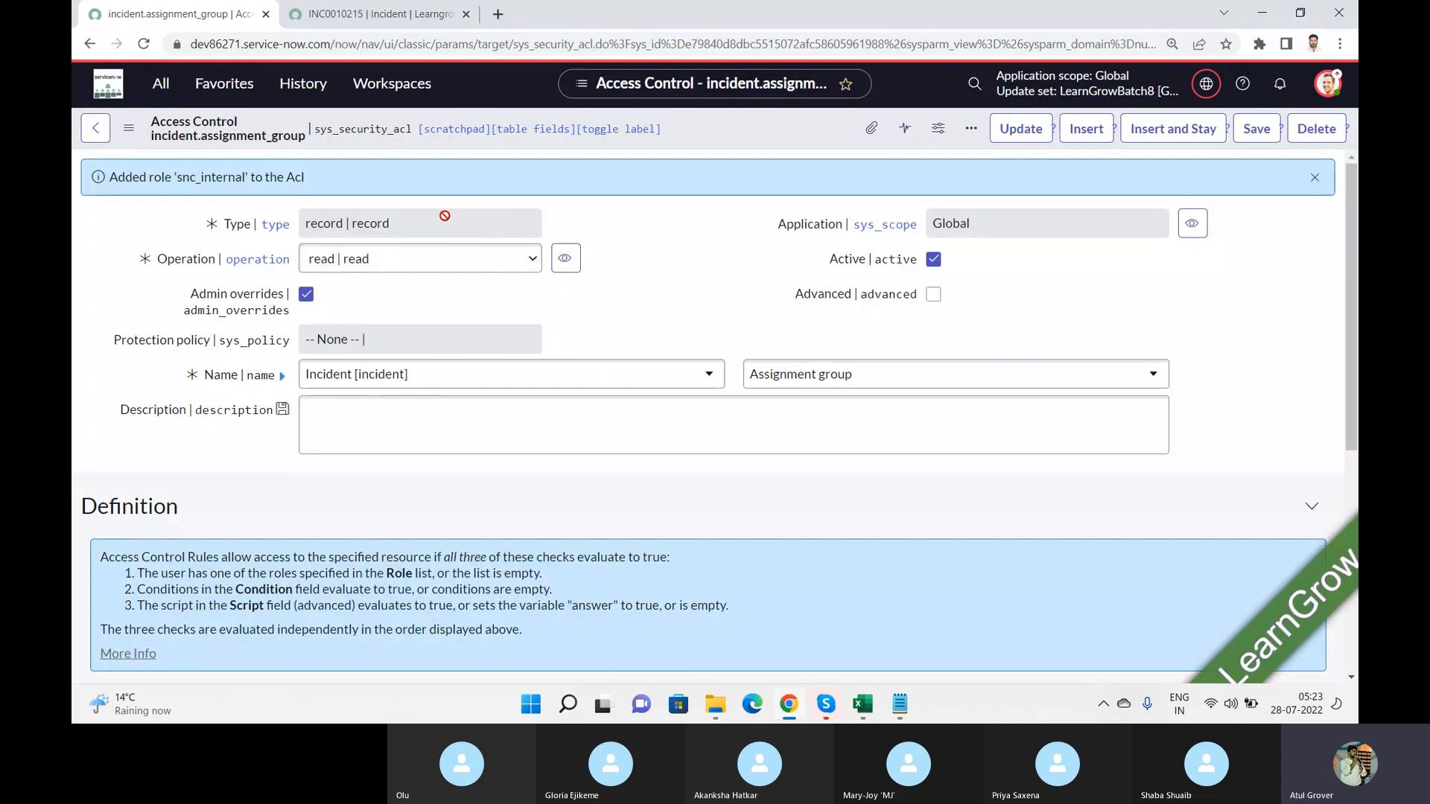
{"action": "left_click", "coordinate": [524, 261]}
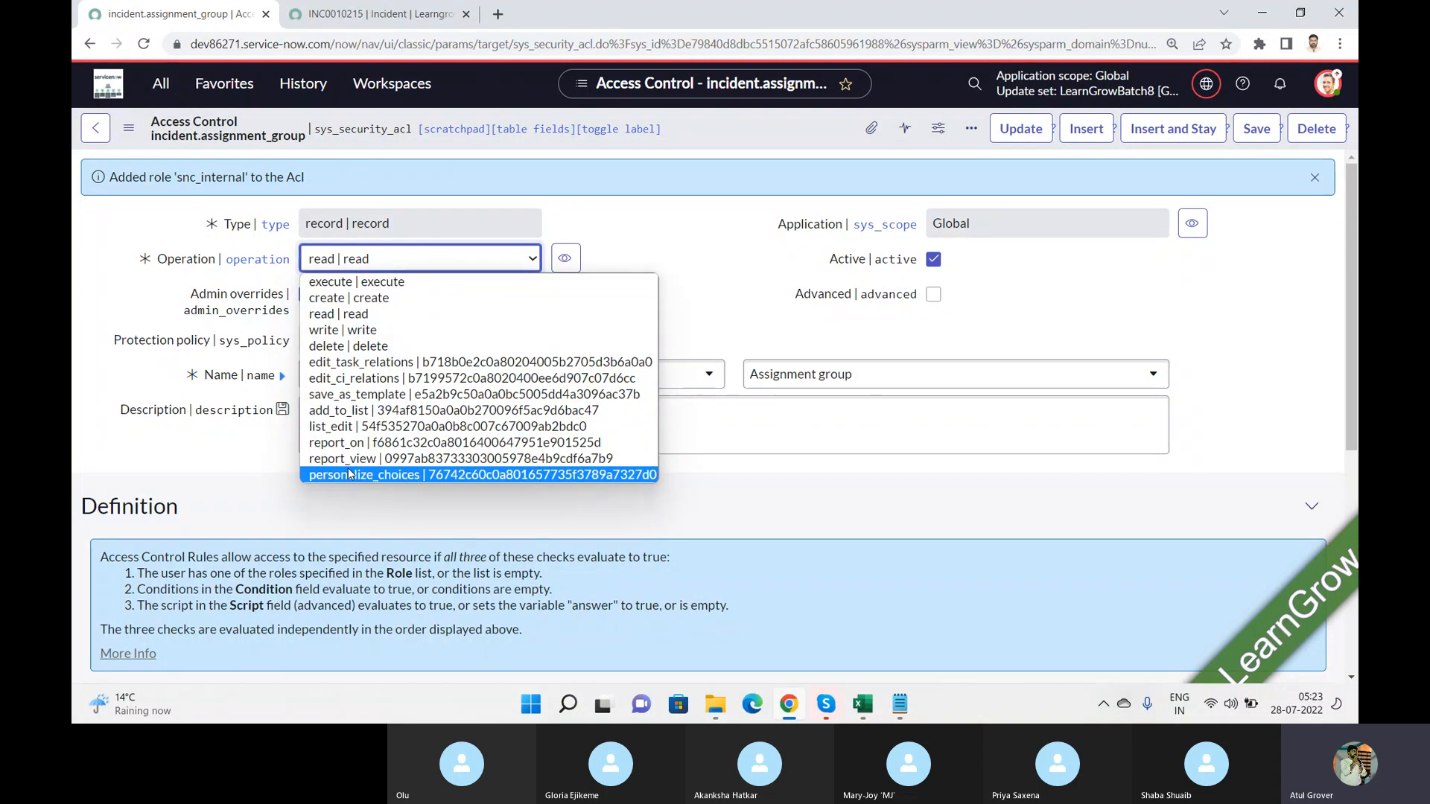
{"action": "left_click", "coordinate": [1331, 87]}
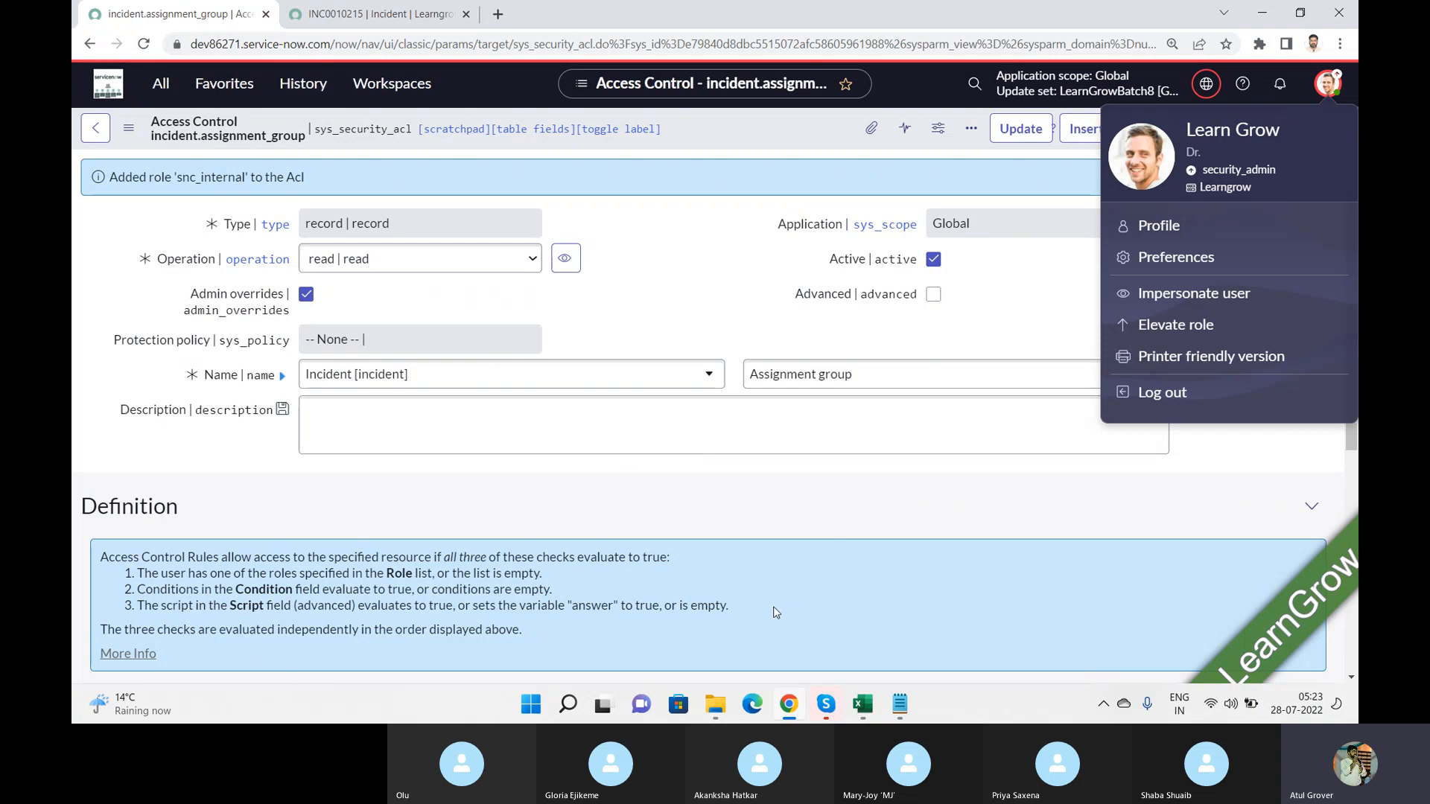
{"action": "left_click", "coordinate": [862, 703]}
{"action": "mouse_move", "coordinate": [826, 703]}
{"action": "left_click", "coordinate": [819, 633]}
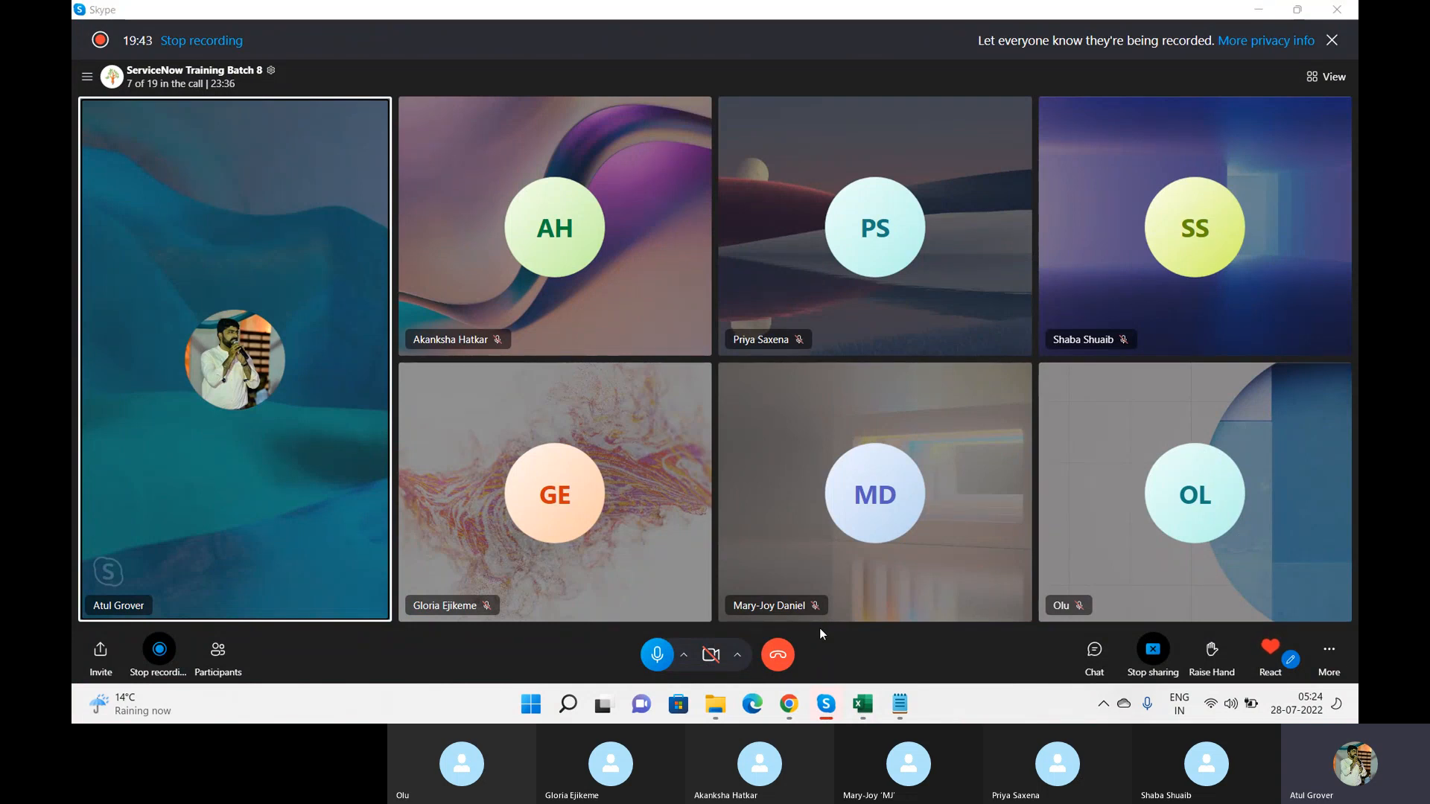
{"action": "key", "text": "alt+Tab"}
{"action": "key", "text": "alt+Tab"}
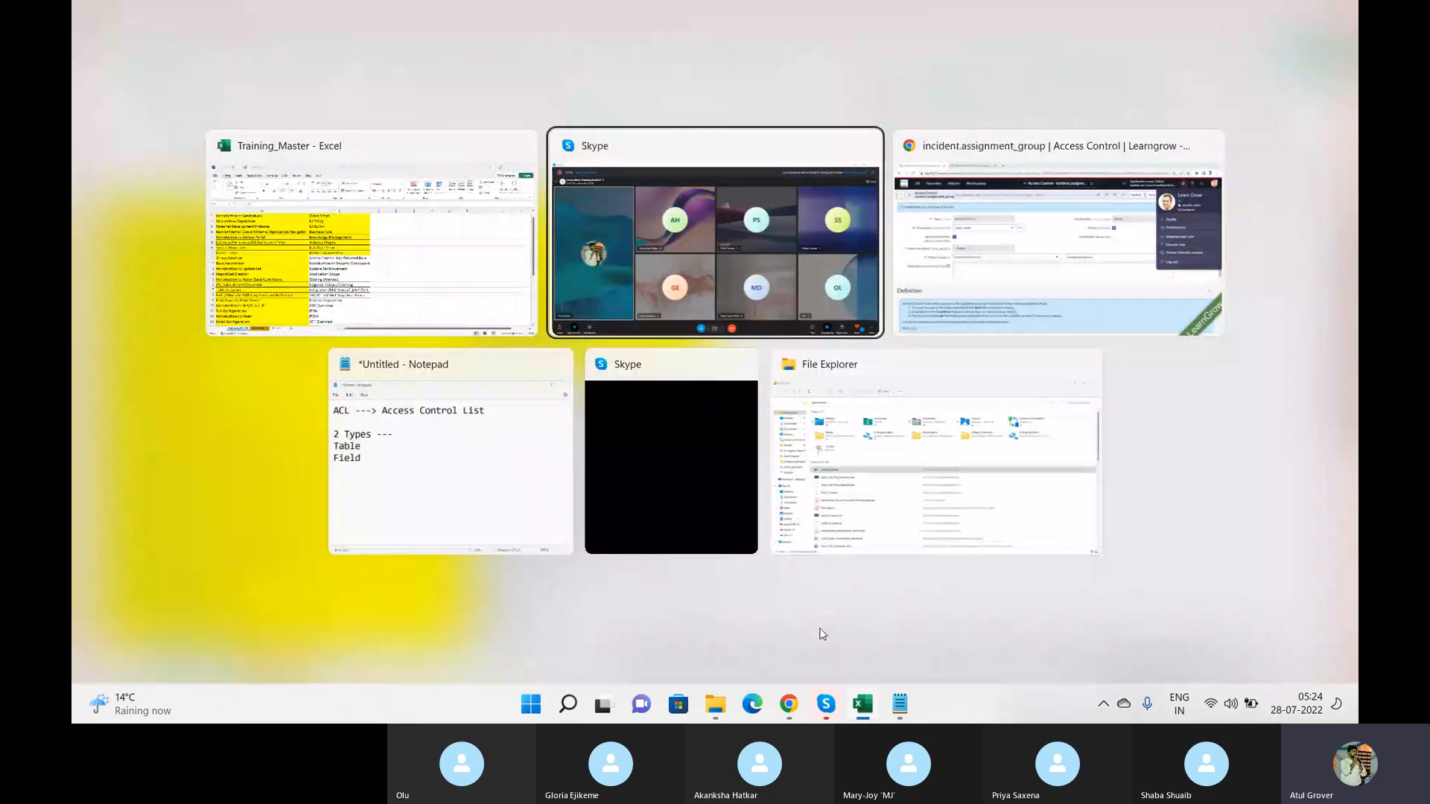
{"action": "key", "text": "alt+Tab"}
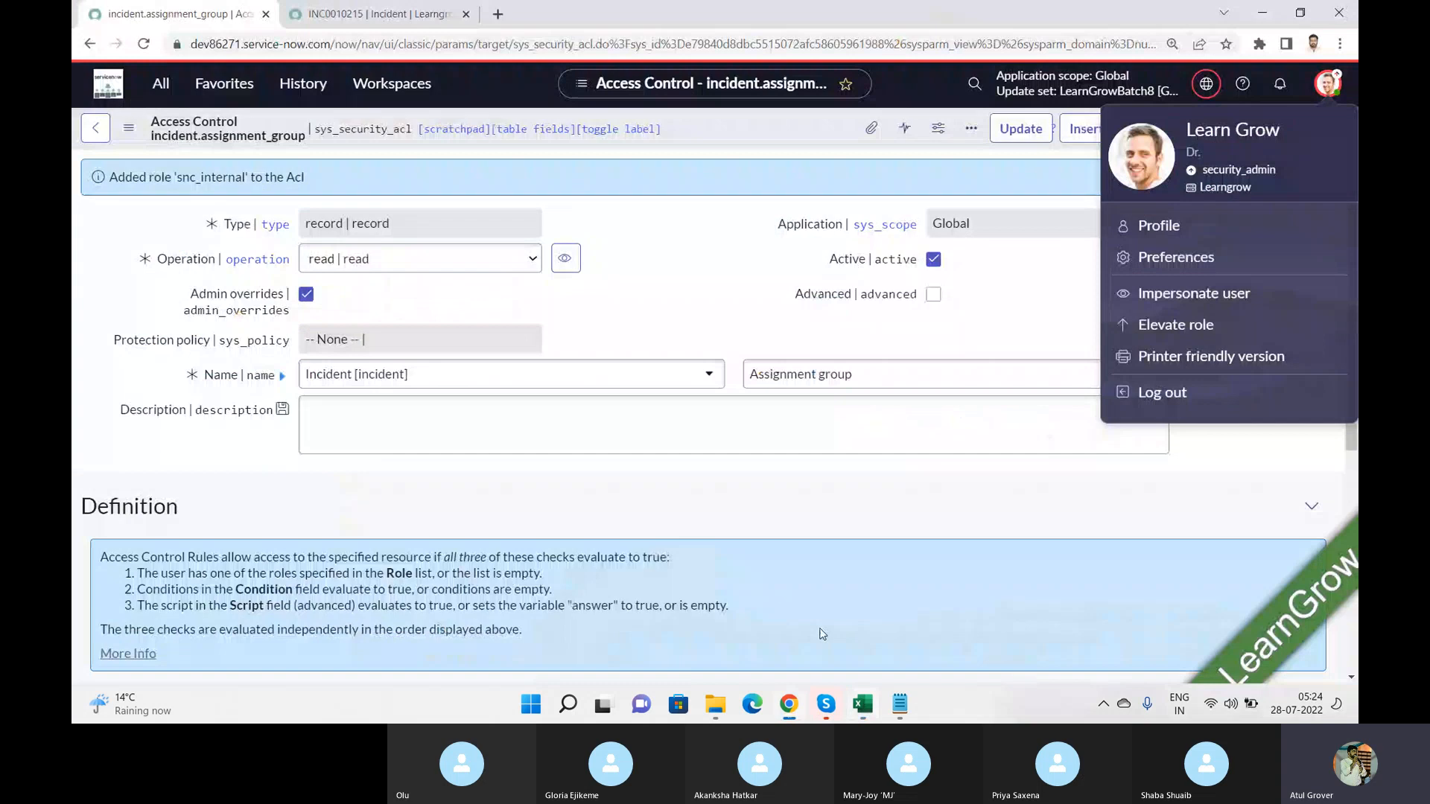
Step: Filter the application navigator by report and find the modules under Reports
{"action": "left_click", "coordinate": [153, 80]}
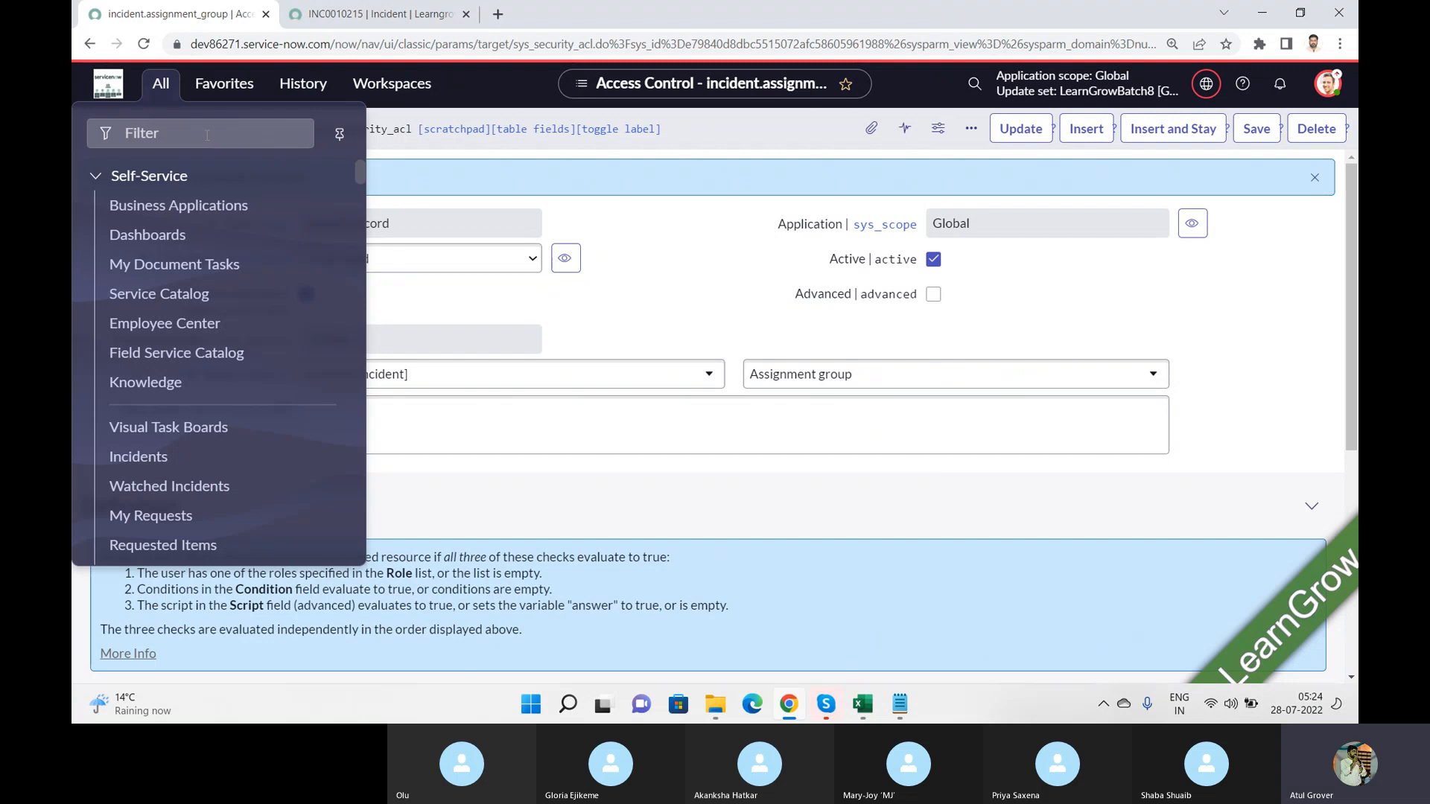
{"action": "left_click", "coordinate": [207, 134]}
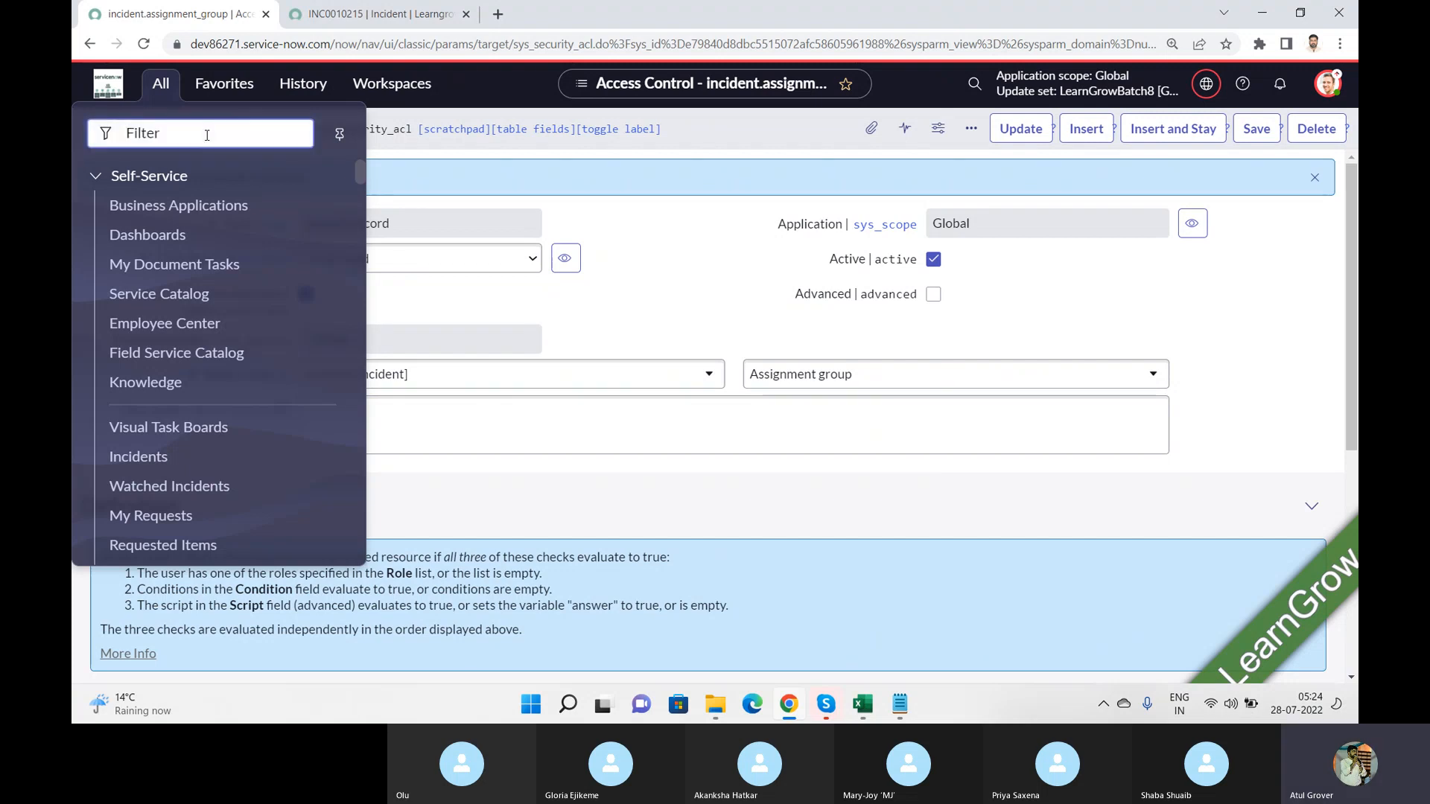
{"action": "type", "text": "rep"}
{"action": "type", "text": "ort"}
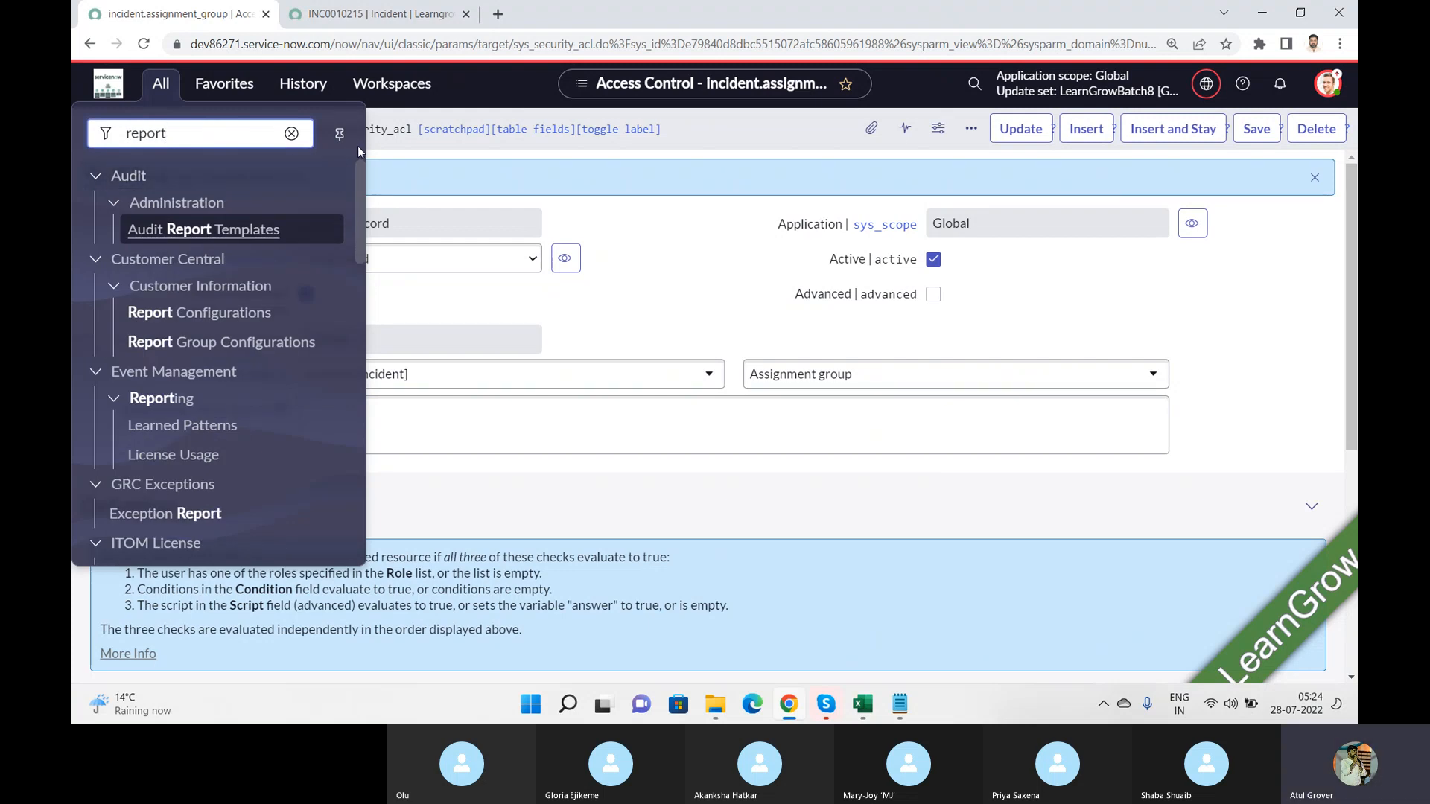
{"action": "left_click_drag", "start_coordinate": [363, 179], "coordinate": [378, 319]}
{"action": "scroll", "coordinate": [223, 335], "scroll_direction": "down", "scroll_amount": 4}
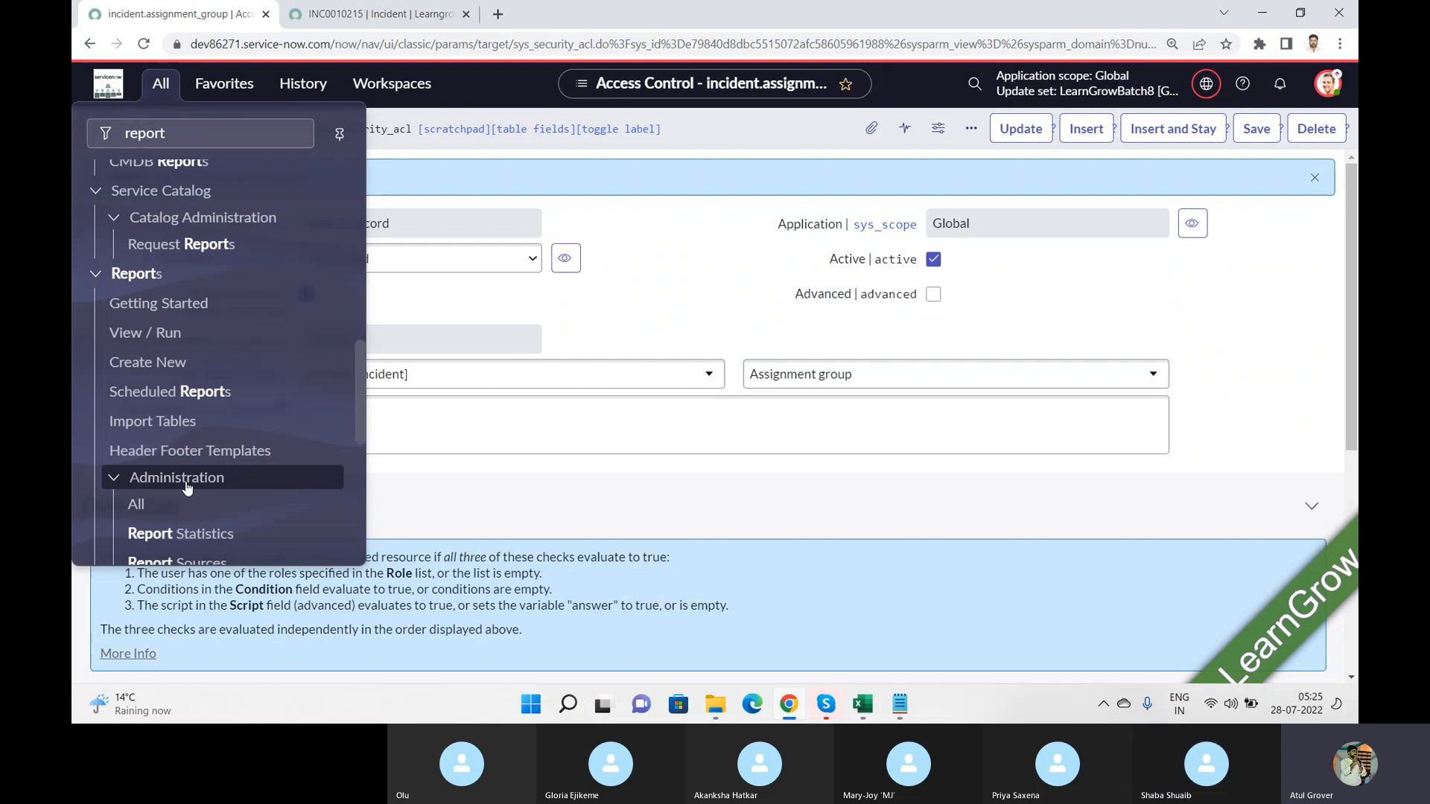
Step: Alternate between the Skype call and Chrome, looking again at the Reports modules in the filtered navigator
{"action": "key", "text": "alt+Tab"}
{"action": "key", "text": "alt+Tab"}
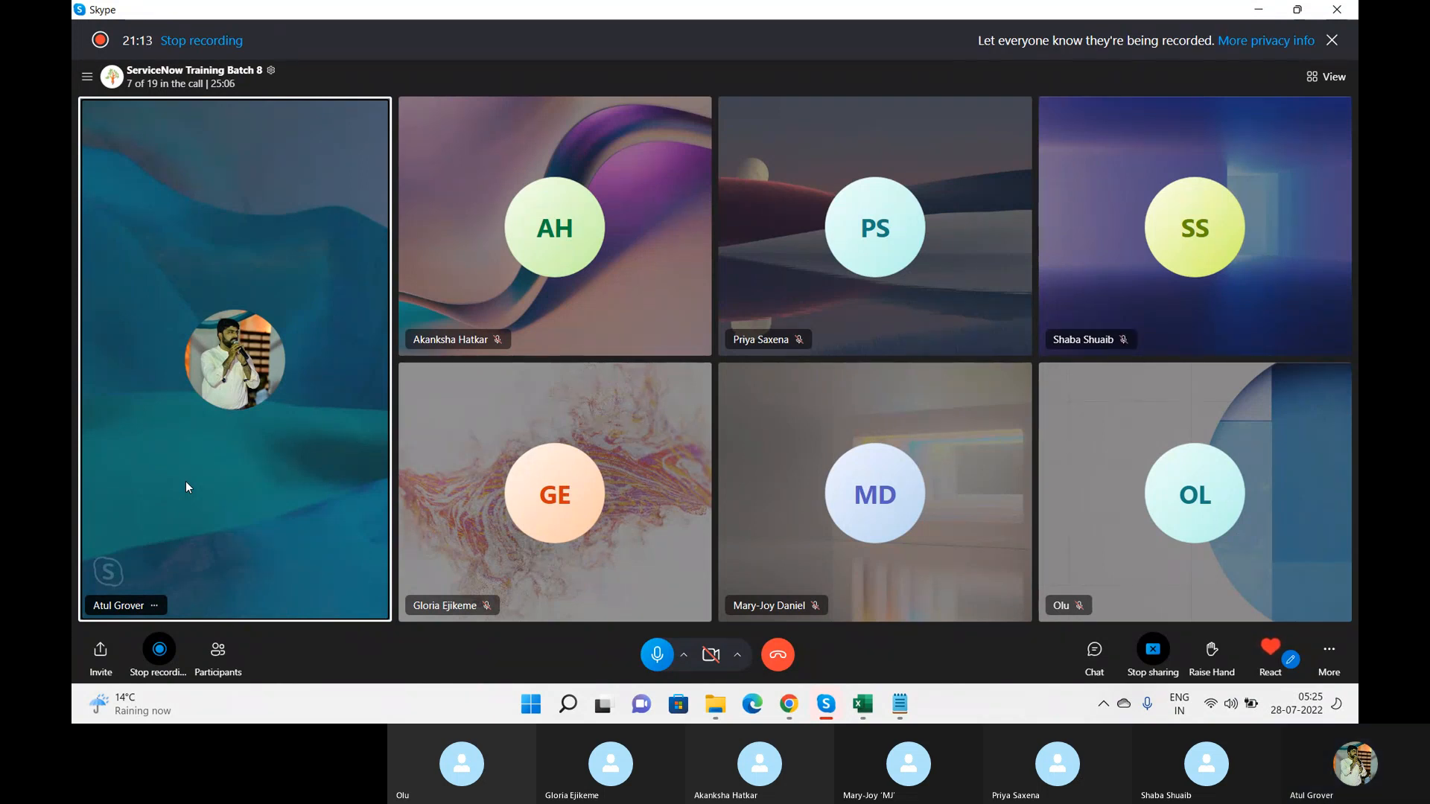
{"action": "key", "text": "alt+Tab"}
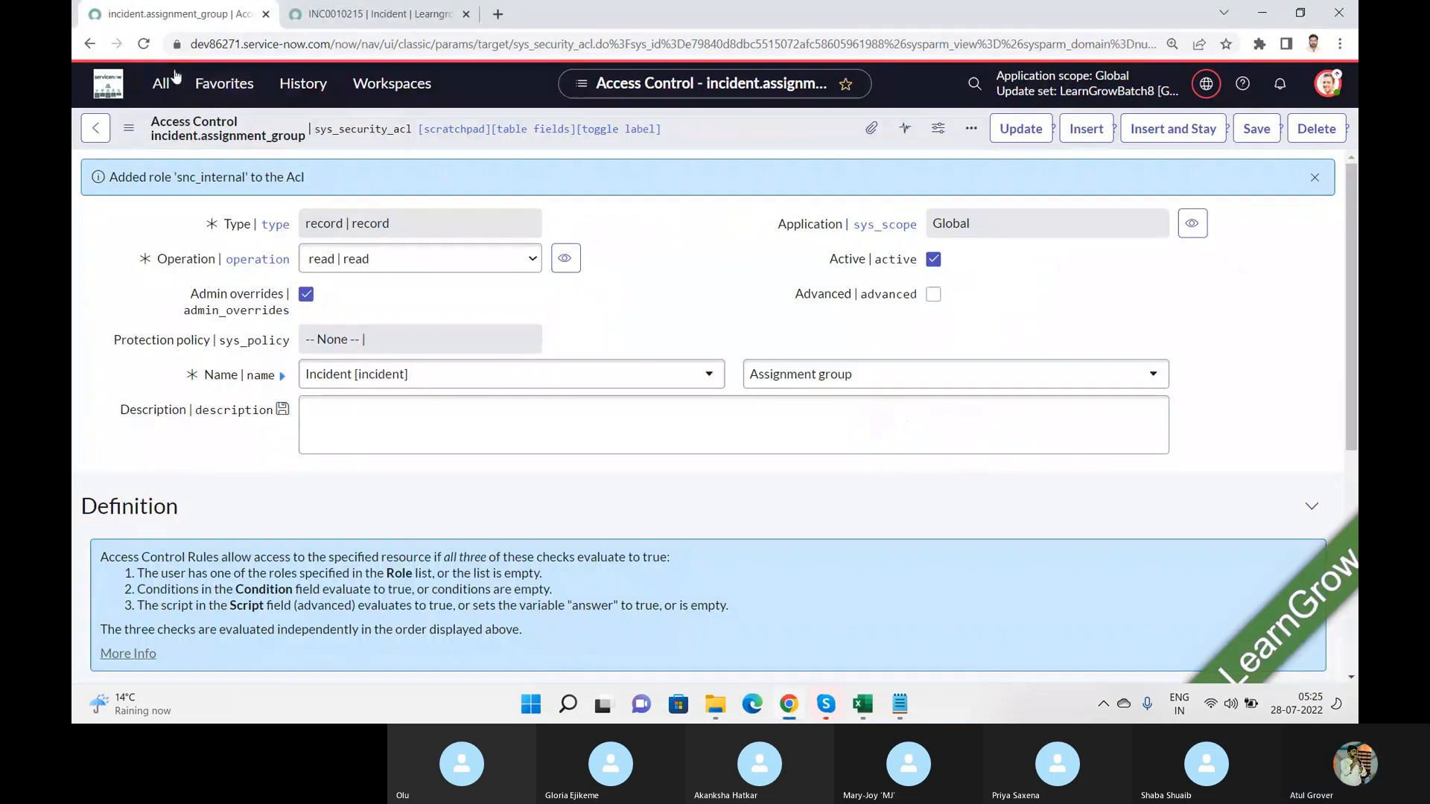
{"action": "left_click", "coordinate": [162, 84]}
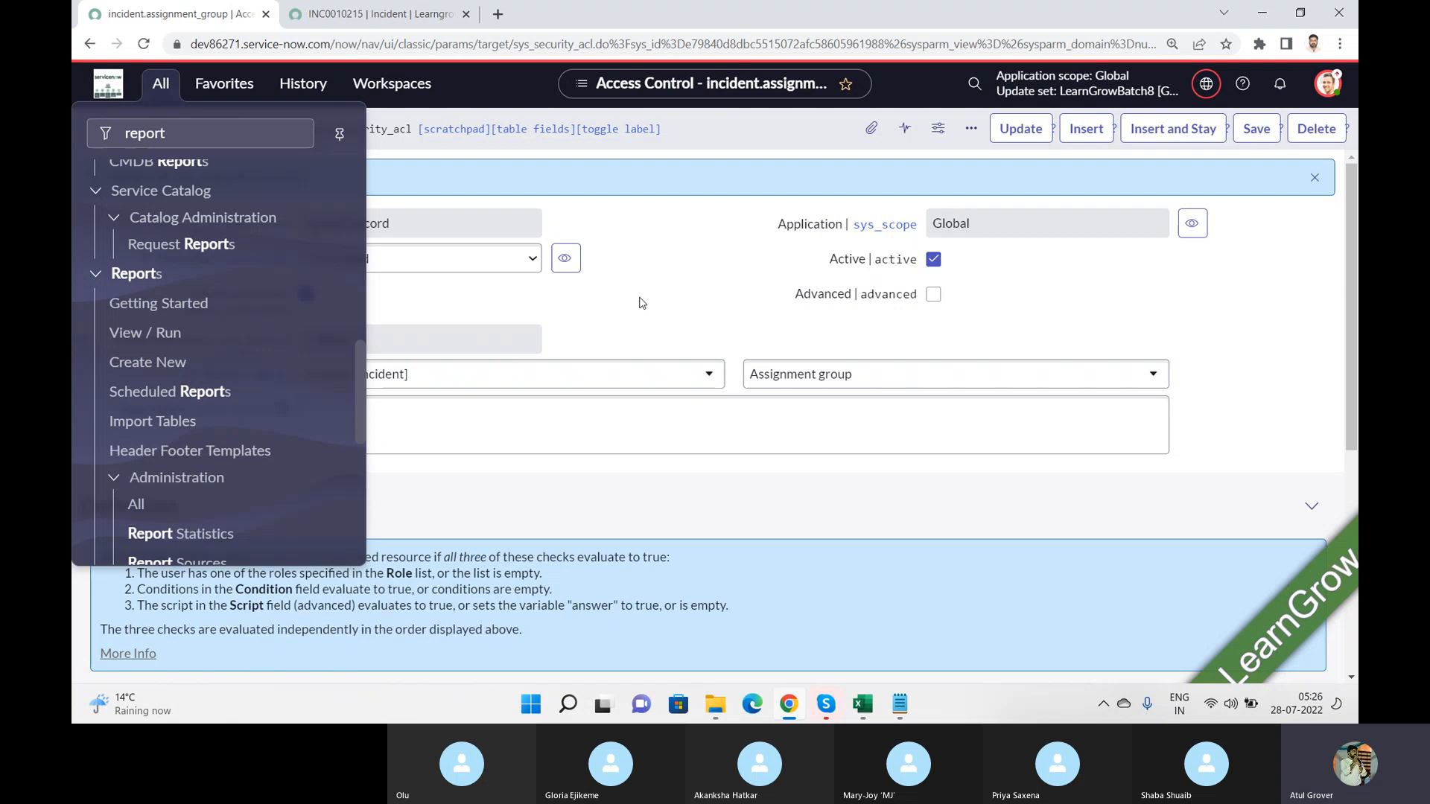
{"action": "key", "text": "alt+Tab"}
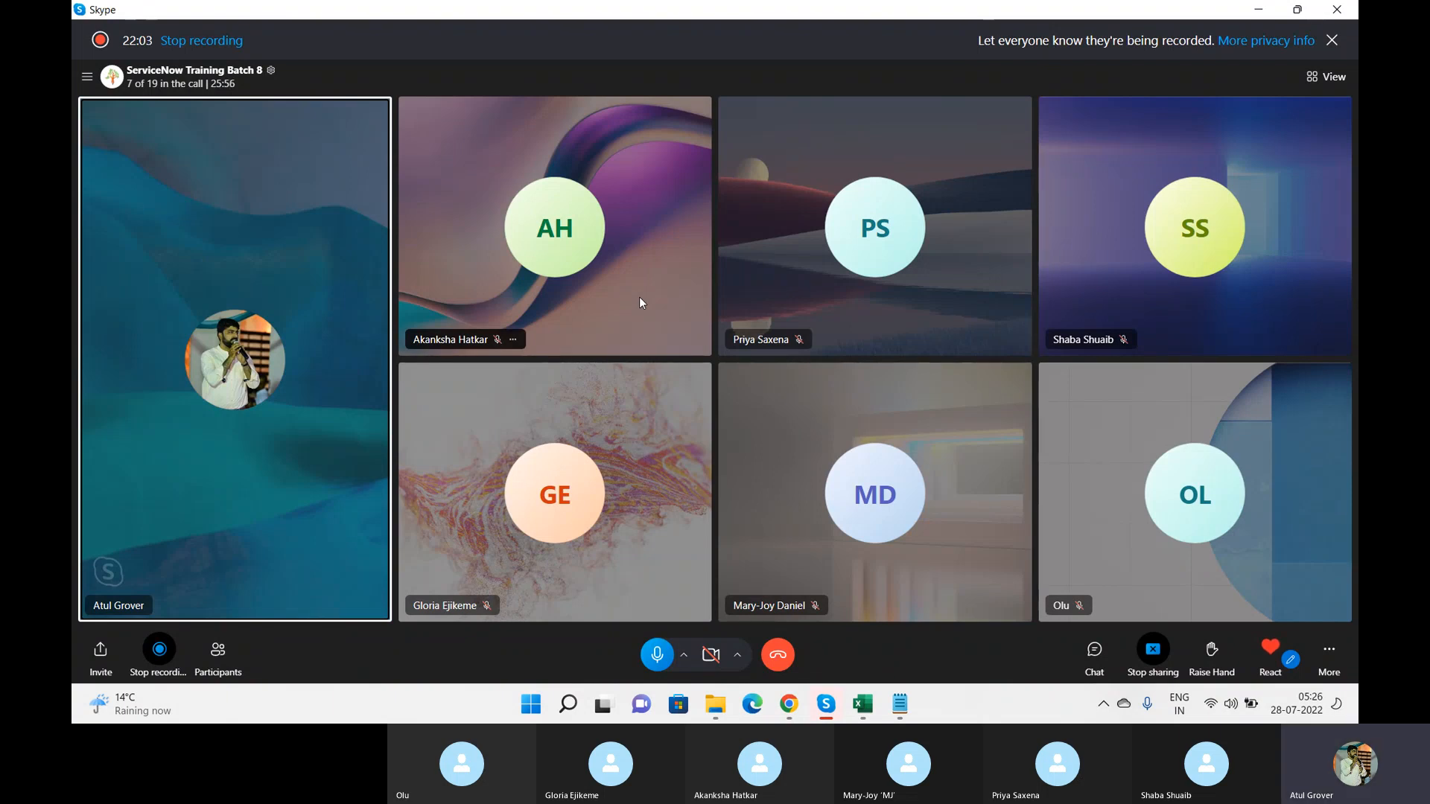
{"action": "key", "text": "alt+Tab"}
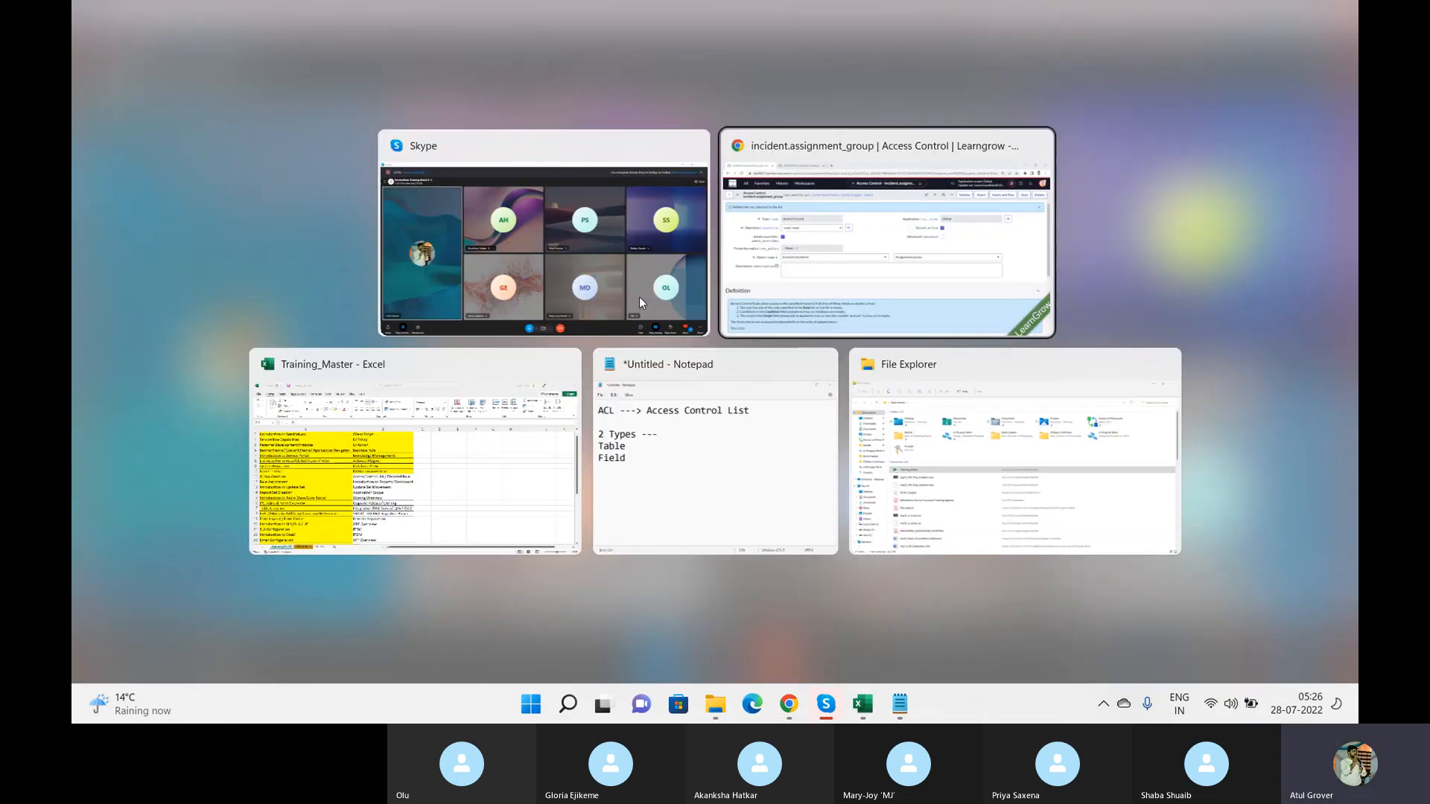
{"action": "left_click", "coordinate": [158, 84]}
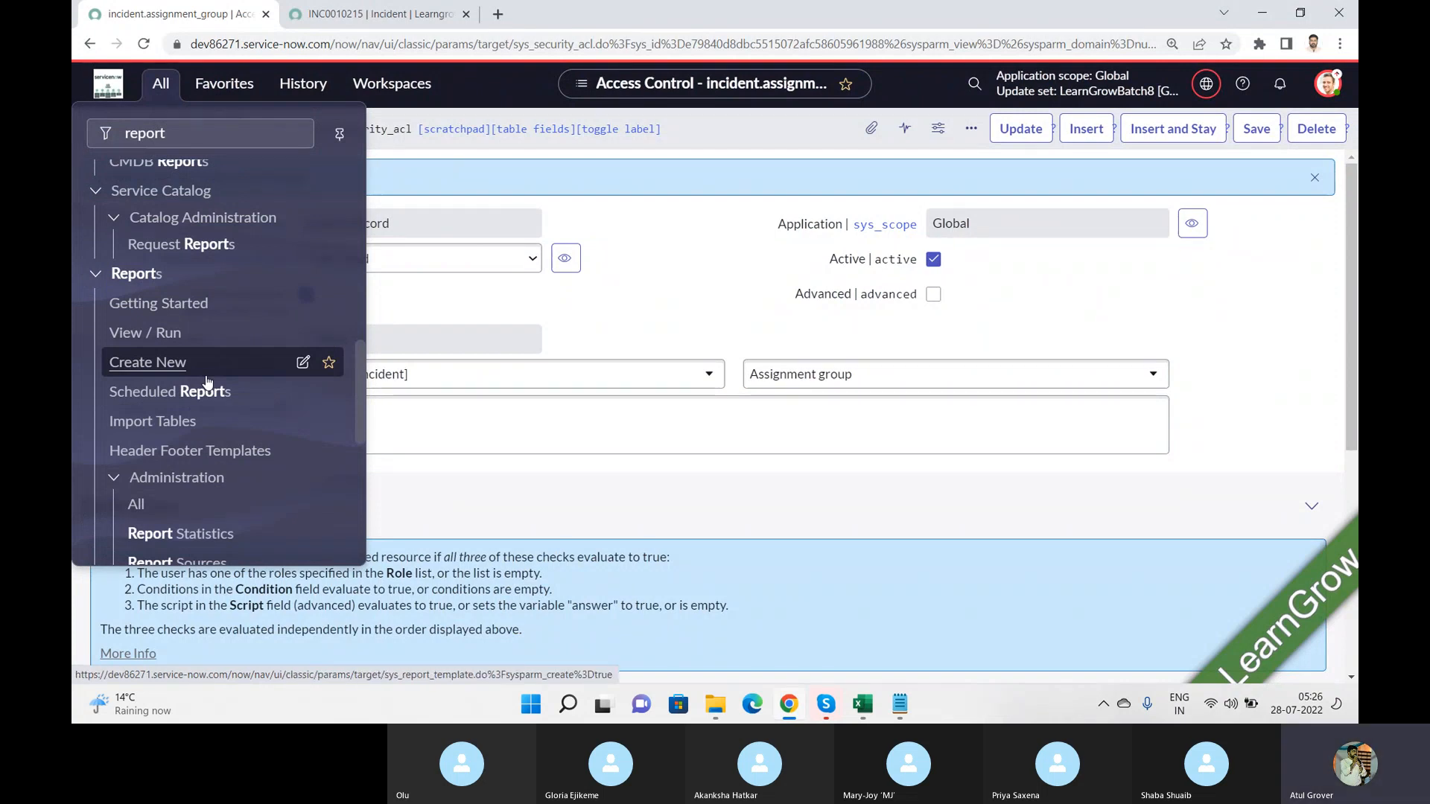
{"action": "key", "text": "alt+Tab"}
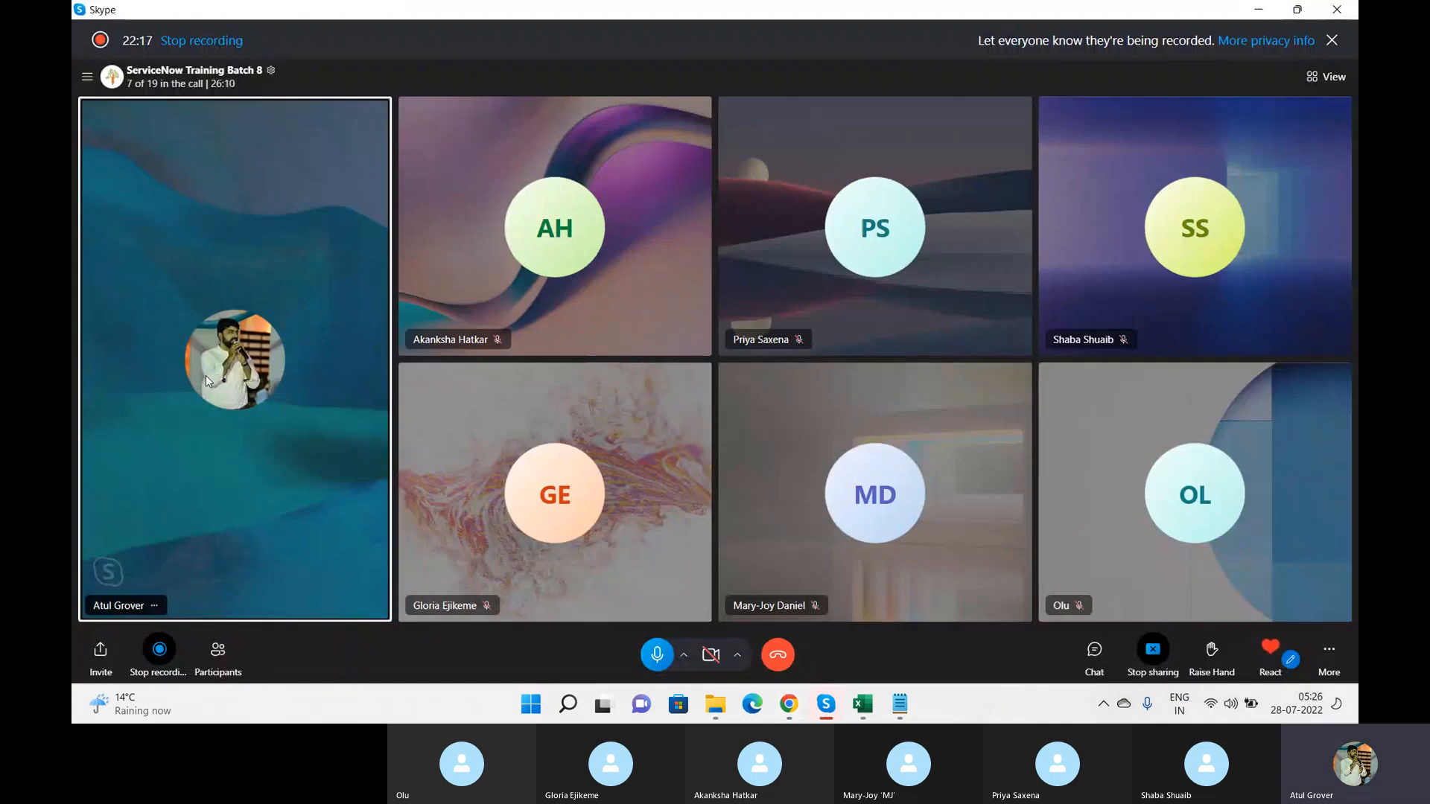
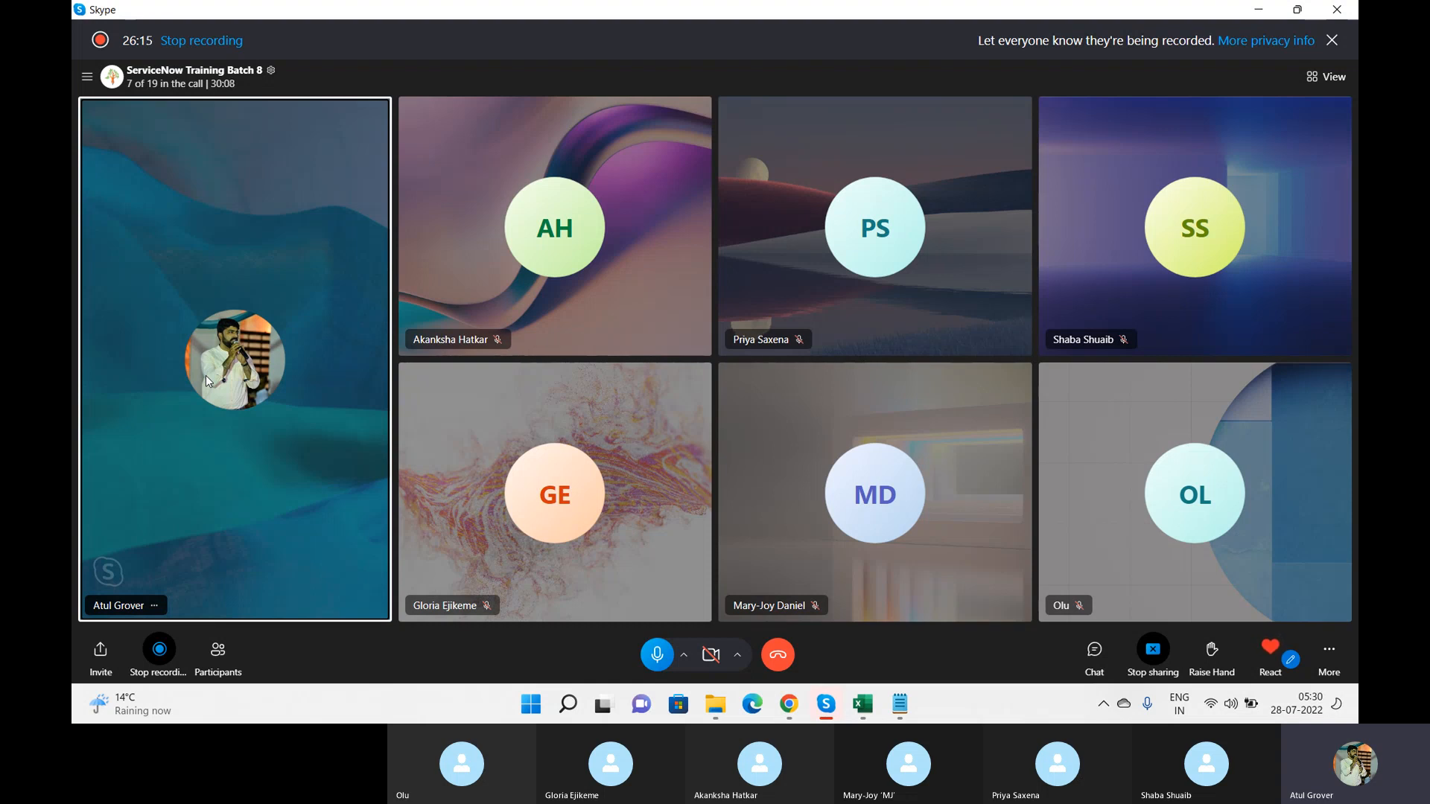
Step: Switch from the Skype call to Chrome and open the View / Run module under Reports
{"action": "key", "text": "alt+Tab"}
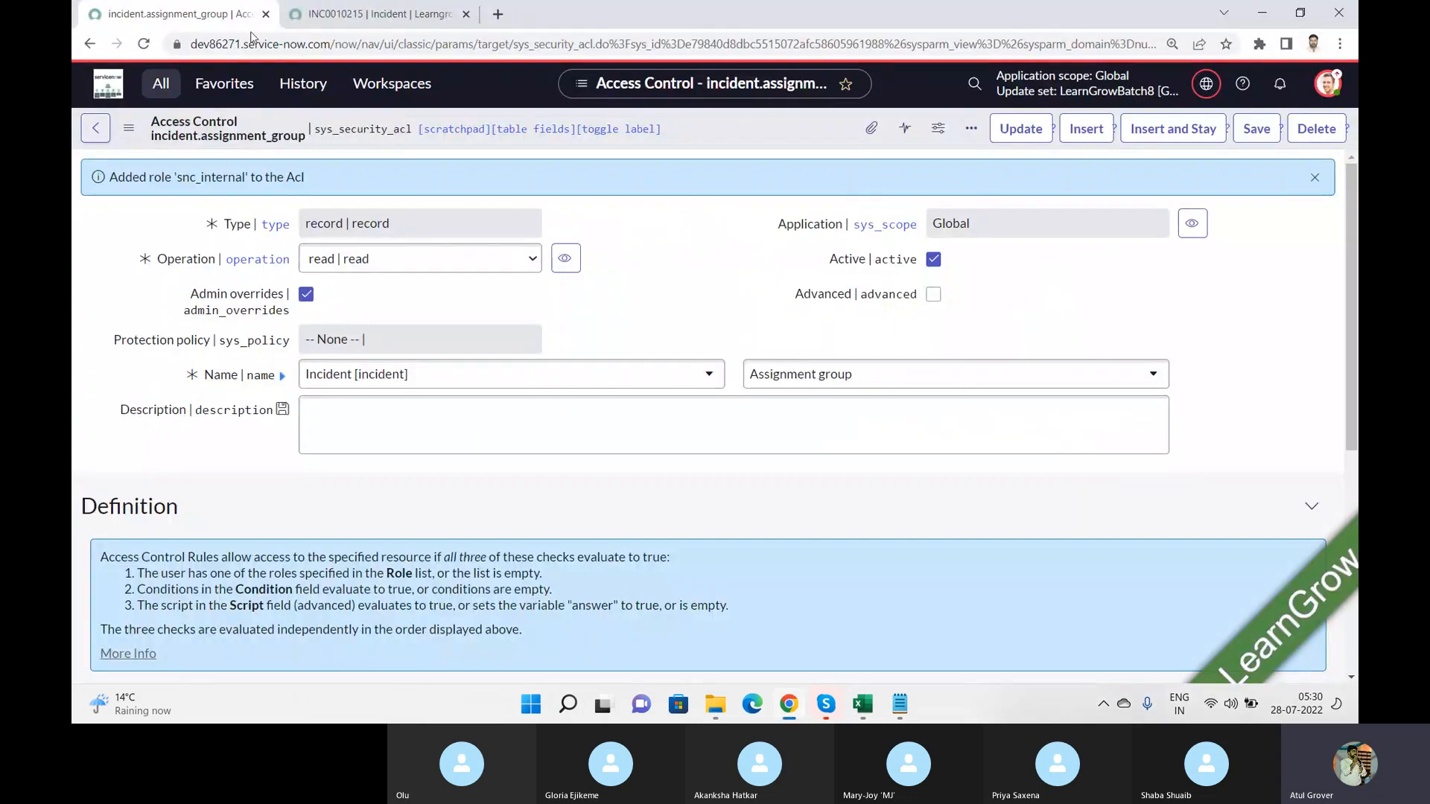
{"action": "left_click", "coordinate": [162, 83]}
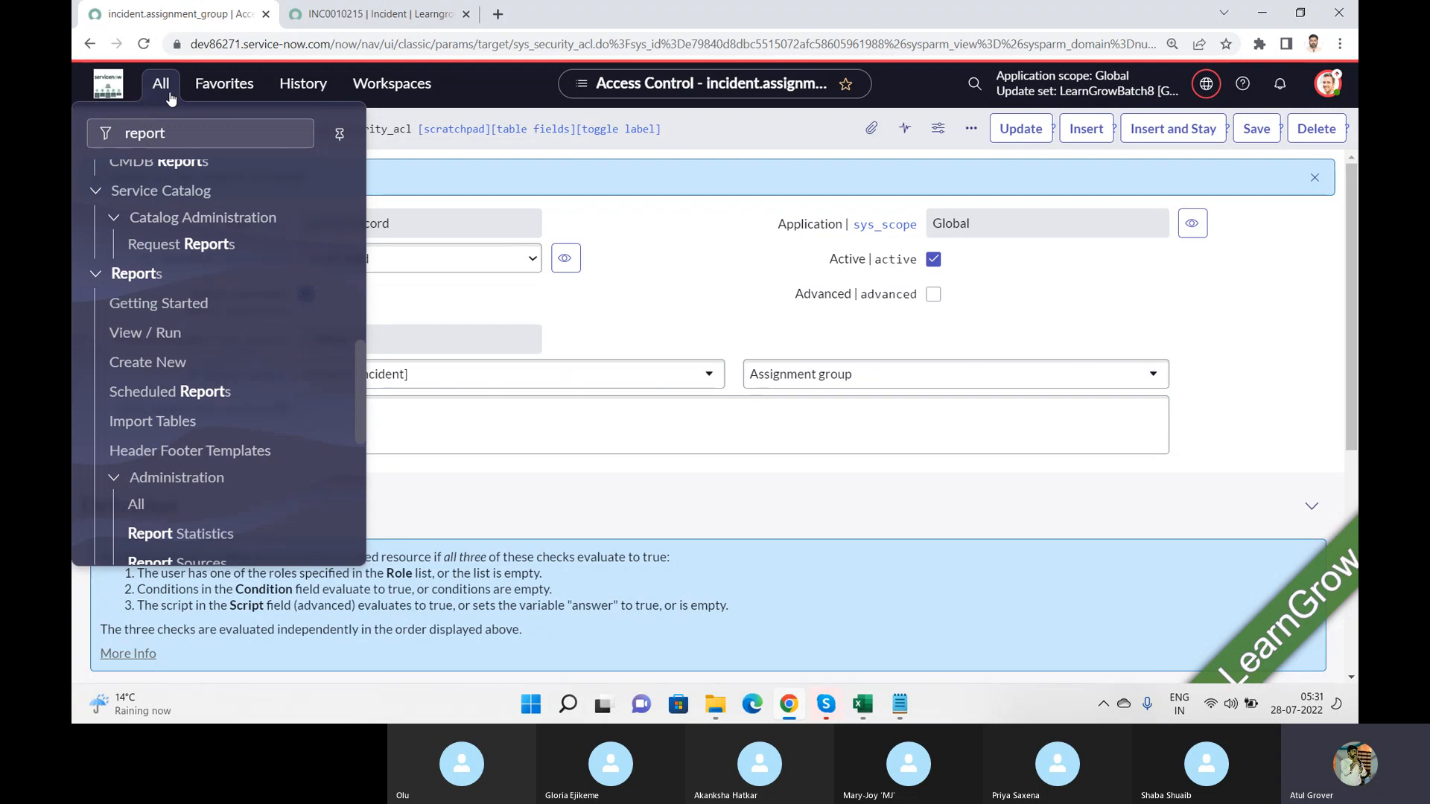
{"action": "left_click", "coordinate": [137, 335]}
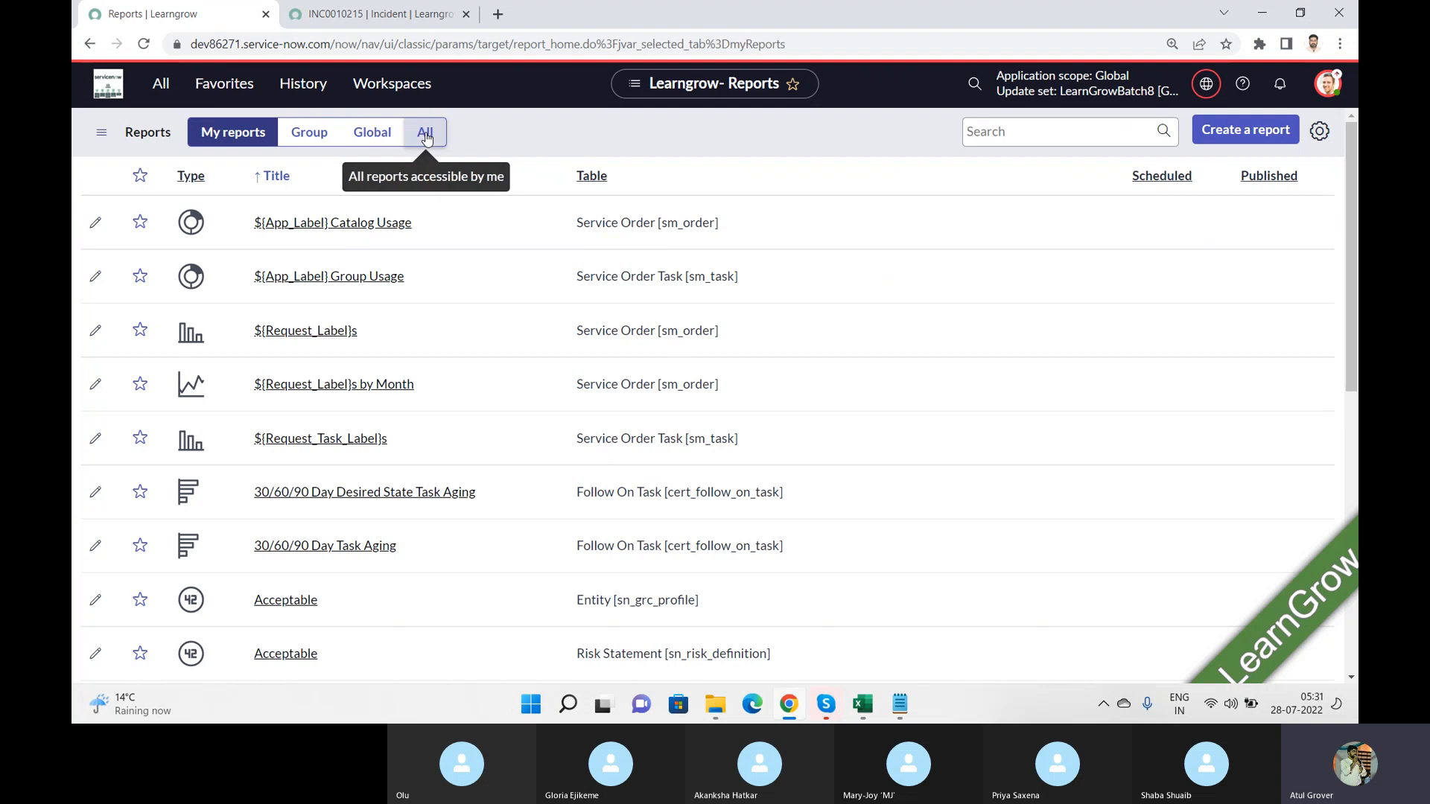
Step: Look at the security_admin option for elevating the user's role, and close it without changes
{"action": "left_click", "coordinate": [1327, 77]}
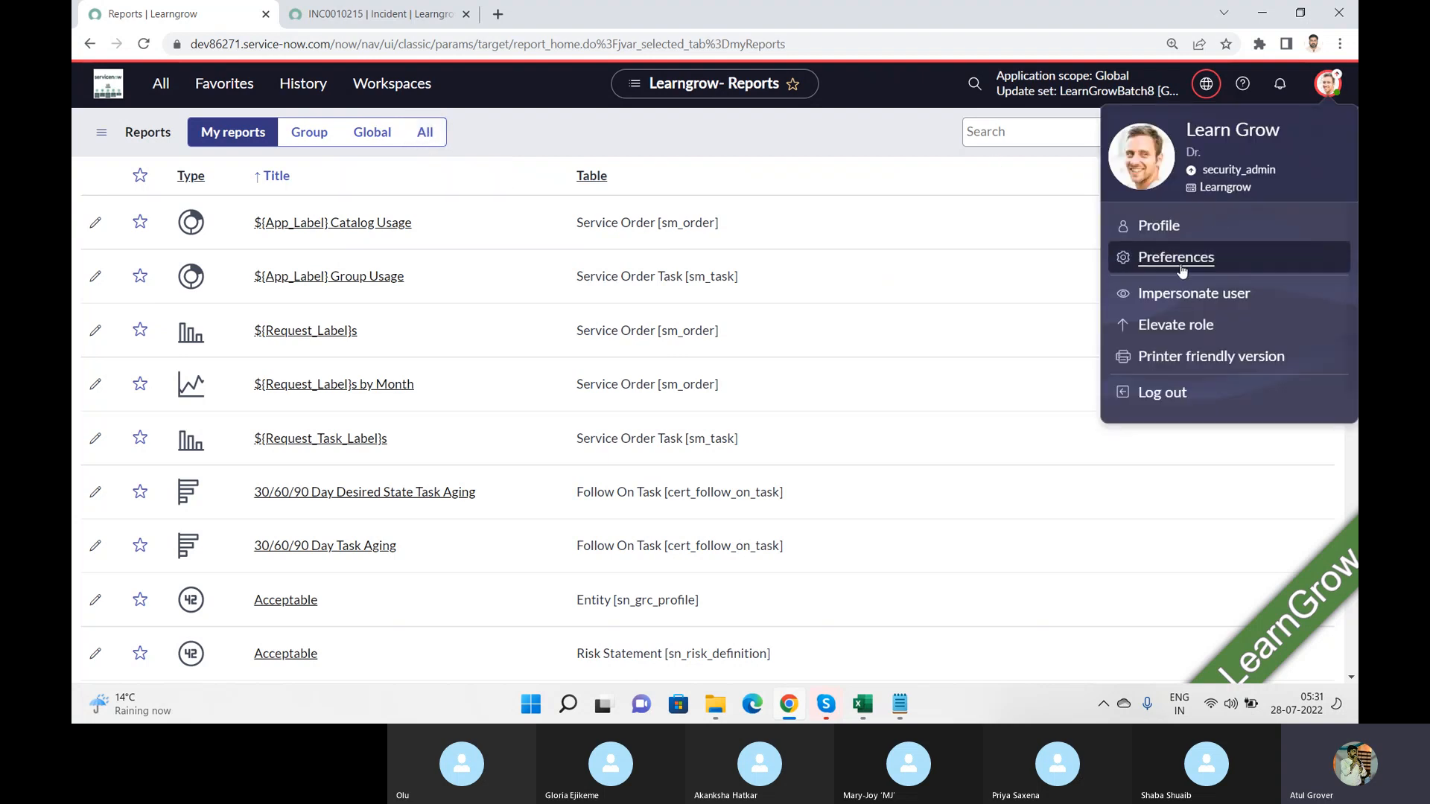
{"action": "left_click", "coordinate": [1164, 325]}
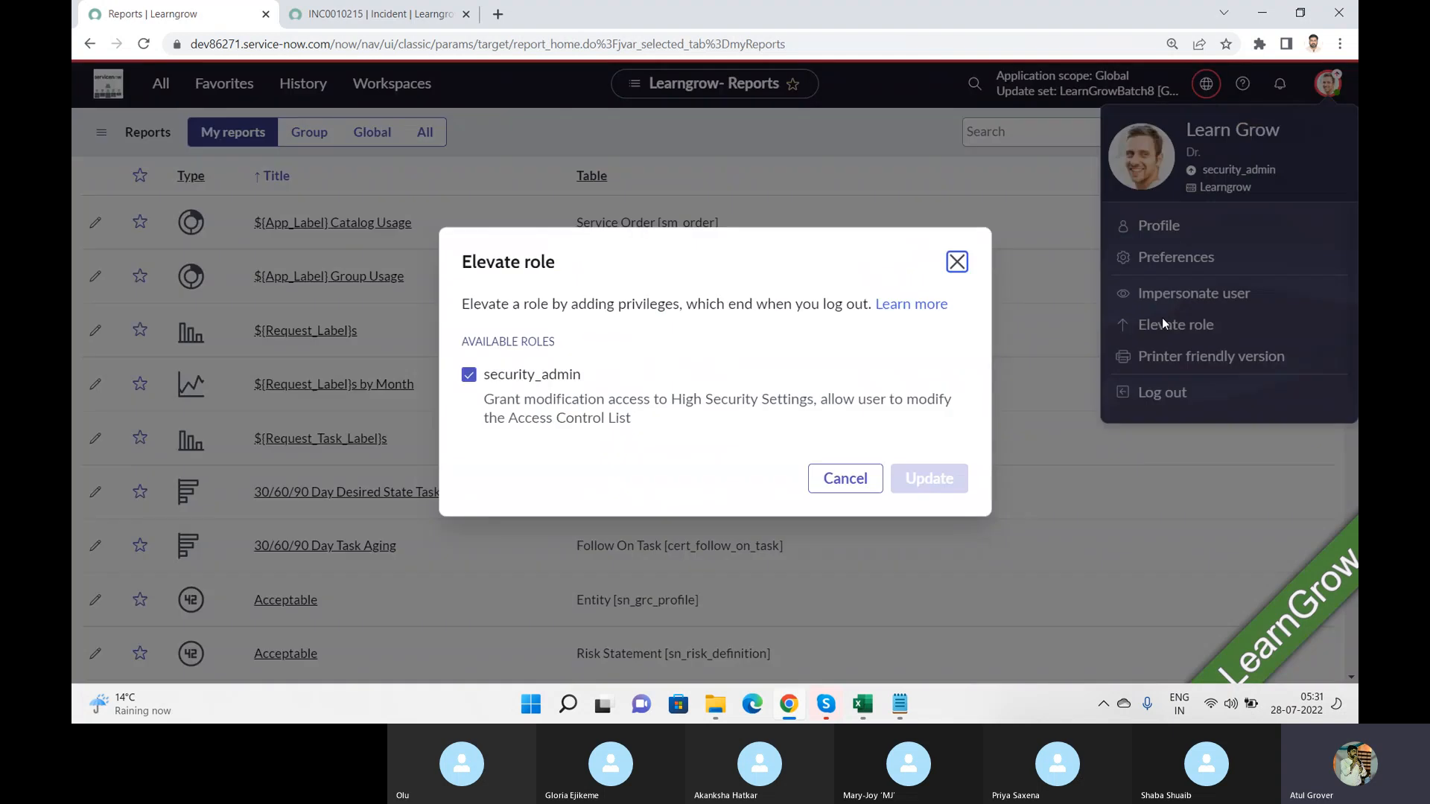
{"action": "left_click", "coordinate": [834, 479]}
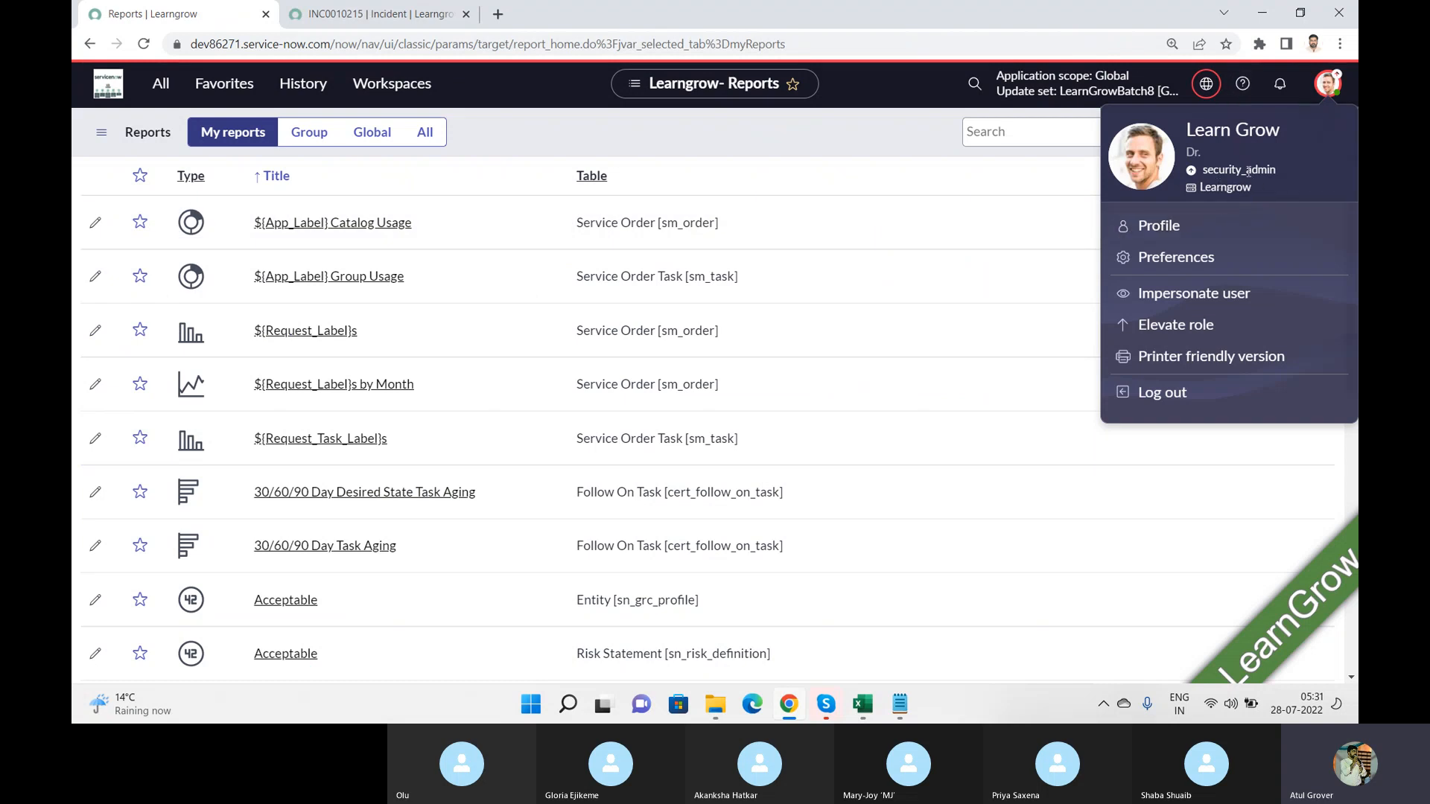
{"action": "left_click", "coordinate": [857, 125]}
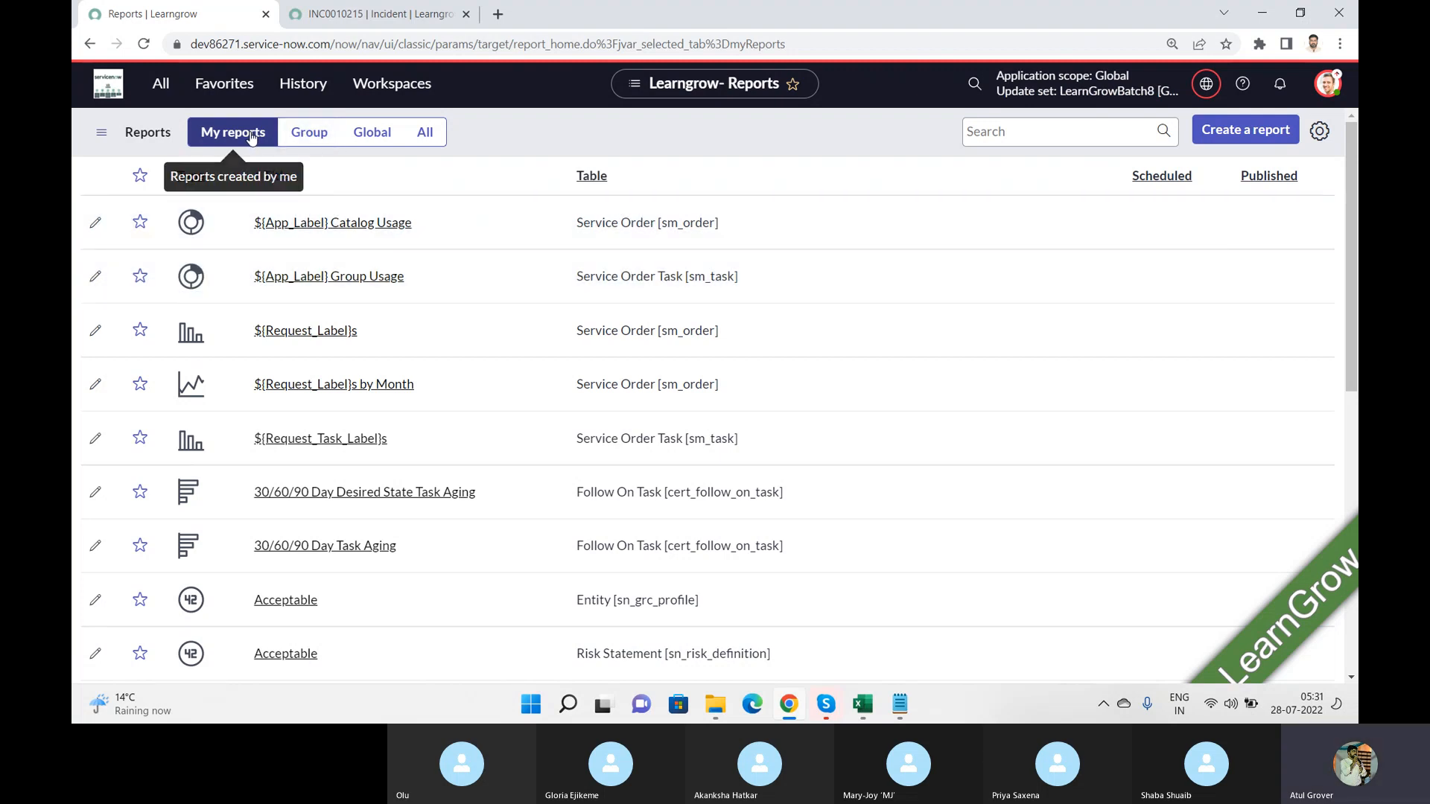
Step: Browse the Group, Global and All report lists, and check the Skype call before returning to Chrome
{"action": "left_click", "coordinate": [291, 133]}
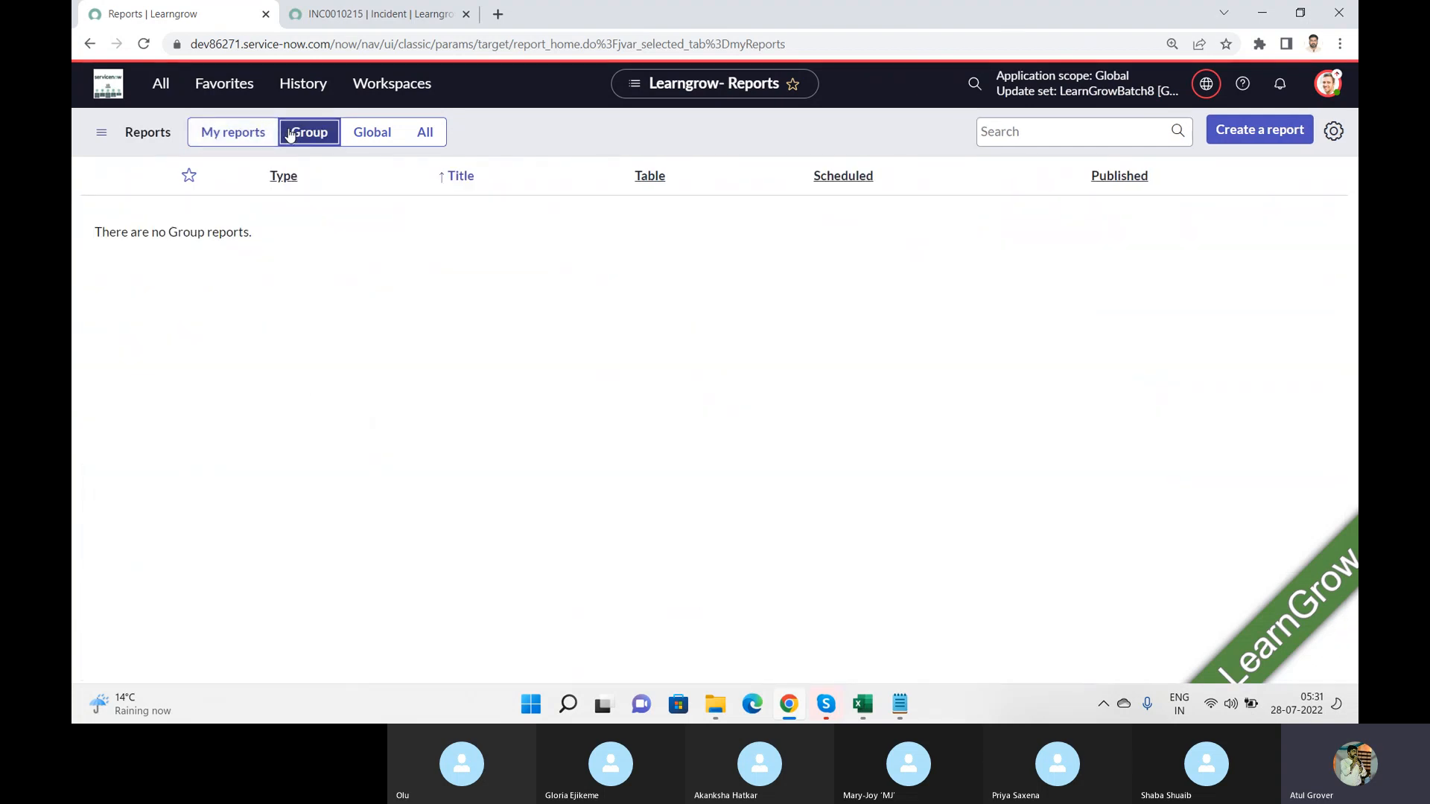
{"action": "left_click", "coordinate": [374, 142]}
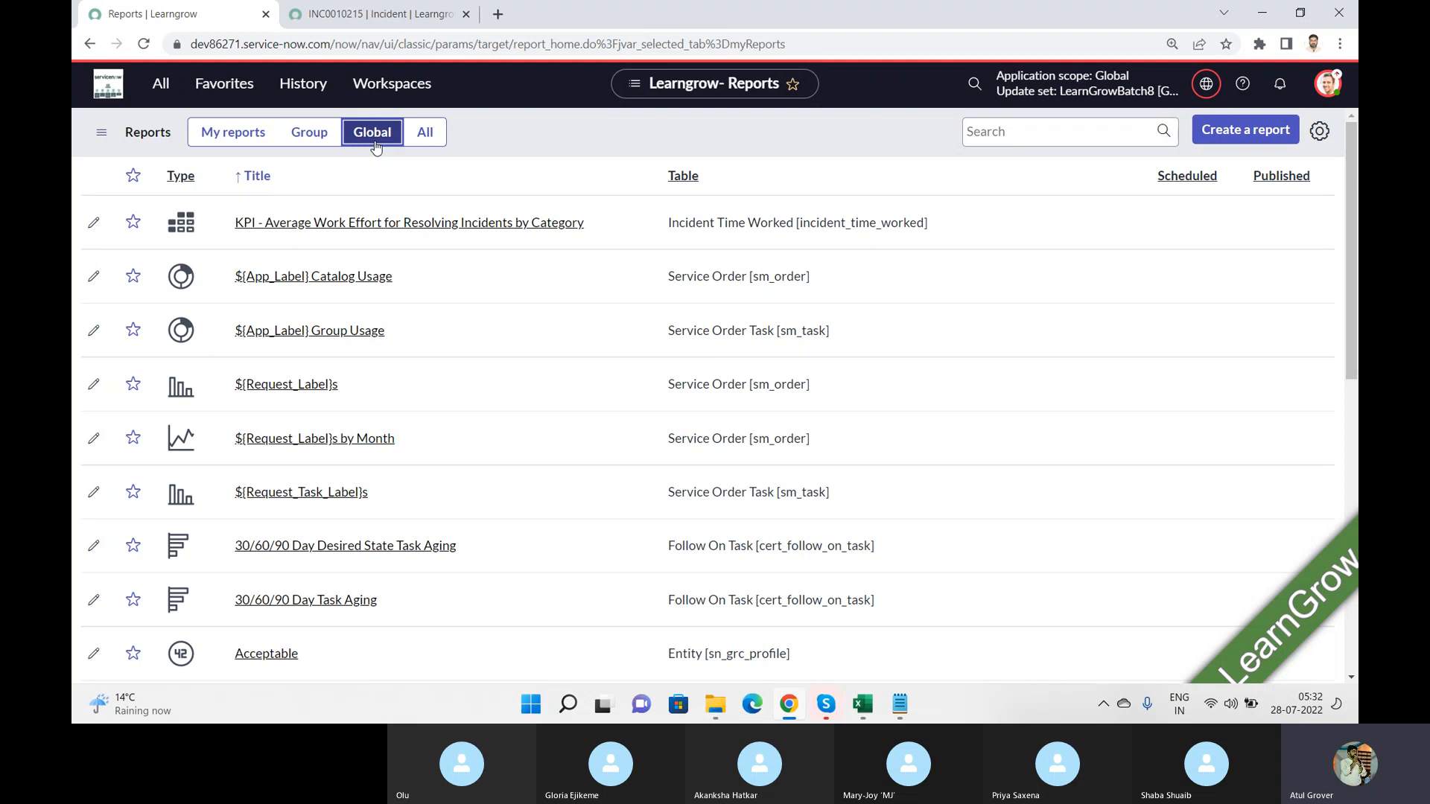
{"action": "left_click", "coordinate": [425, 146]}
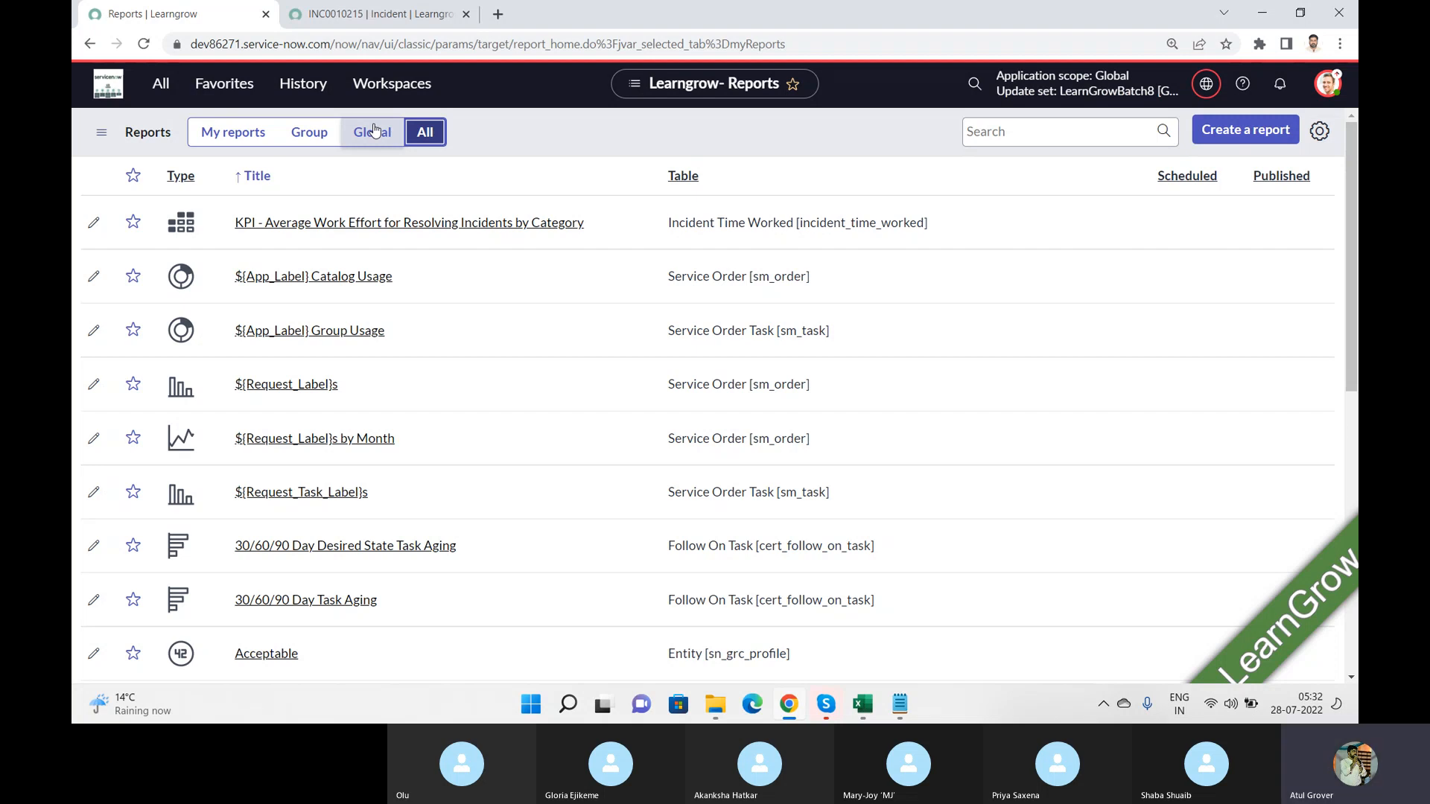
{"action": "key", "text": "alt+Tab"}
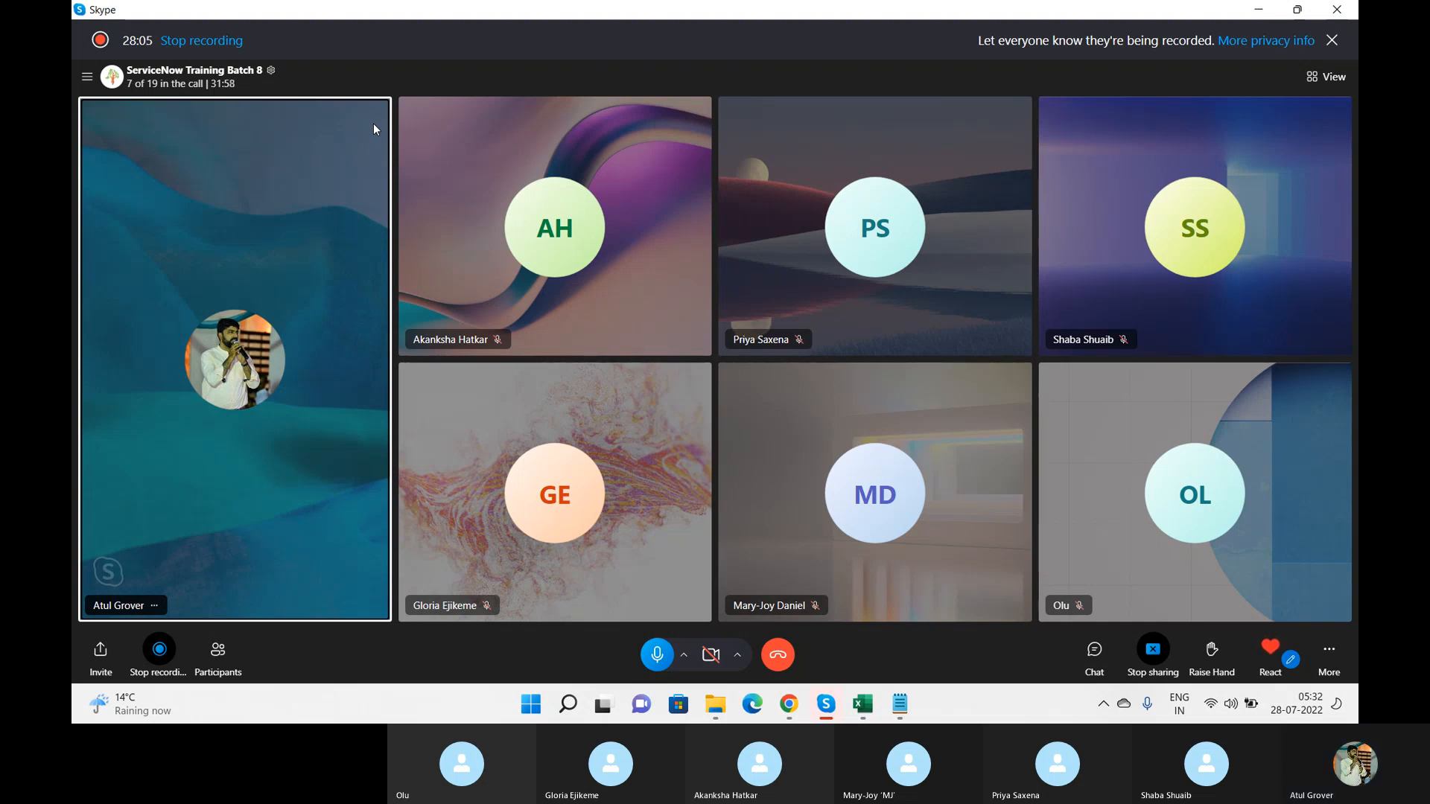
{"action": "key", "text": "alt+Tab"}
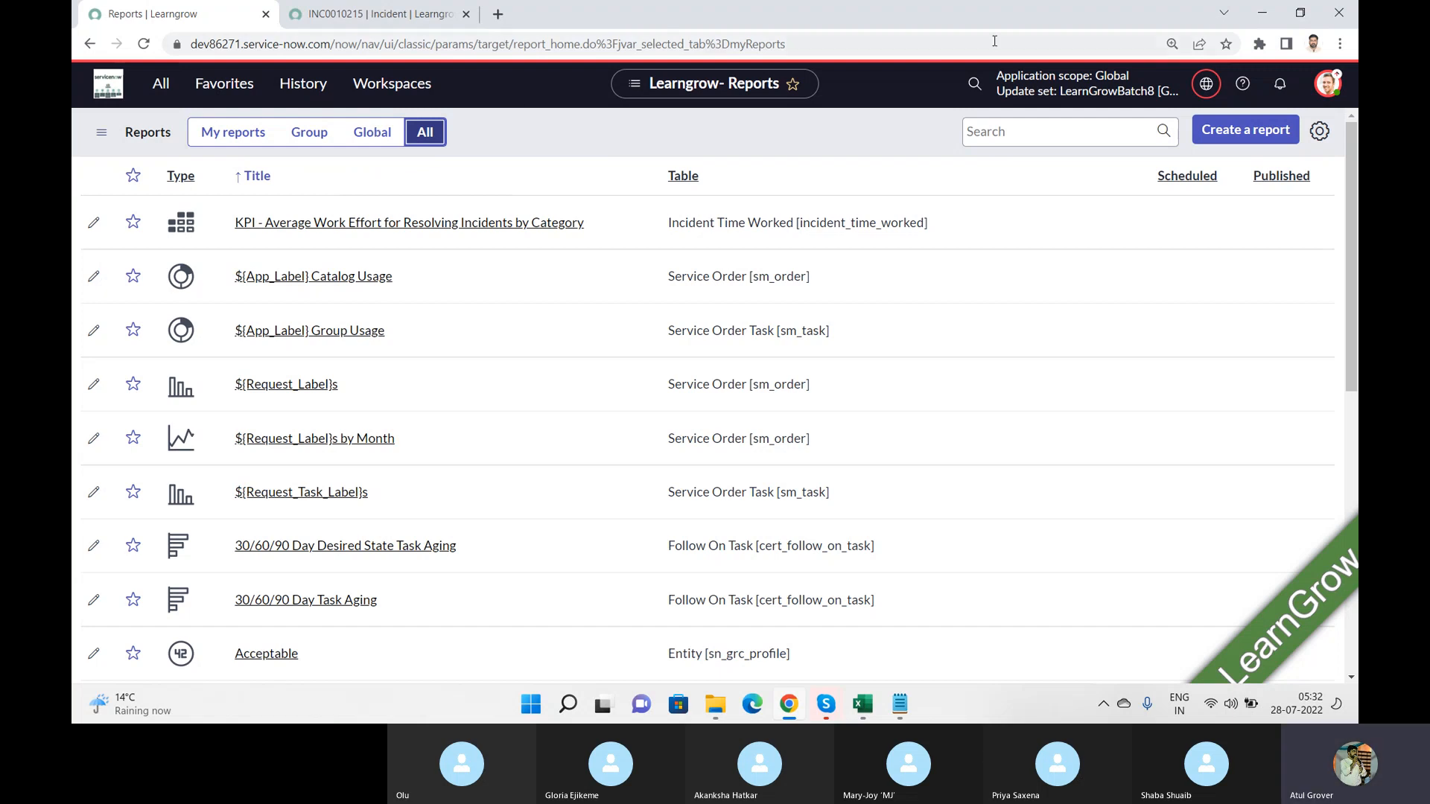
Step: Start creating a new report, and check the Skype call before returning to Chrome
{"action": "left_click", "coordinate": [1238, 137]}
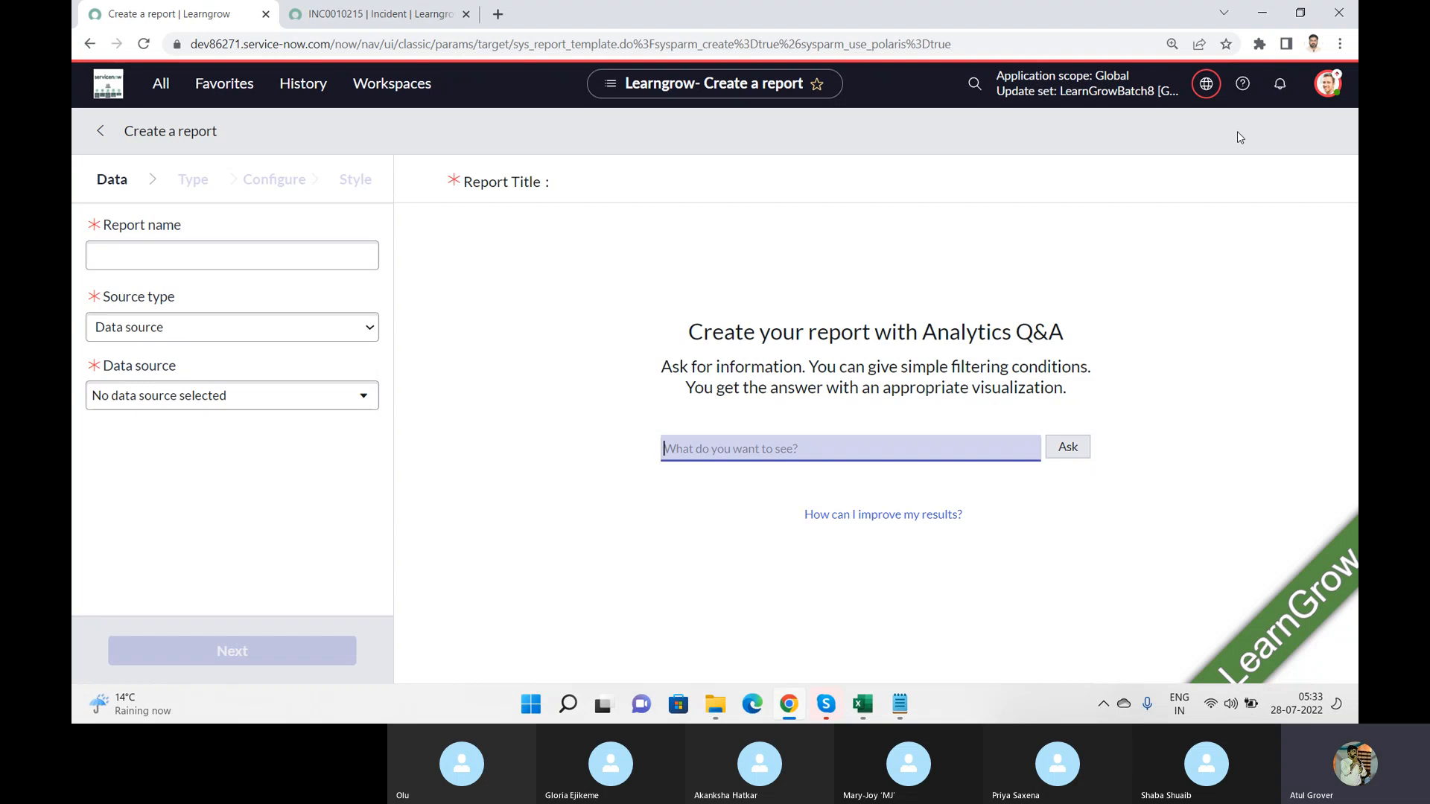
{"action": "key", "text": "alt+Tab"}
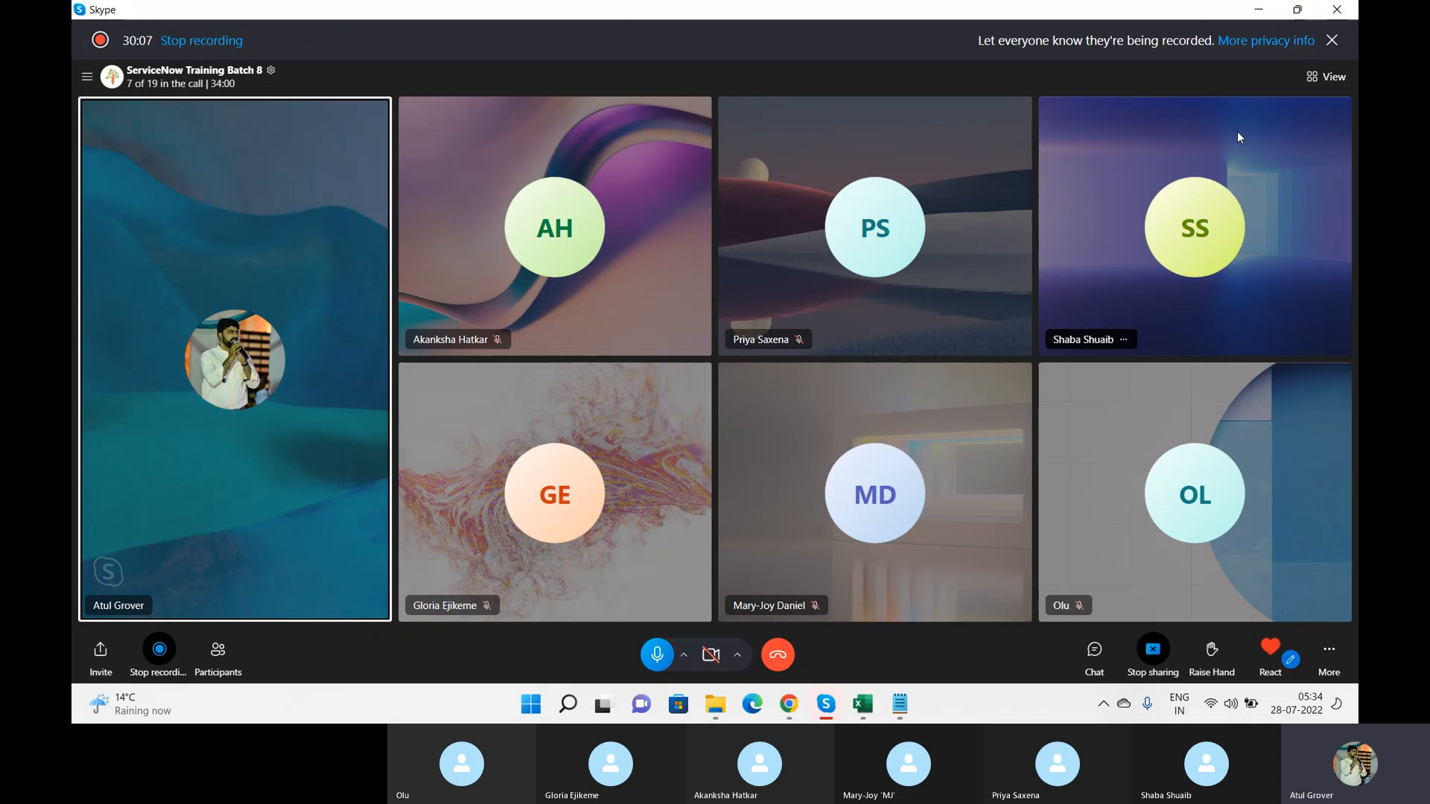
{"action": "key", "text": "alt+Tab"}
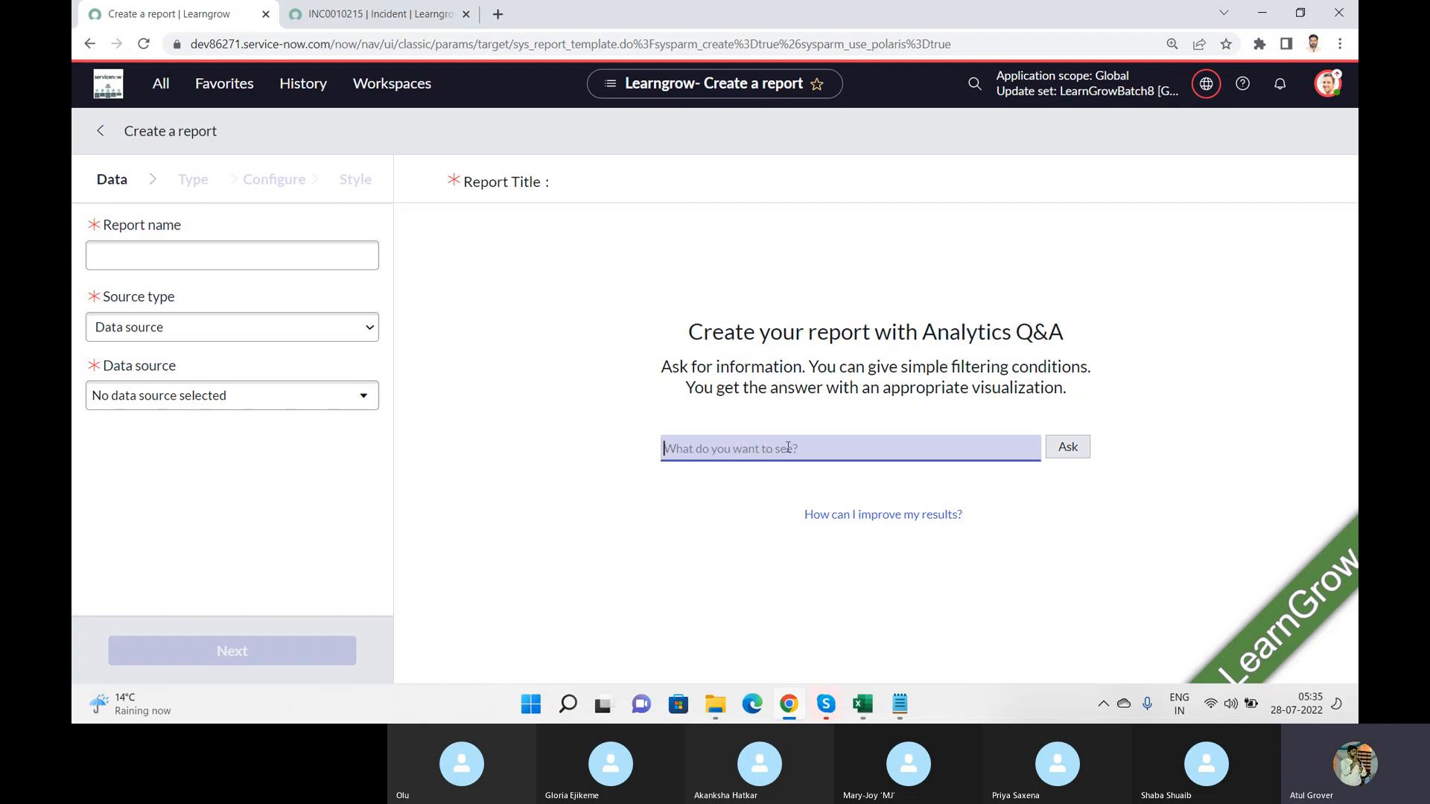
Step: Generate a report by asking Analytics Q&A for the suggested incidents table
{"action": "type", "text": "pri"}
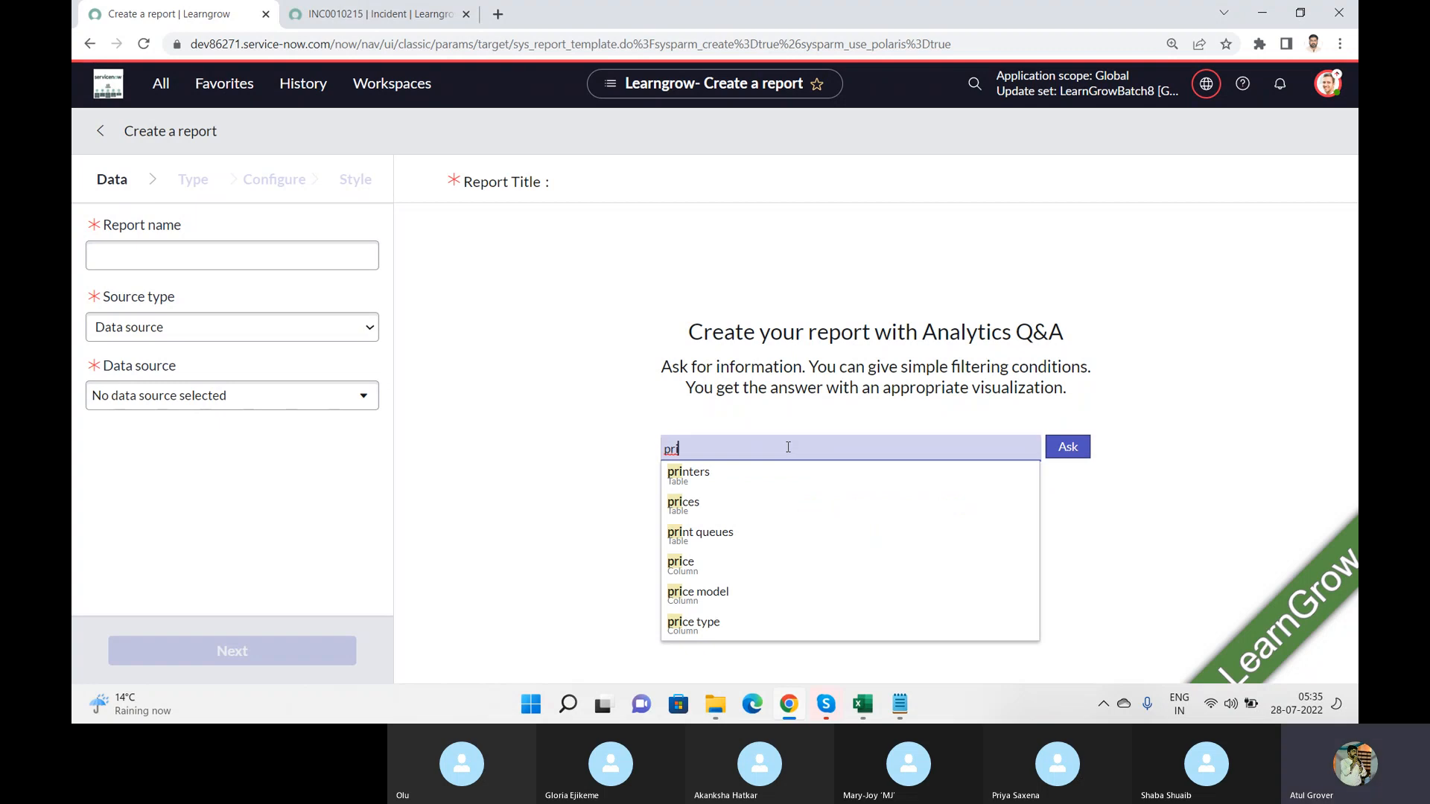
{"action": "key", "text": "BackSpace"}
{"action": "key", "text": "BackSpace"}
{"action": "key", "text": "BackSpace"}
{"action": "type", "text": "incie"}
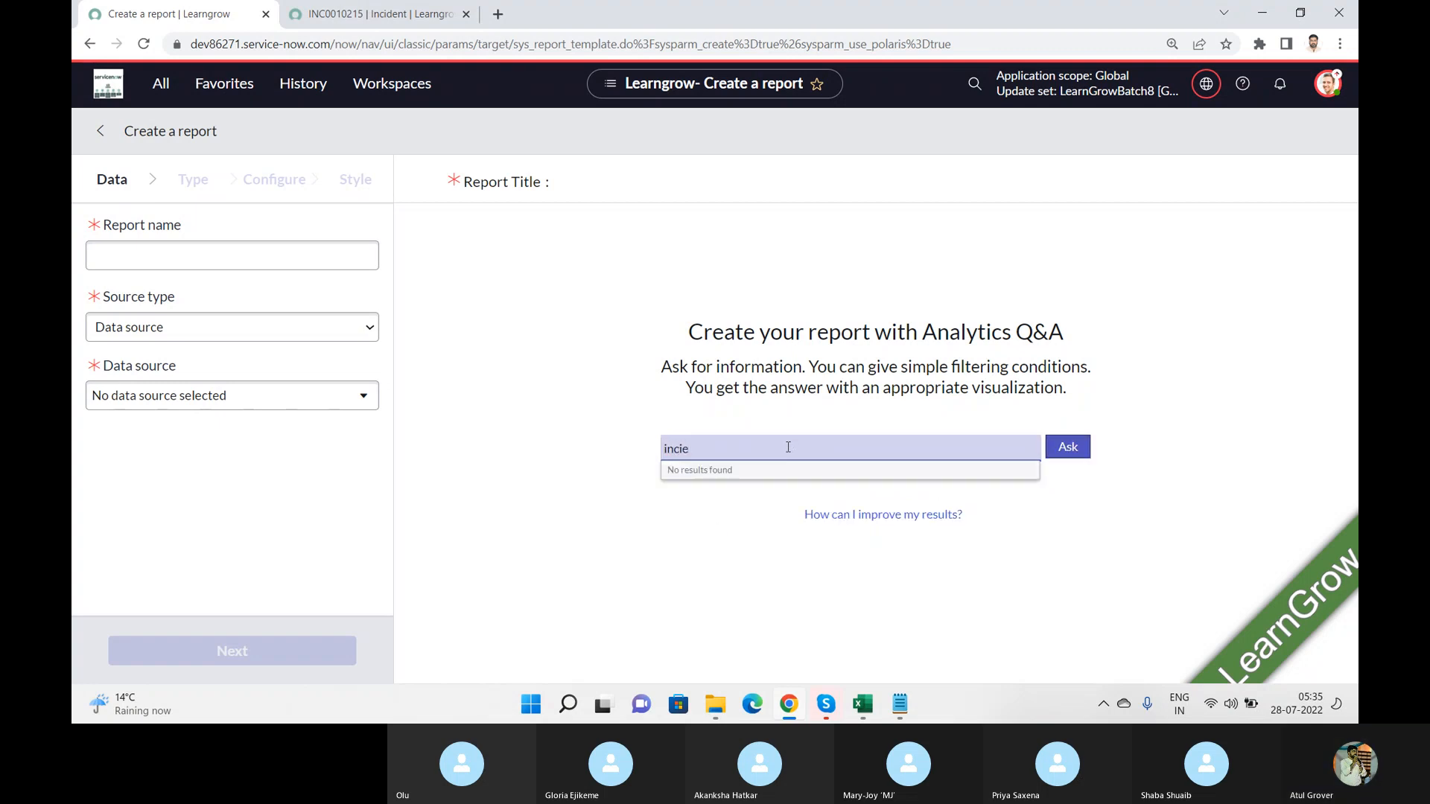
{"action": "key", "text": "BackSpace"}
{"action": "type", "text": "de"}
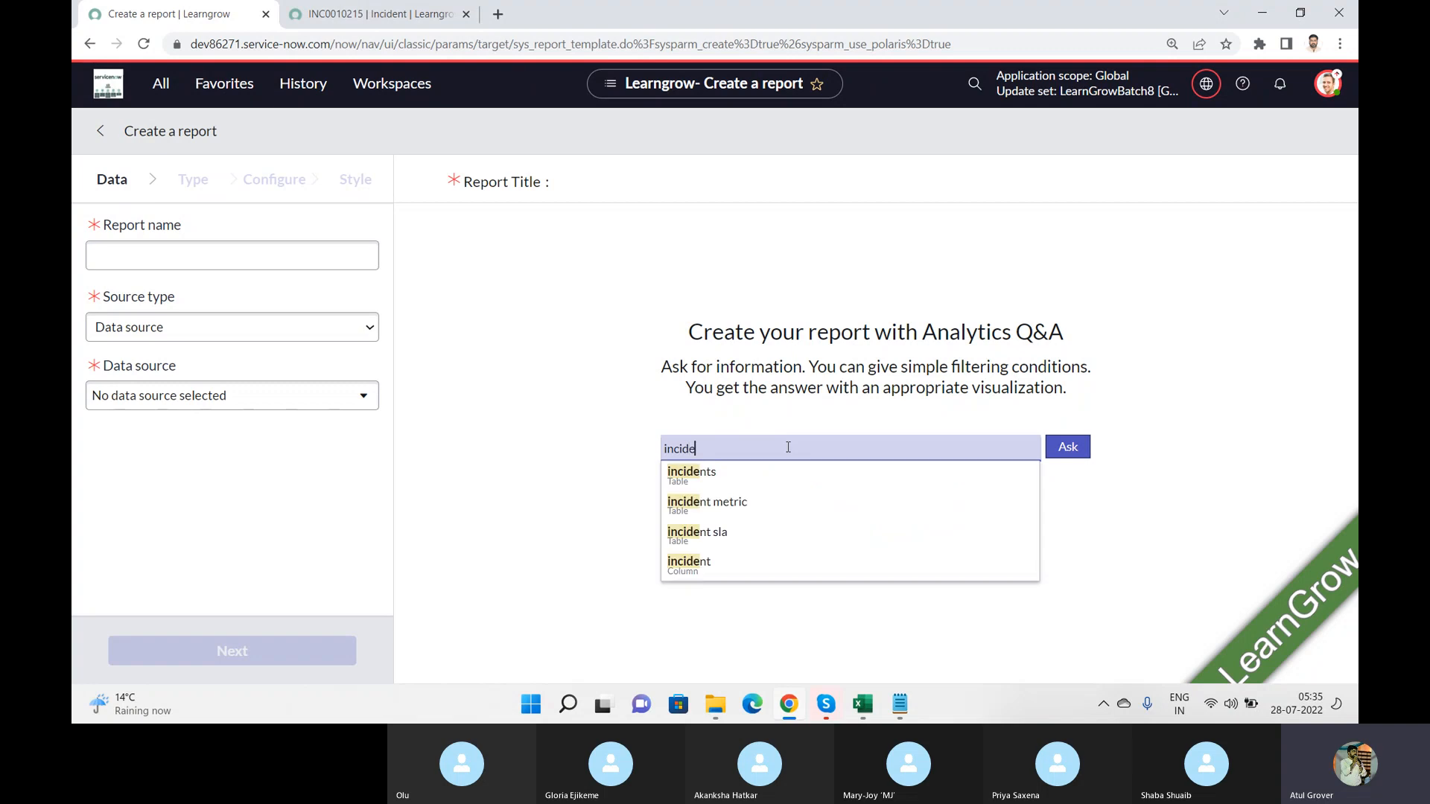
{"action": "left_click", "coordinate": [700, 486]}
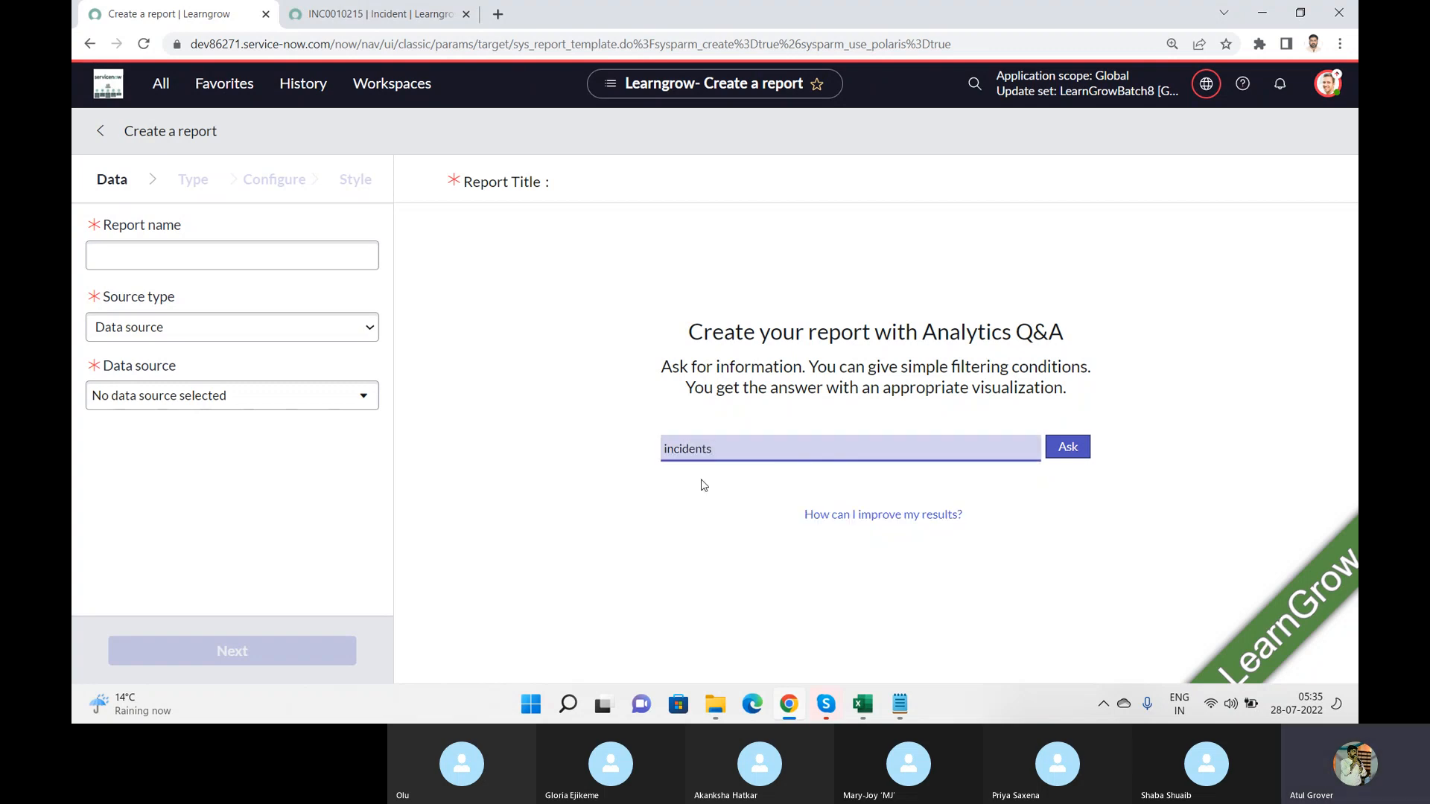
{"action": "left_click", "coordinate": [1063, 447]}
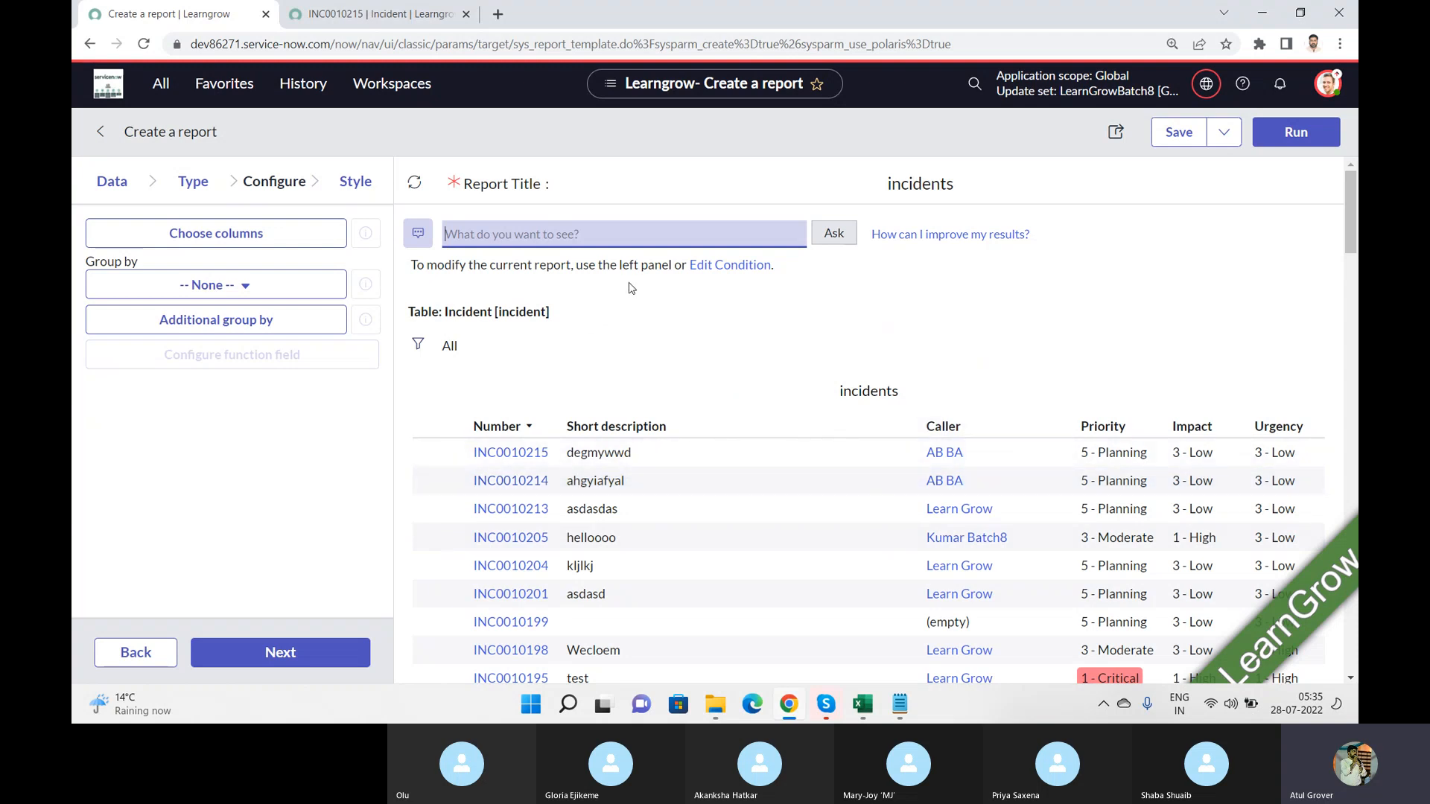
Step: Try to narrow the incidents report by asking Analytics Q&A "priority is 5"
{"action": "left_click", "coordinate": [596, 238]}
{"action": "type", "text": "prip"}
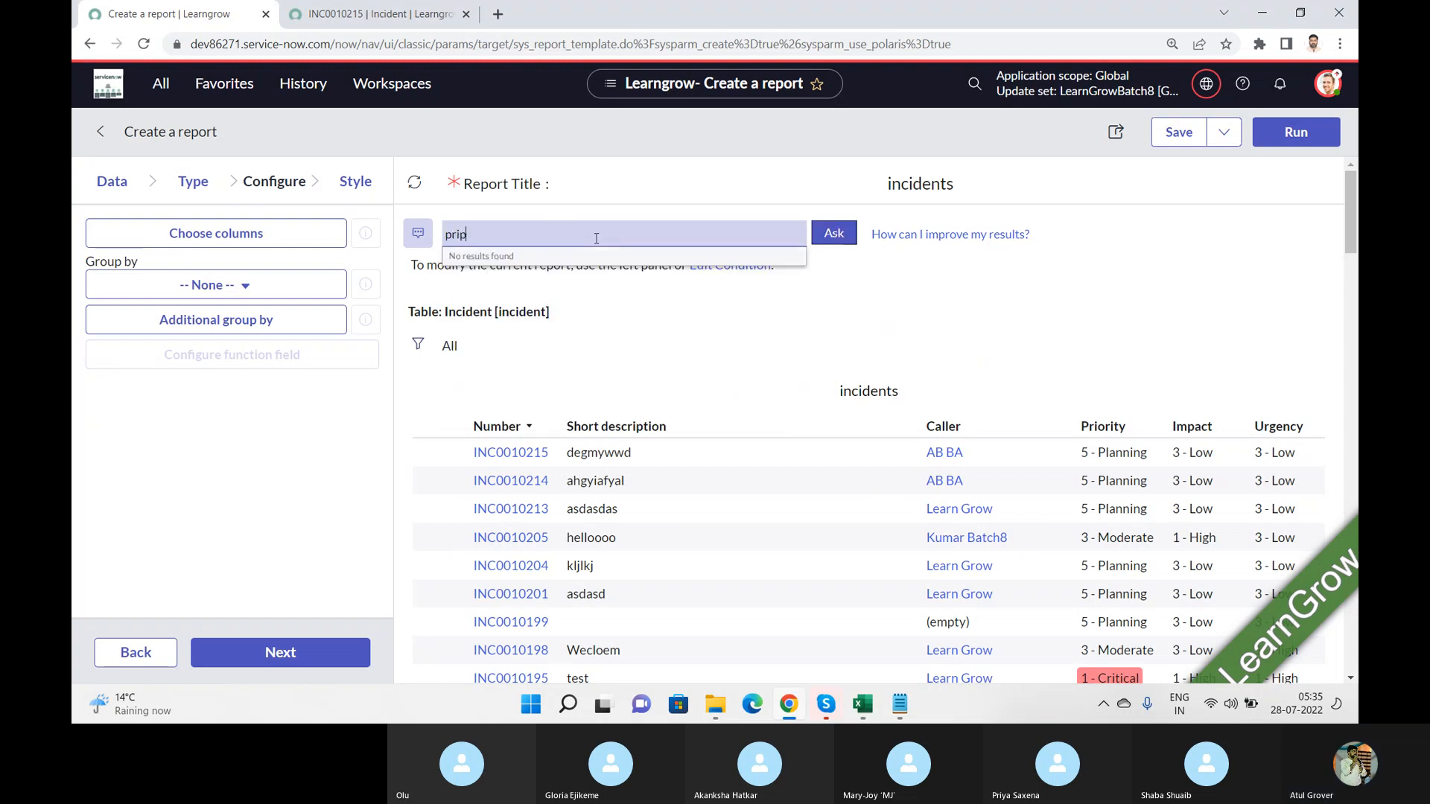
{"action": "key", "text": "BackSpace"}
{"action": "type", "text": "op"}
{"action": "key", "text": "BackSpace"}
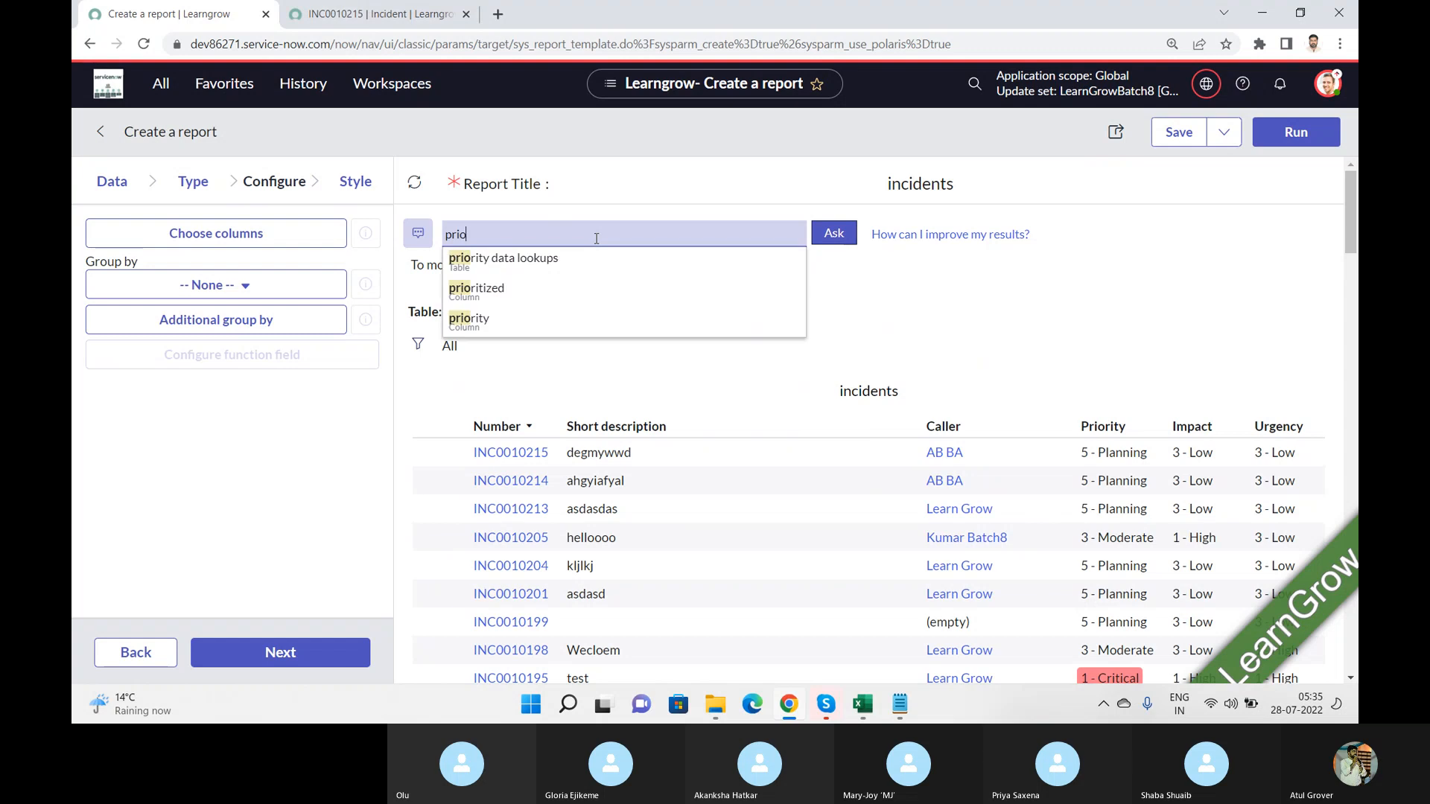
{"action": "left_click", "coordinate": [503, 318]}
{"action": "type", "text": "is"}
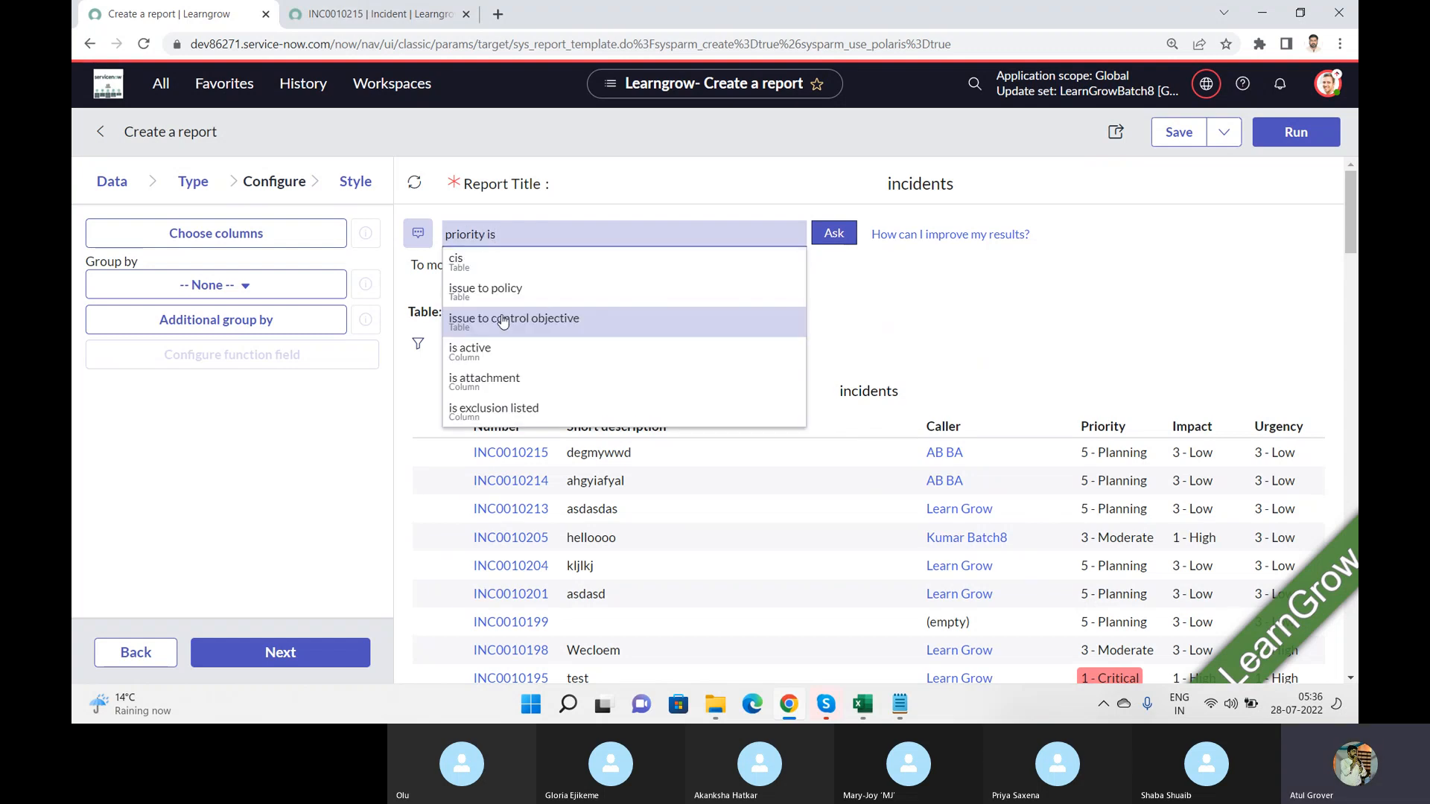
{"action": "type", "text": " 5"}
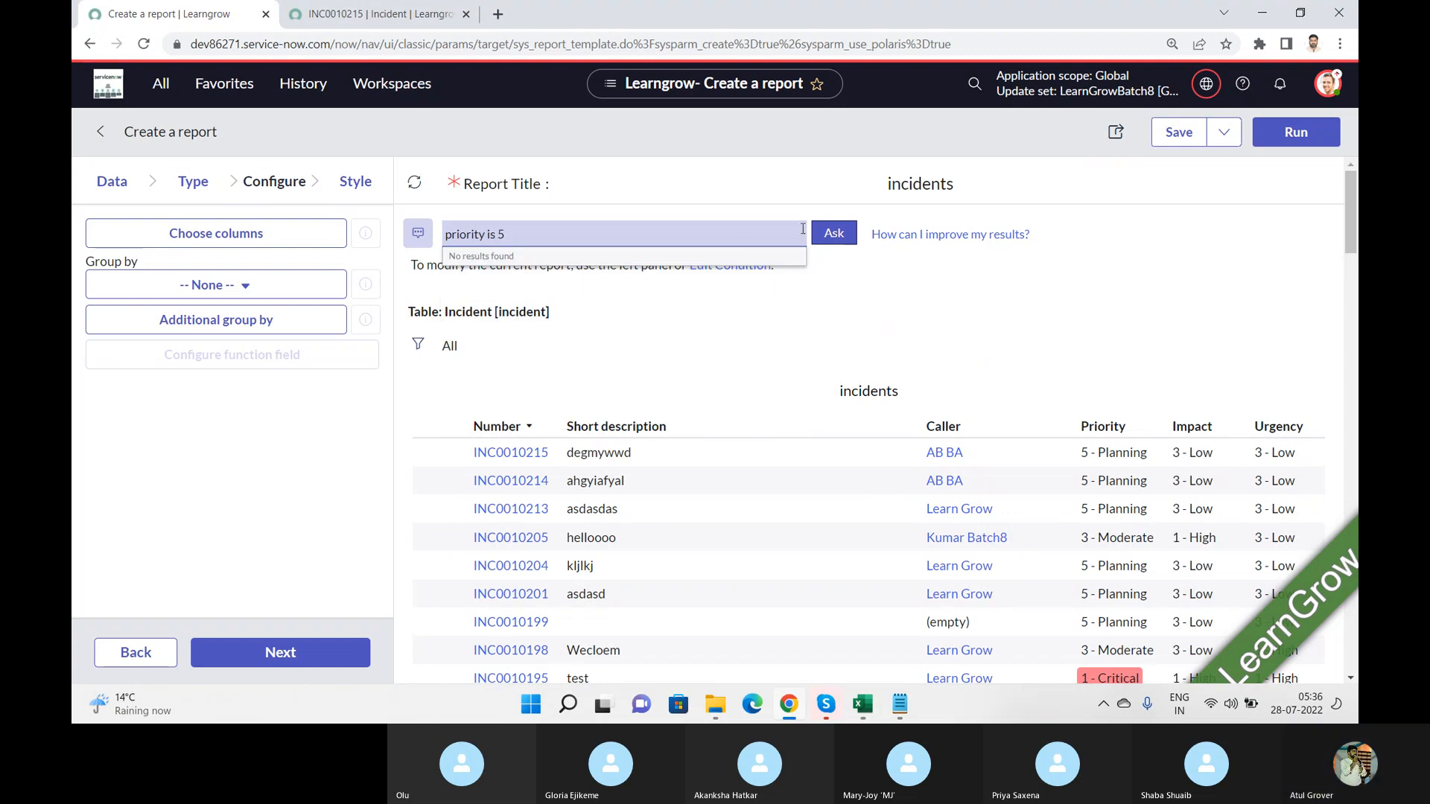
{"action": "left_click", "coordinate": [833, 234]}
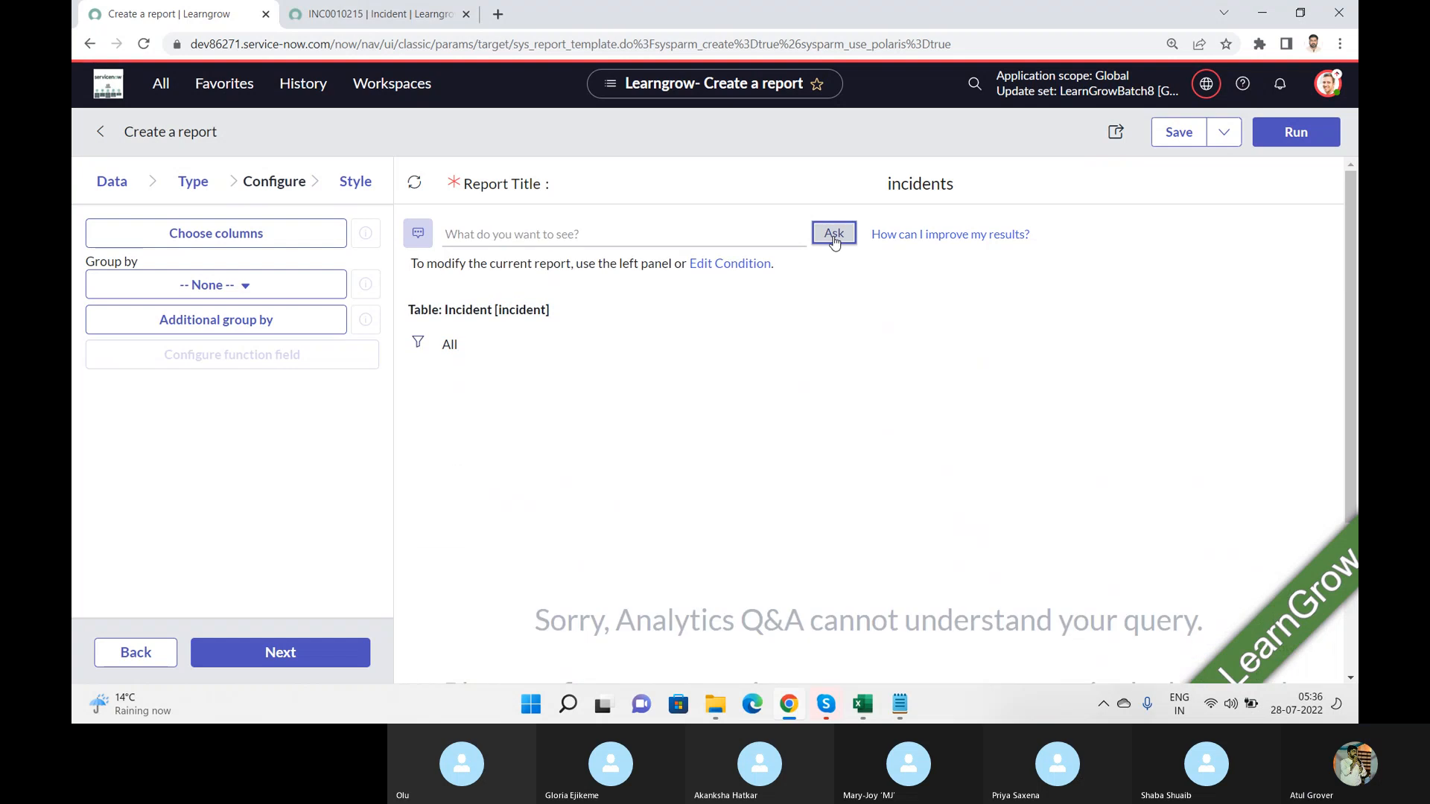
{"action": "left_click", "coordinate": [533, 233]}
{"action": "type", "text": "pri"}
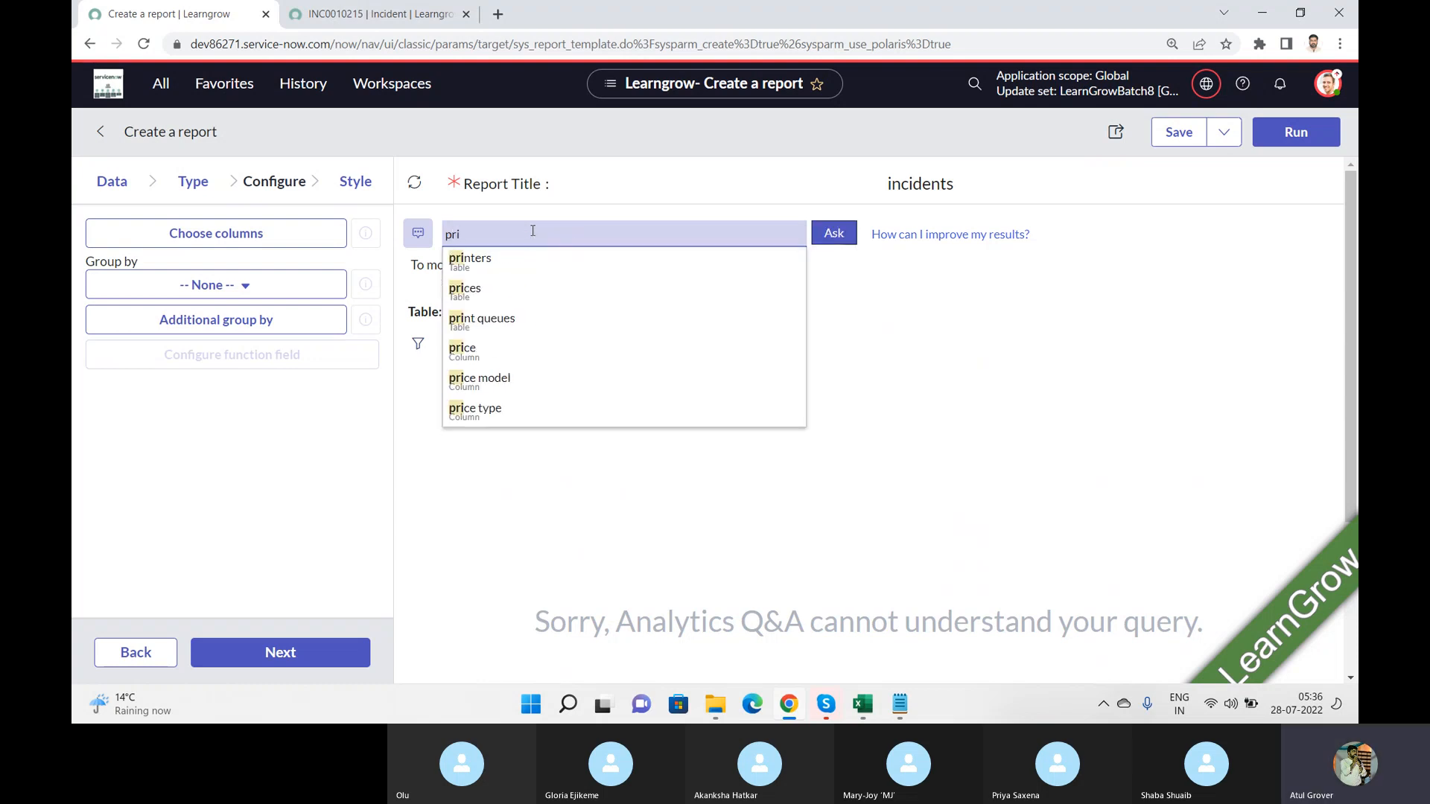
{"action": "left_click", "coordinate": [1015, 303]}
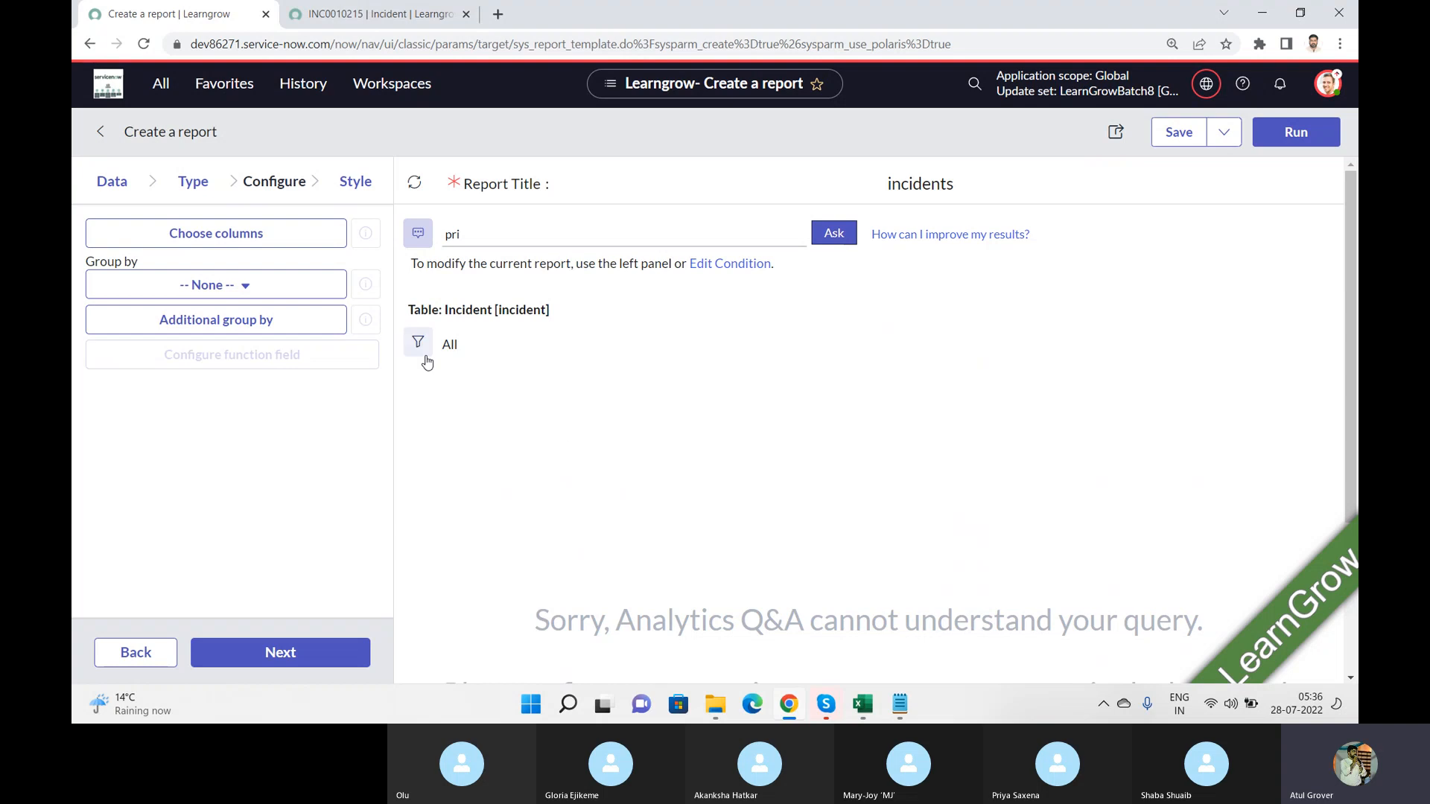
{"action": "left_click", "coordinate": [747, 273]}
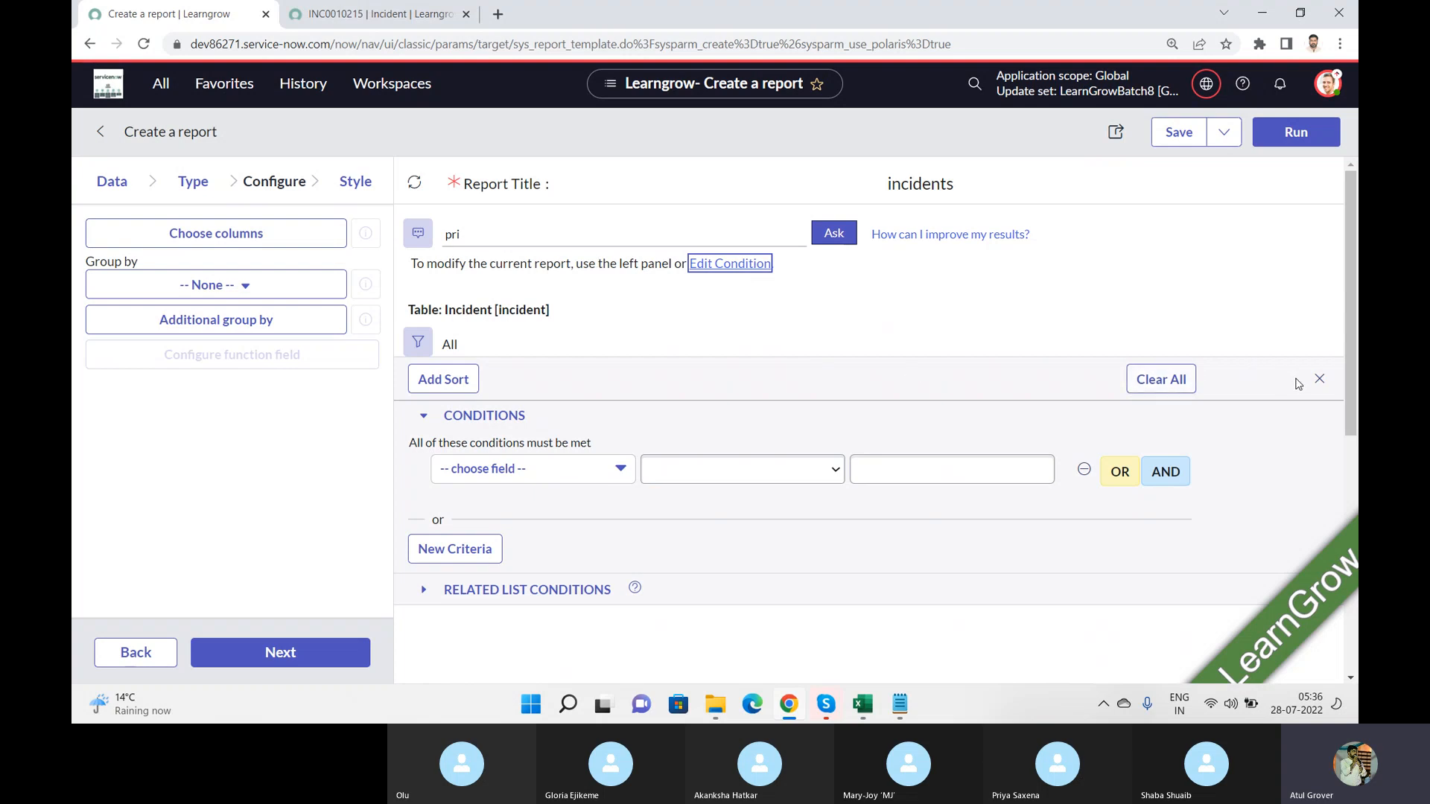
{"action": "left_click", "coordinate": [1319, 378]}
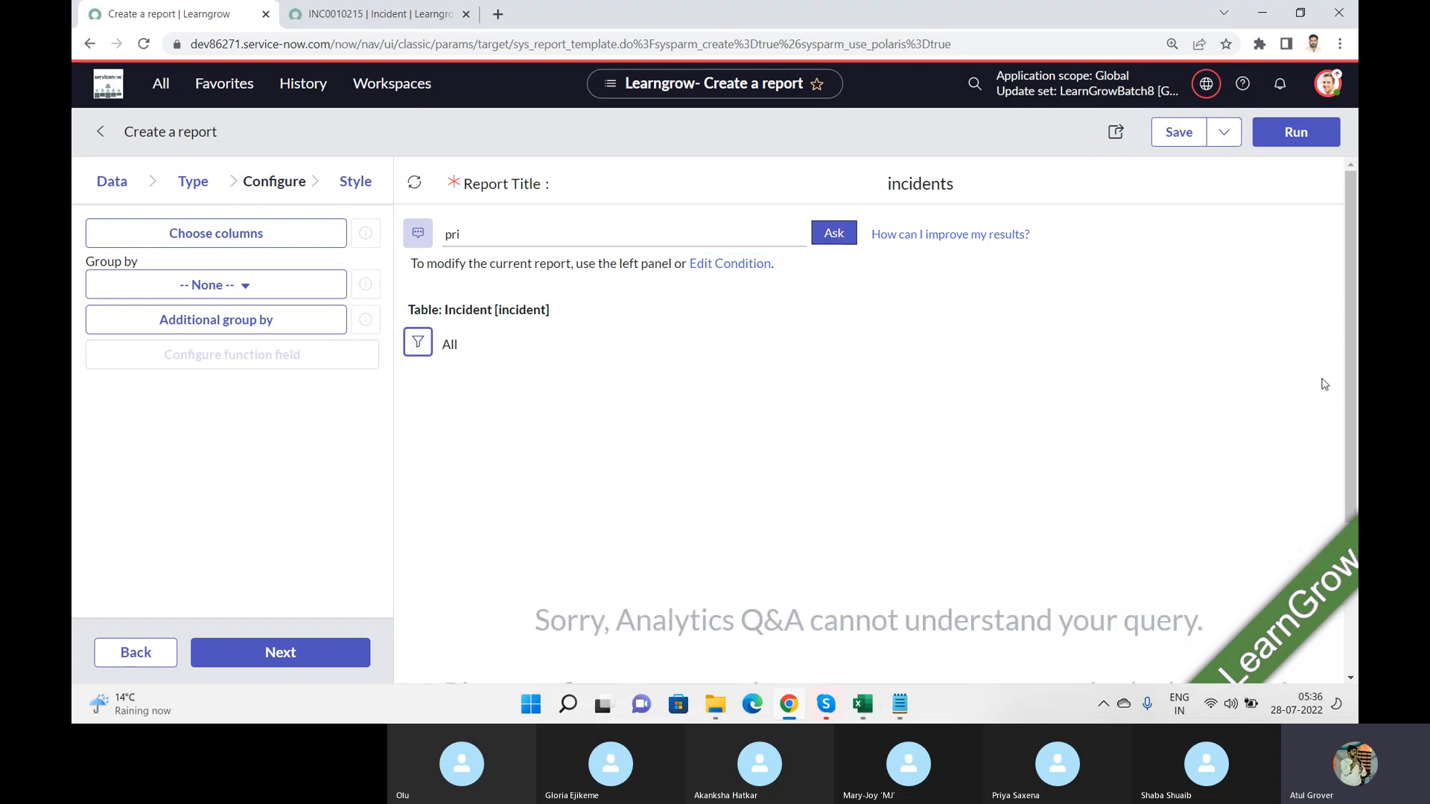
Step: Replace the partial question with the suggested incidents table and ask Analytics Q&A again
{"action": "left_click", "coordinate": [571, 225]}
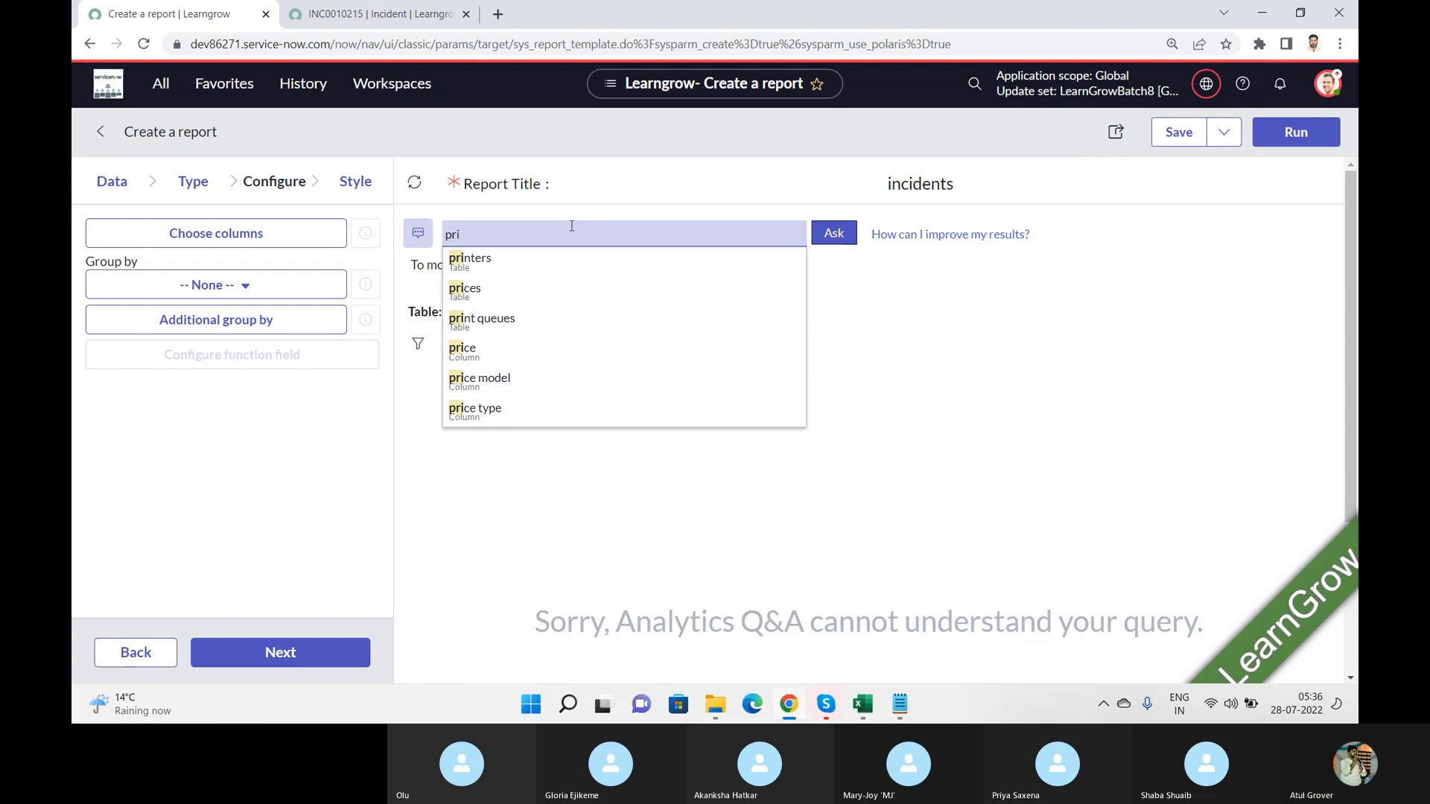
{"action": "key", "text": "BackSpace"}
{"action": "key", "text": "BackSpace"}
{"action": "key", "text": "BackSpace"}
{"action": "type", "text": "incid"}
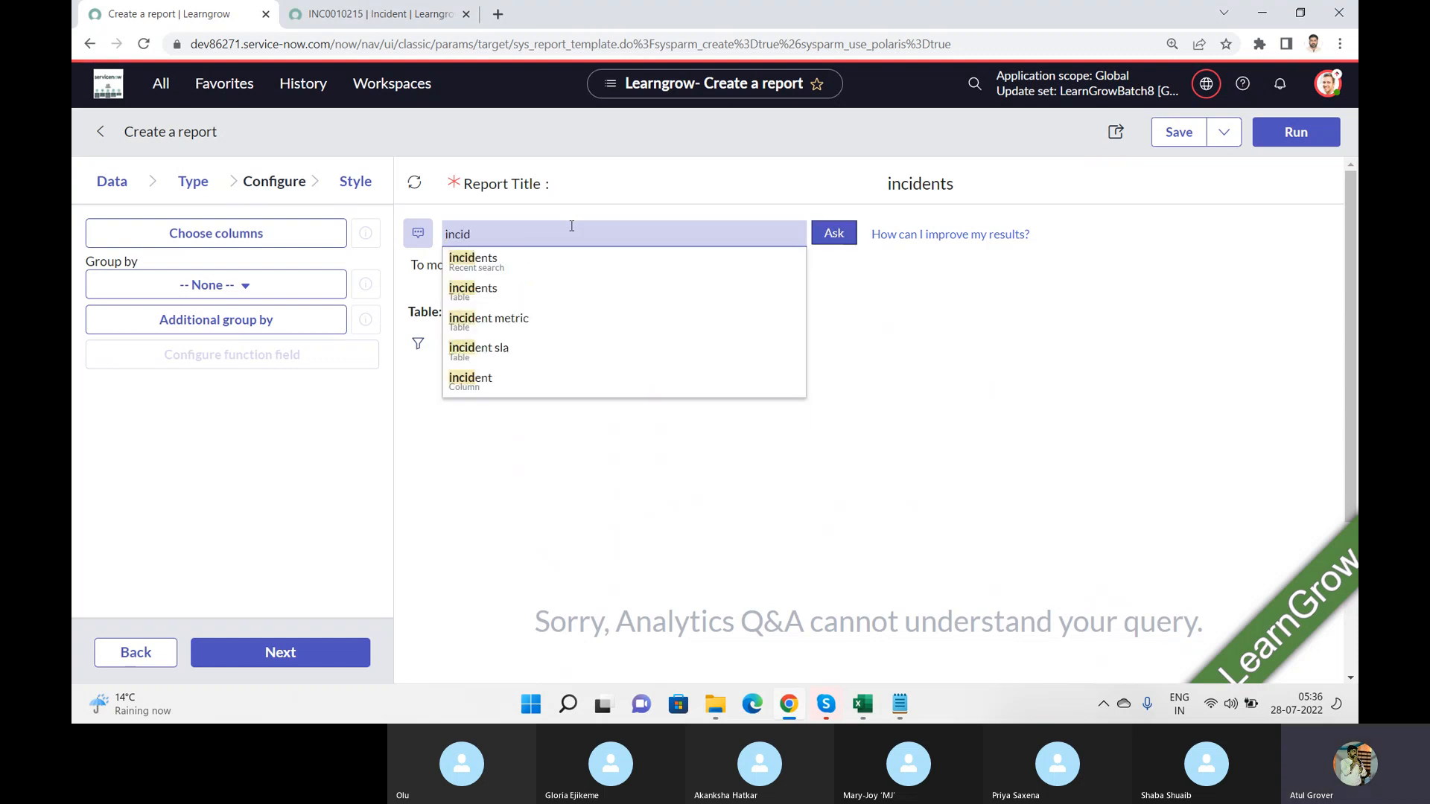
{"action": "left_click", "coordinate": [493, 297]}
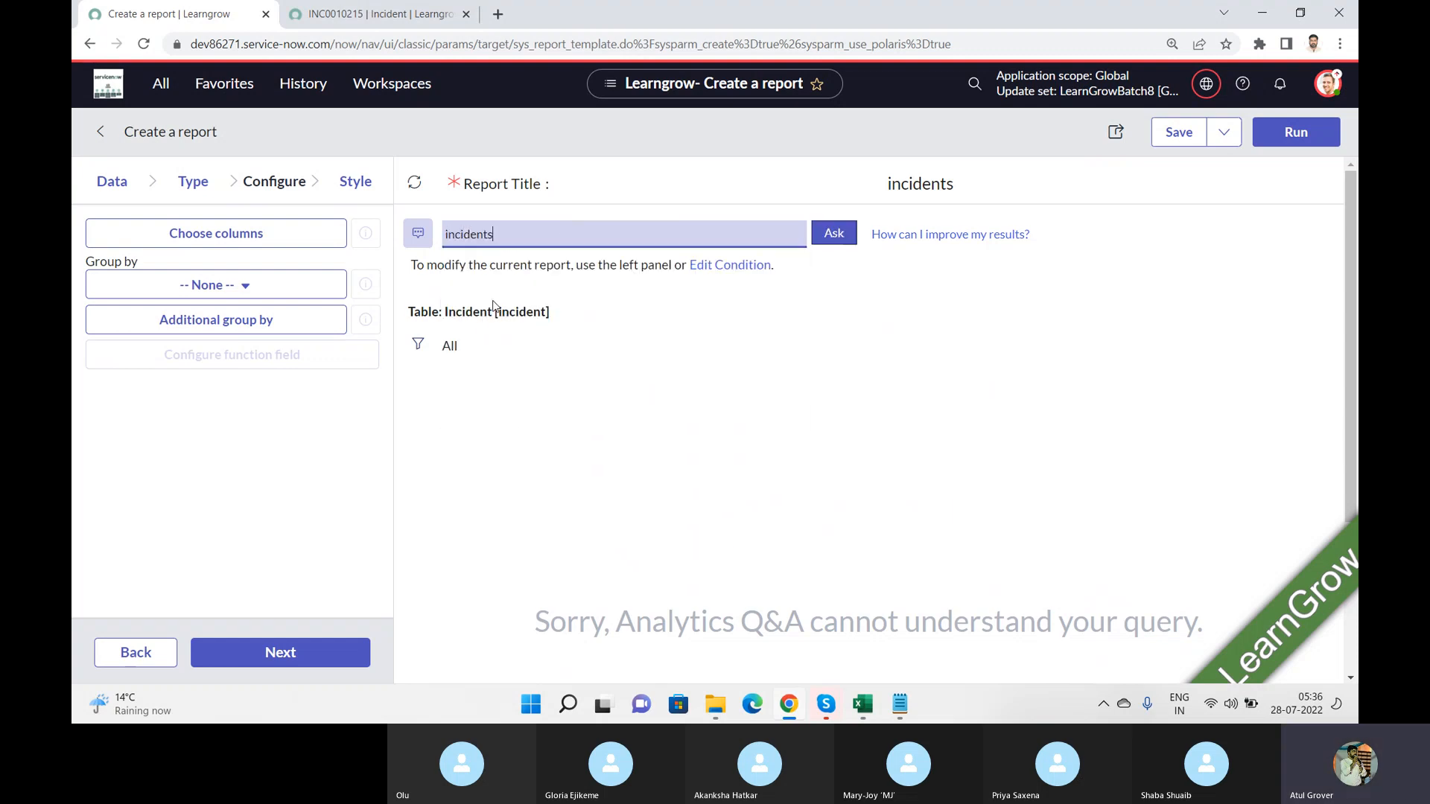
{"action": "left_click", "coordinate": [849, 240]}
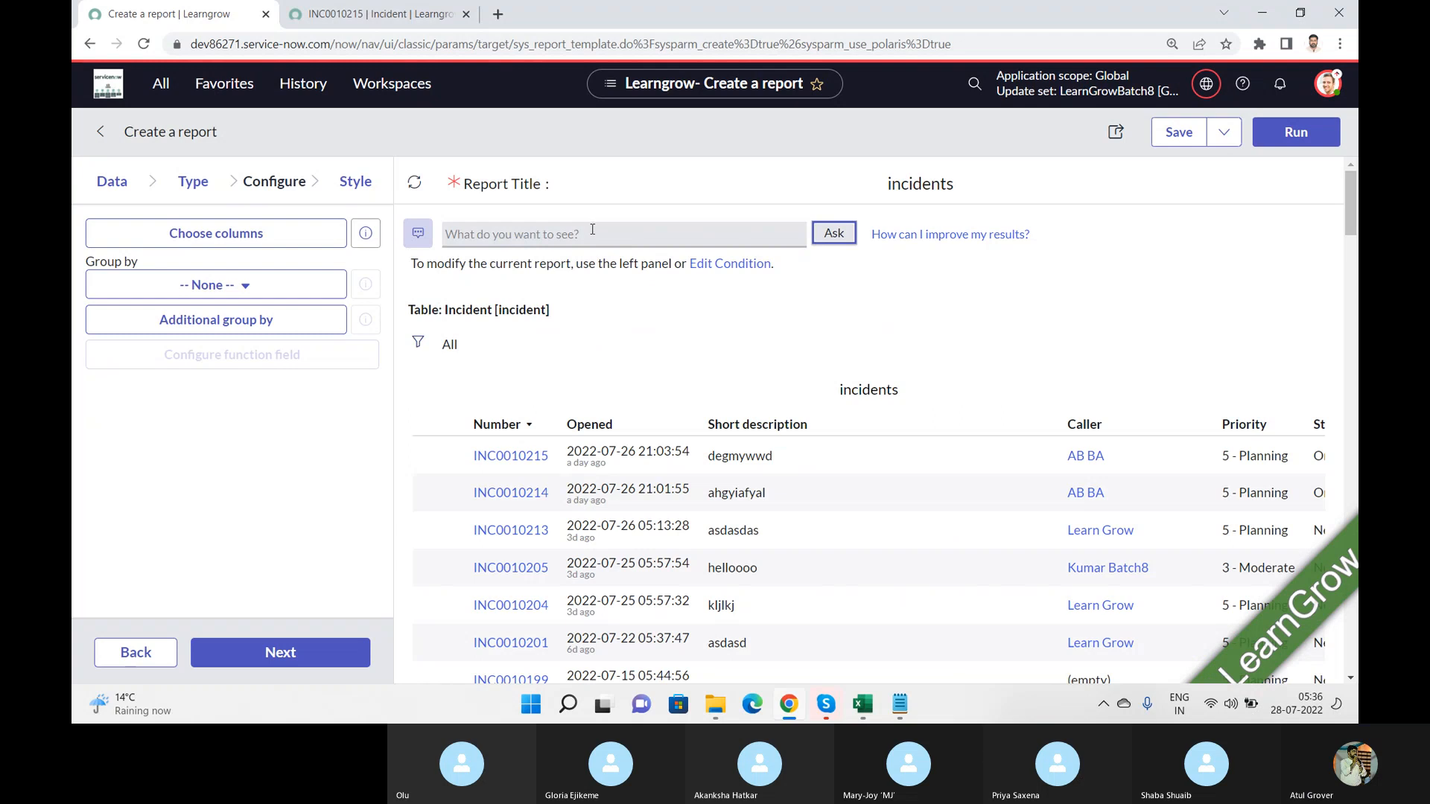
Step: Try to narrow the incidents report by asking Analytics Q&A "priority = 5" with the suggested priority column
{"action": "left_click", "coordinate": [593, 230]}
{"action": "type", "text": "Pri"}
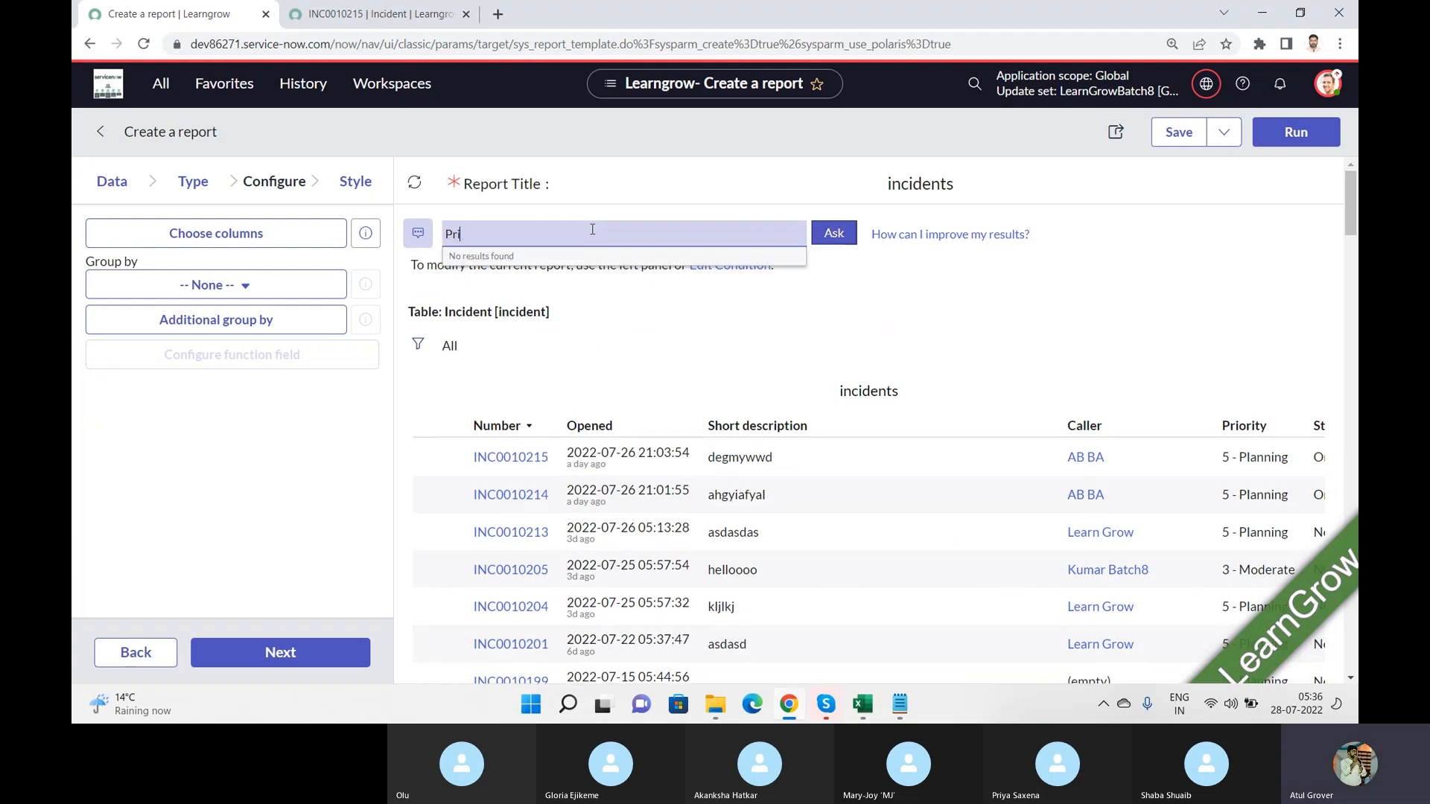
{"action": "type", "text": "o"}
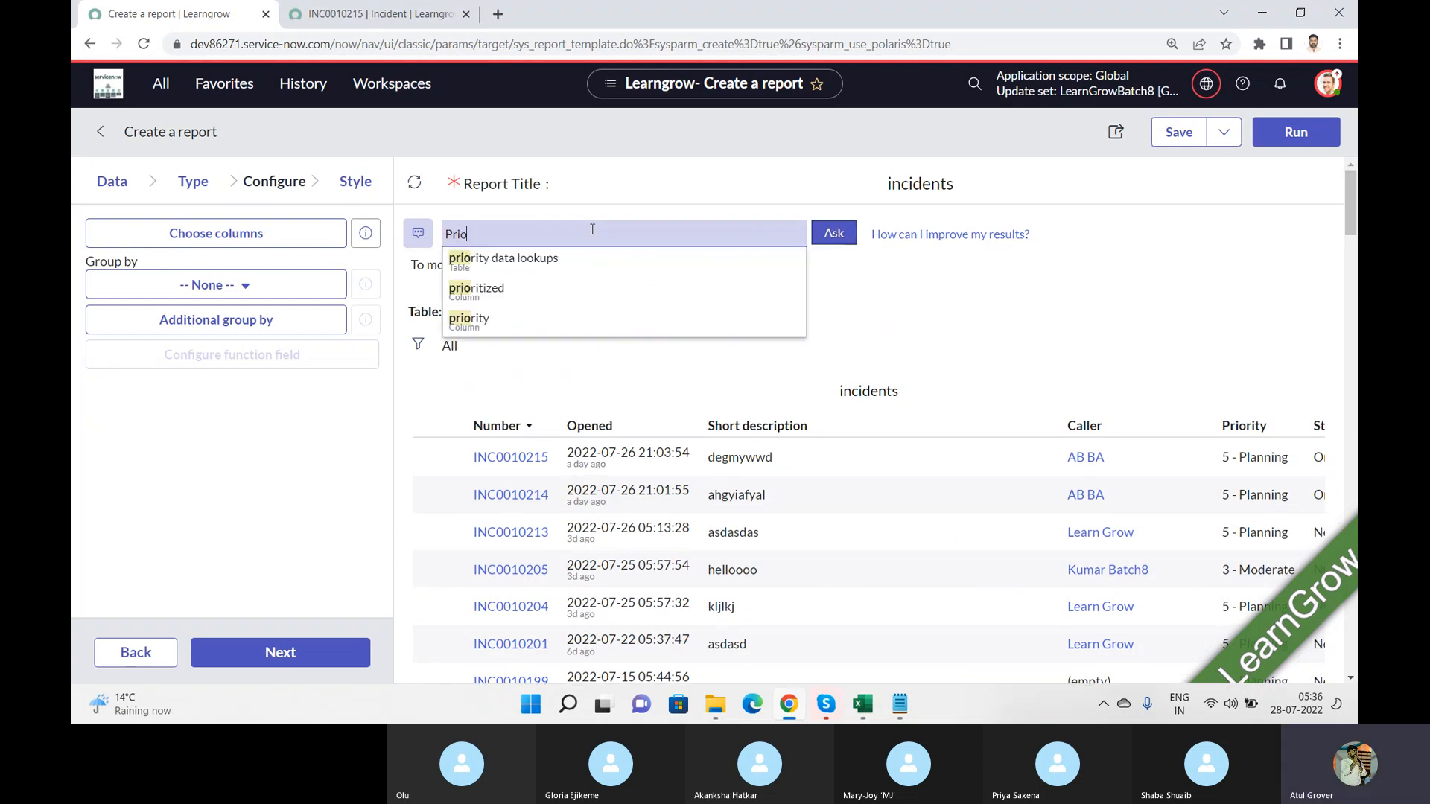
{"action": "left_click", "coordinate": [486, 321]}
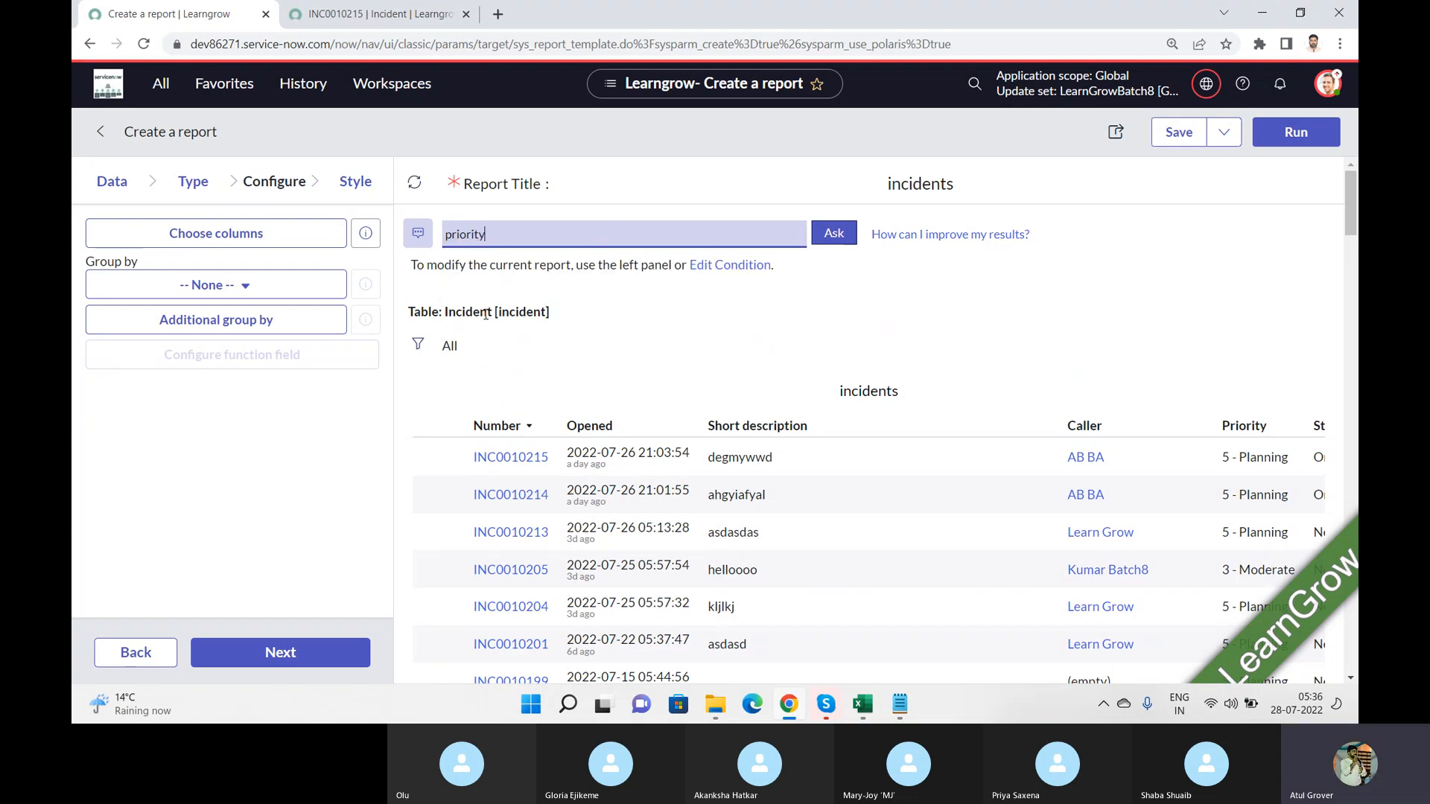
{"action": "type", "text": "= 5"}
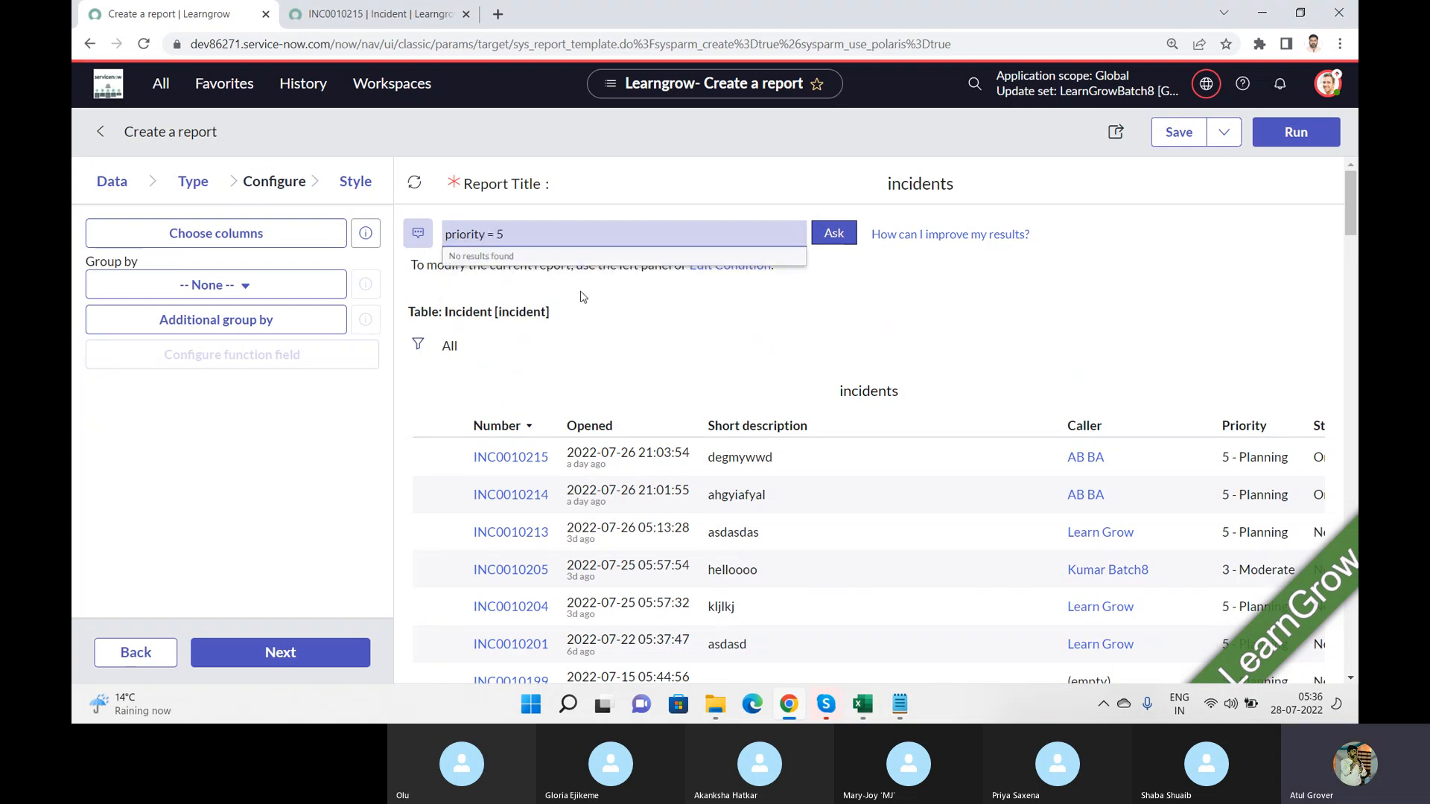
{"action": "left_click", "coordinate": [829, 243]}
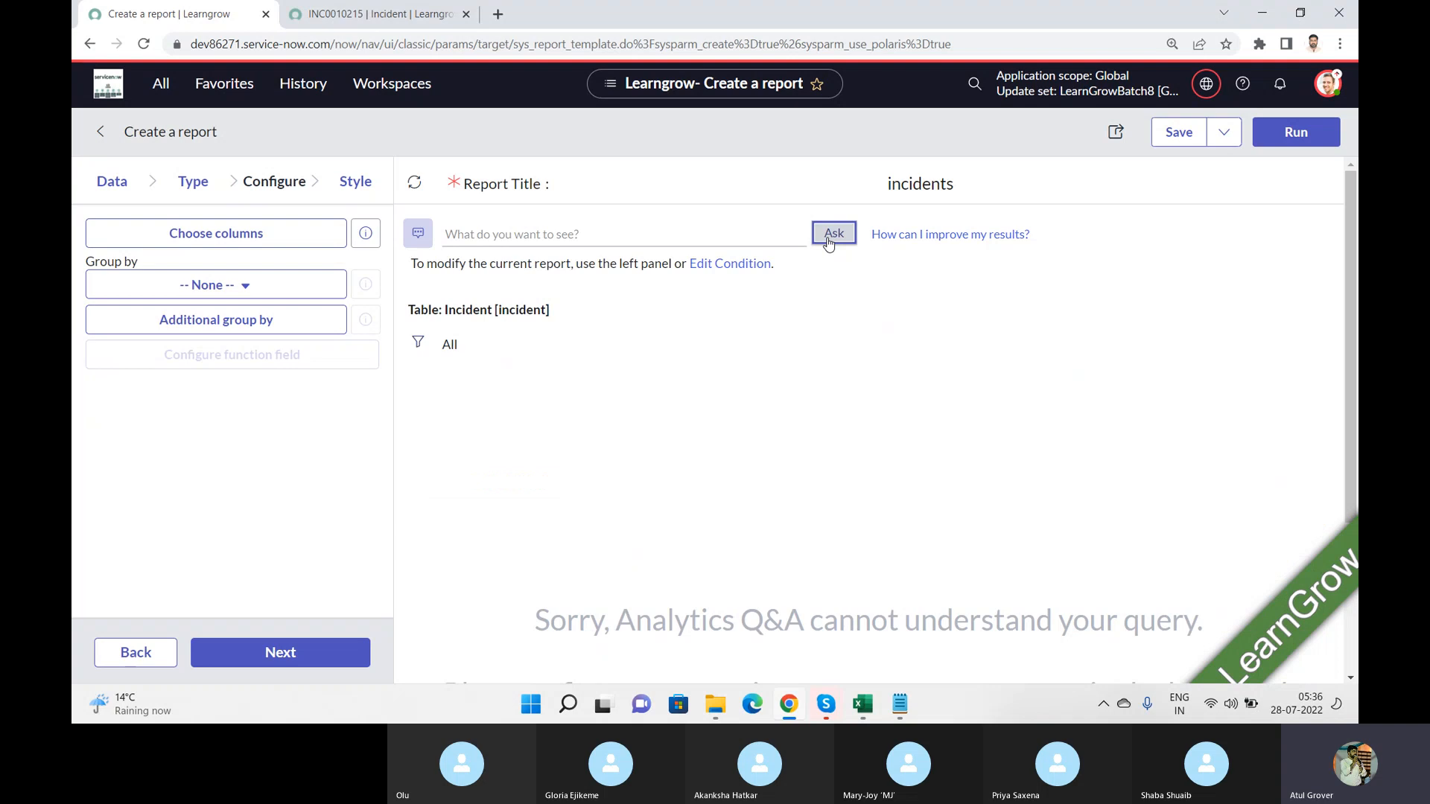
Step: Regenerate the incidents report by asking Analytics Q&A for the suggested incidents table
{"action": "left_click", "coordinate": [730, 241]}
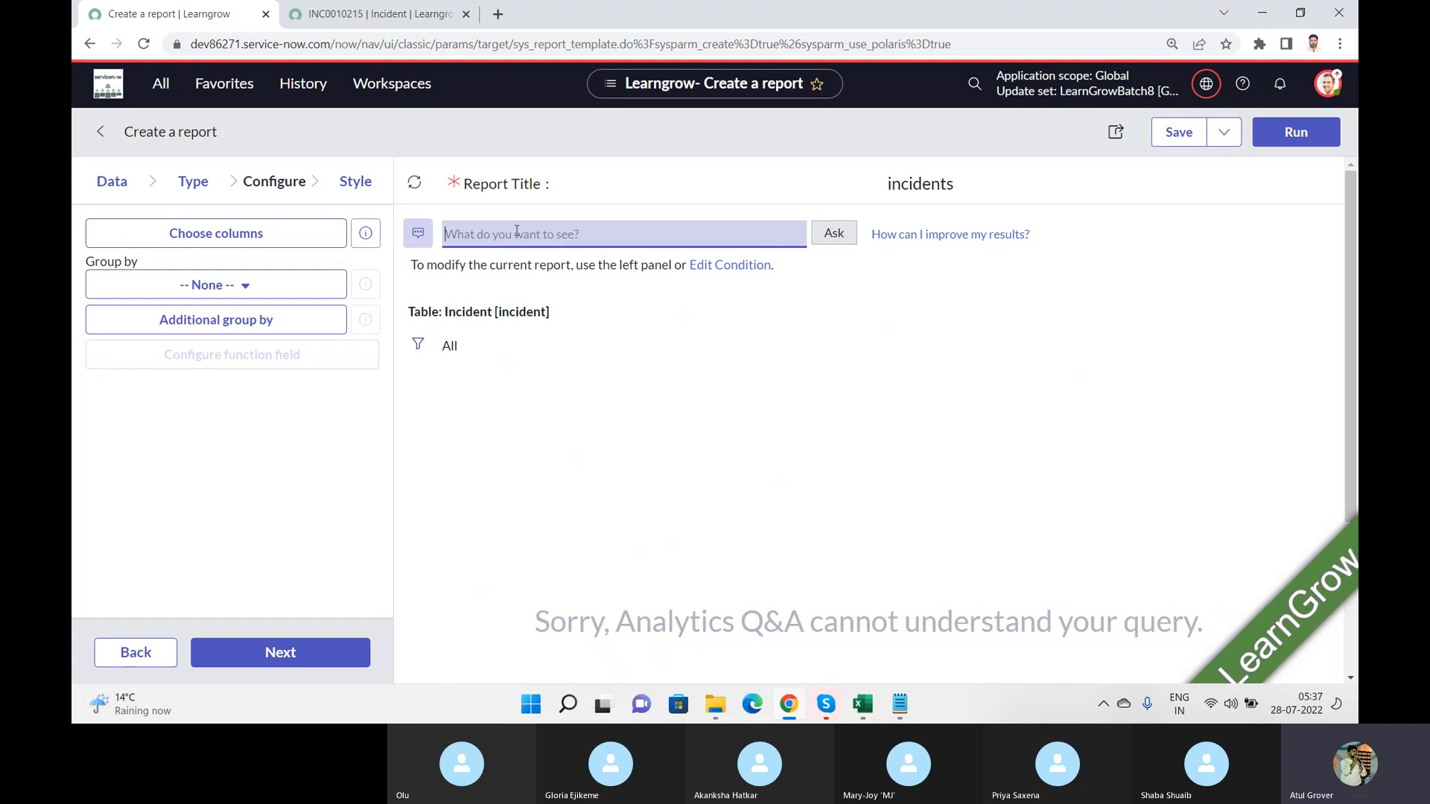
{"action": "type", "text": "incide"}
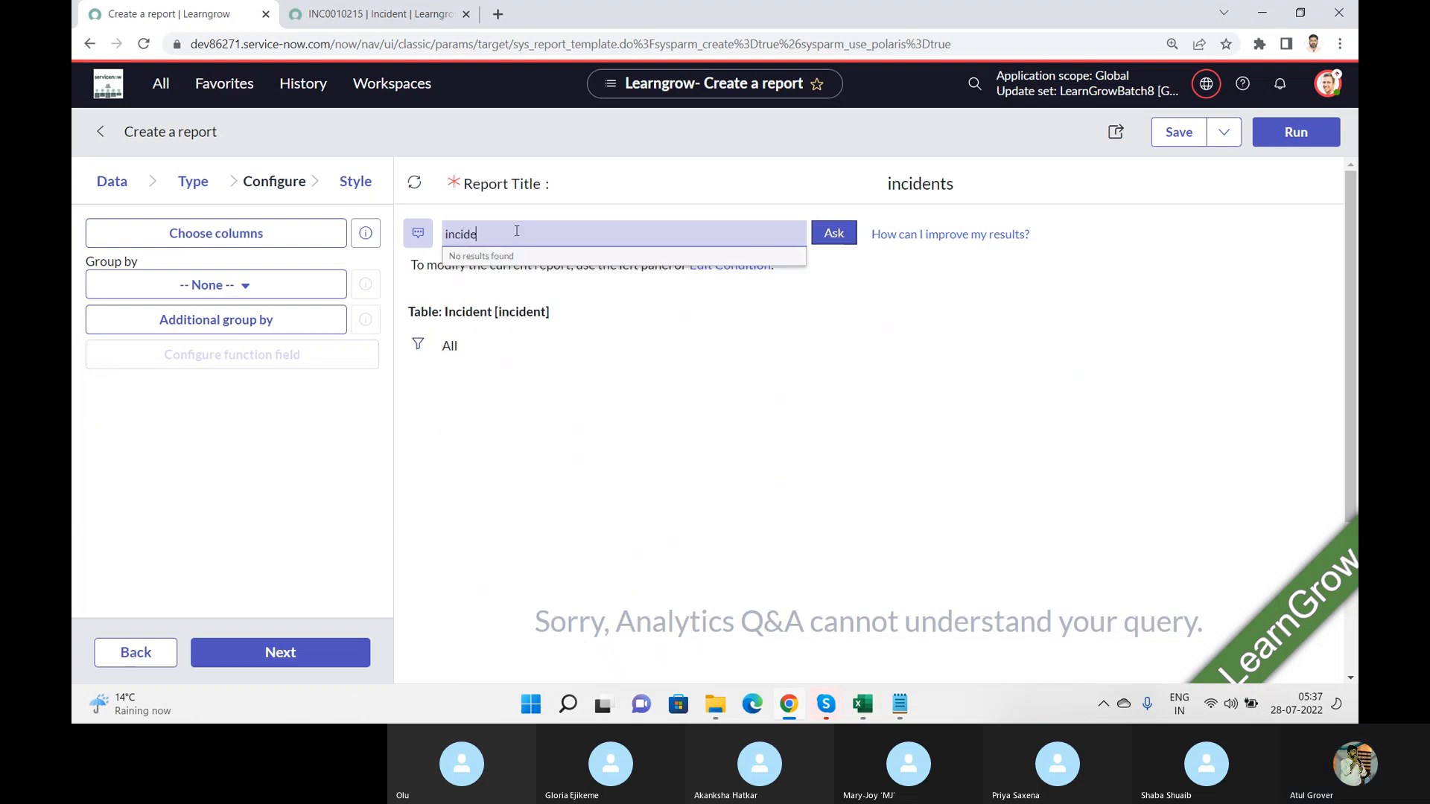
{"action": "left_click", "coordinate": [511, 297]}
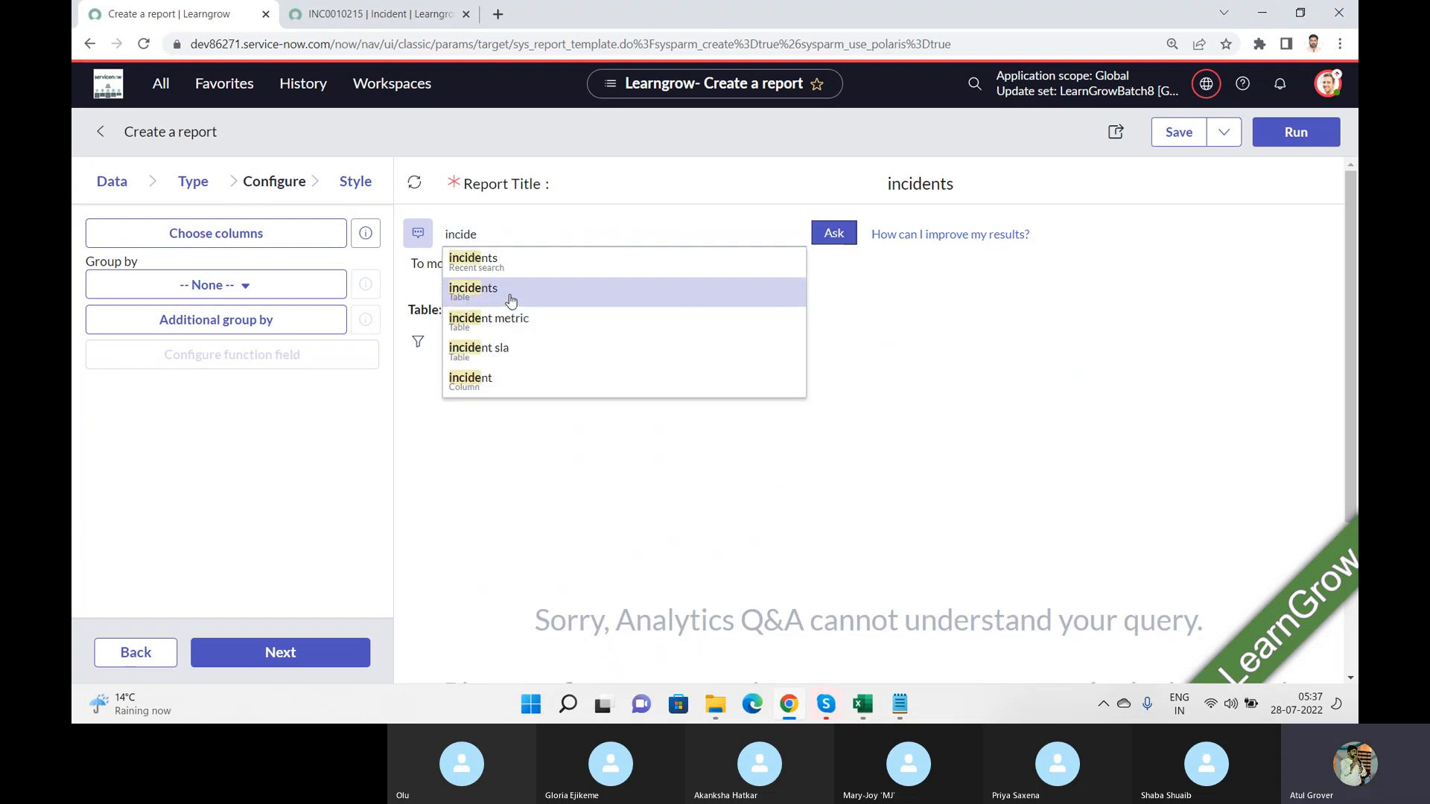
{"action": "left_click", "coordinate": [832, 234]}
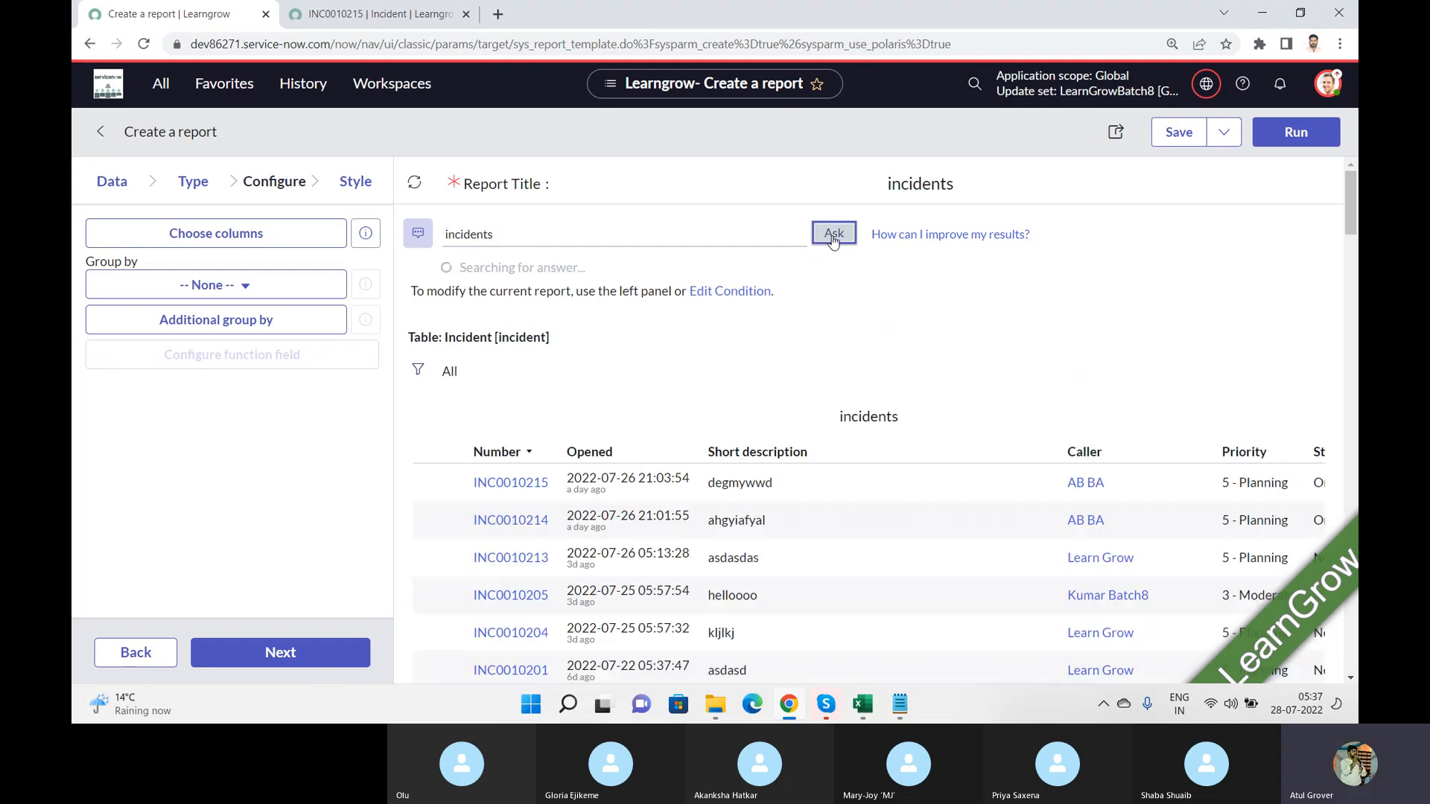
Step: Try to filter the incidents report by asking Analytics Q&A "short description contains Wec"
{"action": "left_click", "coordinate": [571, 234]}
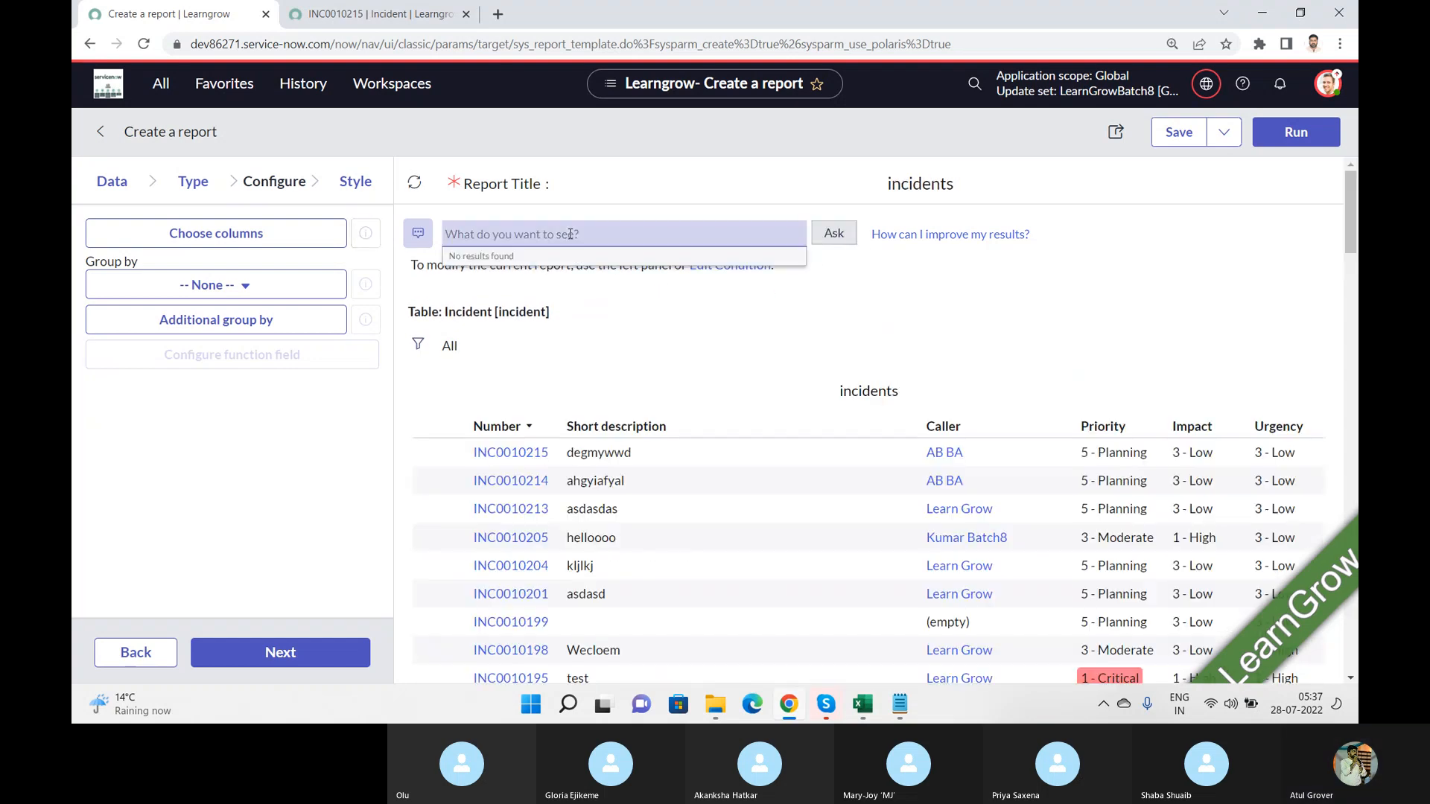
{"action": "type", "text": "short"}
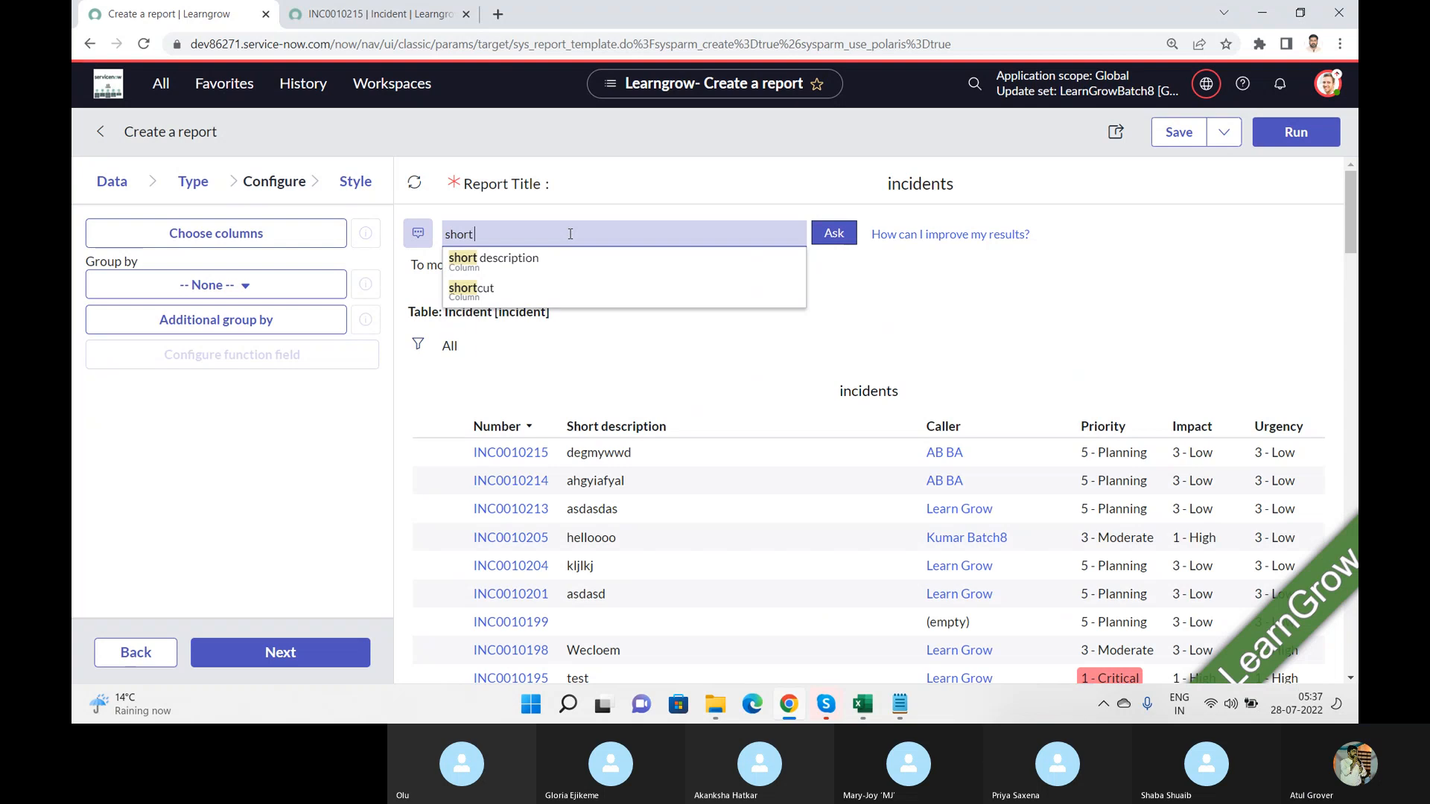
{"action": "left_click", "coordinate": [530, 257]}
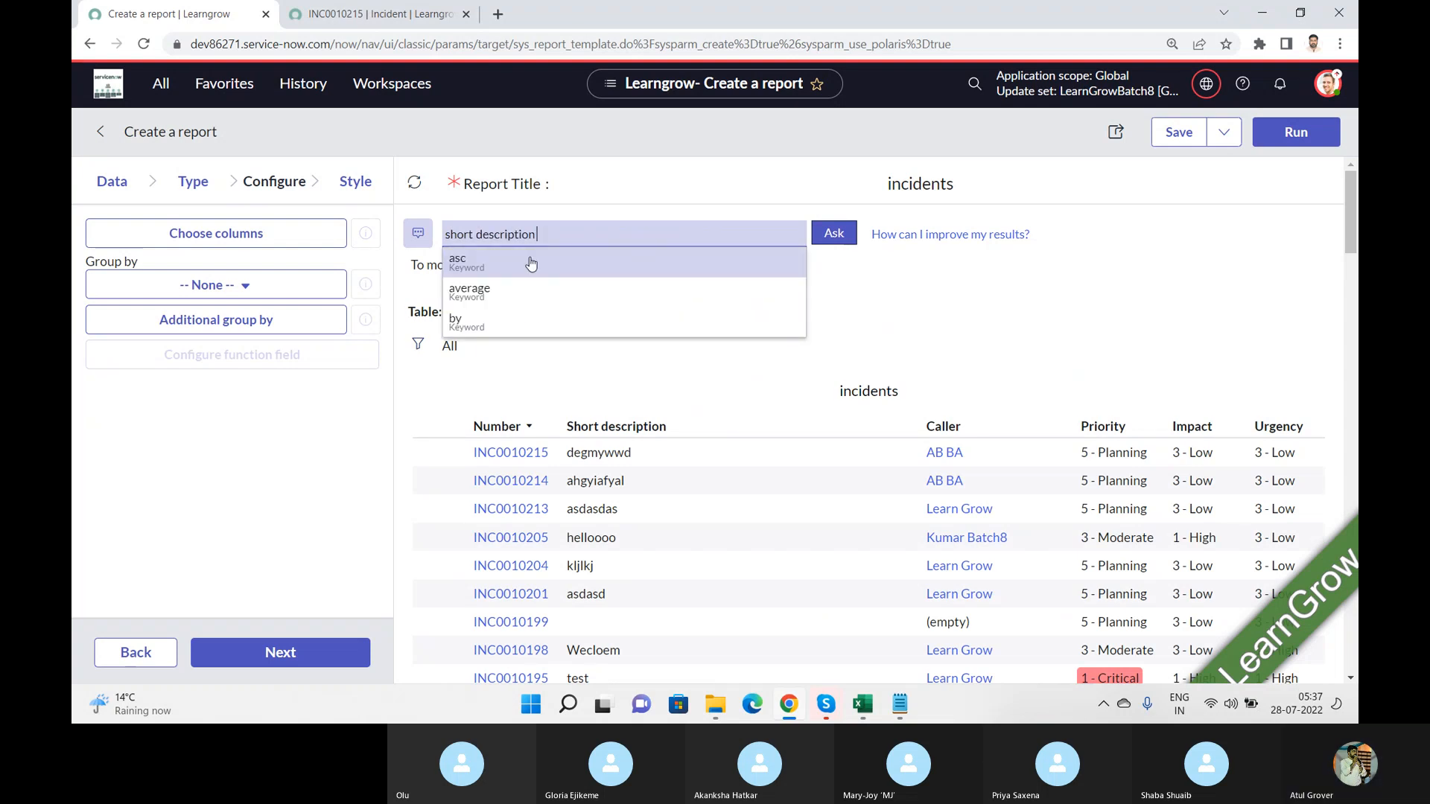
{"action": "key", "text": "Down"}
{"action": "key", "text": "Down"}
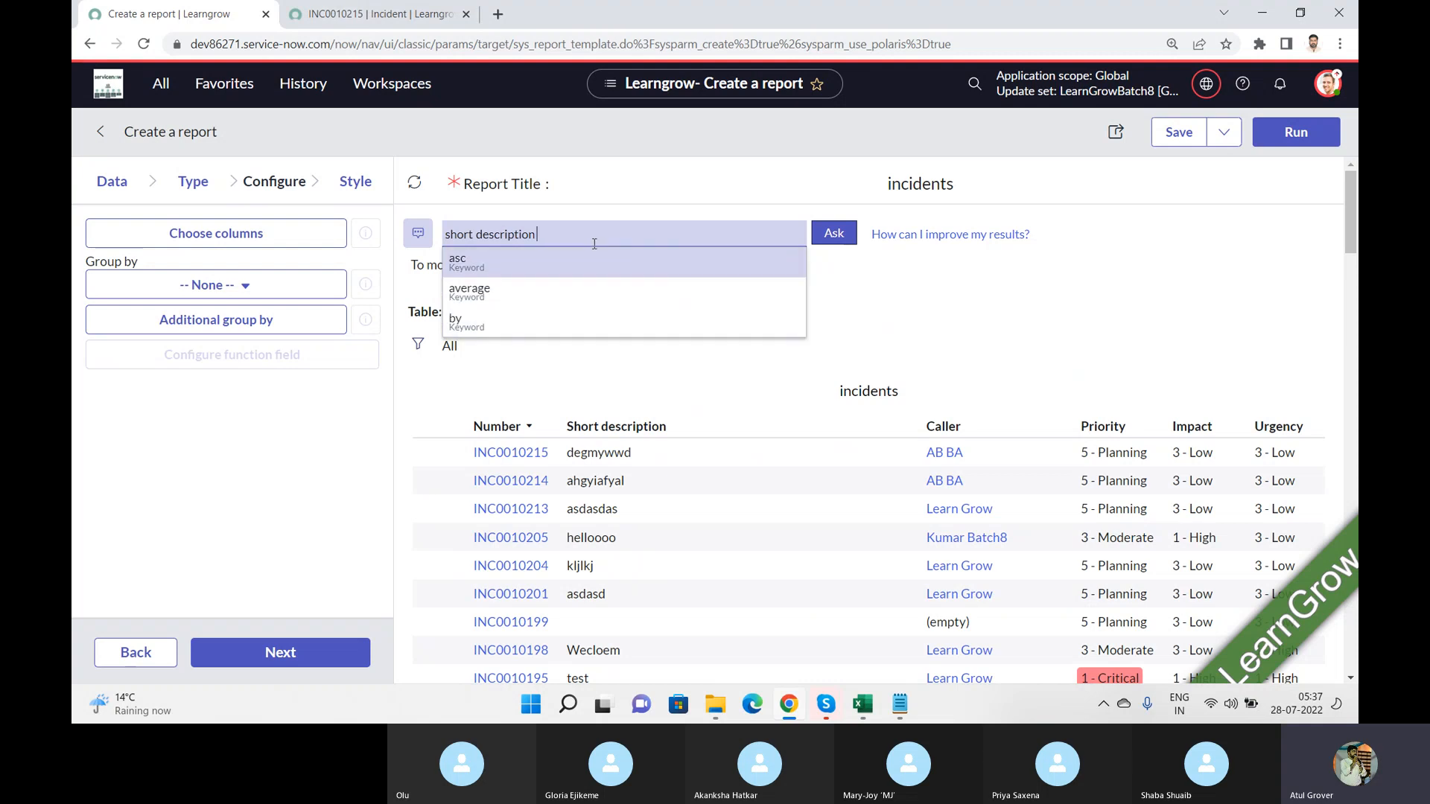
{"action": "type", "text": "contains"}
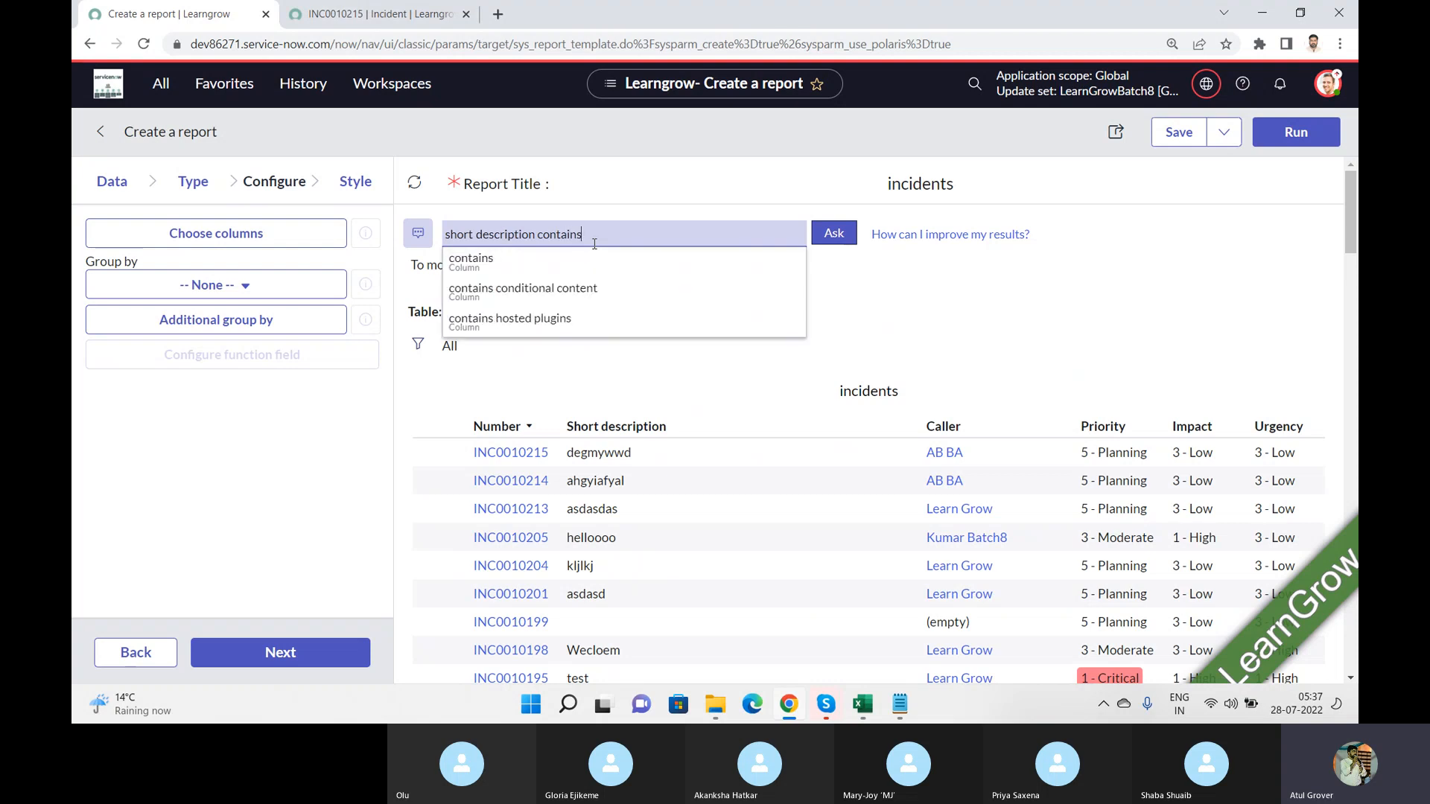
{"action": "left_click", "coordinate": [493, 258]}
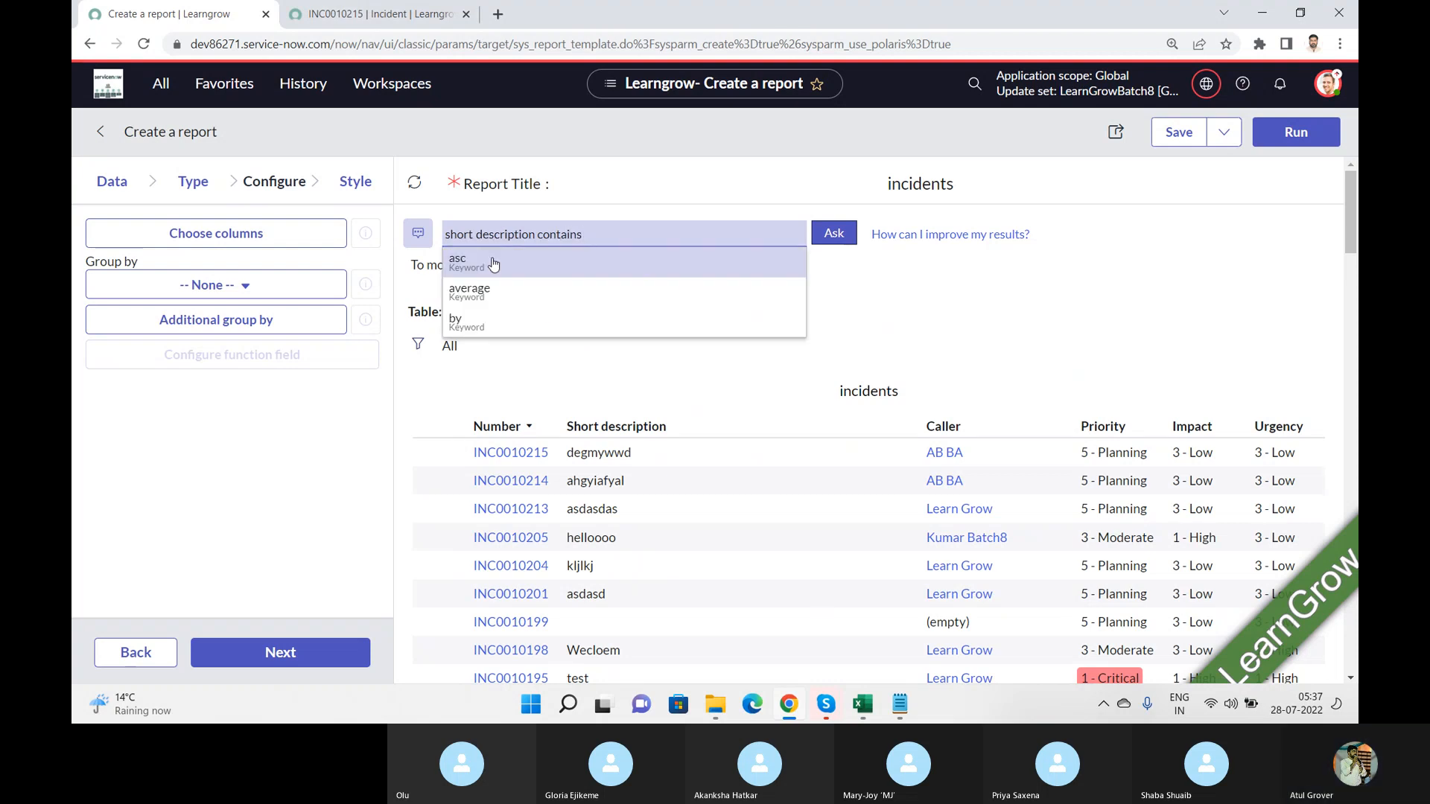
{"action": "type", "text": "Wec"}
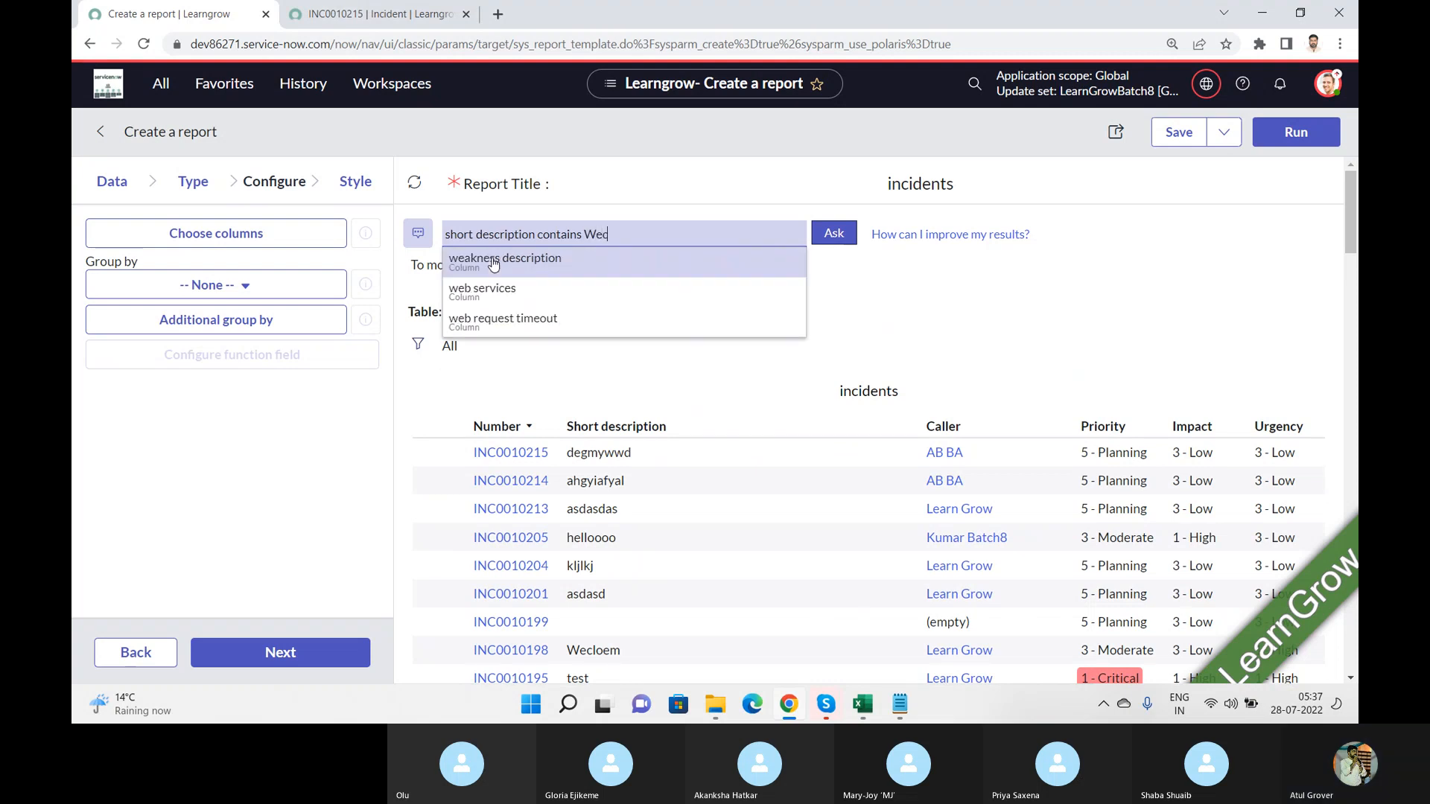
{"action": "left_click", "coordinate": [850, 234]}
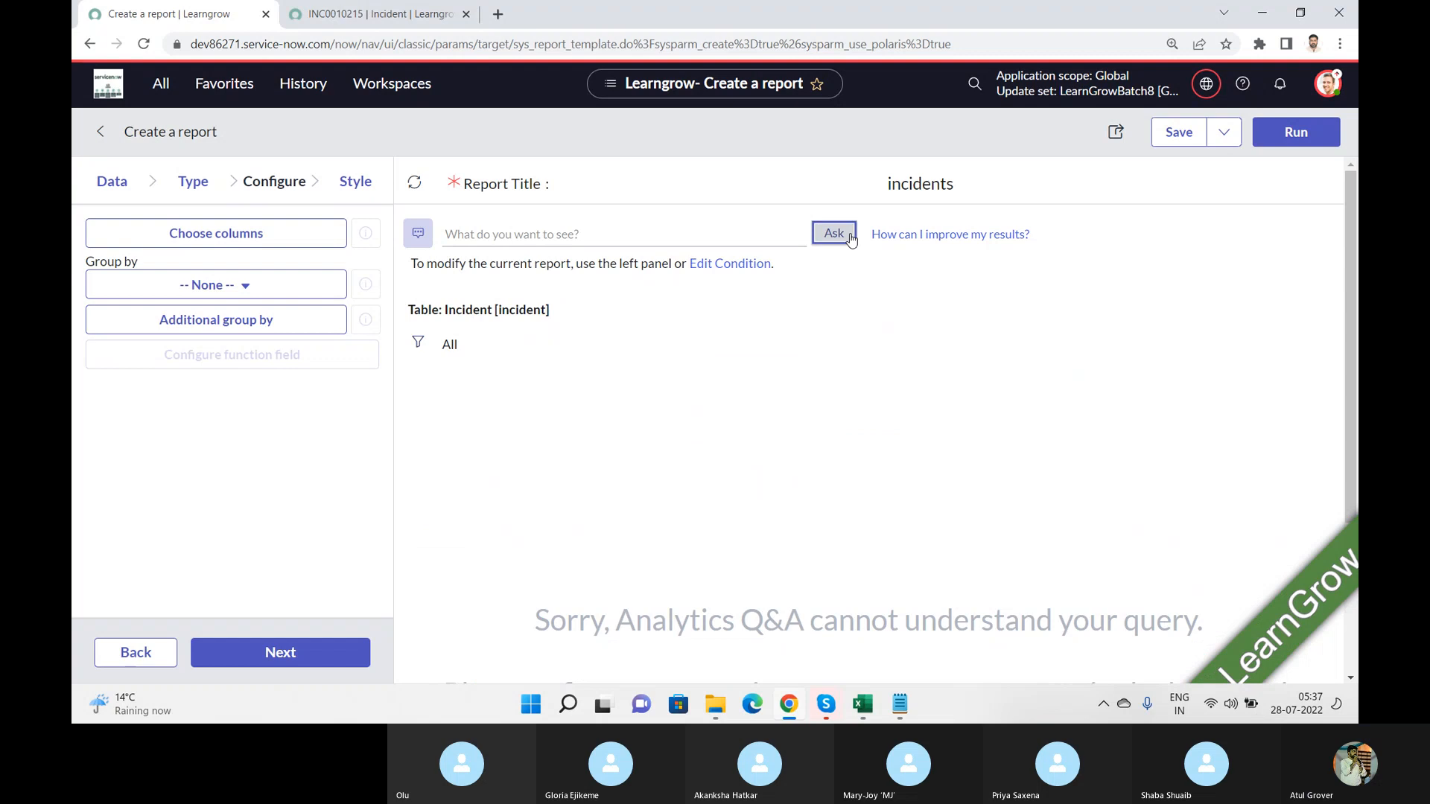
Step: Check the tips for improving Analytics Q&A results and close them
{"action": "left_click", "coordinate": [624, 233]}
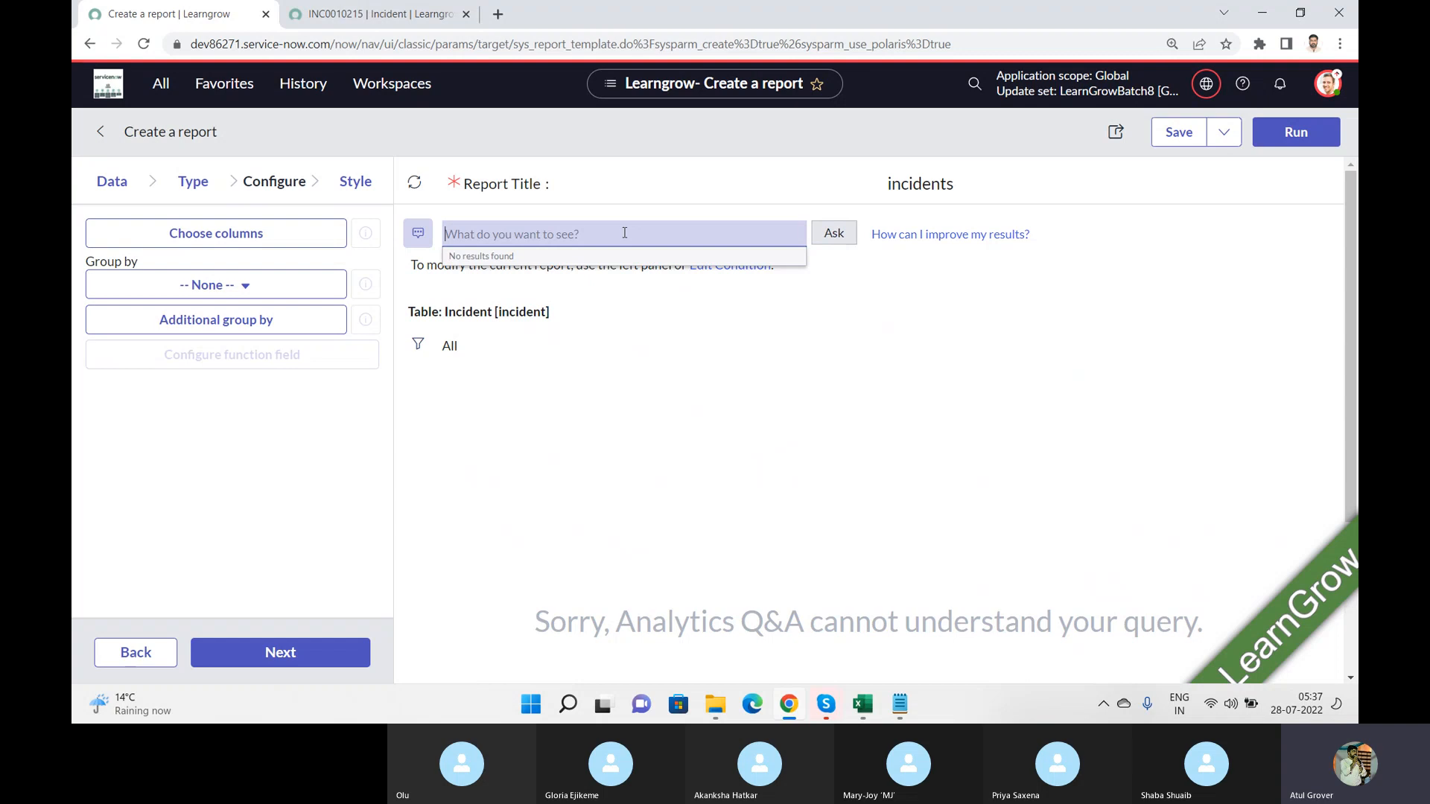
{"action": "left_click", "coordinate": [944, 235]}
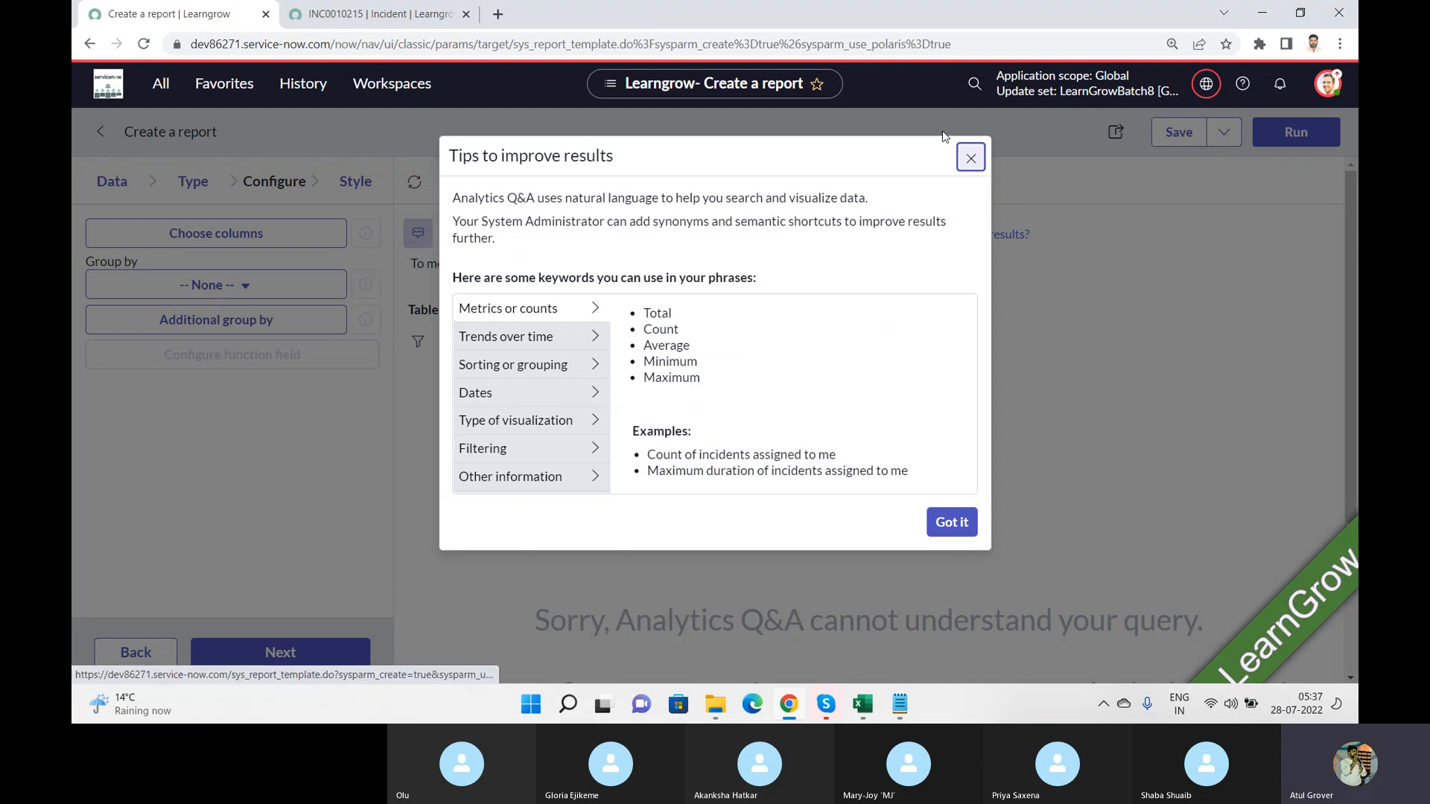
{"action": "left_click", "coordinate": [970, 158]}
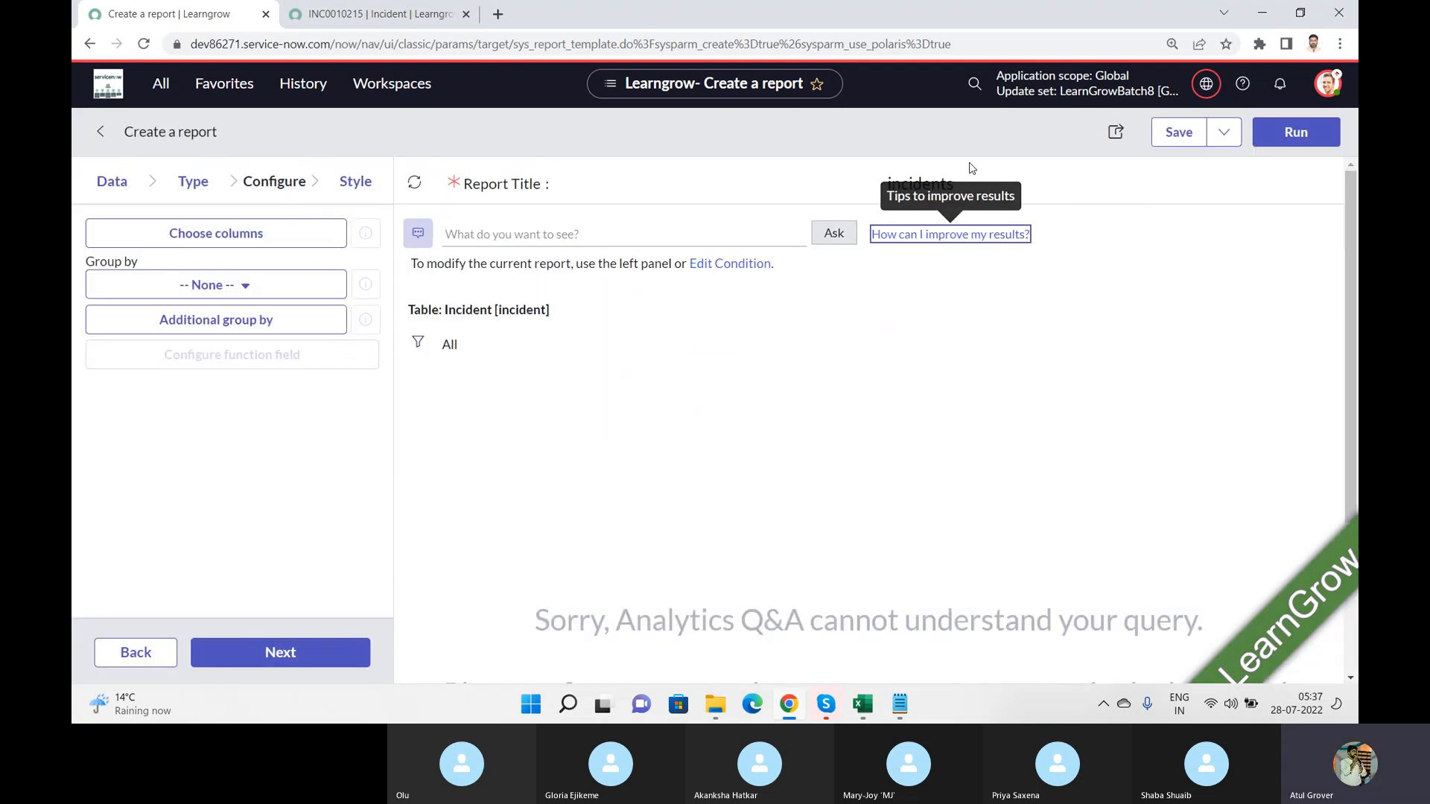
Step: Leave the incidents report, discarding its unsaved changes, and start creating a new report
{"action": "left_click", "coordinate": [597, 235]}
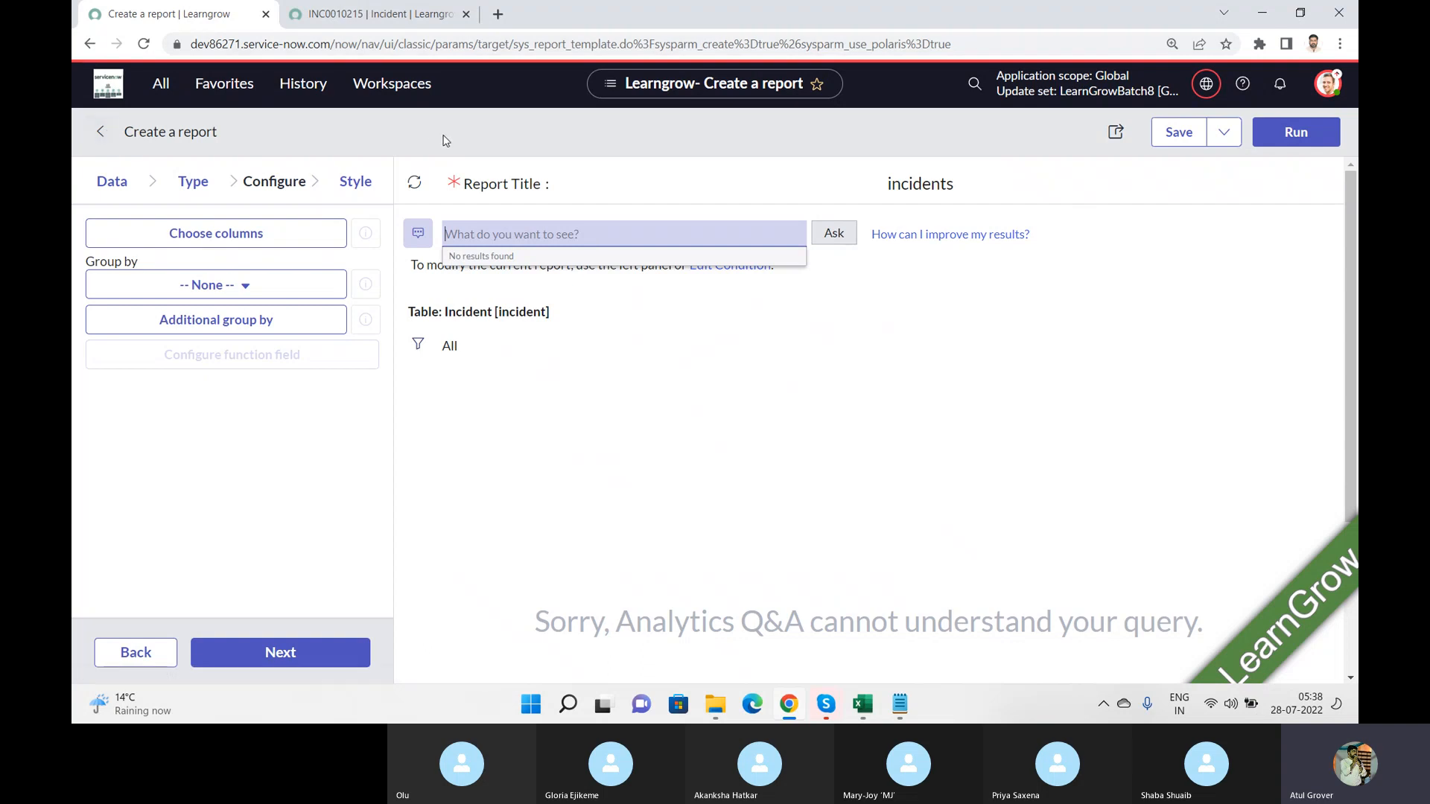
{"action": "left_click", "coordinate": [97, 130]}
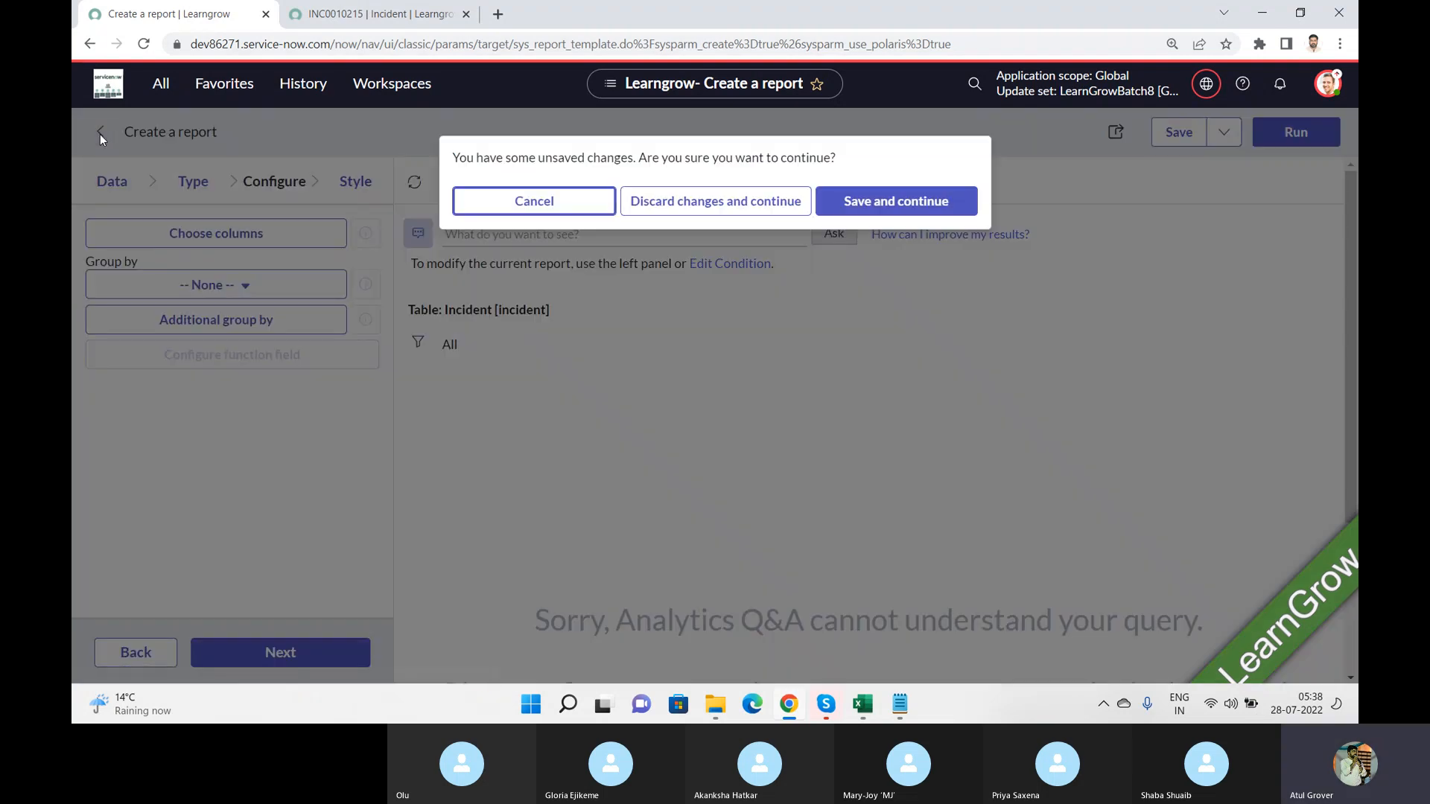
{"action": "left_click", "coordinate": [720, 203]}
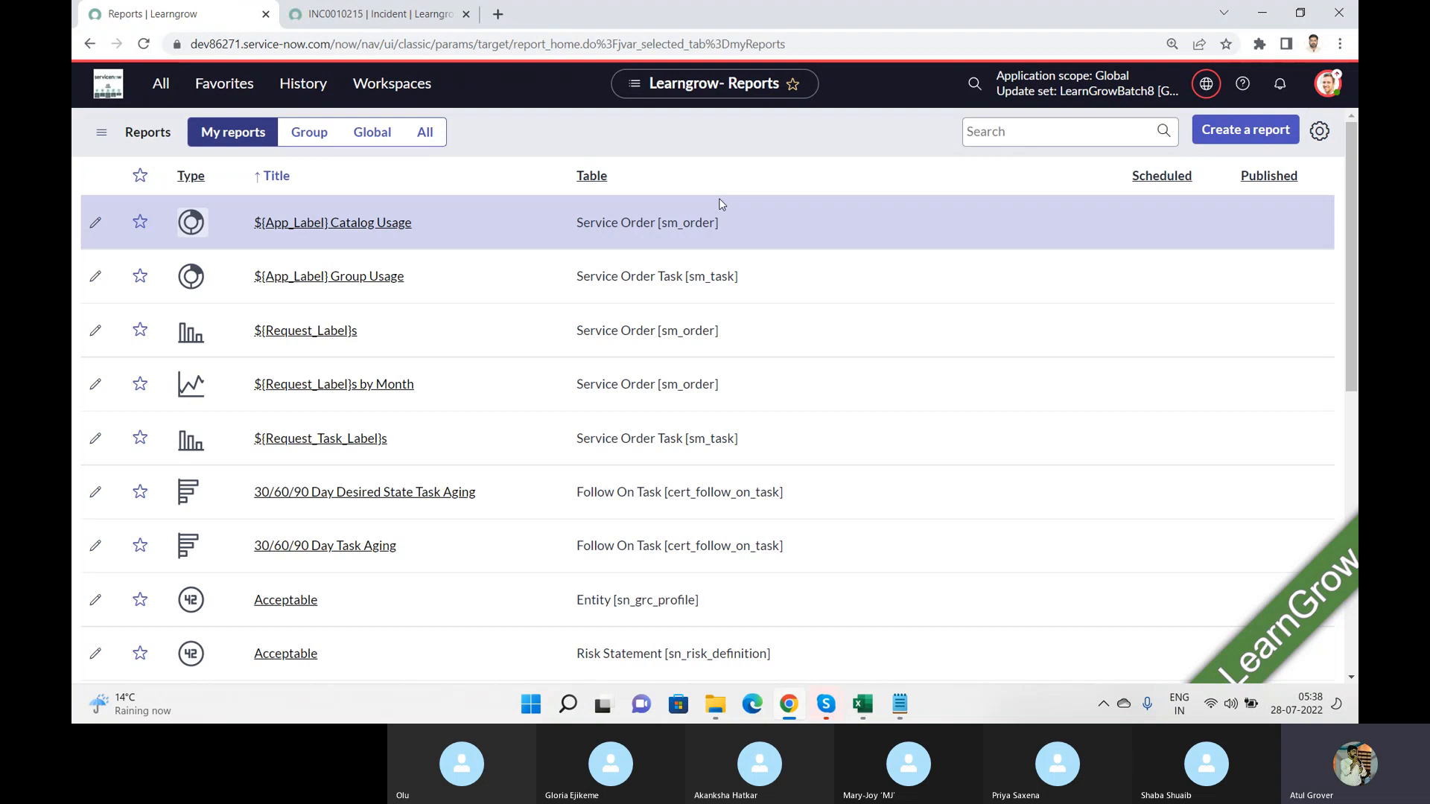
{"action": "left_click", "coordinate": [1237, 128]}
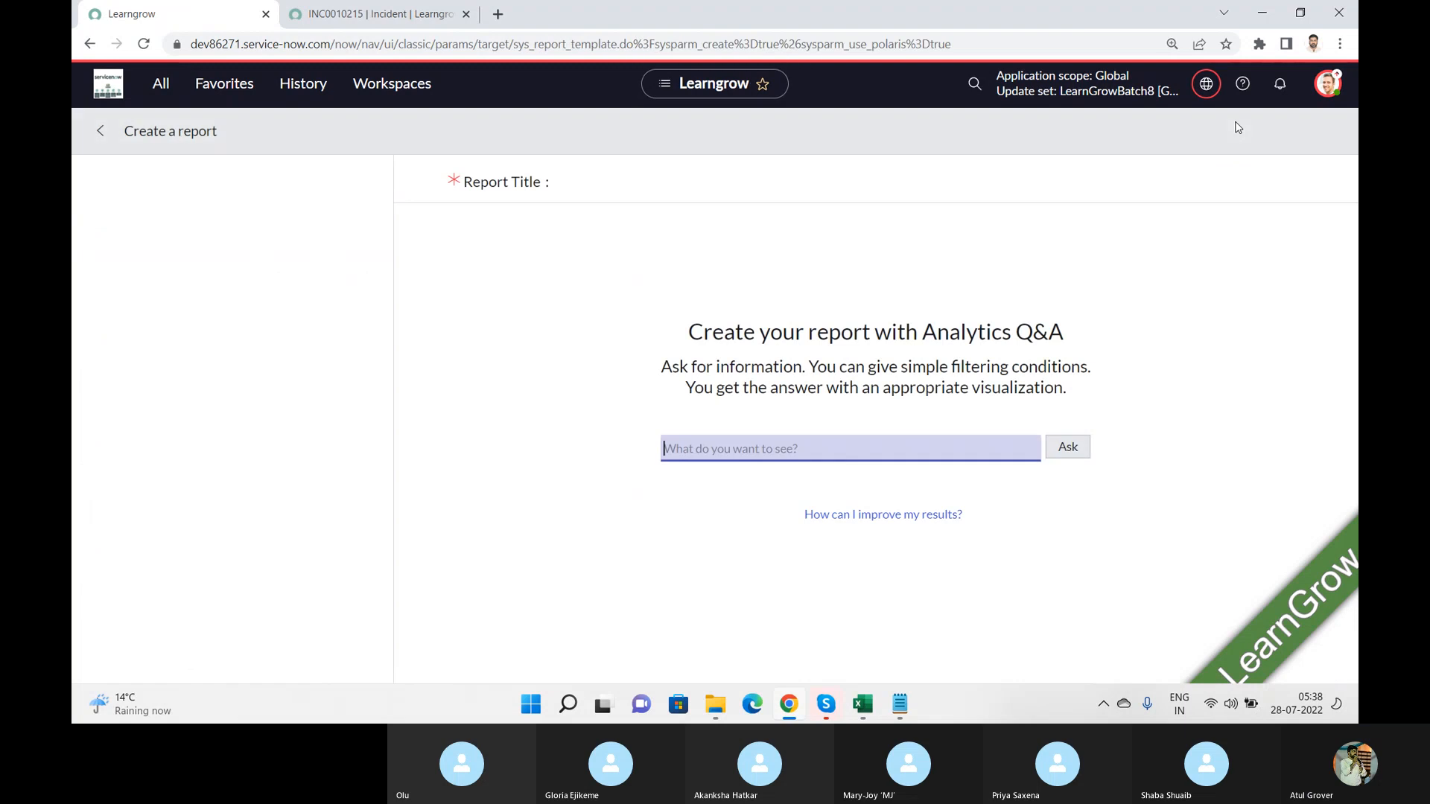
Step: Name the new report "LNG Report" and set its source type to Table
{"action": "left_click", "coordinate": [166, 265]}
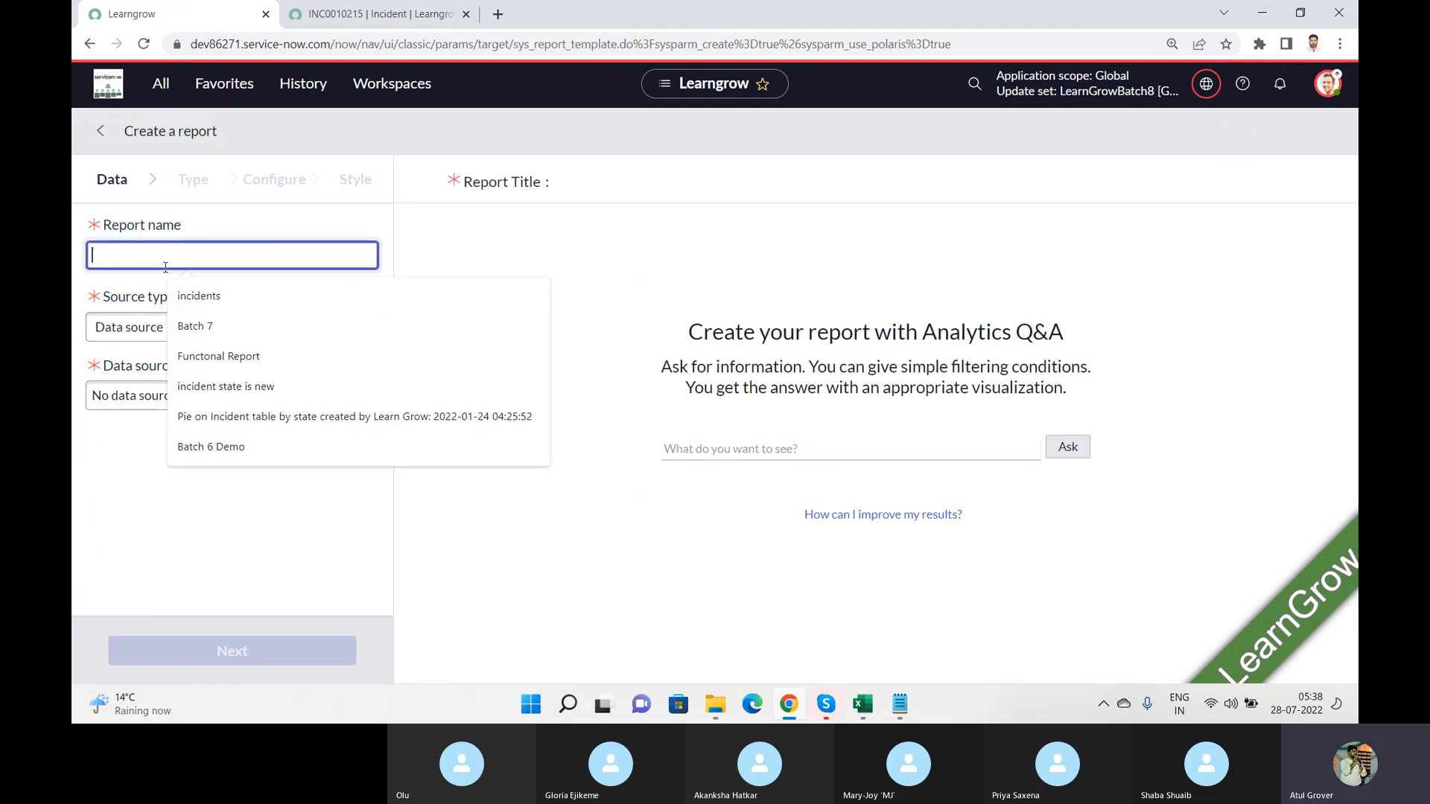
{"action": "type", "text": "LNG Re"}
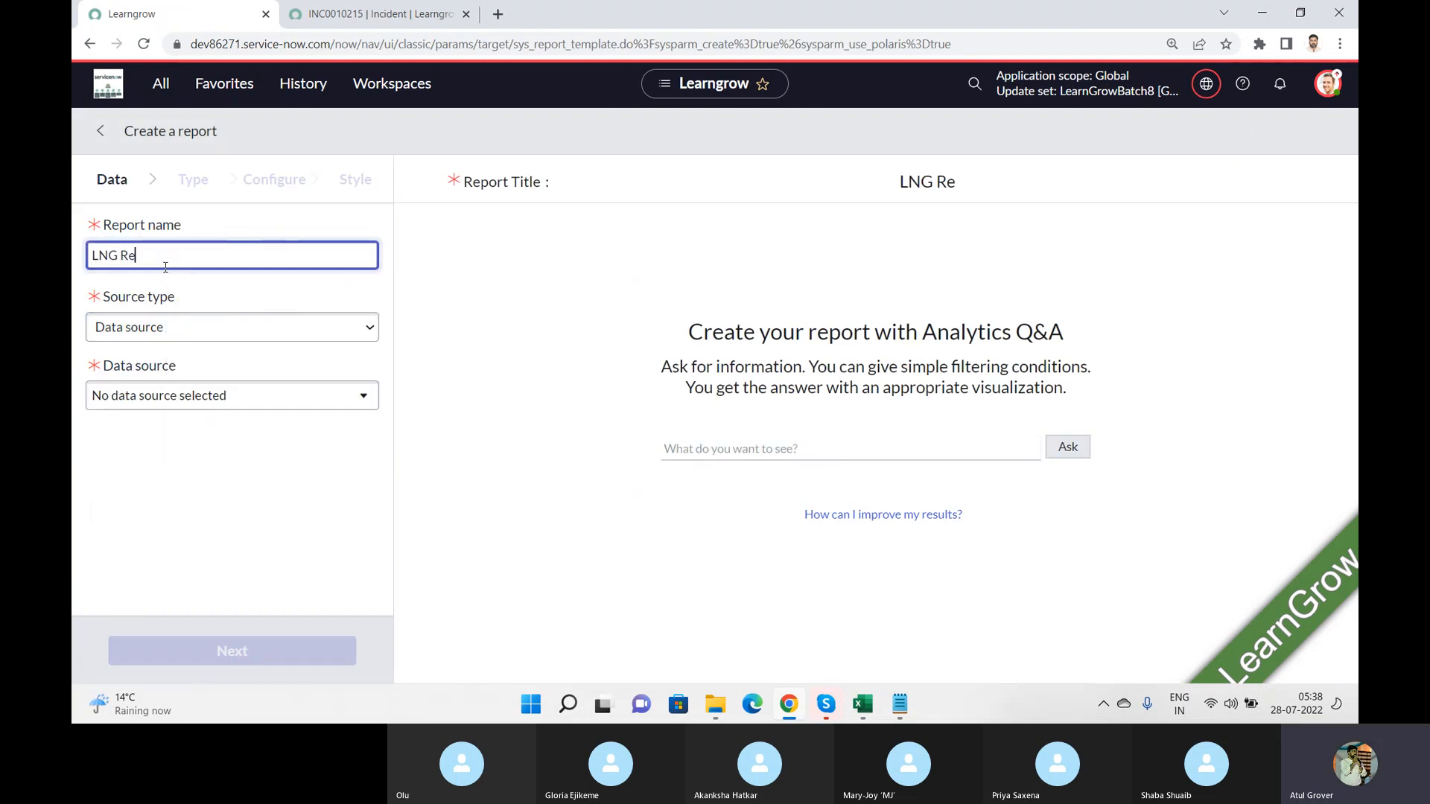
{"action": "type", "text": "port"}
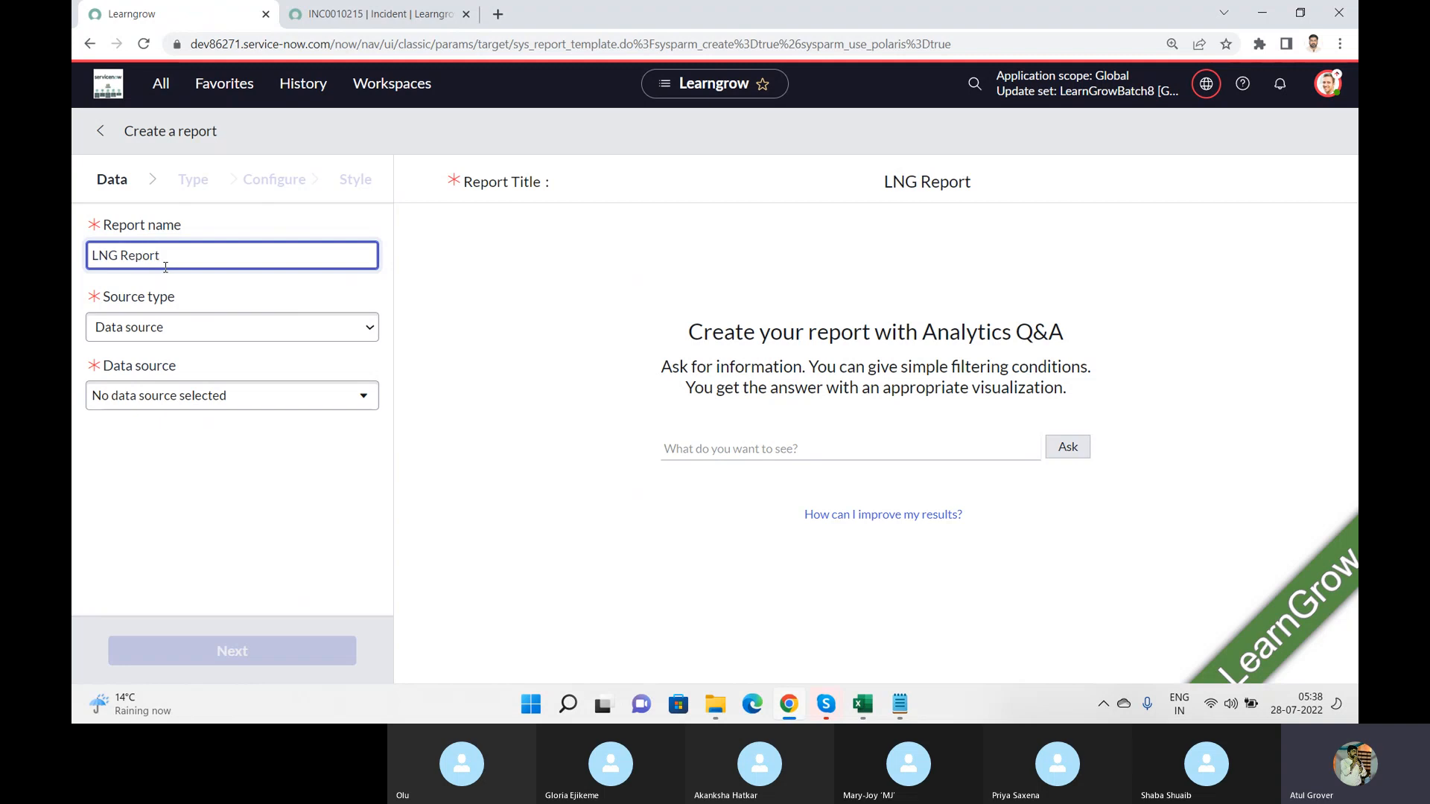
{"action": "left_click", "coordinate": [189, 327]}
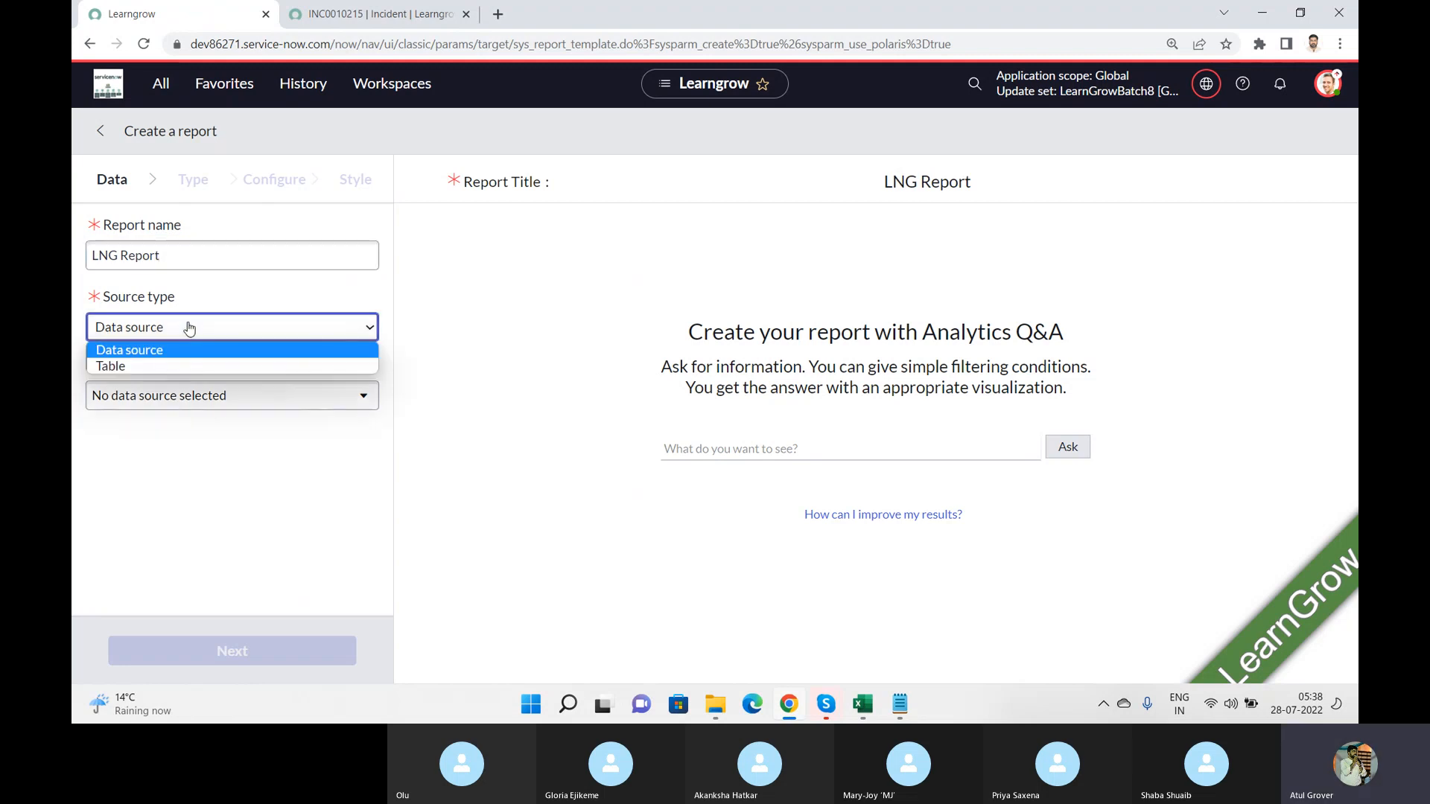
{"action": "left_click", "coordinate": [160, 365]}
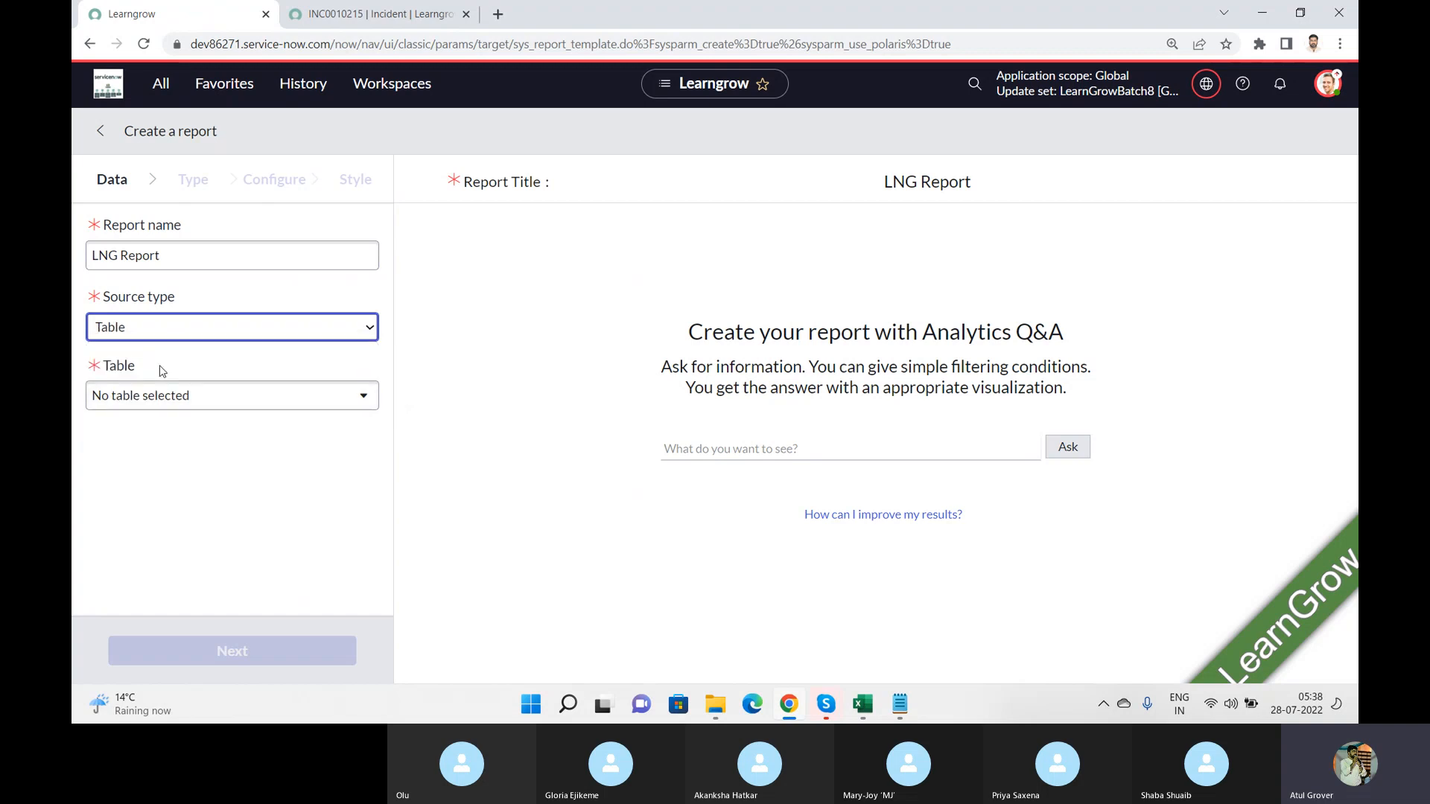
Step: Find and select Incident [incident] as the report's table
{"action": "left_click", "coordinate": [214, 396]}
{"action": "type", "text": "in"}
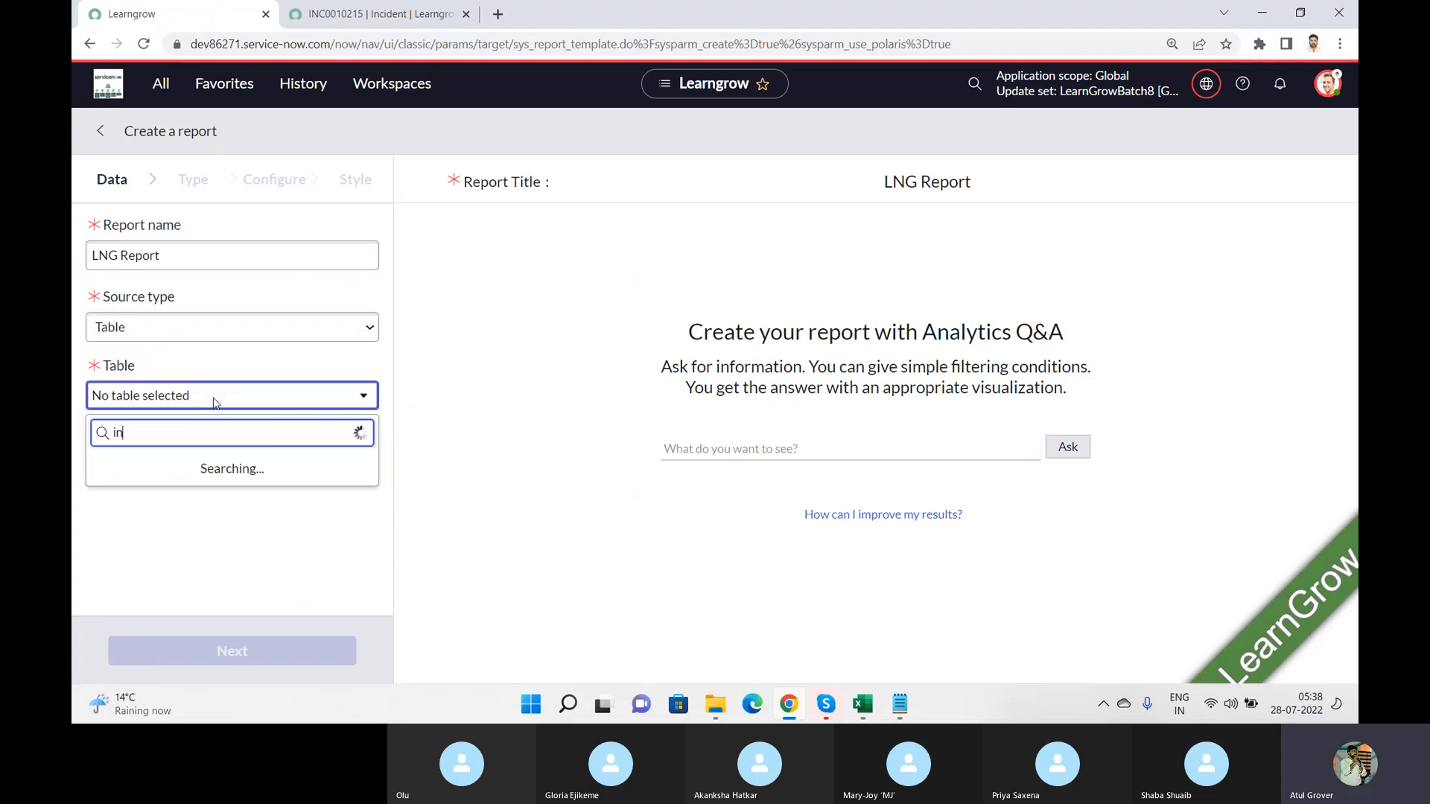
{"action": "type", "text": "cidnet"}
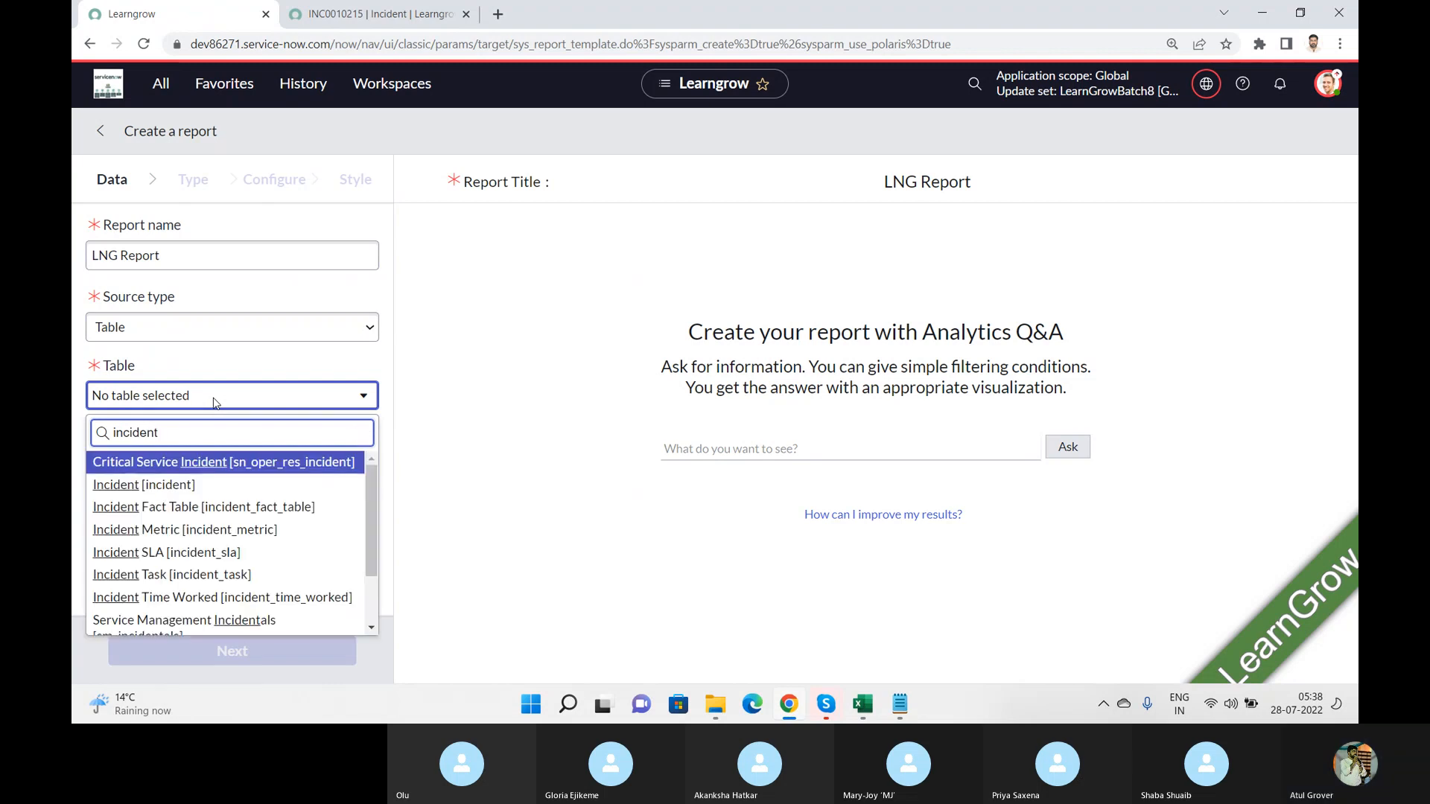
{"action": "left_click", "coordinate": [147, 484]}
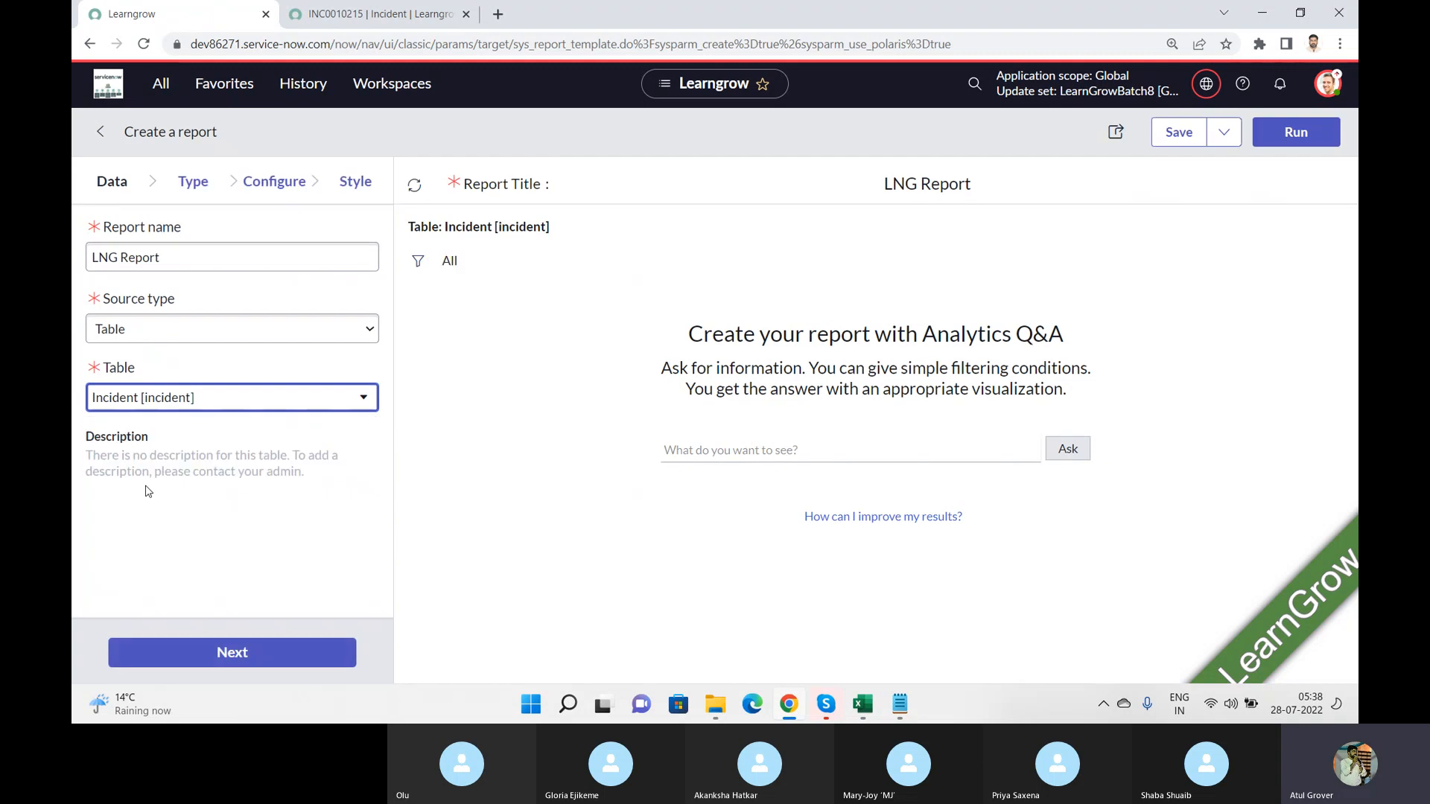
Step: Select Multi-level pivot table as the report's visualization type
{"action": "left_click", "coordinate": [192, 198]}
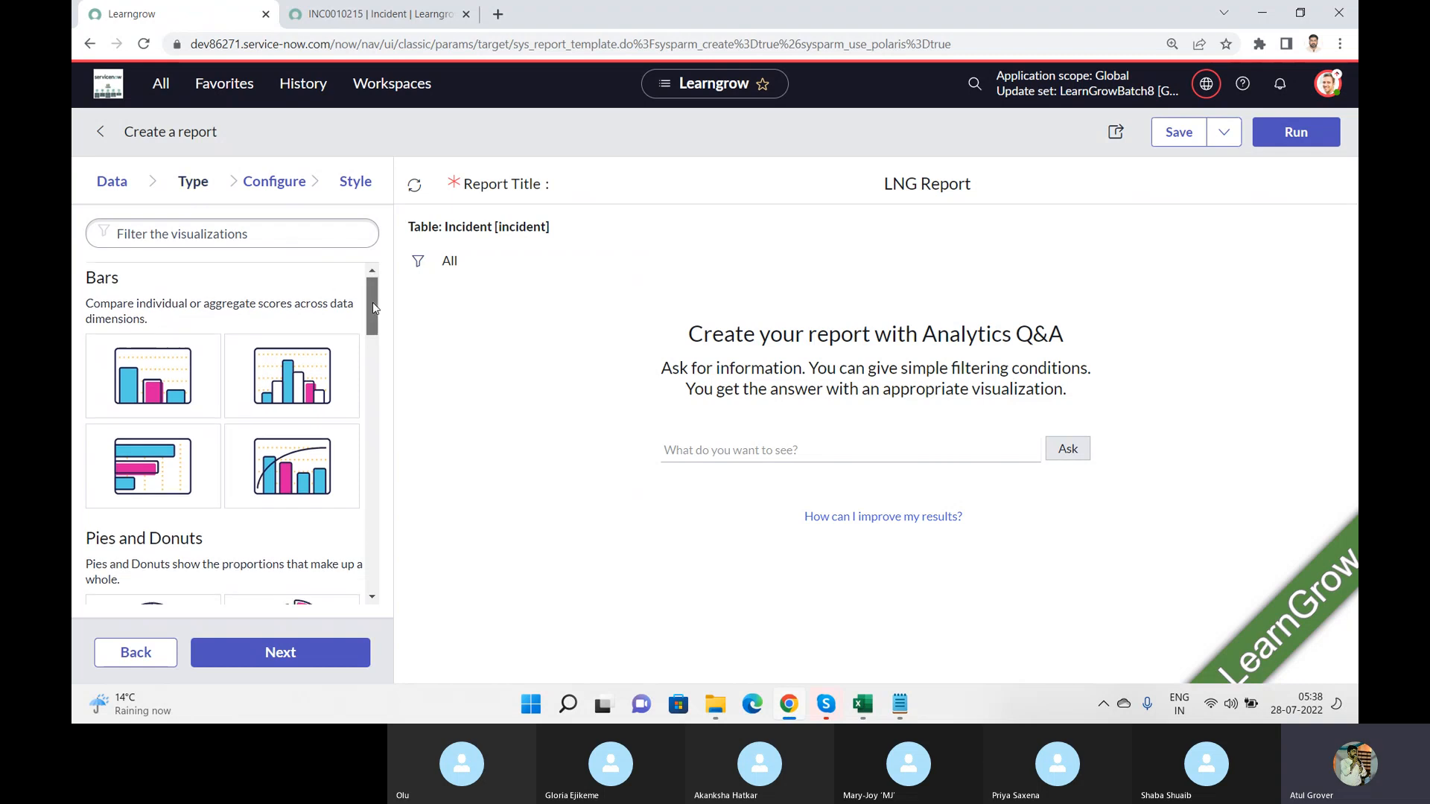
{"action": "left_click_drag", "start_coordinate": [370, 304], "coordinate": [377, 447]}
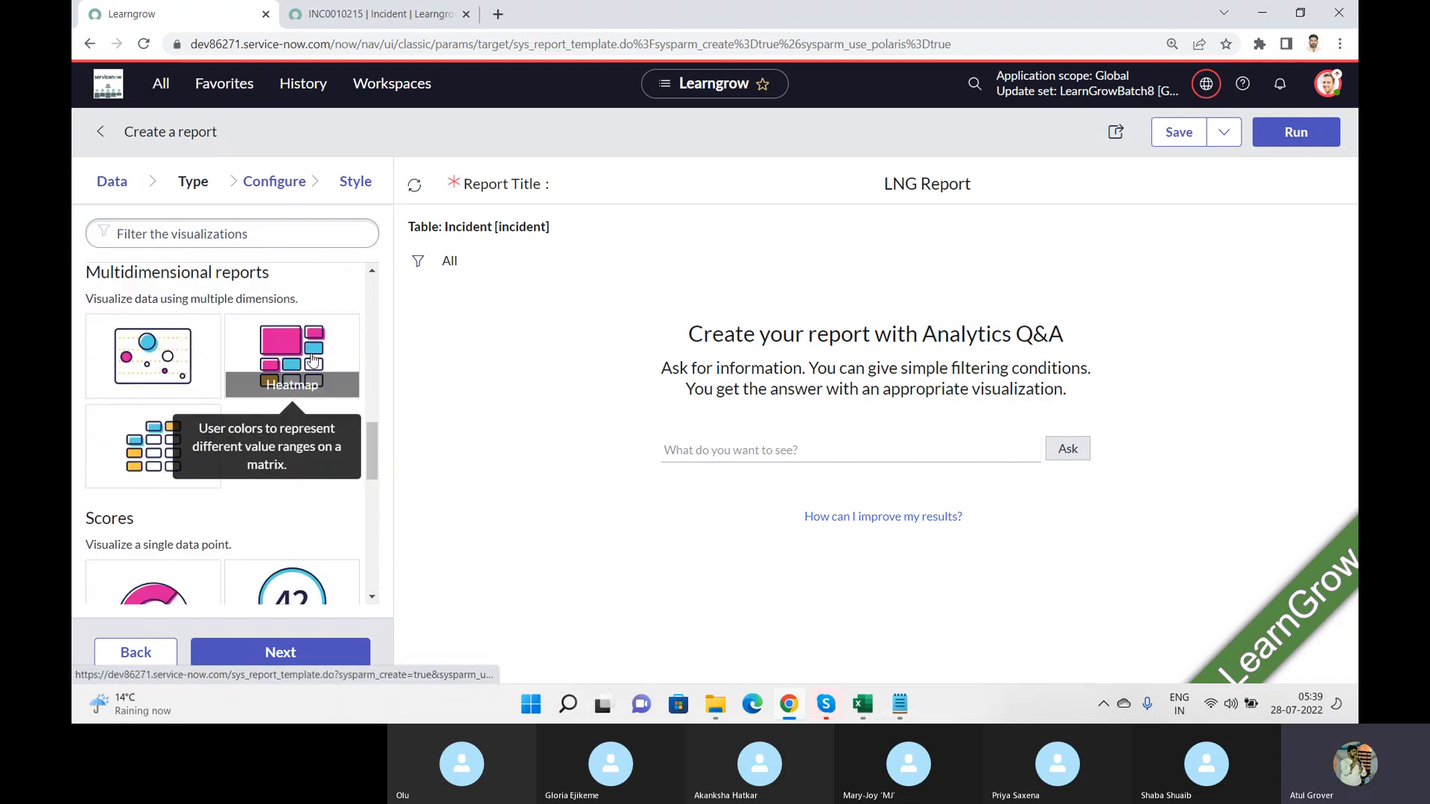
{"action": "left_click", "coordinate": [125, 446]}
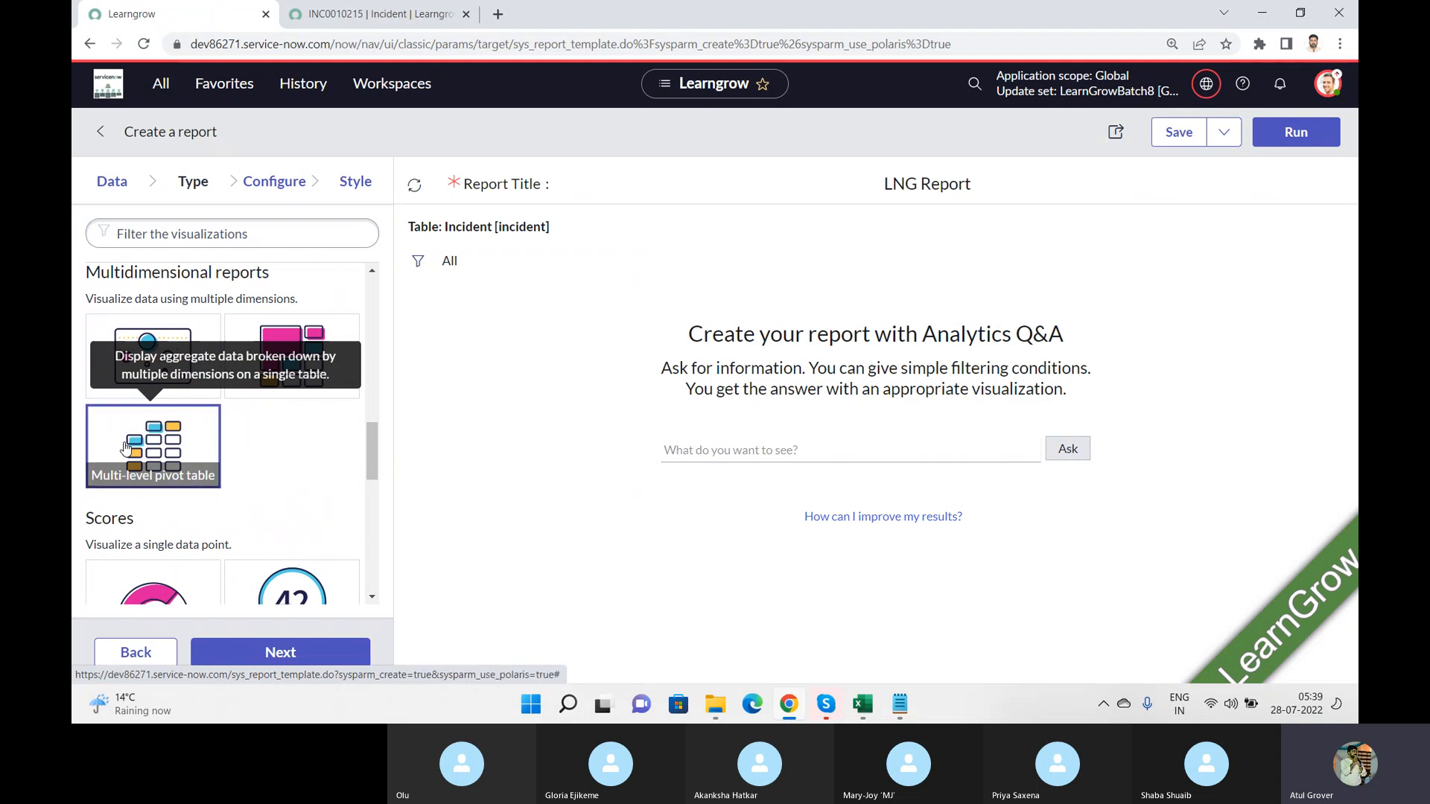
Step: Switch to the Training_Master workbook in Excel and insert a PivotTable of the whole Attendance sheet on a new worksheet
{"action": "left_click", "coordinate": [860, 706]}
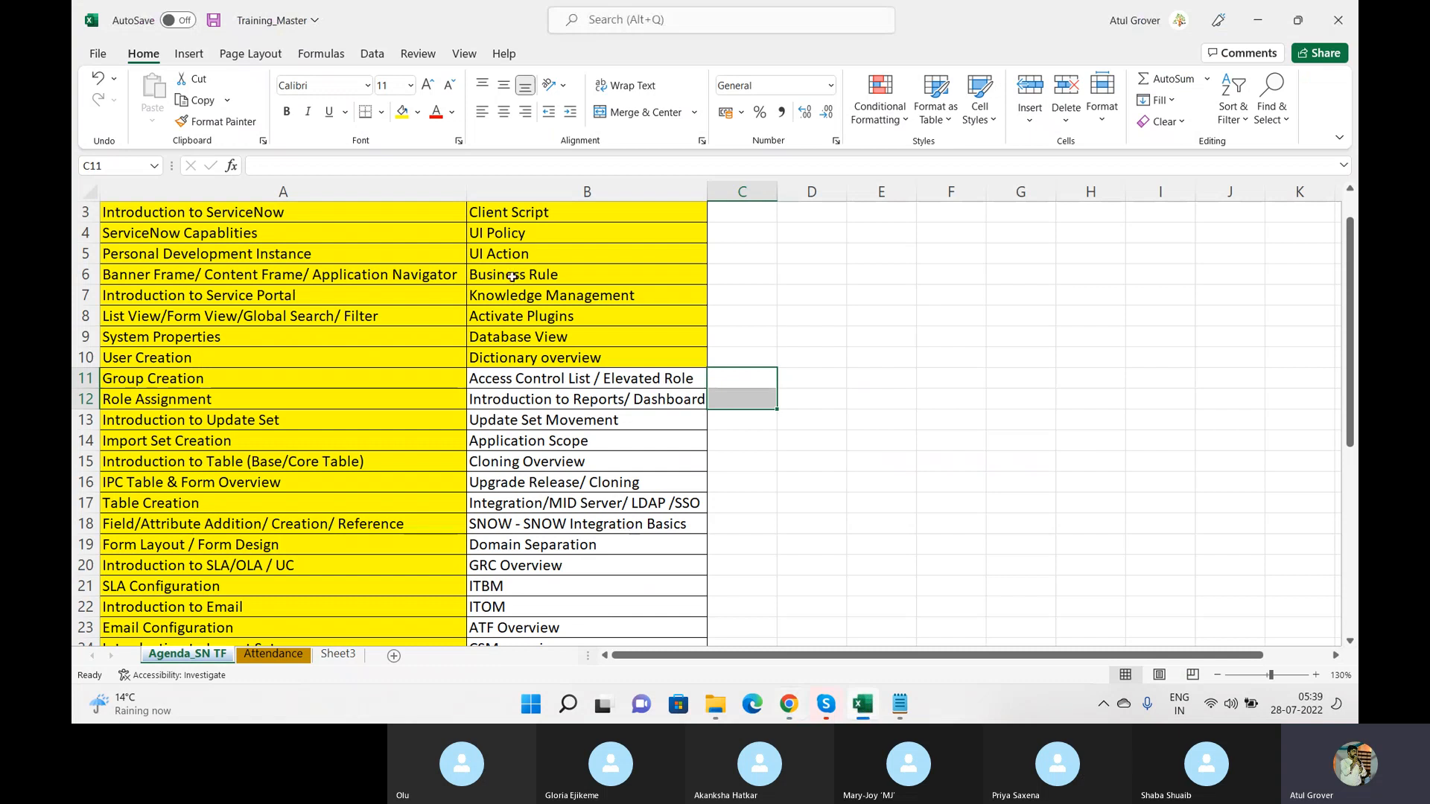
{"action": "left_click", "coordinate": [274, 654]}
{"action": "left_click", "coordinate": [88, 190]}
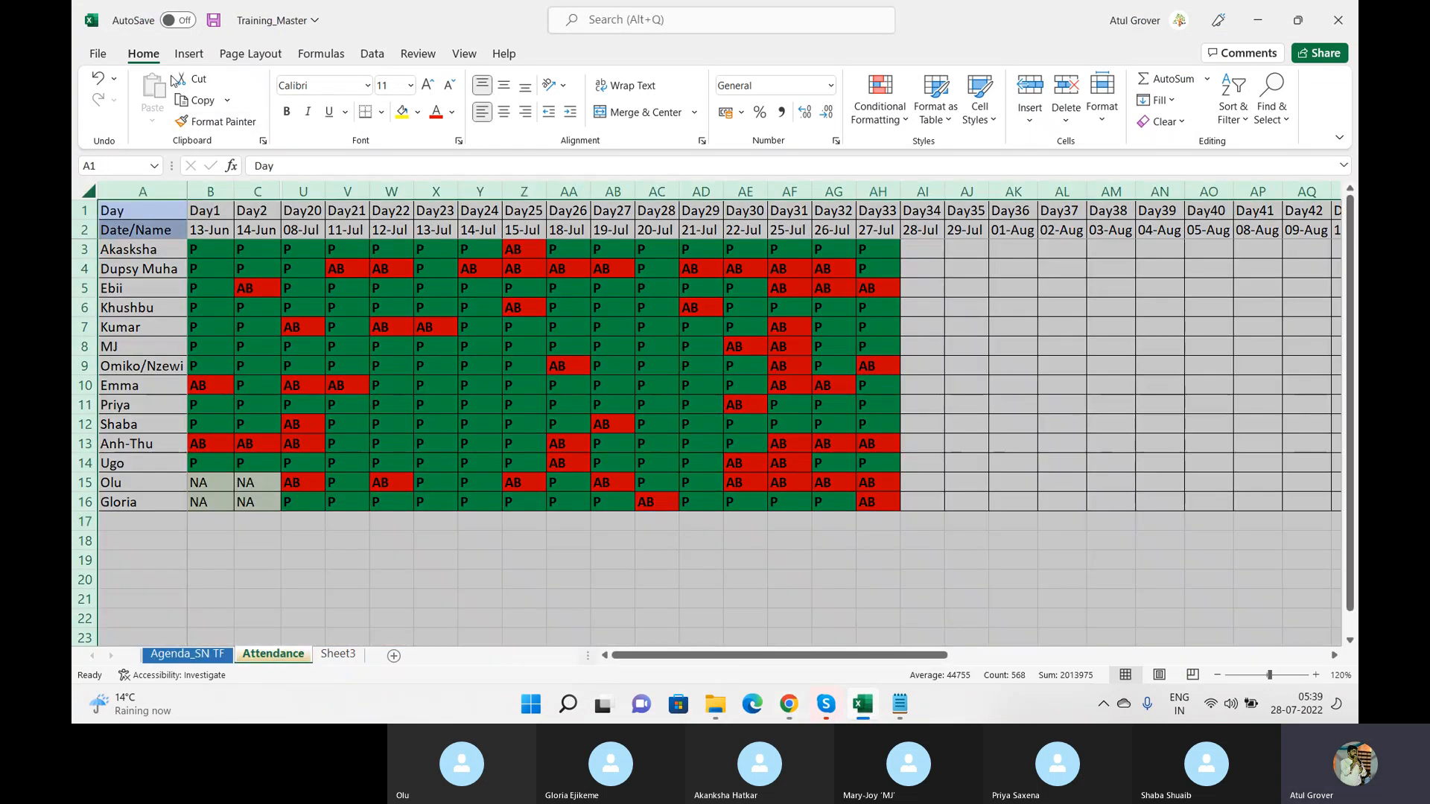
{"action": "left_click", "coordinate": [182, 58]}
{"action": "left_click", "coordinate": [111, 112]}
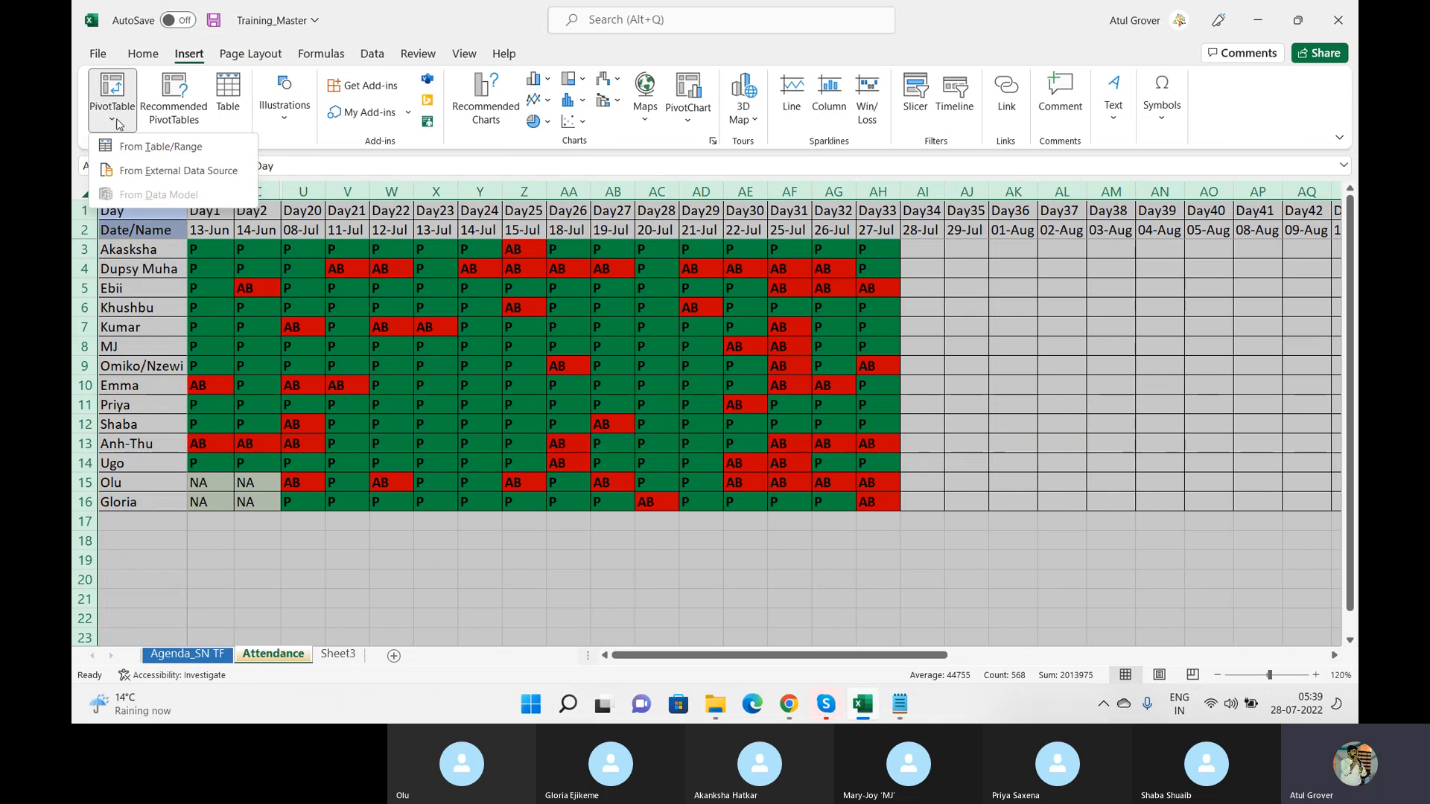
{"action": "left_click", "coordinate": [128, 153]}
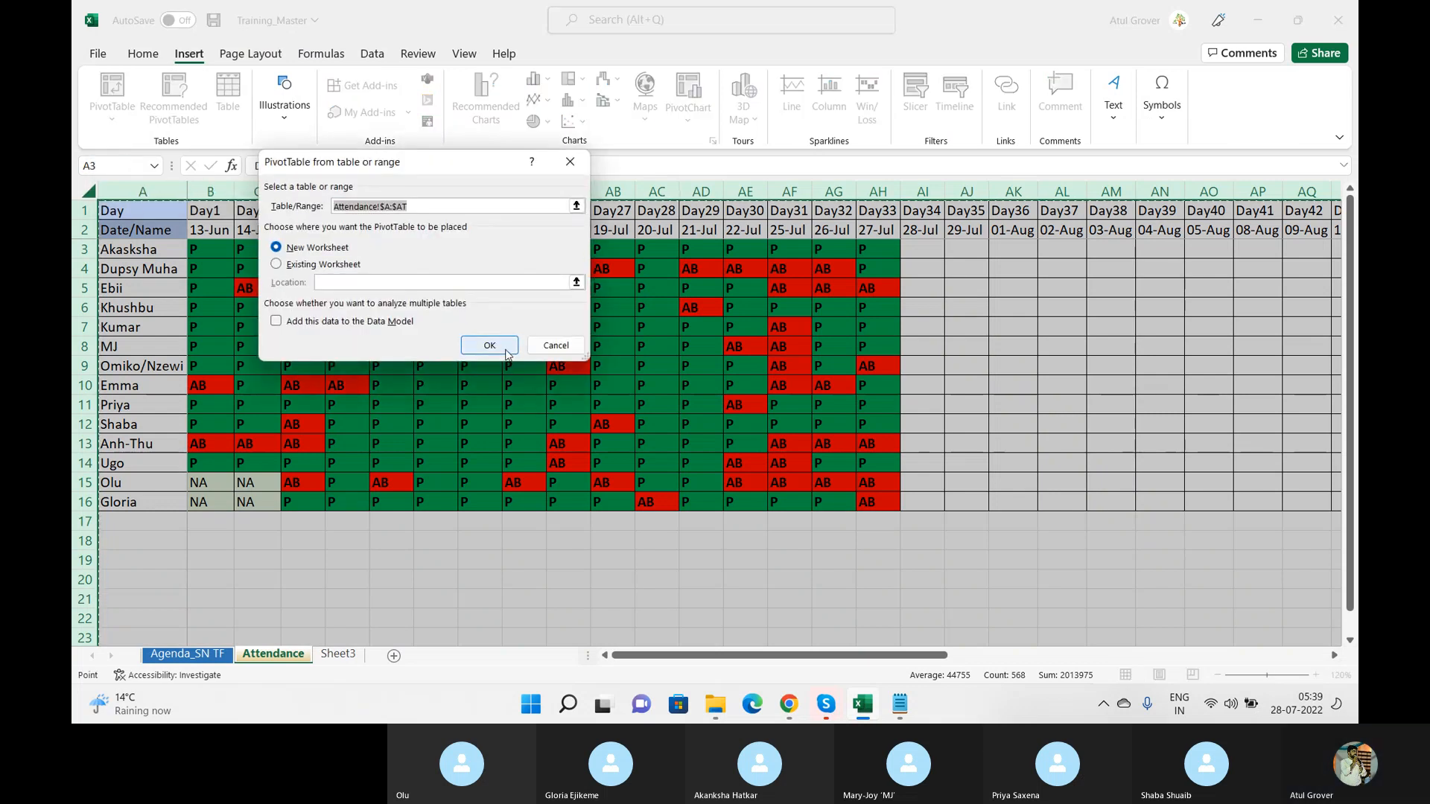
{"action": "left_click", "coordinate": [482, 339]}
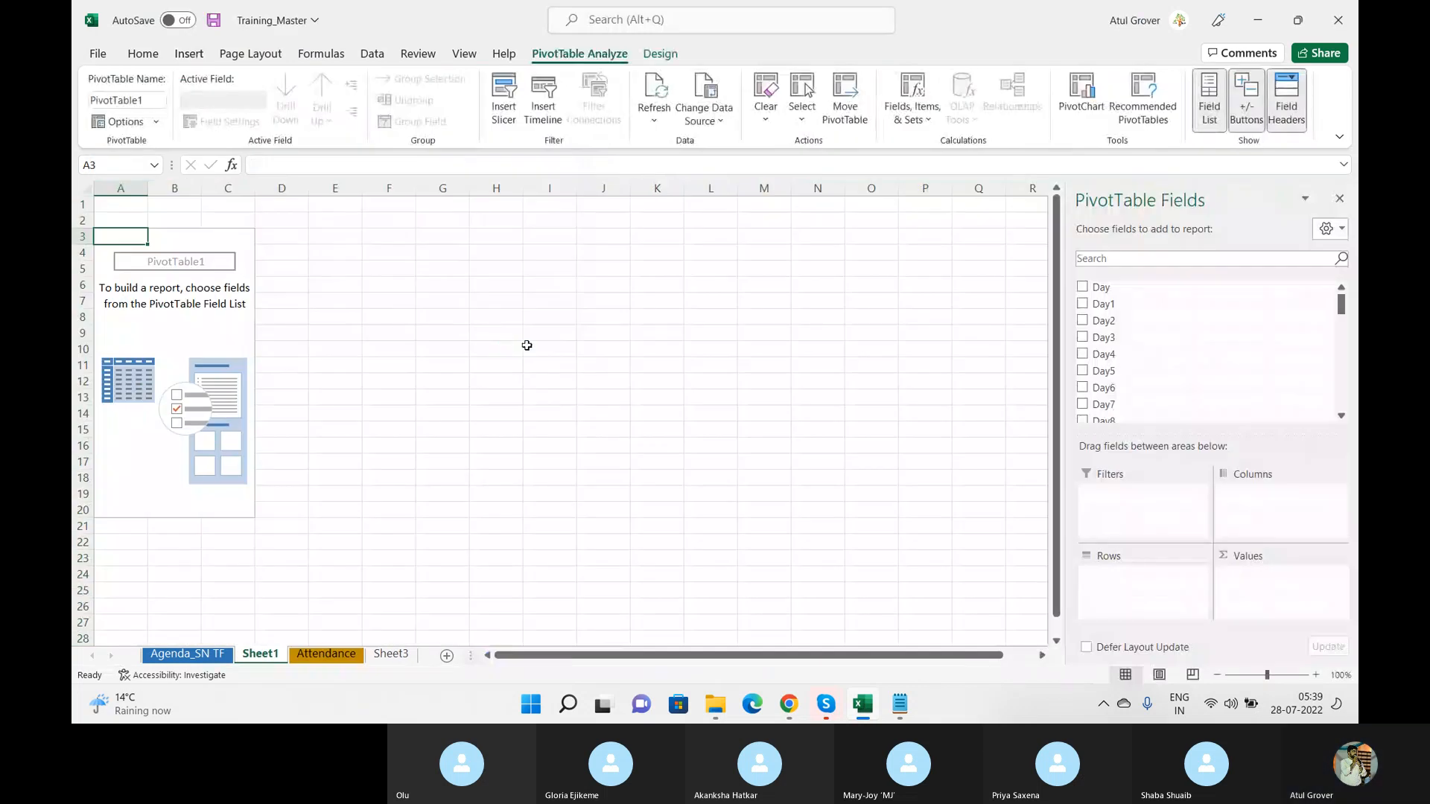
Step: Build the PivotTable with Day as rows, Day3 as columns and the count of Day1 as values
{"action": "left_click", "coordinate": [1083, 288]}
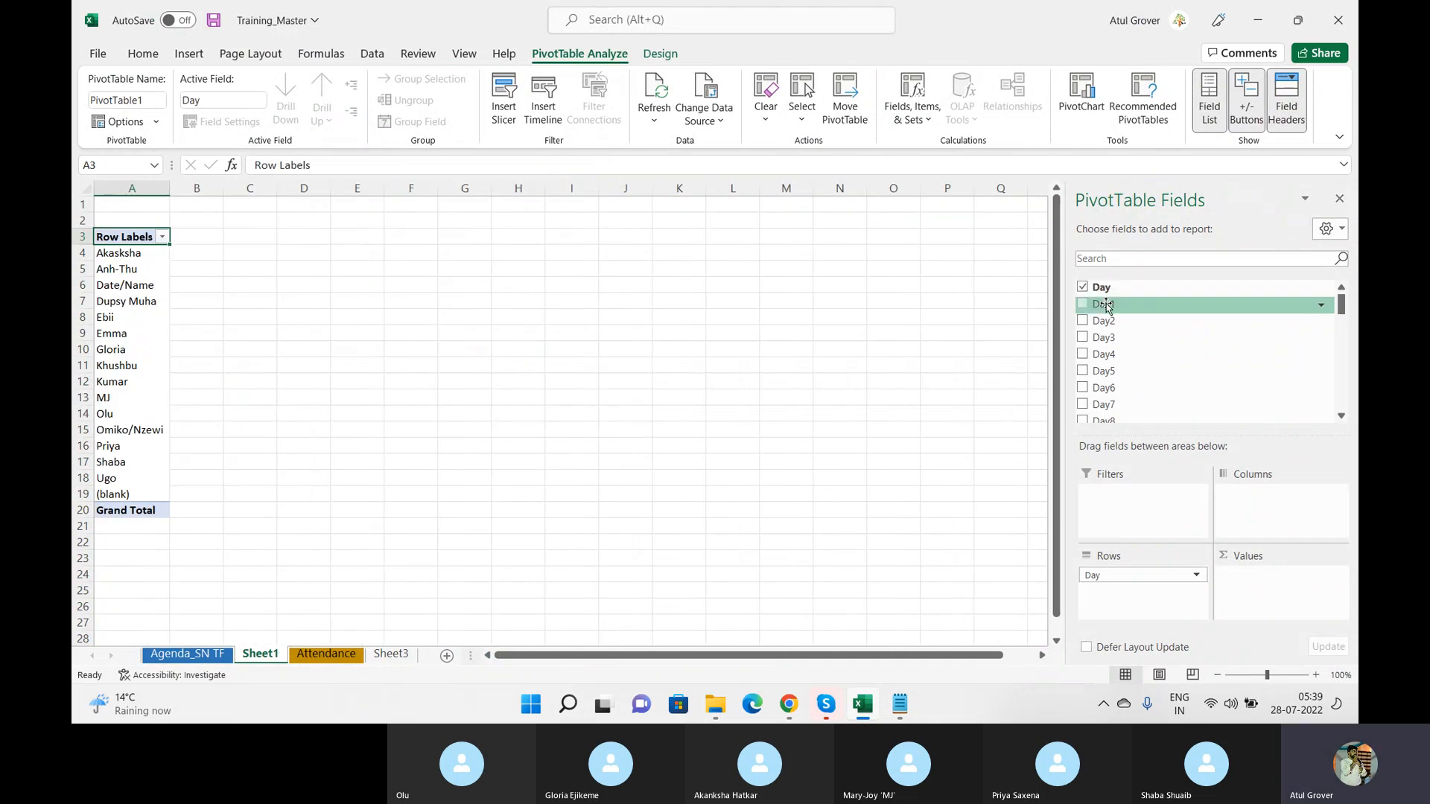
{"action": "left_click_drag", "start_coordinate": [1107, 306], "coordinate": [1270, 606]}
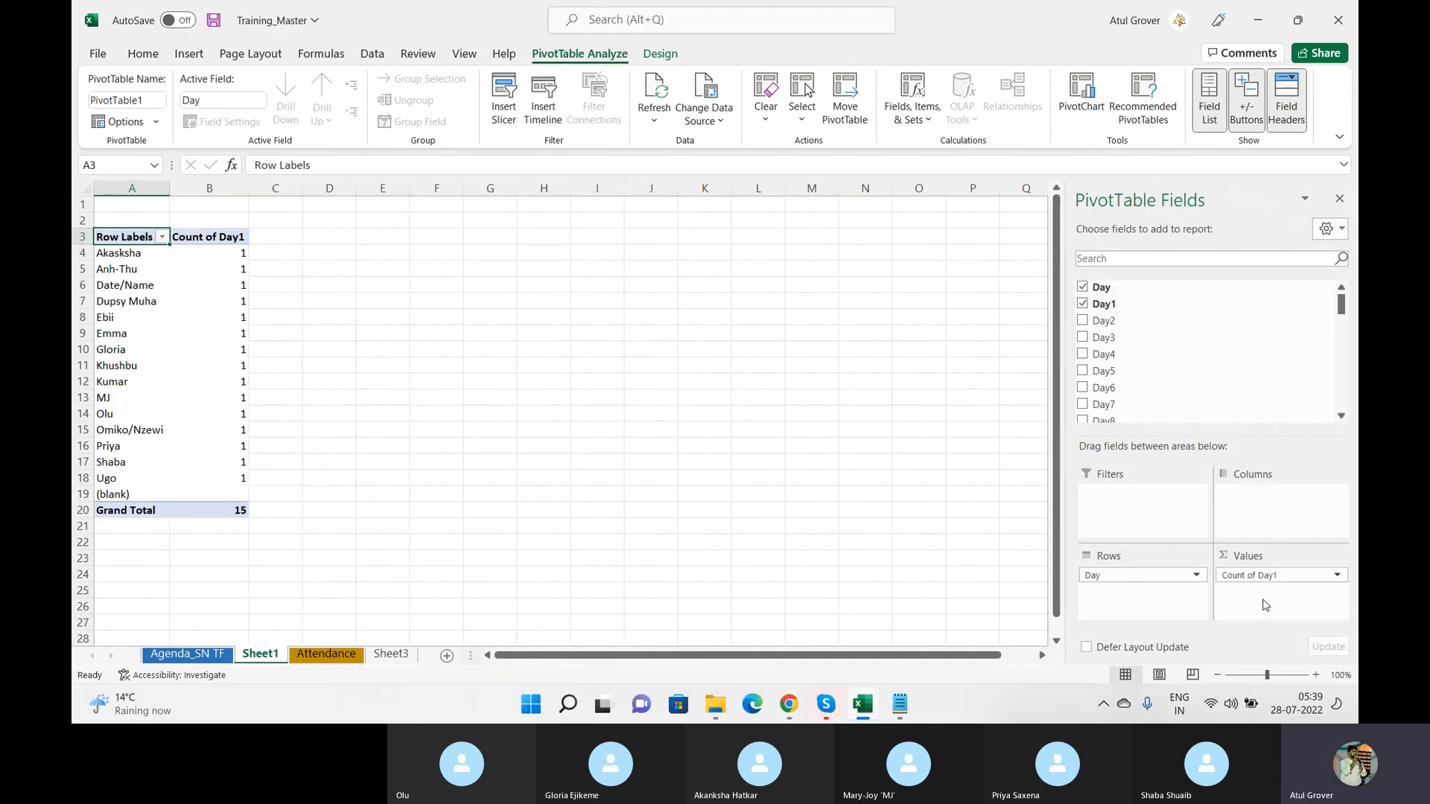
{"action": "left_click_drag", "start_coordinate": [1103, 337], "coordinate": [1252, 513]}
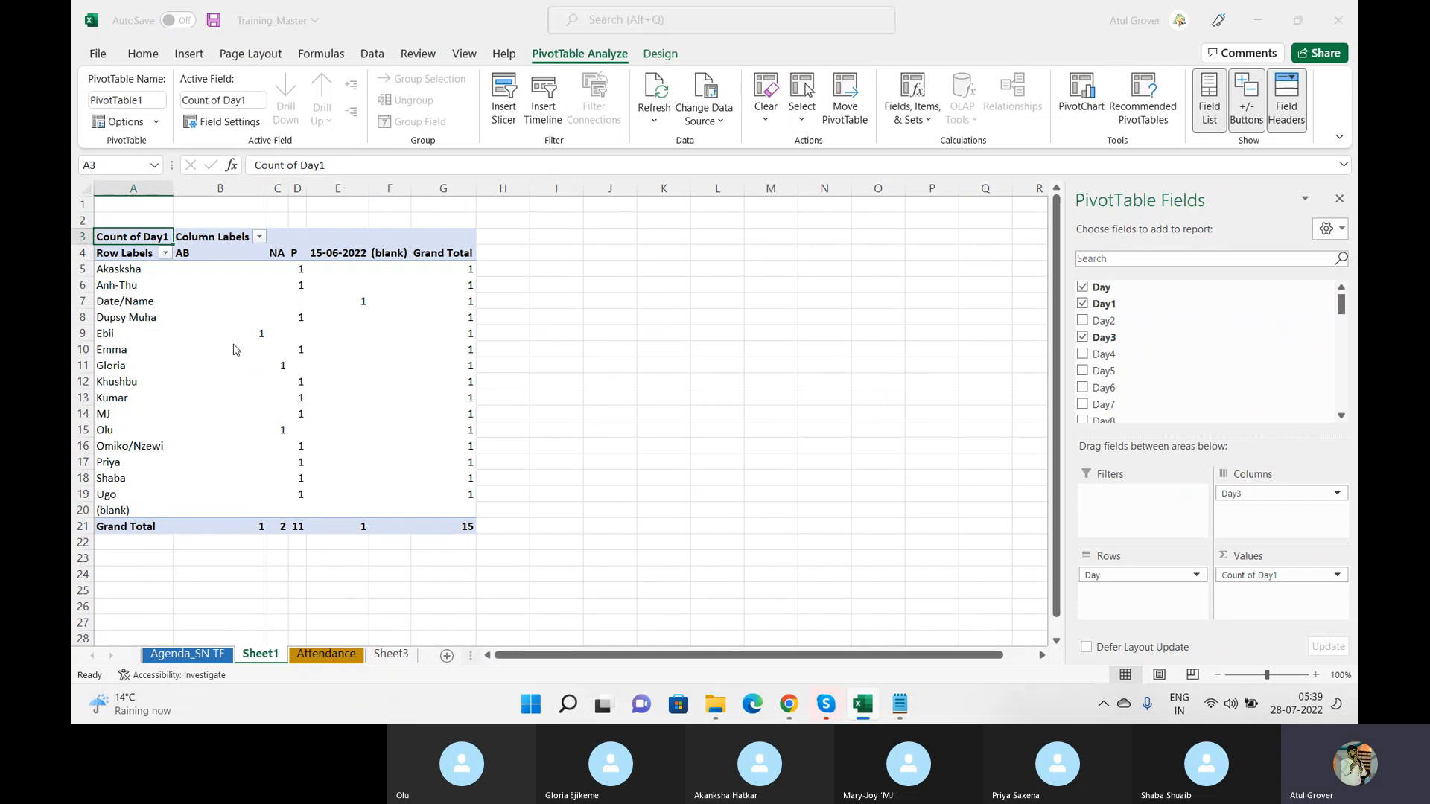
Step: Return to the ServiceNow report, run it without row and column fields, and compare it with the Excel PivotTable
{"action": "key", "text": "alt+Tab"}
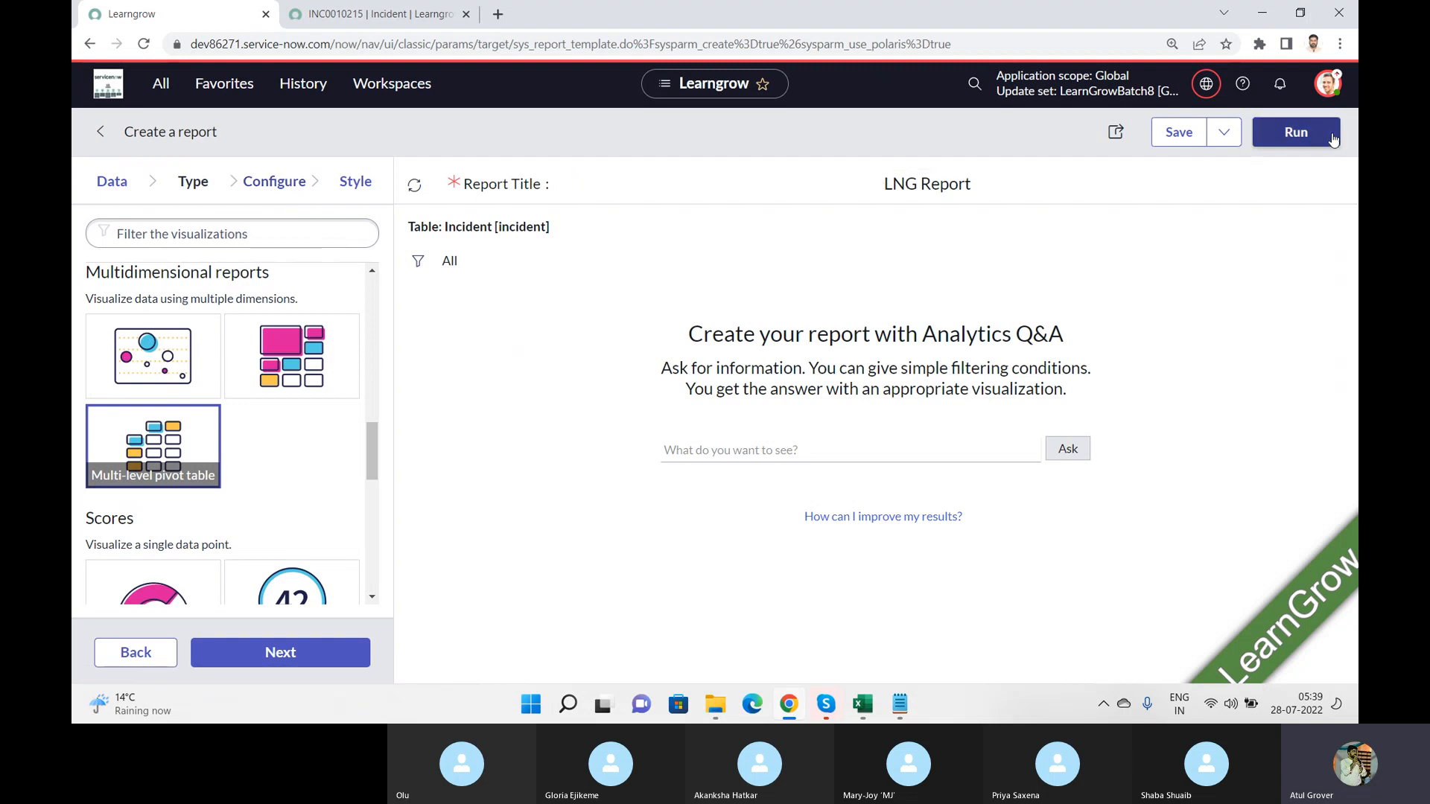
{"action": "left_click", "coordinate": [1297, 133]}
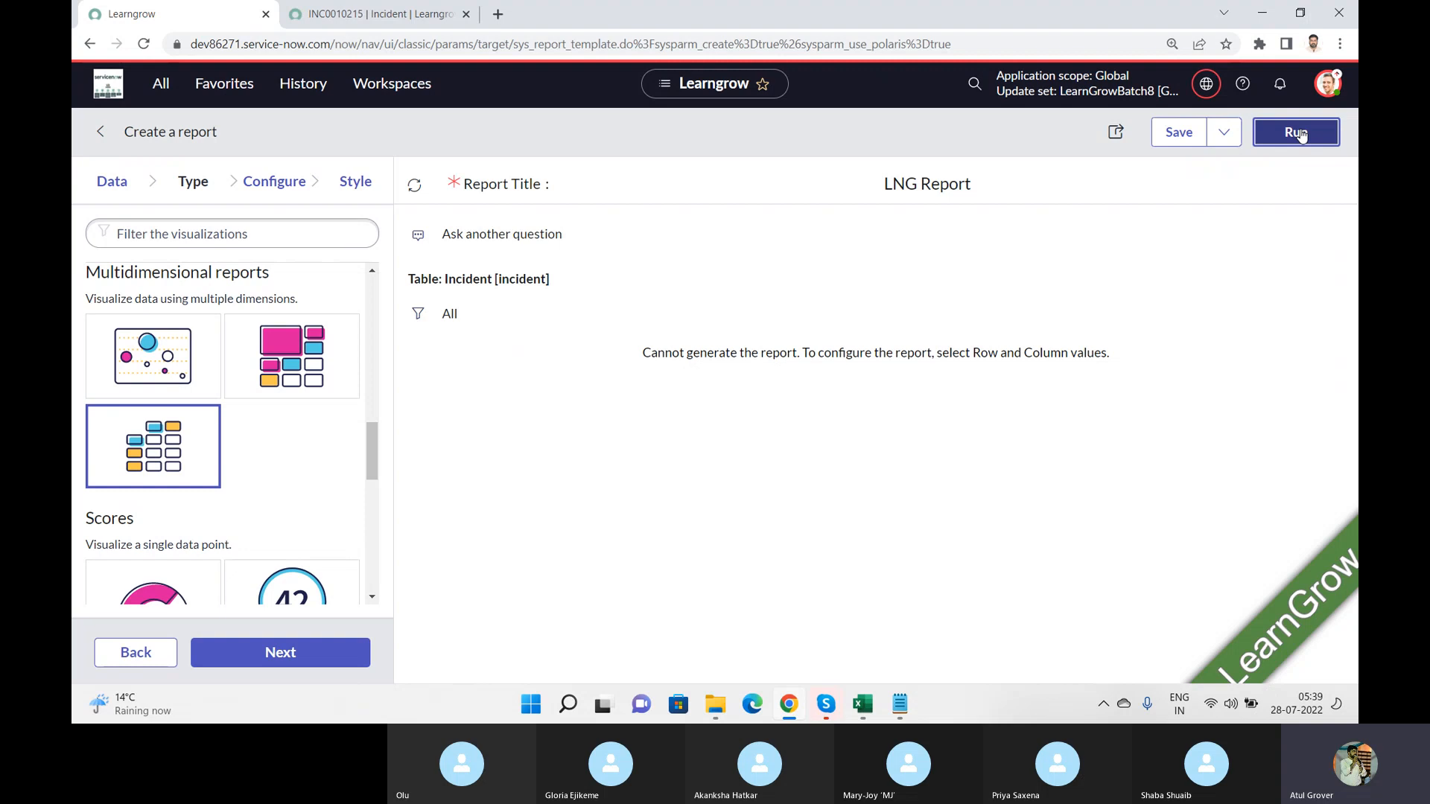
{"action": "key", "text": "alt+Tab"}
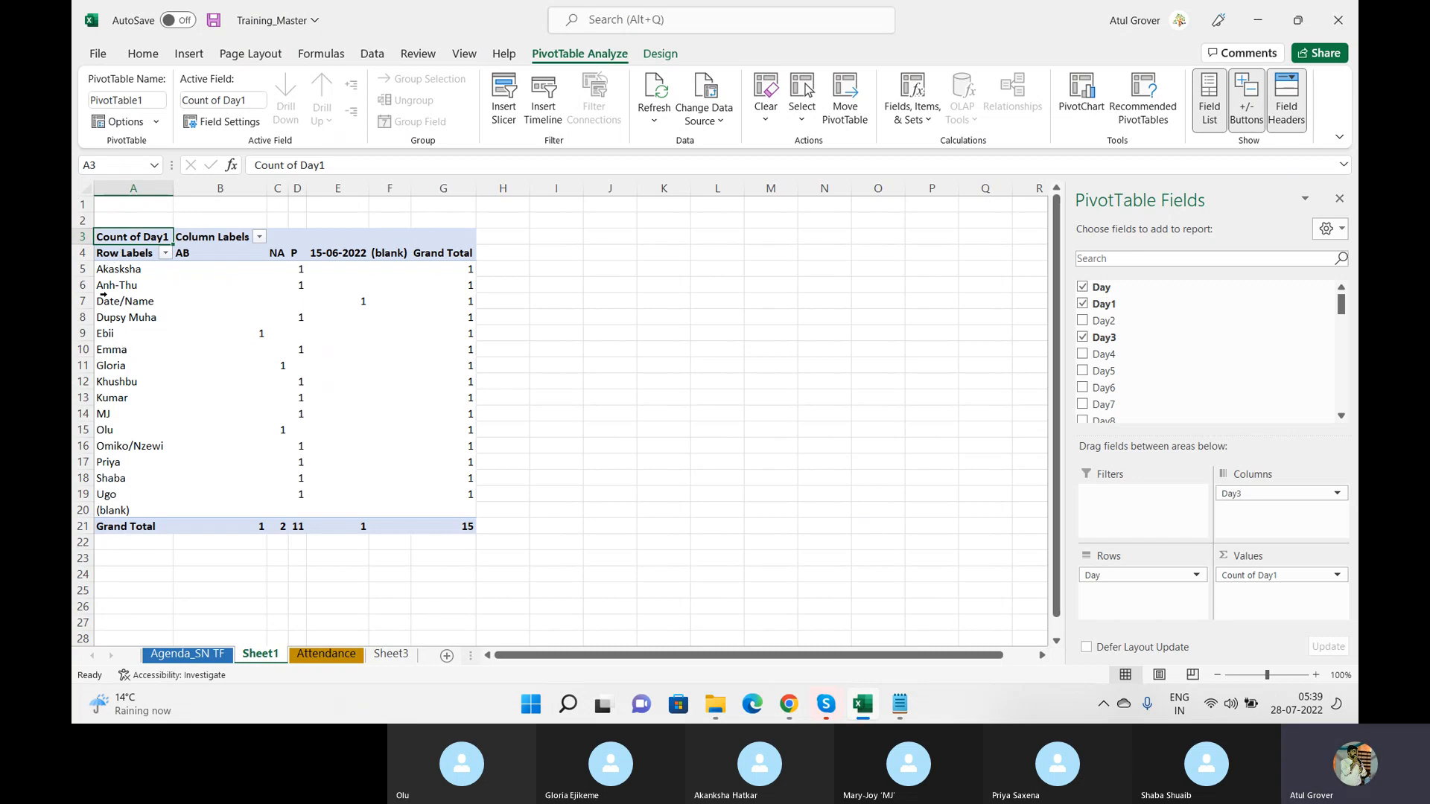
{"action": "key", "text": "alt+Tab"}
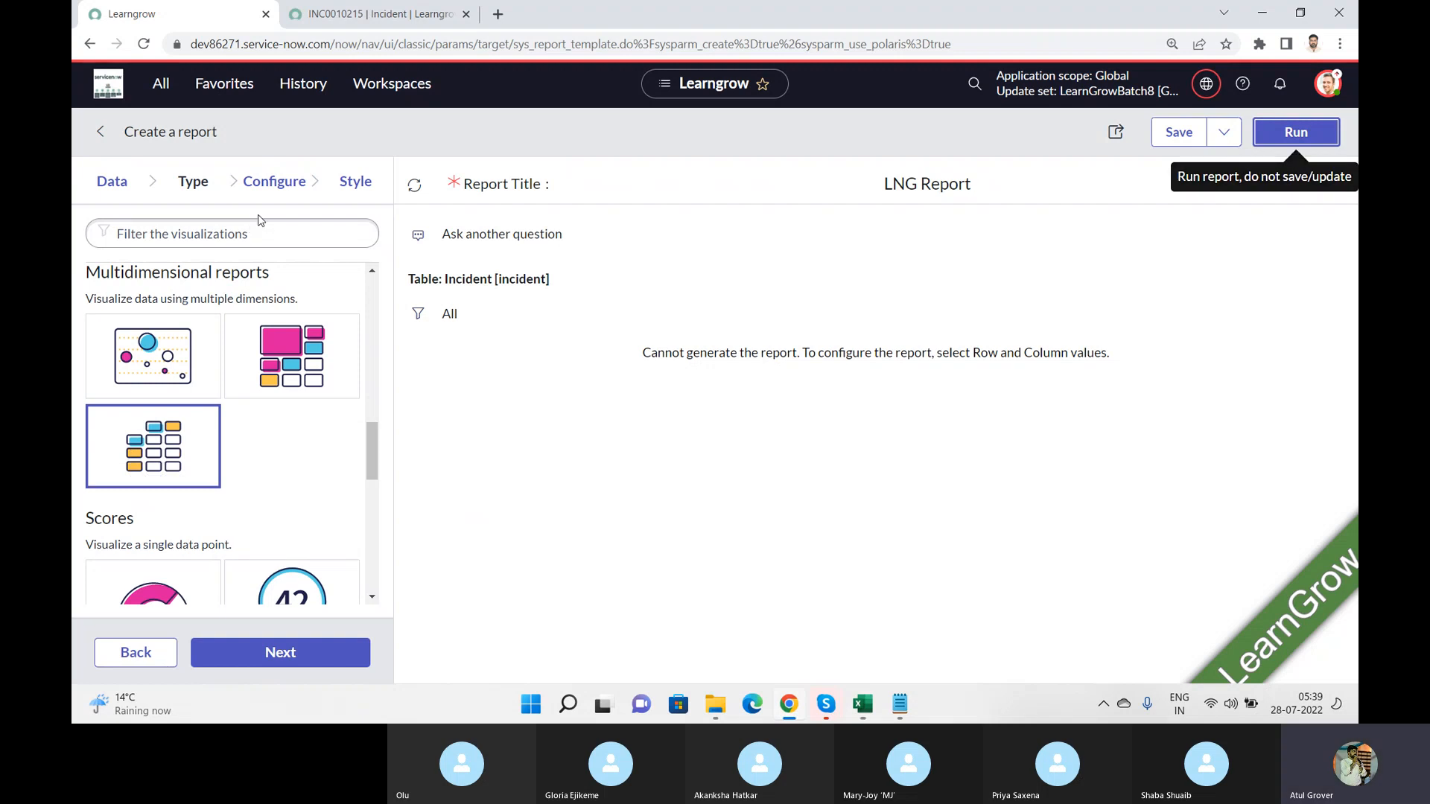
Step: Configure the multi-level pivot table's columns with the Priority and Urgency fields
{"action": "left_click", "coordinate": [270, 190]}
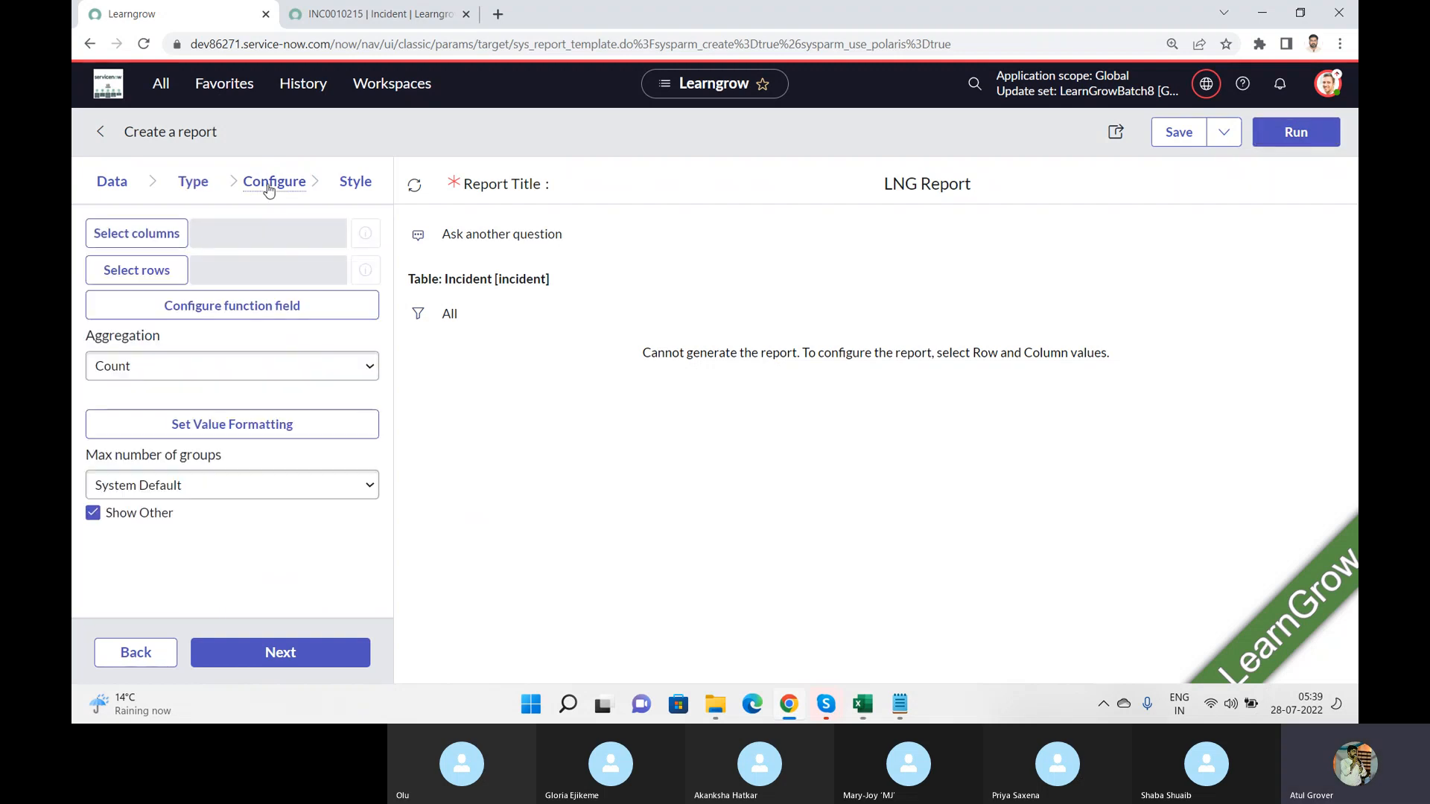
{"action": "left_click", "coordinate": [197, 187]}
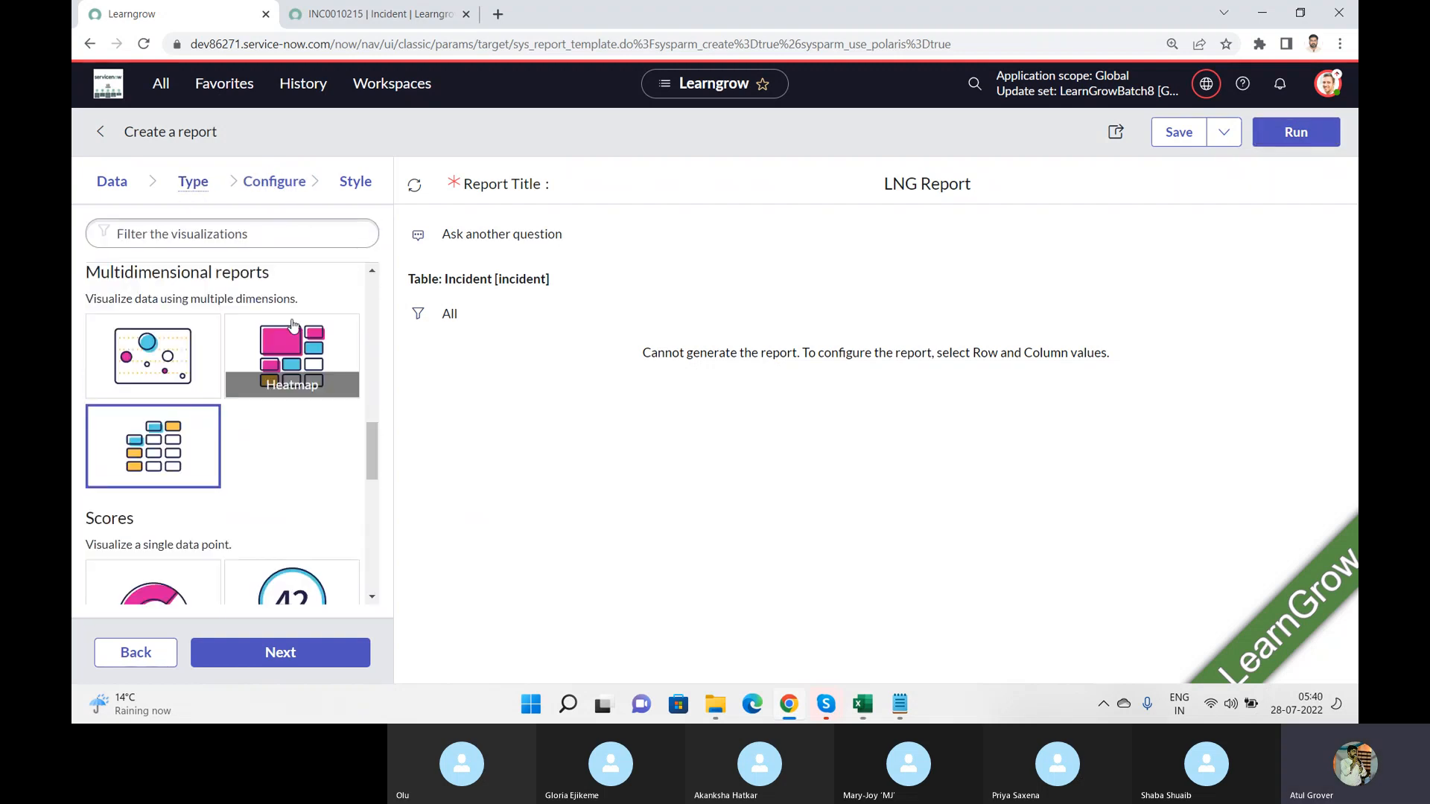
{"action": "left_click", "coordinate": [280, 182]}
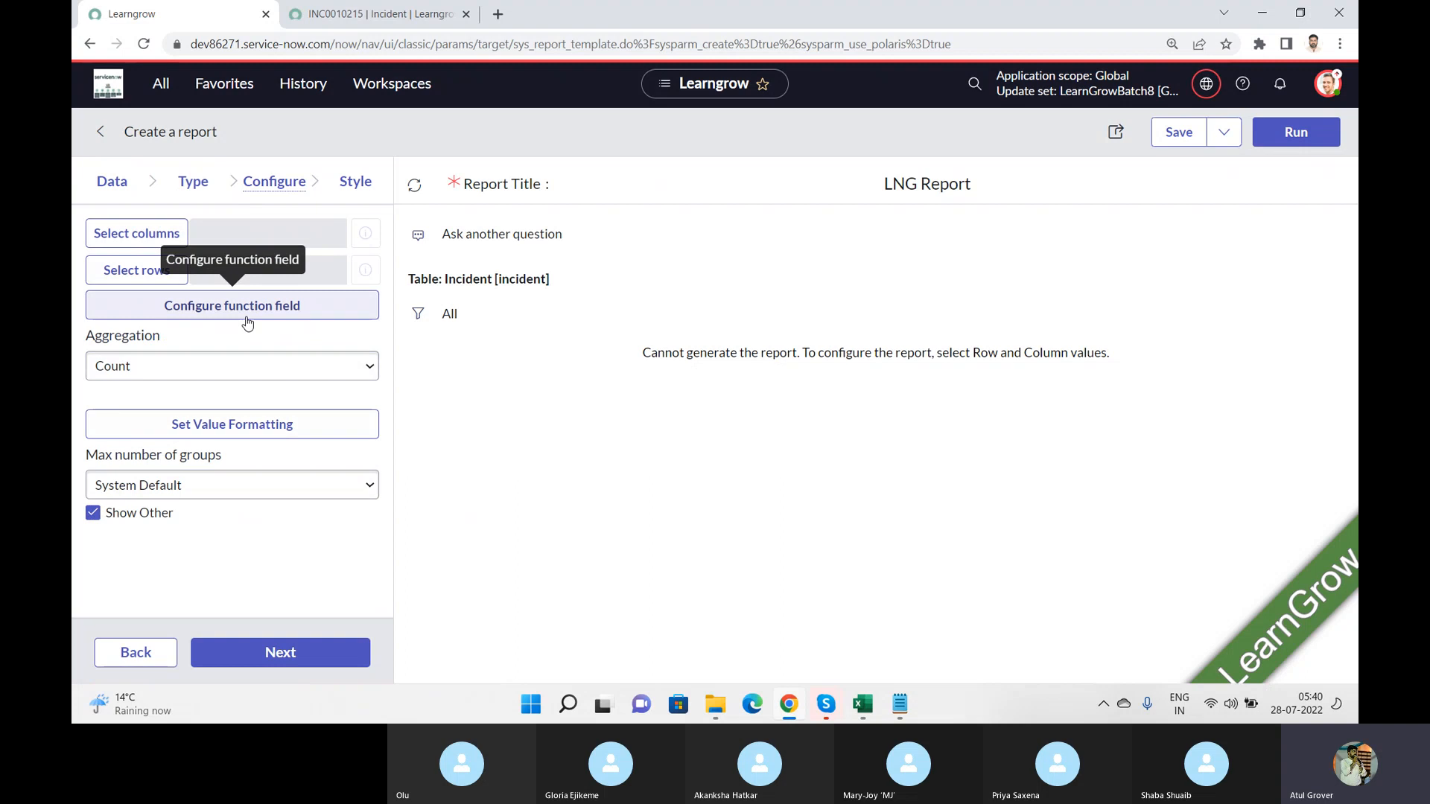
{"action": "left_click", "coordinate": [121, 236]}
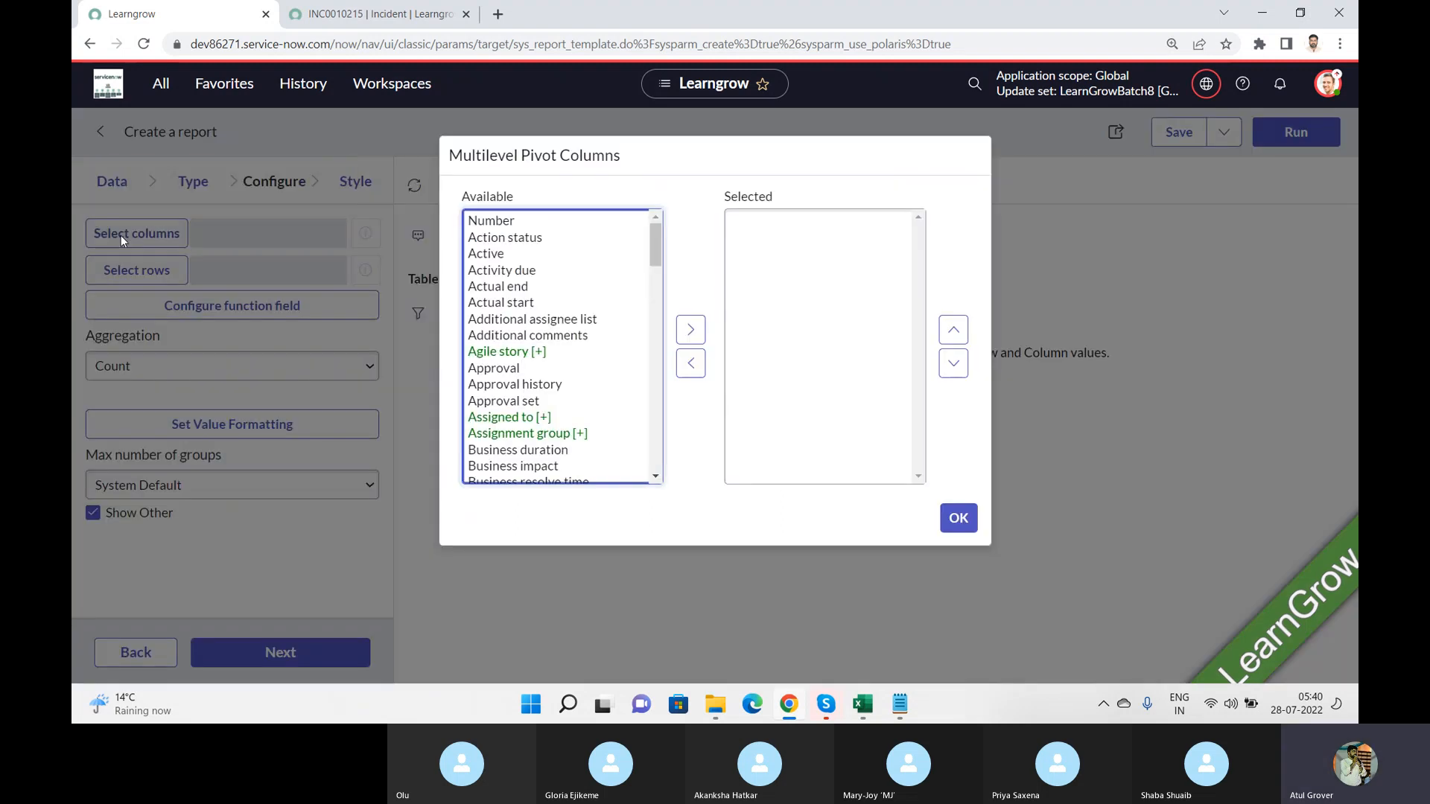
{"action": "left_click", "coordinate": [496, 257]}
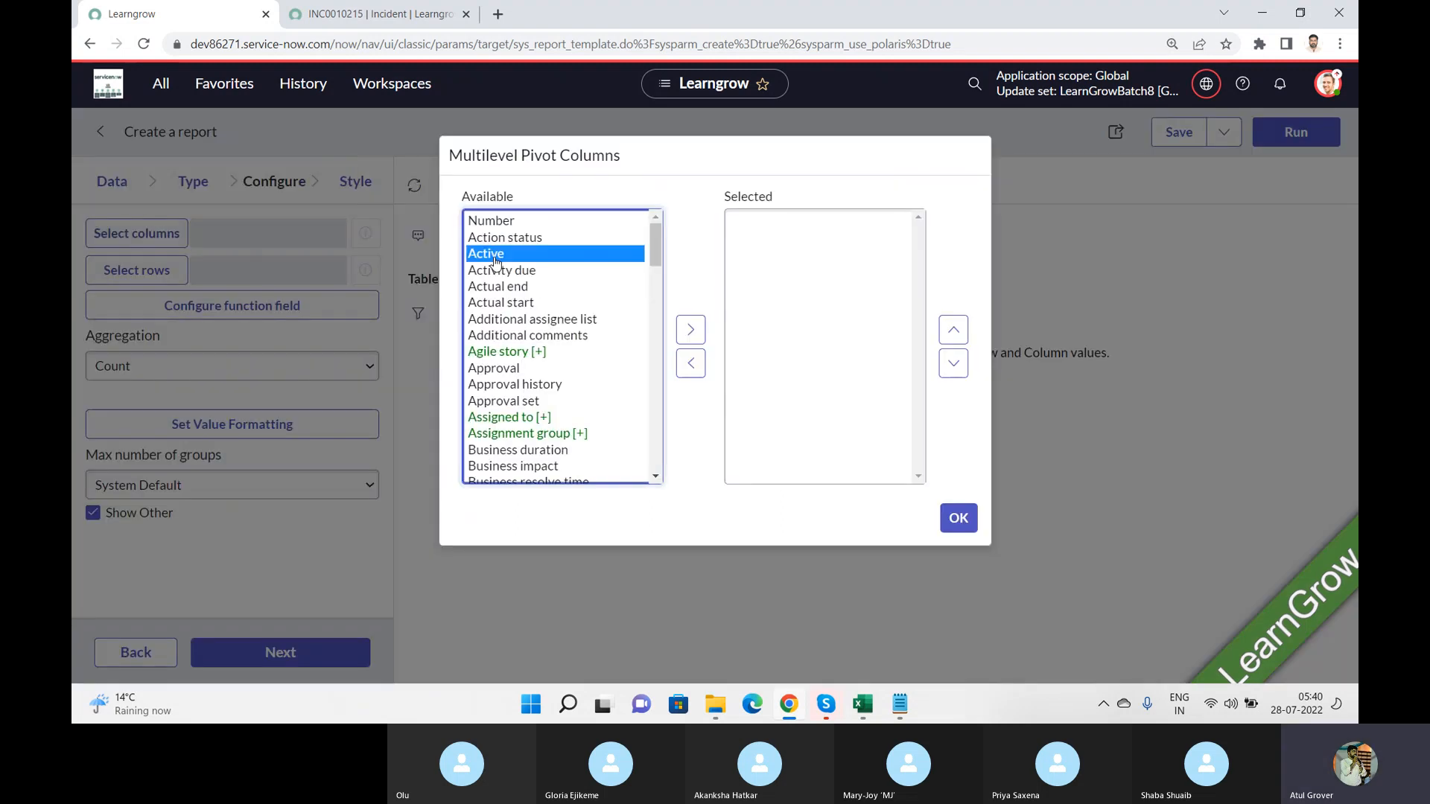
{"action": "type", "text": "pr"}
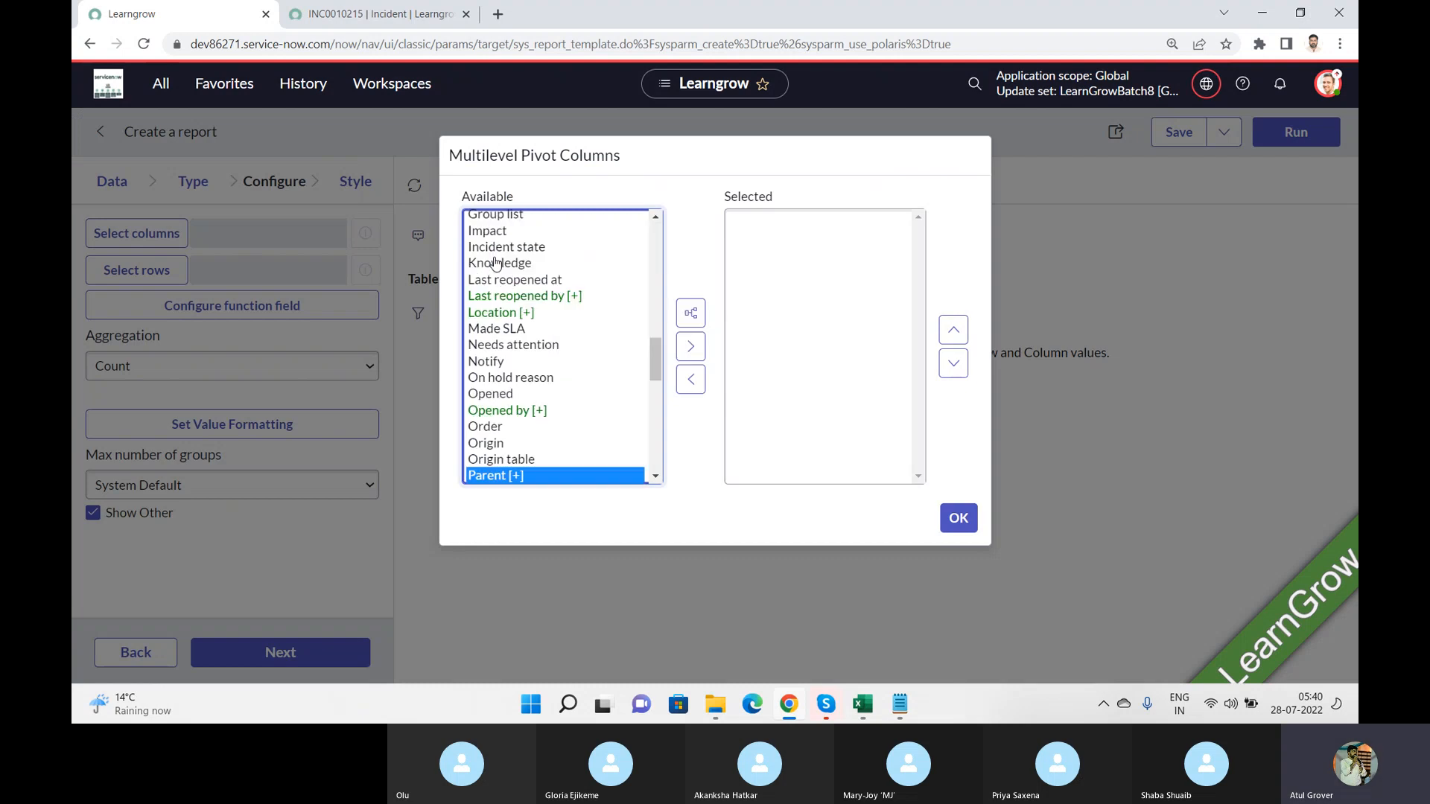
{"action": "left_click", "coordinate": [691, 329]}
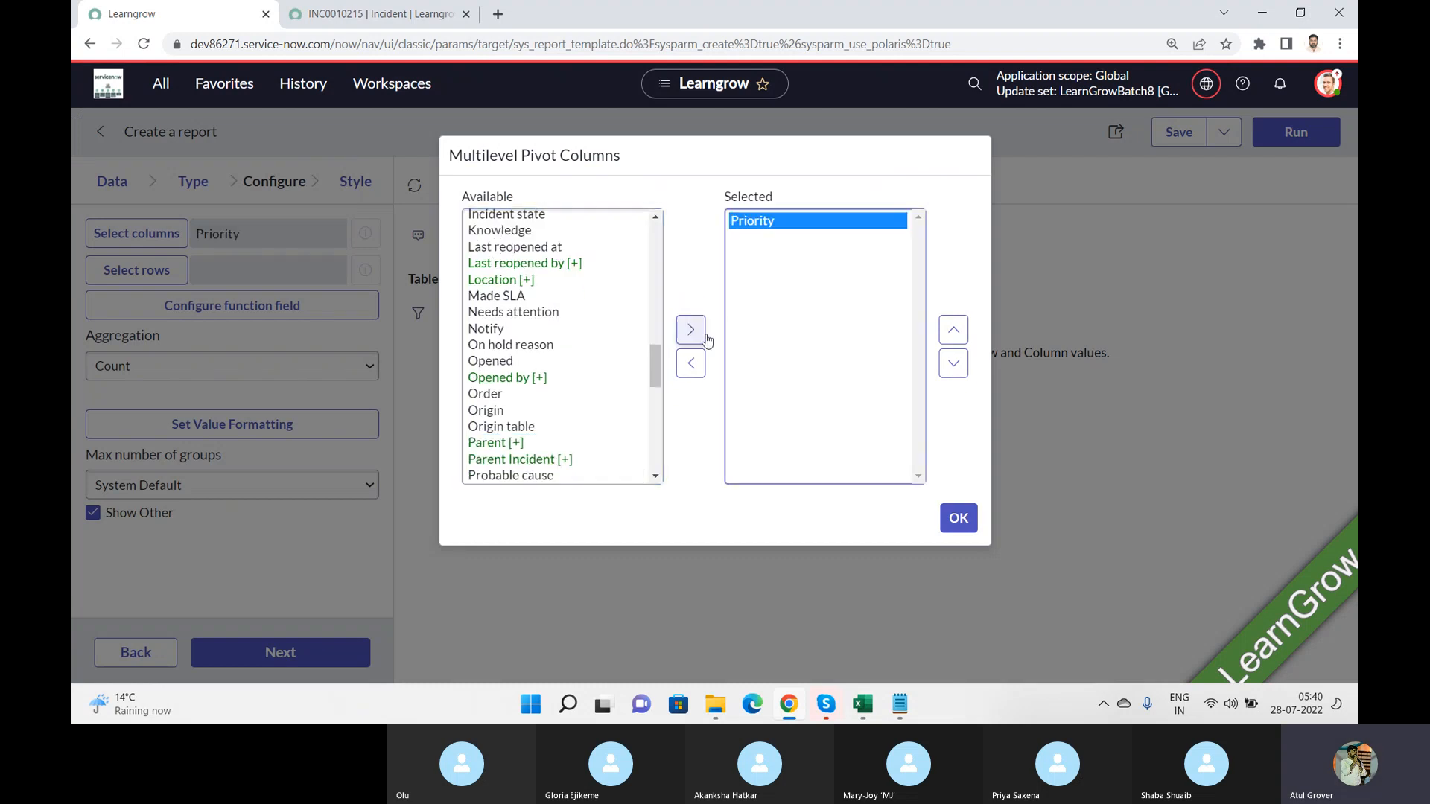
{"action": "left_click", "coordinate": [532, 312]}
{"action": "type", "text": "ur"}
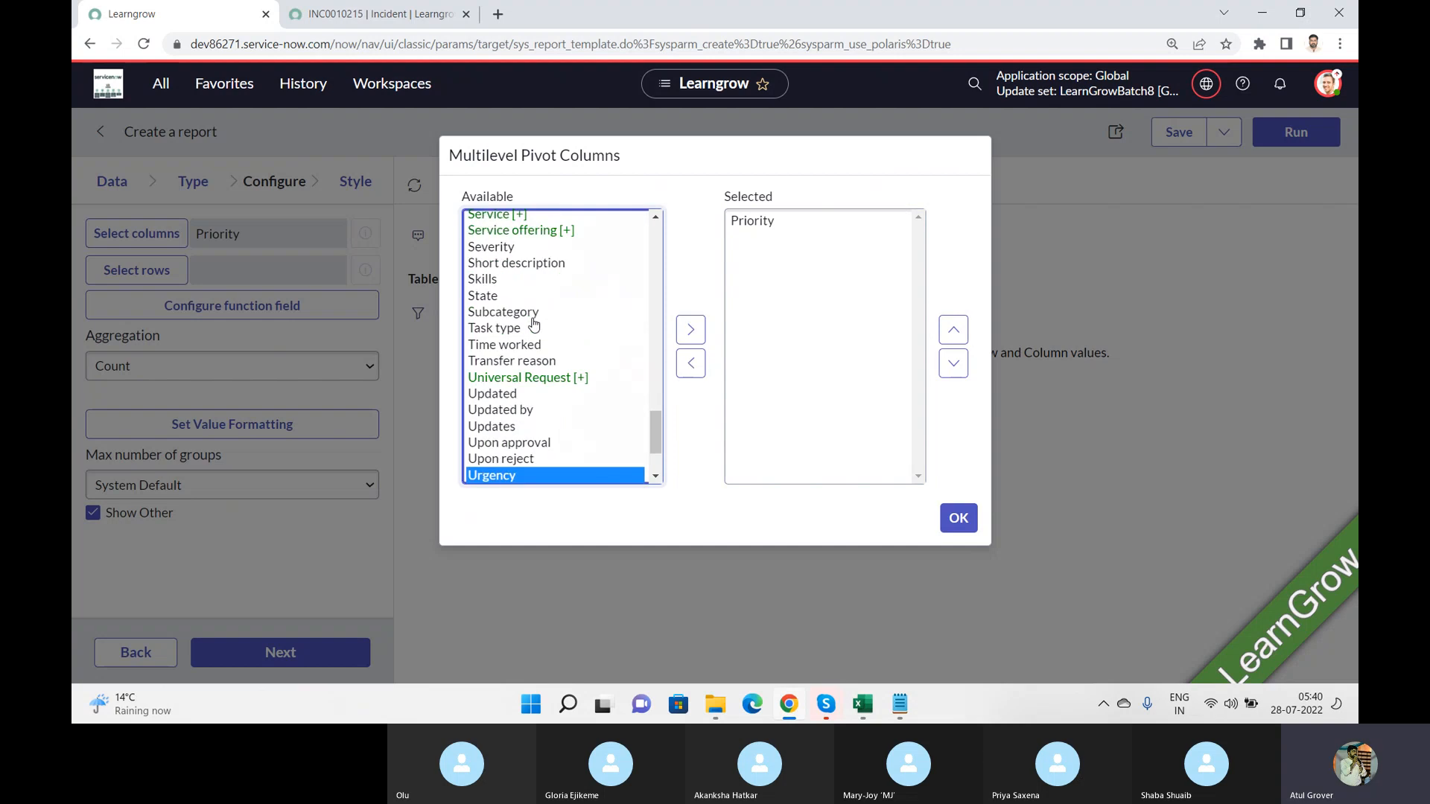
{"action": "left_click", "coordinate": [683, 328]}
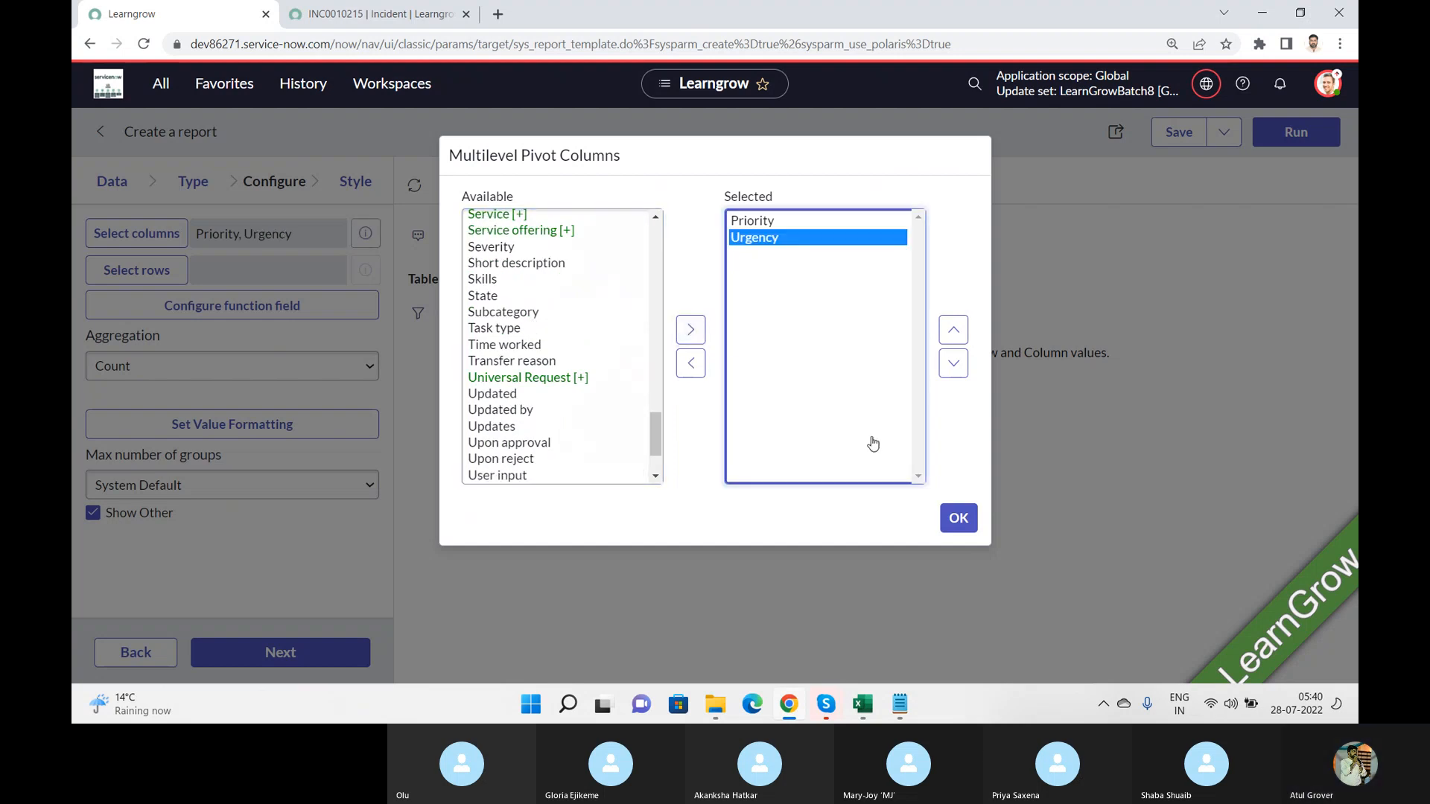
{"action": "left_click", "coordinate": [958, 513]}
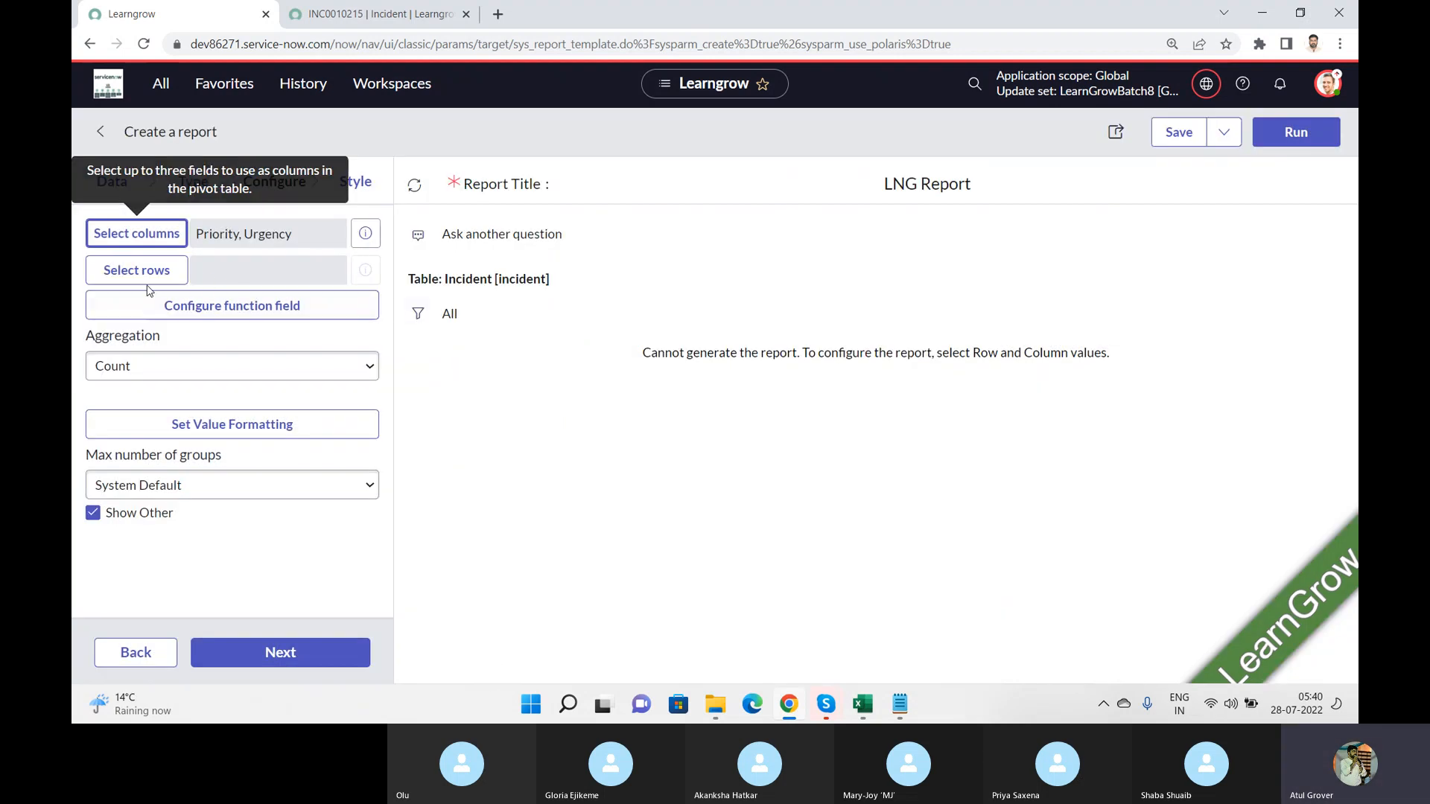
Step: Configure the multi-level pivot table's rows with the Impact and Assignment group fields
{"action": "left_click", "coordinate": [145, 283]}
{"action": "left_click", "coordinate": [551, 322]}
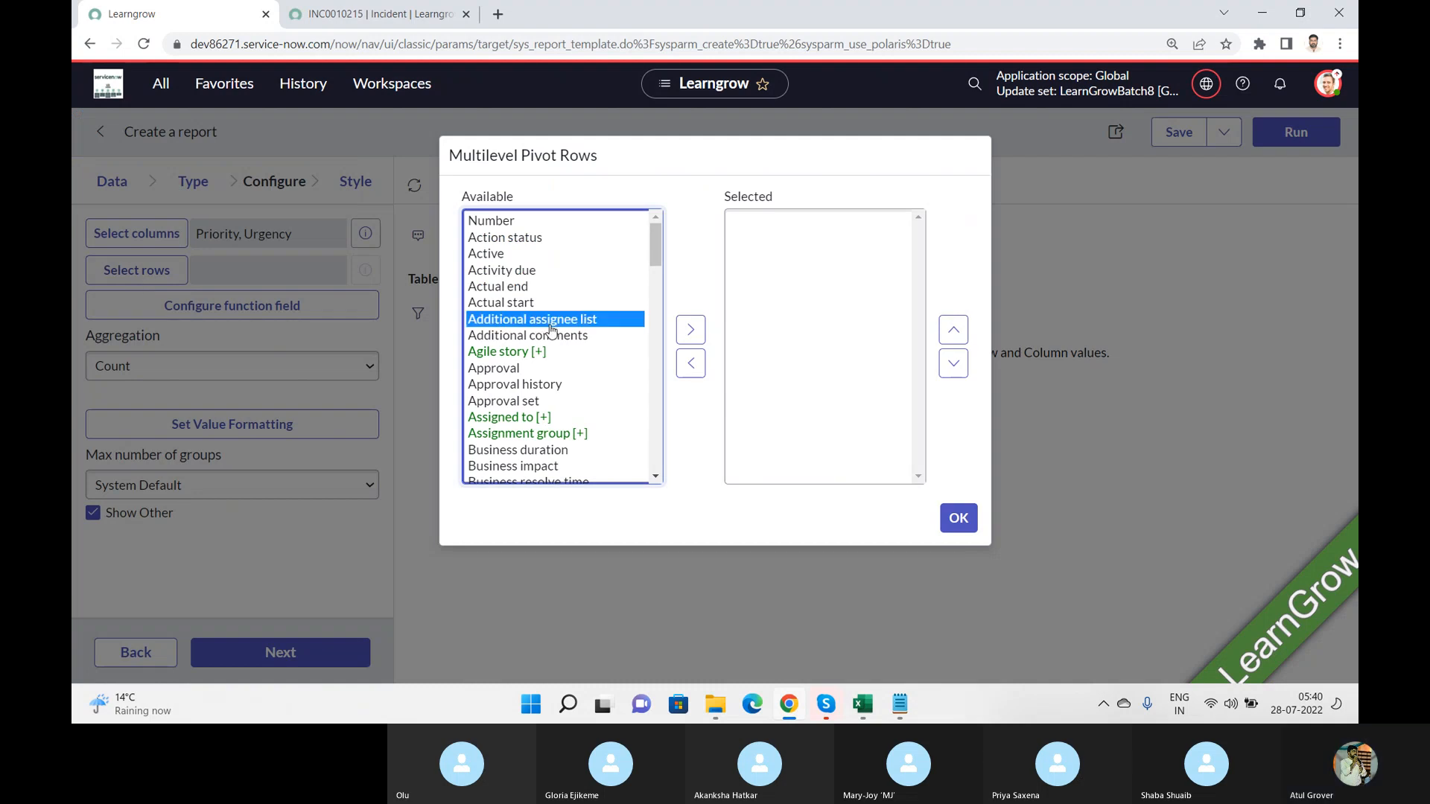
{"action": "type", "text": "im"}
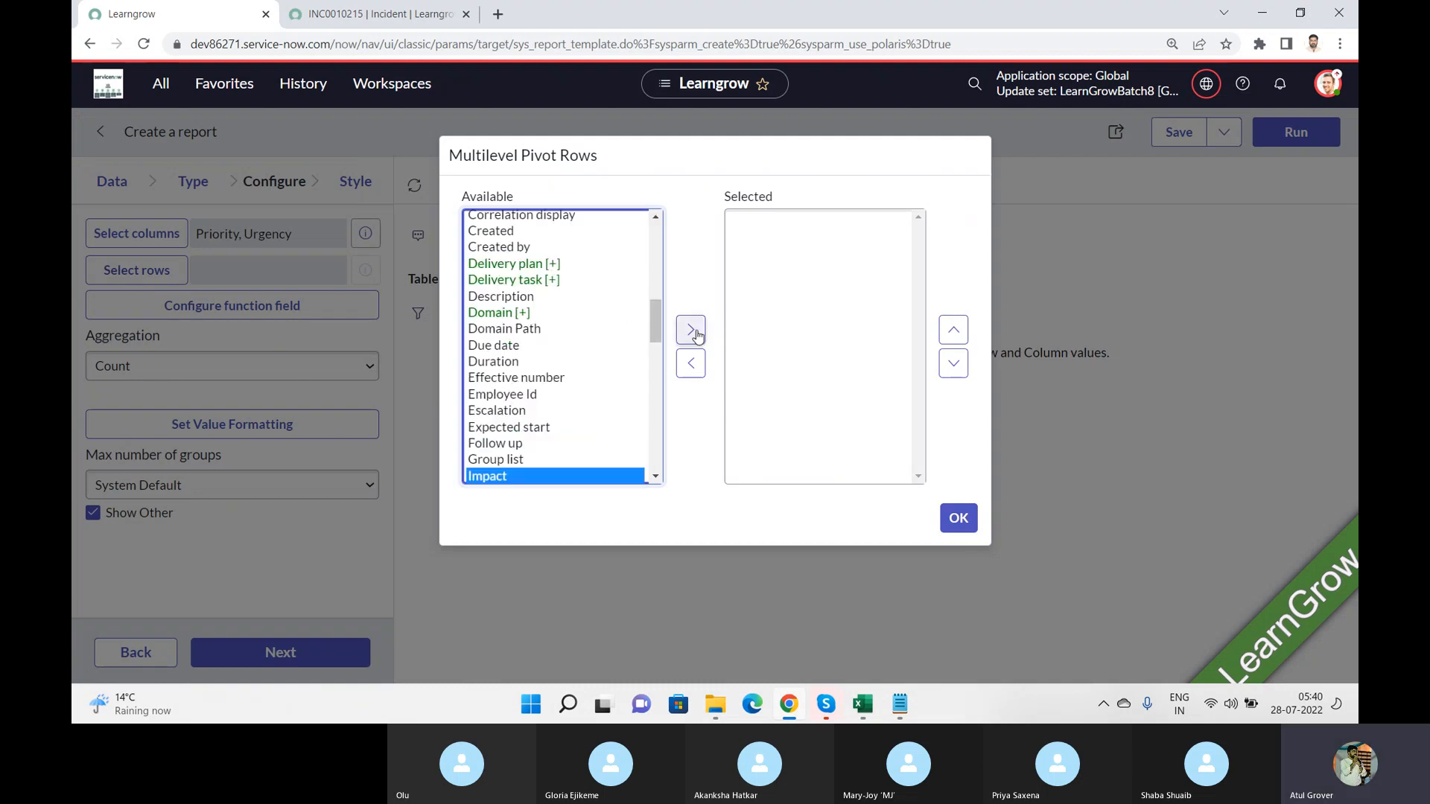
{"action": "left_click", "coordinate": [690, 329]}
{"action": "left_click", "coordinate": [545, 364]}
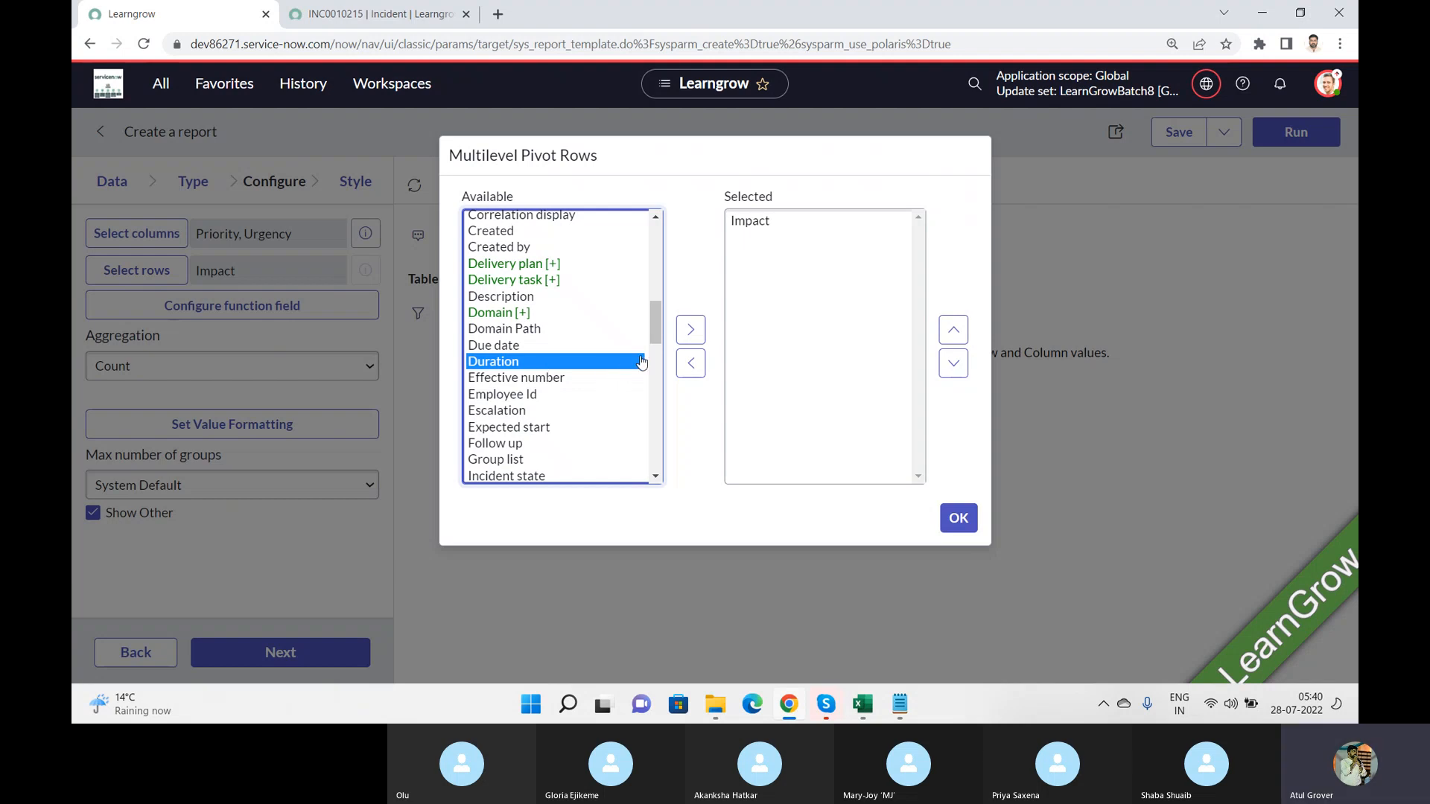
{"action": "left_click_drag", "start_coordinate": [655, 322], "coordinate": [652, 258]}
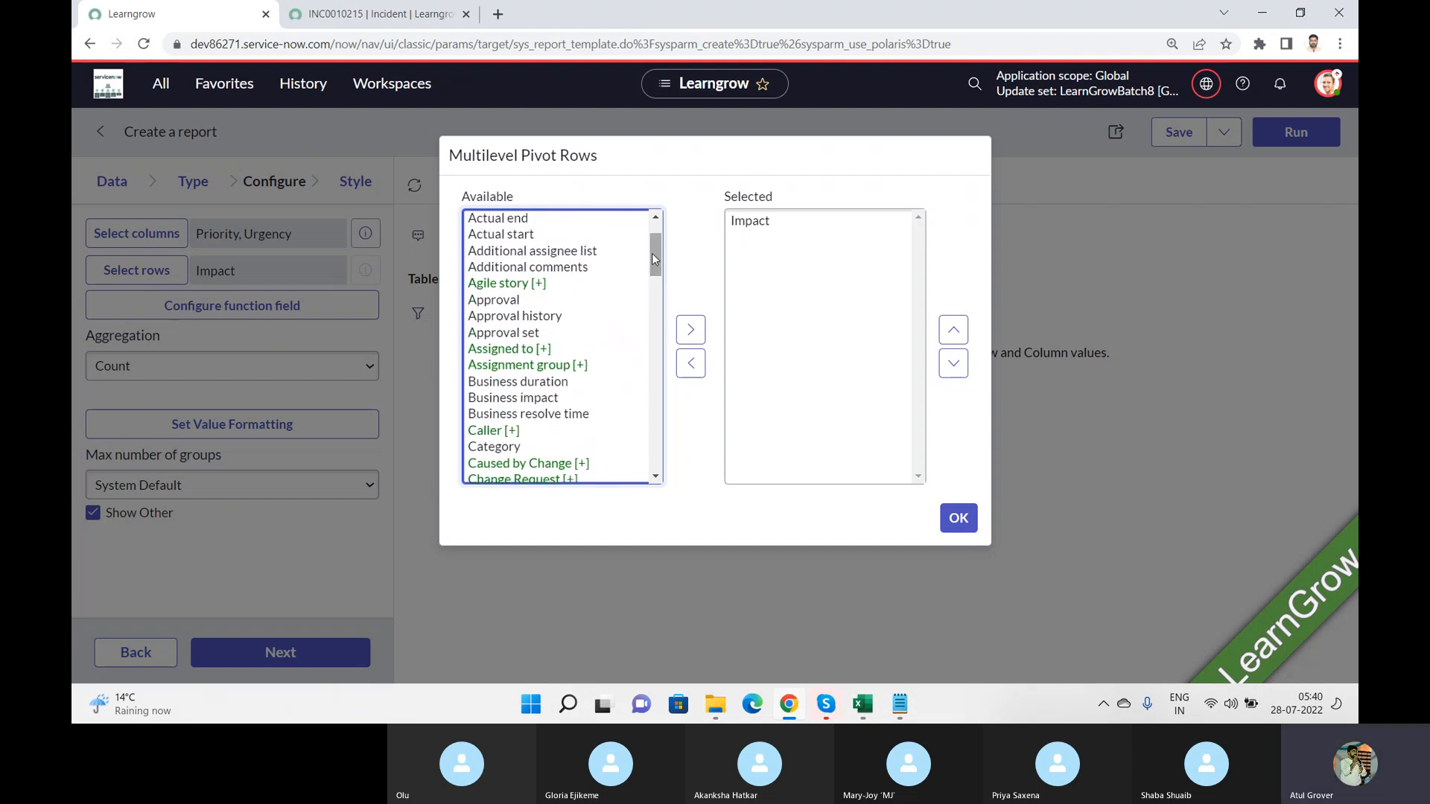
{"action": "left_click", "coordinate": [520, 274]}
{"action": "type", "text": "as"}
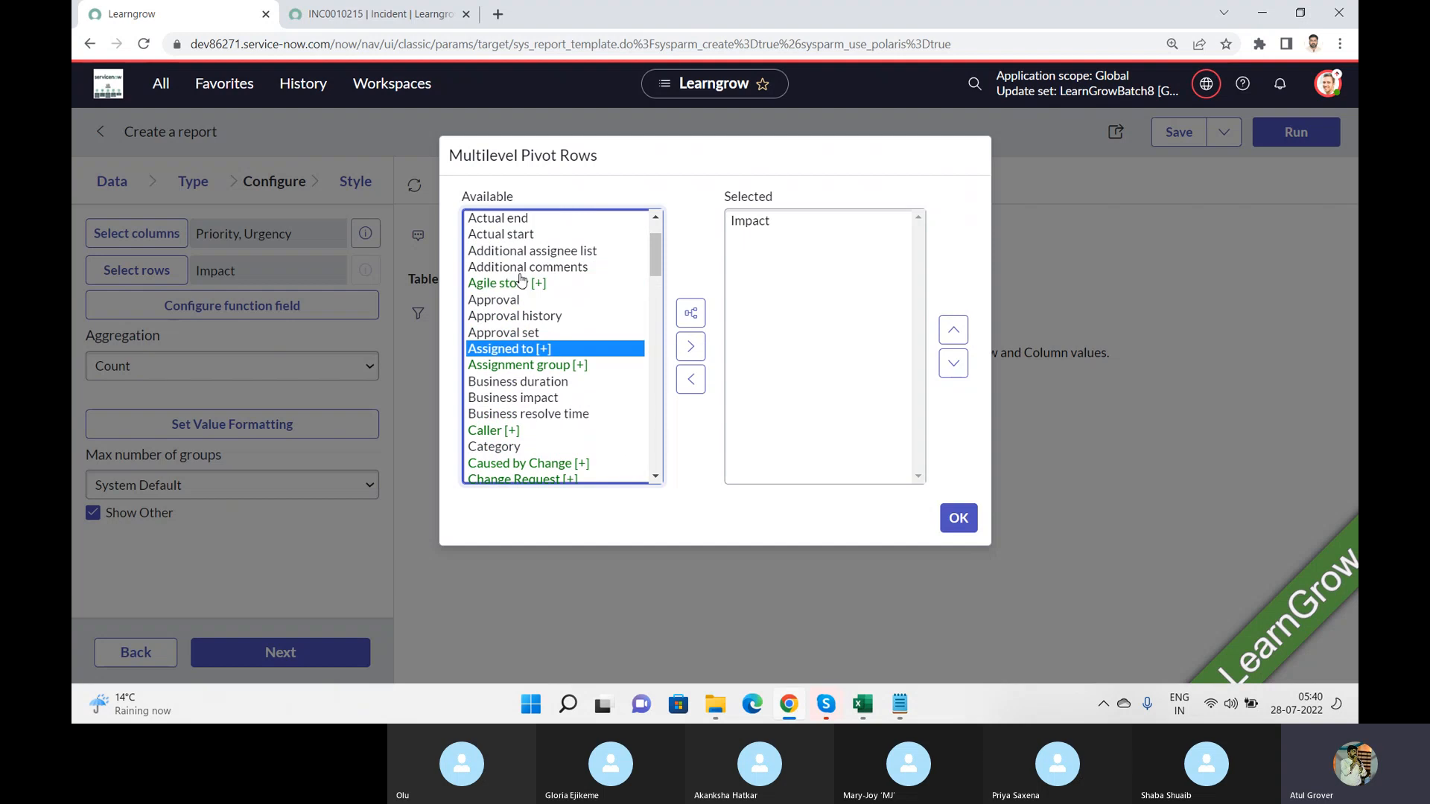
{"action": "left_click", "coordinate": [541, 365]}
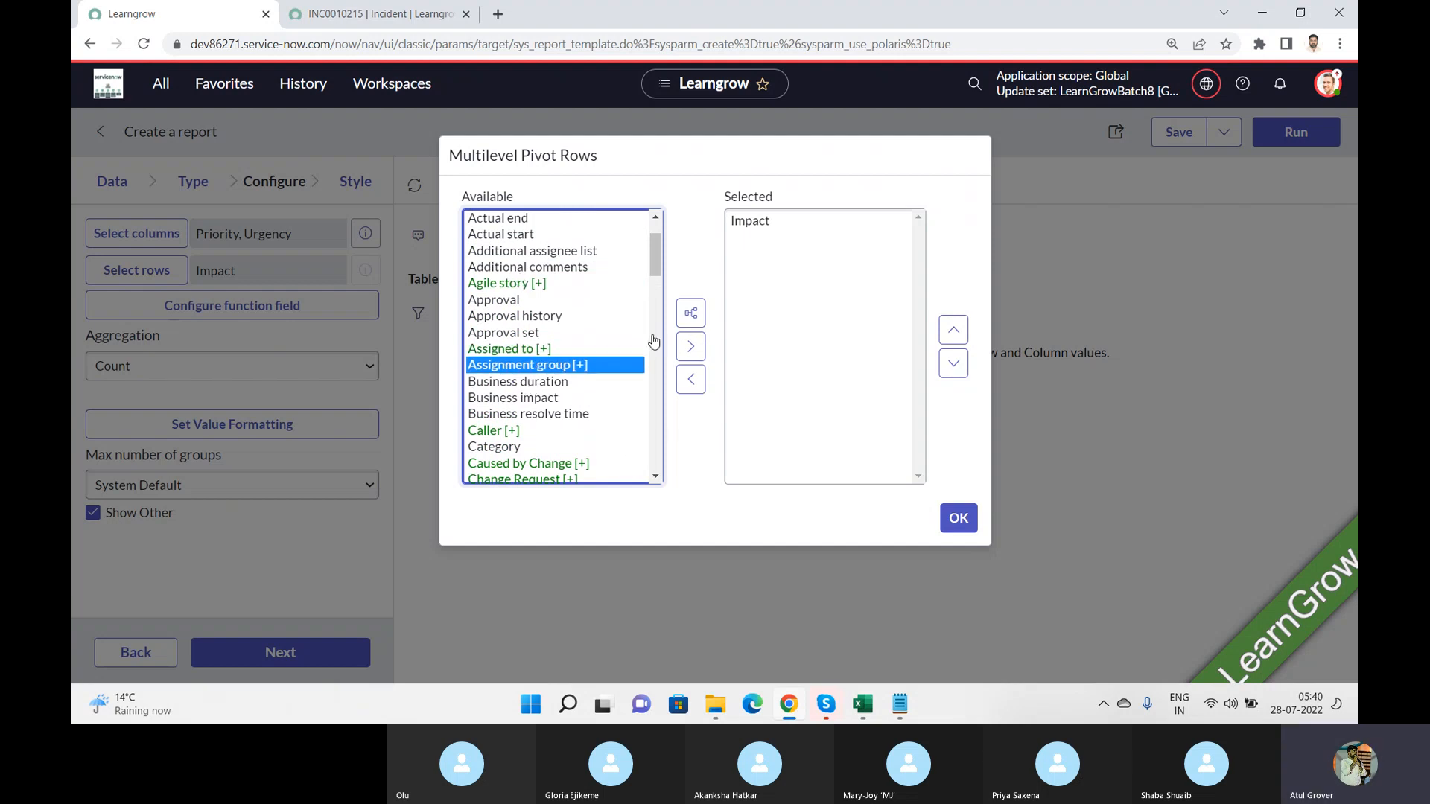
{"action": "left_click", "coordinate": [690, 358]}
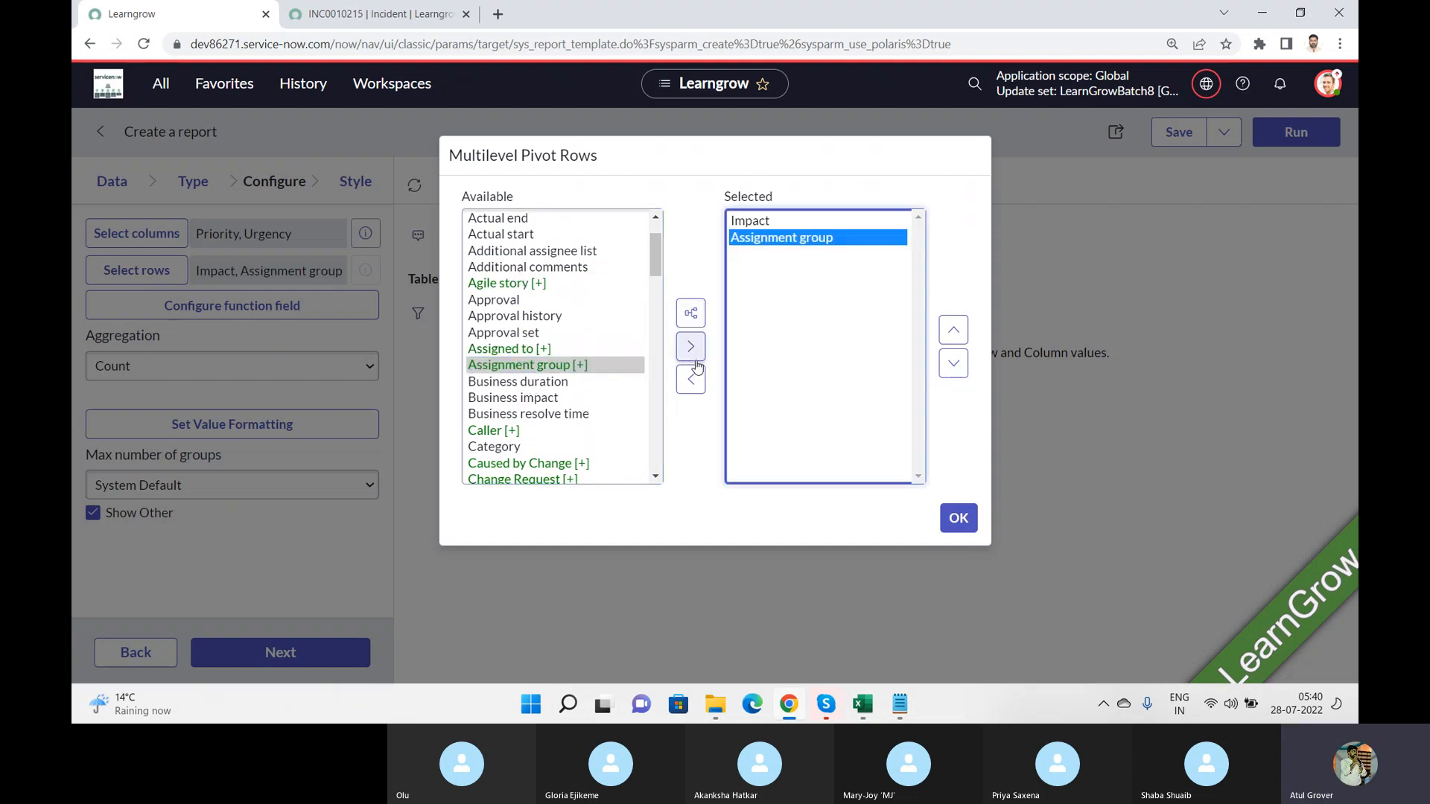
{"action": "left_click", "coordinate": [958, 518]}
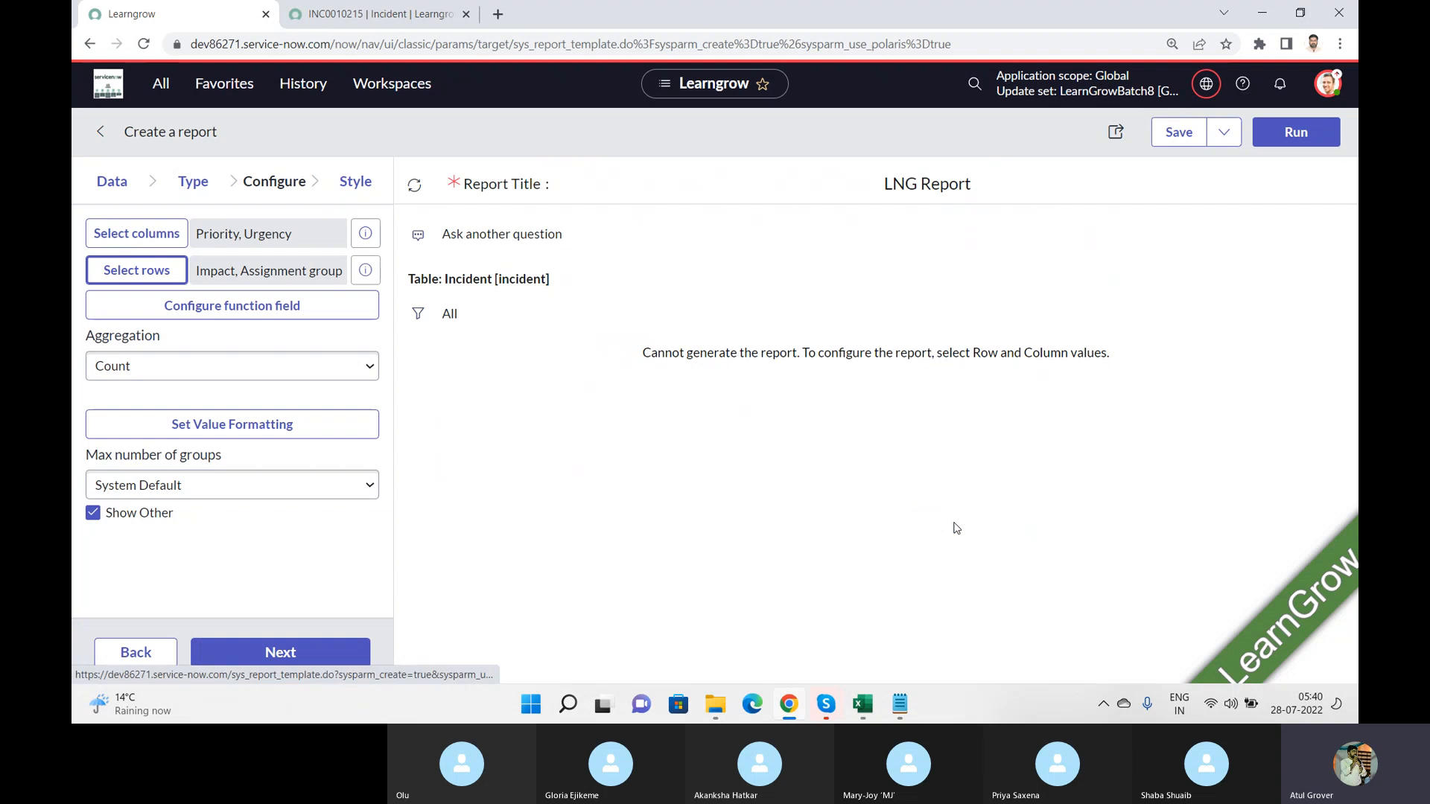
Step: Run the LNG Report, look through the generated pivot table and save the report
{"action": "left_click", "coordinate": [1286, 144]}
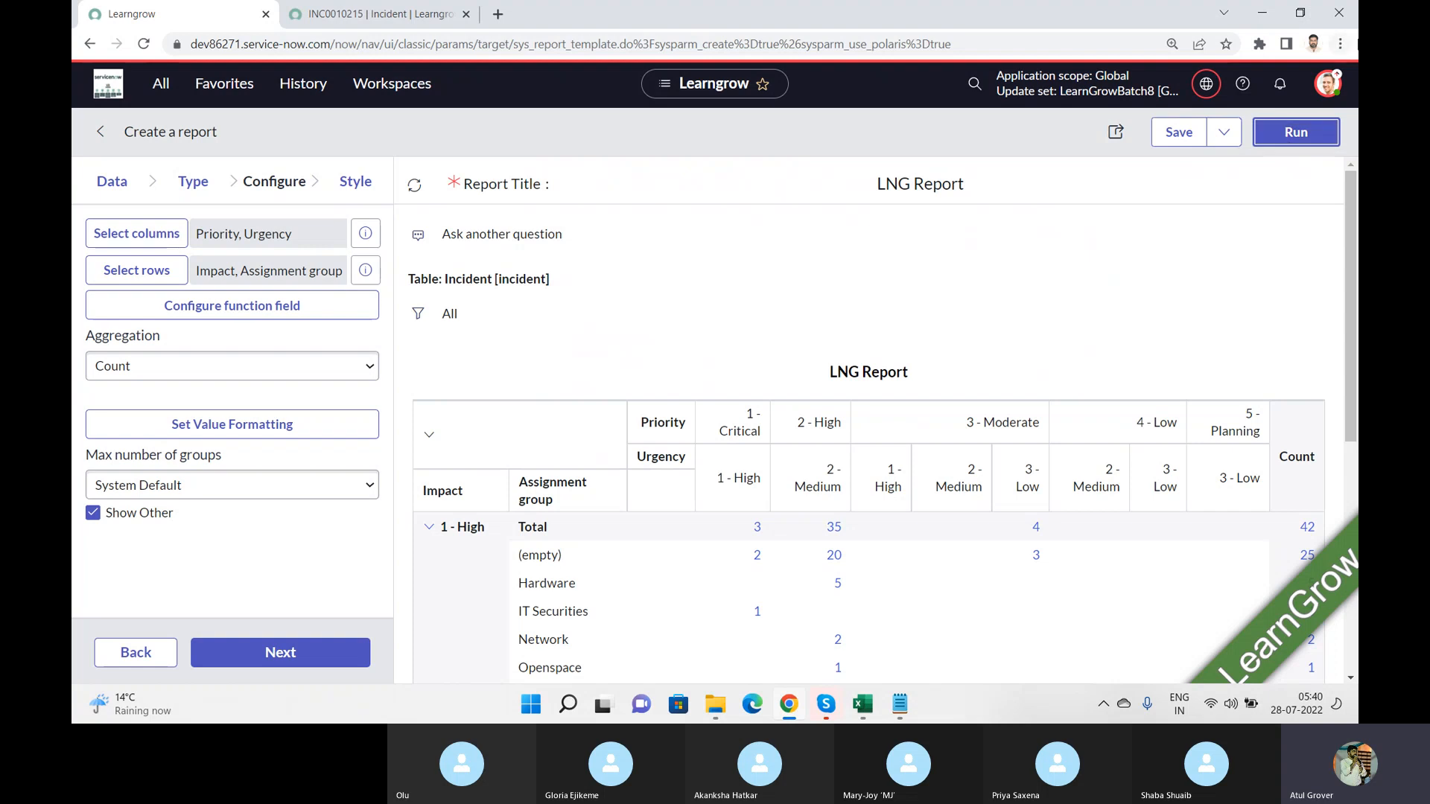
{"action": "left_click_drag", "start_coordinate": [1354, 198], "coordinate": [1354, 298]}
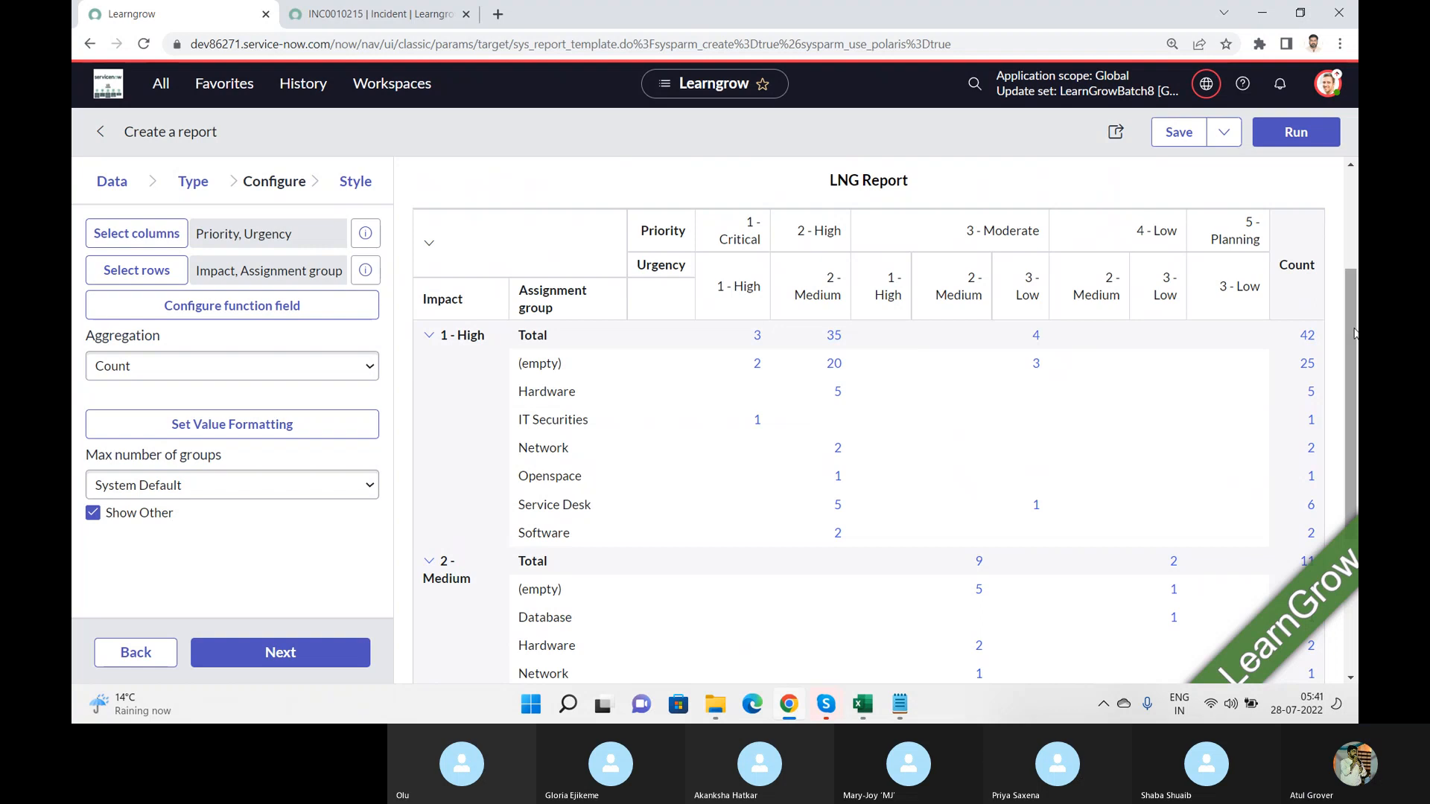
{"action": "left_click_drag", "start_coordinate": [1354, 331], "coordinate": [1355, 239]}
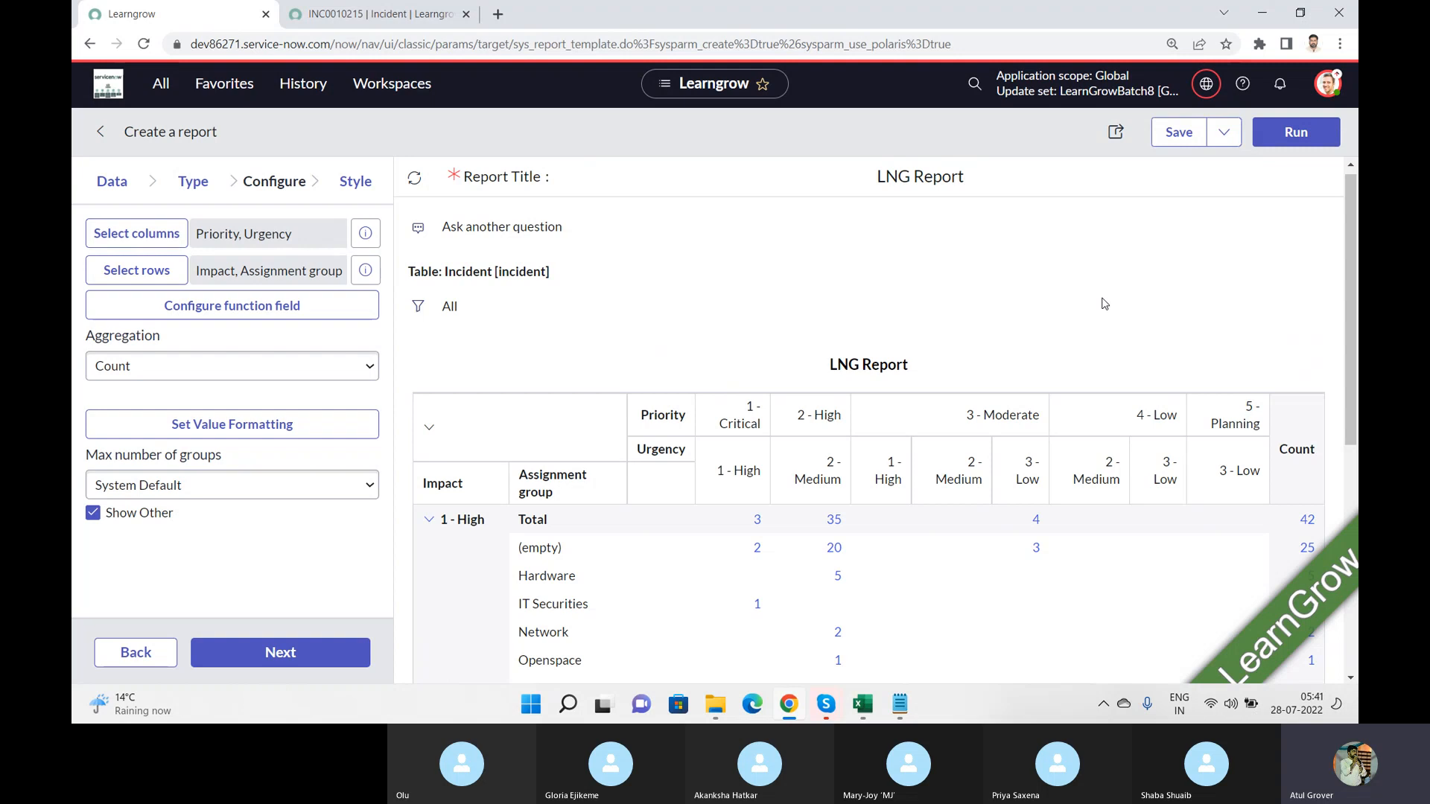
{"action": "left_click", "coordinate": [1178, 131]}
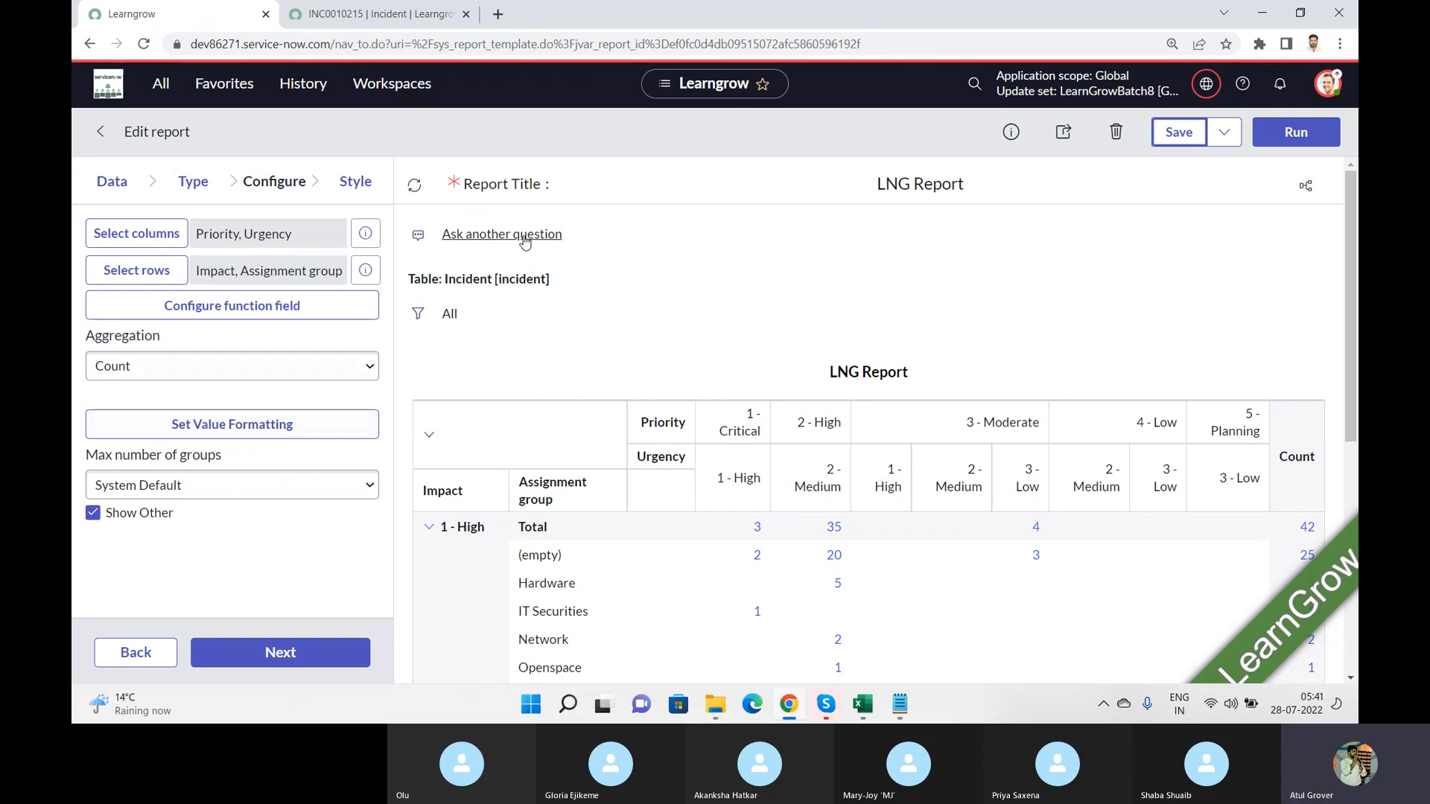
Step: Add a filter condition to the LNG Report on the Created field with the between operator
{"action": "left_click", "coordinate": [419, 315]}
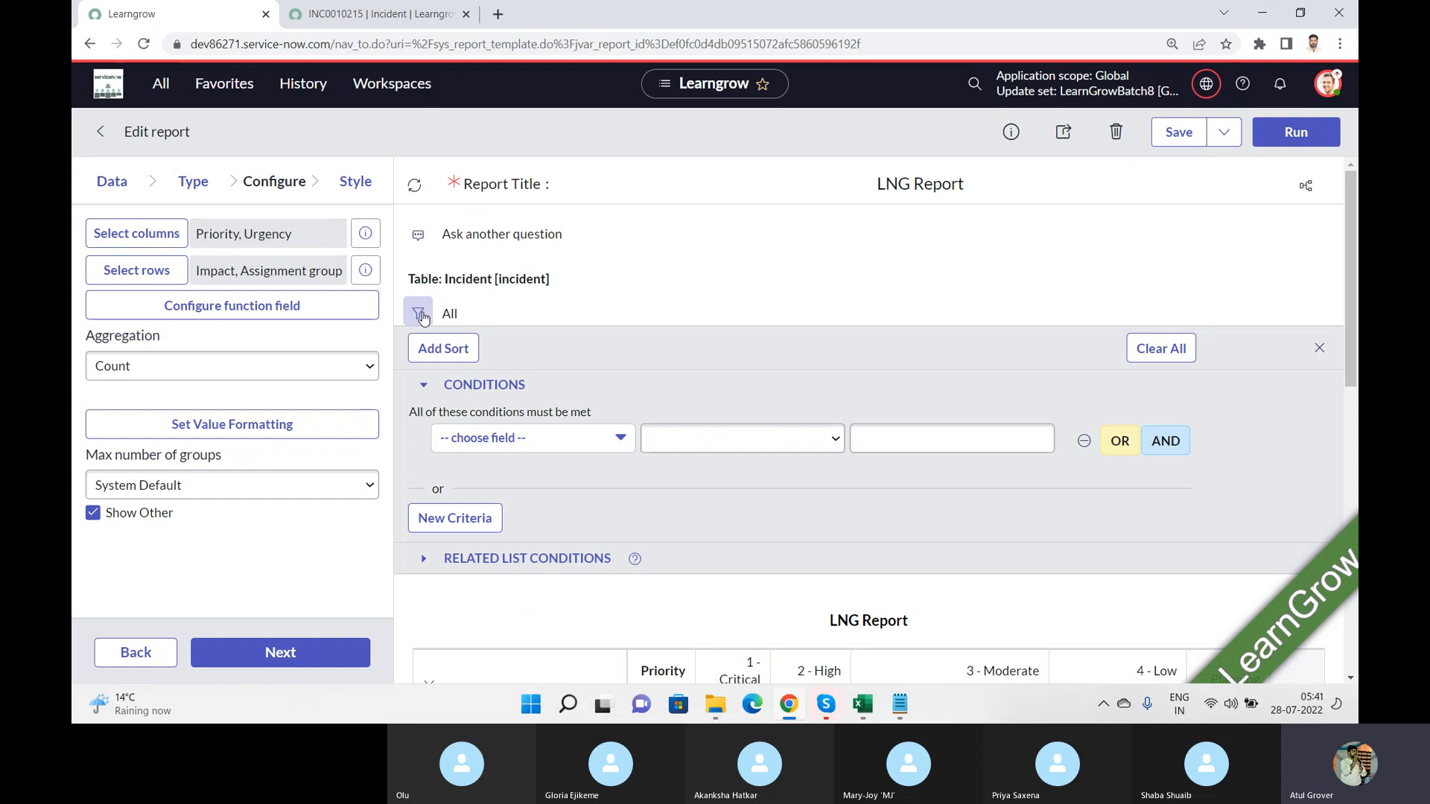
{"action": "left_click", "coordinate": [598, 445]}
{"action": "type", "text": "cer"}
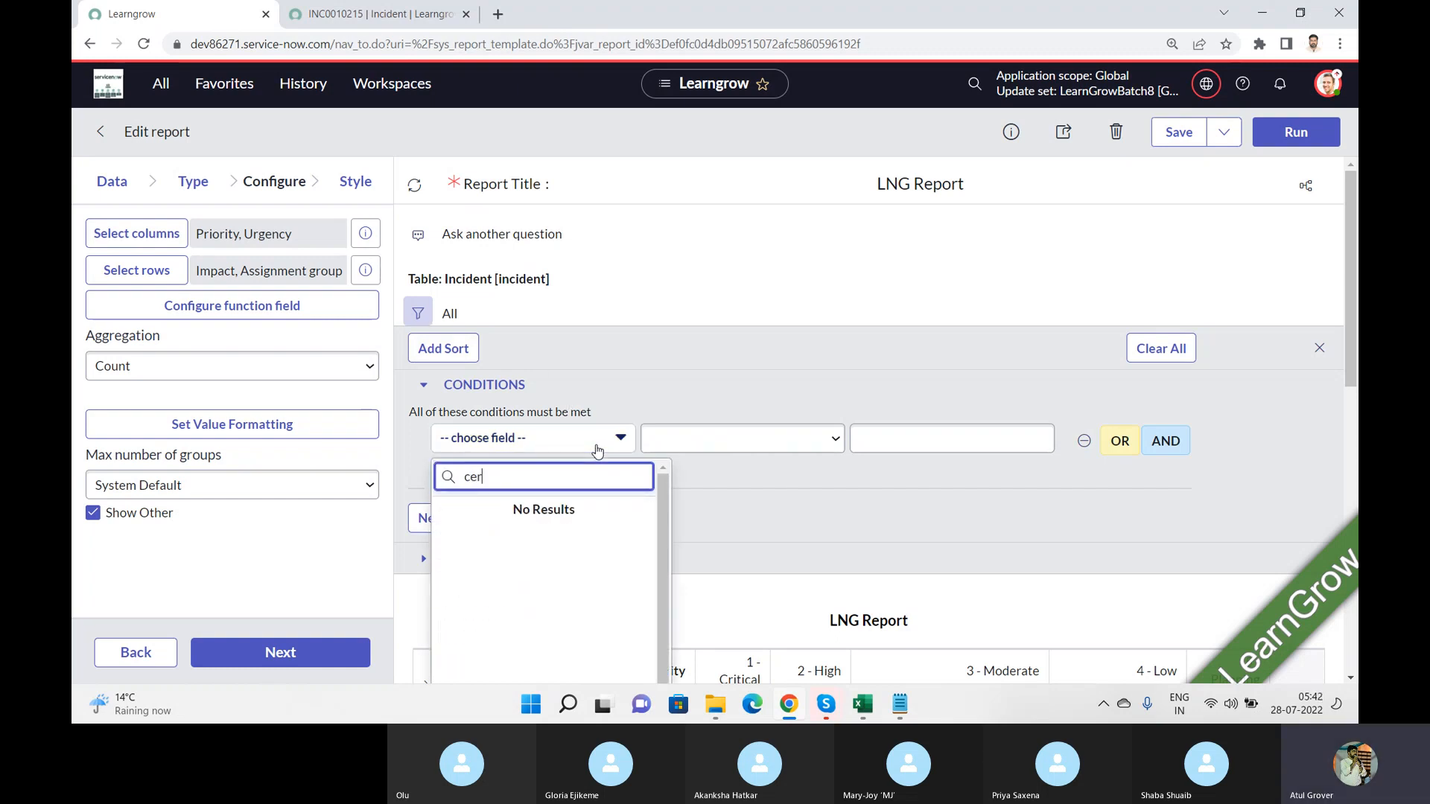
{"action": "key", "text": "BackSpace"}
{"action": "type", "text": "red"}
{"action": "key", "text": "BackSpace"}
{"action": "key", "text": "BackSpace"}
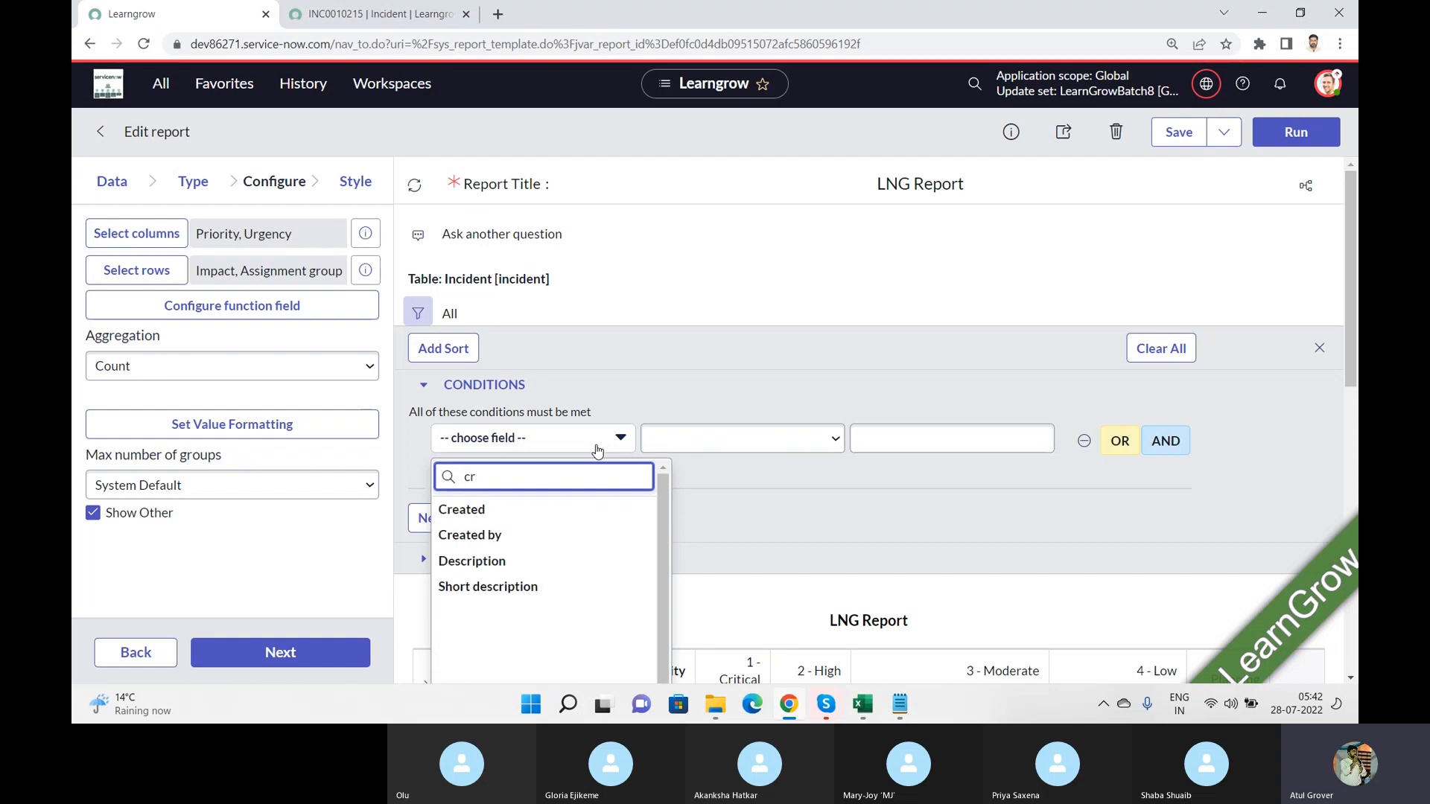
{"action": "type", "text": "ea"}
{"action": "left_click", "coordinate": [458, 510]}
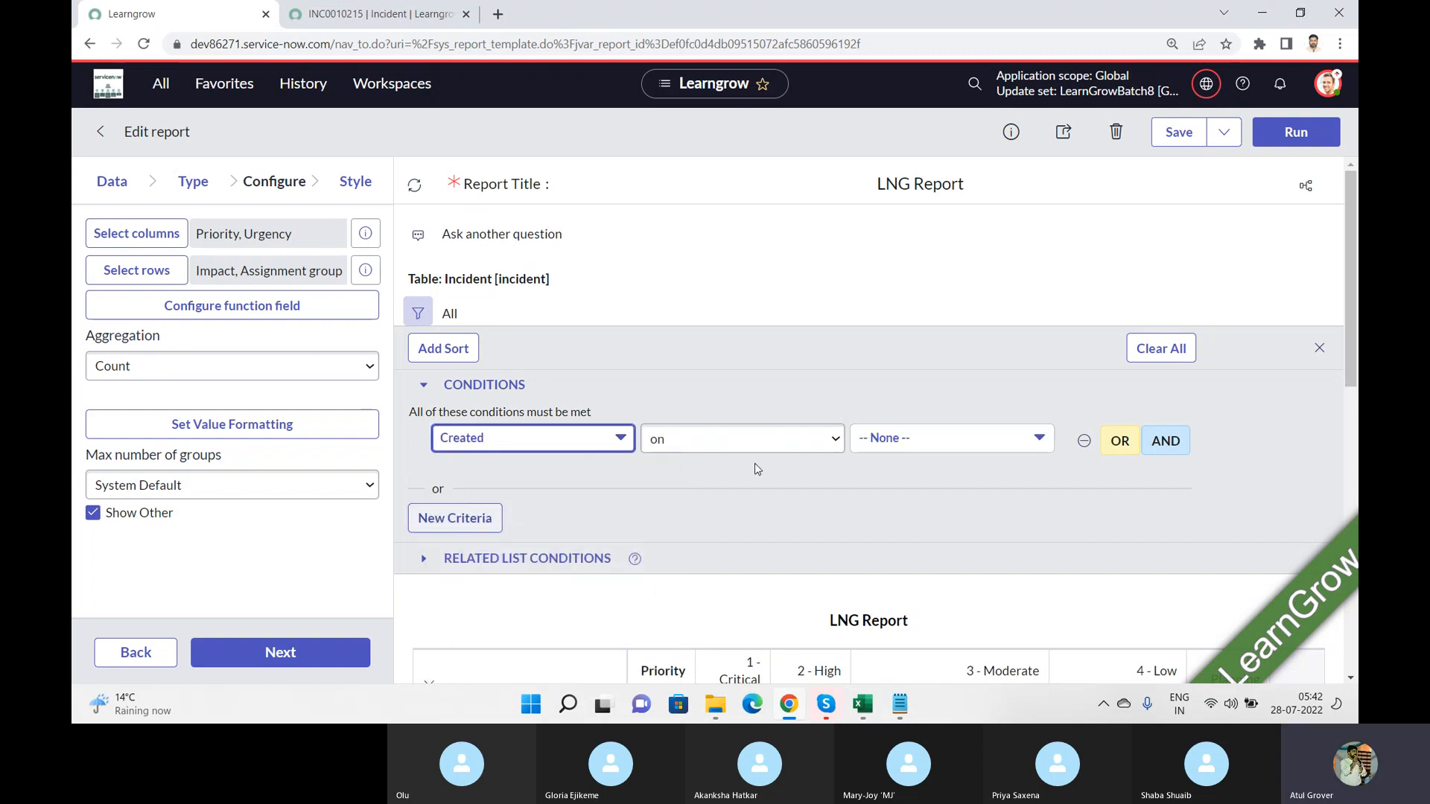
{"action": "left_click", "coordinate": [833, 454]}
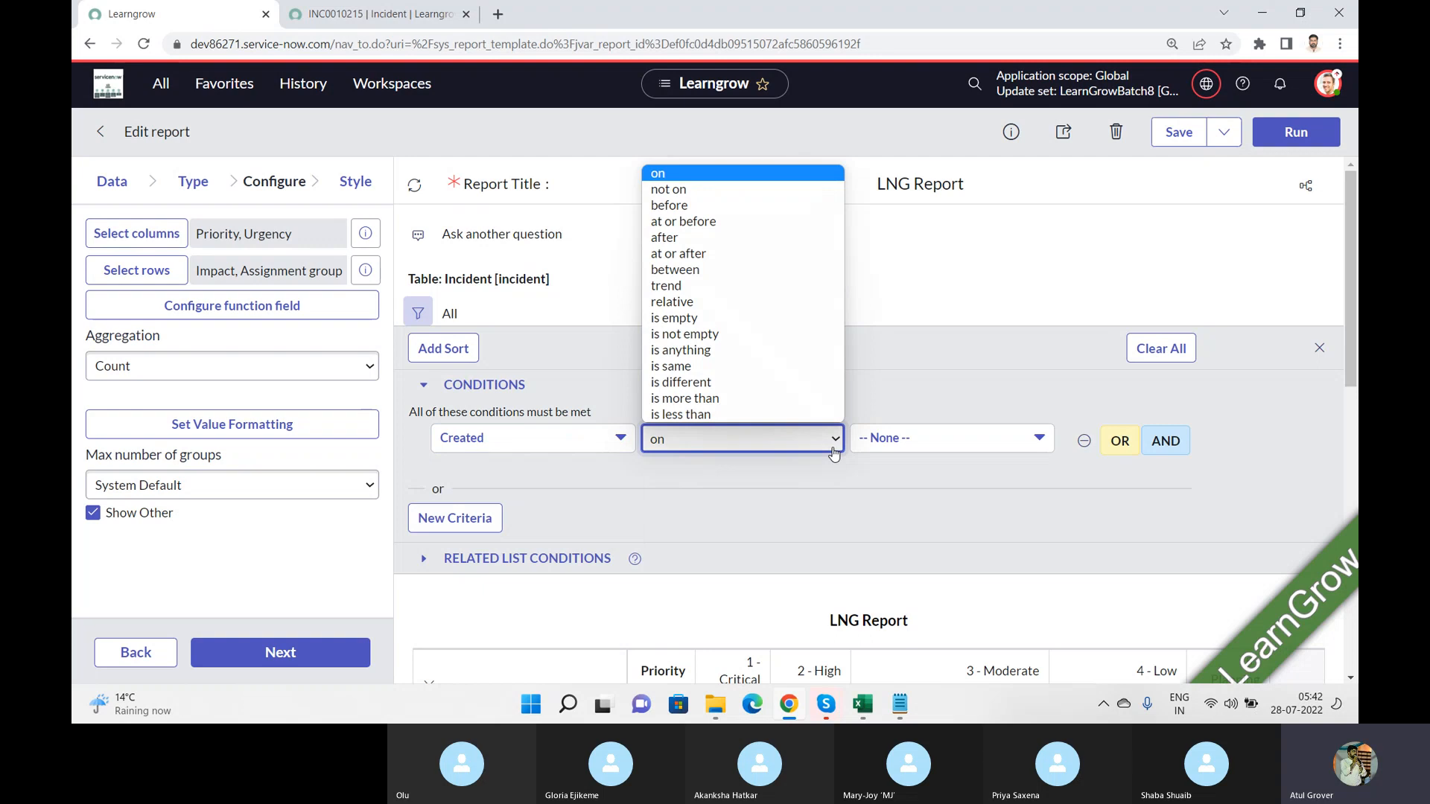
{"action": "left_click", "coordinate": [720, 277]}
Step: Try the Created range from Last 30 days to Last 6 months and run the report
{"action": "left_click", "coordinate": [931, 443]}
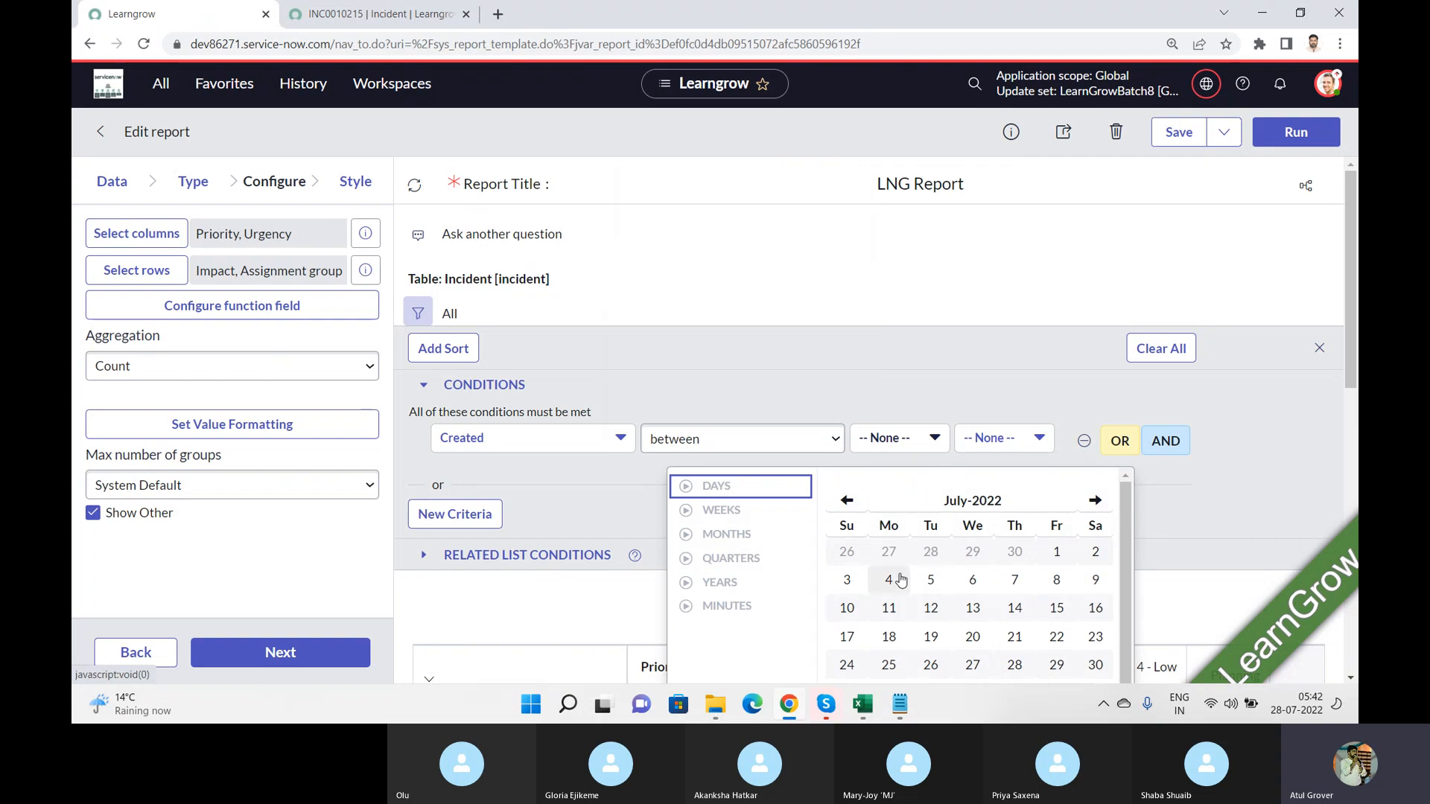
{"action": "left_click", "coordinate": [686, 488]}
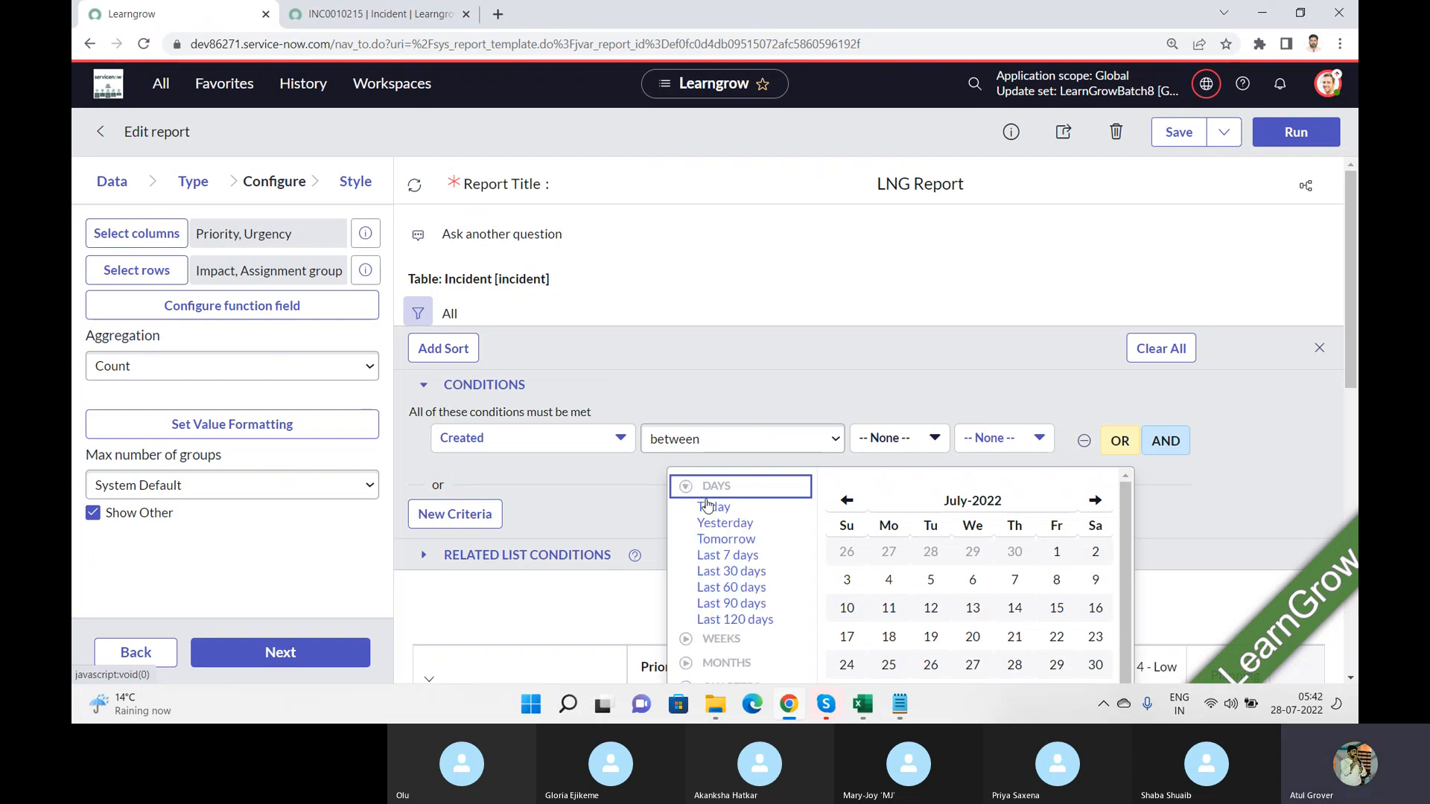
{"action": "left_click", "coordinate": [731, 570]}
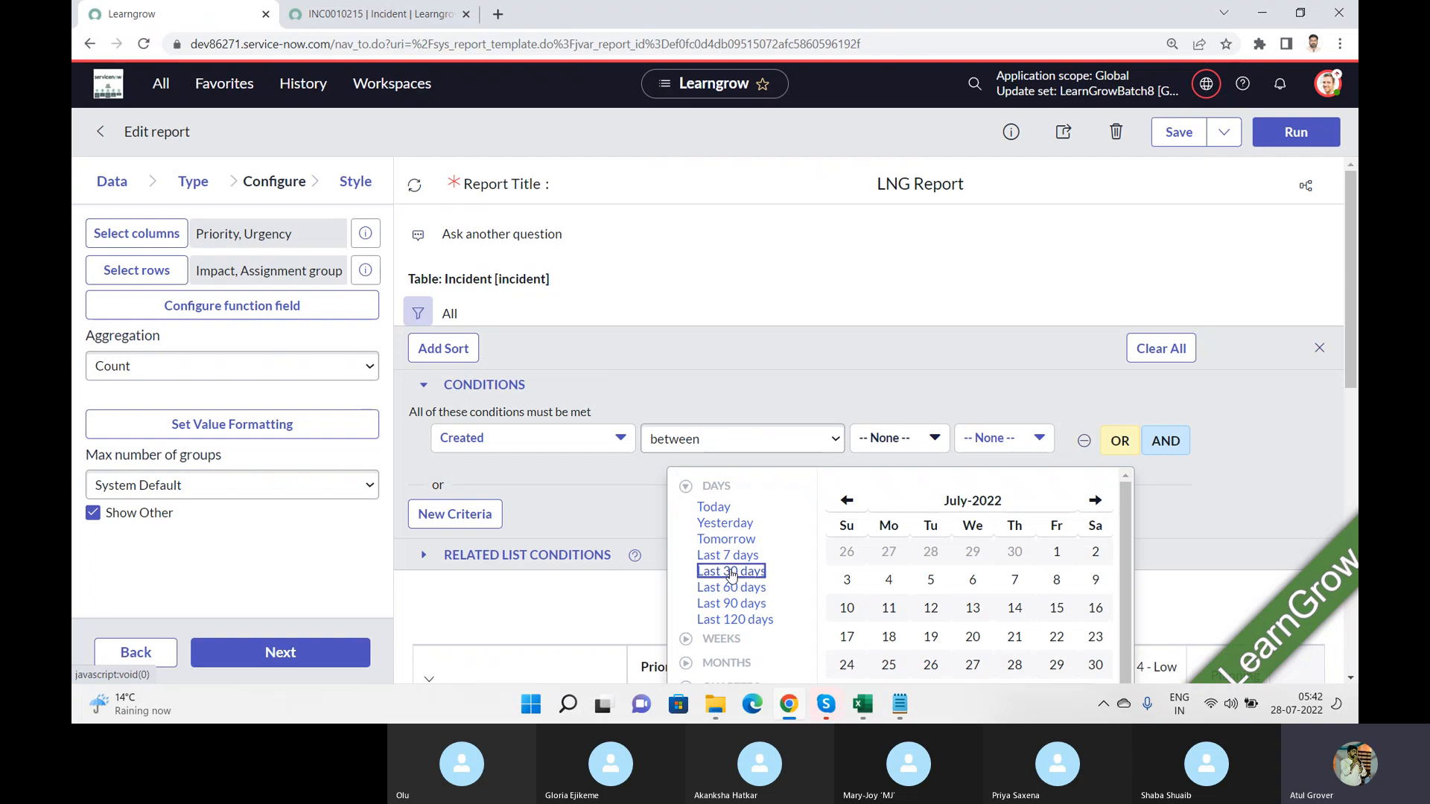
{"action": "left_click", "coordinate": [1005, 436]}
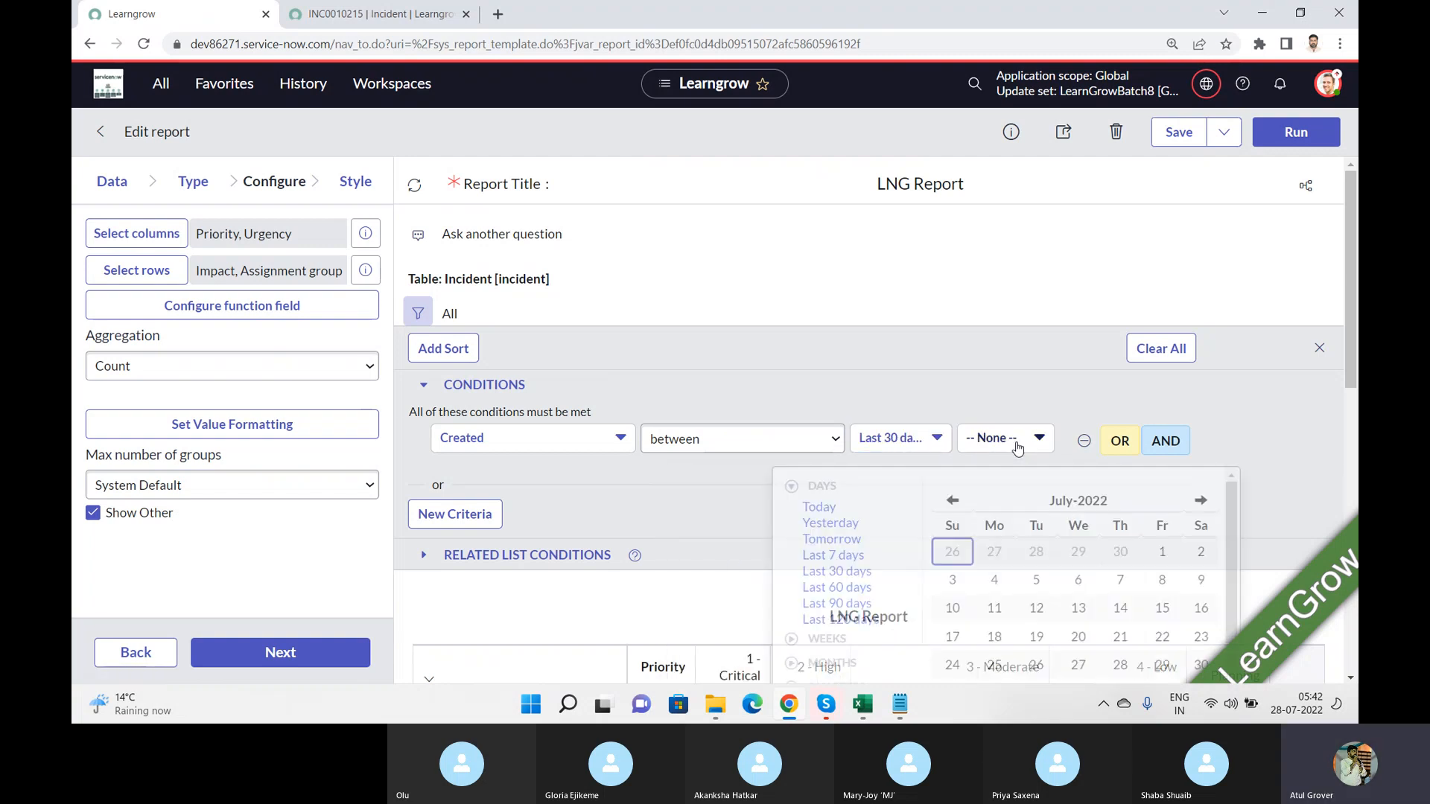
{"action": "left_click", "coordinate": [792, 640]}
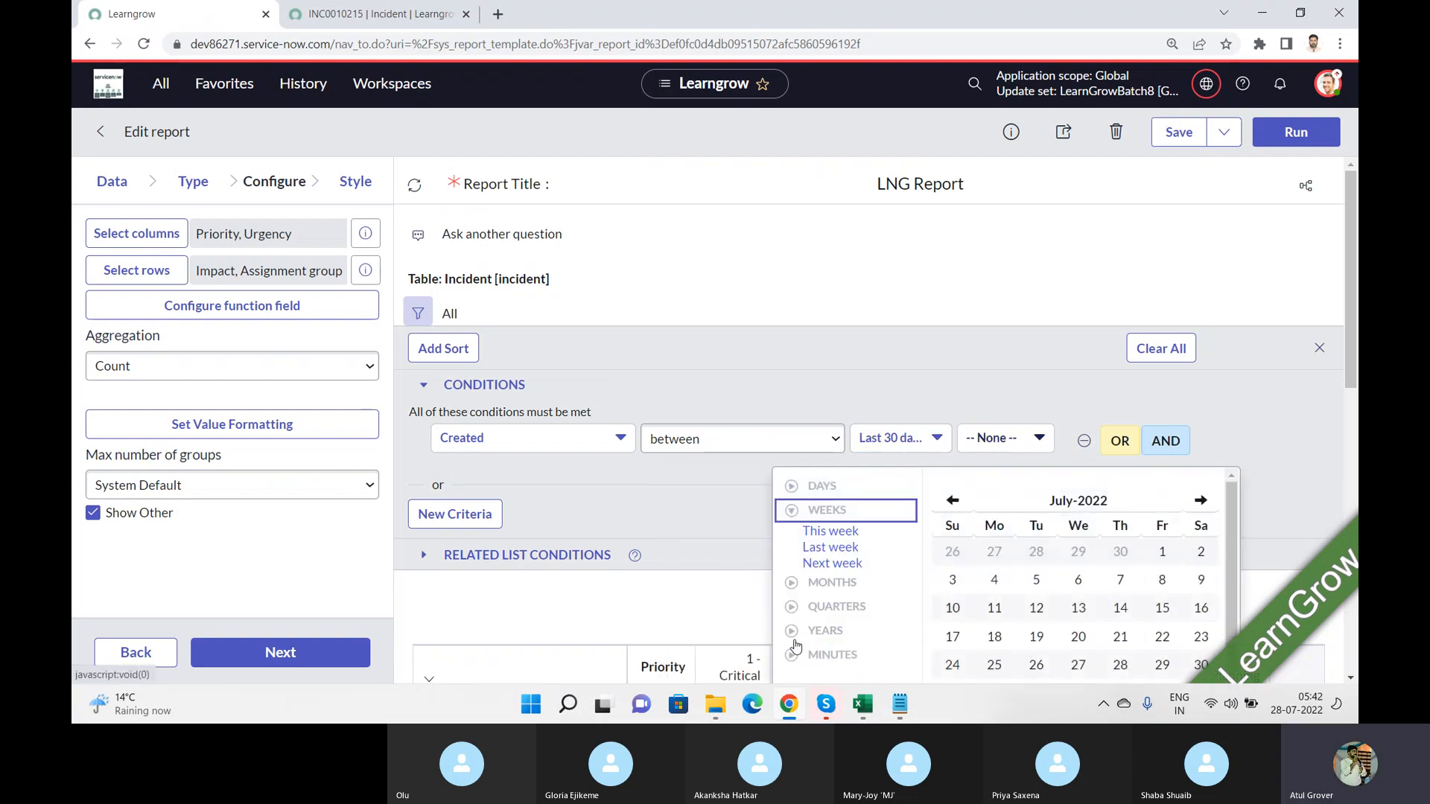
{"action": "left_click", "coordinate": [794, 585]}
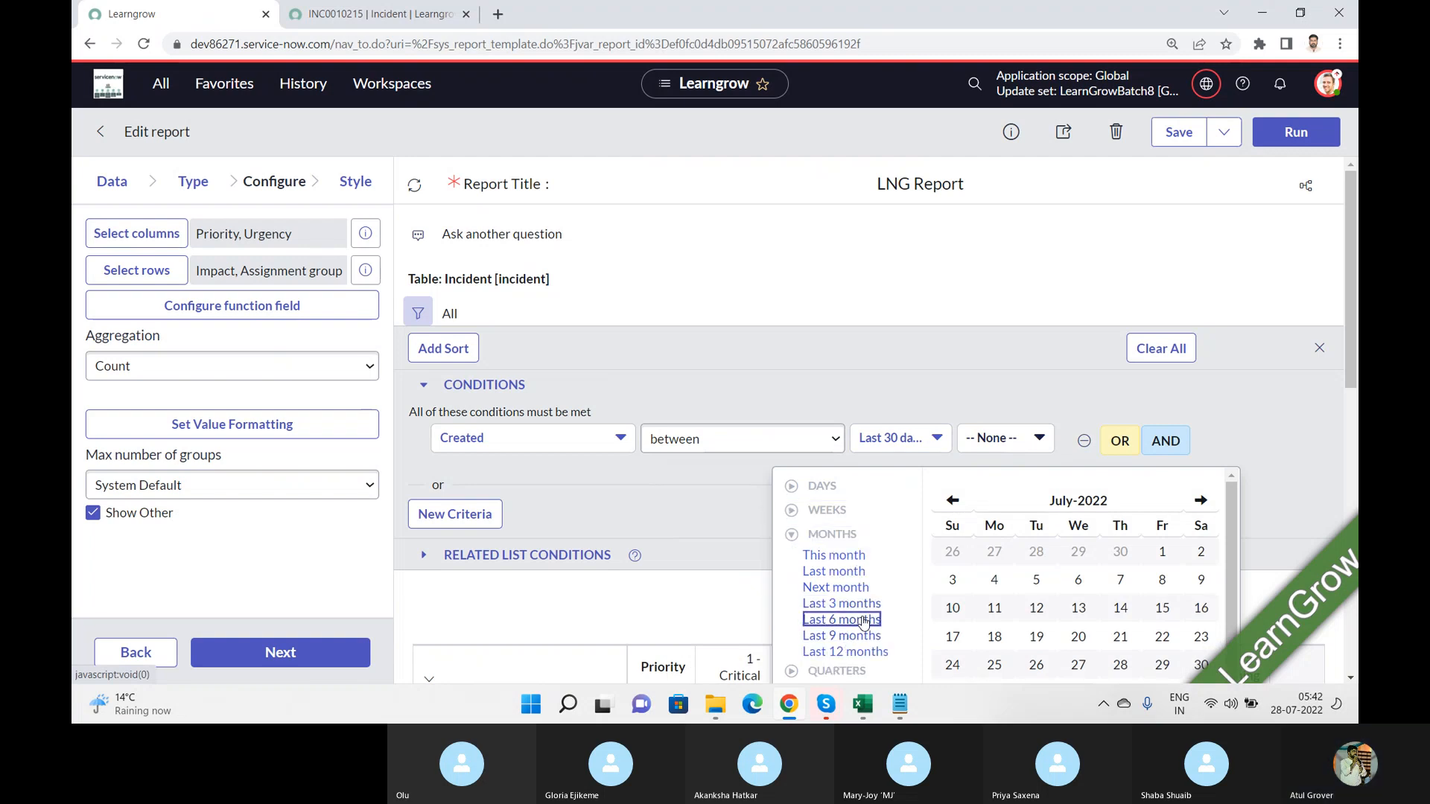
{"action": "left_click", "coordinate": [862, 619]}
{"action": "left_click", "coordinate": [1294, 133]}
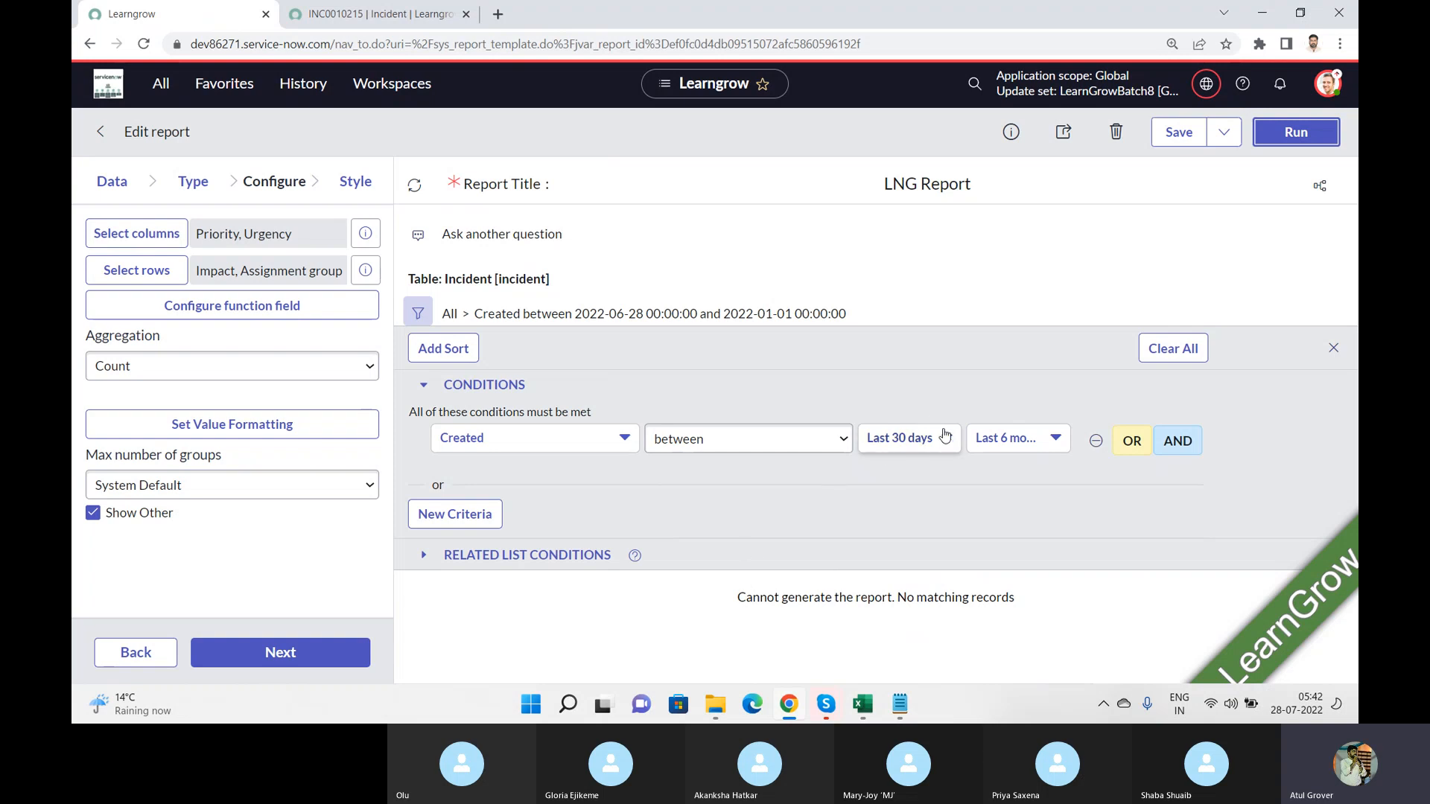
Step: Try Today as the start of the Created range and run the report again
{"action": "left_click", "coordinate": [902, 438]}
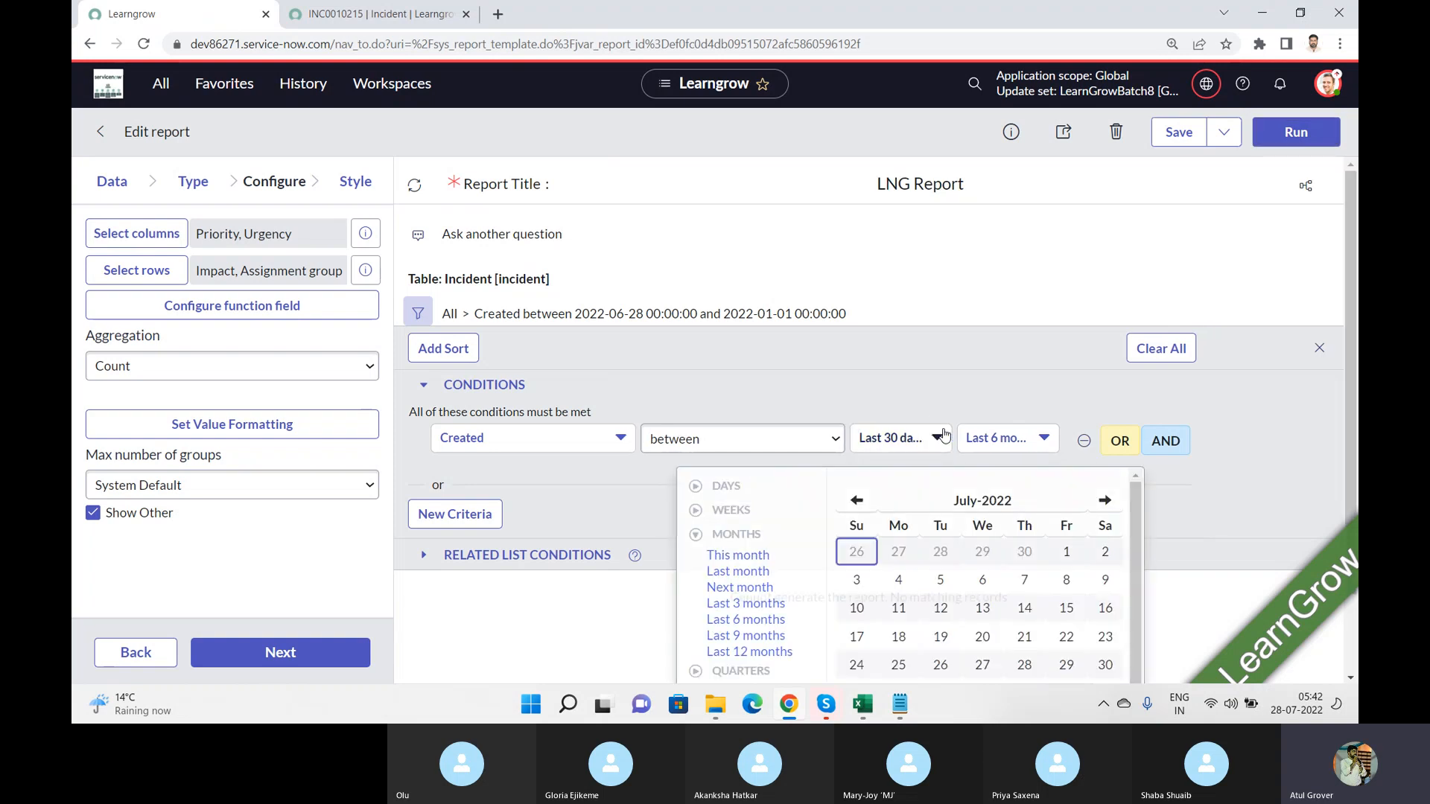
{"action": "left_click", "coordinate": [697, 488]}
{"action": "left_click", "coordinate": [719, 510]}
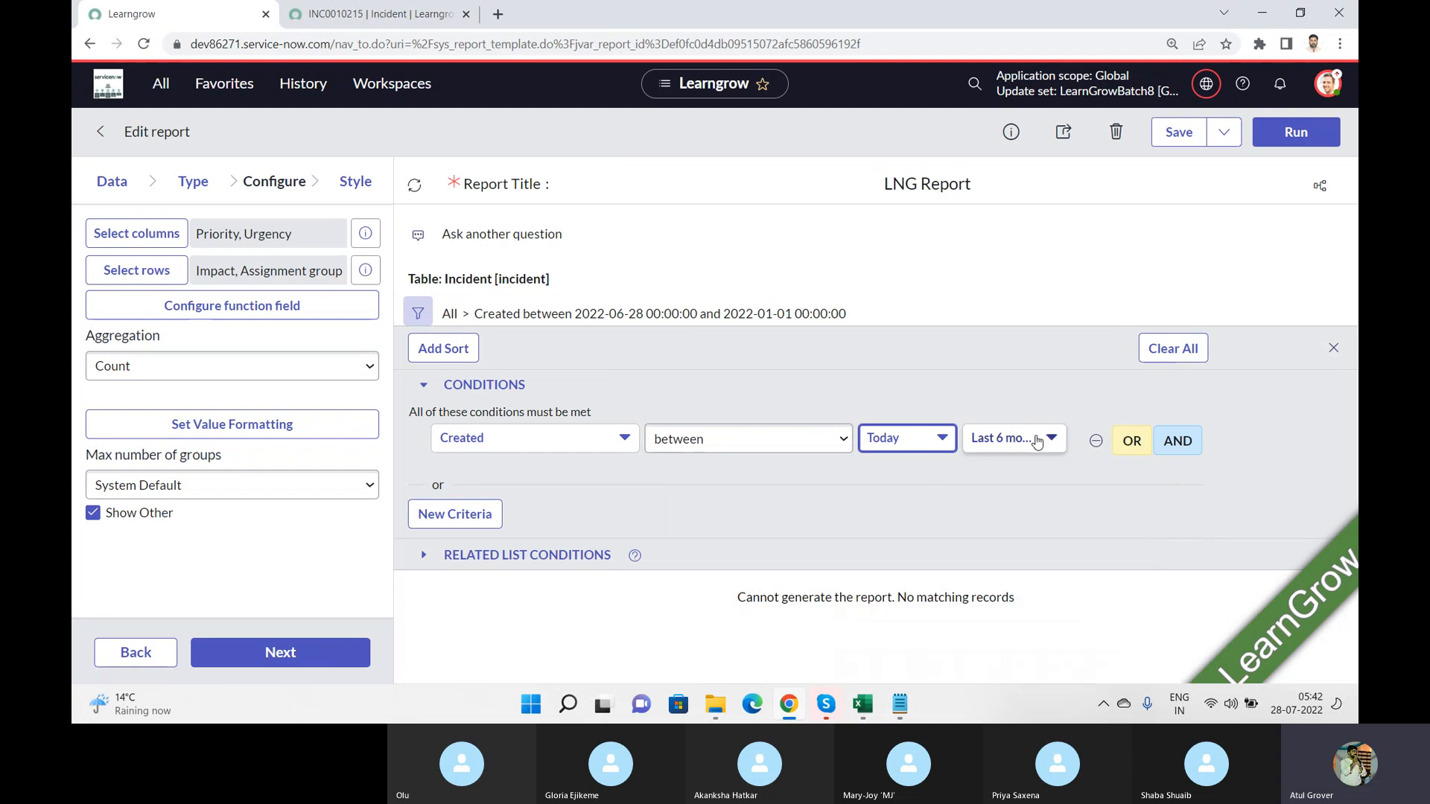
{"action": "left_click", "coordinate": [1295, 138]}
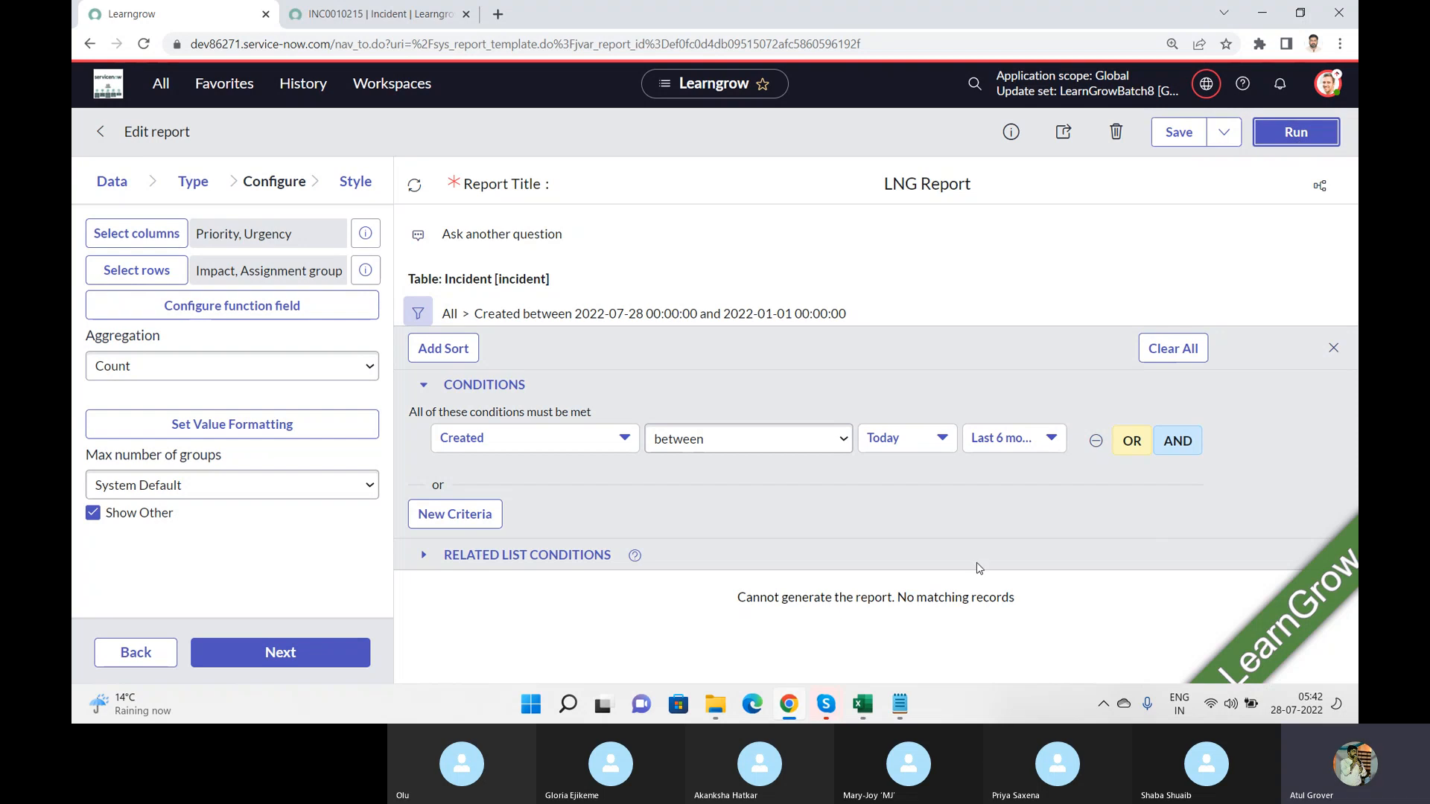
Step: Set the Created range from Last year to Today and run the report
{"action": "left_click", "coordinate": [952, 439]}
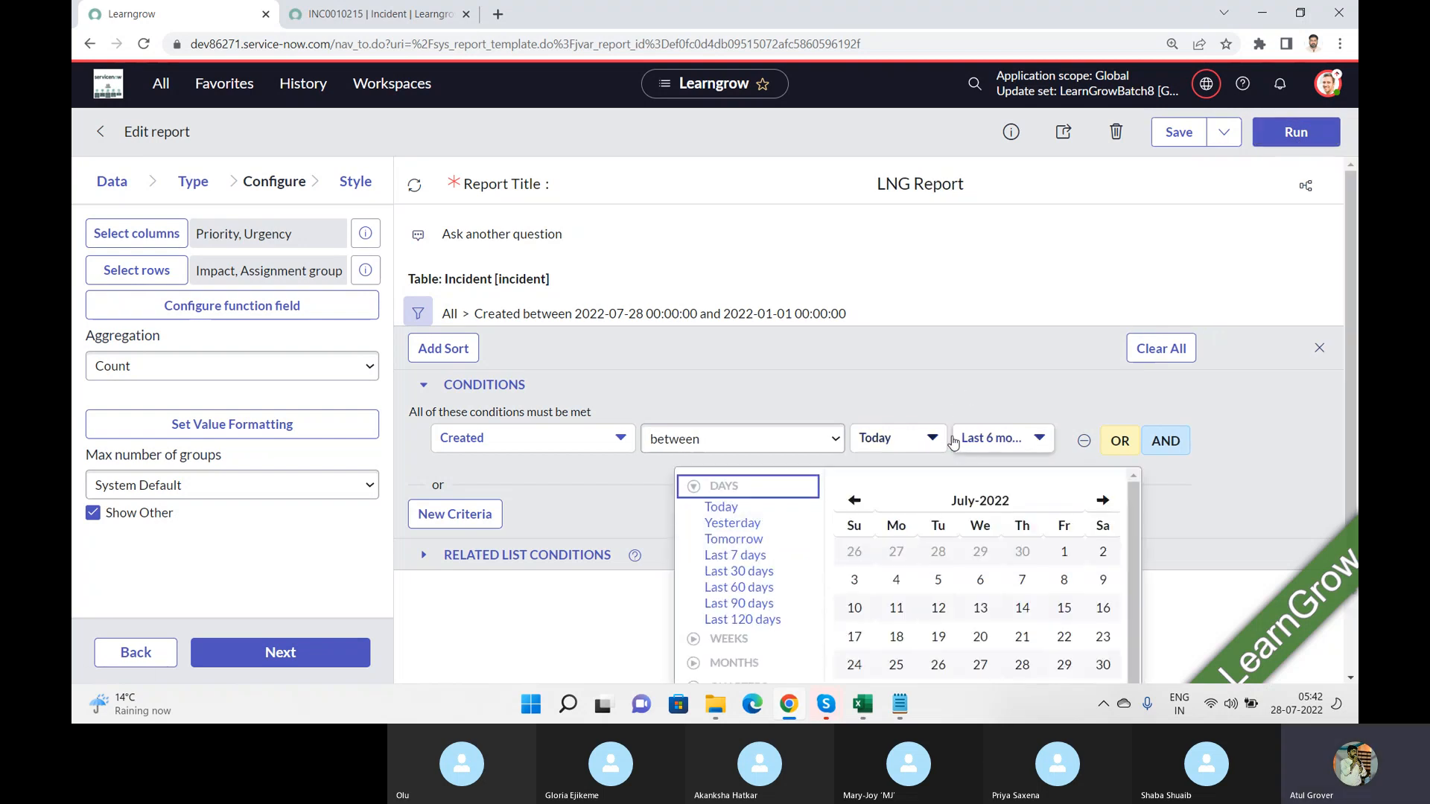
{"action": "left_click", "coordinate": [695, 638]}
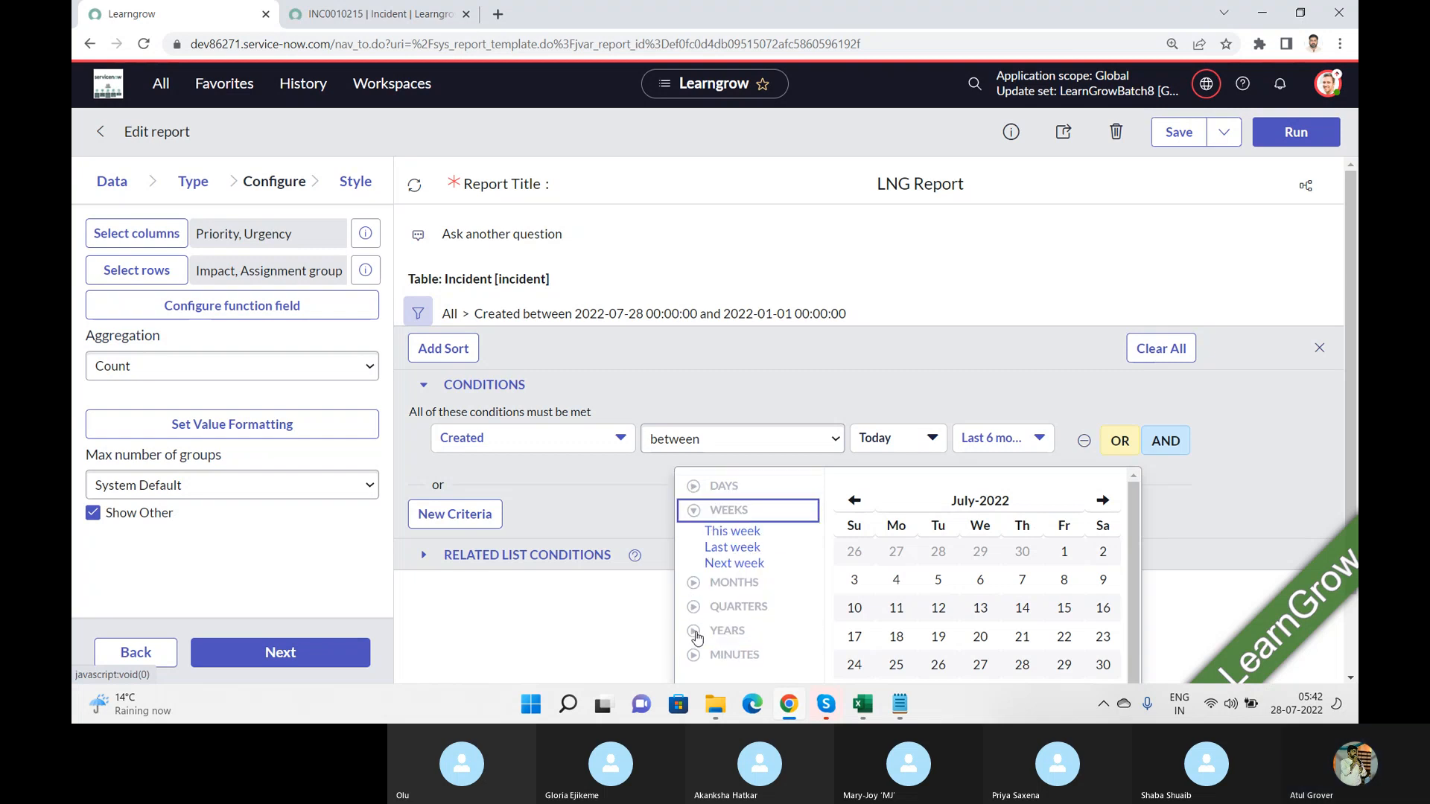
{"action": "left_click", "coordinate": [696, 634]}
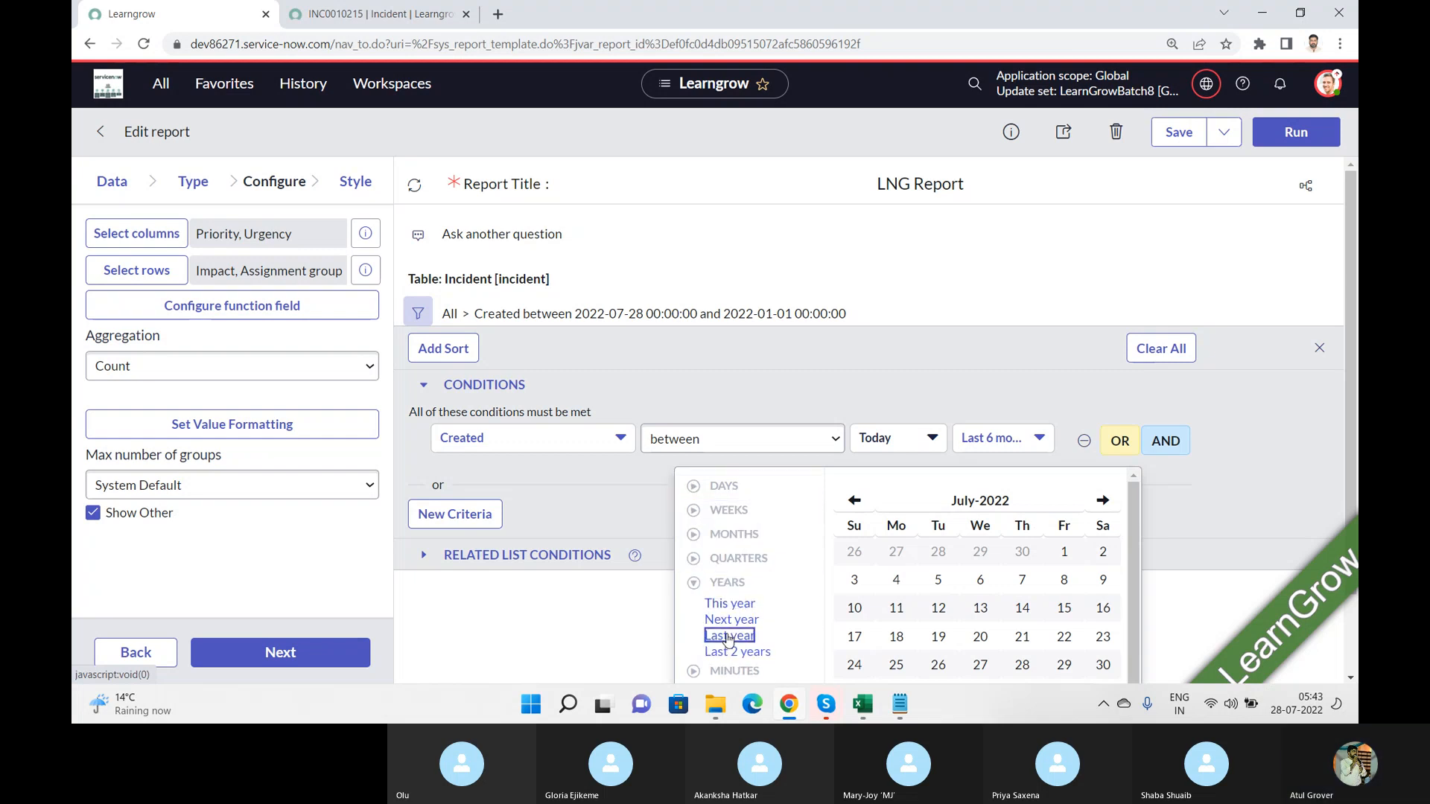
{"action": "left_click", "coordinate": [728, 635]}
{"action": "left_click", "coordinate": [1050, 439]}
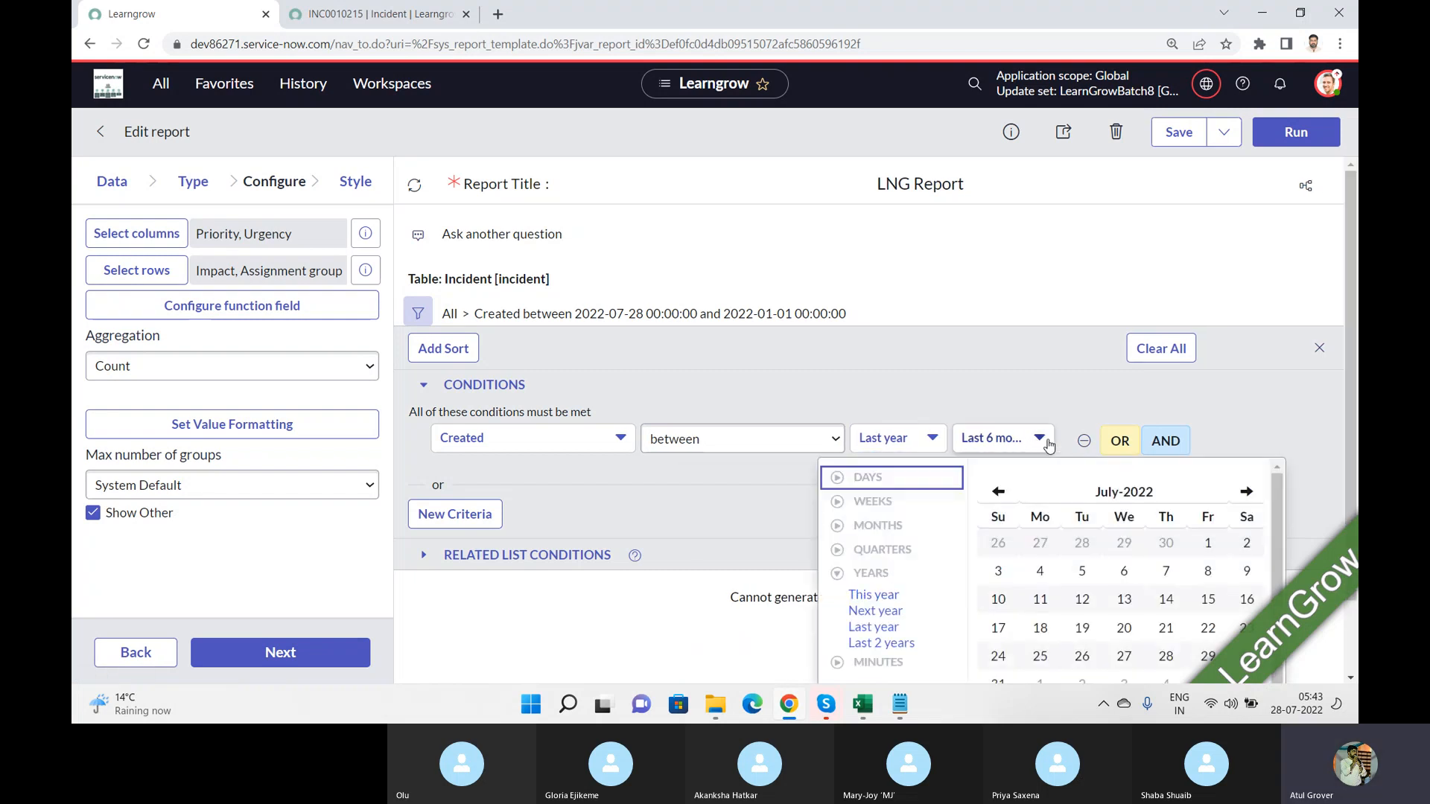
{"action": "left_click", "coordinate": [868, 481]}
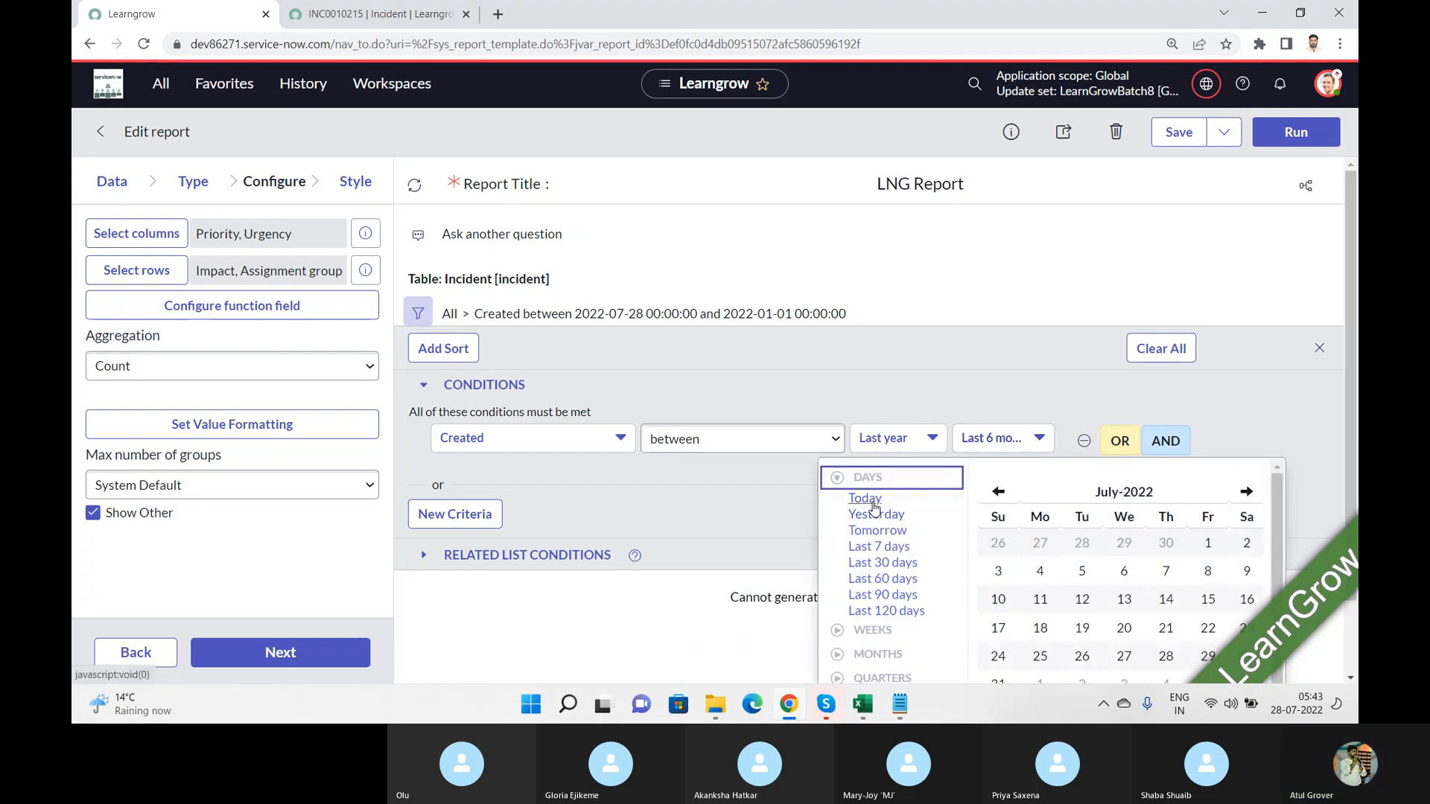
{"action": "left_click", "coordinate": [873, 501]}
{"action": "left_click", "coordinate": [1303, 138]}
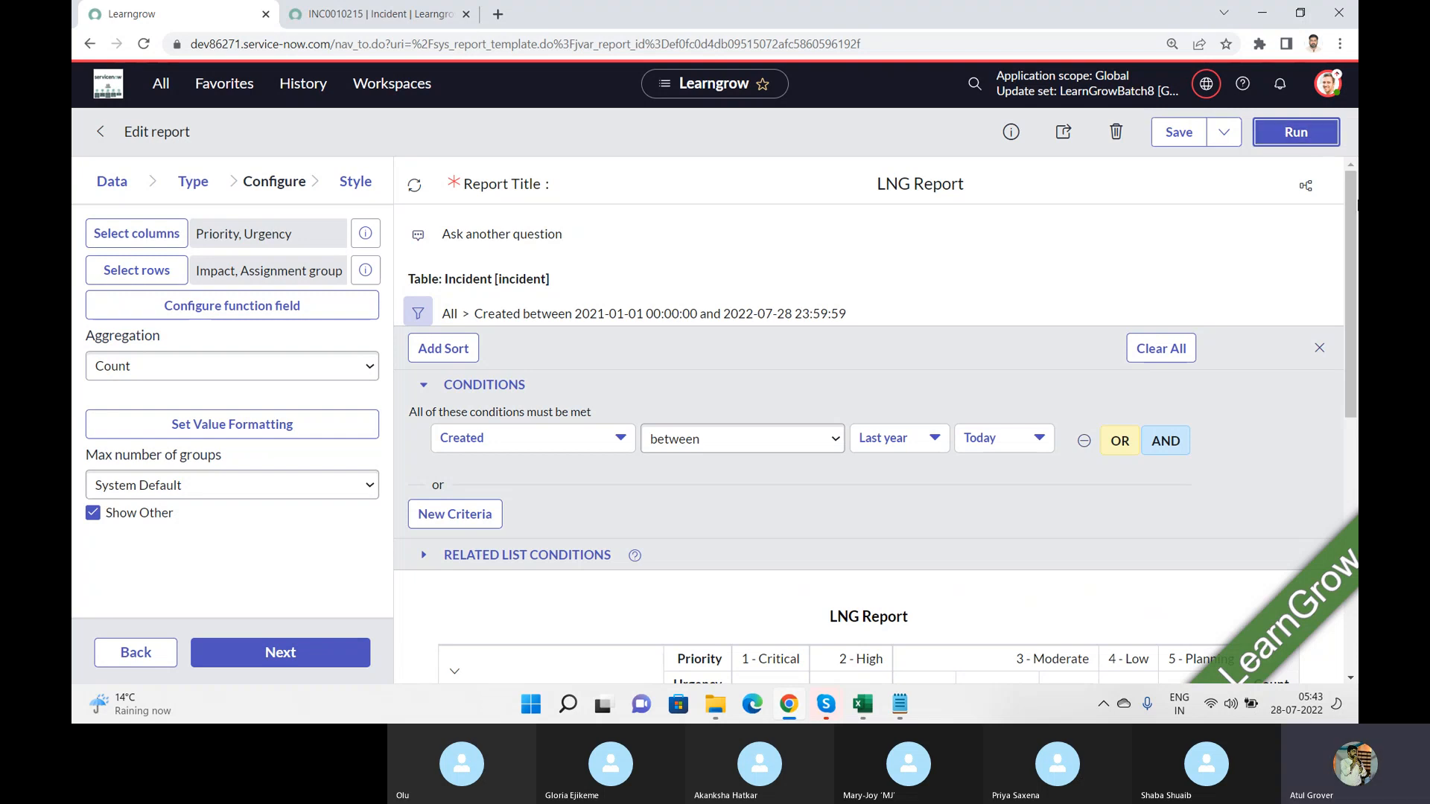
Step: Look through the filtered pivot table and save the LNG Report with its Created condition
{"action": "left_click_drag", "start_coordinate": [1351, 198], "coordinate": [1346, 325]}
{"action": "scroll", "coordinate": [767, 363], "scroll_direction": "up", "scroll_amount": 2}
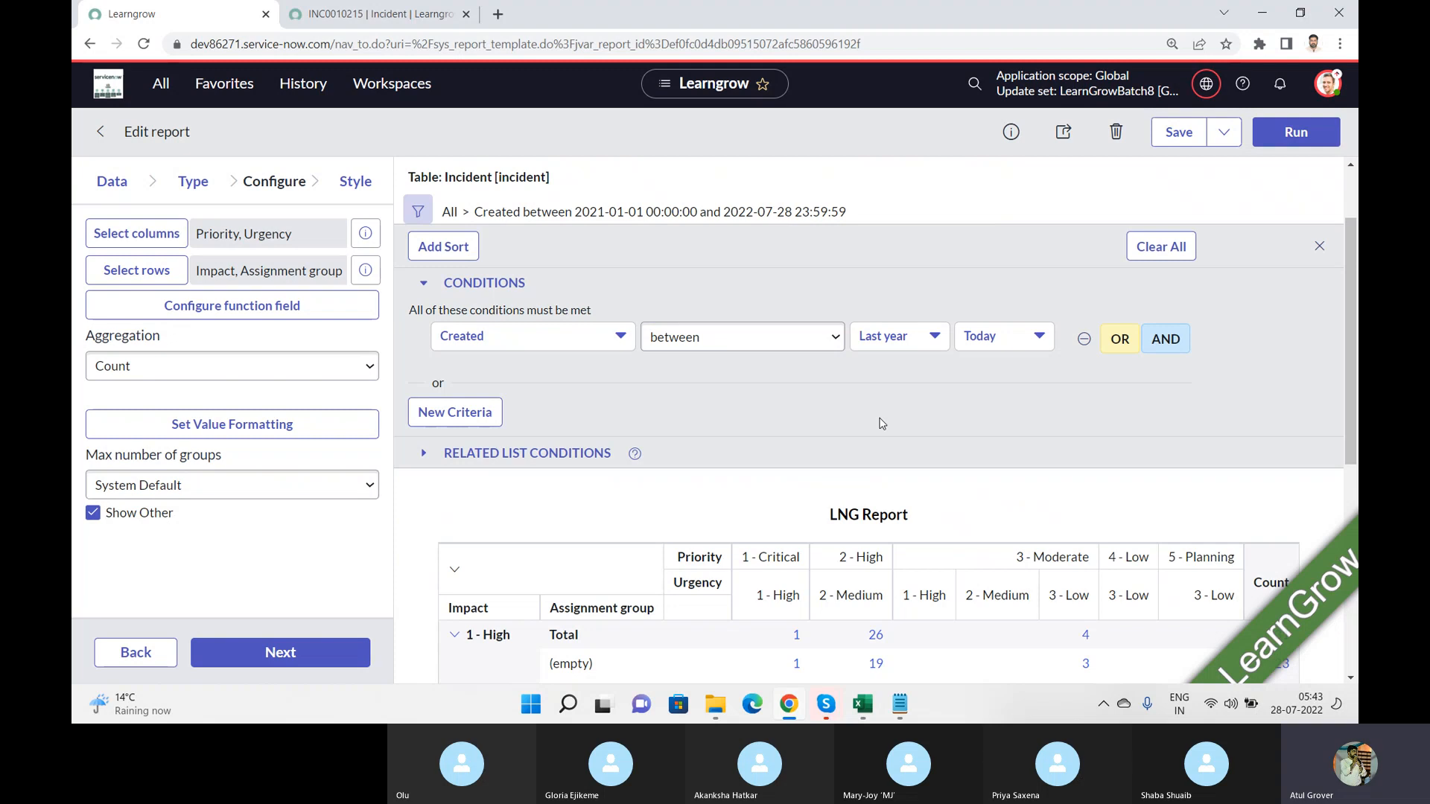
{"action": "mouse_move", "coordinate": [1351, 284]}
{"action": "left_mouse_down"}
{"action": "mouse_move", "coordinate": [1355, 568]}
{"action": "mouse_move", "coordinate": [1357, 262]}
{"action": "left_mouse_up"}
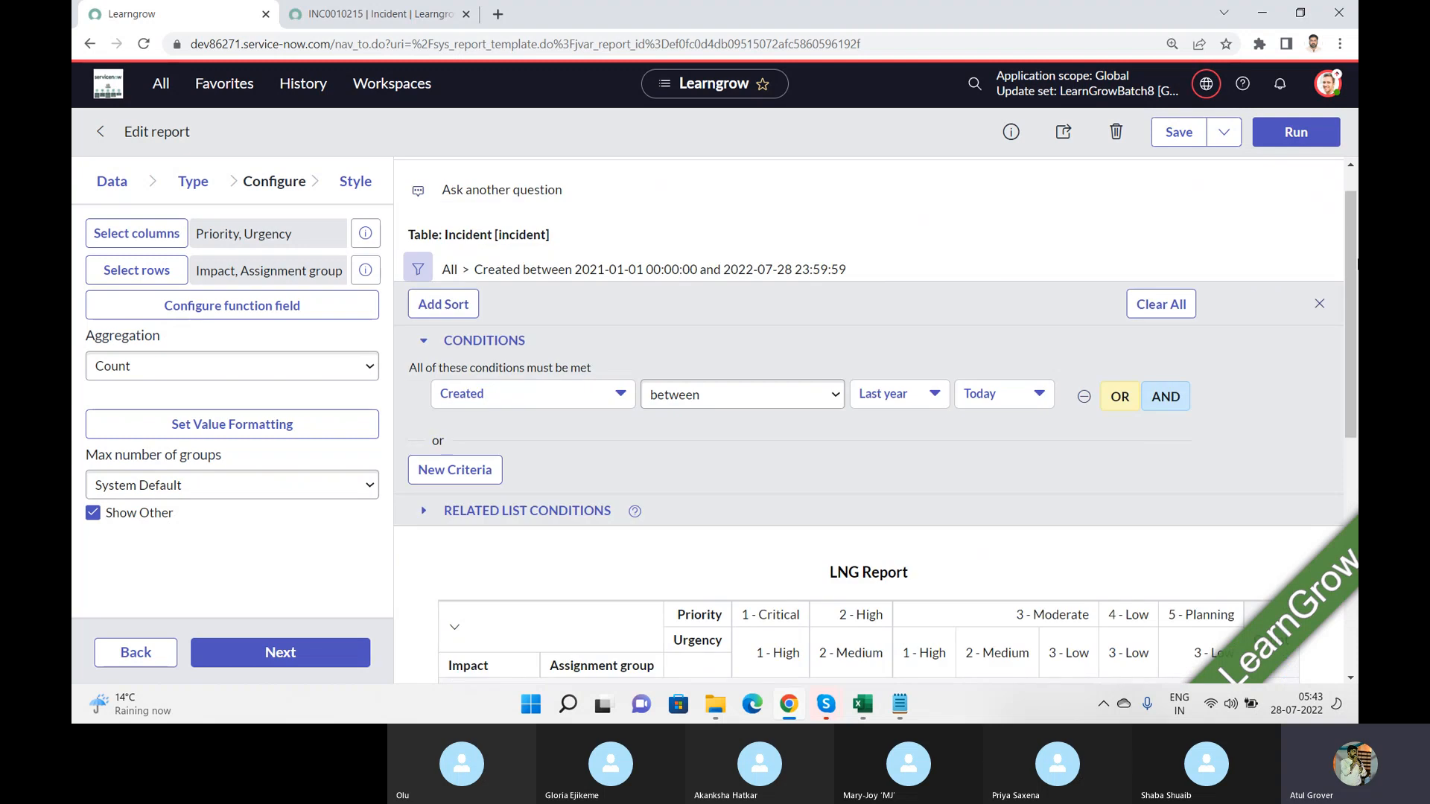
{"action": "left_click", "coordinate": [1177, 140]}
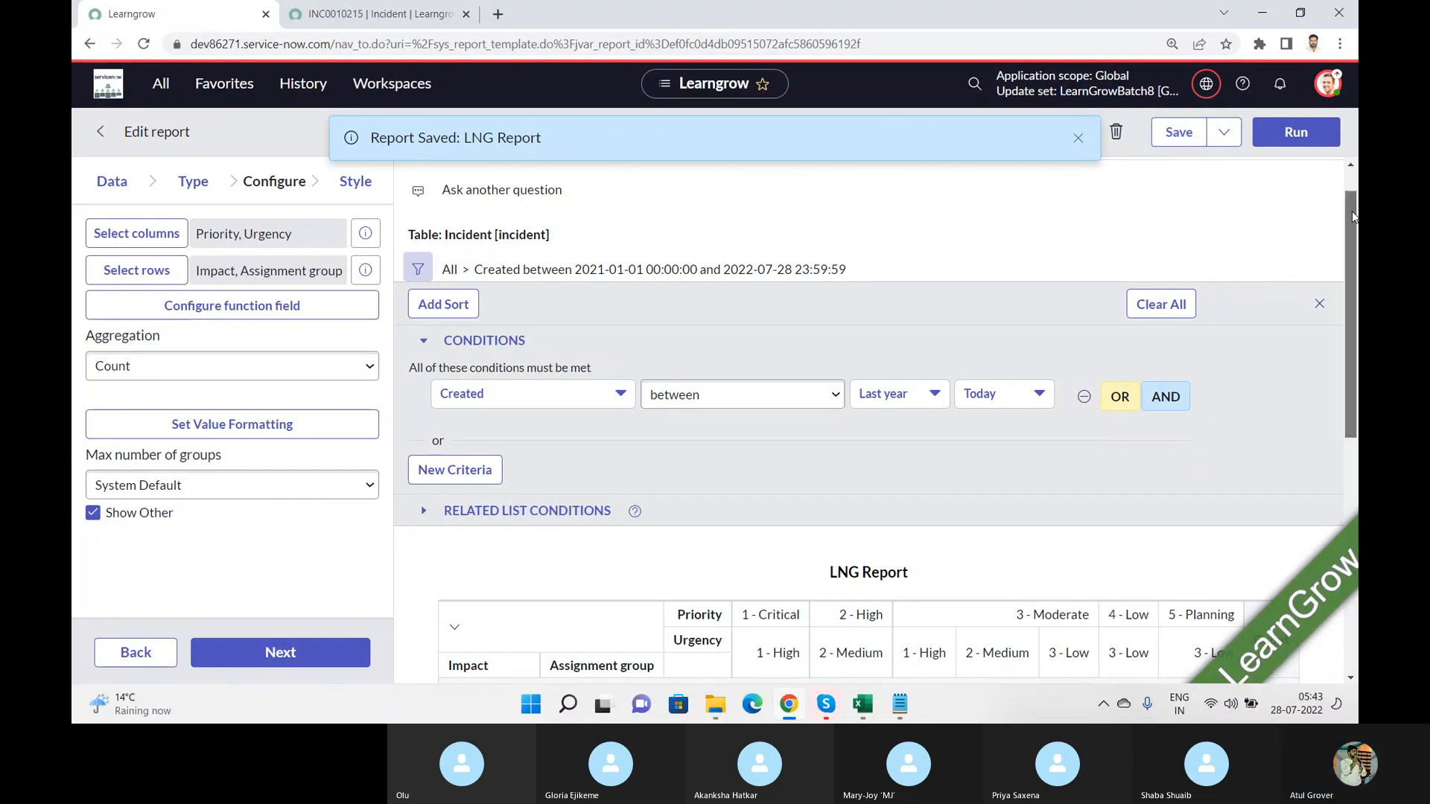
Step: Examine the lower rows of the saved pivot table and the additional save options
{"action": "scroll", "coordinate": [1352, 216], "scroll_direction": "down", "scroll_amount": 6}
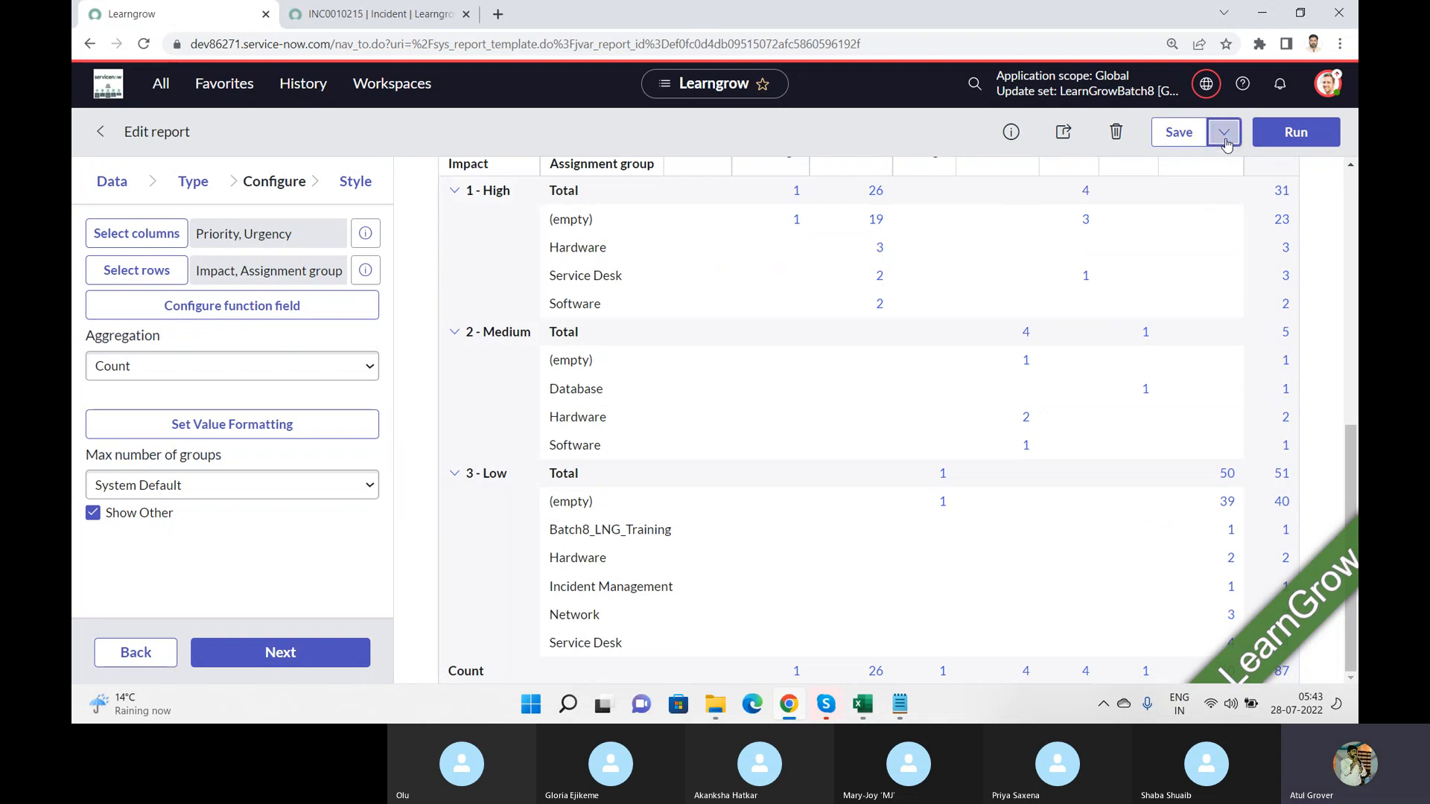
{"action": "left_click", "coordinate": [1225, 138]}
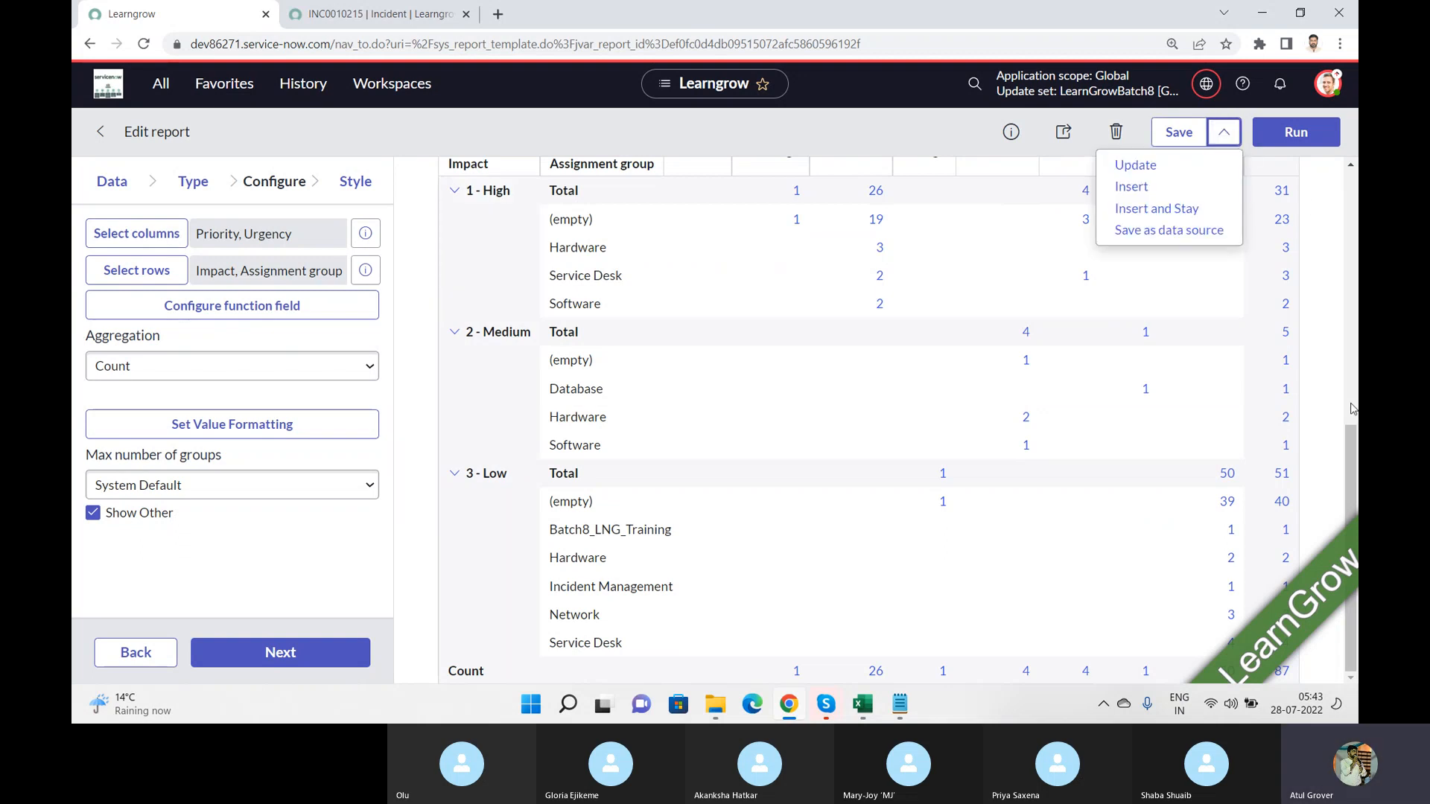
{"action": "scroll", "coordinate": [1353, 409], "scroll_direction": "up", "scroll_amount": 6}
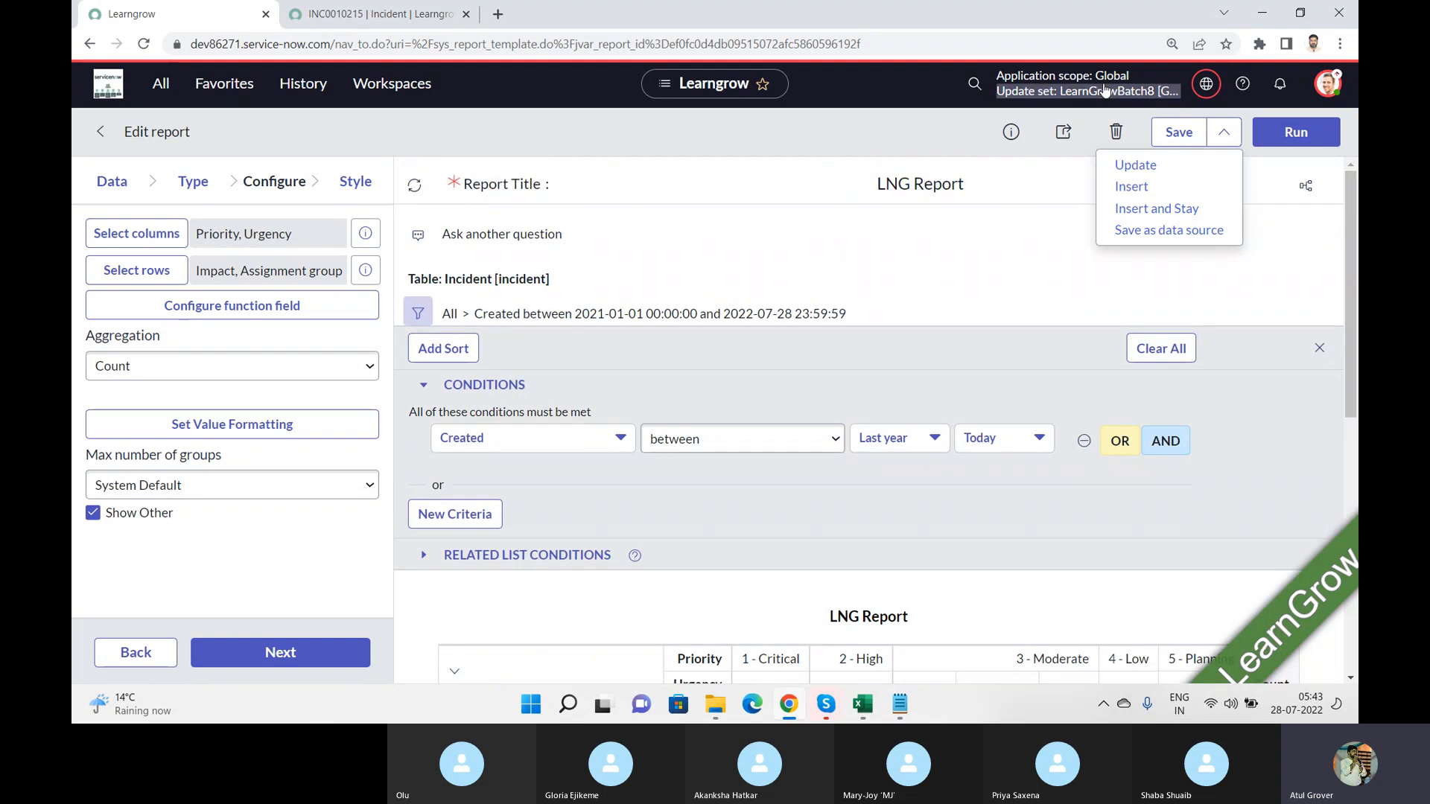
Step: Review the report's sharing options and try to export the LNG Report to PDF
{"action": "left_click", "coordinate": [1065, 134]}
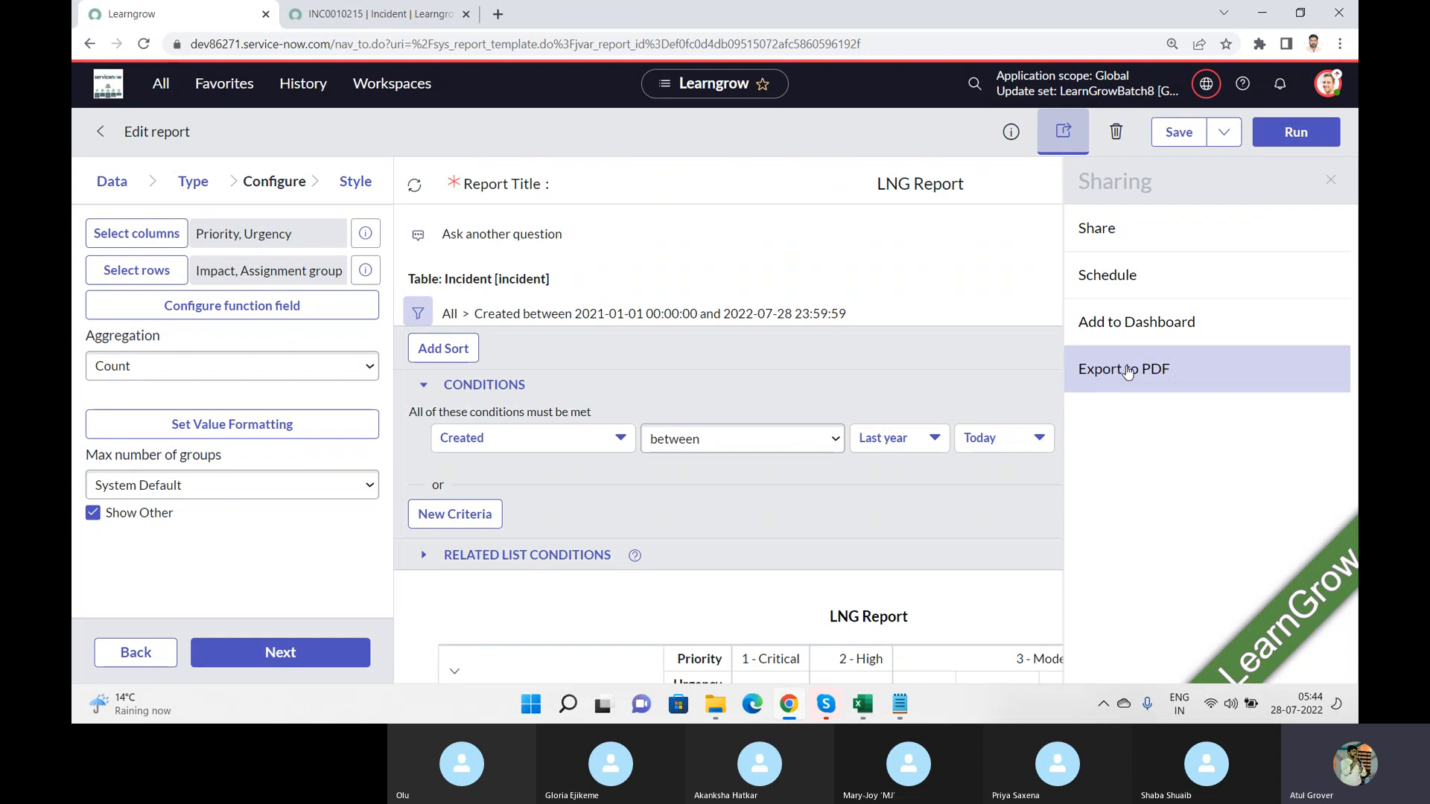
{"action": "left_click", "coordinate": [1128, 370]}
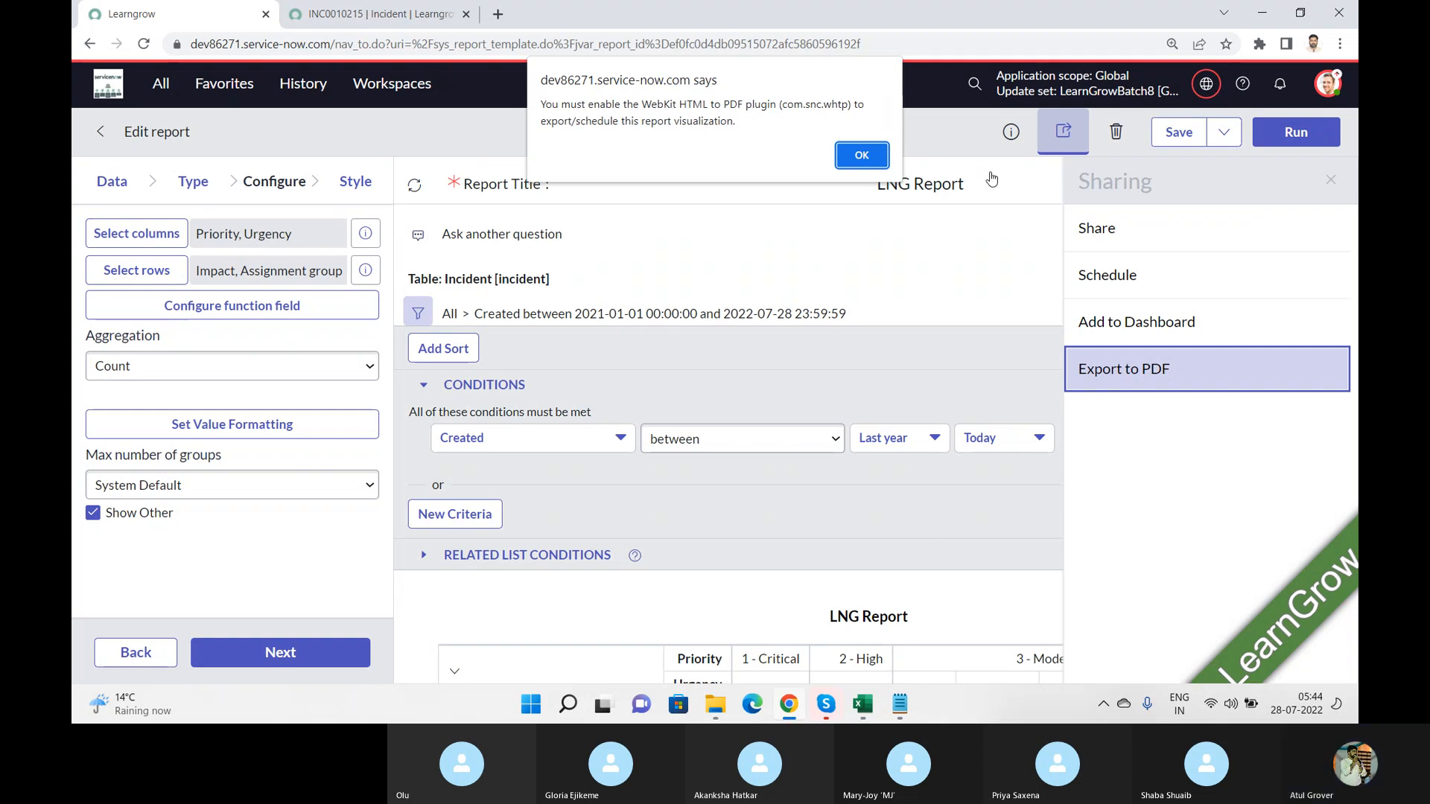
{"action": "left_click", "coordinate": [861, 156]}
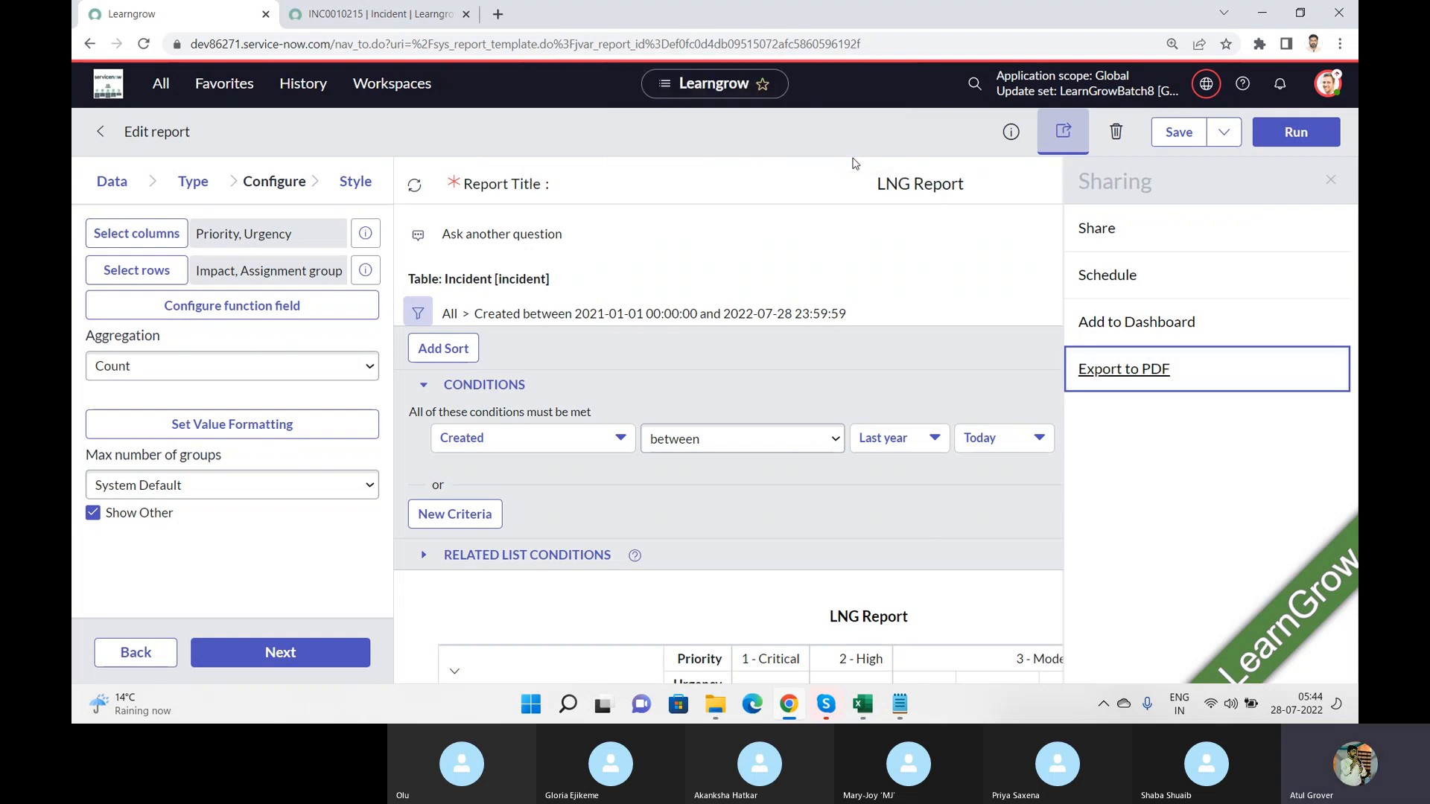
{"action": "left_click", "coordinate": [1330, 179]}
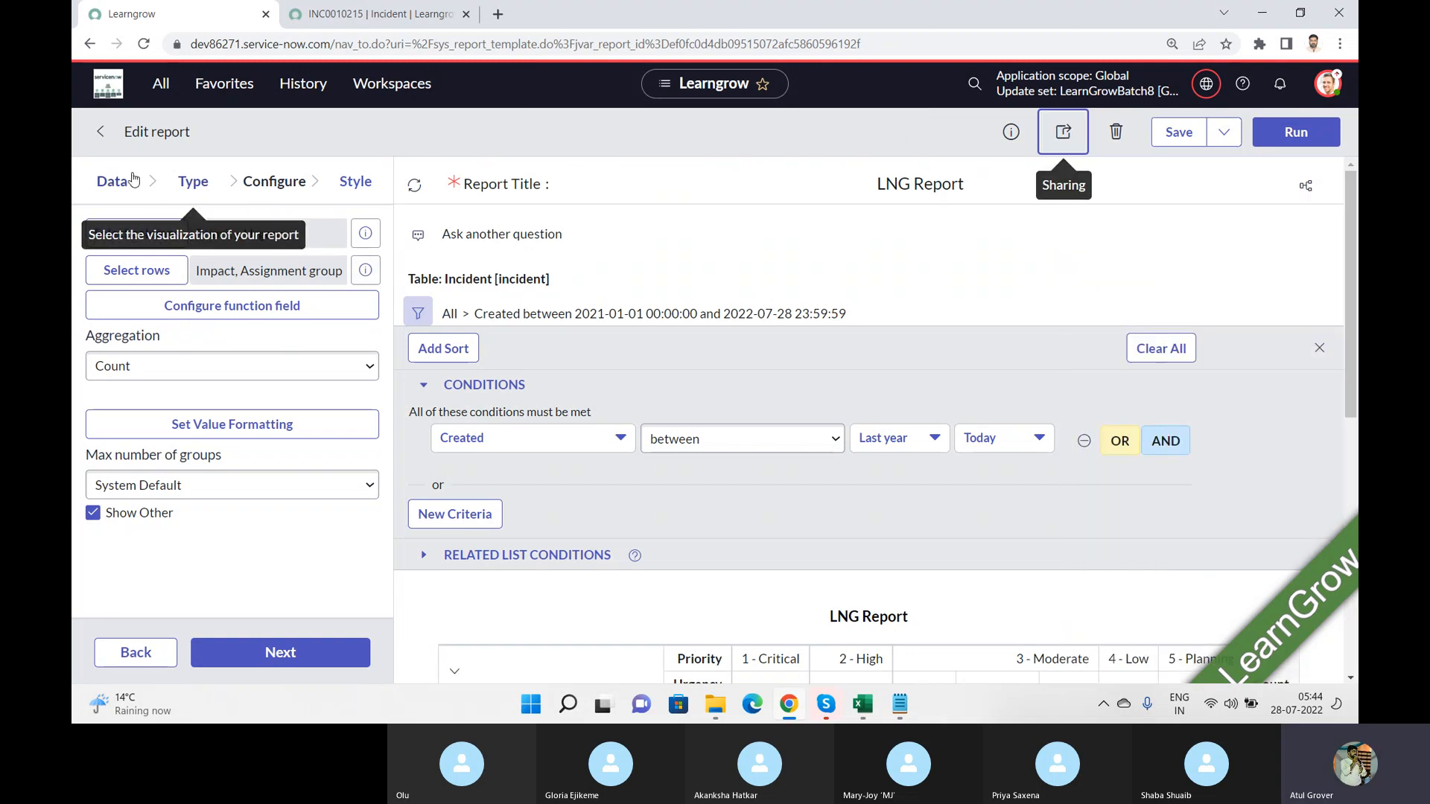
Step: Change the report's visualization type to Histogram and run the report
{"action": "left_click", "coordinate": [195, 183]}
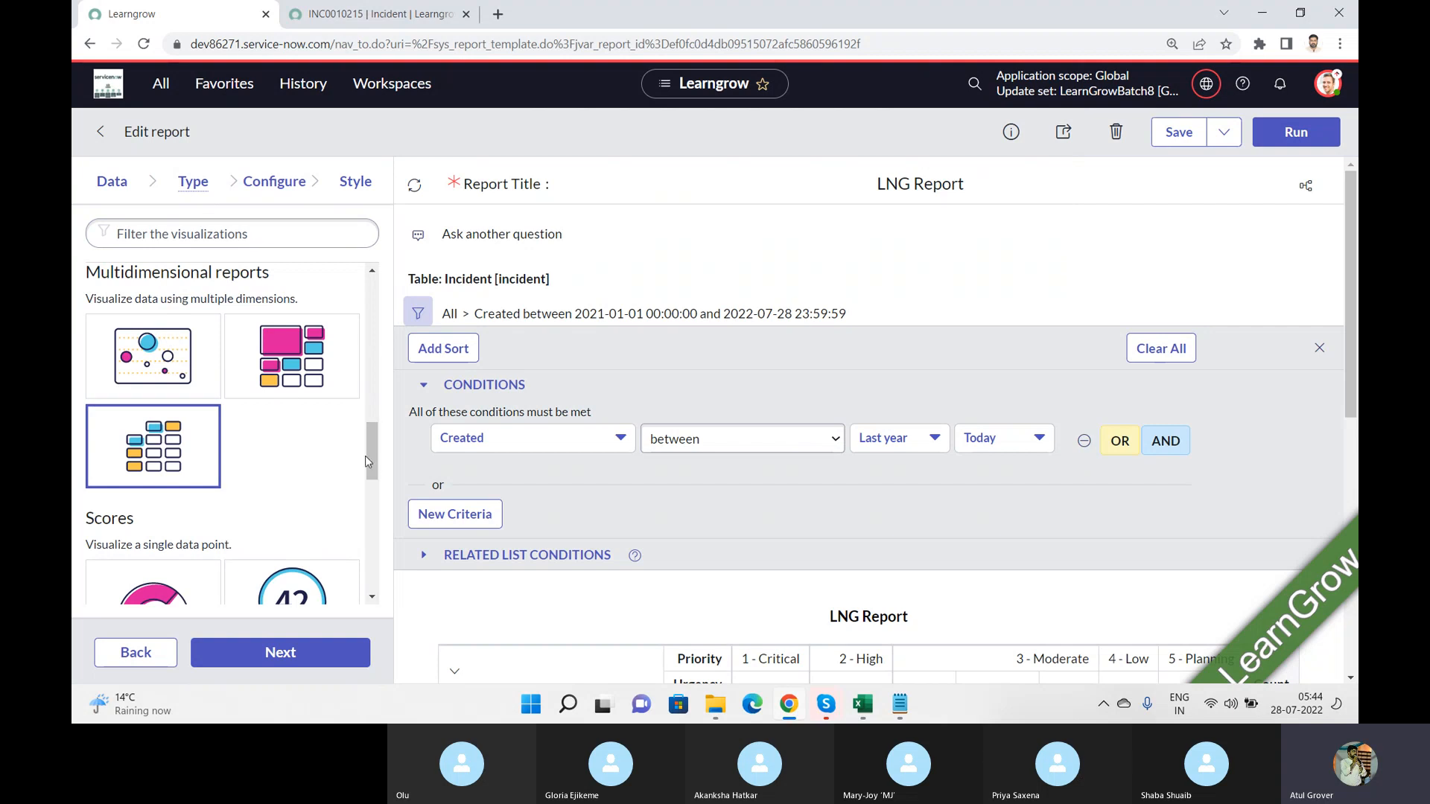
{"action": "left_click_drag", "start_coordinate": [372, 463], "coordinate": [362, 332]}
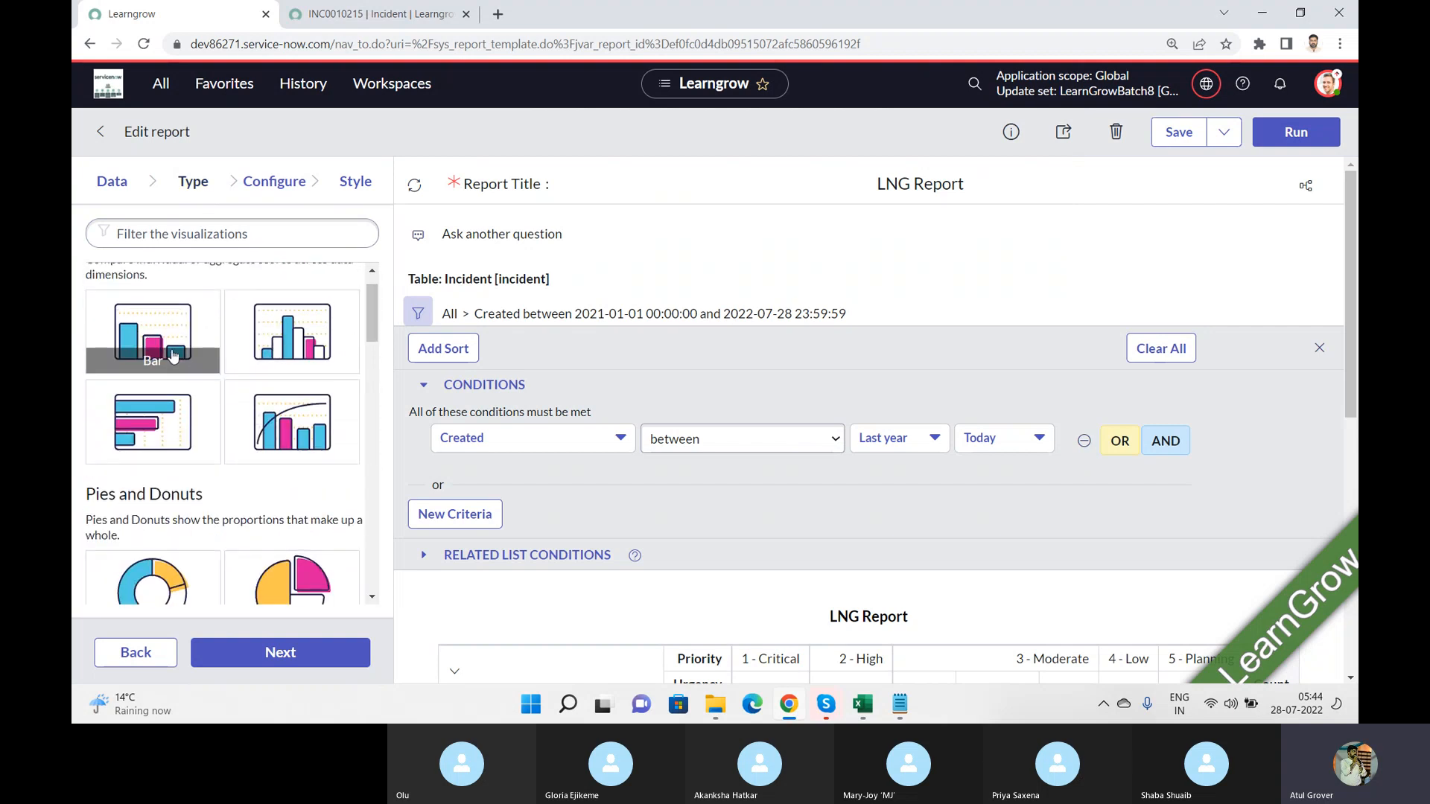
{"action": "left_click", "coordinate": [272, 340]}
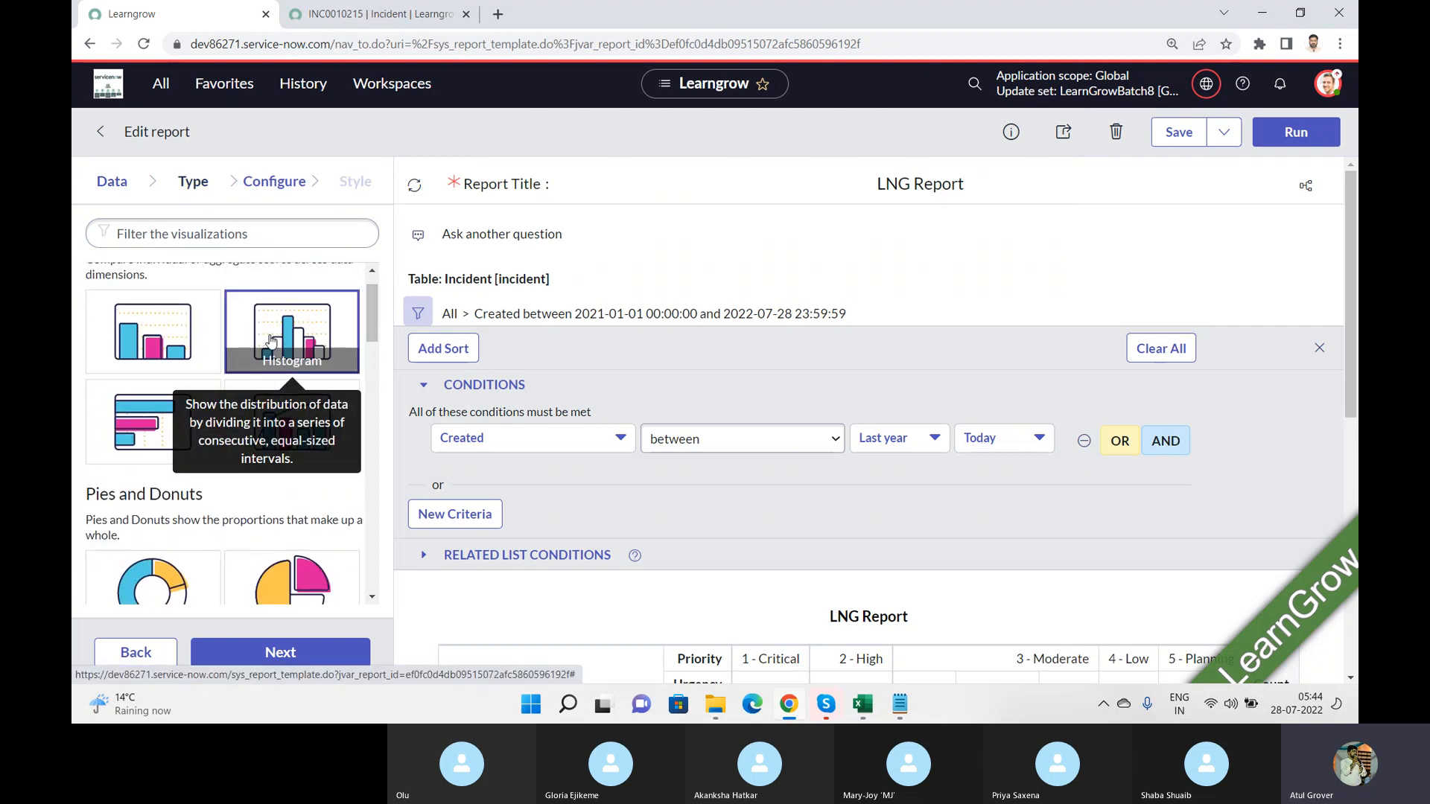
{"action": "left_click", "coordinate": [1276, 142]}
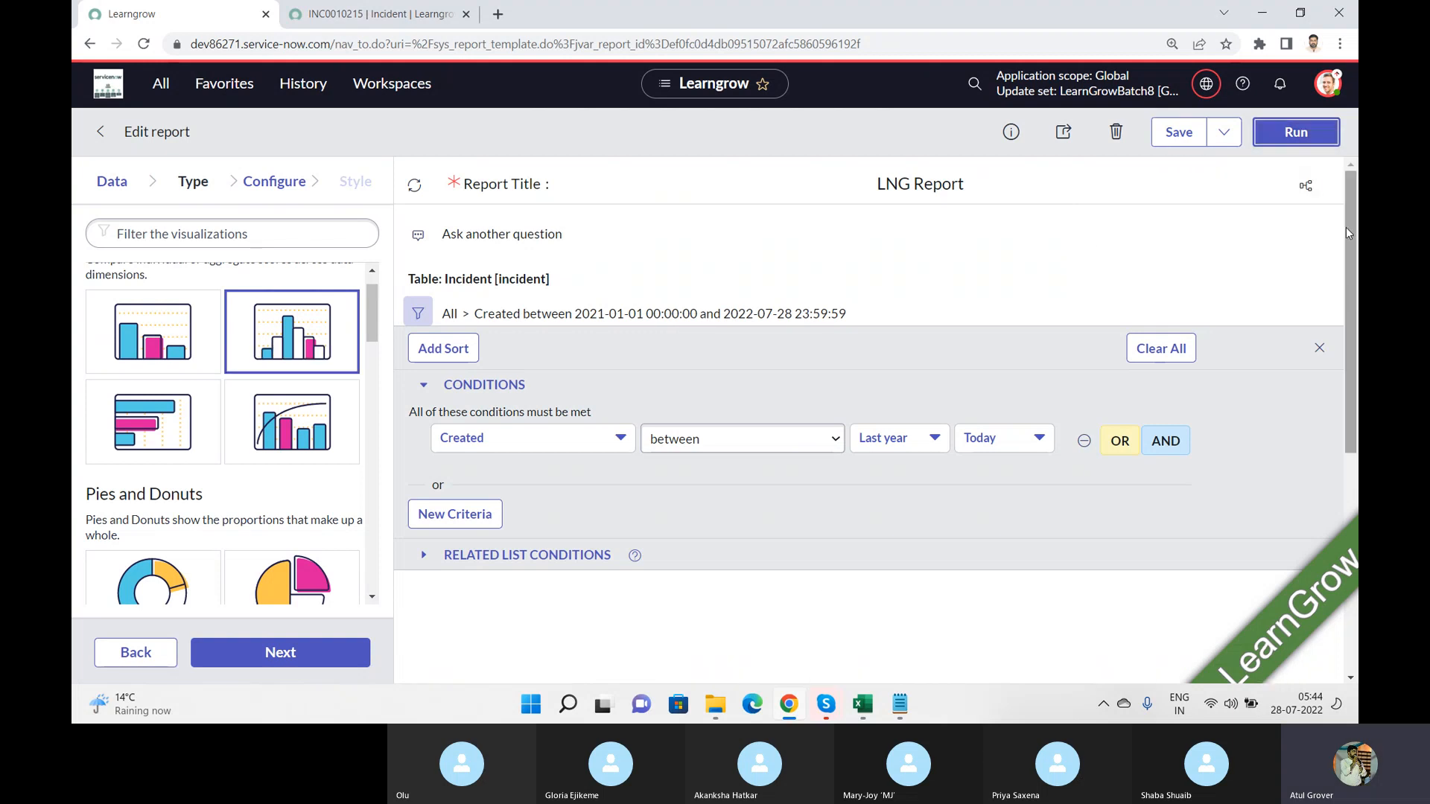
Step: Remove the Created date condition from the LNG Report, run it, and save the report
{"action": "left_click_drag", "start_coordinate": [1347, 239], "coordinate": [1329, 345]}
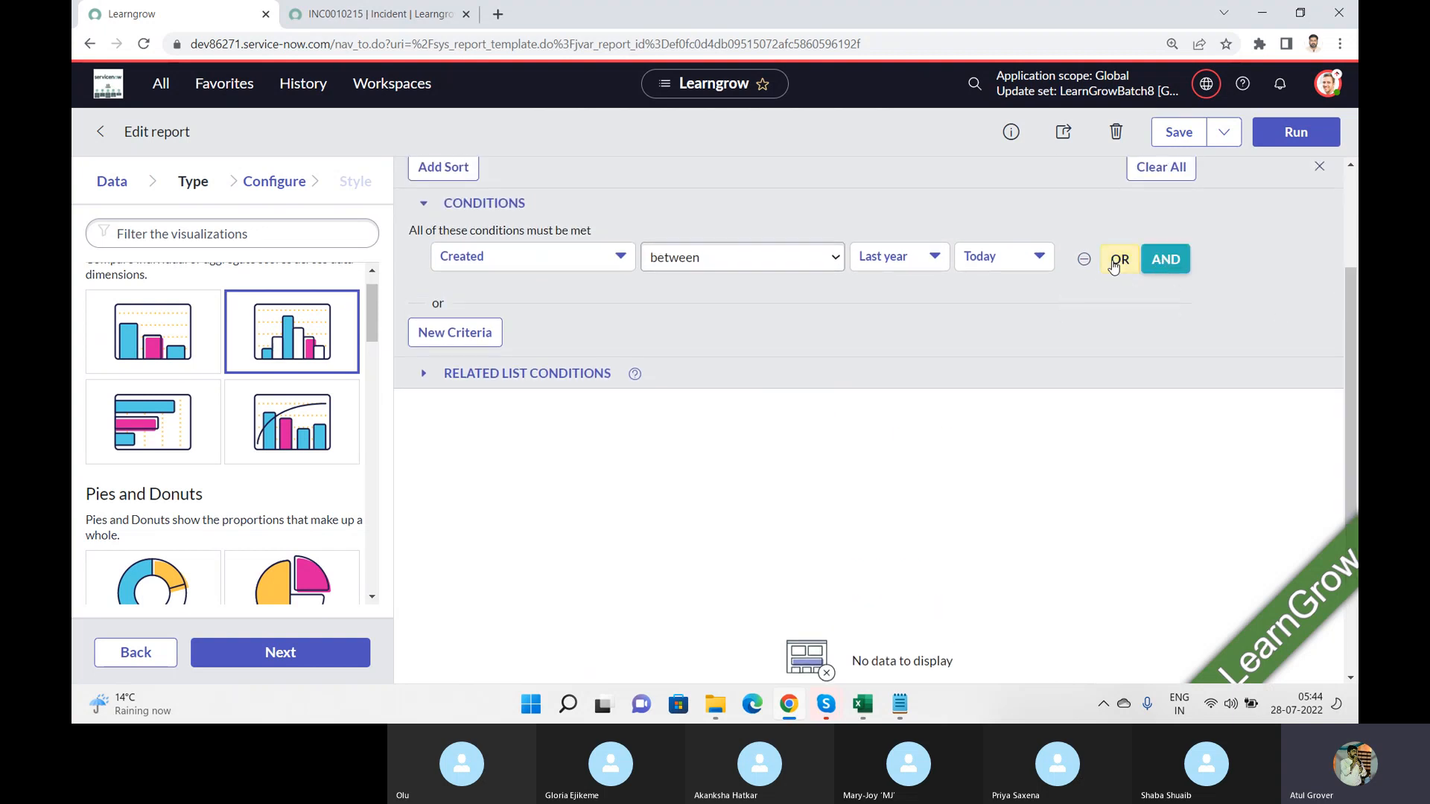
{"action": "left_click", "coordinate": [1084, 258]}
{"action": "left_click", "coordinate": [1284, 133]}
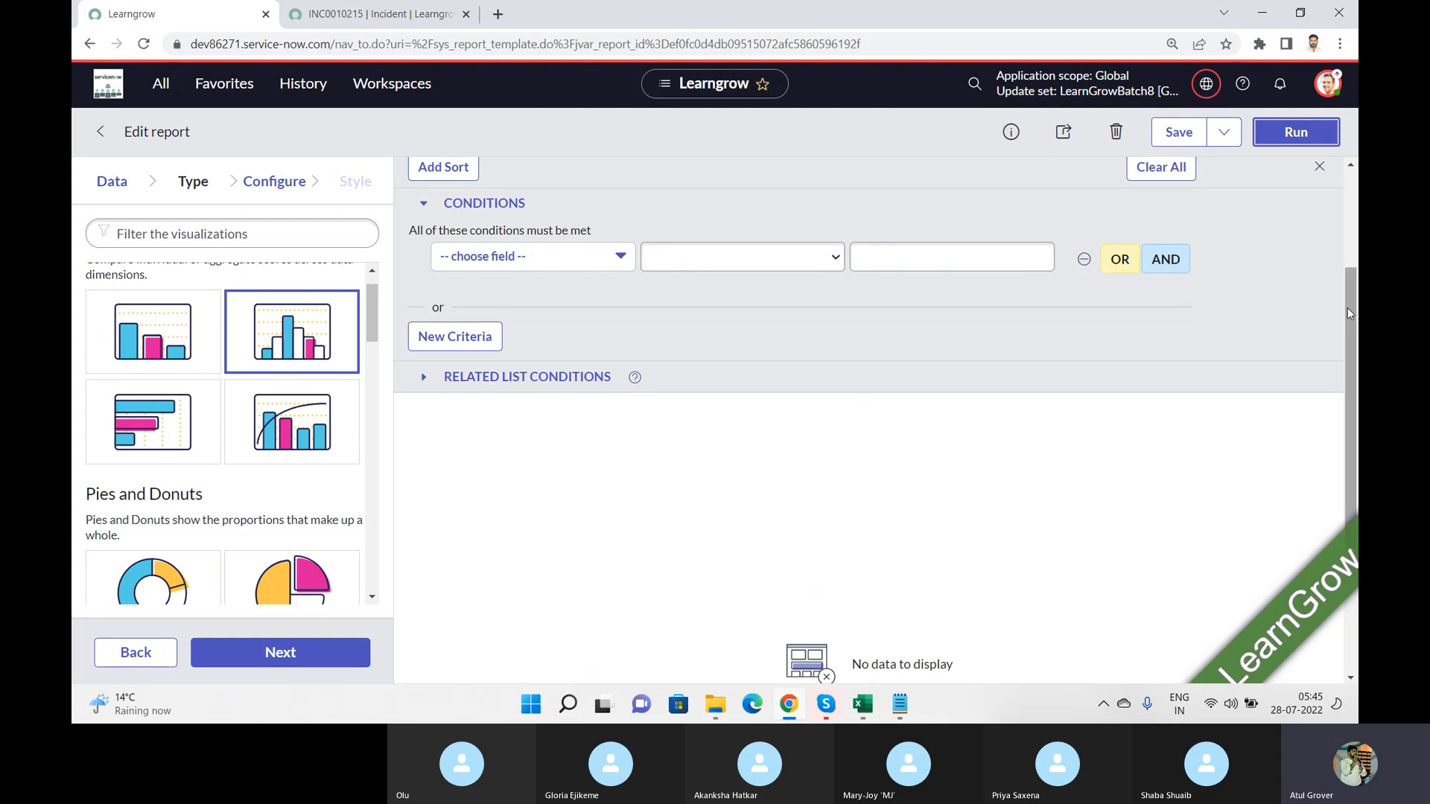
{"action": "left_click_drag", "start_coordinate": [1347, 306], "coordinate": [1346, 202]}
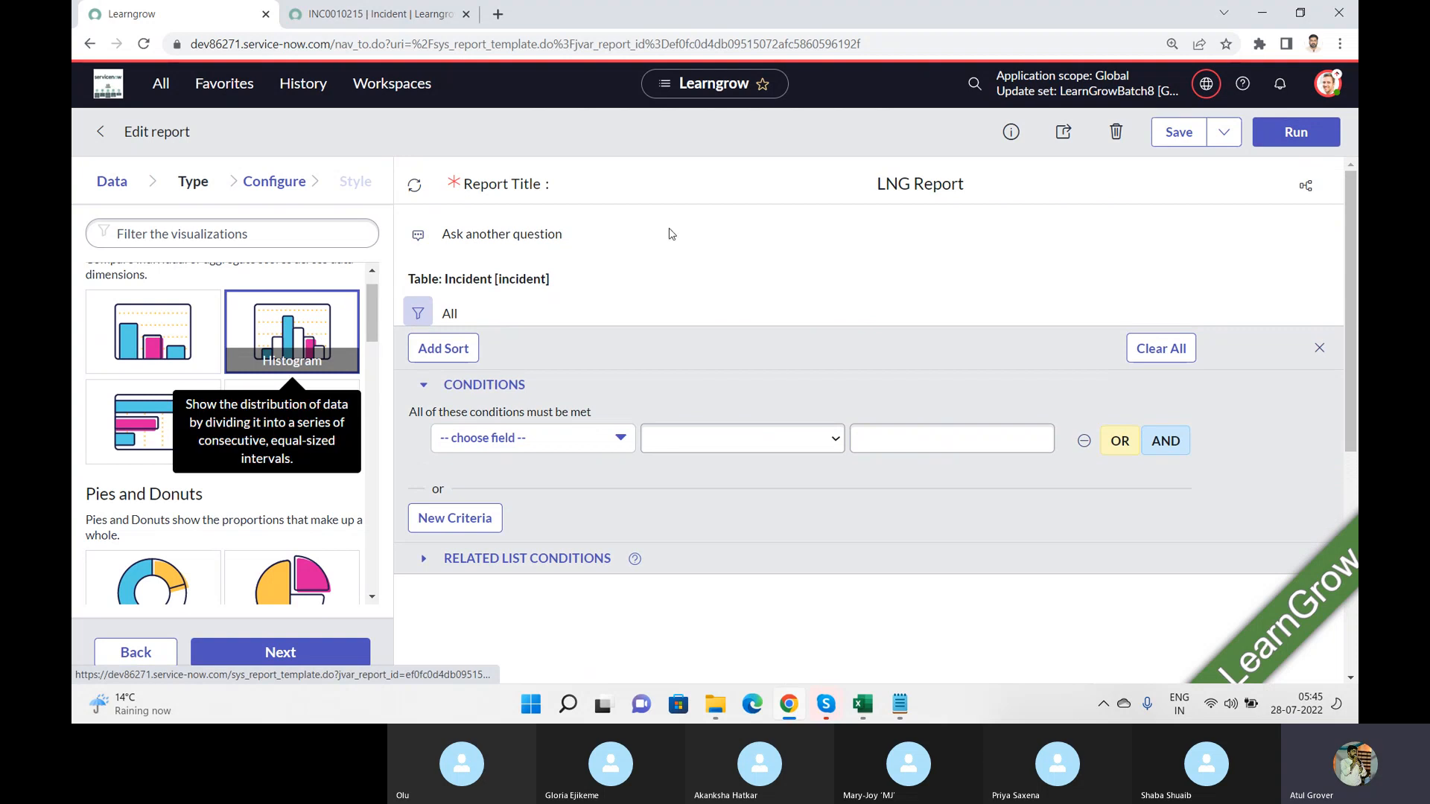
{"action": "left_click", "coordinate": [1162, 141]}
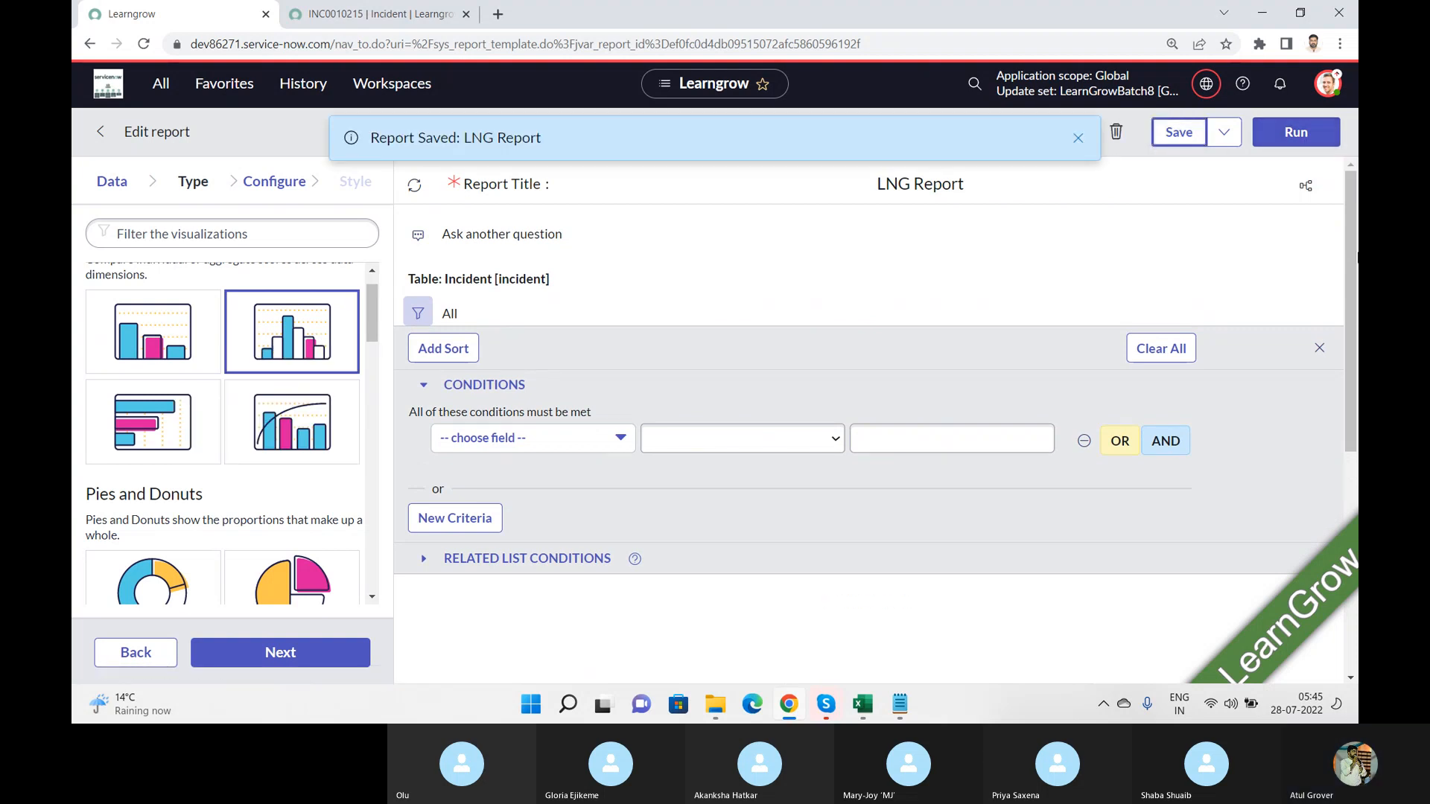
Step: Change the LNG Report's visualization to Bar, group it by Priority, and run the report to view the chart
{"action": "left_click_drag", "start_coordinate": [1351, 254], "coordinate": [1355, 455]}
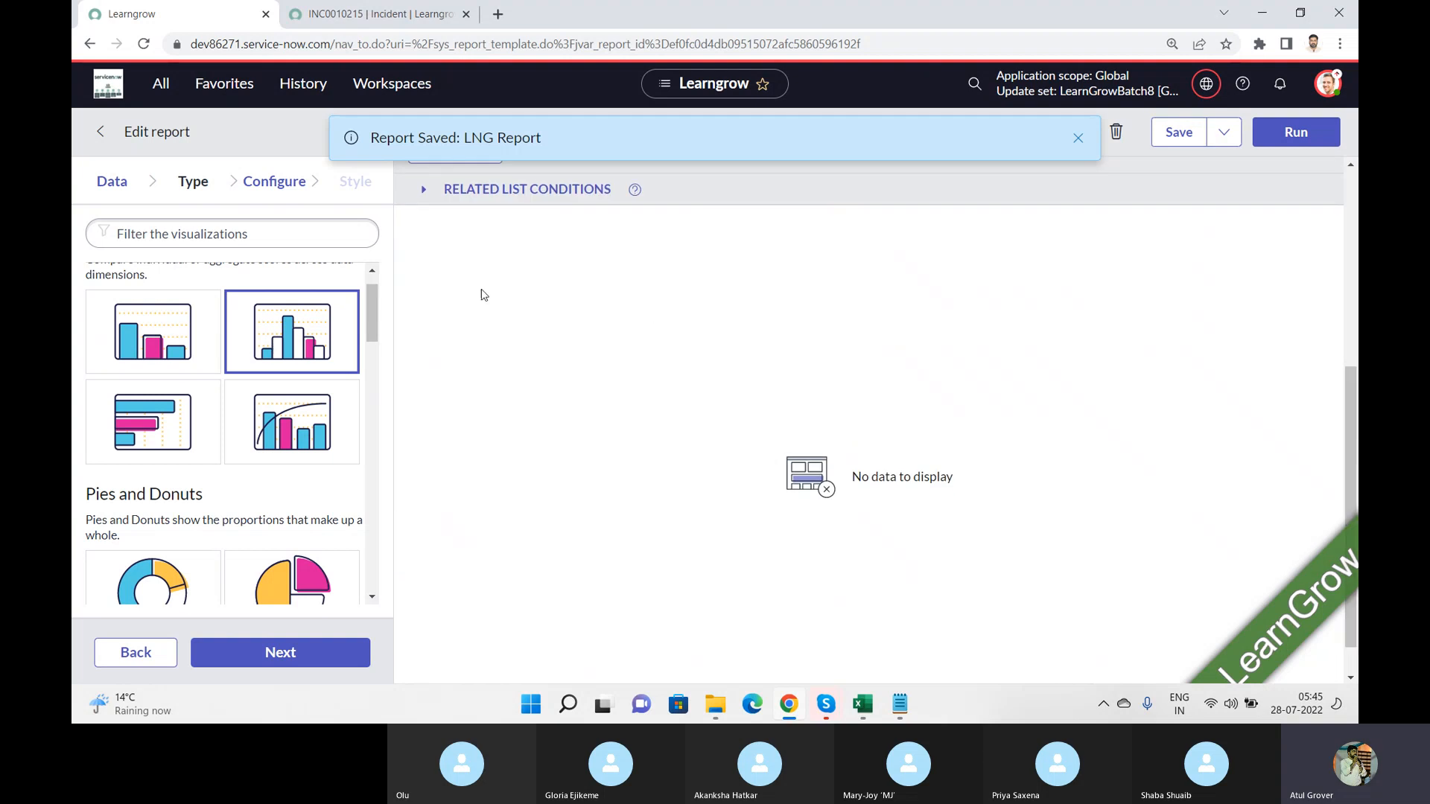
{"action": "left_click", "coordinate": [184, 331]}
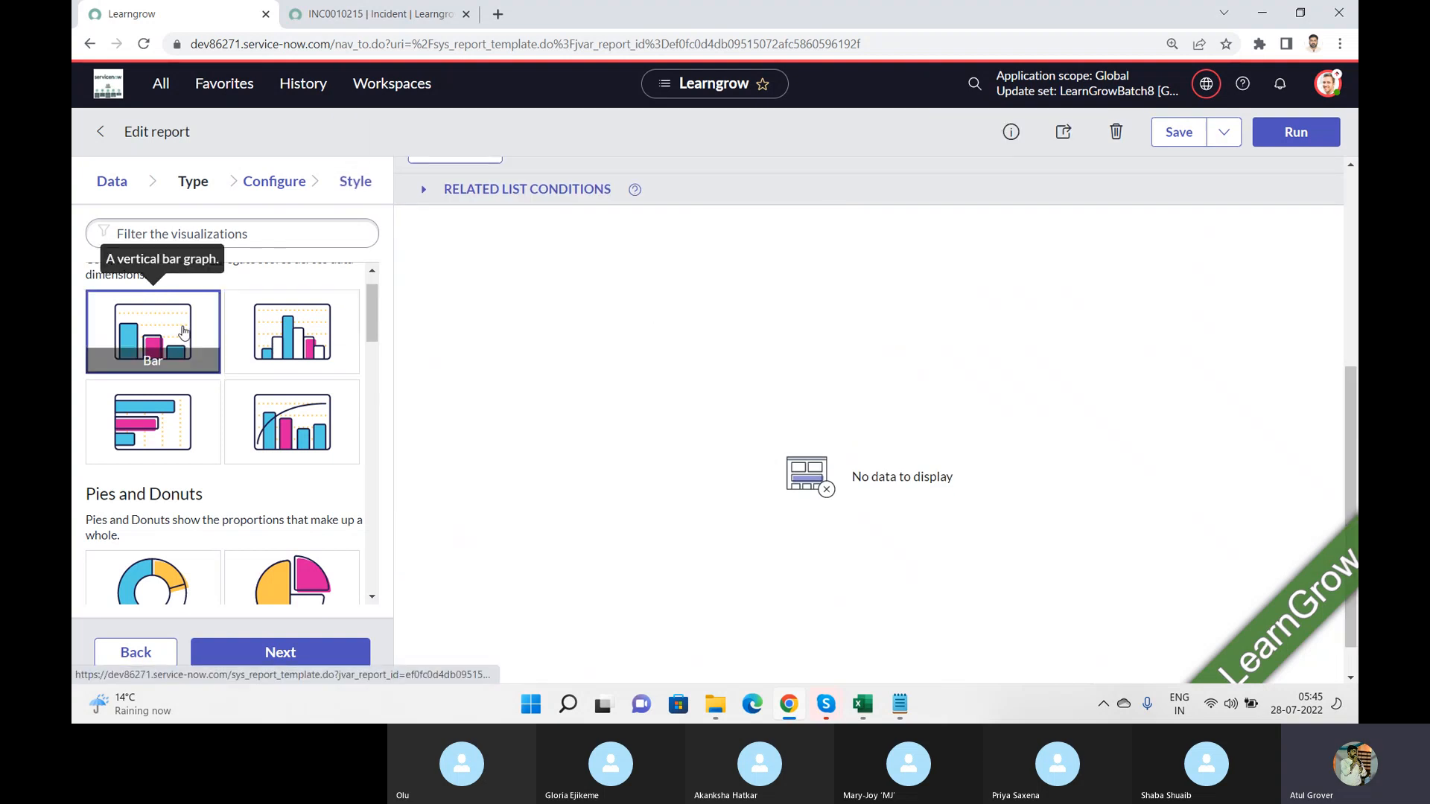
{"action": "left_click", "coordinate": [272, 181]}
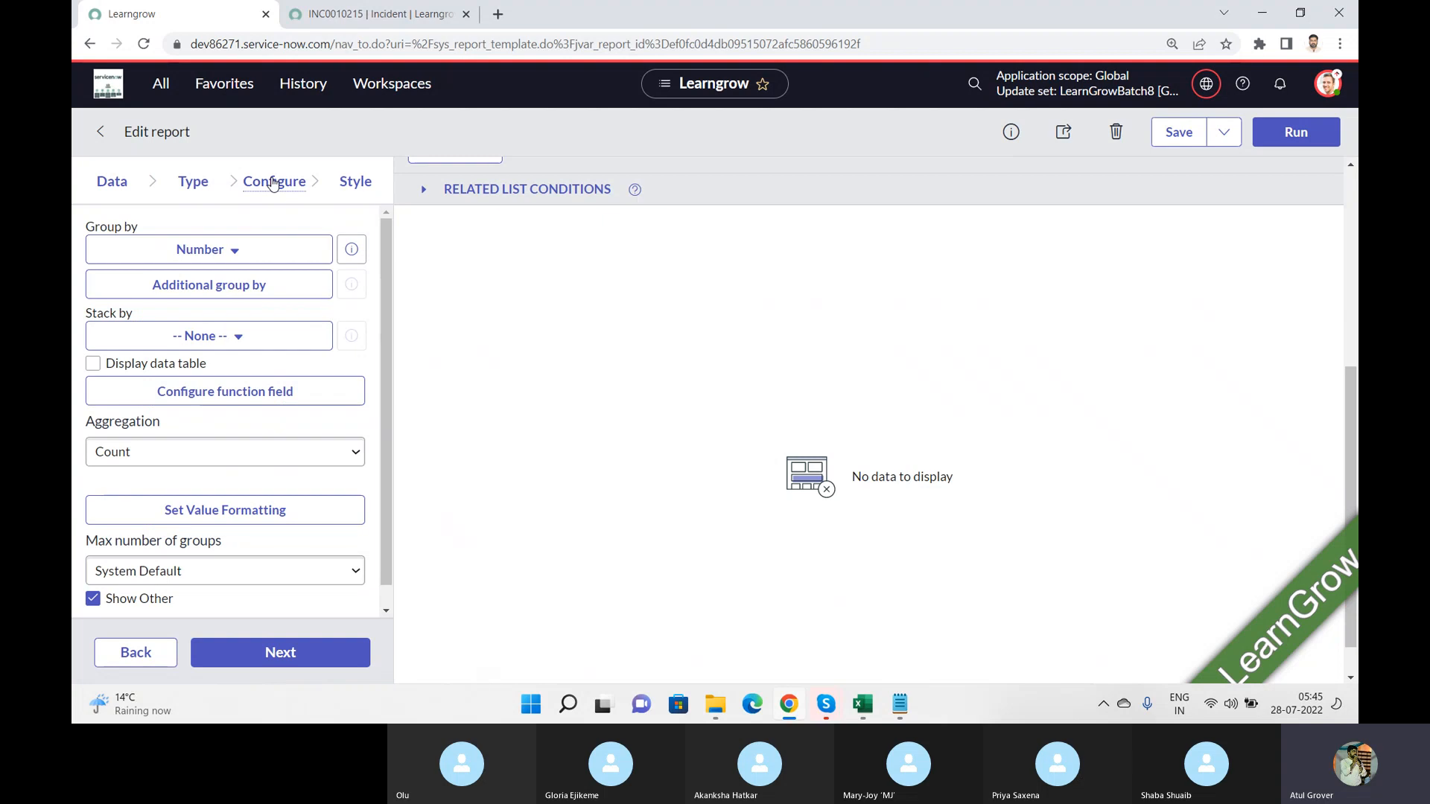
{"action": "left_click", "coordinate": [235, 252]}
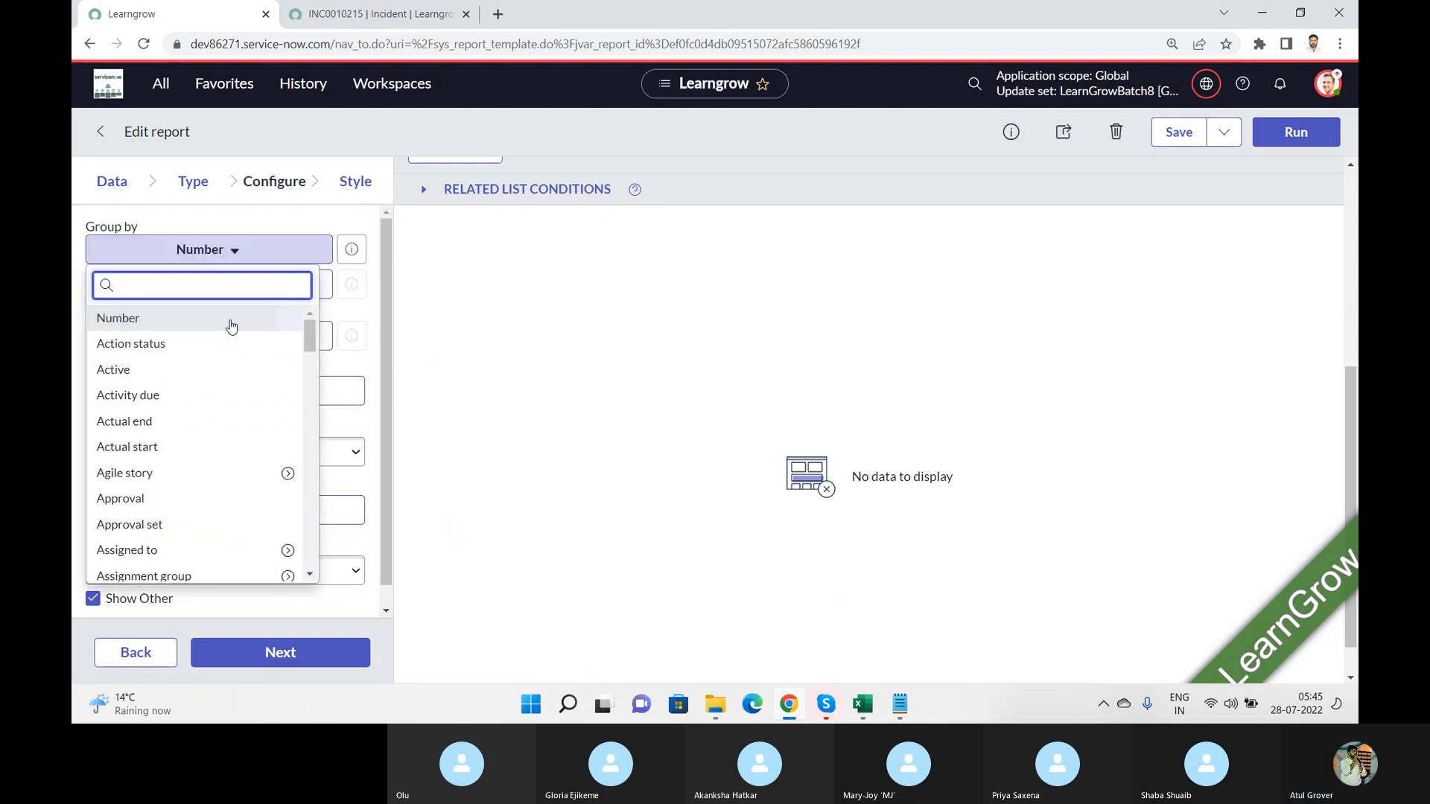
{"action": "type", "text": "pri"}
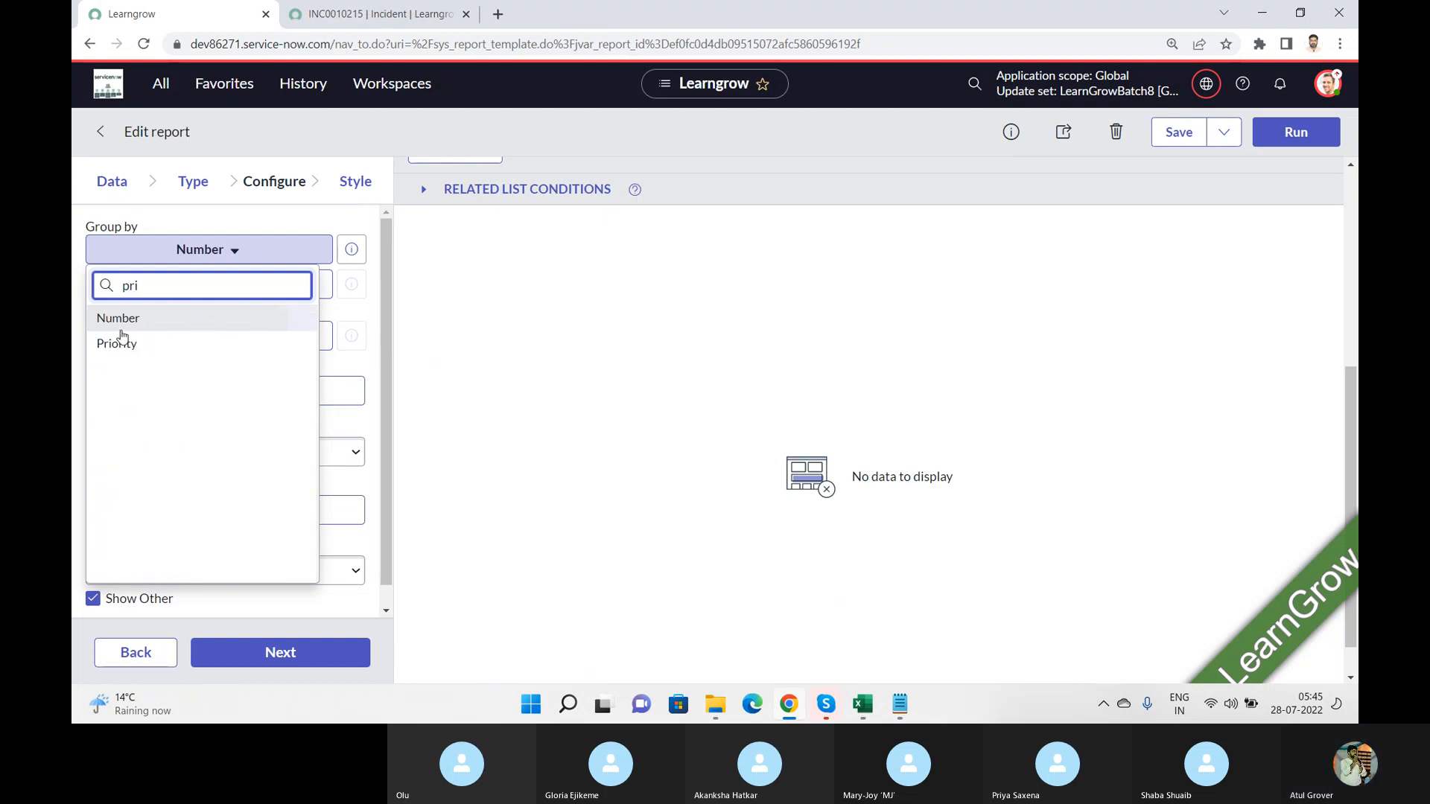
{"action": "left_click", "coordinate": [115, 343]}
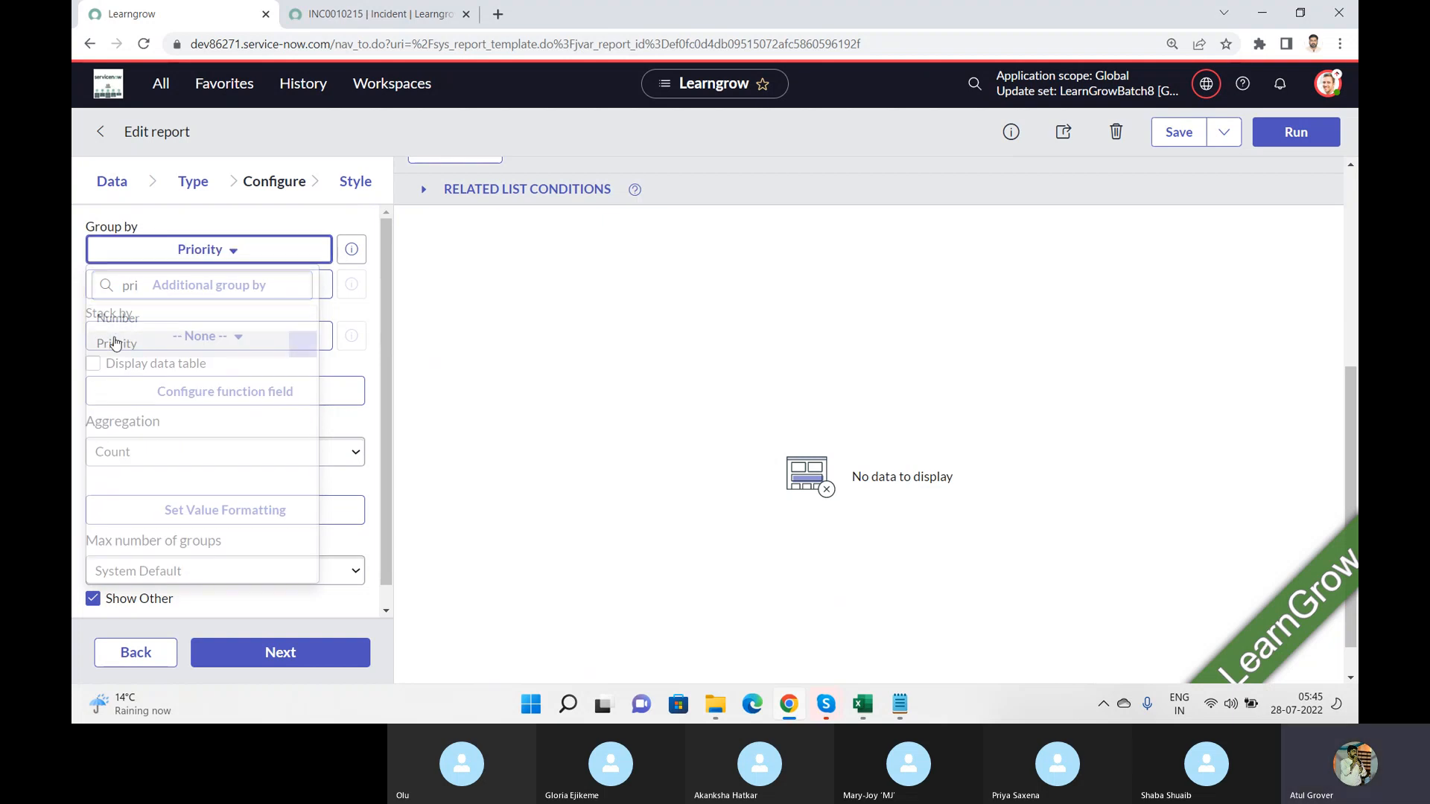
{"action": "left_click", "coordinate": [1293, 133]}
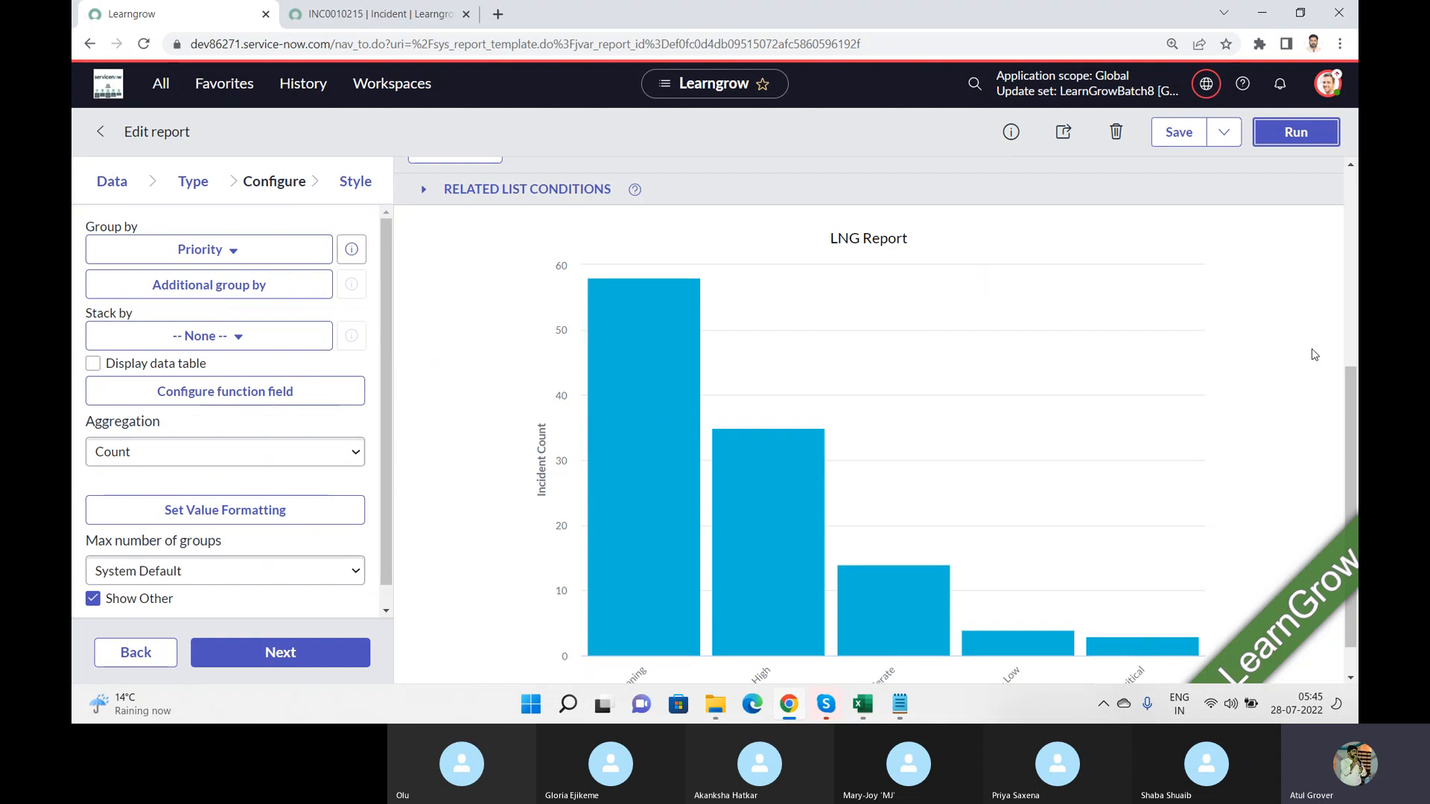
{"action": "left_click_drag", "start_coordinate": [1355, 419], "coordinate": [1355, 491]}
{"action": "scroll", "coordinate": [1352, 492], "scroll_direction": "up", "scroll_amount": 3}
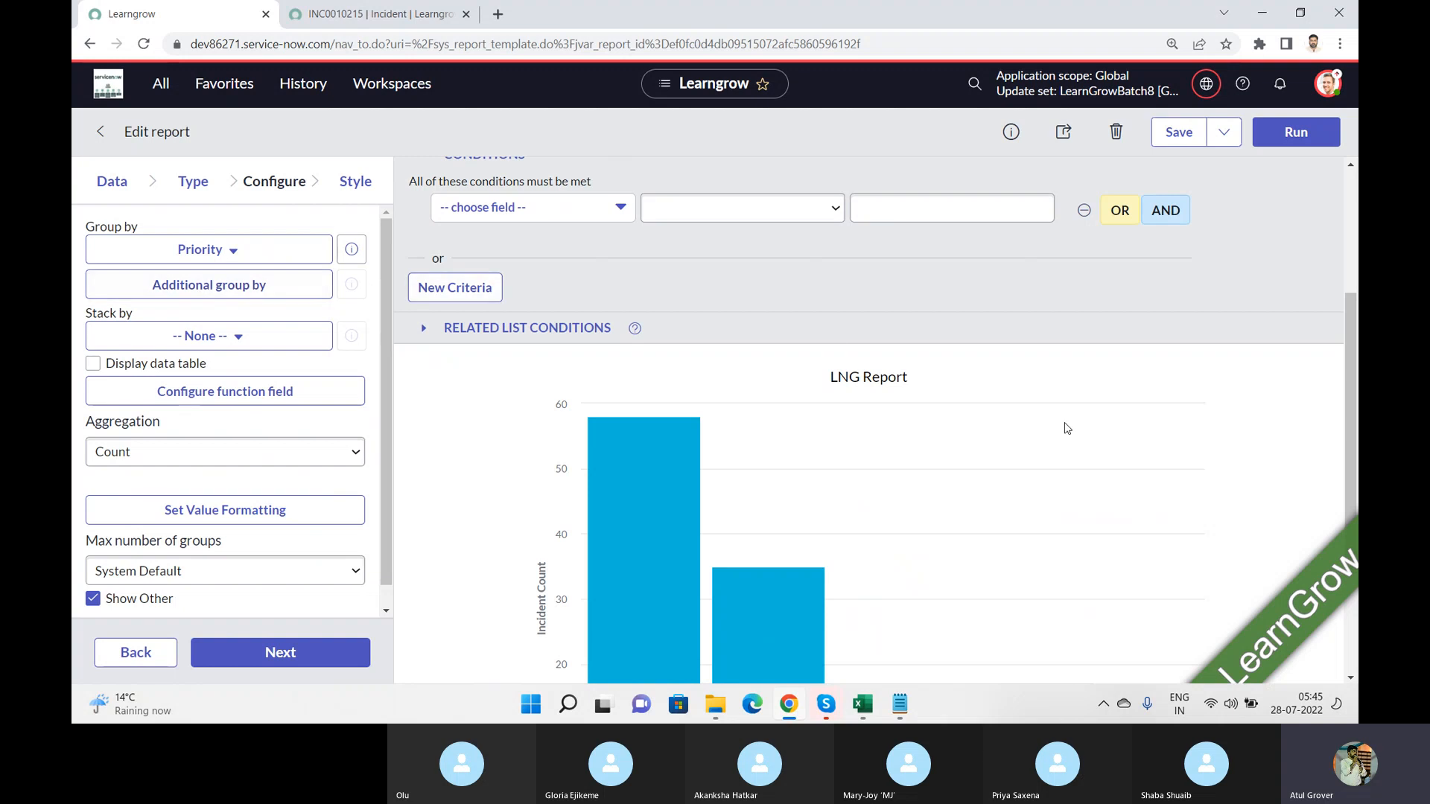
{"action": "scroll", "coordinate": [1263, 410], "scroll_direction": "up", "scroll_amount": 2}
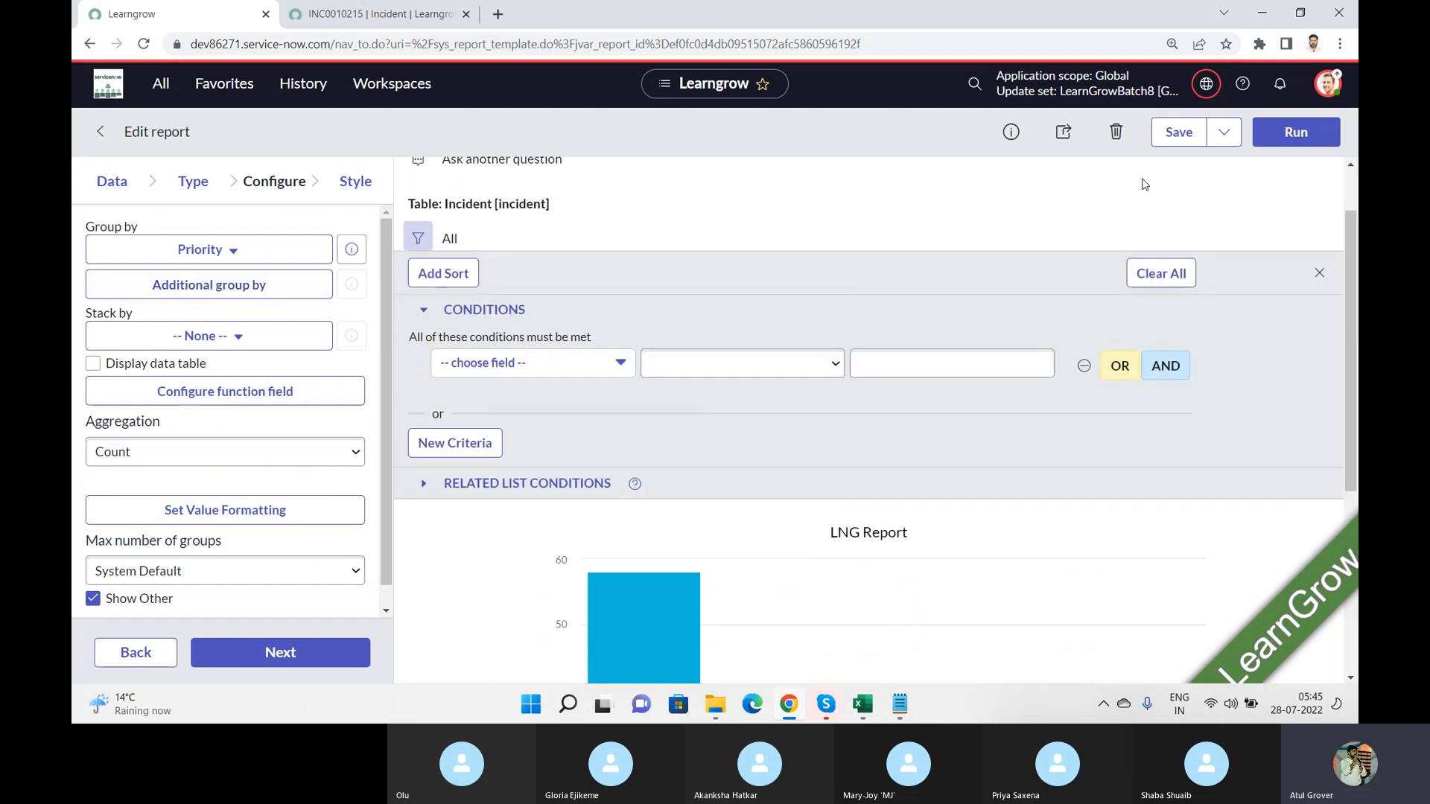
Step: Export the LNG Report to PDF in Portrait orientation with Generate now delivery, and download the file
{"action": "left_click", "coordinate": [1224, 133]}
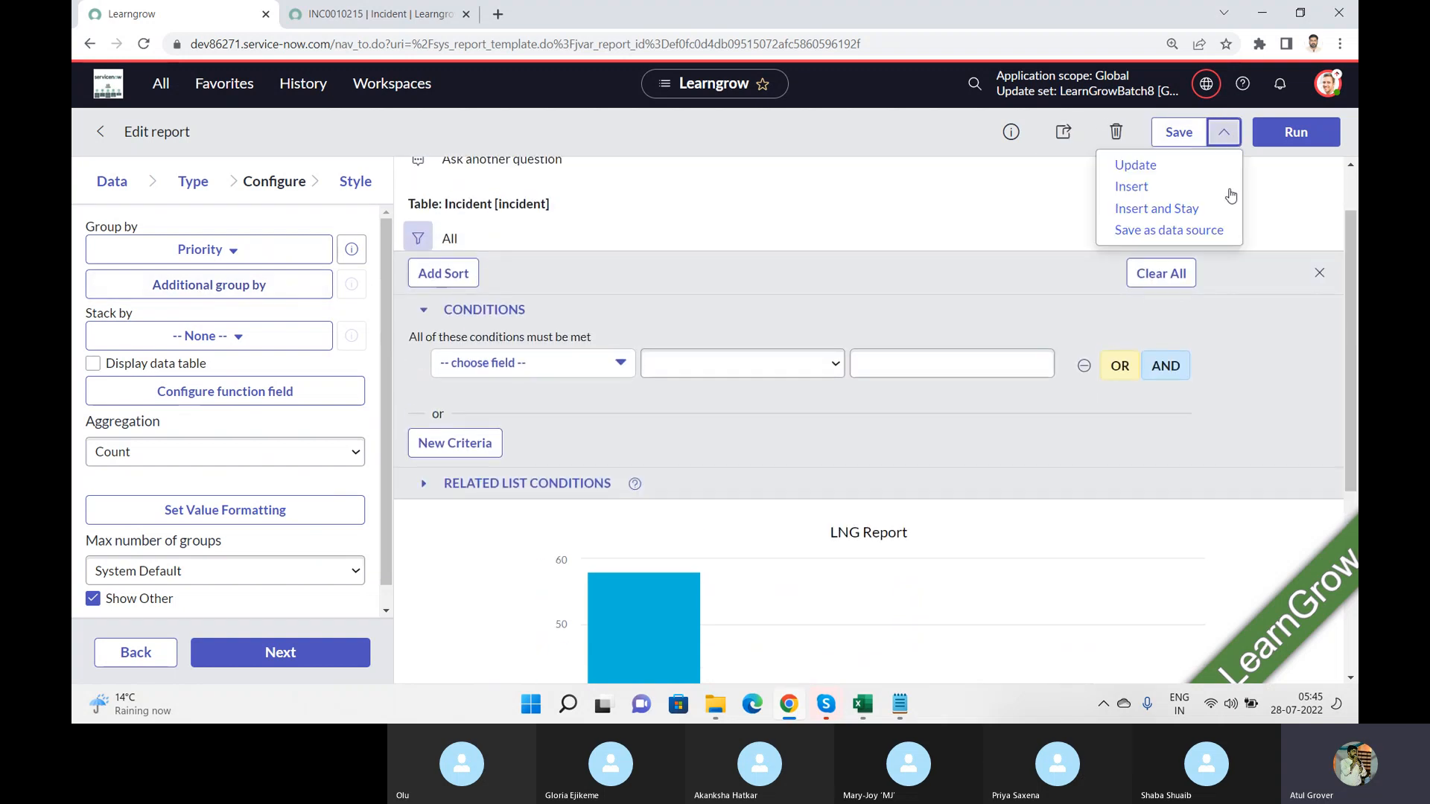
{"action": "left_click", "coordinate": [1063, 131]}
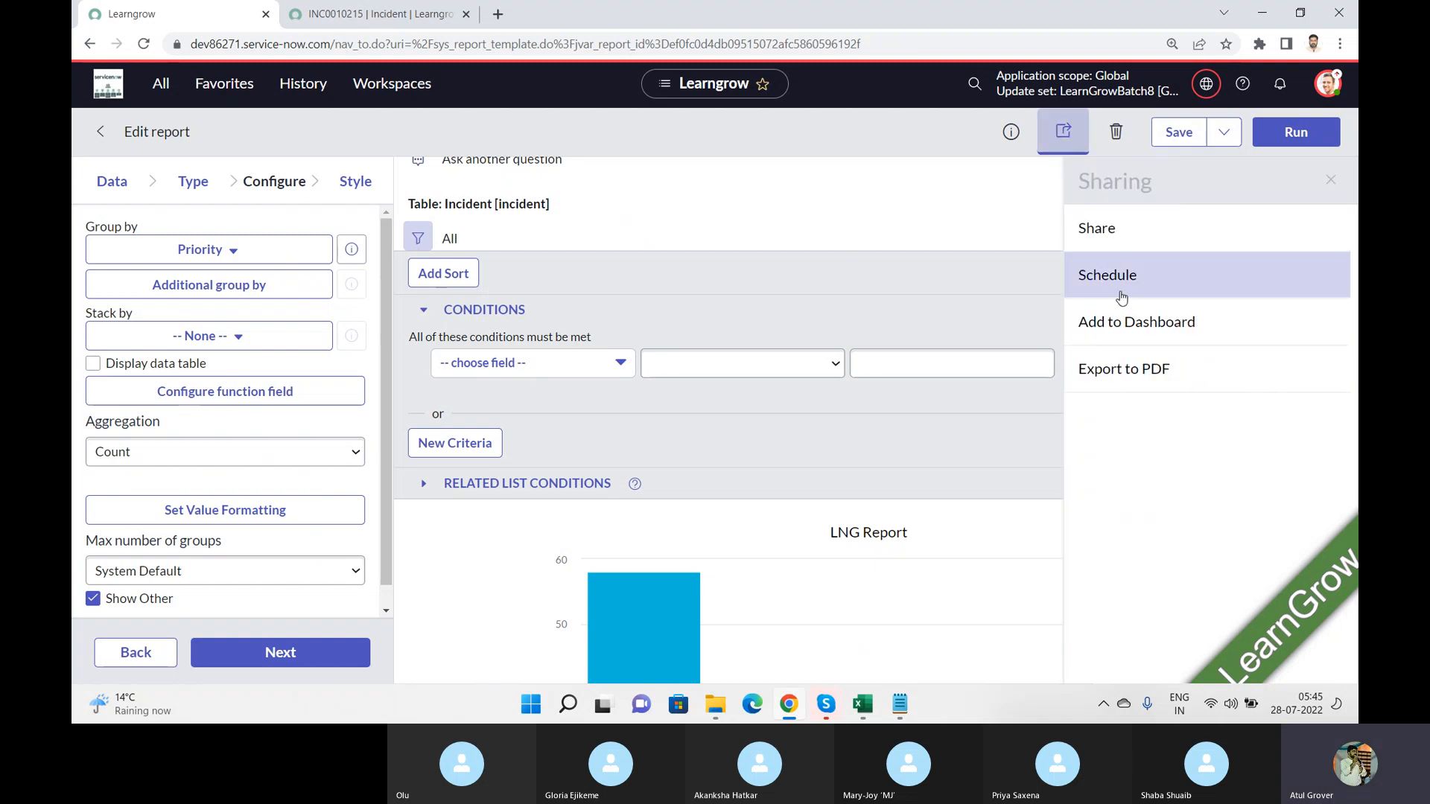
{"action": "left_click", "coordinate": [1132, 382]}
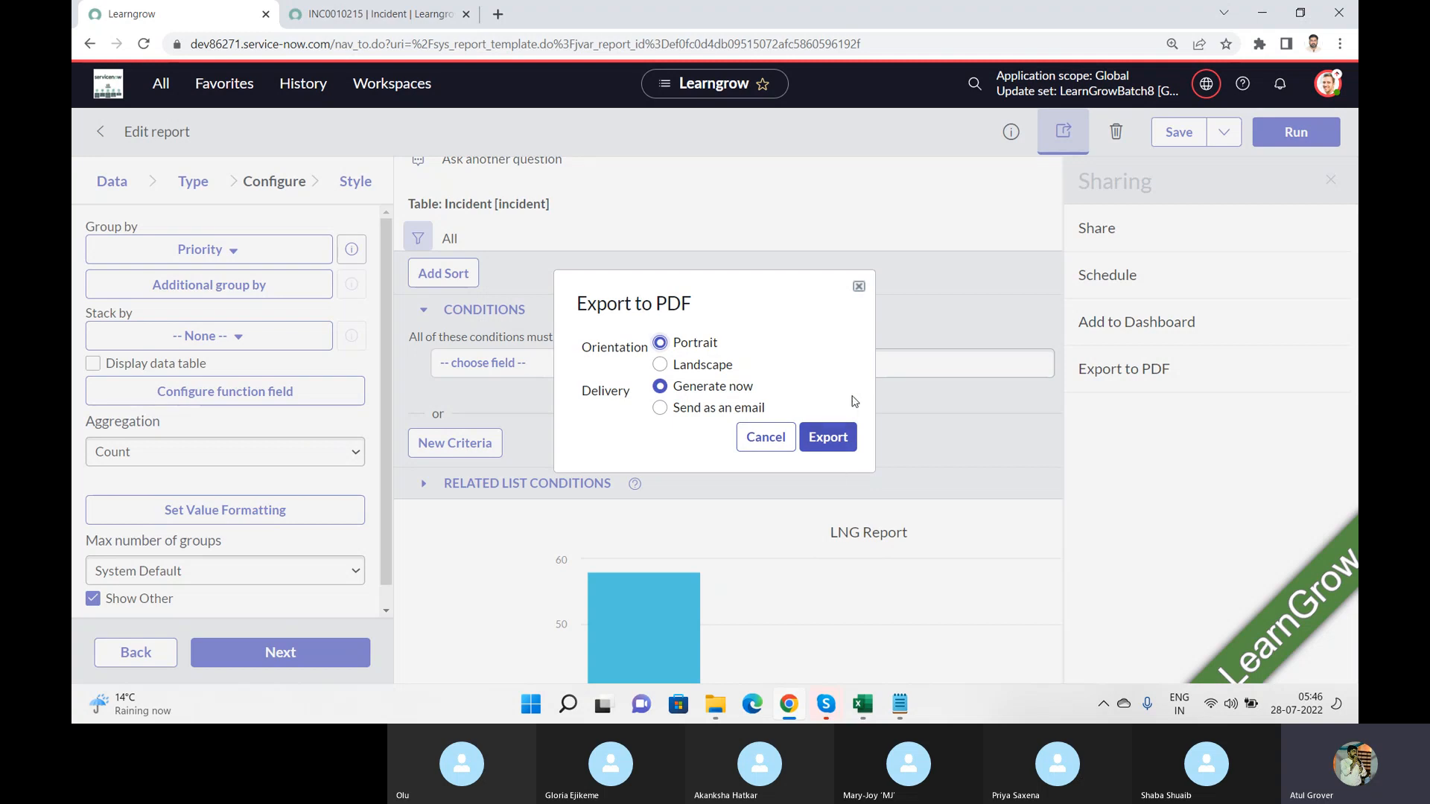
{"action": "left_click", "coordinate": [825, 441]}
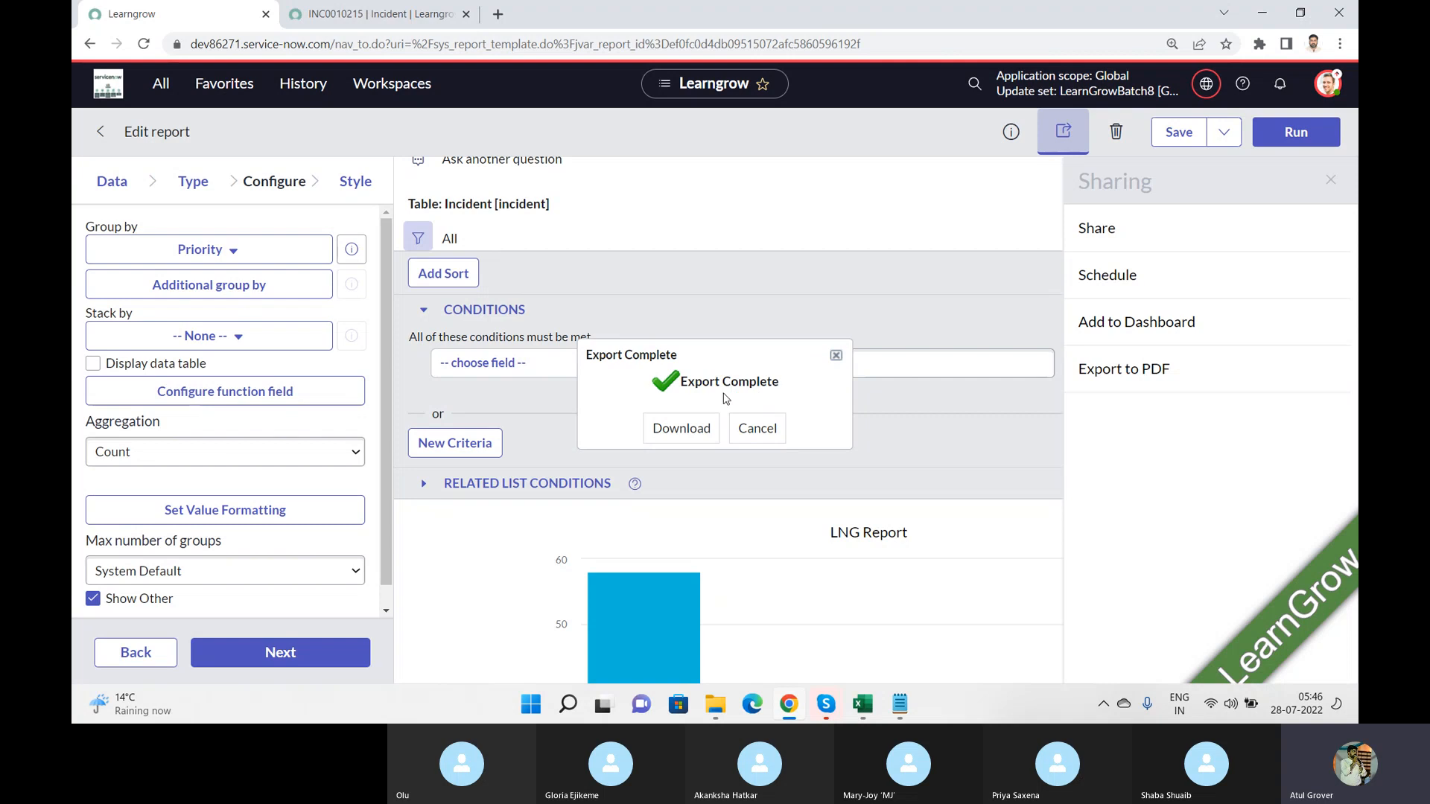
{"action": "left_click", "coordinate": [682, 428]}
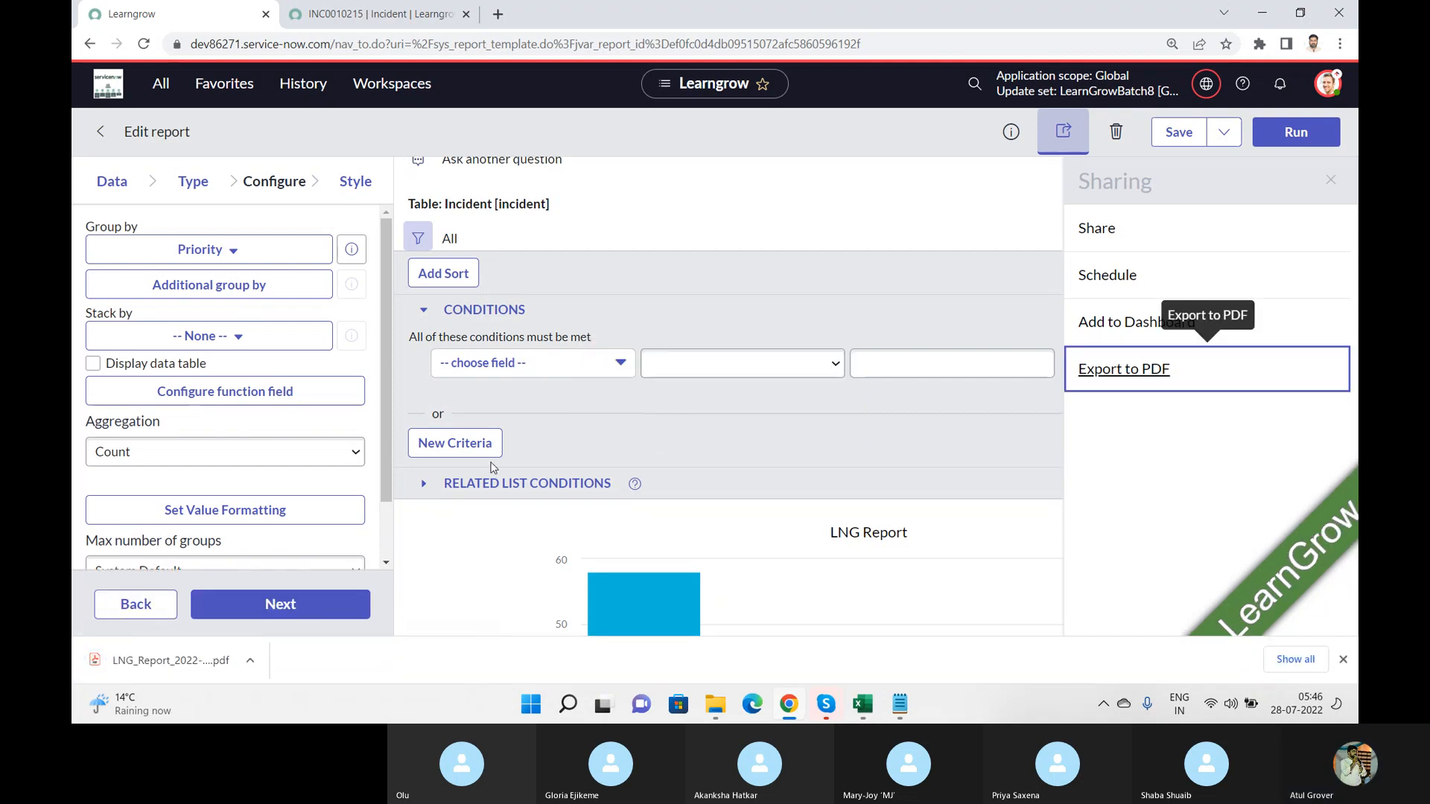
Step: Open the downloaded LNG Report PDF and review its report details, page header and chart
{"action": "left_click", "coordinate": [147, 657]}
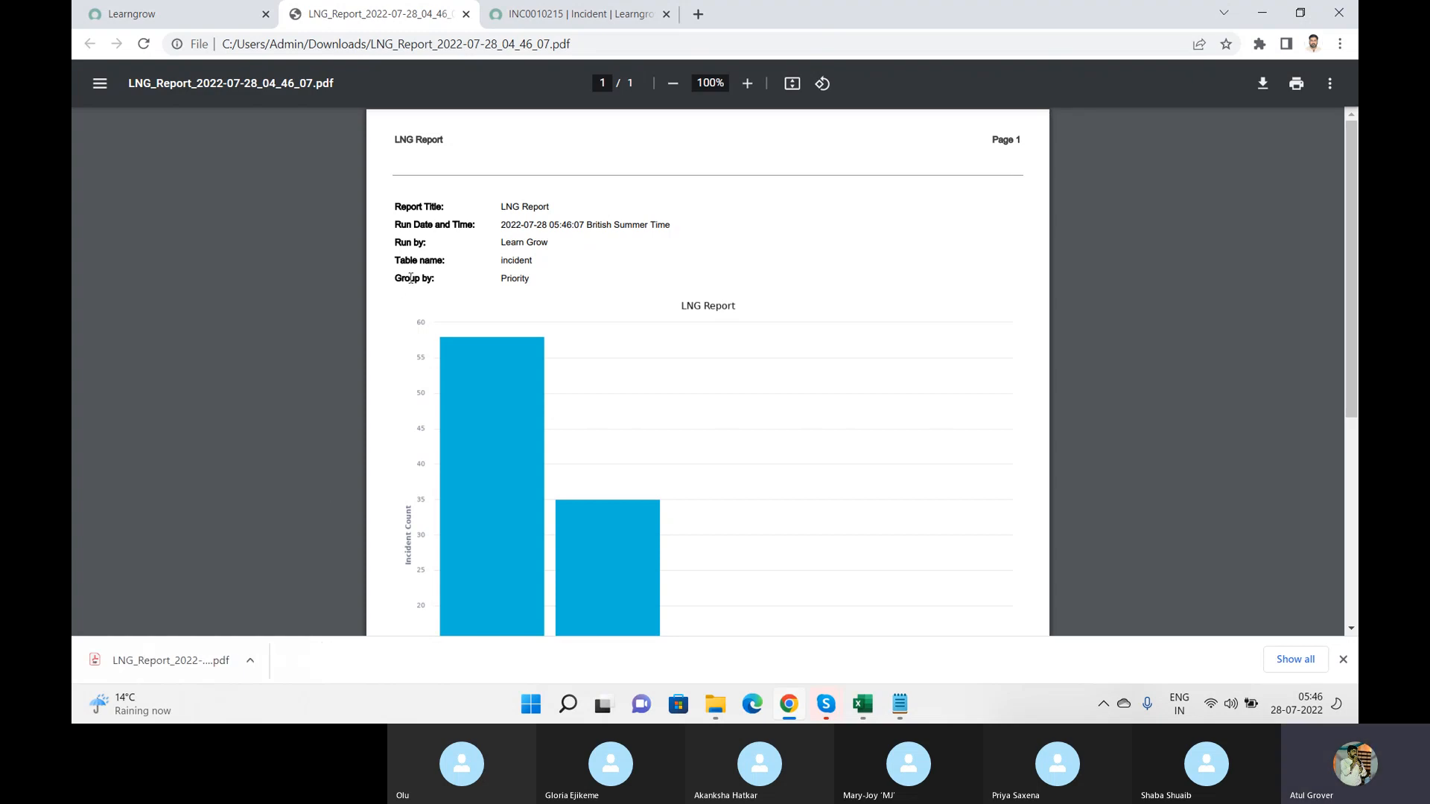
{"action": "left_click_drag", "start_coordinate": [394, 207], "coordinate": [552, 279]}
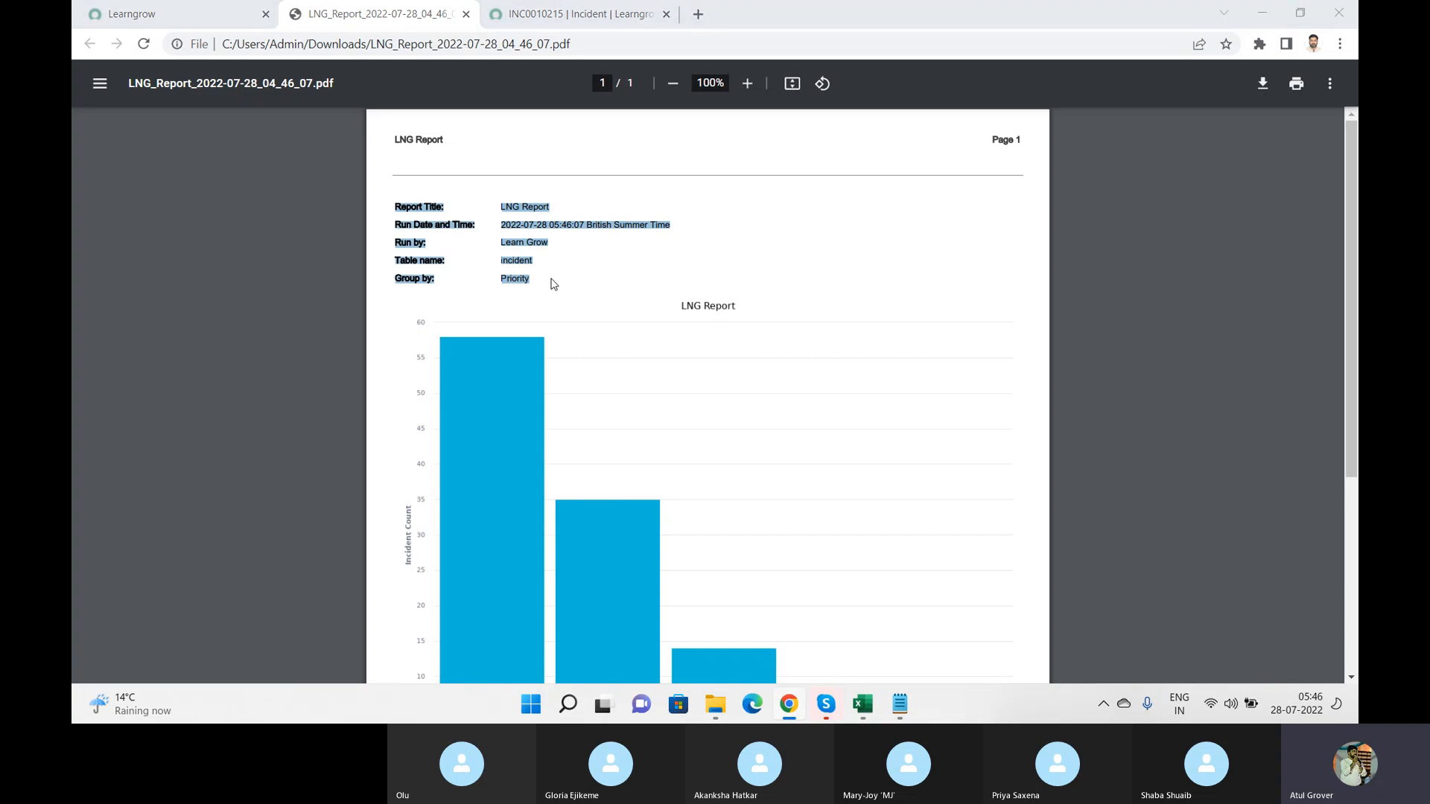
{"action": "key", "text": "alt+Tab"}
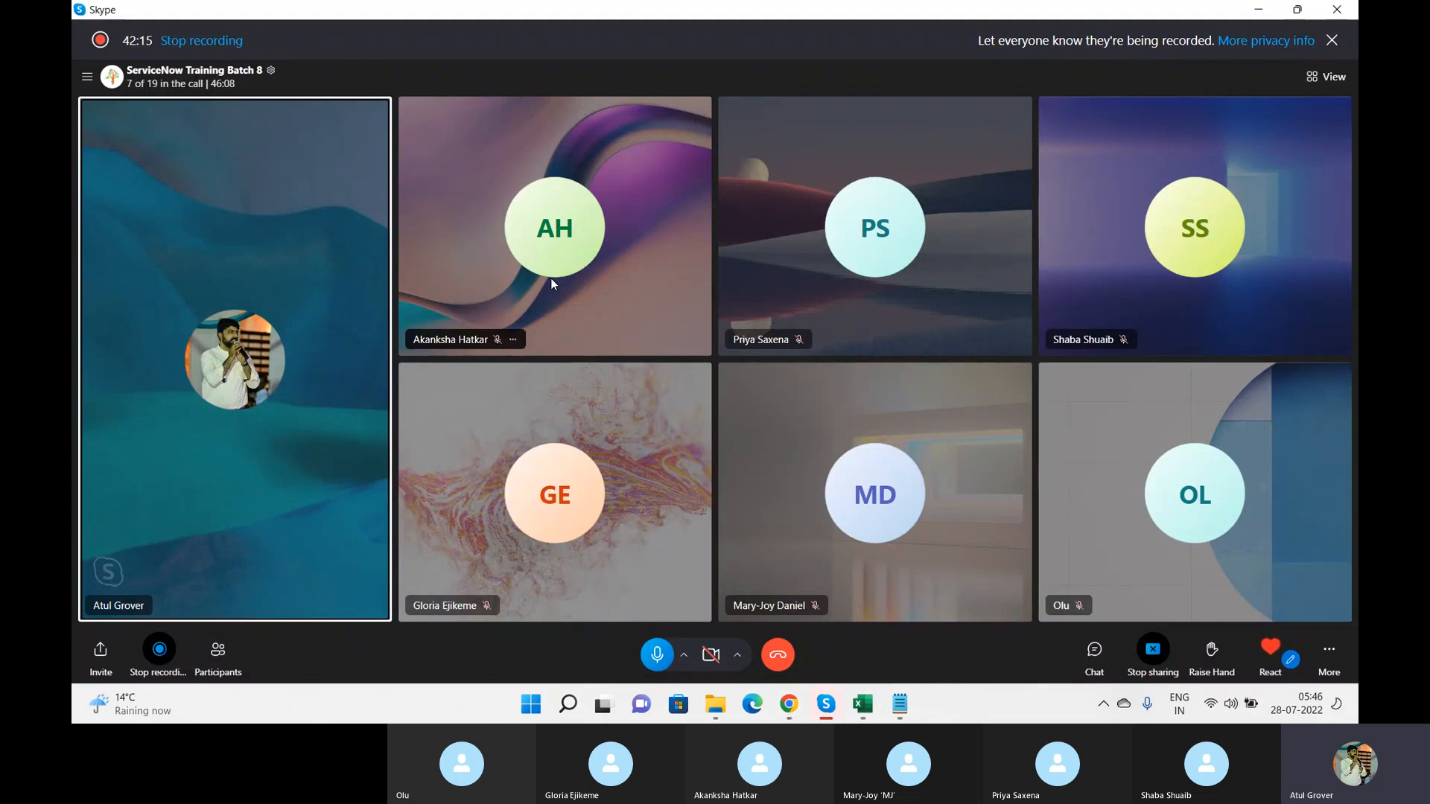
{"action": "key", "text": "alt+Tab"}
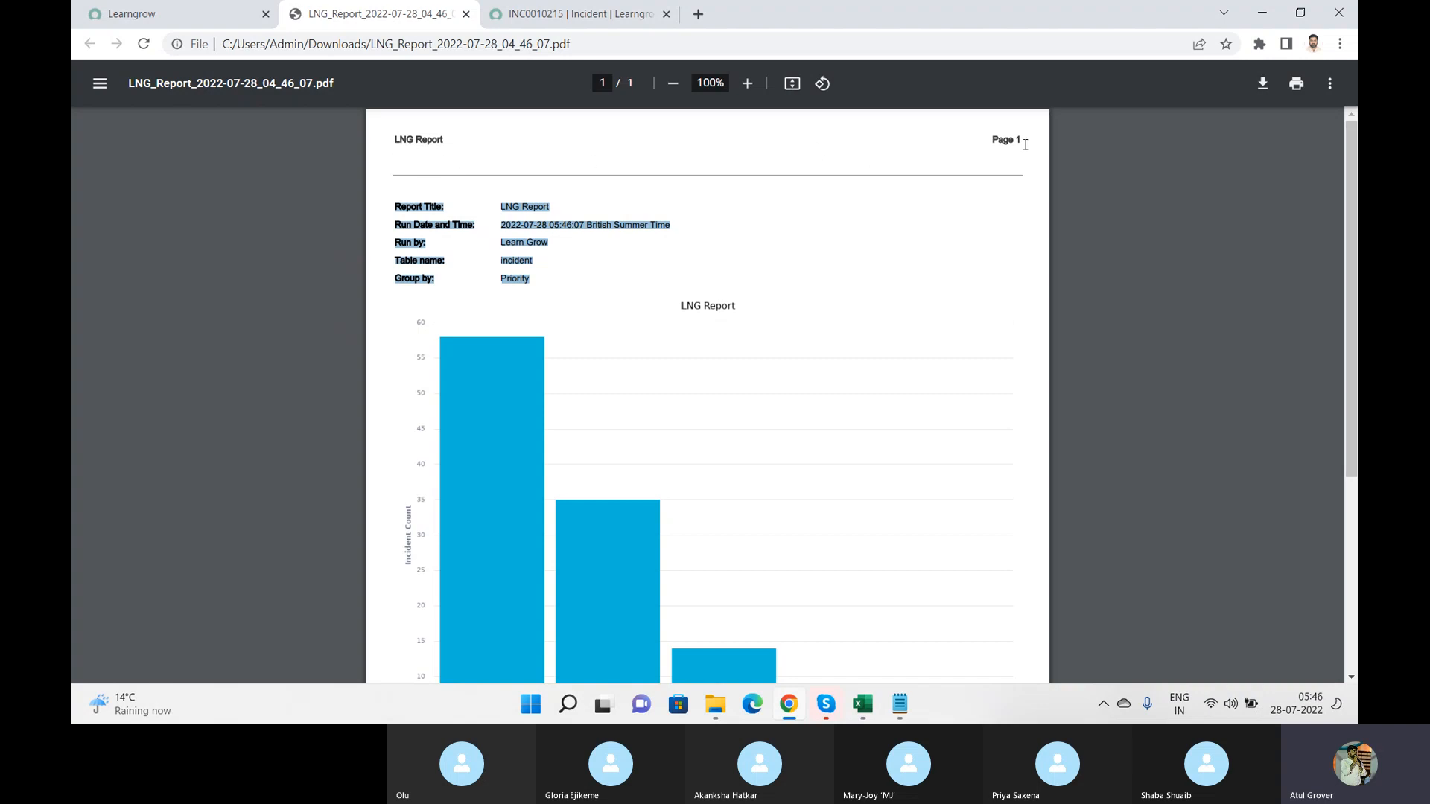
{"action": "left_click_drag", "start_coordinate": [1028, 145], "coordinate": [991, 143]}
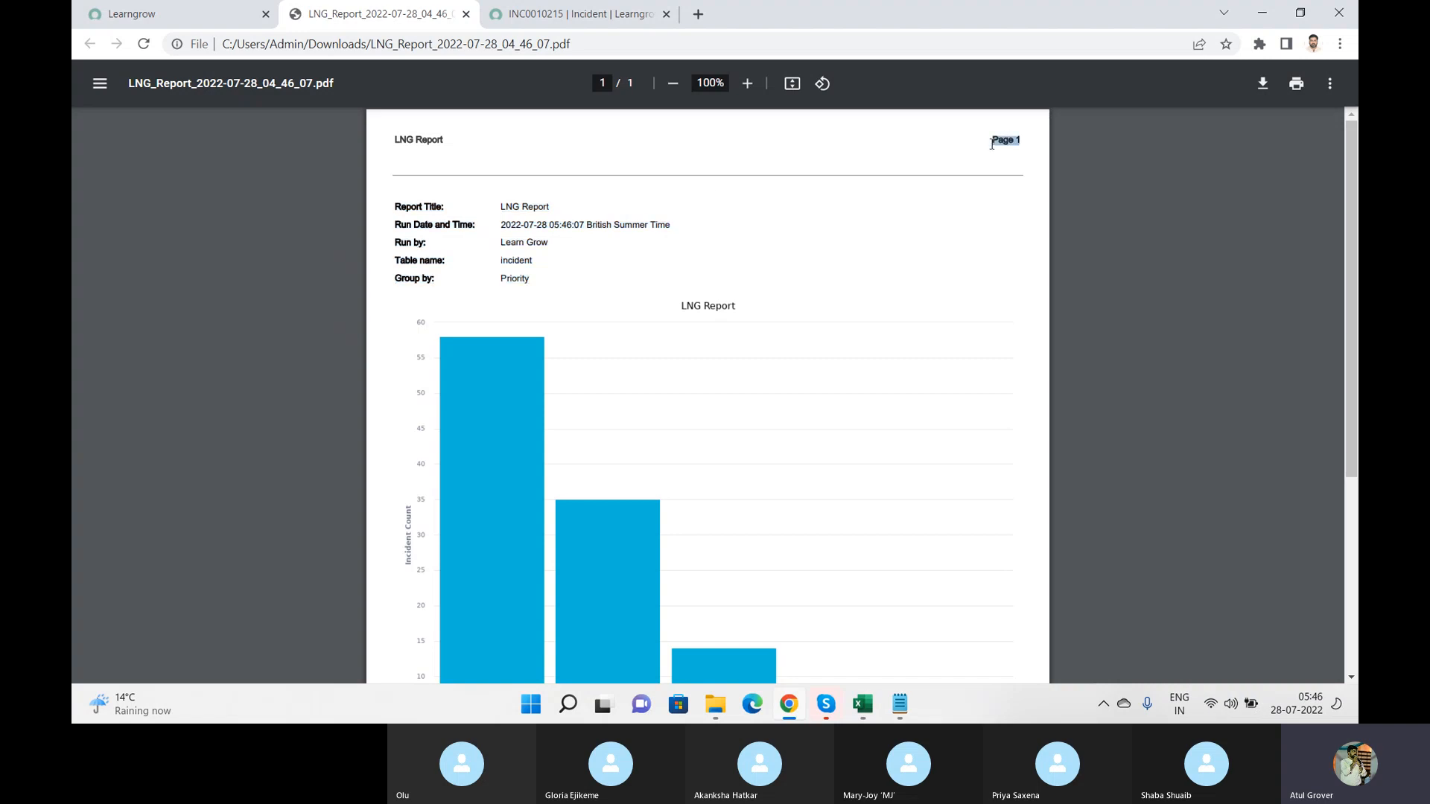
{"action": "left_click_drag", "start_coordinate": [439, 155], "coordinate": [352, 114]}
Step: Return to the report and review its sharing settings for Everyone and for Groups and Users, without applying any
{"action": "left_click", "coordinate": [195, 22]}
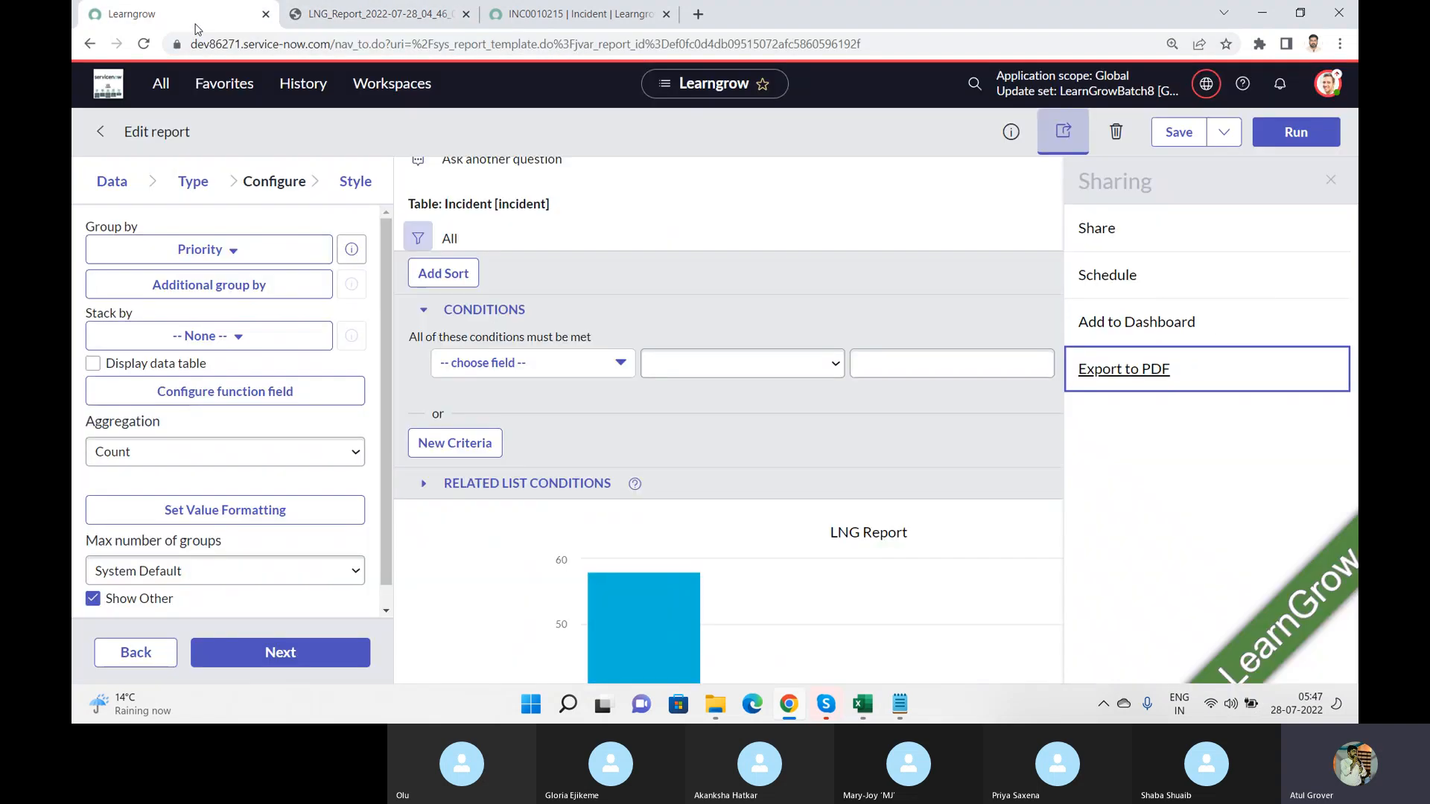
{"action": "left_click", "coordinate": [863, 218]}
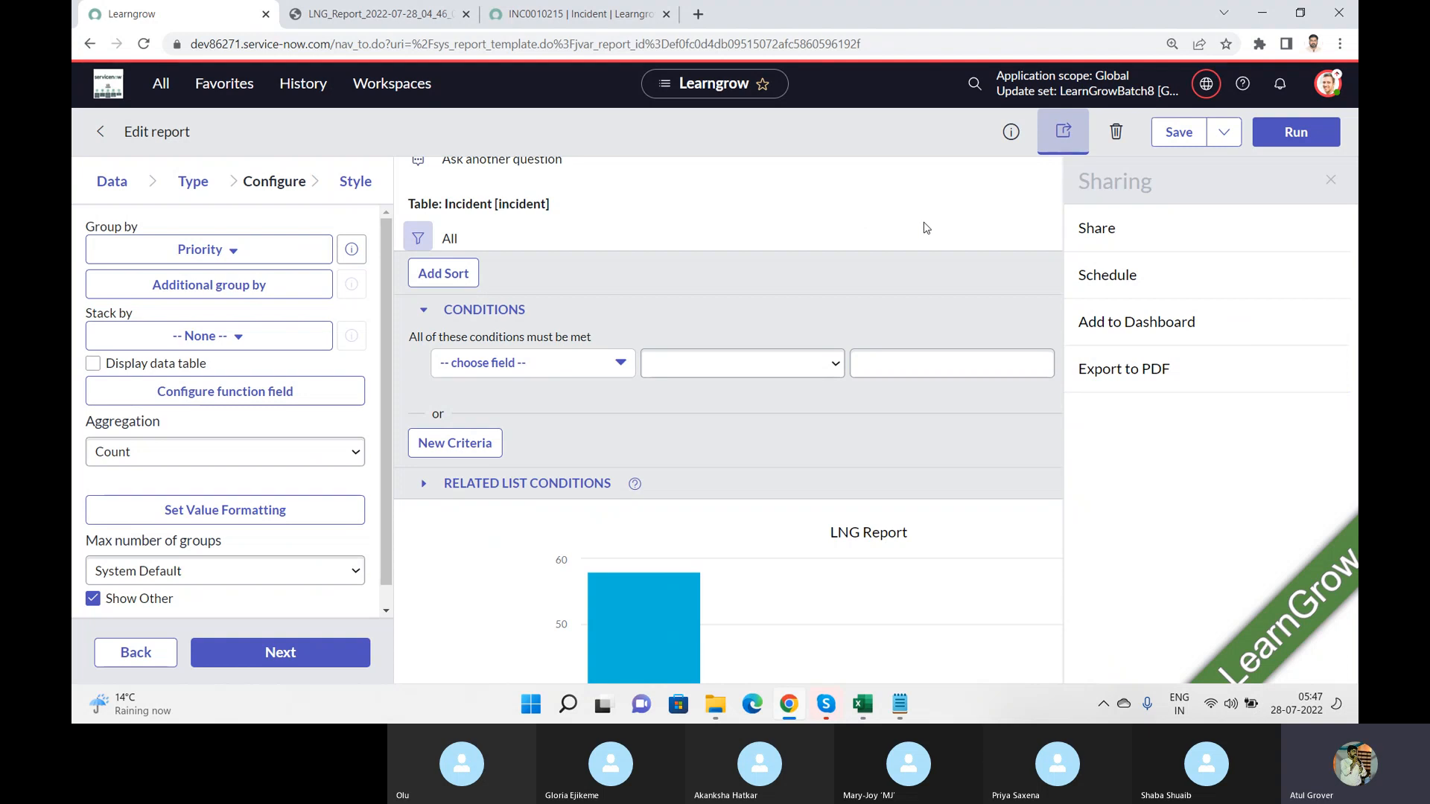
{"action": "left_click", "coordinate": [1094, 236]}
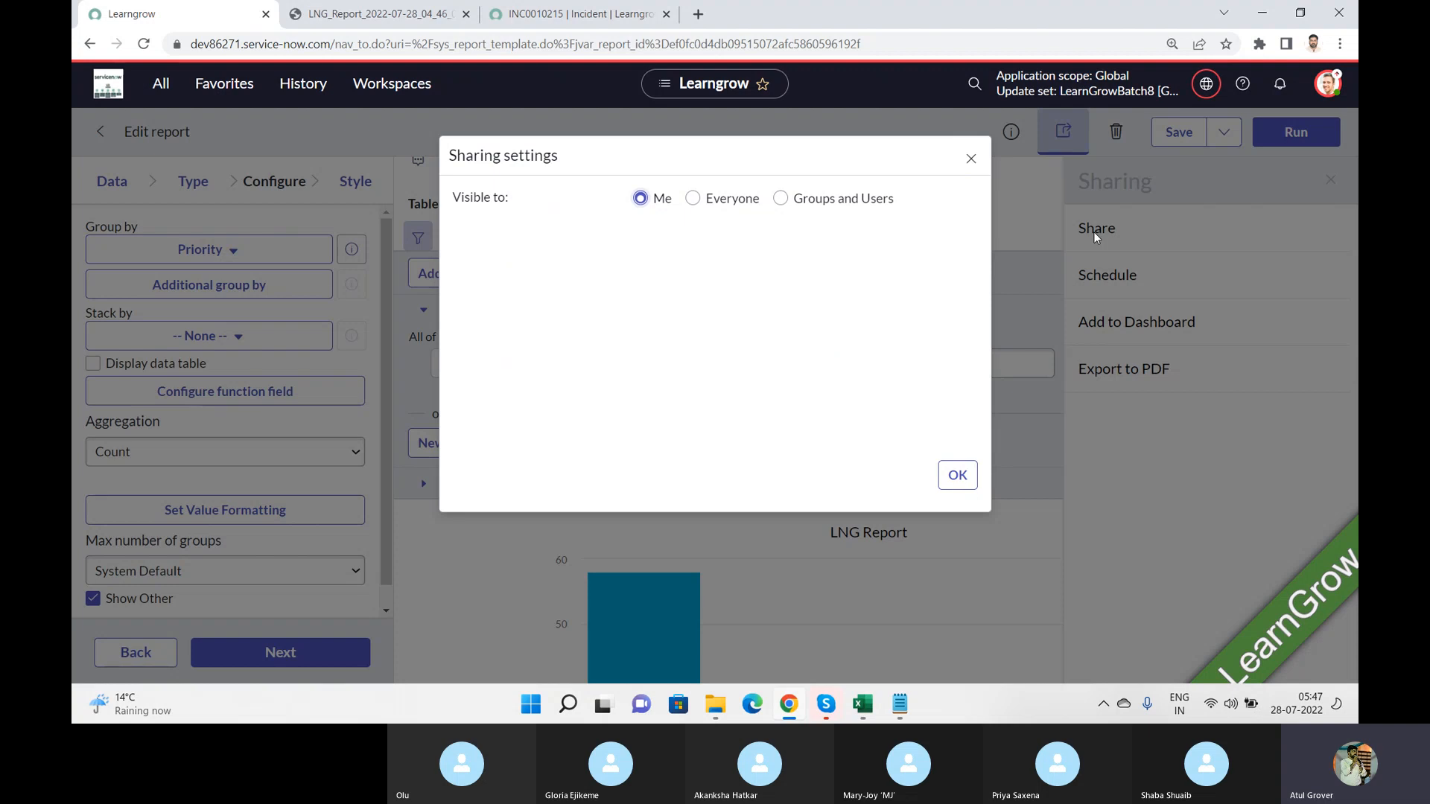
{"action": "left_click", "coordinate": [693, 199]}
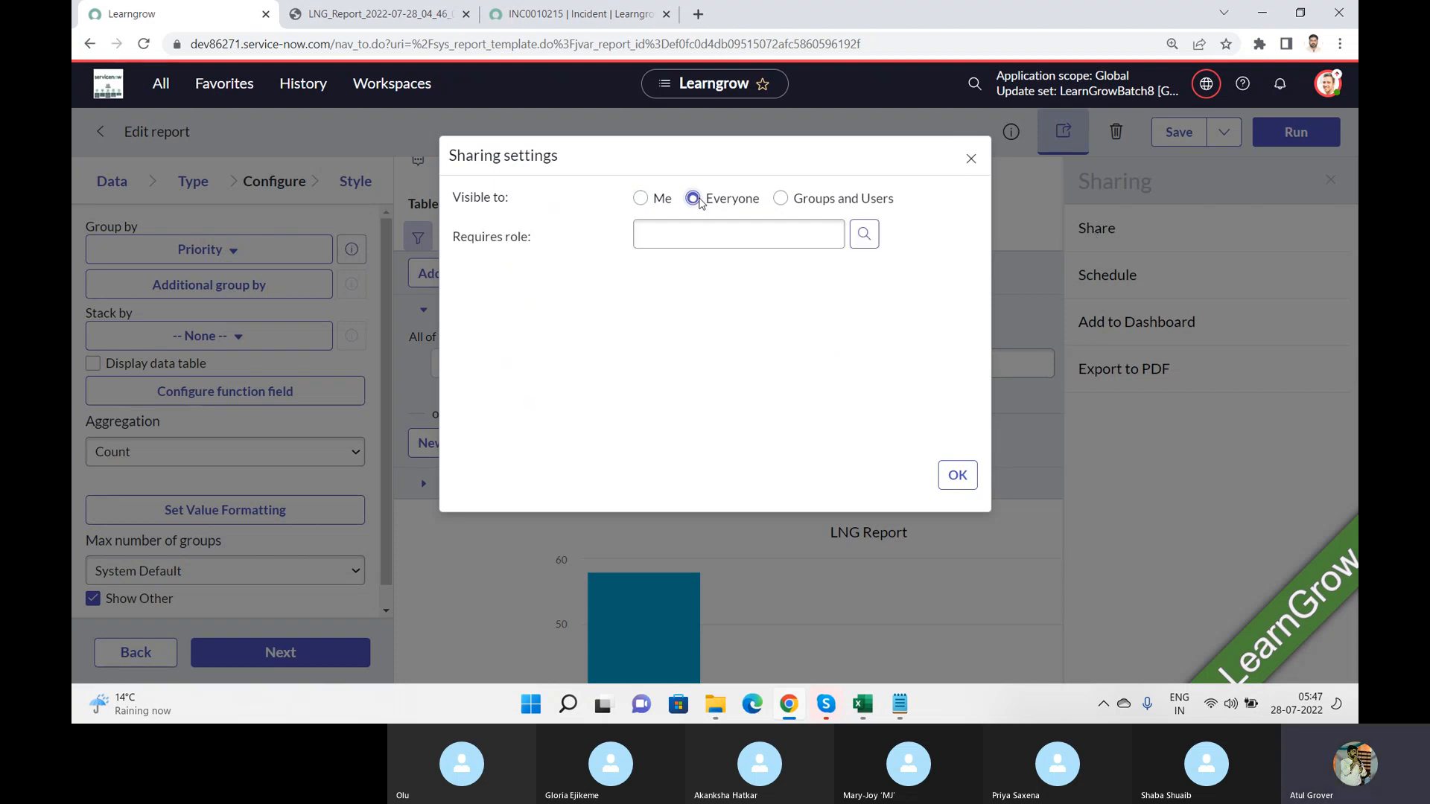
{"action": "left_click", "coordinate": [780, 200]}
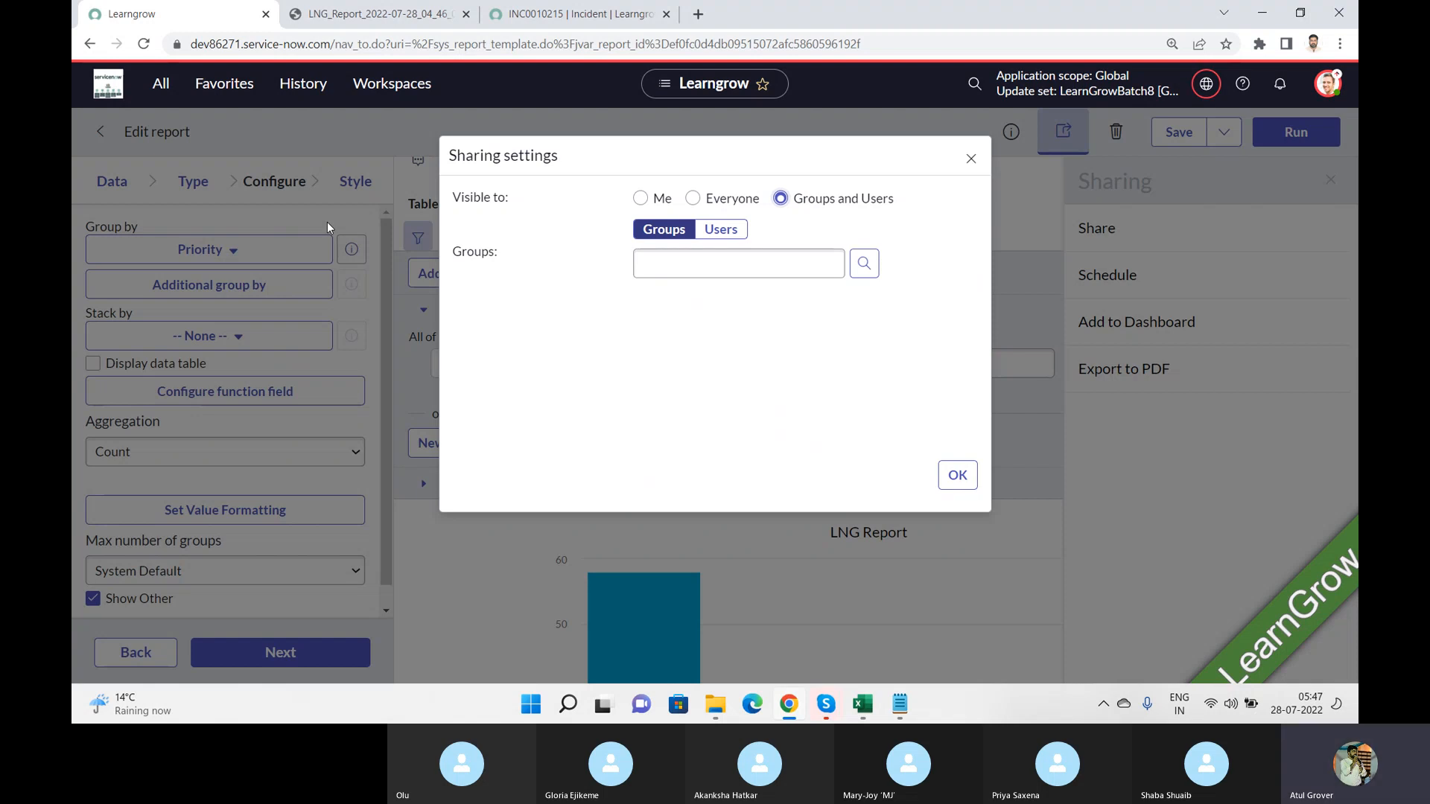
{"action": "left_click", "coordinate": [693, 199]}
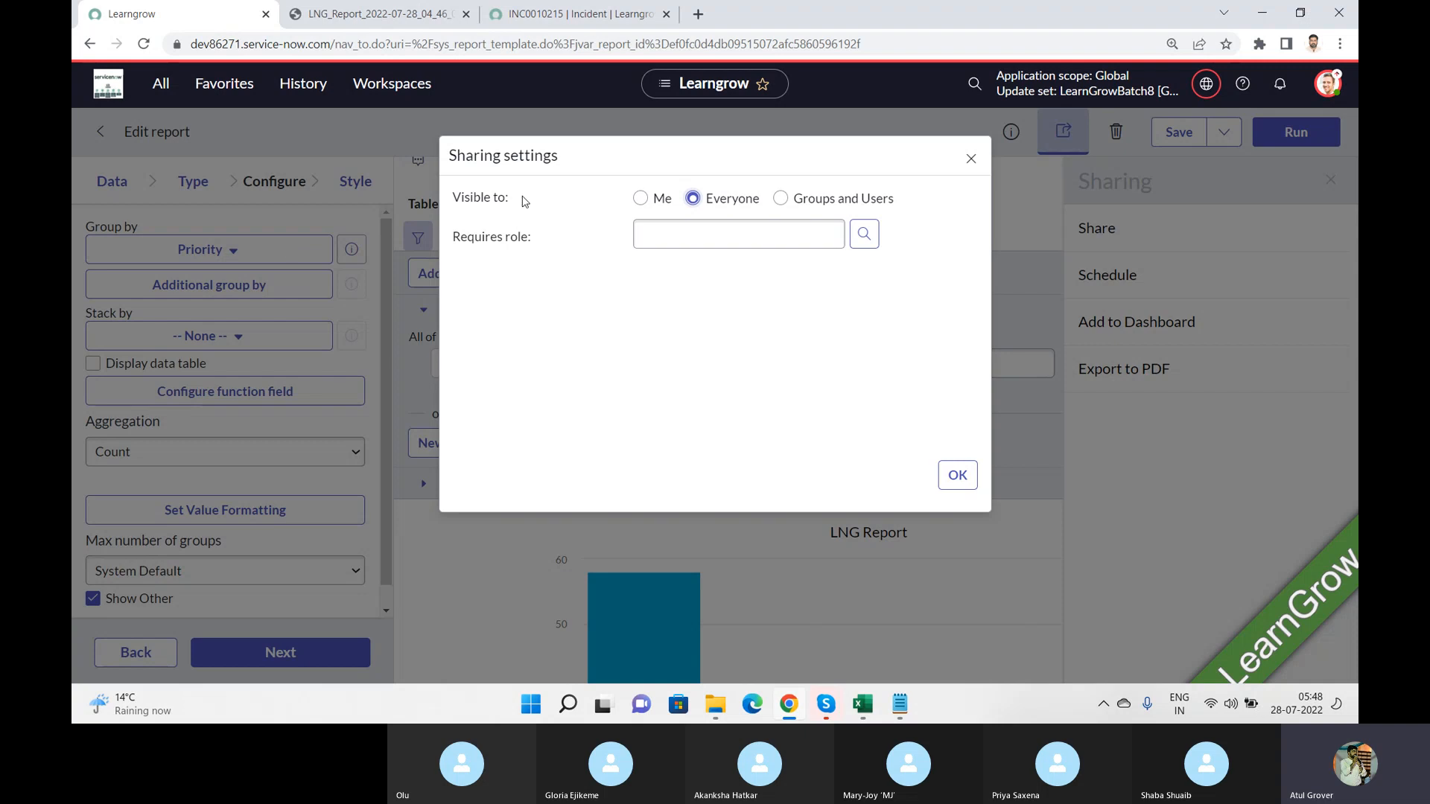
{"action": "left_click", "coordinate": [970, 161]}
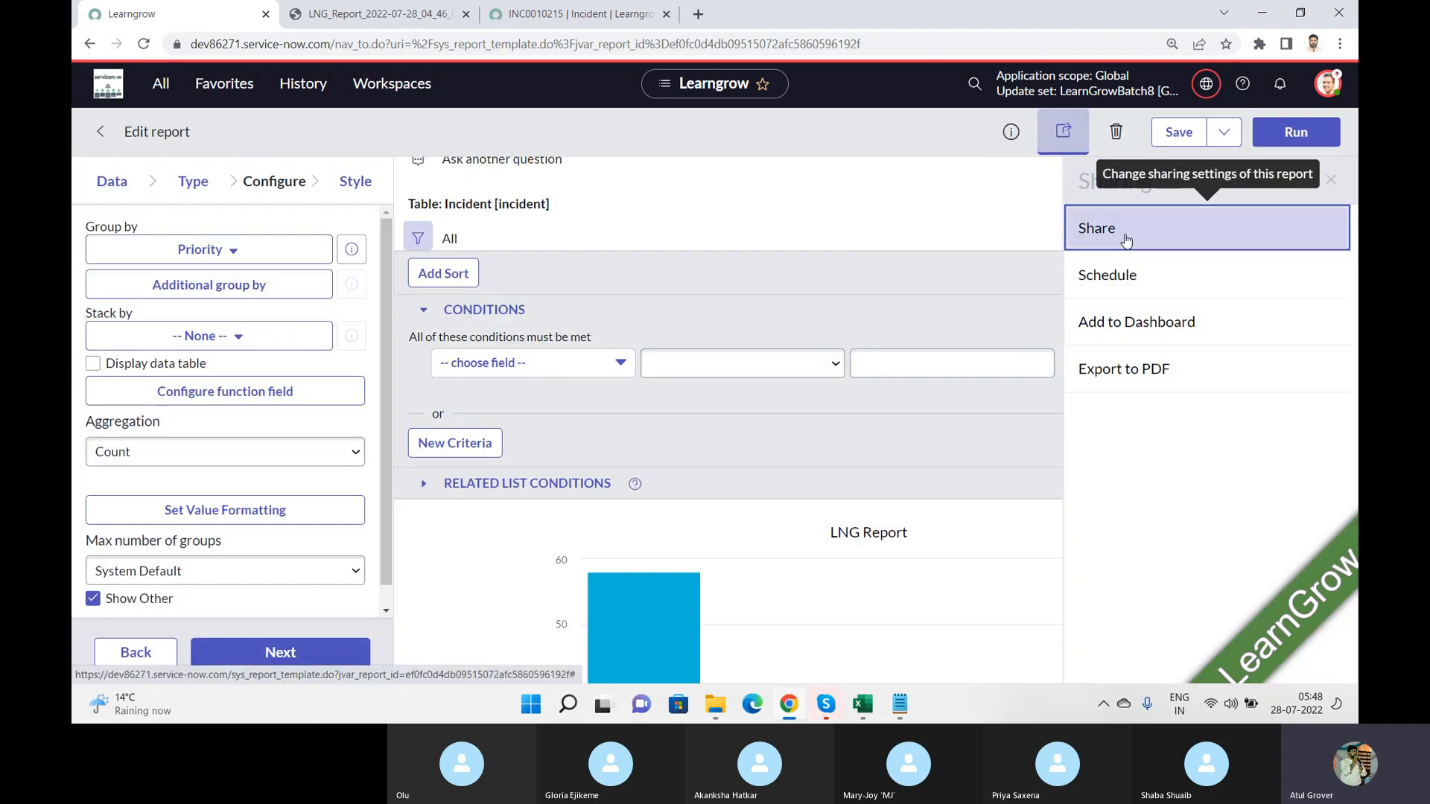
Step: Open the email scheduling form for the LNG Report and review its recipient, subject and introductory message fields
{"action": "left_click", "coordinate": [1149, 284]}
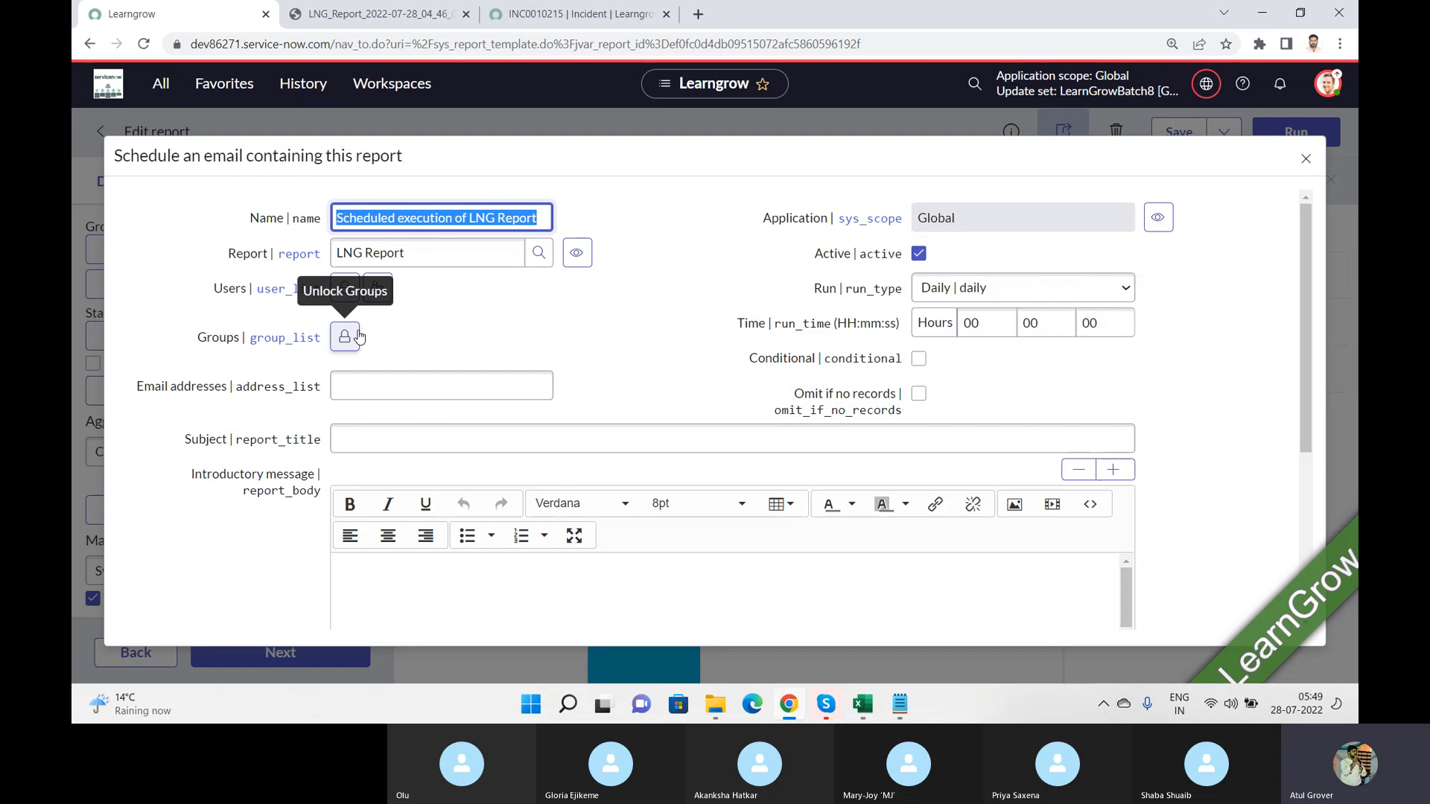
{"action": "left_click", "coordinate": [370, 385]}
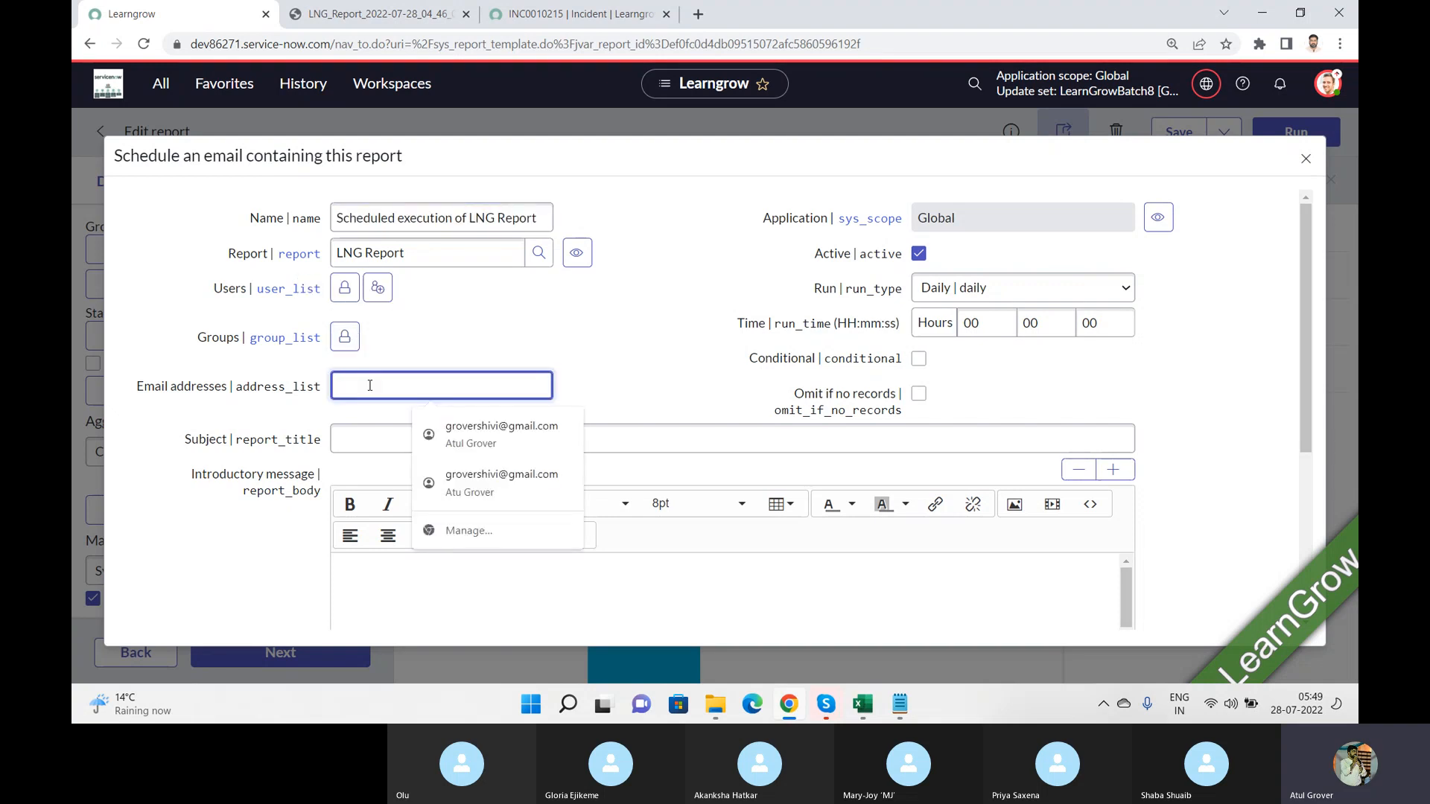
{"action": "left_click", "coordinate": [639, 357]}
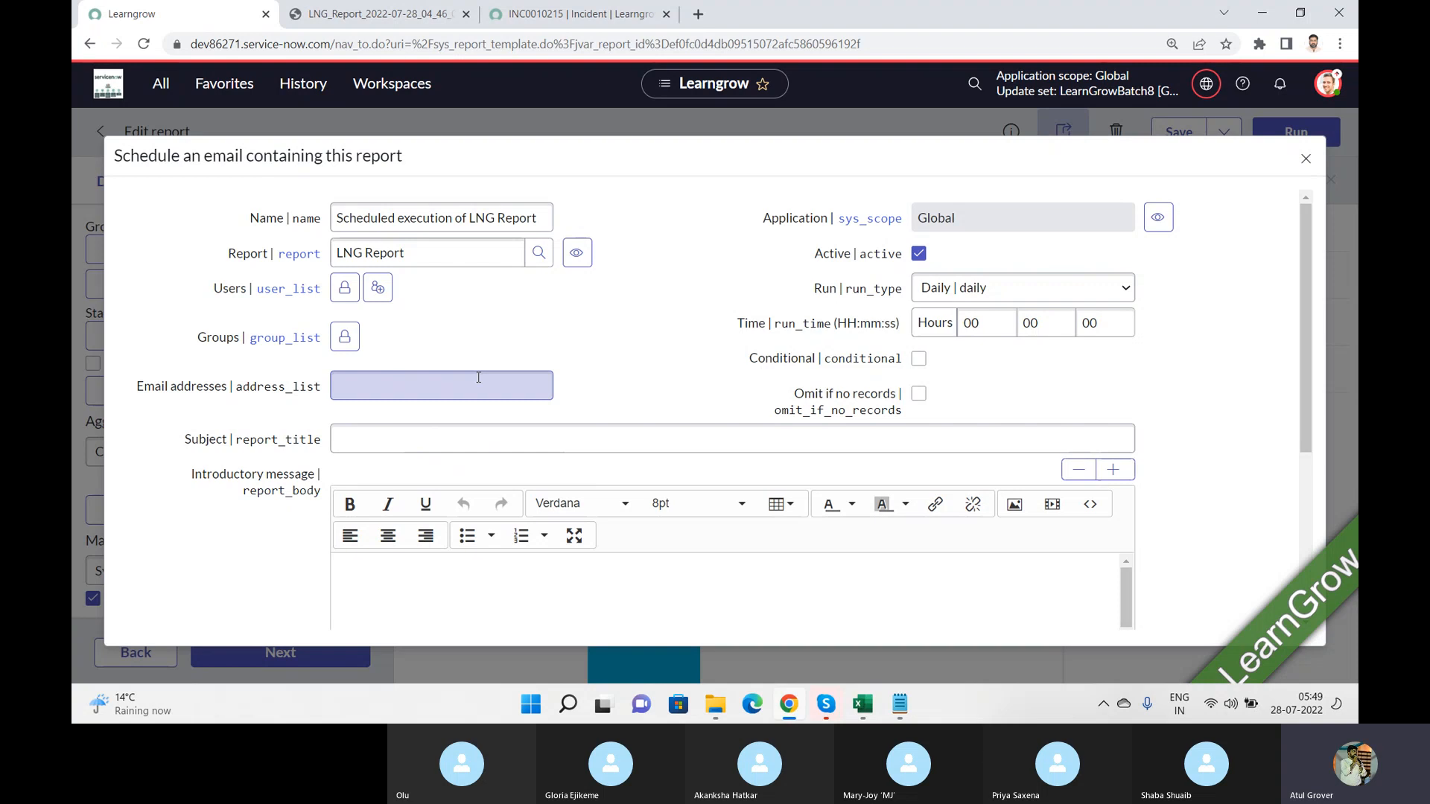
{"action": "left_click", "coordinate": [425, 440]}
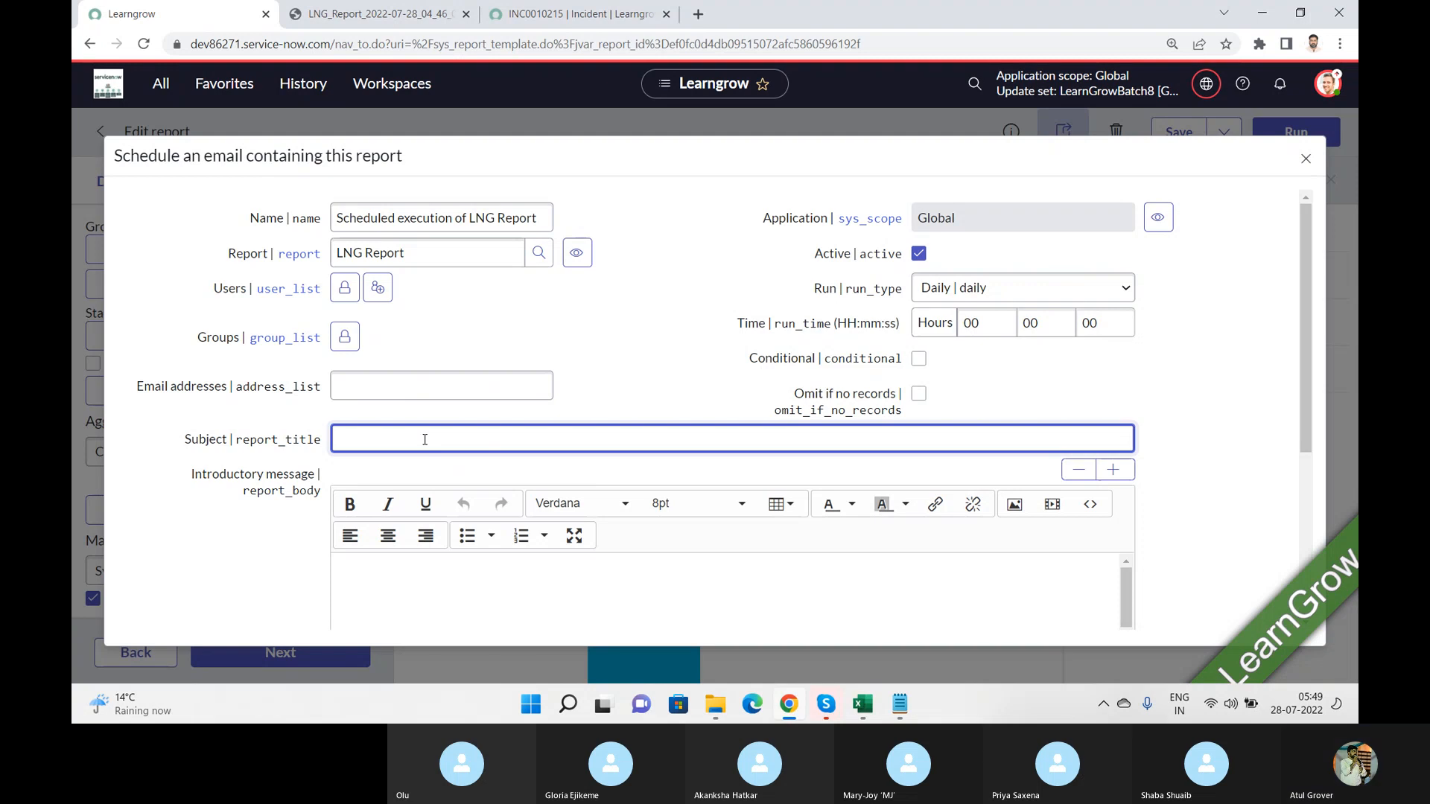
{"action": "left_click", "coordinate": [399, 575]}
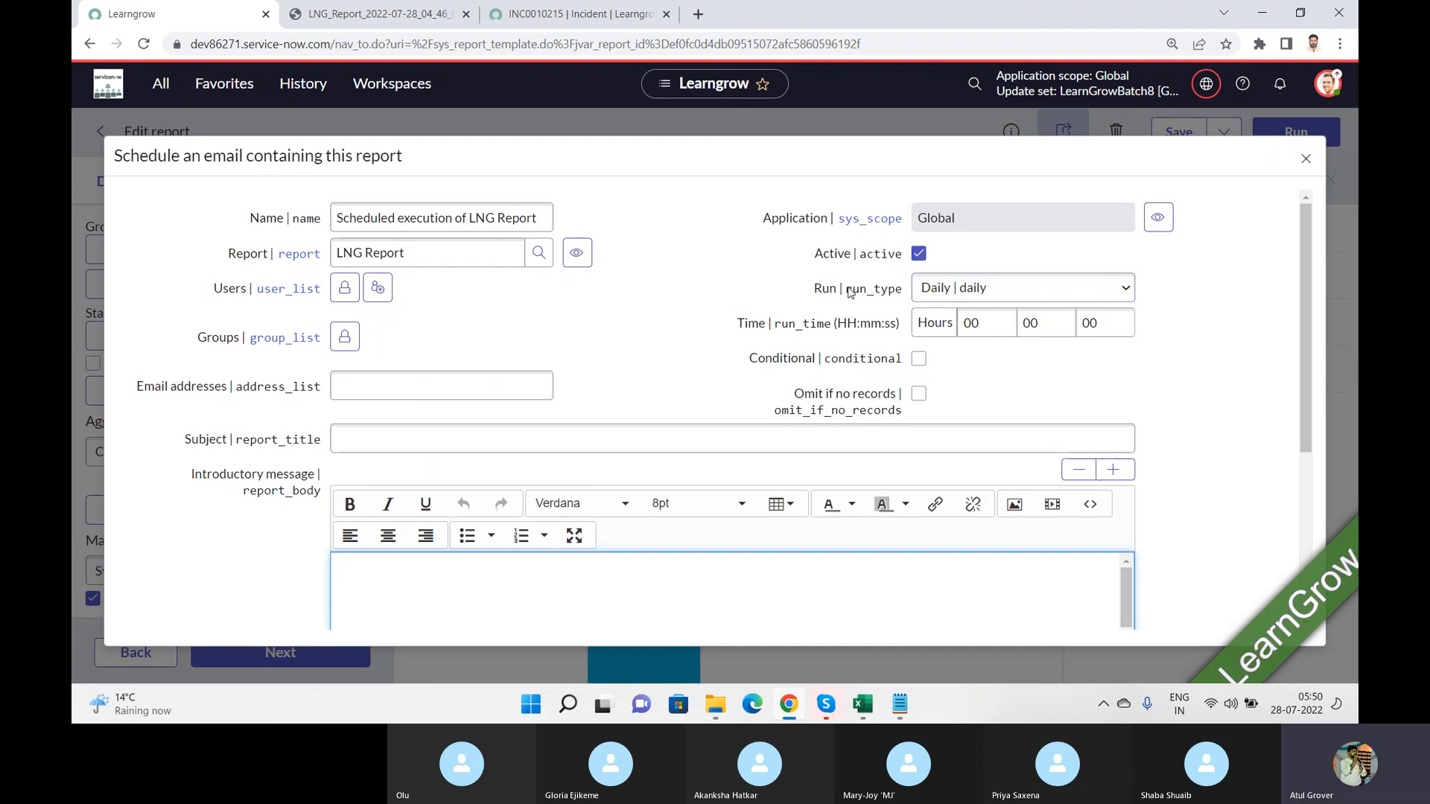
Step: Review the run frequency choices, keep Daily, and set the schedule's run time to 05 hours
{"action": "left_click", "coordinate": [965, 291]}
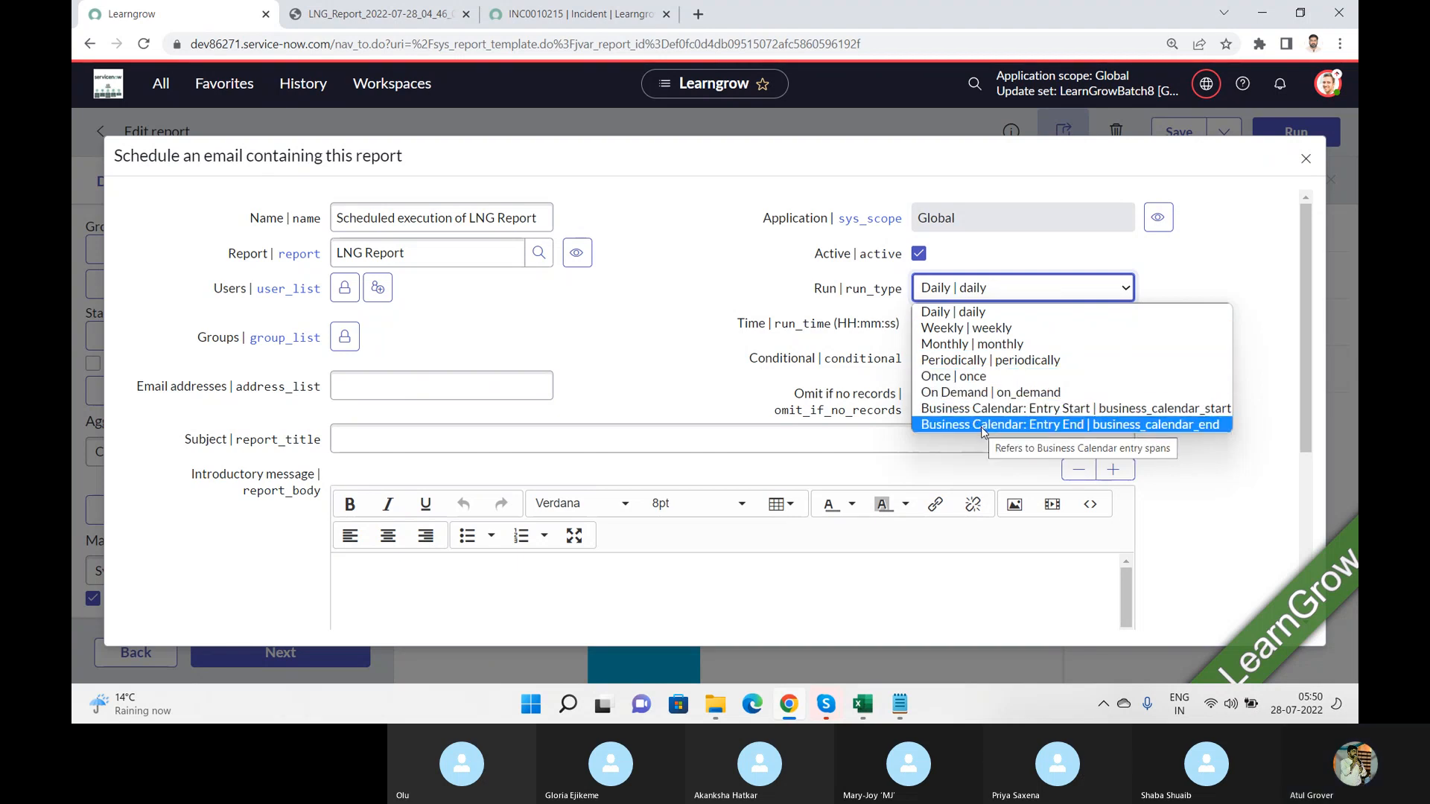
{"action": "left_click", "coordinate": [955, 315]}
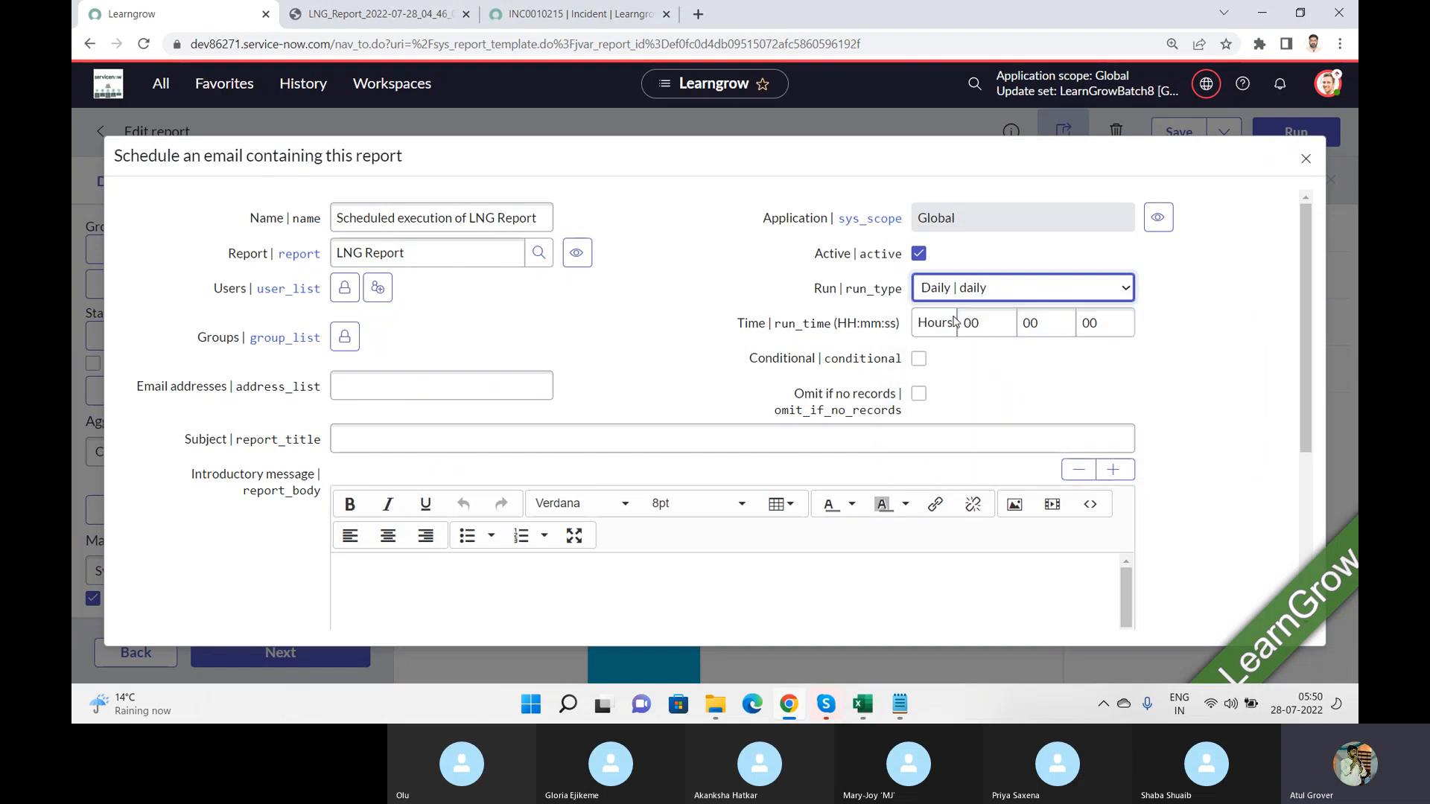
{"action": "left_click_drag", "start_coordinate": [734, 324], "coordinate": [899, 322]}
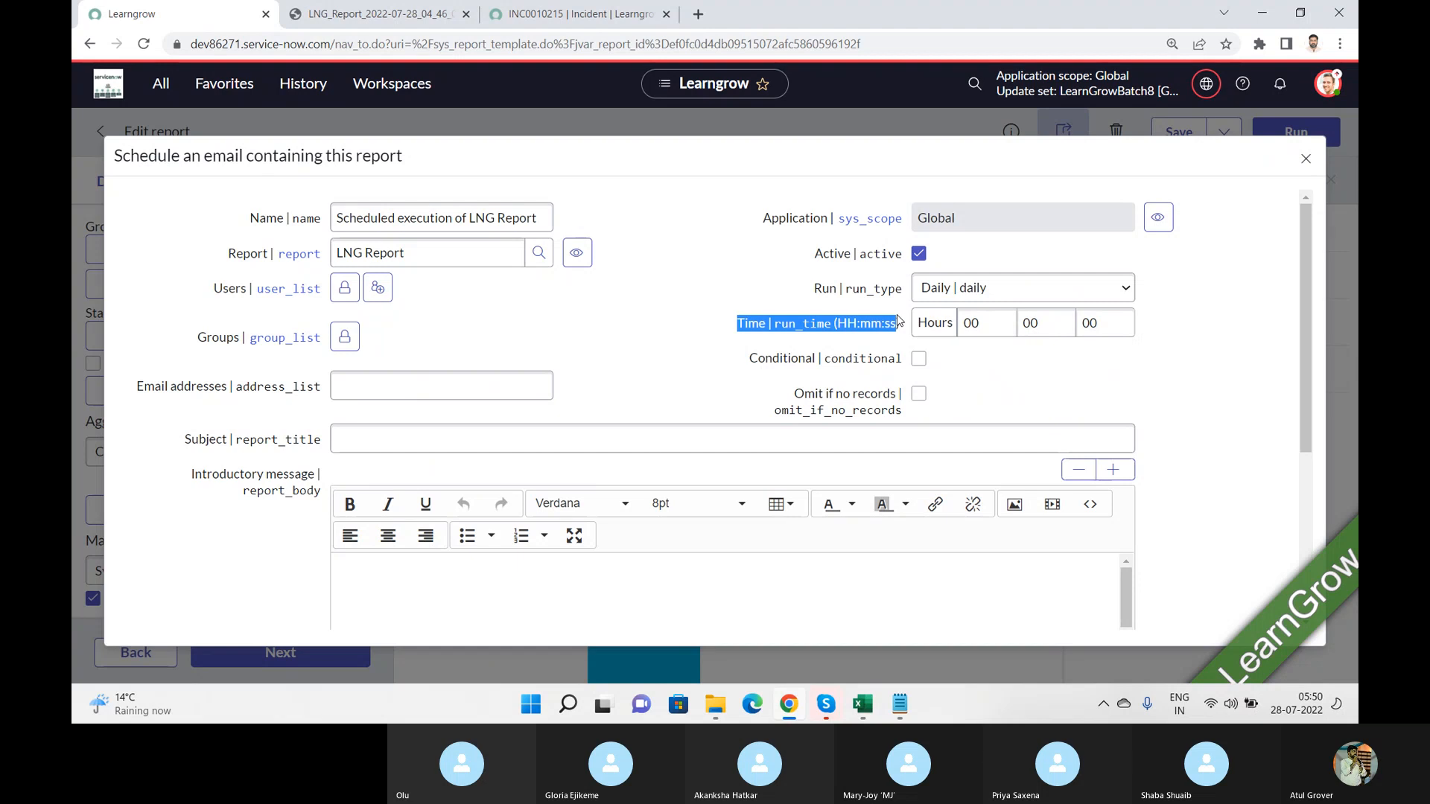
{"action": "left_click_drag", "start_coordinate": [899, 322], "coordinate": [942, 322]}
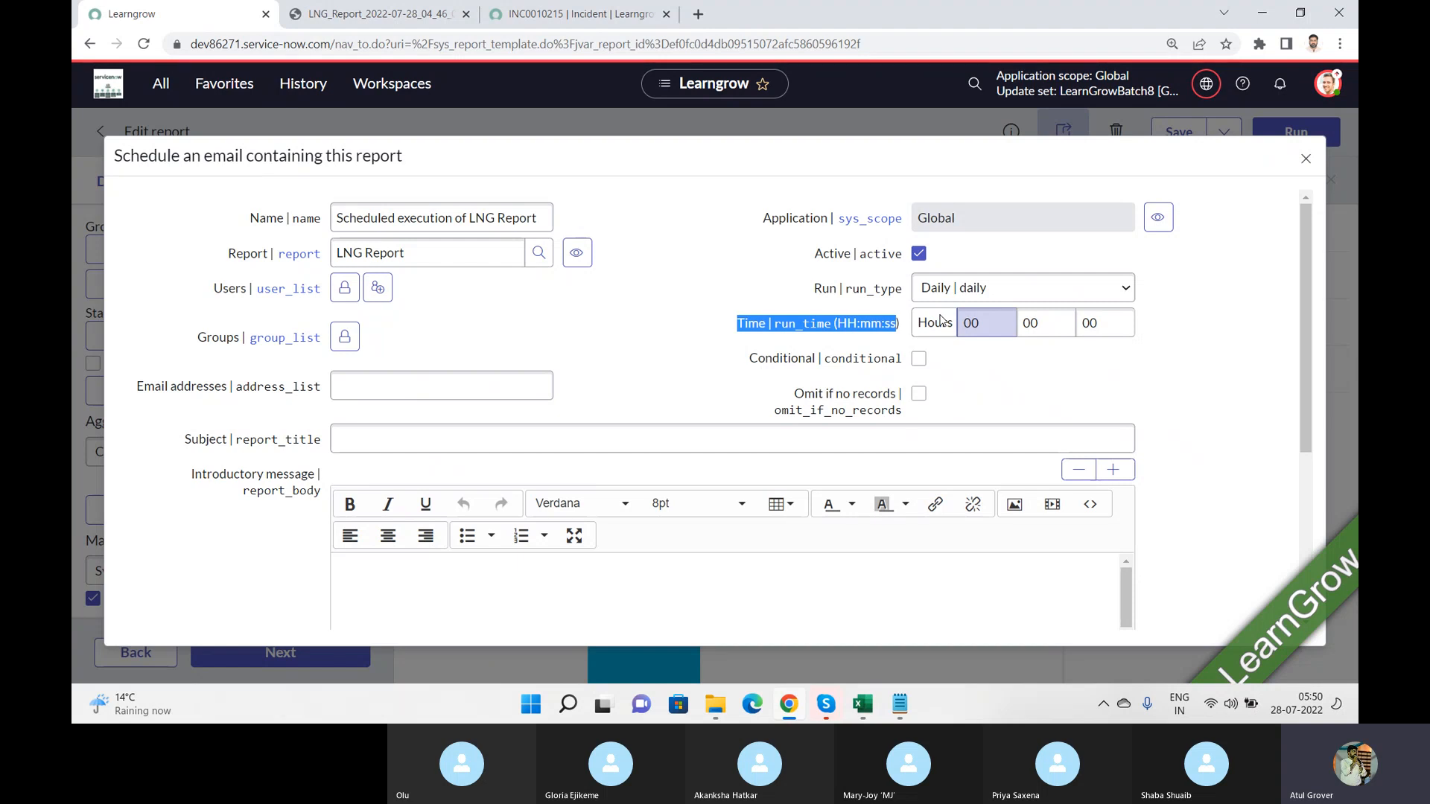
{"action": "double_click", "coordinate": [969, 322]}
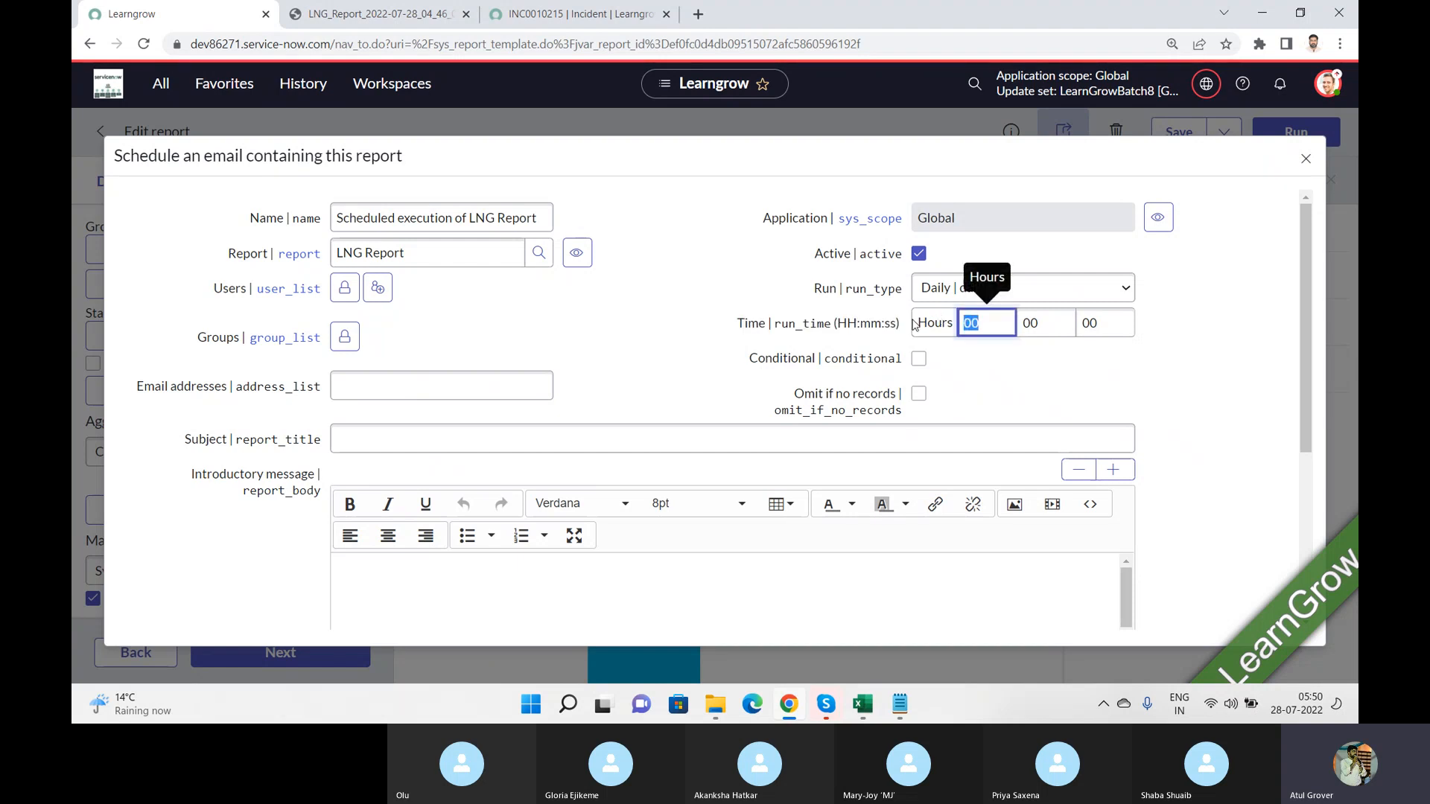
{"action": "type", "text": "05"}
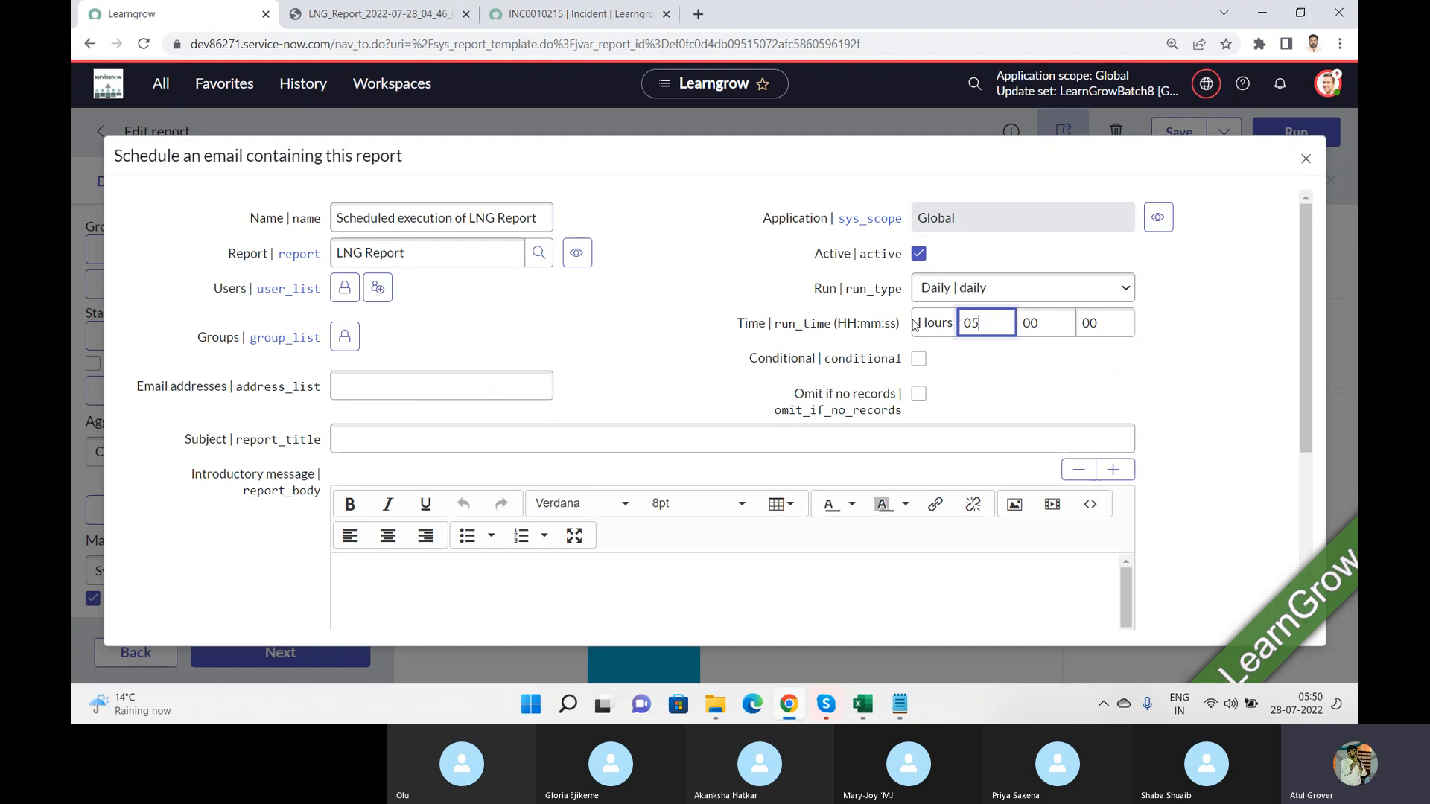
Step: Change the schedule's run frequency to Weekly and set its day to Friday
{"action": "left_click", "coordinate": [1006, 289]}
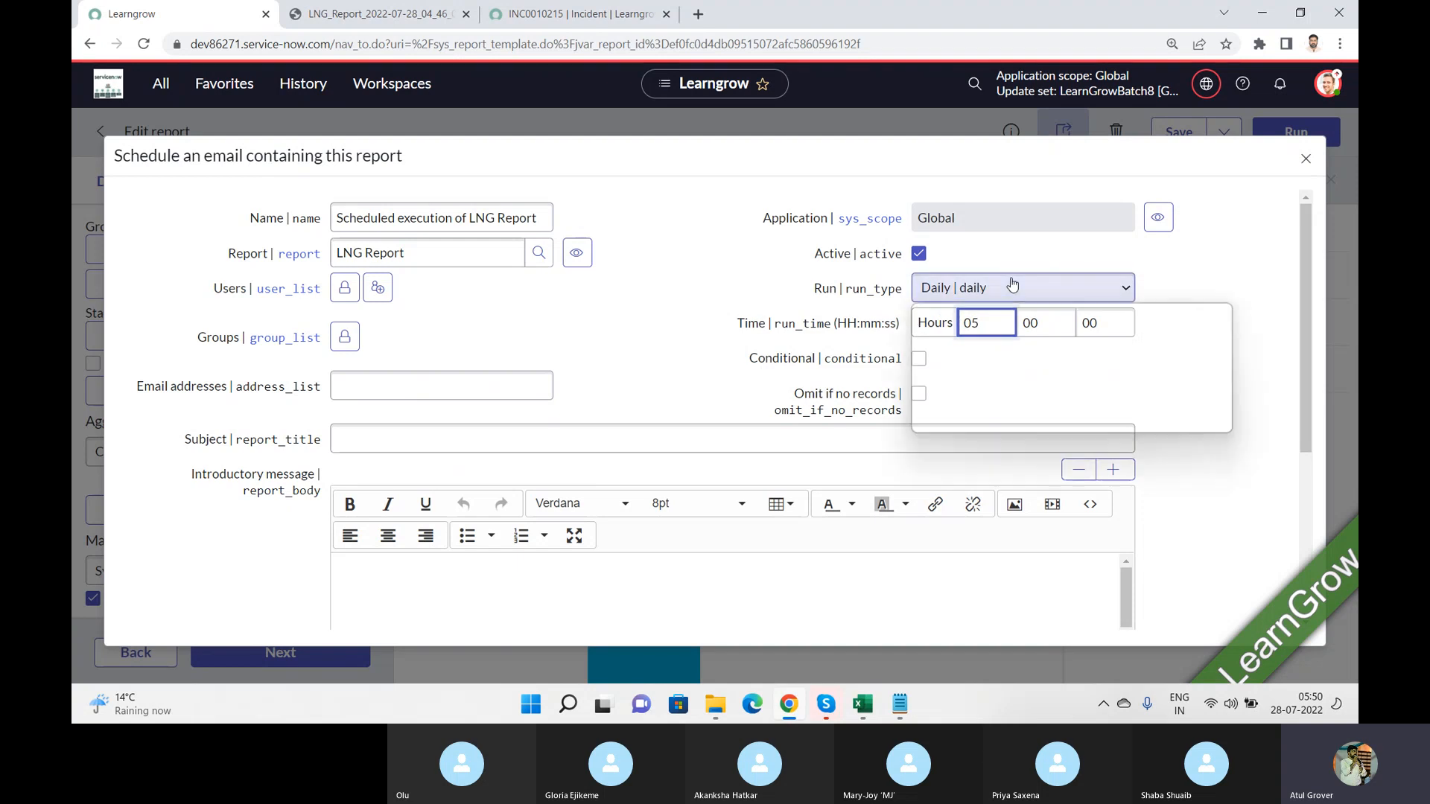
{"action": "left_click", "coordinate": [1013, 328]}
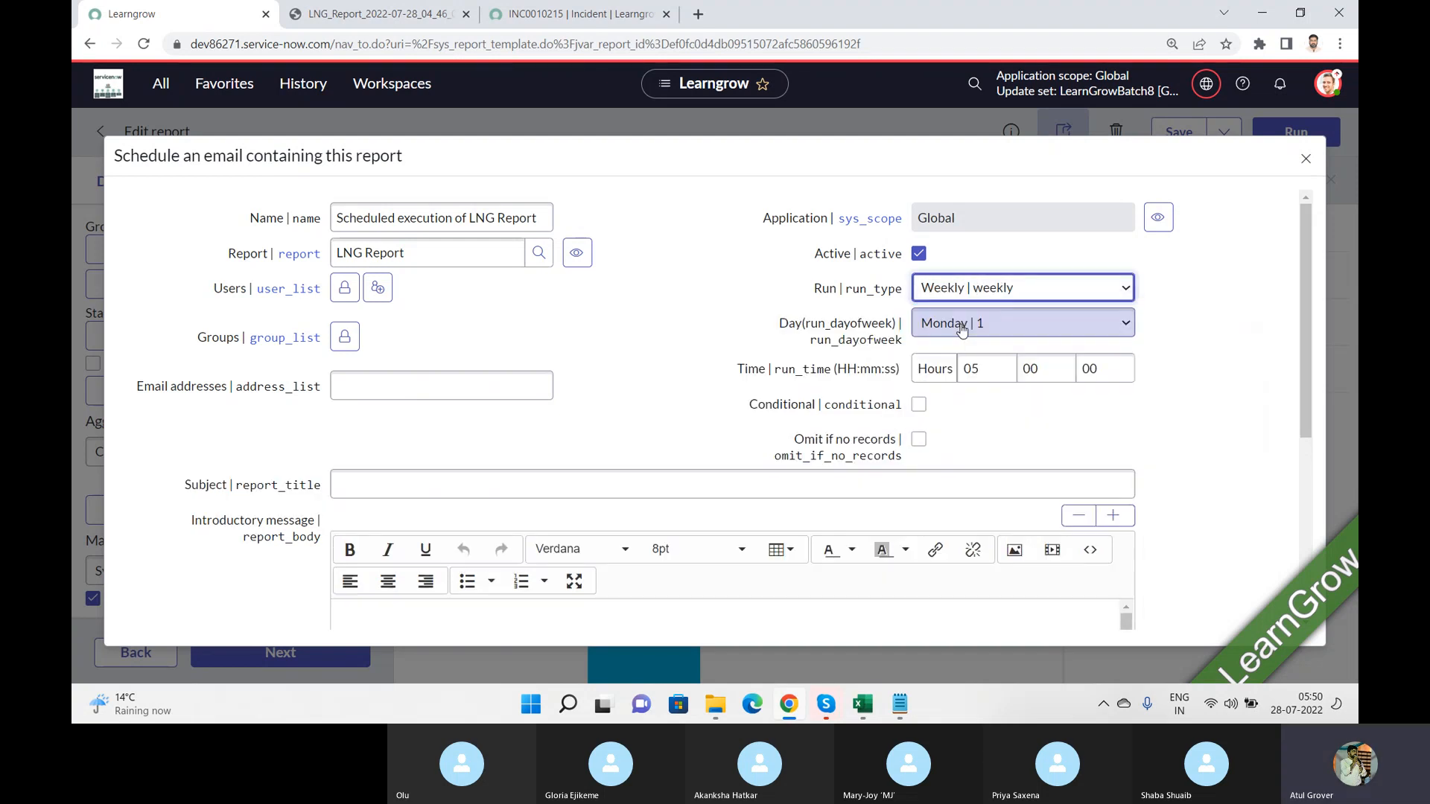
{"action": "left_click", "coordinate": [1020, 330]}
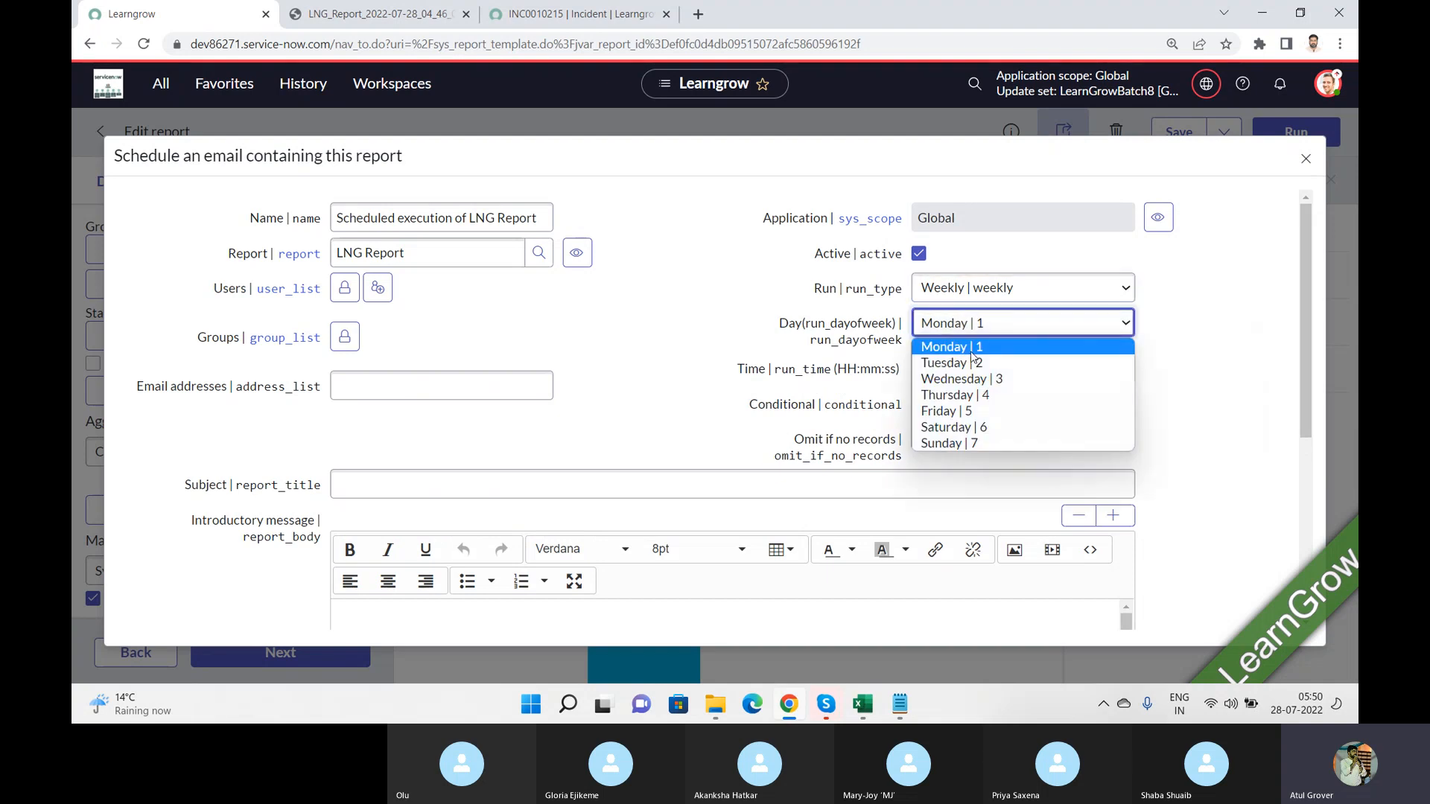
{"action": "left_click", "coordinate": [967, 411]}
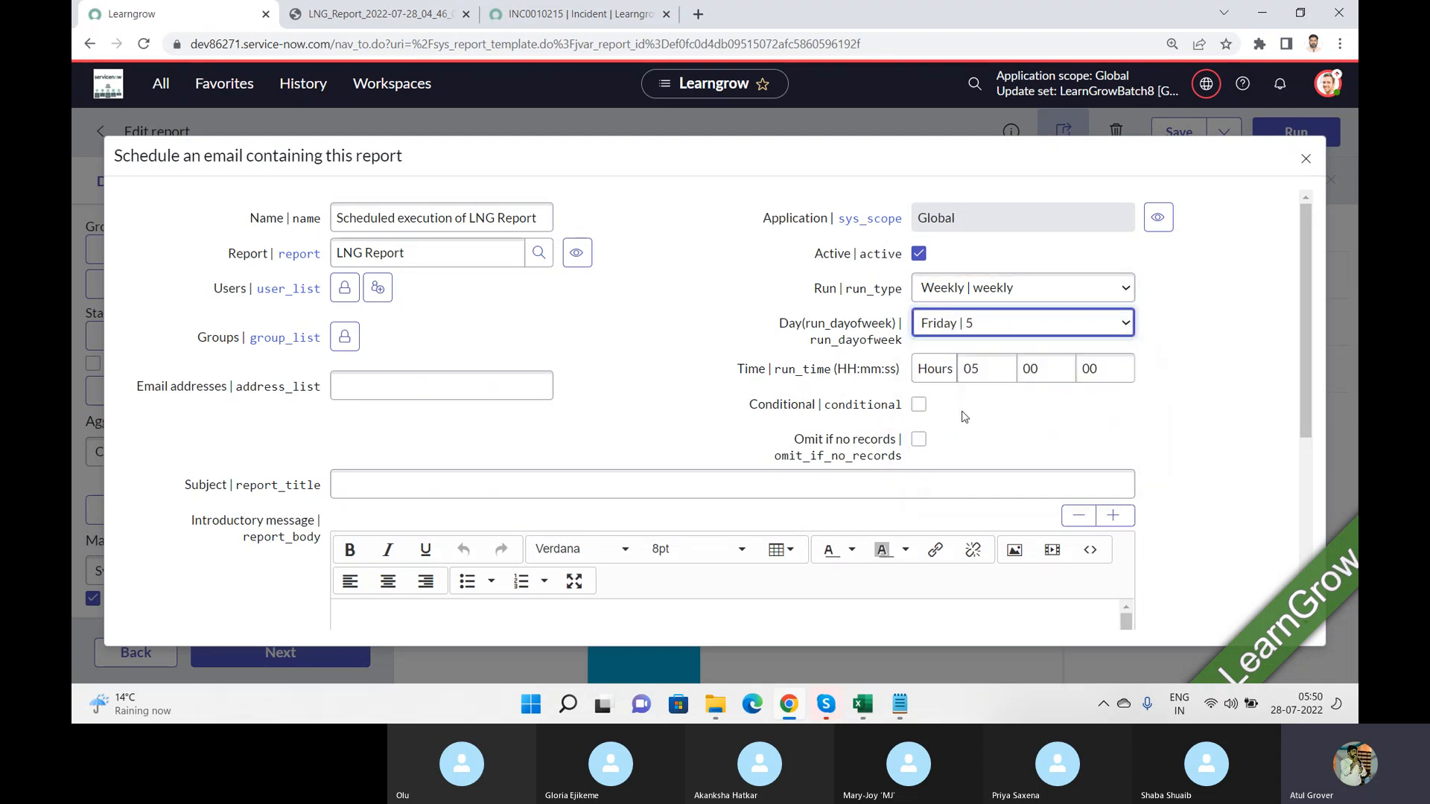
{"action": "double_click", "coordinate": [983, 368]}
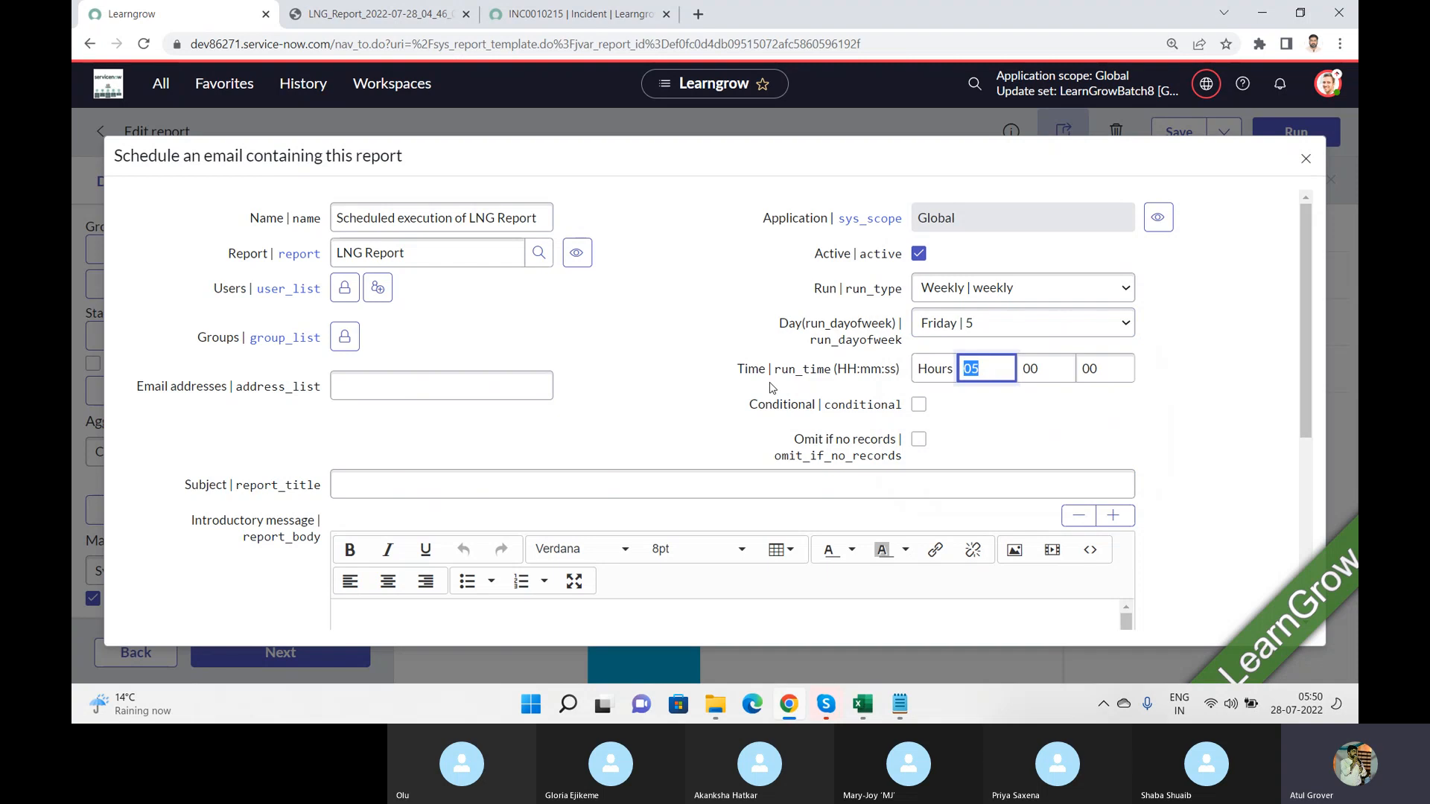
Step: Change the schedule's run frequency to Monthly and review the available days of the month
{"action": "left_click", "coordinate": [1065, 288]}
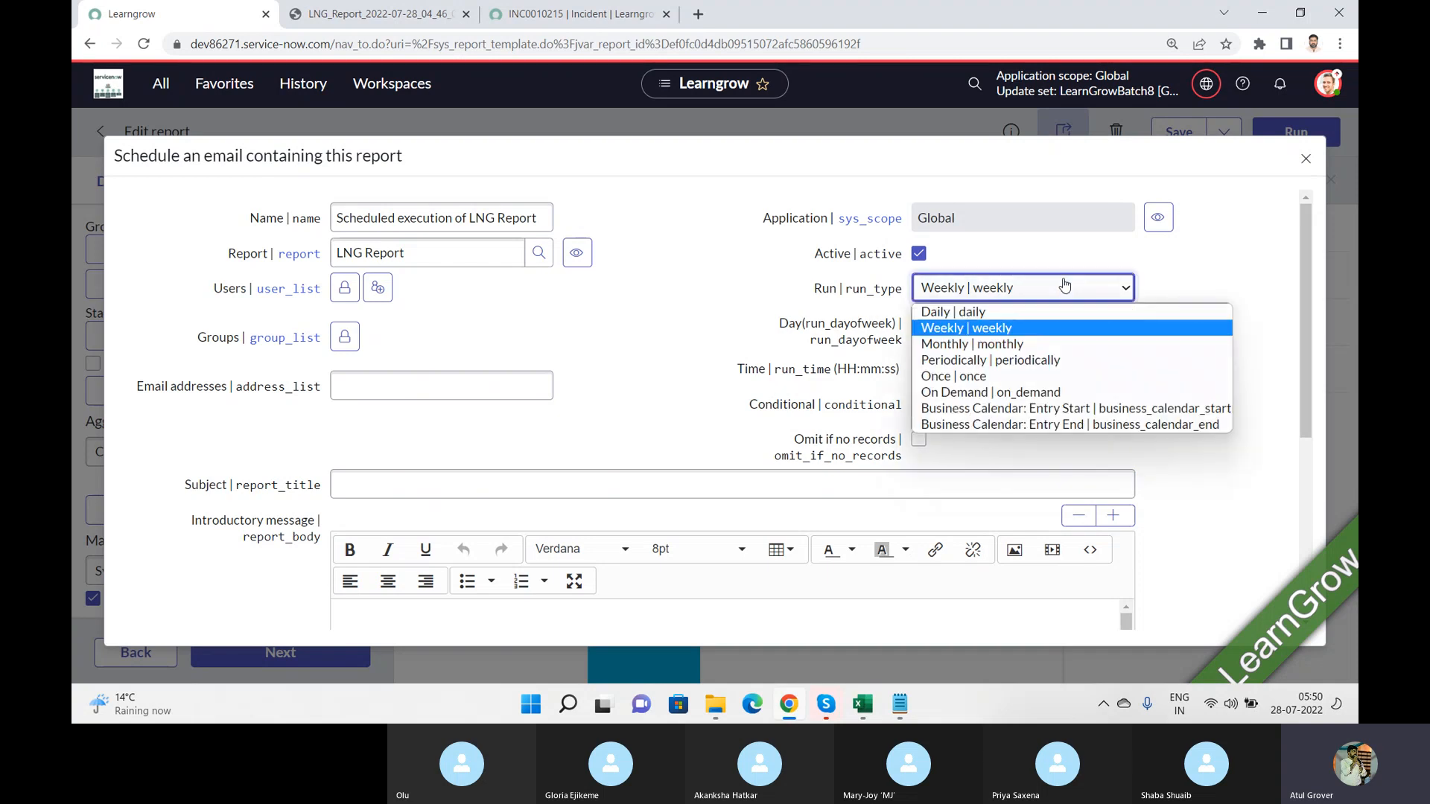
{"action": "left_click", "coordinate": [984, 347]}
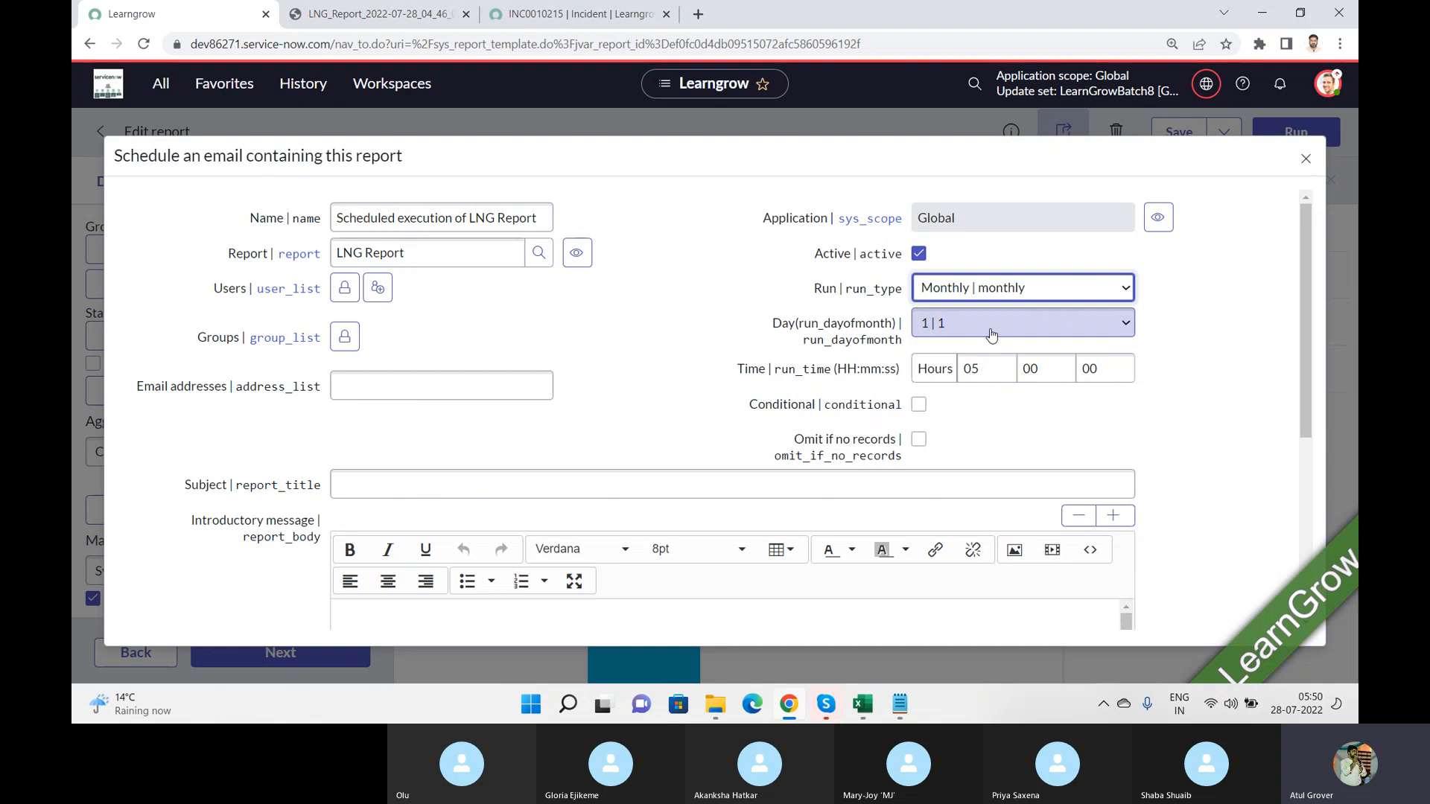
{"action": "left_click", "coordinate": [992, 334]}
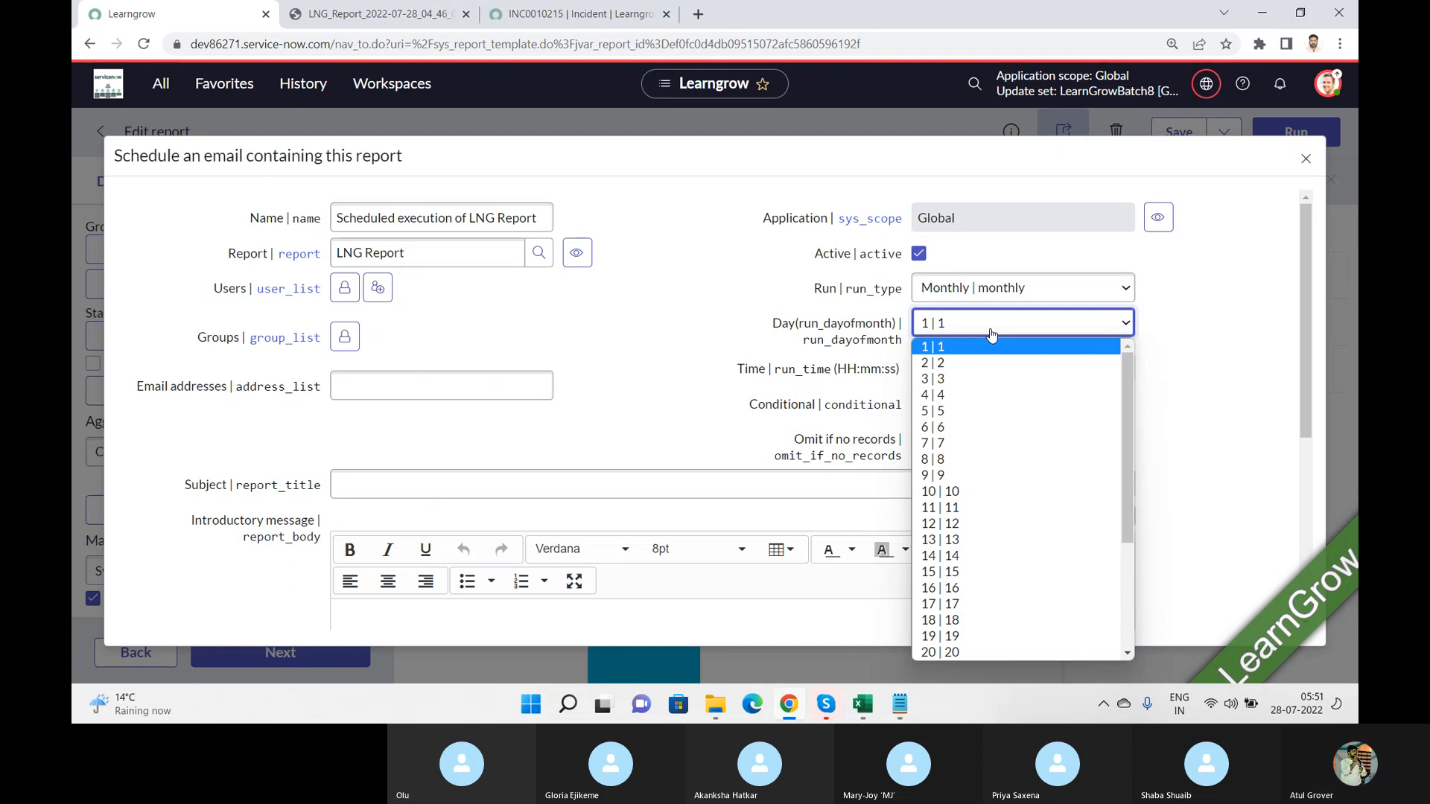
{"action": "left_click", "coordinate": [996, 292]}
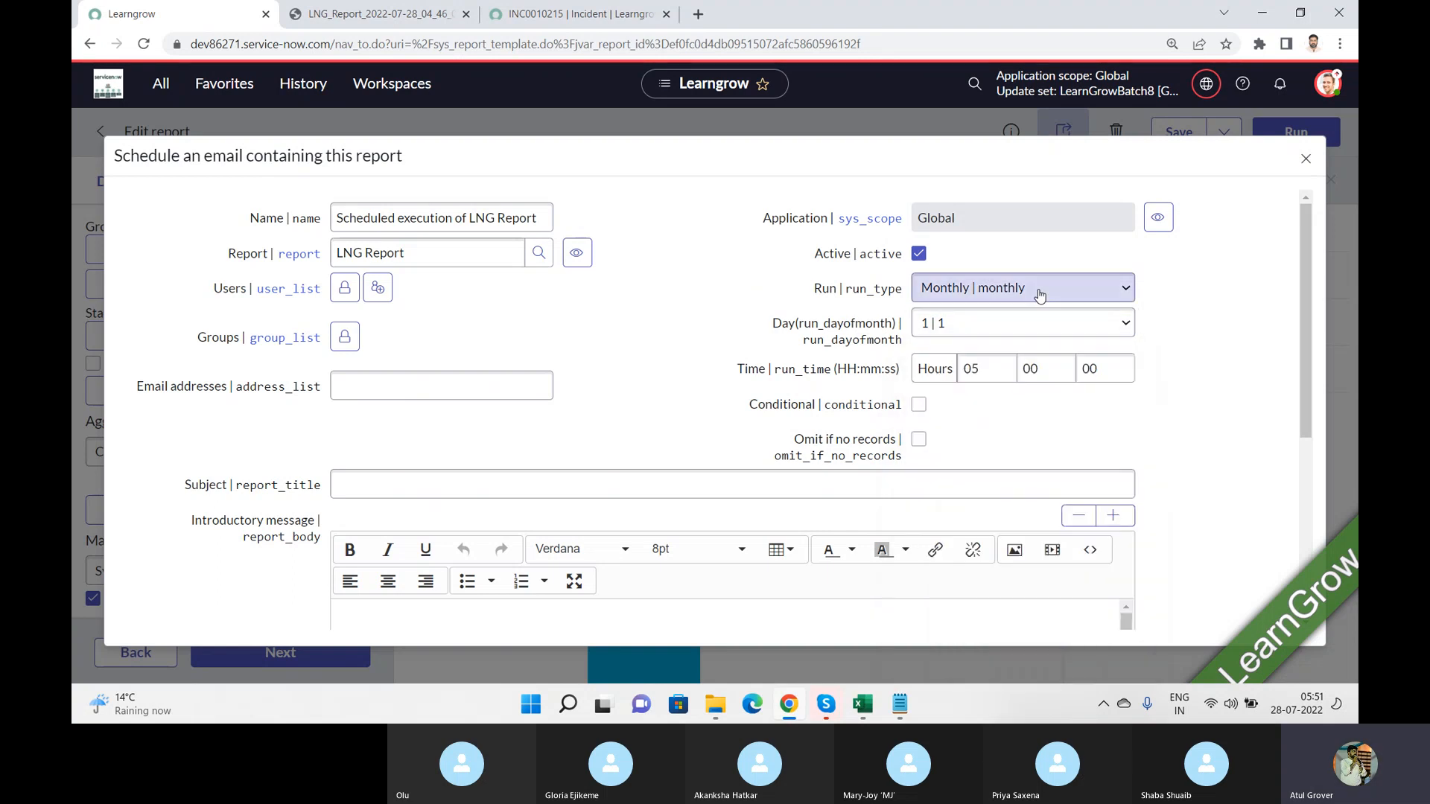
Step: Try the Periodically run frequency with its repeat interval fields, and switch the schedule to Once
{"action": "left_click", "coordinate": [998, 290]}
{"action": "left_click", "coordinate": [990, 359]}
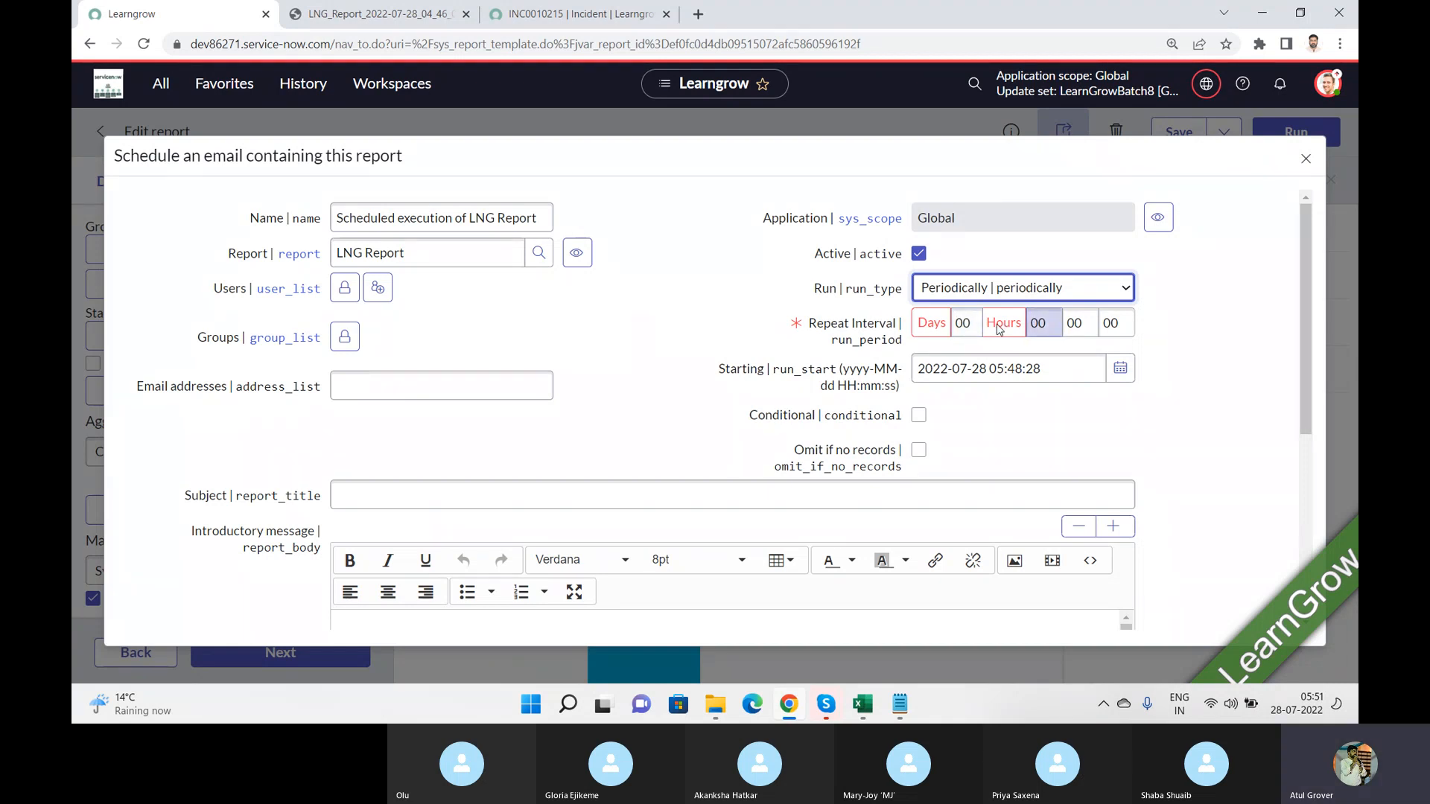
{"action": "left_click", "coordinate": [1007, 296]}
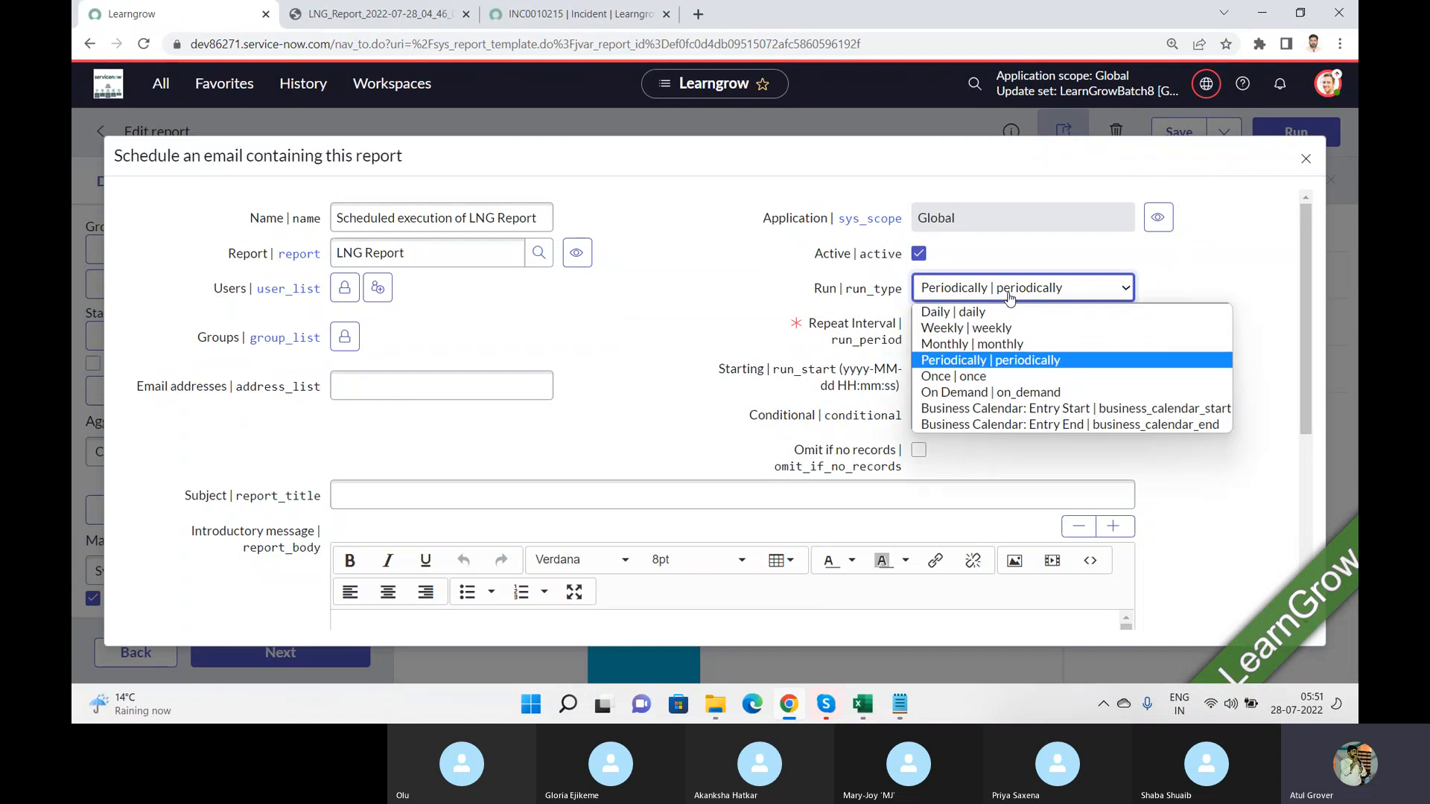
{"action": "left_click", "coordinate": [970, 376]}
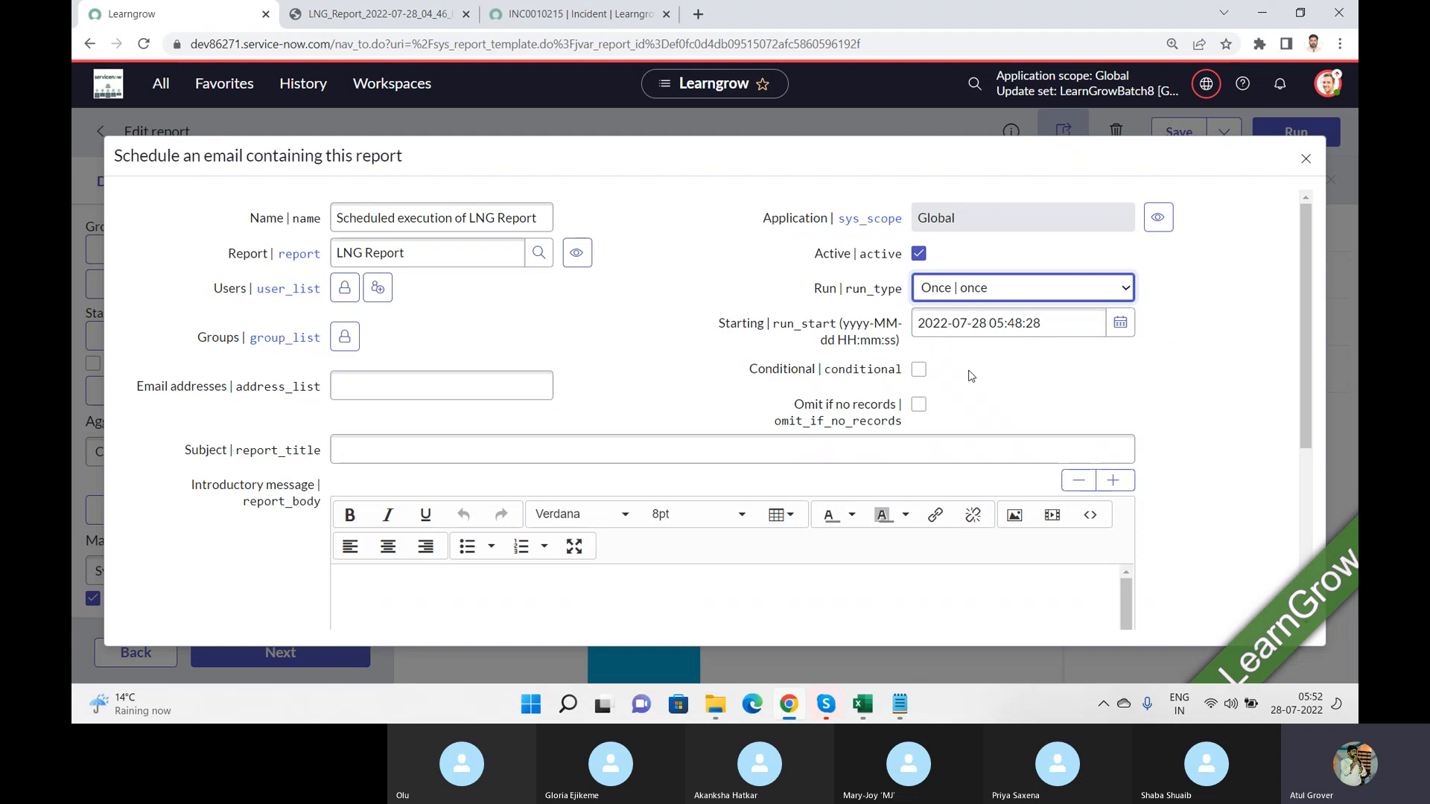
Step: Enable Conditional to inspect the condition script field, disable it again, and toggle Omit if no records on and off
{"action": "left_click", "coordinate": [922, 378]}
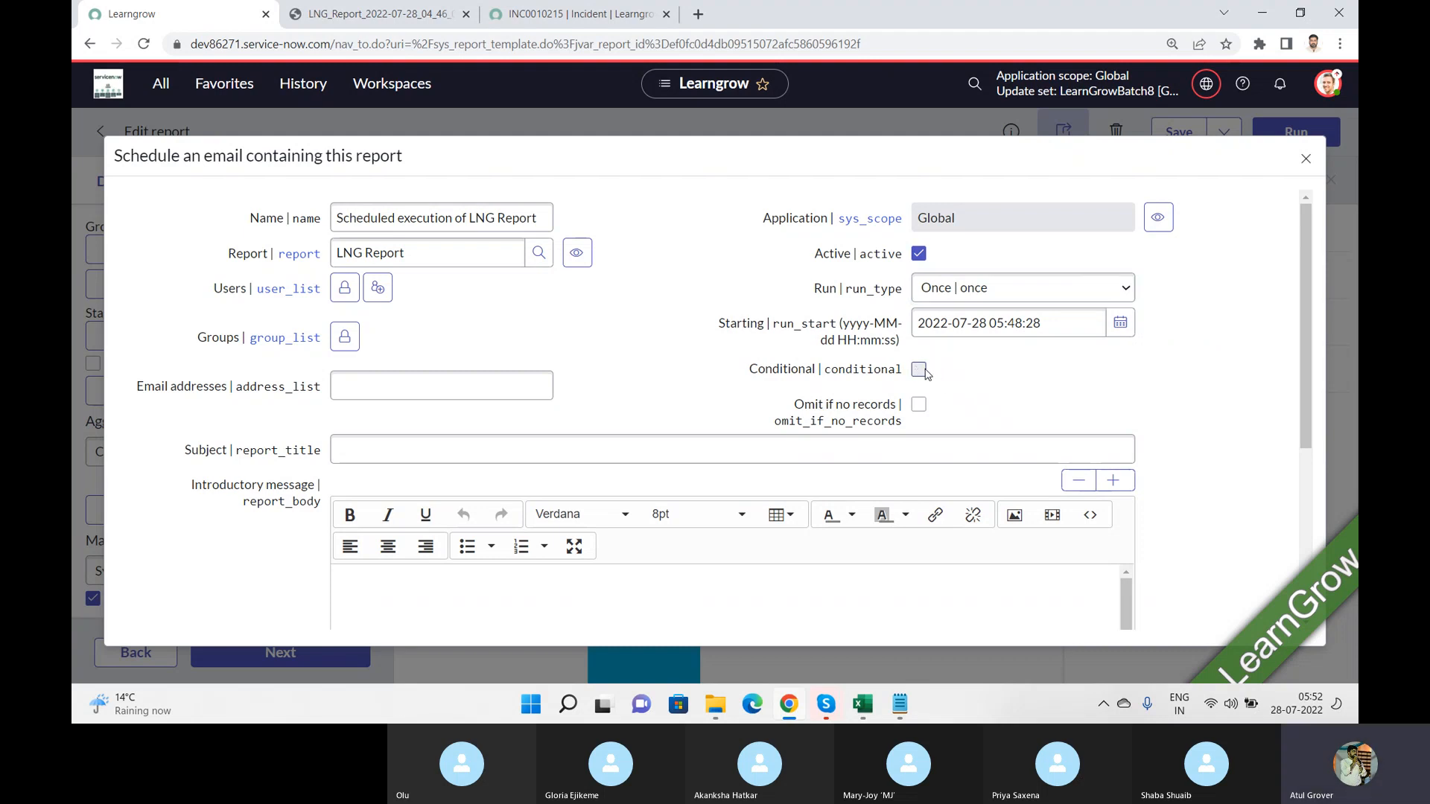
{"action": "left_click", "coordinate": [922, 373]}
{"action": "left_click", "coordinate": [921, 372]}
{"action": "left_click", "coordinate": [920, 372]}
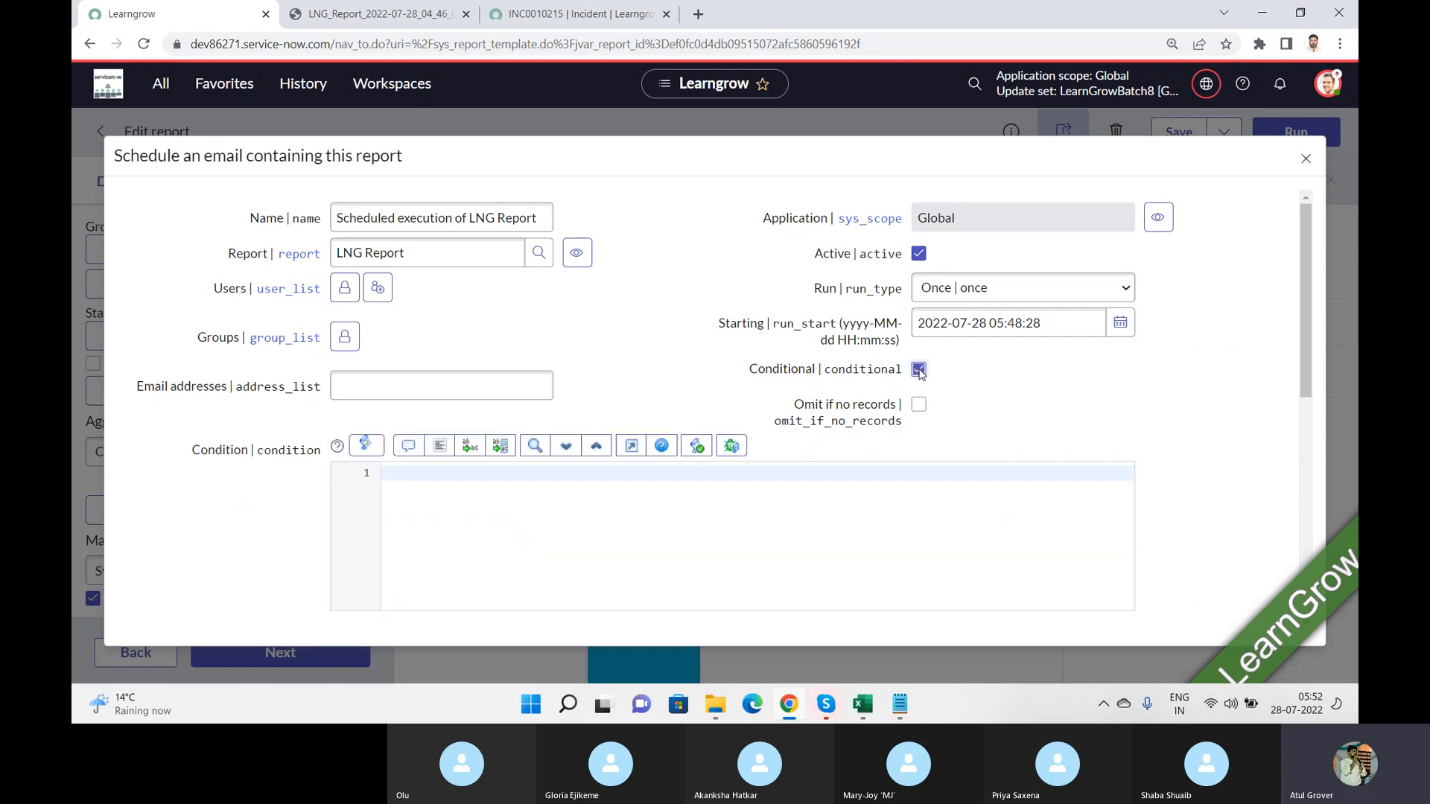
{"action": "left_click", "coordinate": [465, 497]}
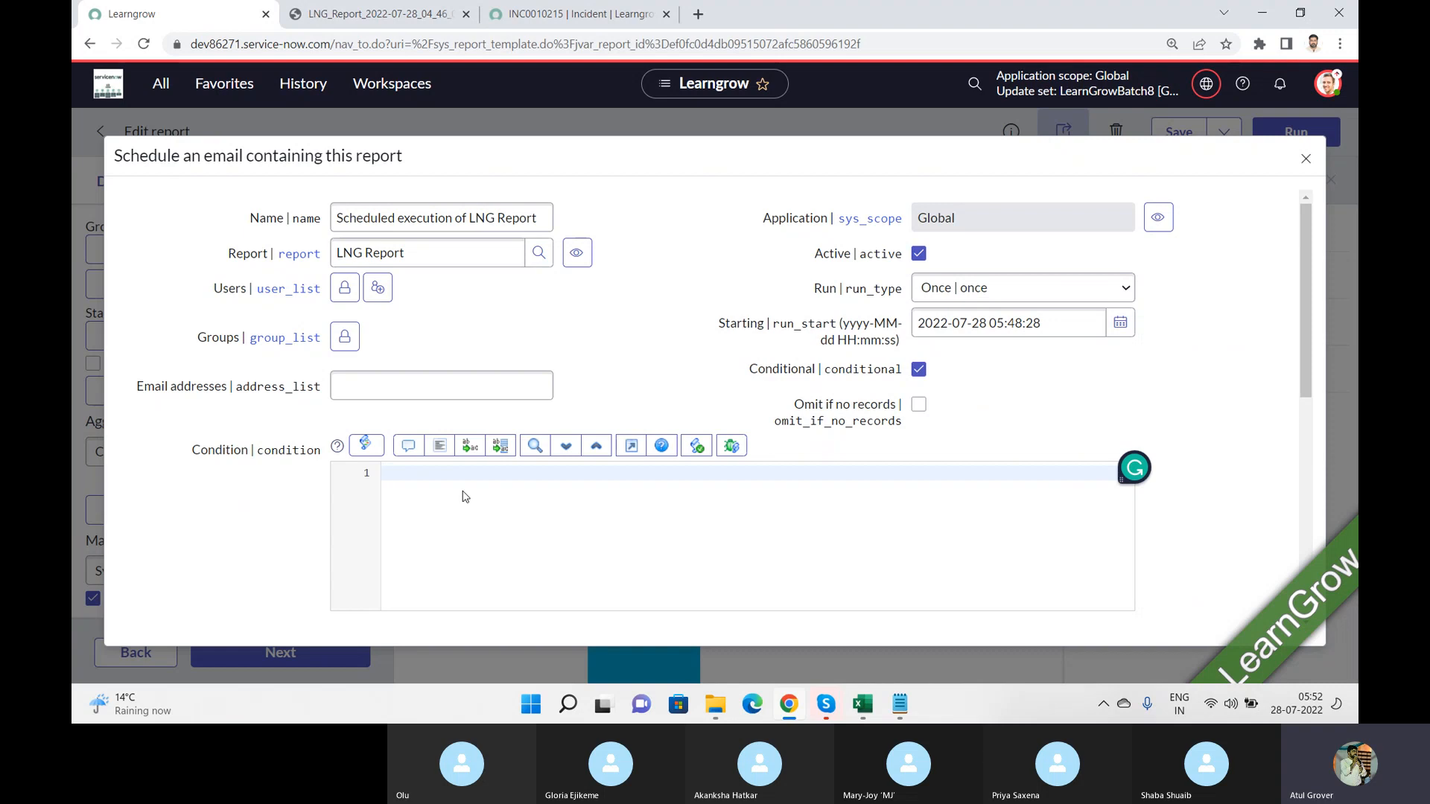
{"action": "left_click", "coordinate": [920, 371]}
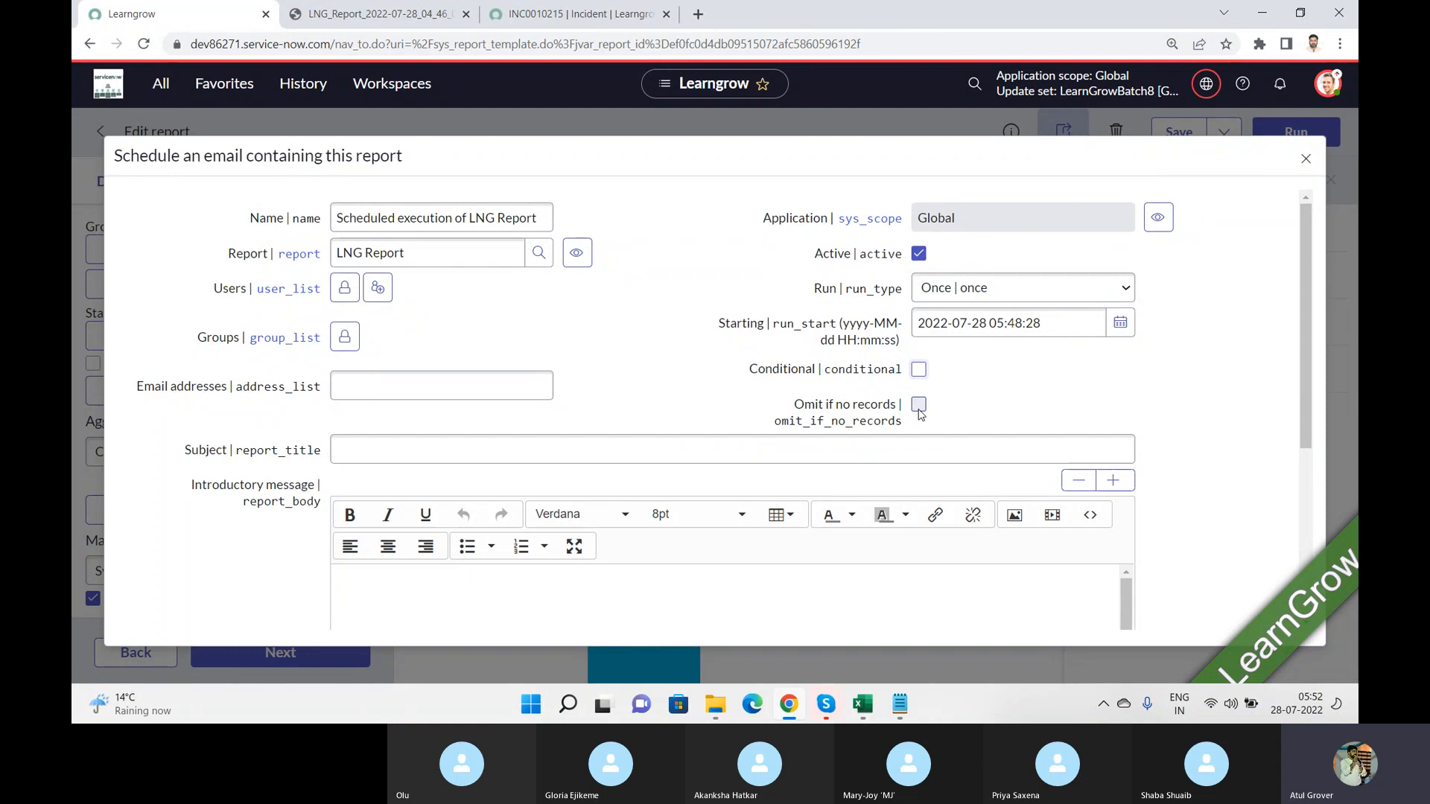
{"action": "left_click", "coordinate": [919, 406]}
{"action": "left_click", "coordinate": [919, 405]}
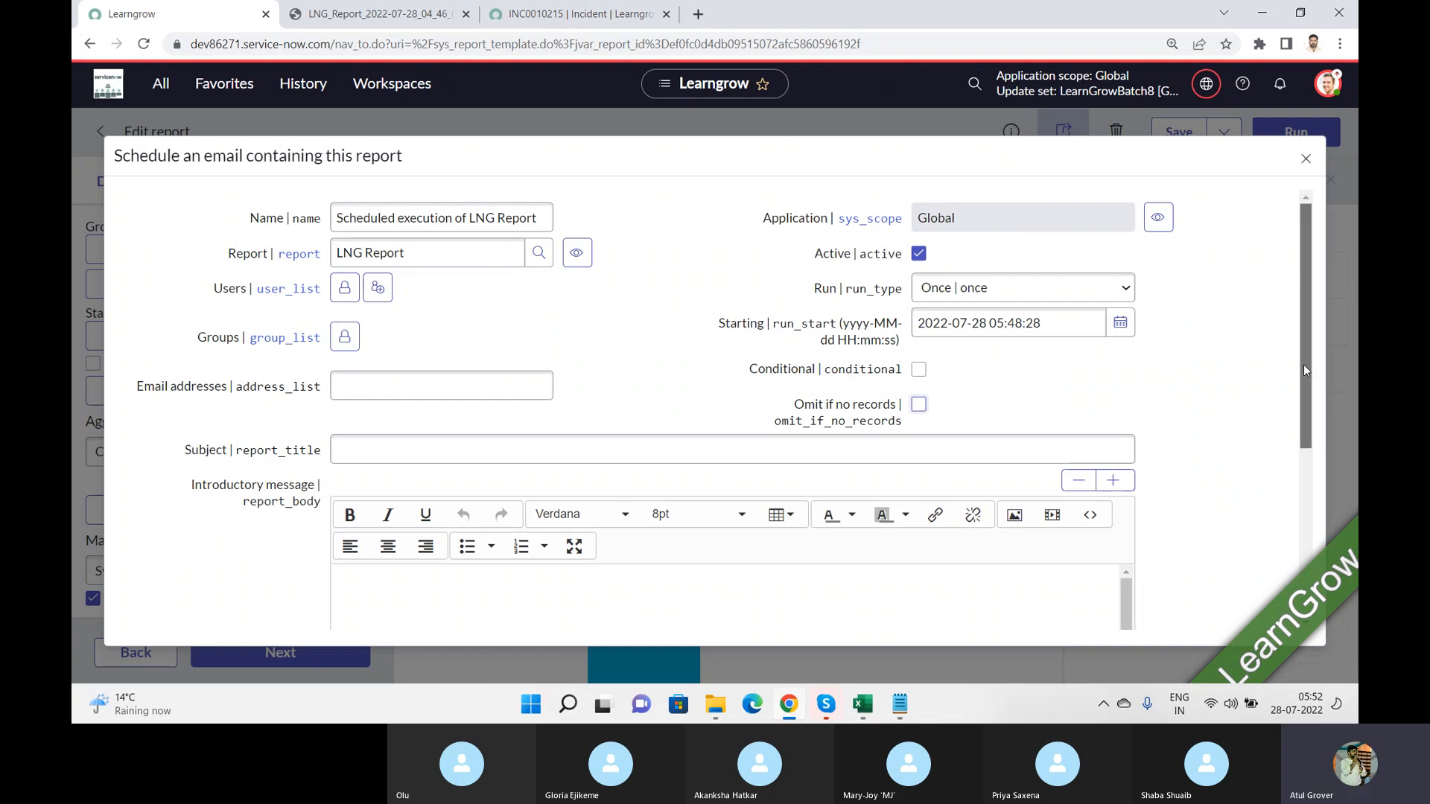
Step: Review the schedule's output type choices, including PDF-landscape, PDF, PNG and Embedded PNG, and its Zip output option
{"action": "scroll", "coordinate": [1304, 370], "scroll_direction": "down", "scroll_amount": 4}
{"action": "left_click", "coordinate": [554, 411]}
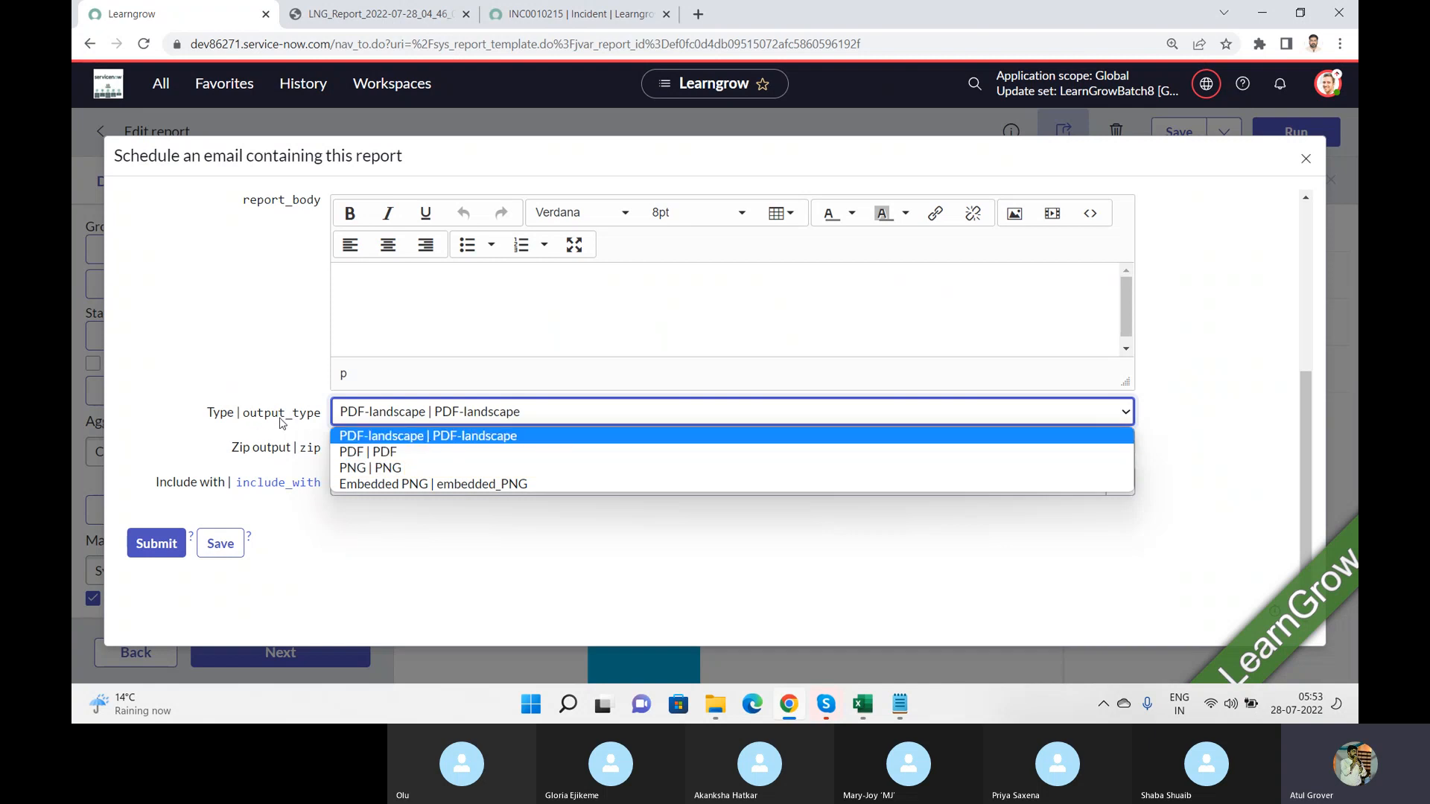
{"action": "mouse_move", "coordinate": [304, 422]}
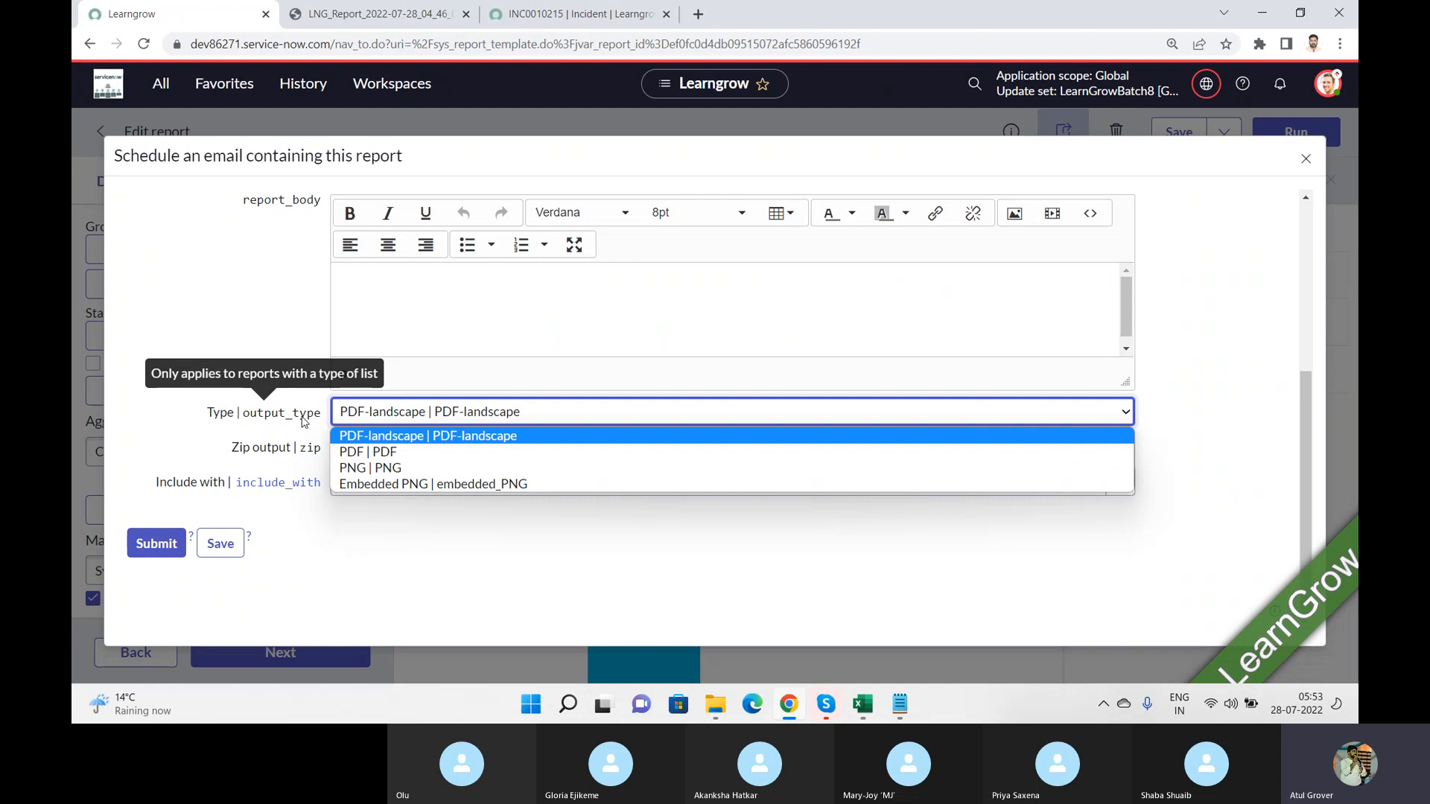
{"action": "left_click", "coordinate": [197, 447]}
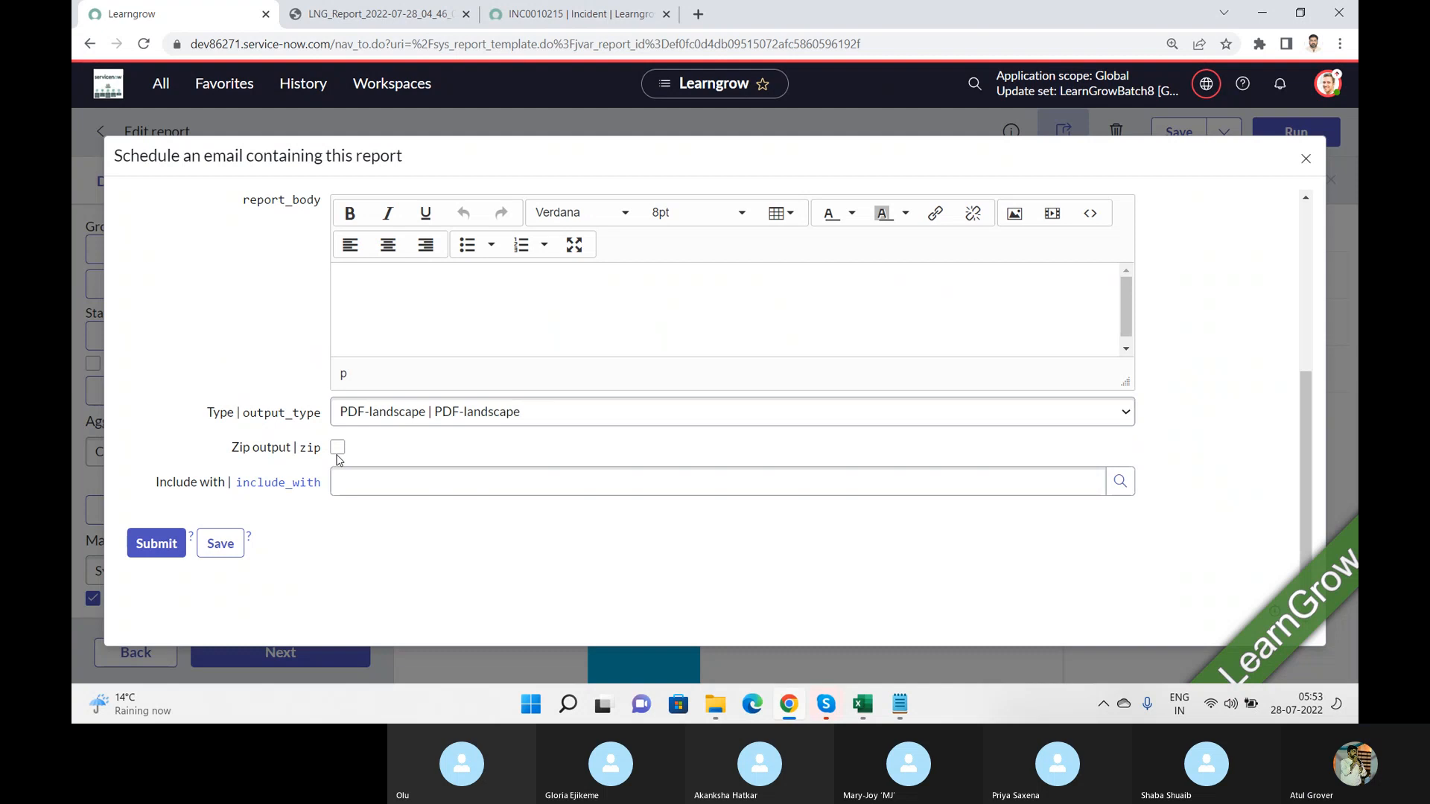
{"action": "left_click", "coordinate": [1309, 227]}
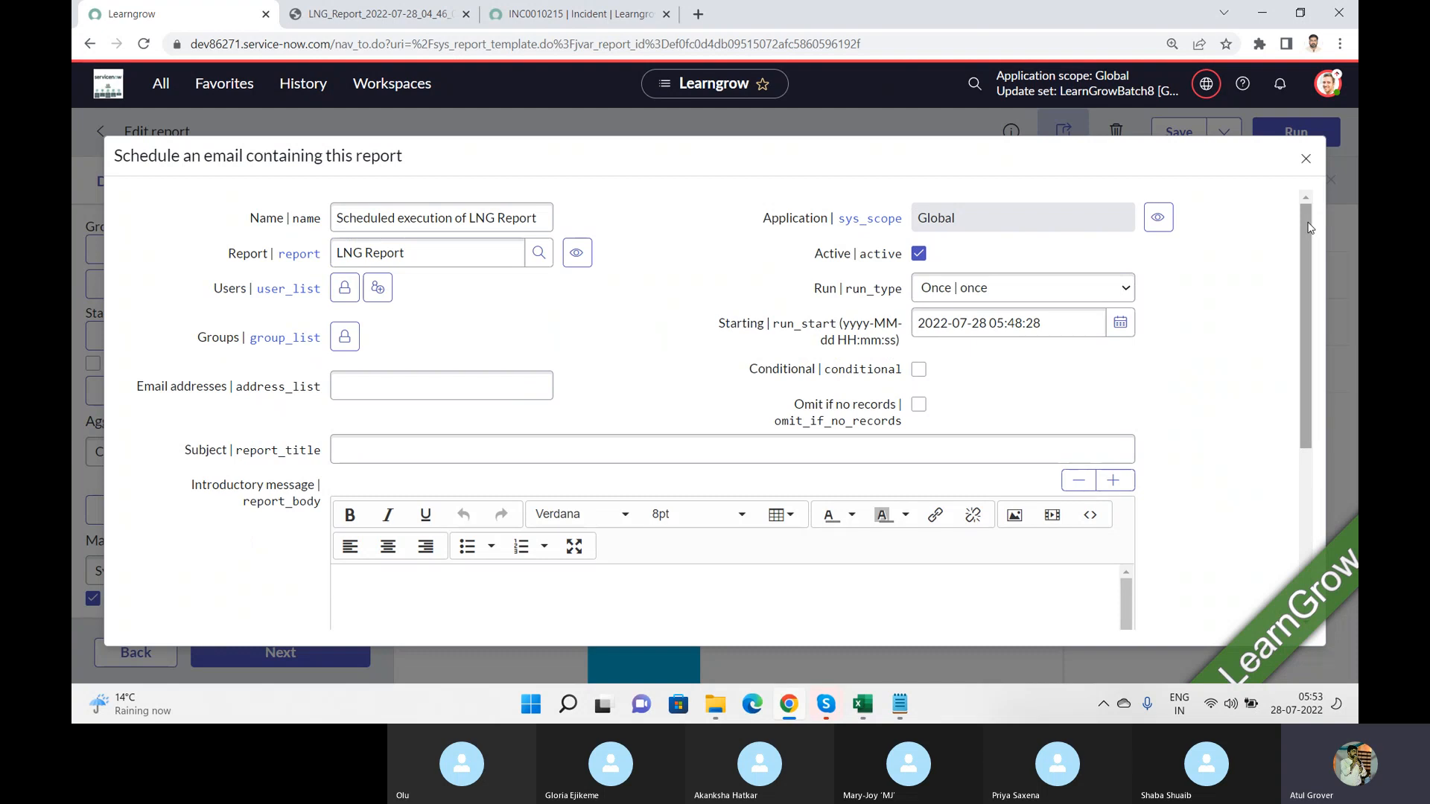
{"action": "key", "text": "alt+Tab"}
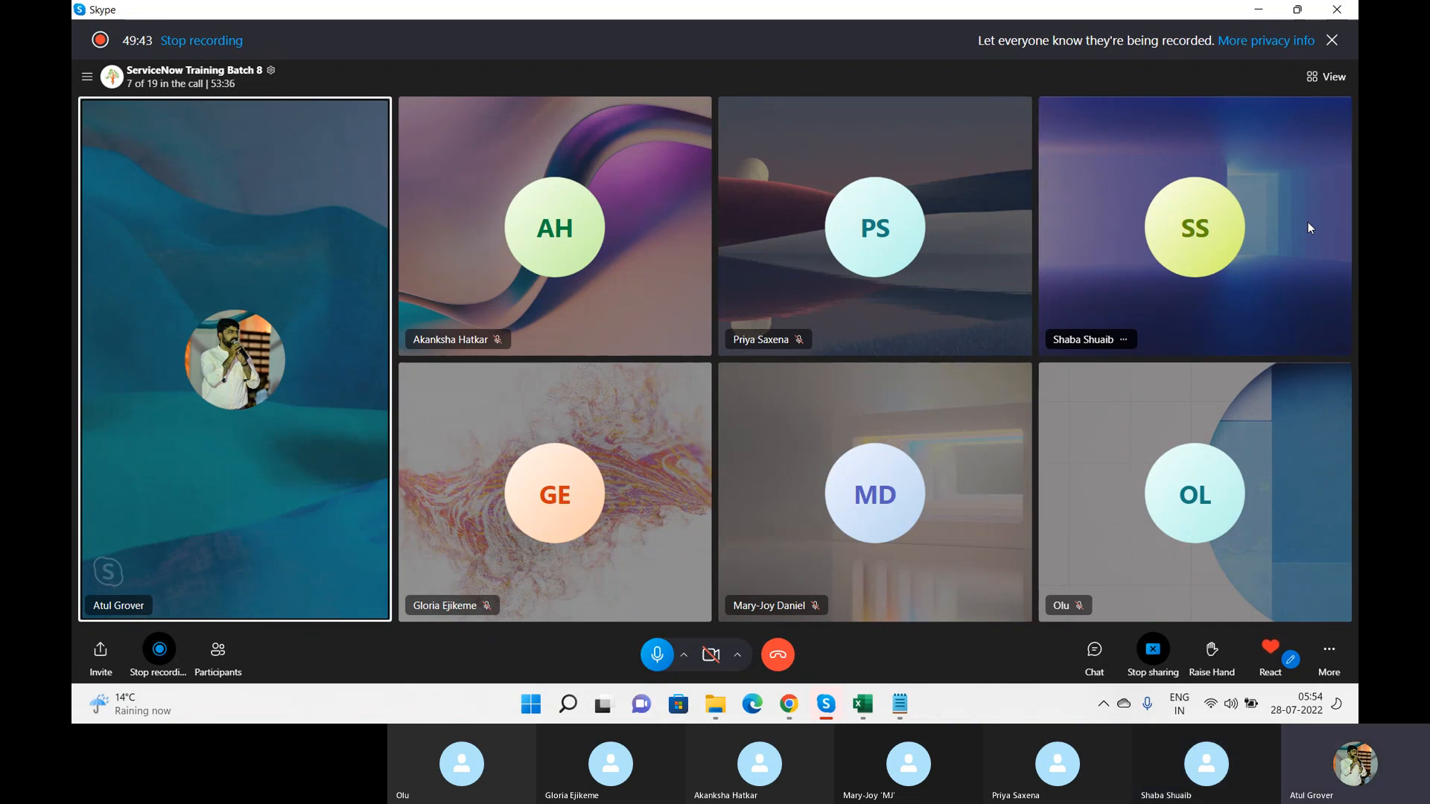
{"action": "key", "text": "alt+Tab"}
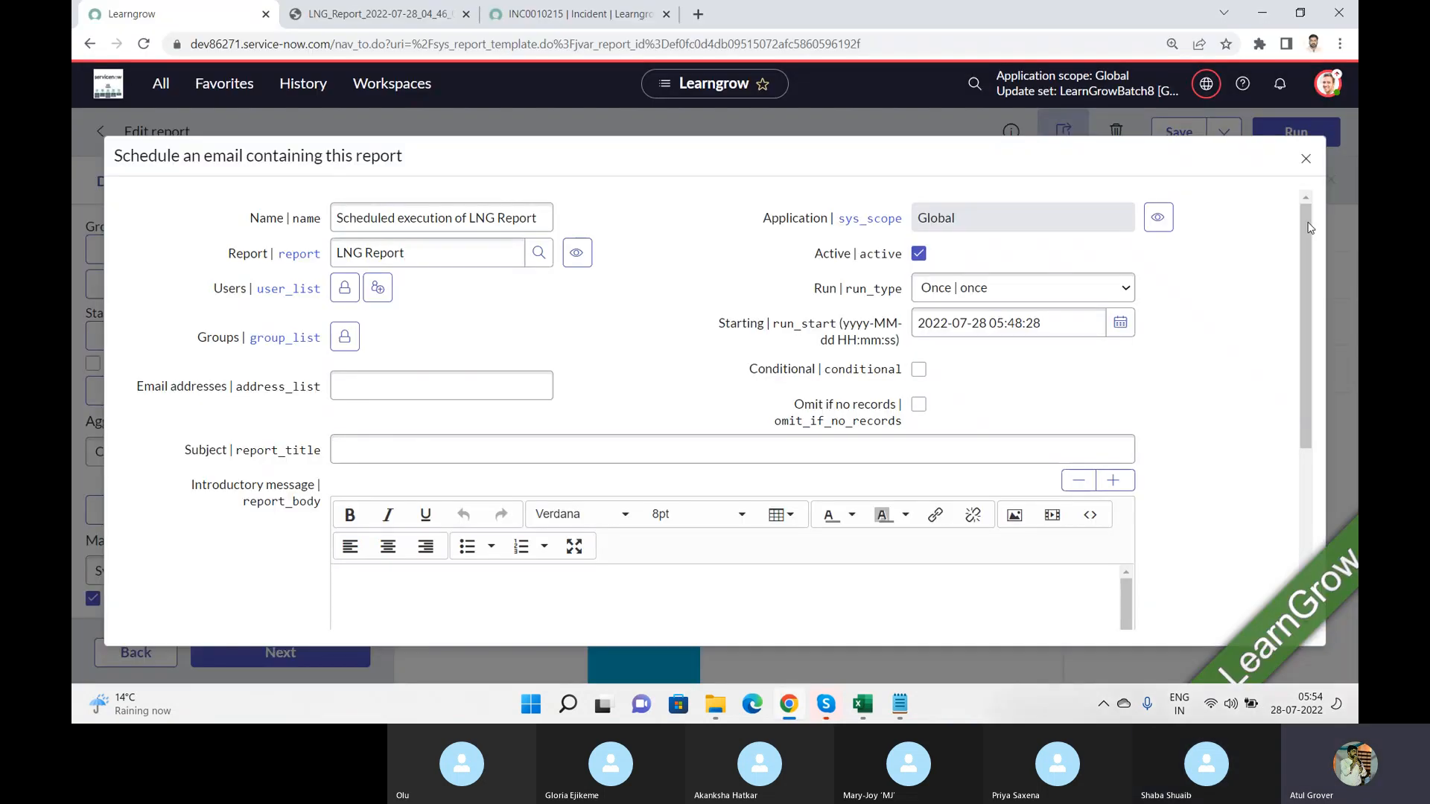
Step: Close the report's email schedule form without saving and open the Self-Service Dashboards overview
{"action": "left_click", "coordinate": [1305, 157]}
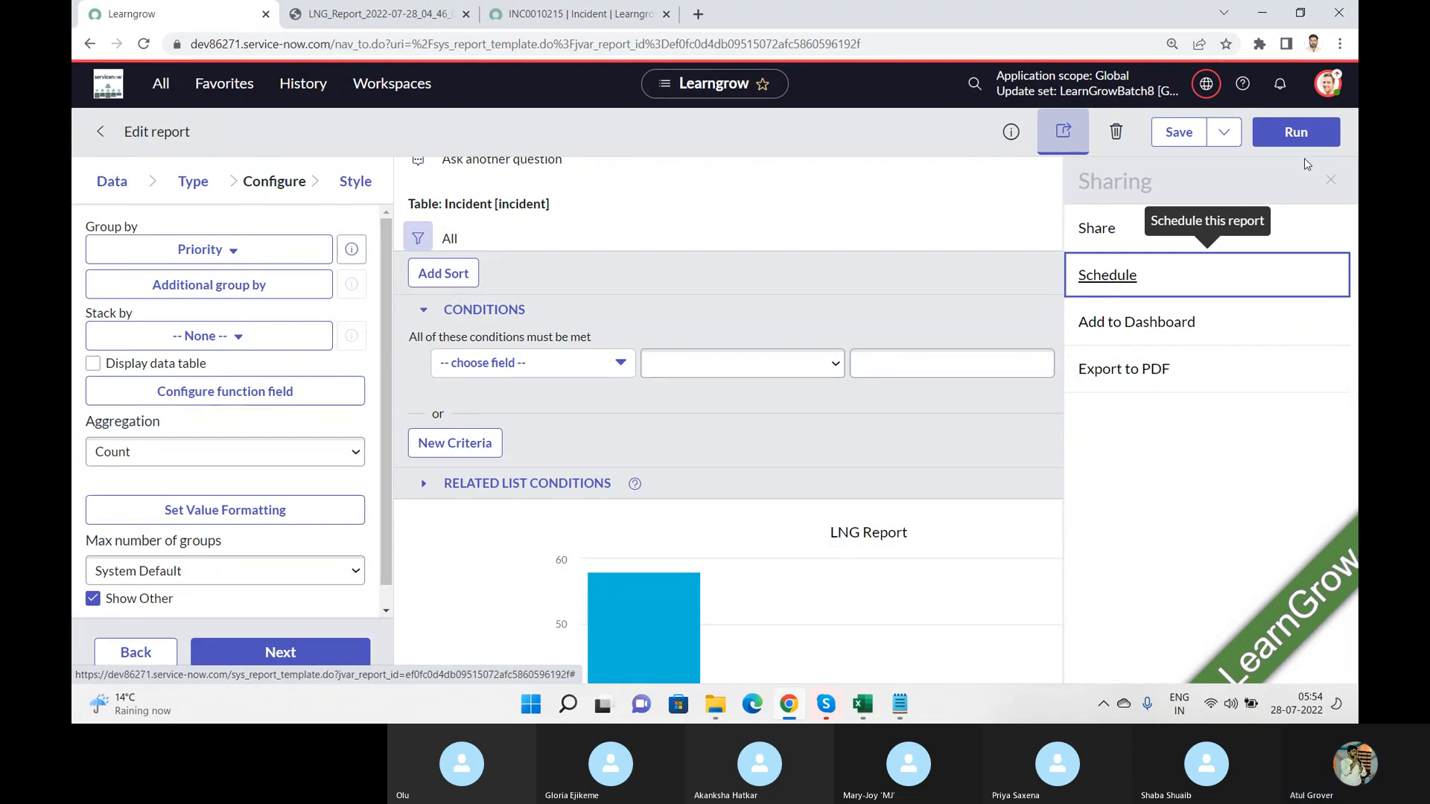
{"action": "left_click", "coordinate": [161, 83]}
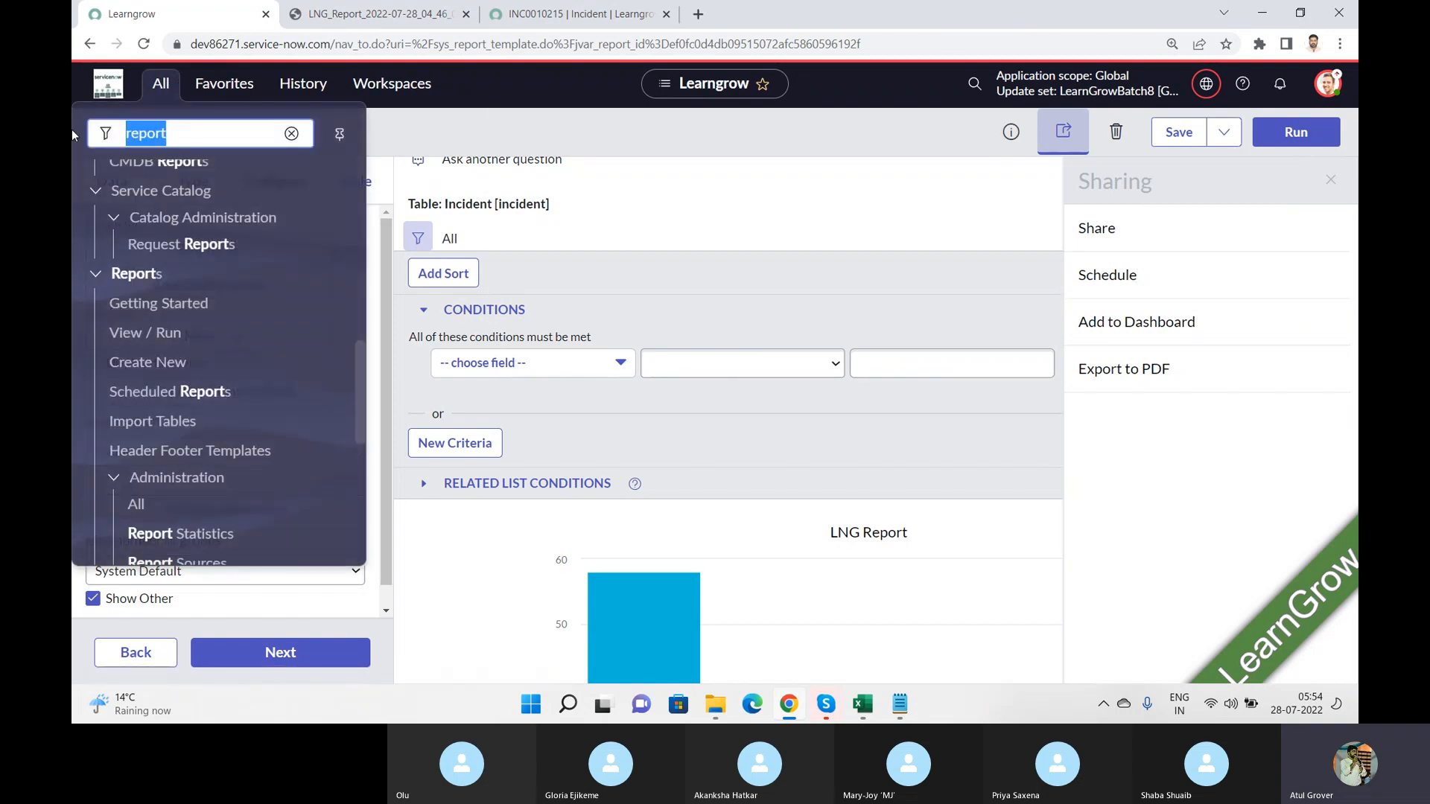
{"action": "type", "text": "dashboa"}
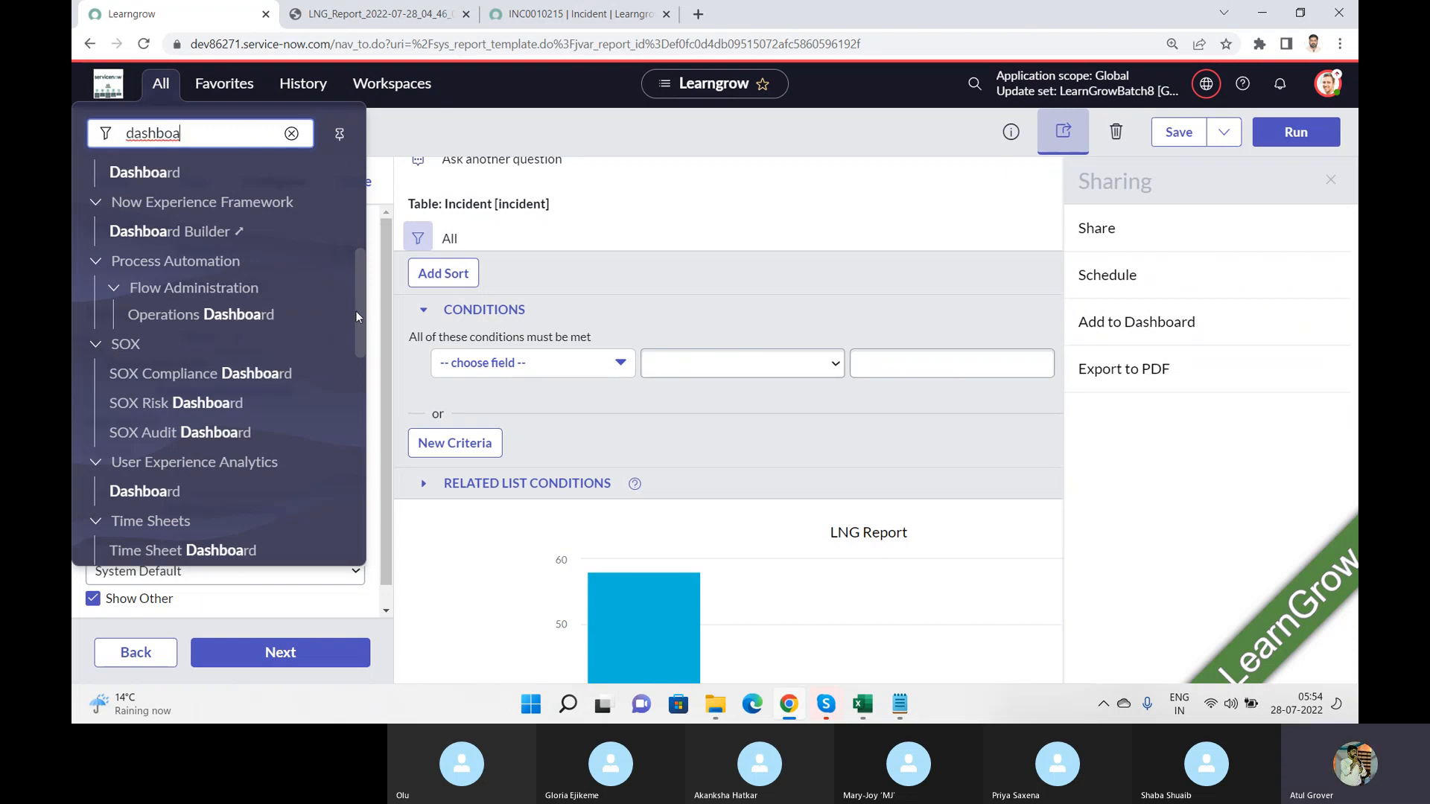
{"action": "left_click_drag", "start_coordinate": [364, 323], "coordinate": [356, 217]}
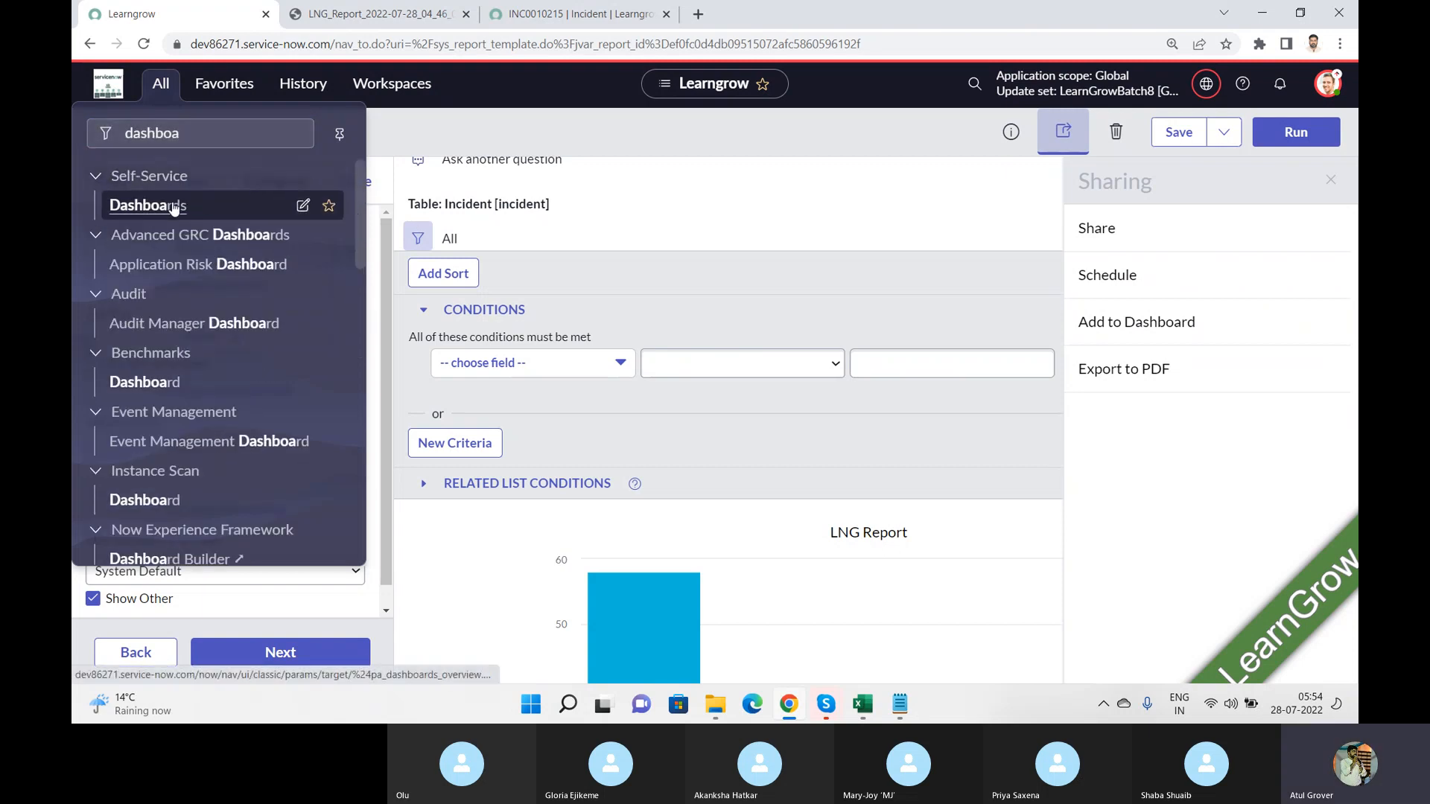
{"action": "left_click", "coordinate": [148, 213]}
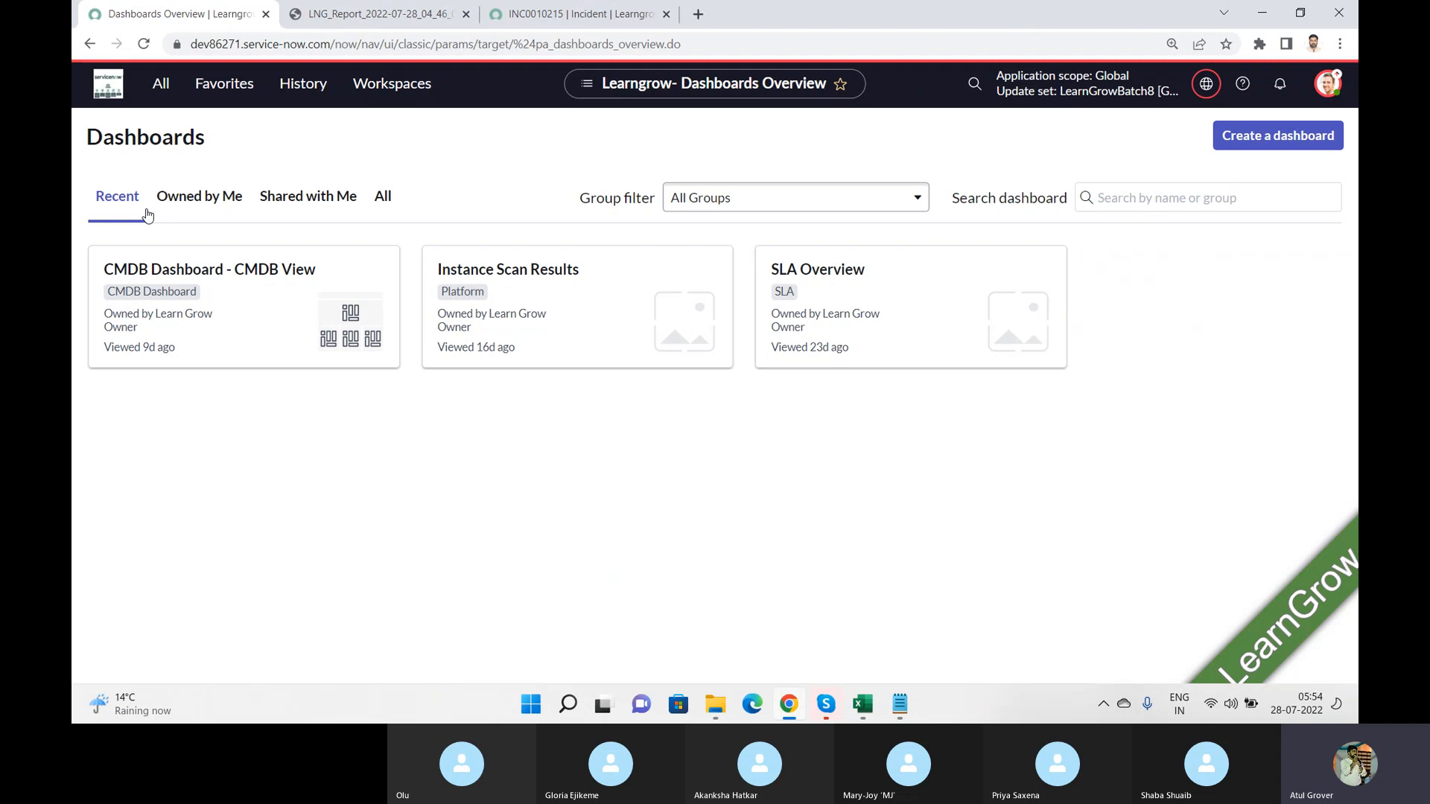
Step: Start a new dashboard record and name it LNG
{"action": "left_click", "coordinate": [1275, 141]}
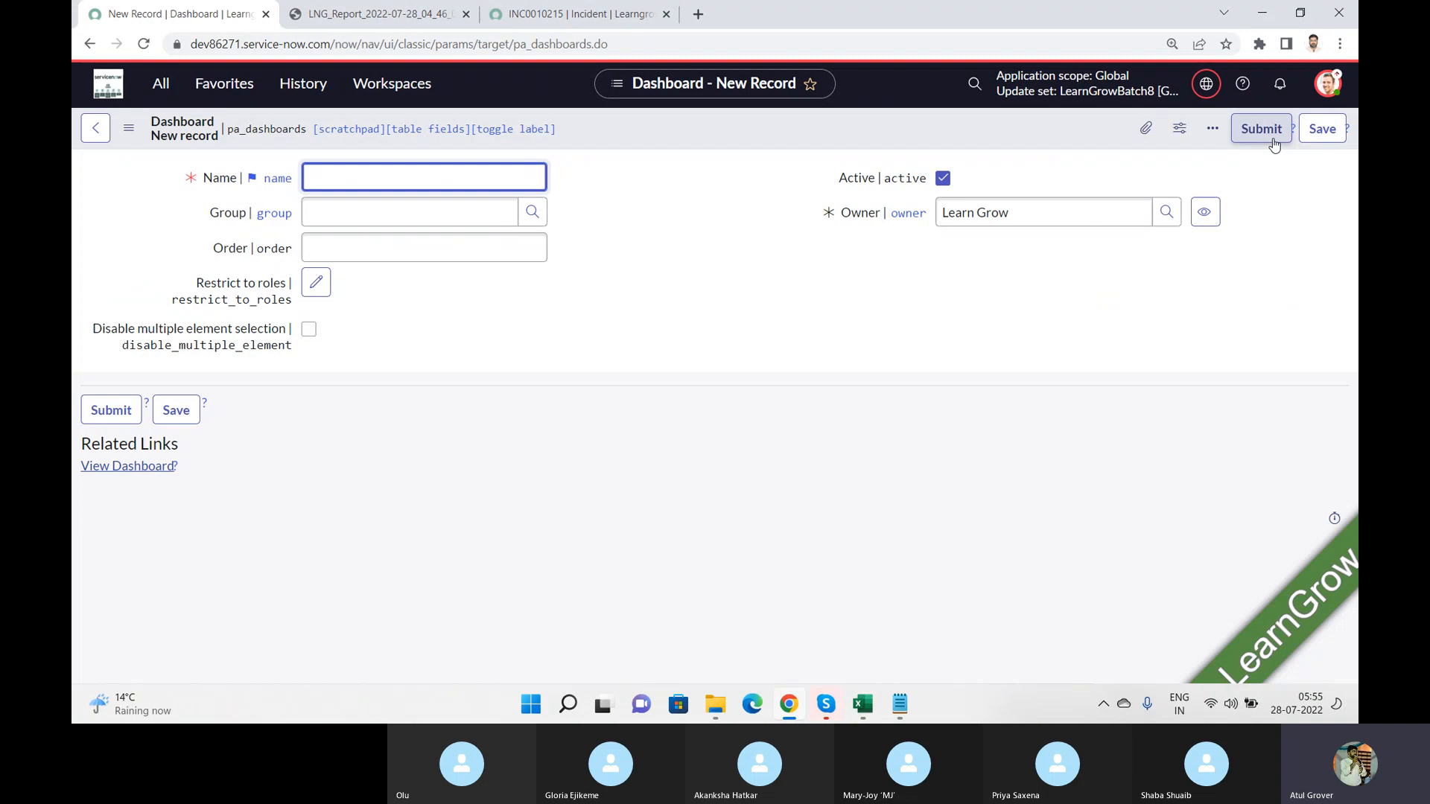
{"action": "type", "text": "N"}
{"action": "key", "text": "BackSpace"}
{"action": "type", "text": "LNG"}
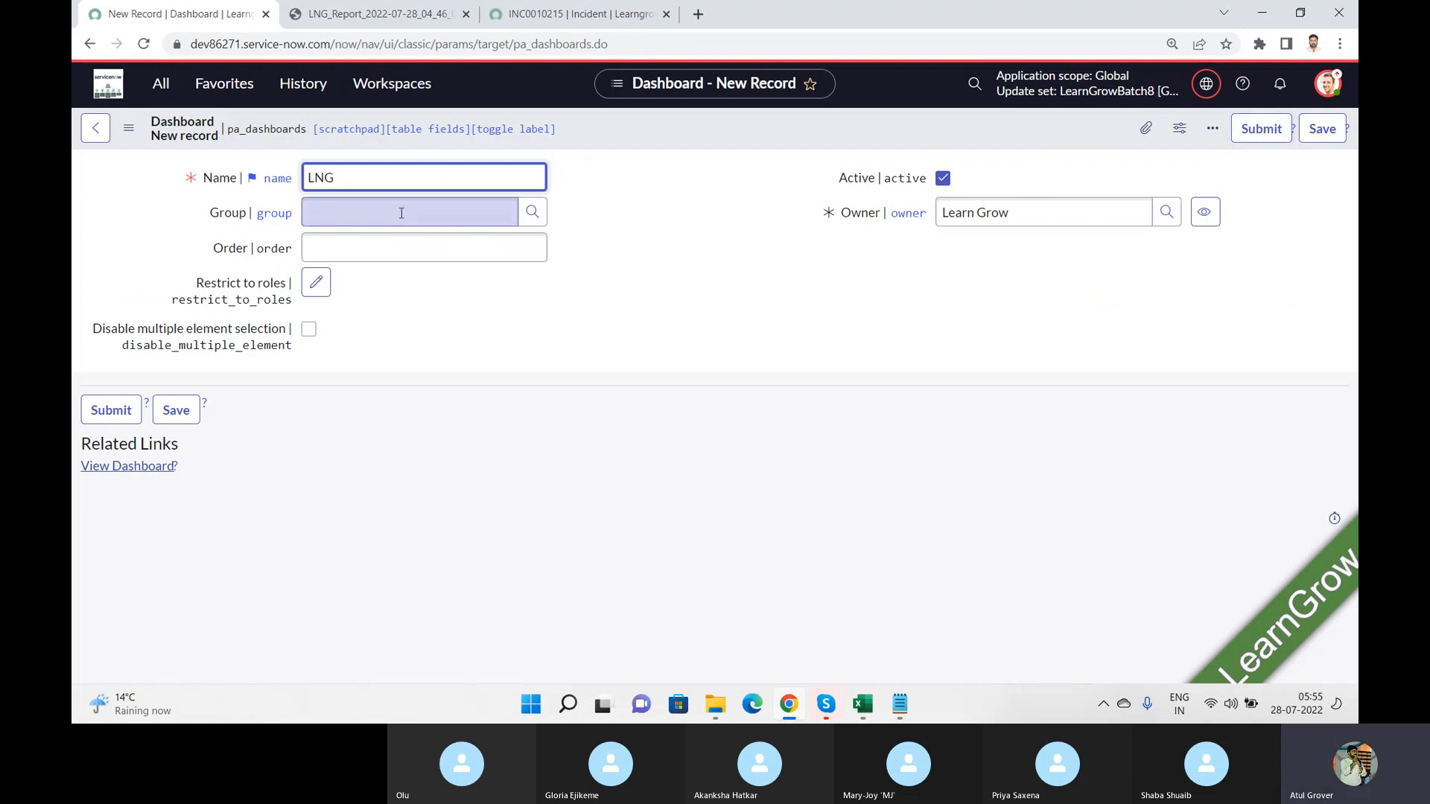
Step: Try to look up a group for the dashboard by searching for batch and *batch
{"action": "left_click", "coordinate": [427, 216]}
{"action": "type", "text": "batch"}
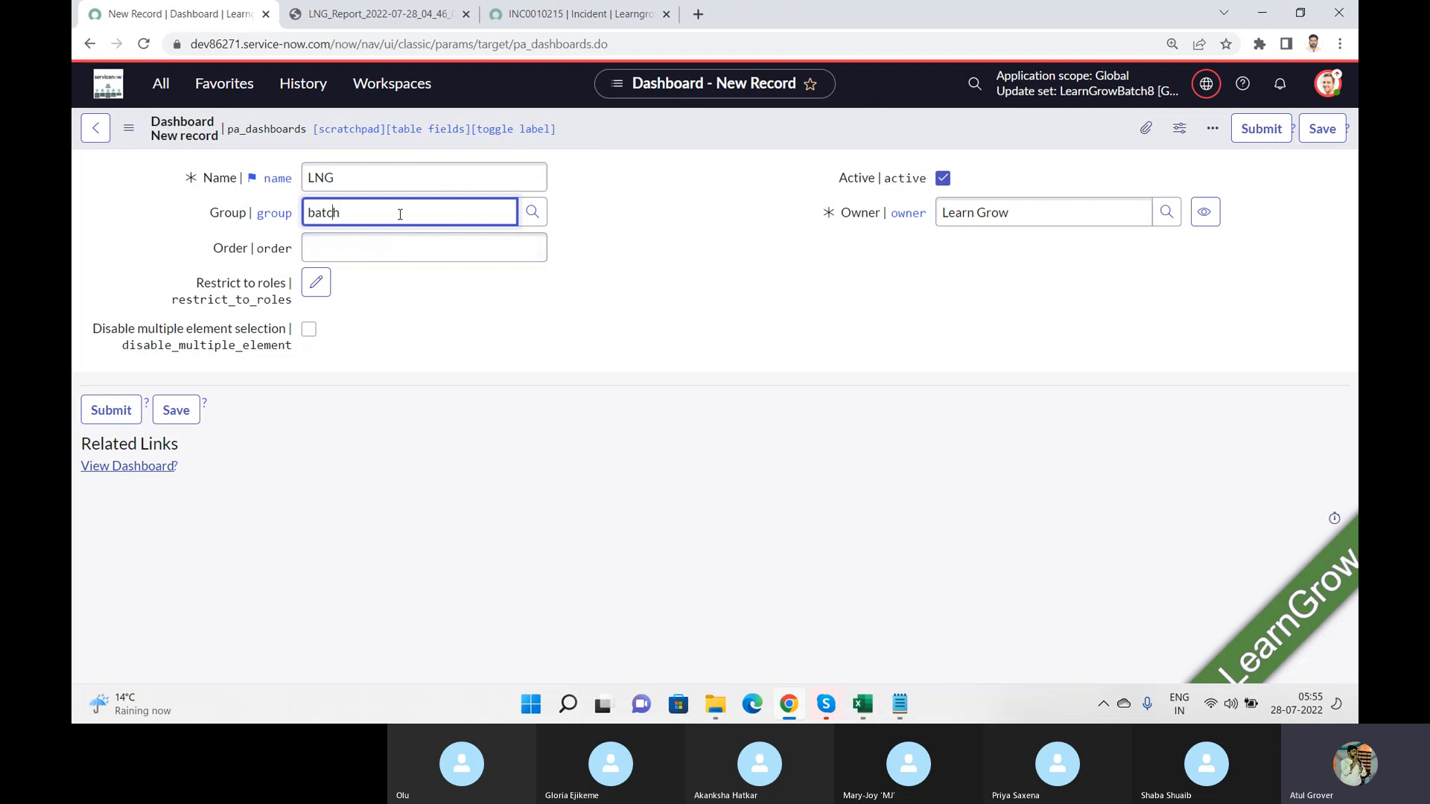
{"action": "key", "text": "Home"}
{"action": "type", "text": "*"}
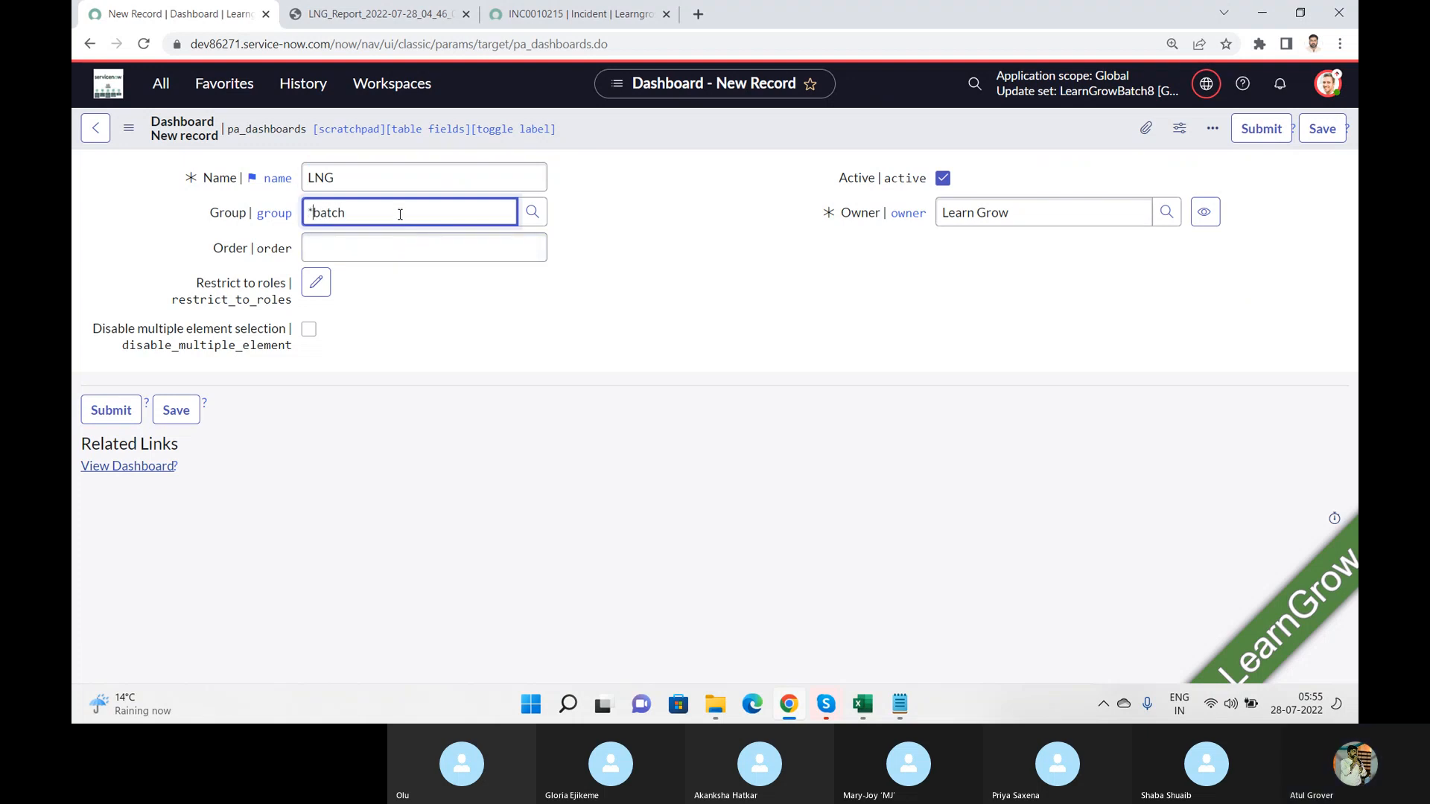
Step: Set the dashboard's group to Incident, leave the order empty, and save the record
{"action": "left_click_drag", "start_coordinate": [400, 215], "coordinate": [251, 223]}
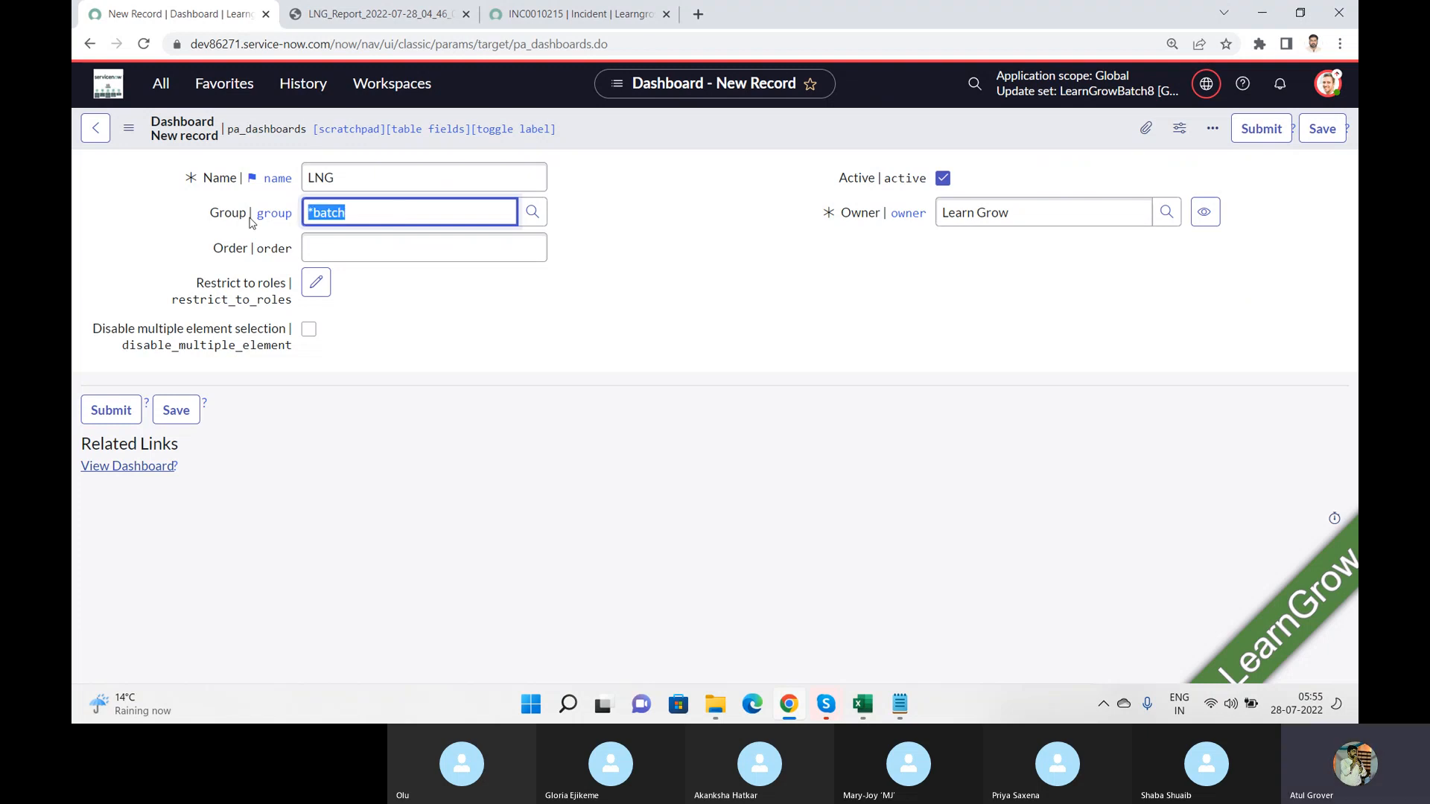
{"action": "type", "text": "Inciu"}
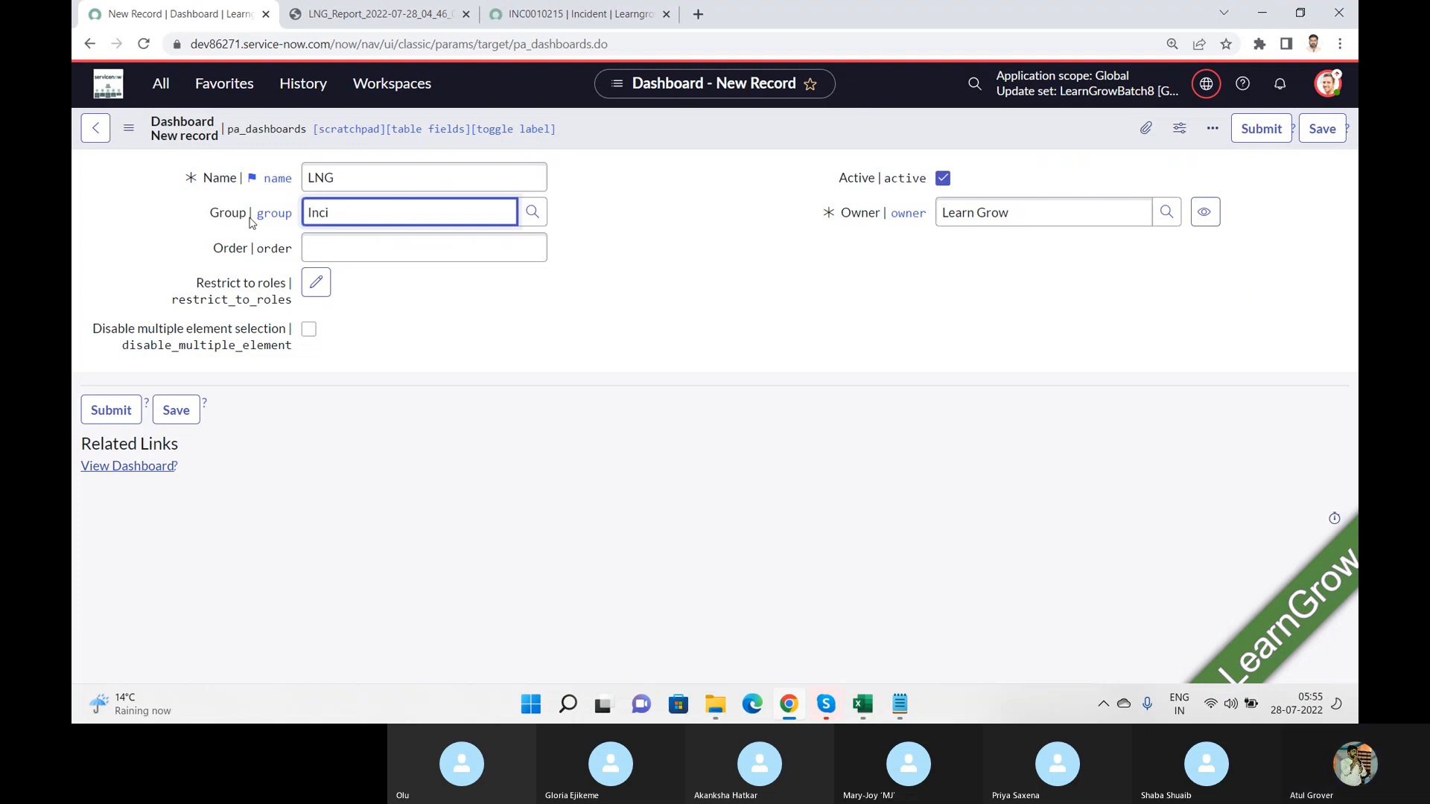
{"action": "left_click", "coordinate": [375, 236]}
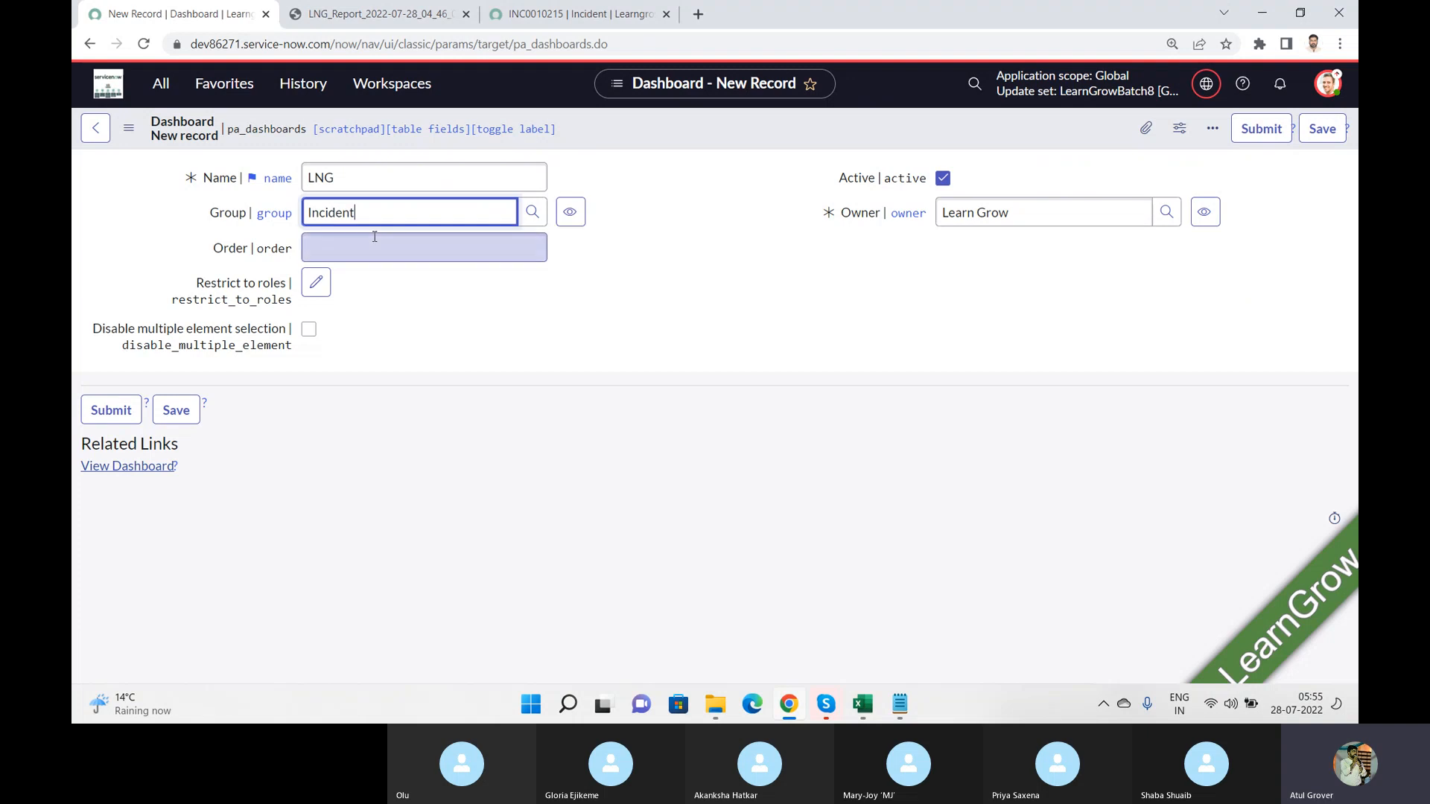
{"action": "left_click", "coordinate": [374, 249]}
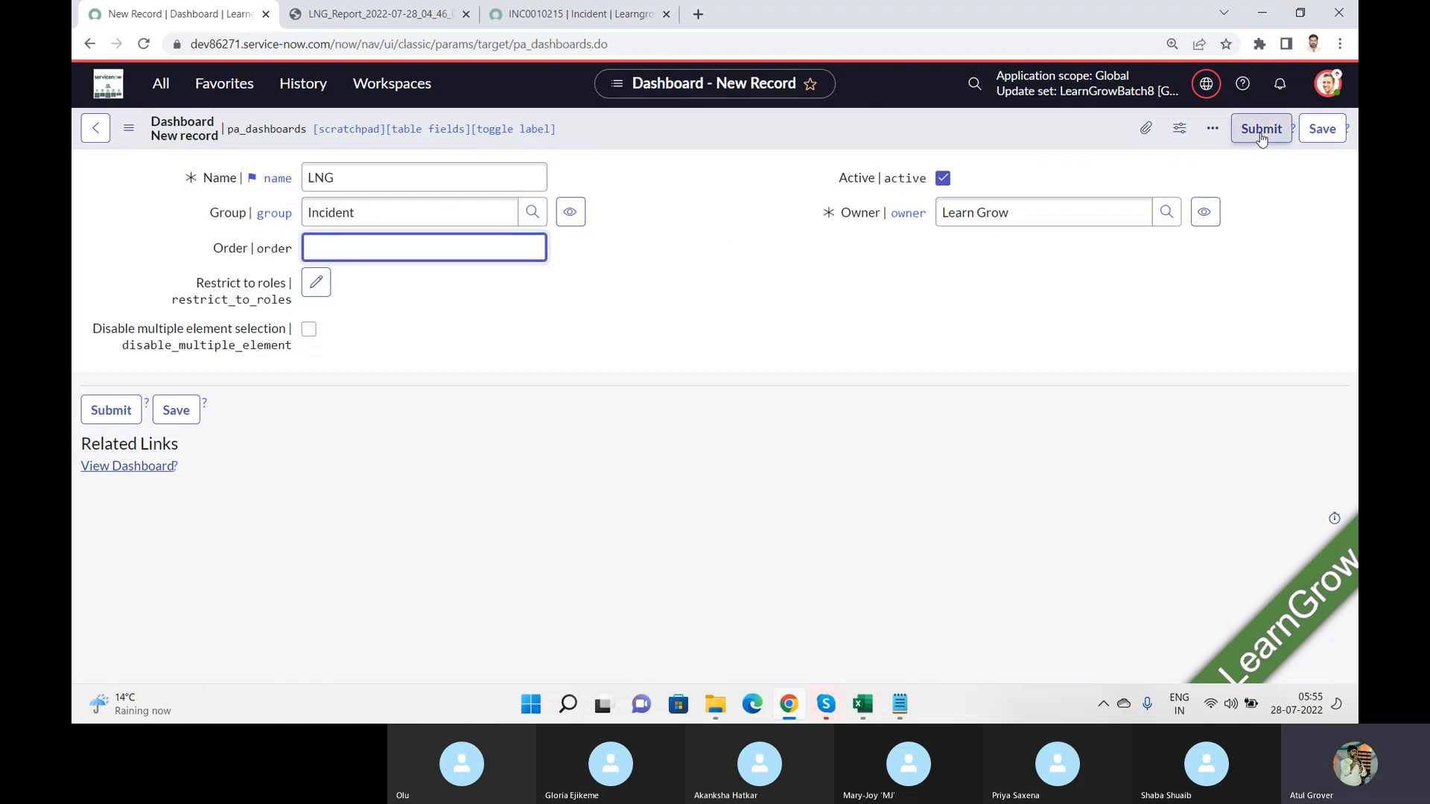
{"action": "left_click", "coordinate": [1323, 128]}
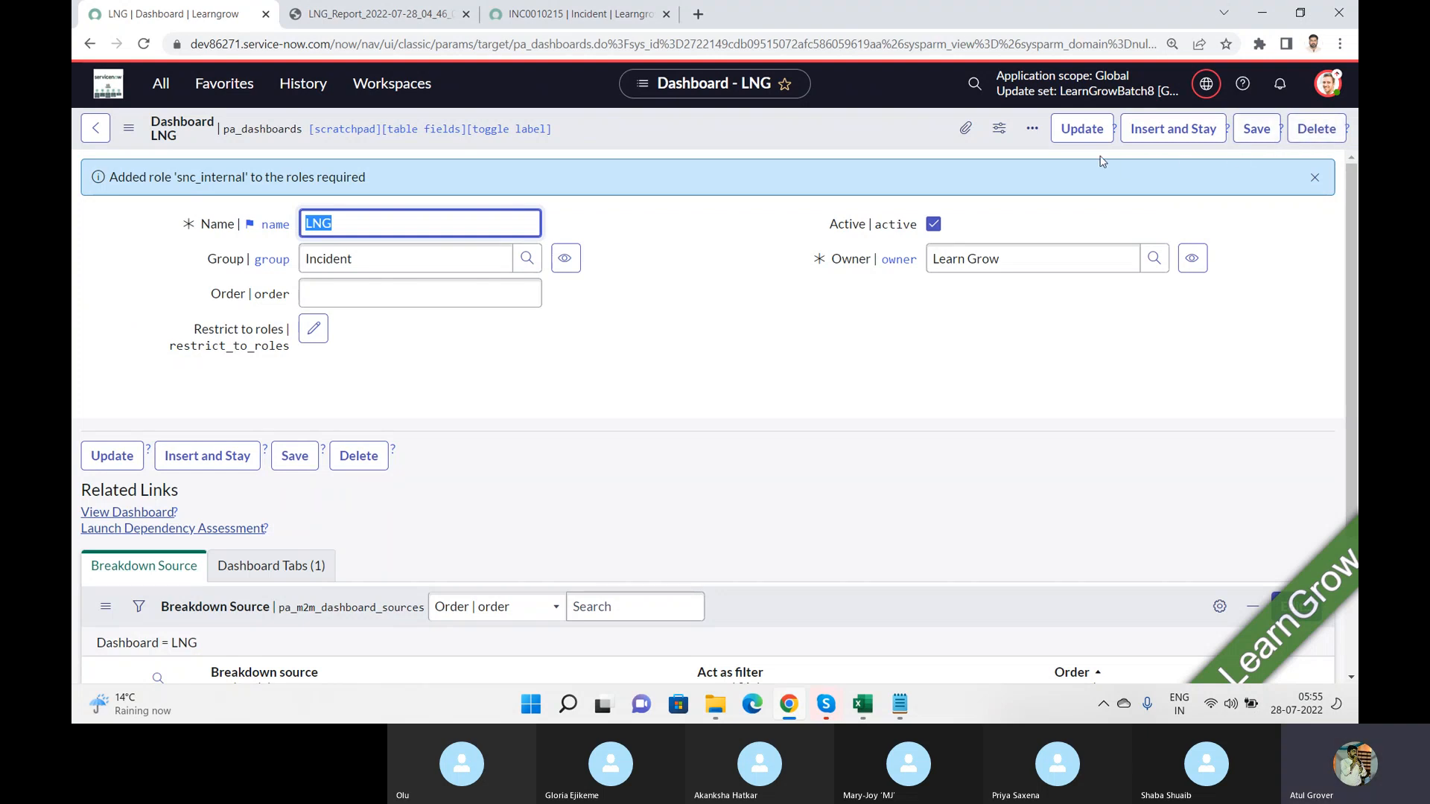
Step: Return to the Dashboards overview, search the dashboards owned by me for LNG, and open the LNG dashboard
{"action": "left_click", "coordinate": [164, 86]}
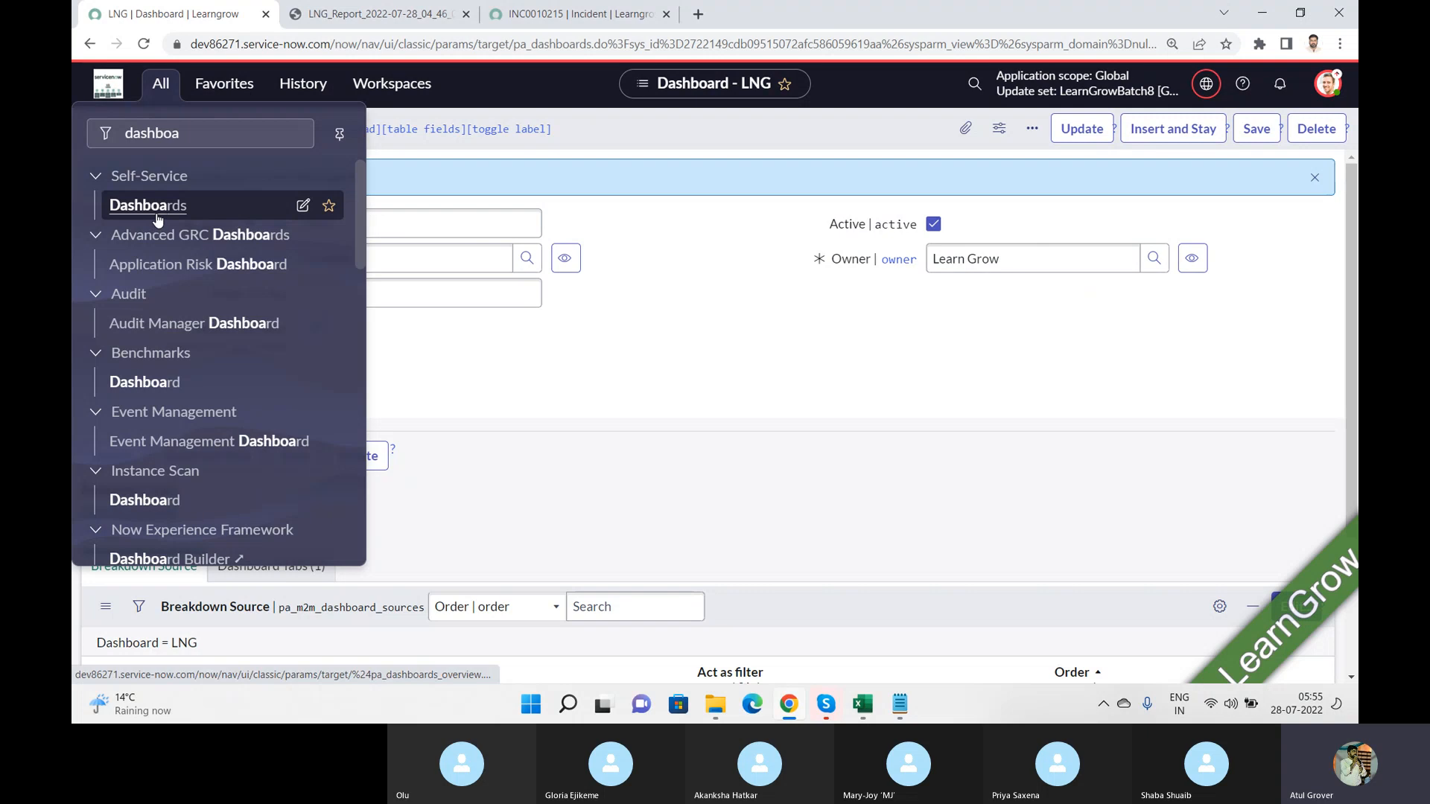
{"action": "left_click", "coordinate": [158, 219]}
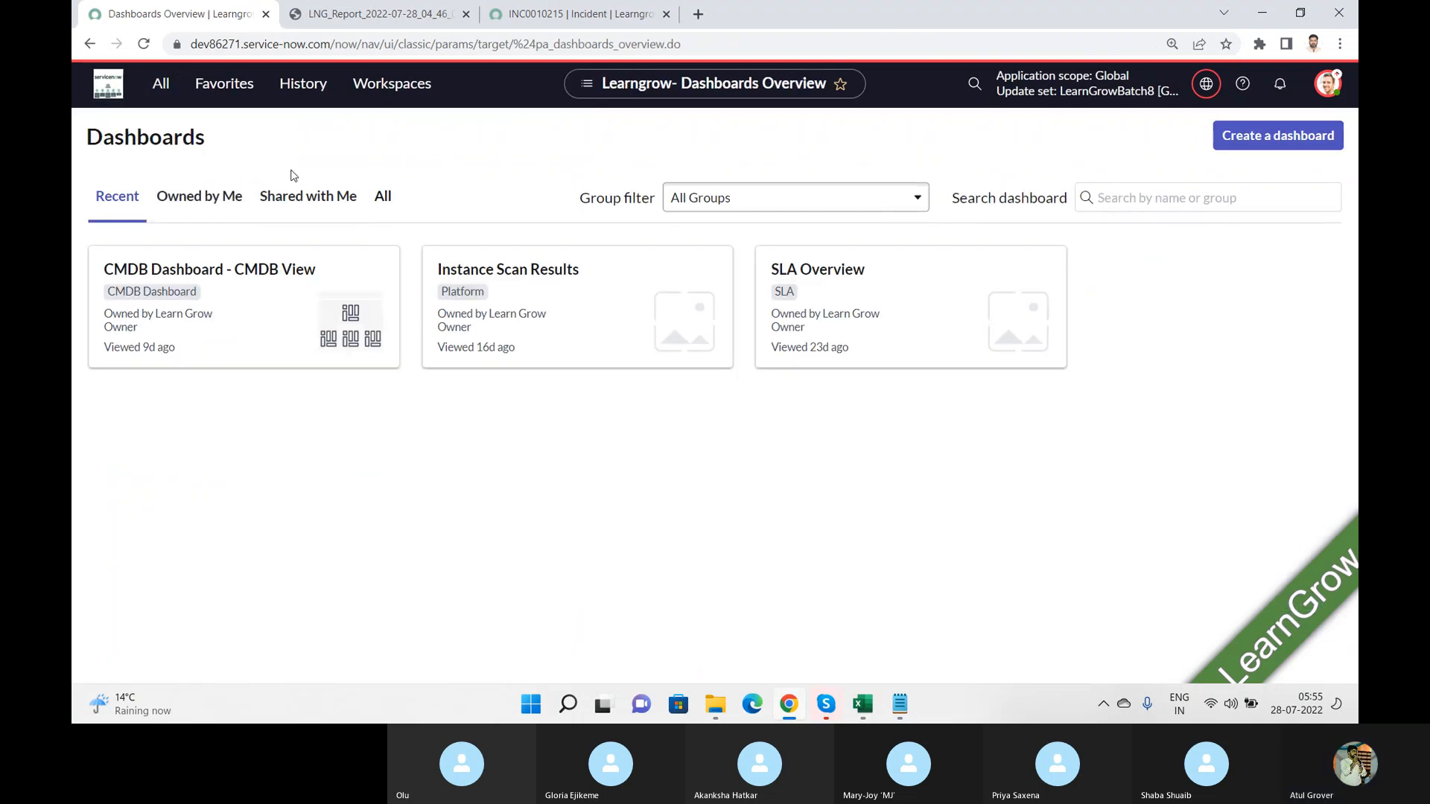
{"action": "left_click", "coordinate": [214, 212]}
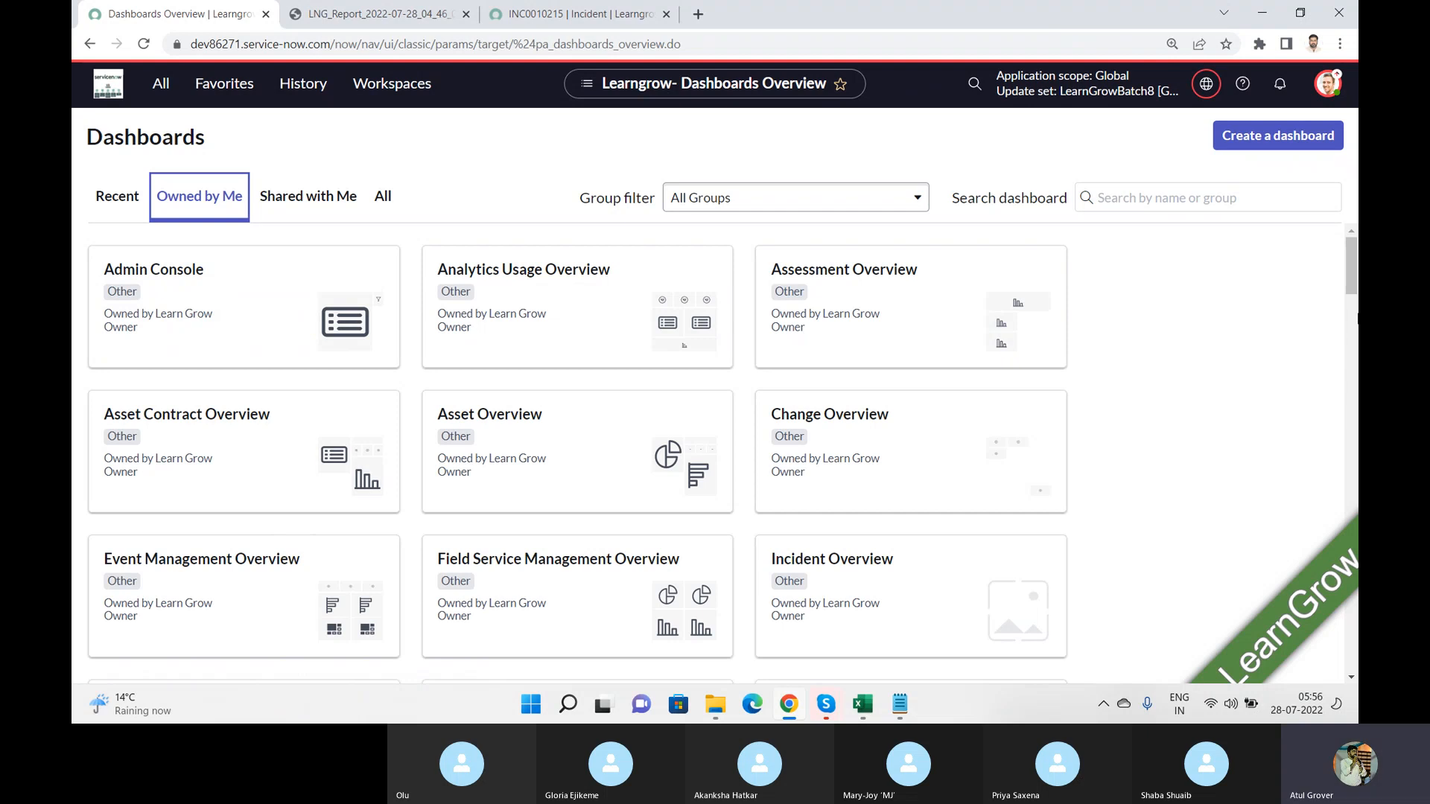
{"action": "left_click", "coordinate": [1162, 195]}
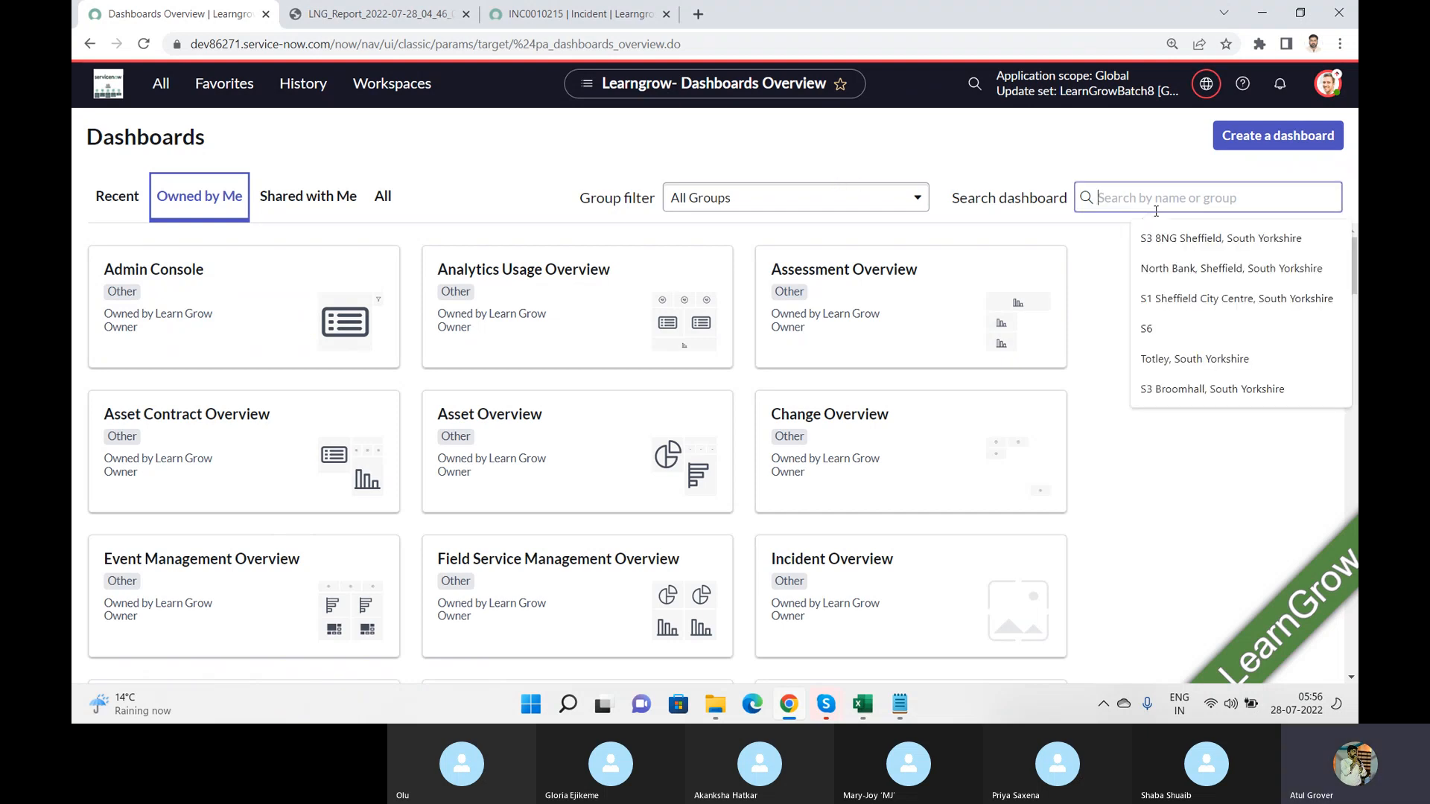
{"action": "type", "text": "LNG"}
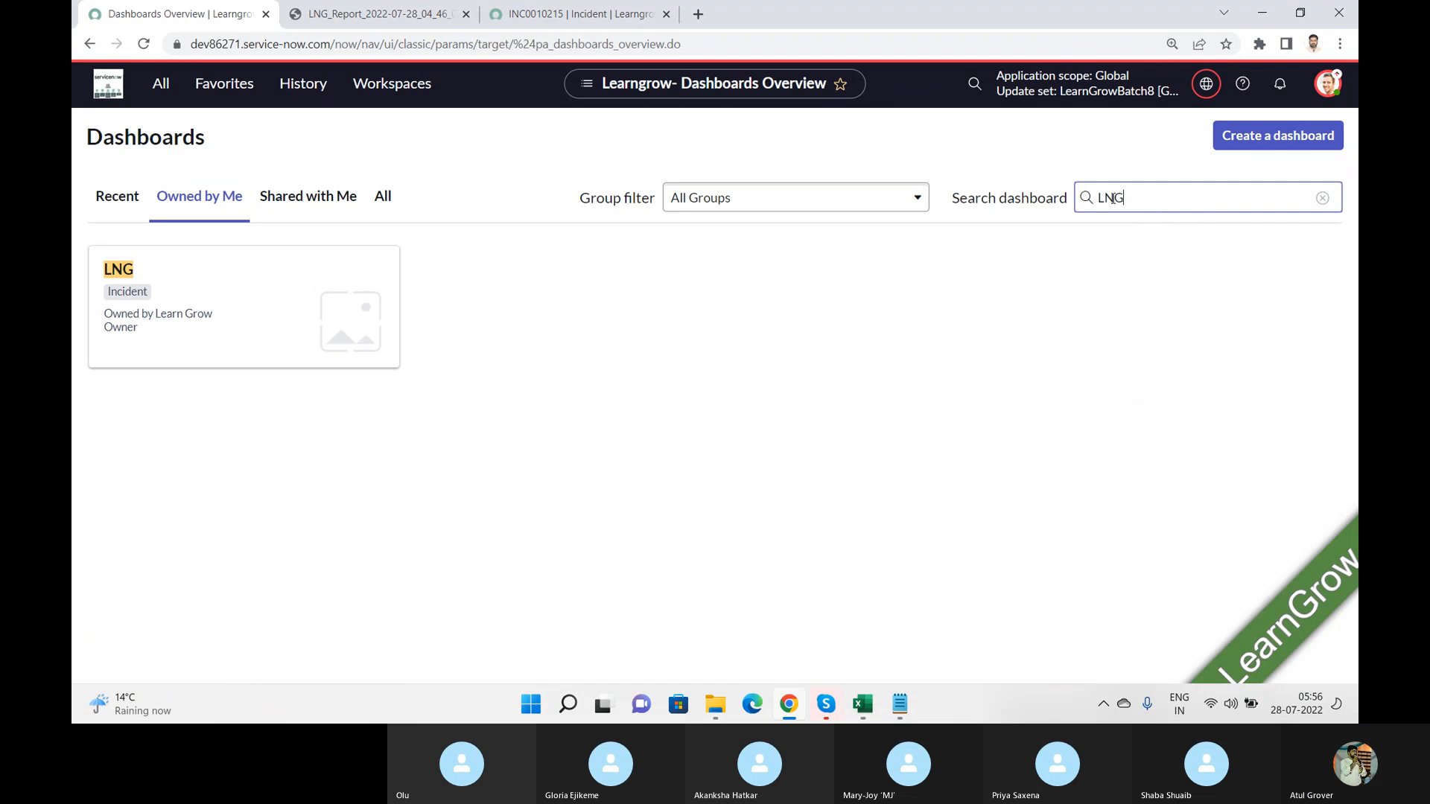
{"action": "left_click", "coordinate": [164, 277]}
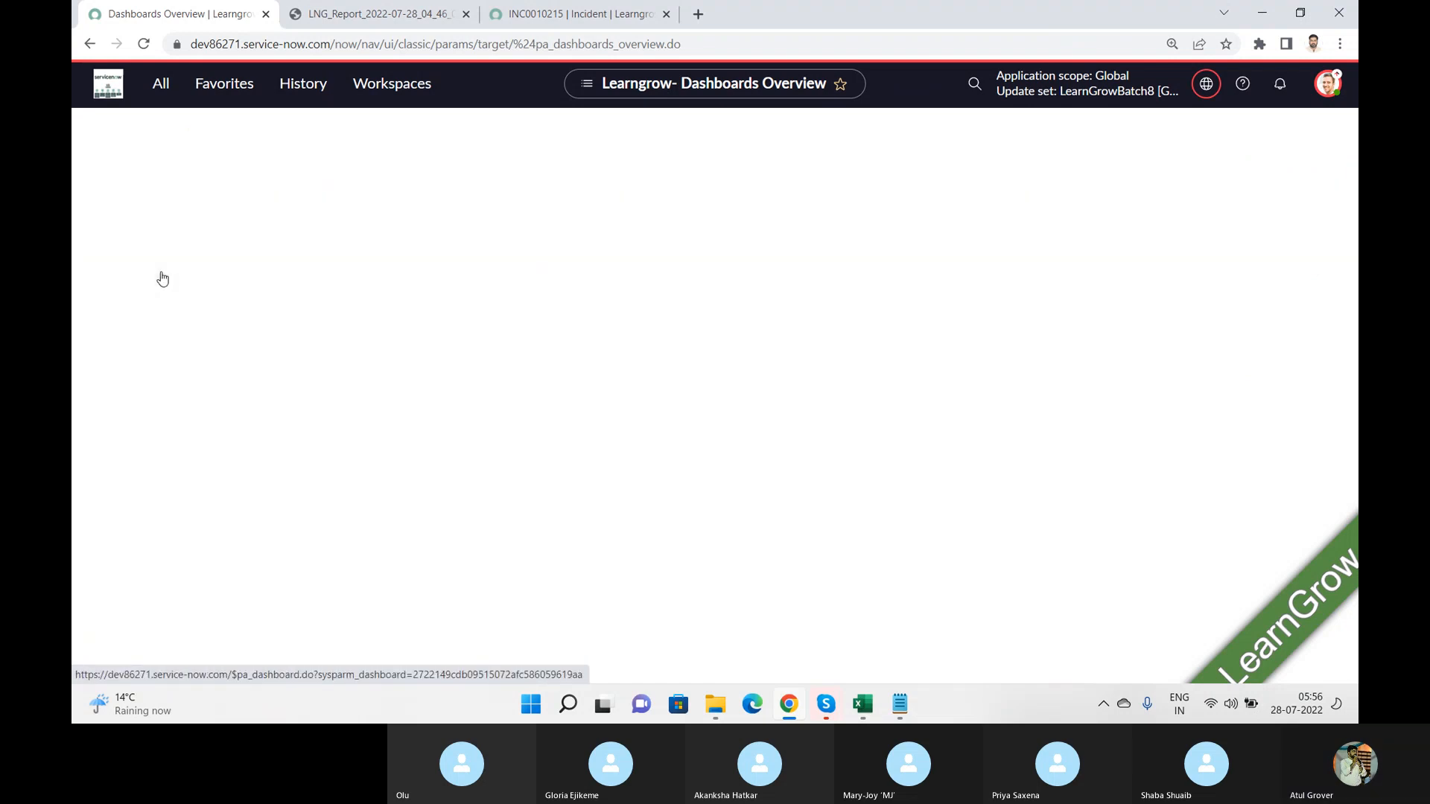
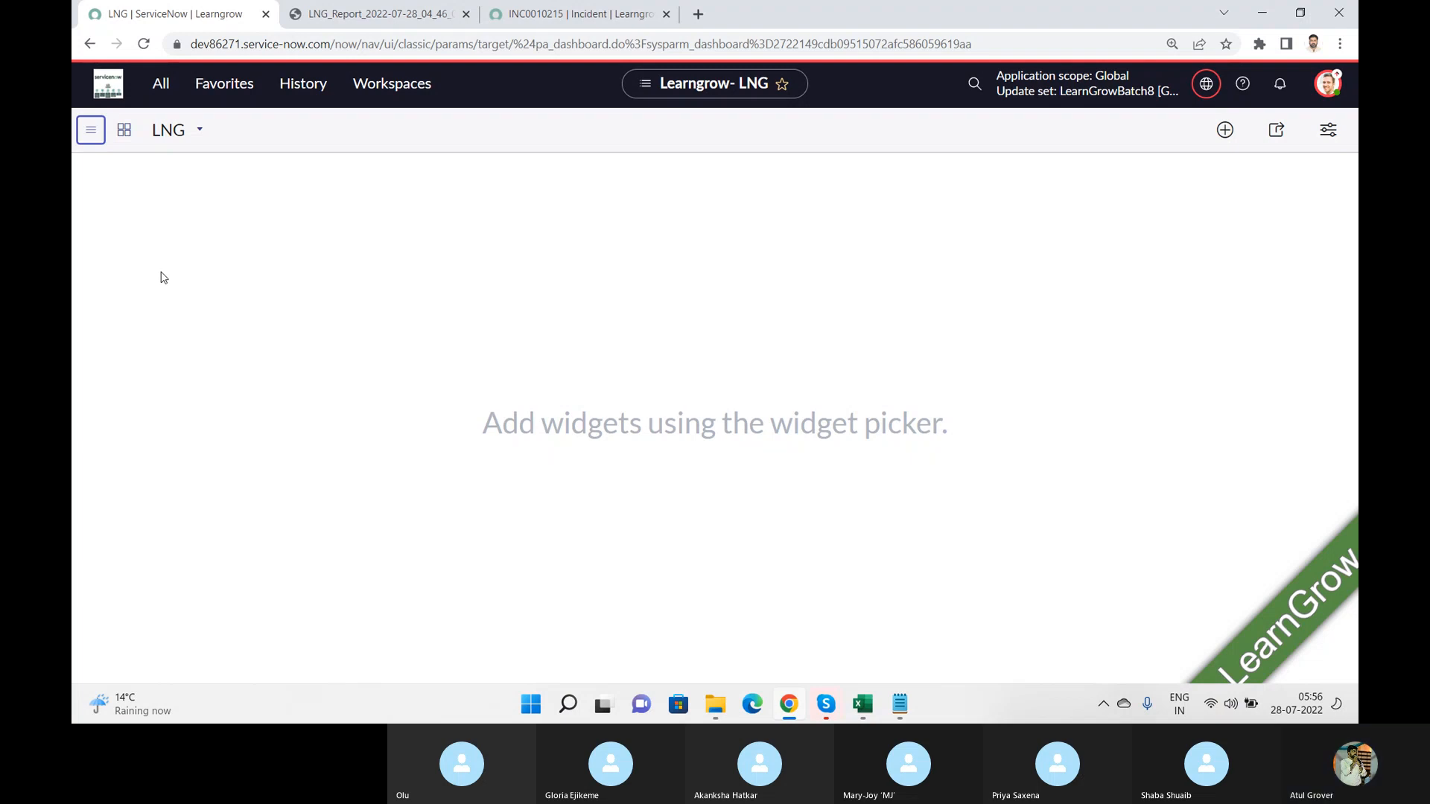
Step: Create a second tab on the LNG dashboard and dismiss the role notification
{"action": "left_click", "coordinate": [200, 130]}
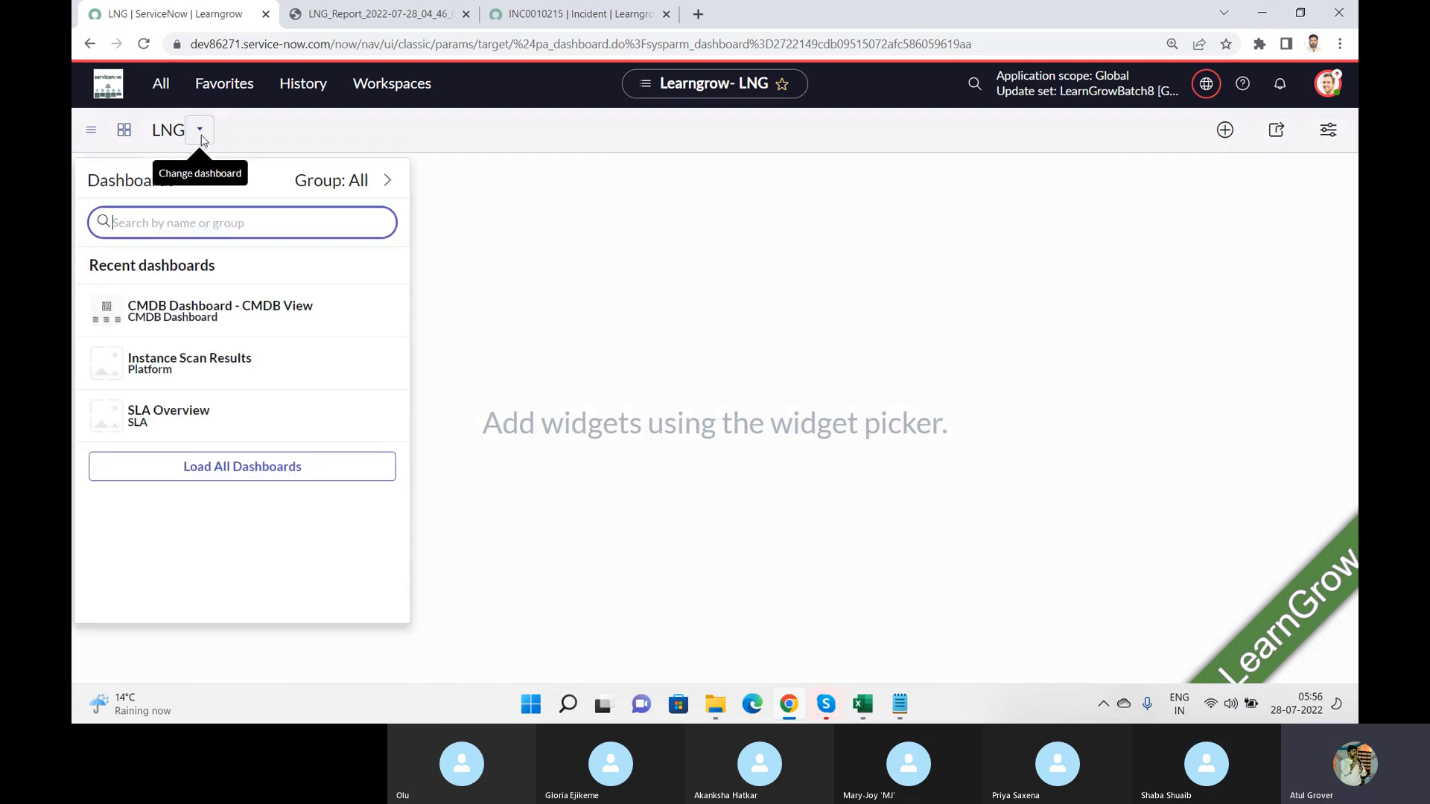
{"action": "left_click", "coordinate": [126, 130]}
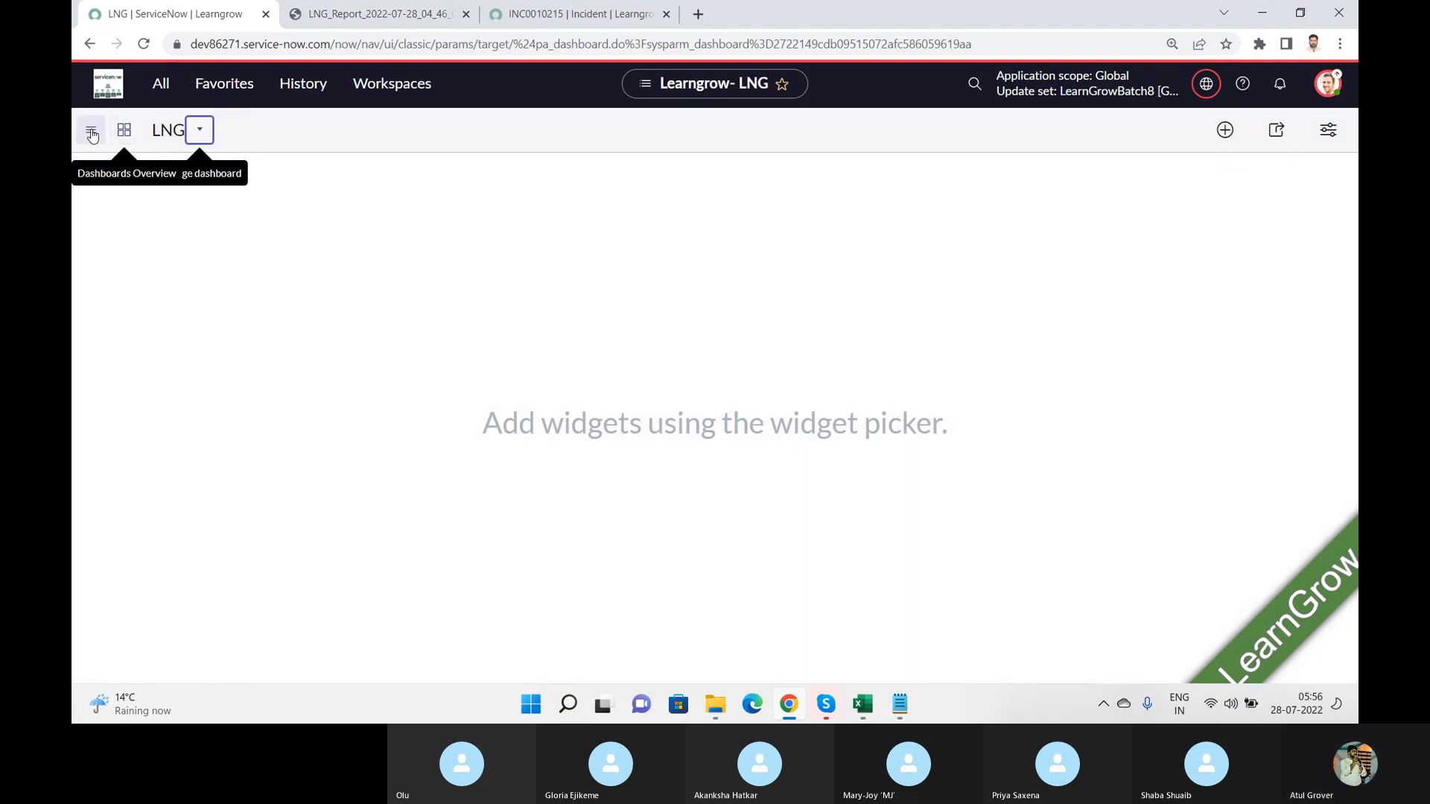
{"action": "left_click", "coordinate": [91, 131]}
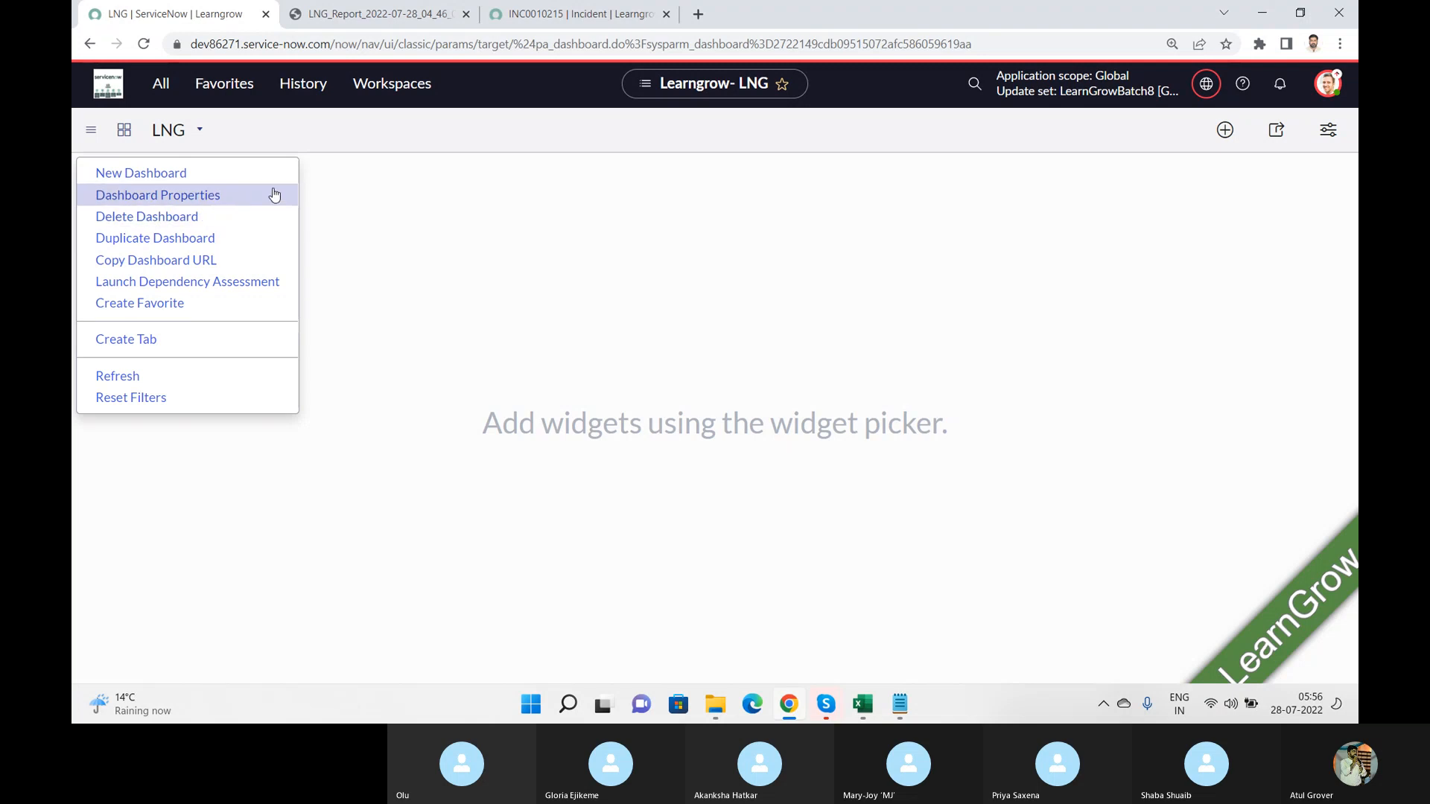
{"action": "left_click", "coordinate": [126, 342]}
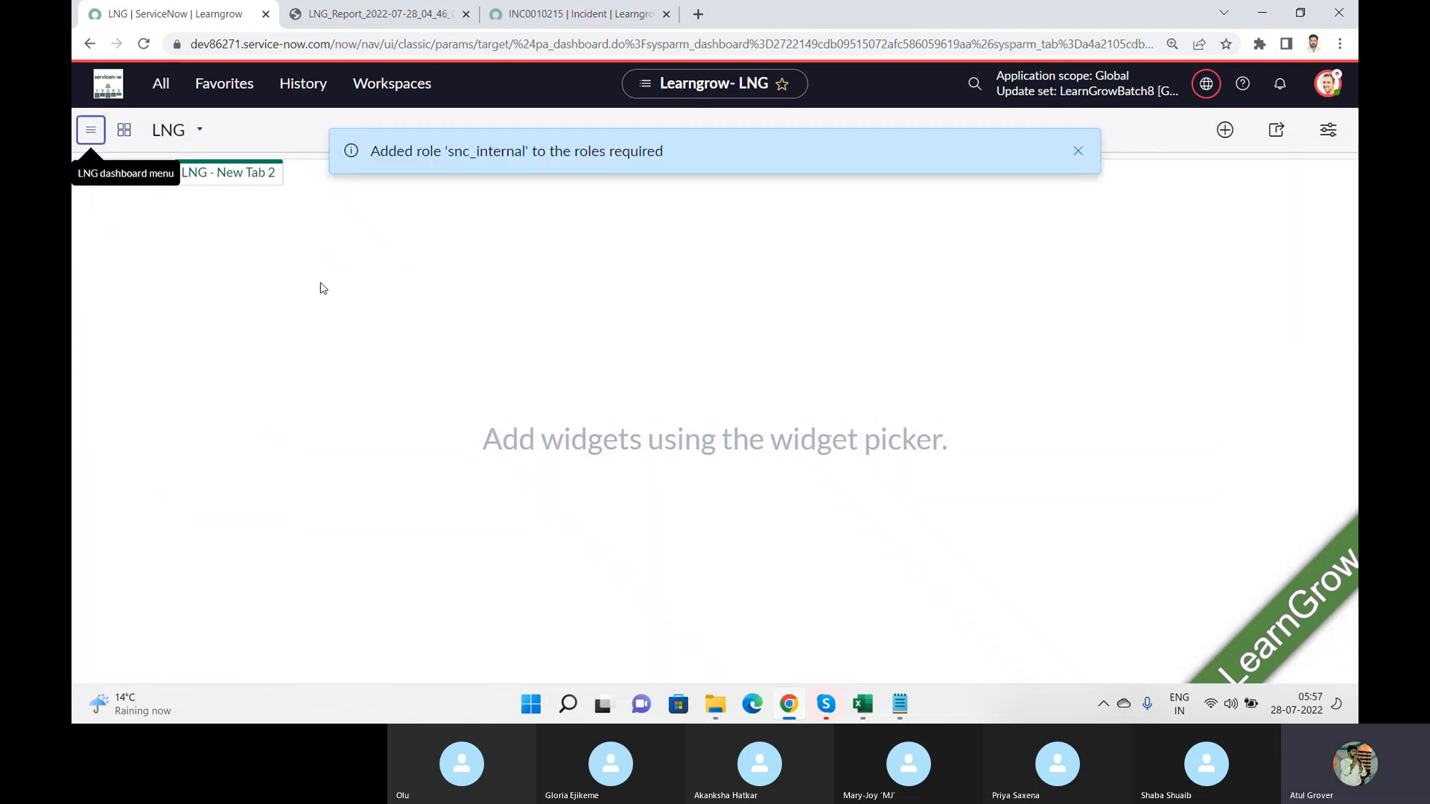
{"action": "left_click", "coordinate": [199, 285]}
{"action": "left_click", "coordinate": [1078, 151]}
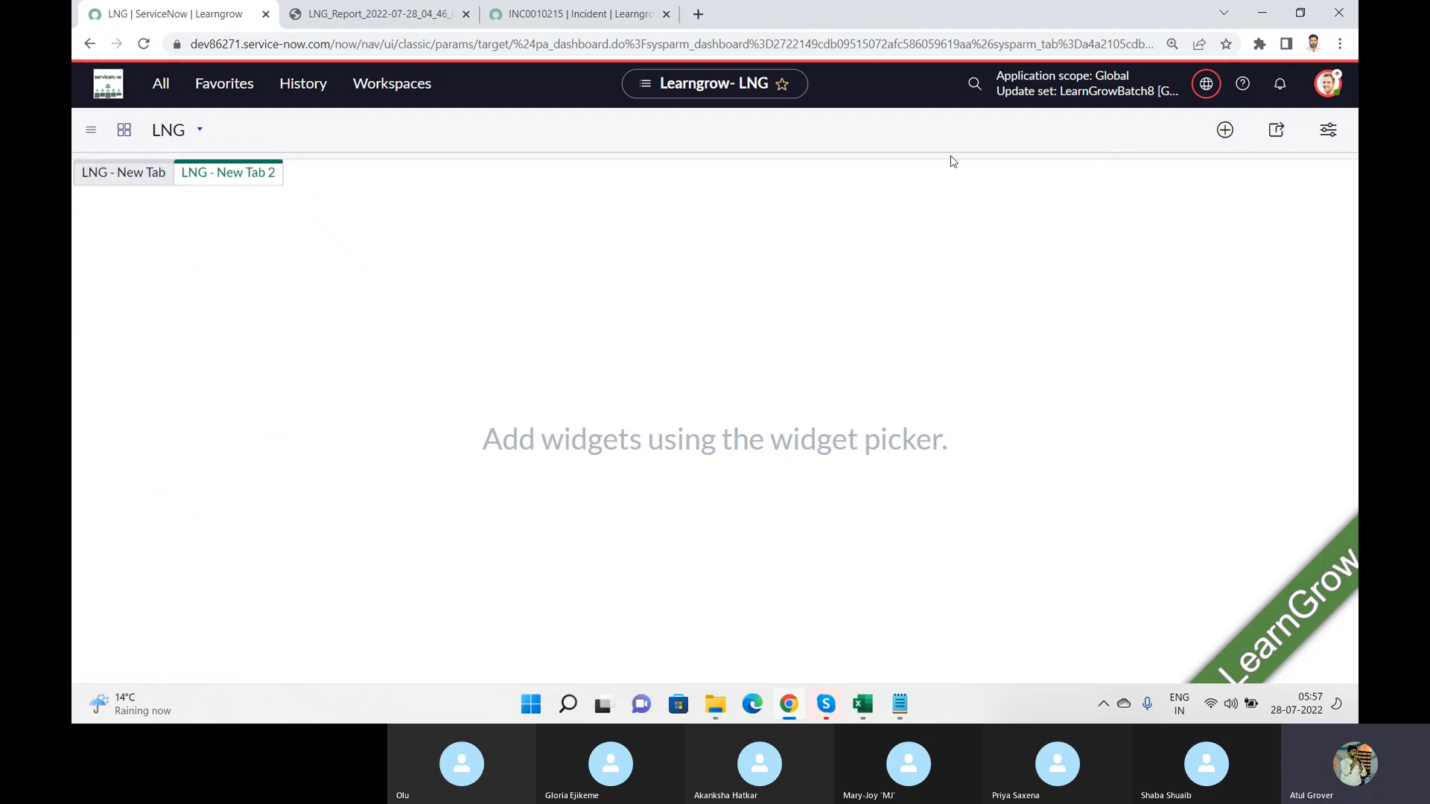
Step: Rename the LNG dashboard's first tab to Incident
{"action": "left_click", "coordinate": [139, 172]}
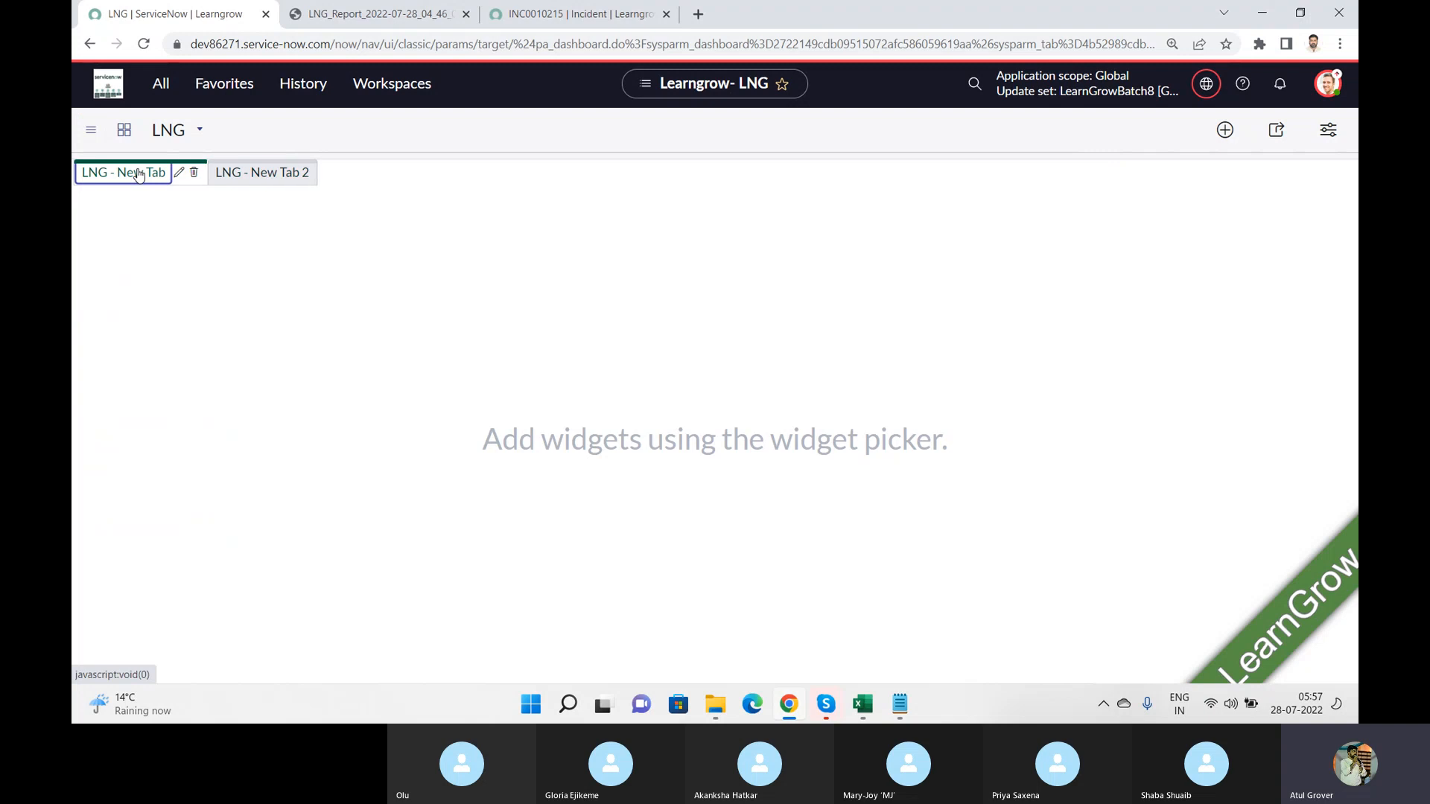
{"action": "left_click", "coordinate": [138, 173]}
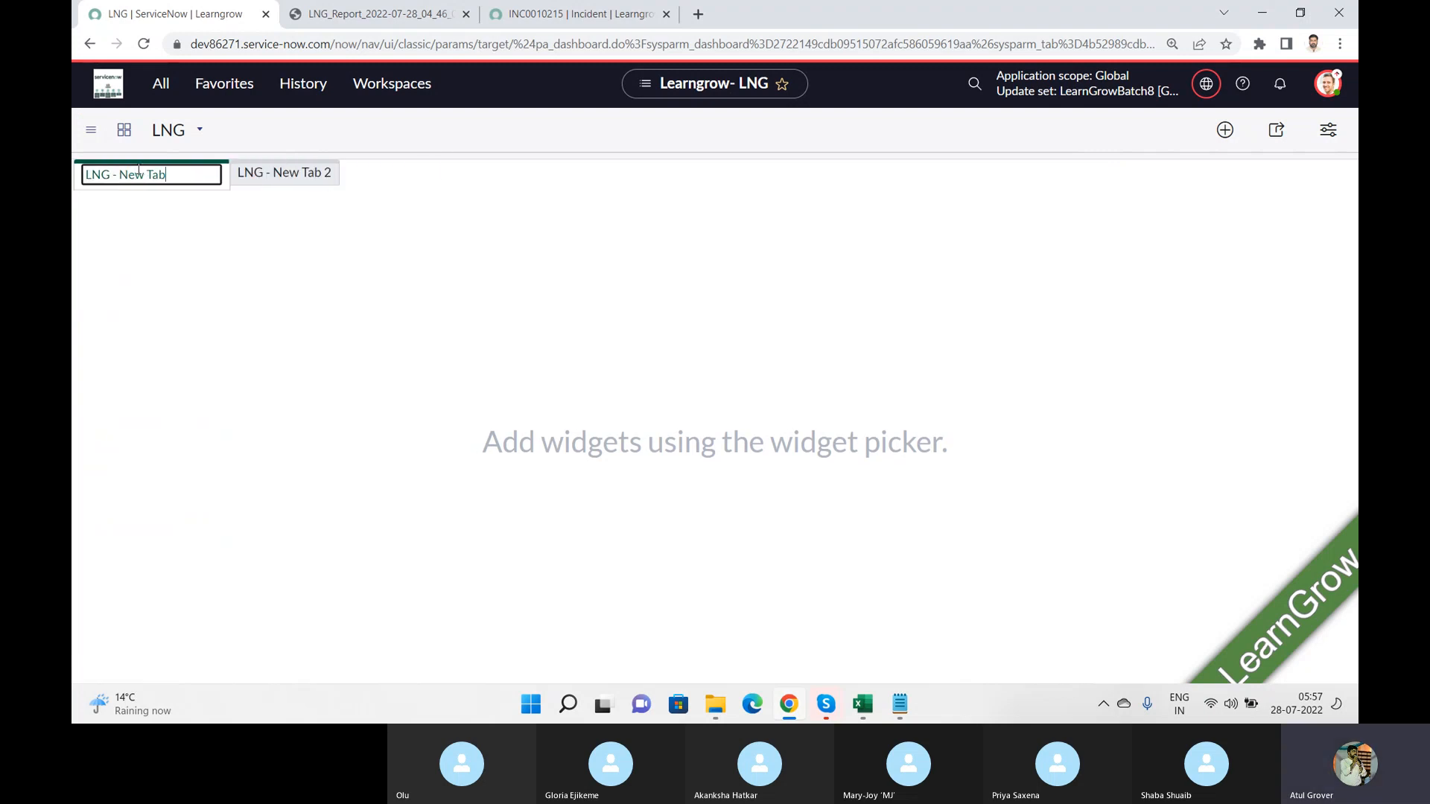
{"action": "key", "text": "BackSpace"}
{"action": "key", "text": "BackSpace"}
{"action": "key", "text": "BackSpace"}
{"action": "key", "text": "BackSpace"}
{"action": "key", "text": "BackSpace"}
{"action": "key", "text": "BackSpace"}
{"action": "key", "text": "BackSpace"}
{"action": "key", "text": "BackSpace"}
{"action": "key", "text": "BackSpace"}
{"action": "key", "text": "BackSpace"}
{"action": "key", "text": "BackSpace"}
{"action": "key", "text": "BackSpace"}
{"action": "key", "text": "BackSpace"}
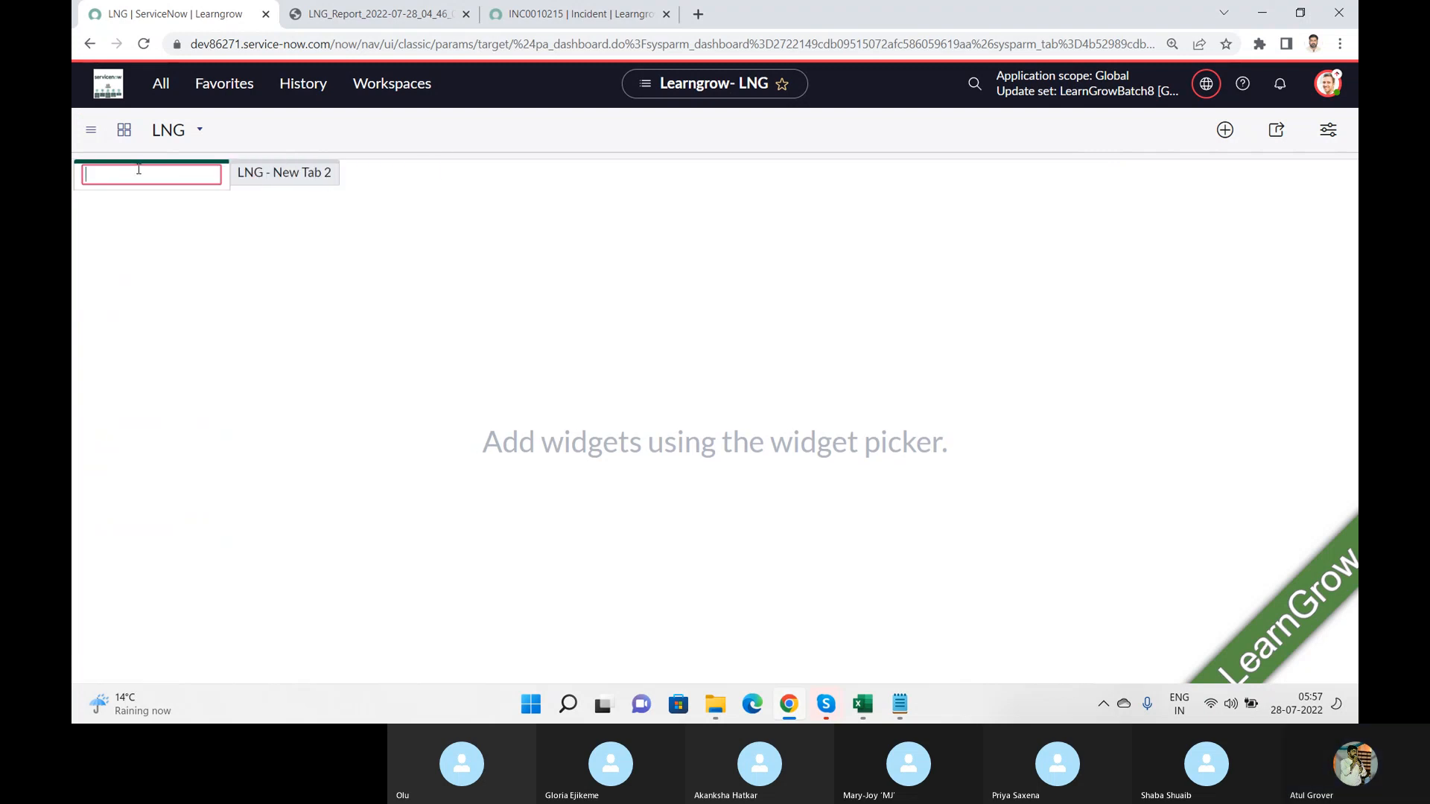
{"action": "type", "text": "Incidne"}
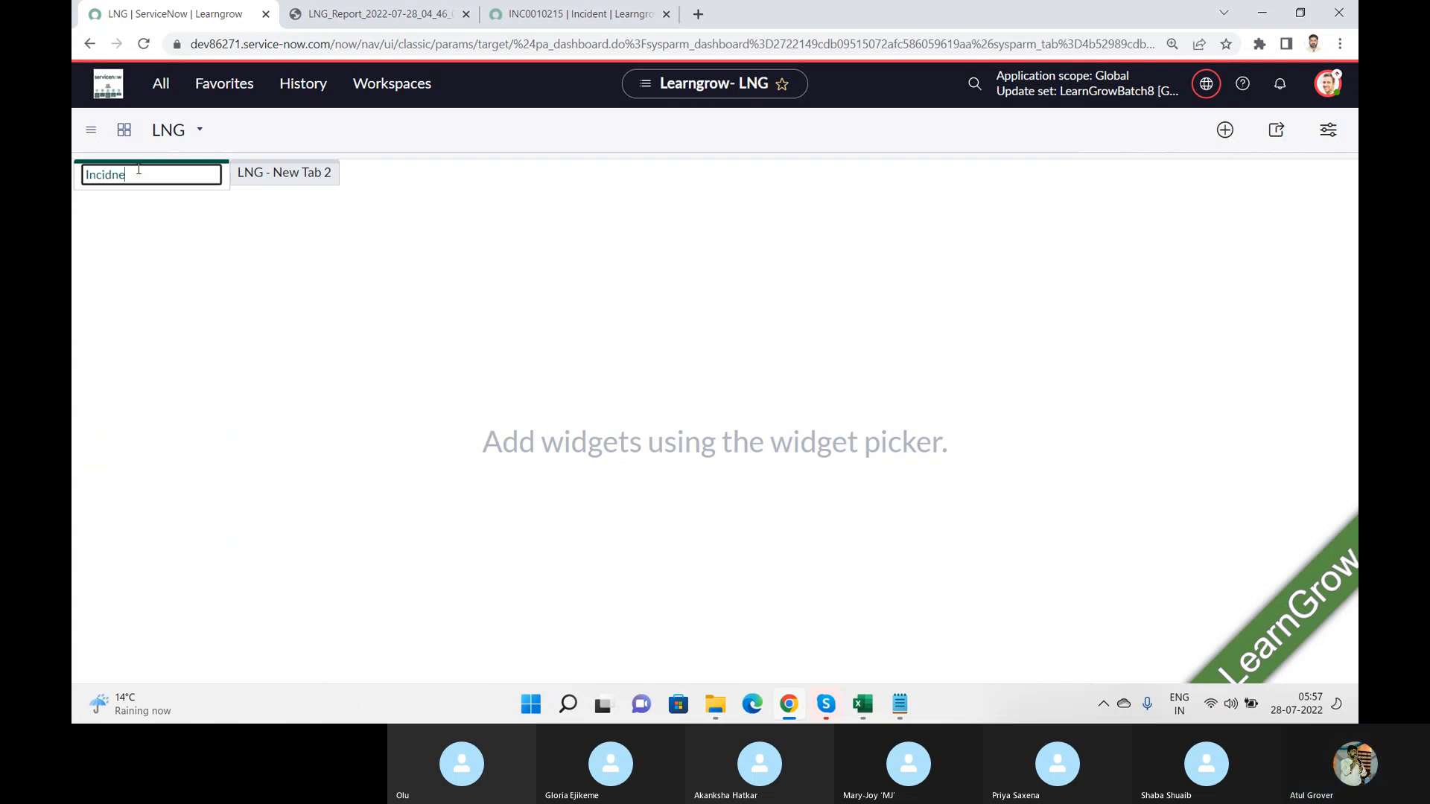
{"action": "key", "text": "BackSpace"}
{"action": "key", "text": "BackSpace"}
{"action": "type", "text": "ent"}
{"action": "left_click", "coordinate": [244, 261]}
Step: Rename the dashboard's second tab to Change
{"action": "left_click", "coordinate": [209, 191]}
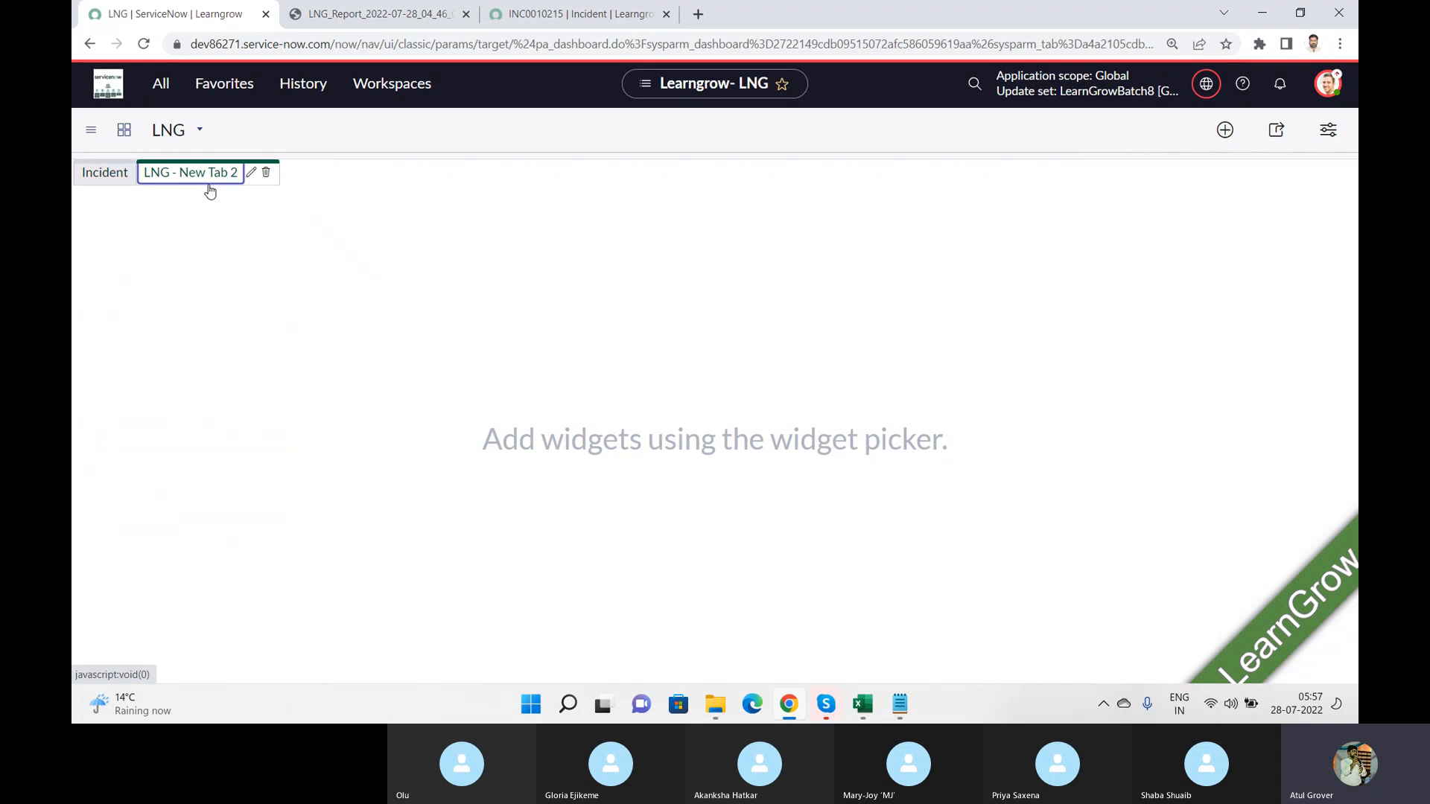
{"action": "left_click", "coordinate": [209, 187]}
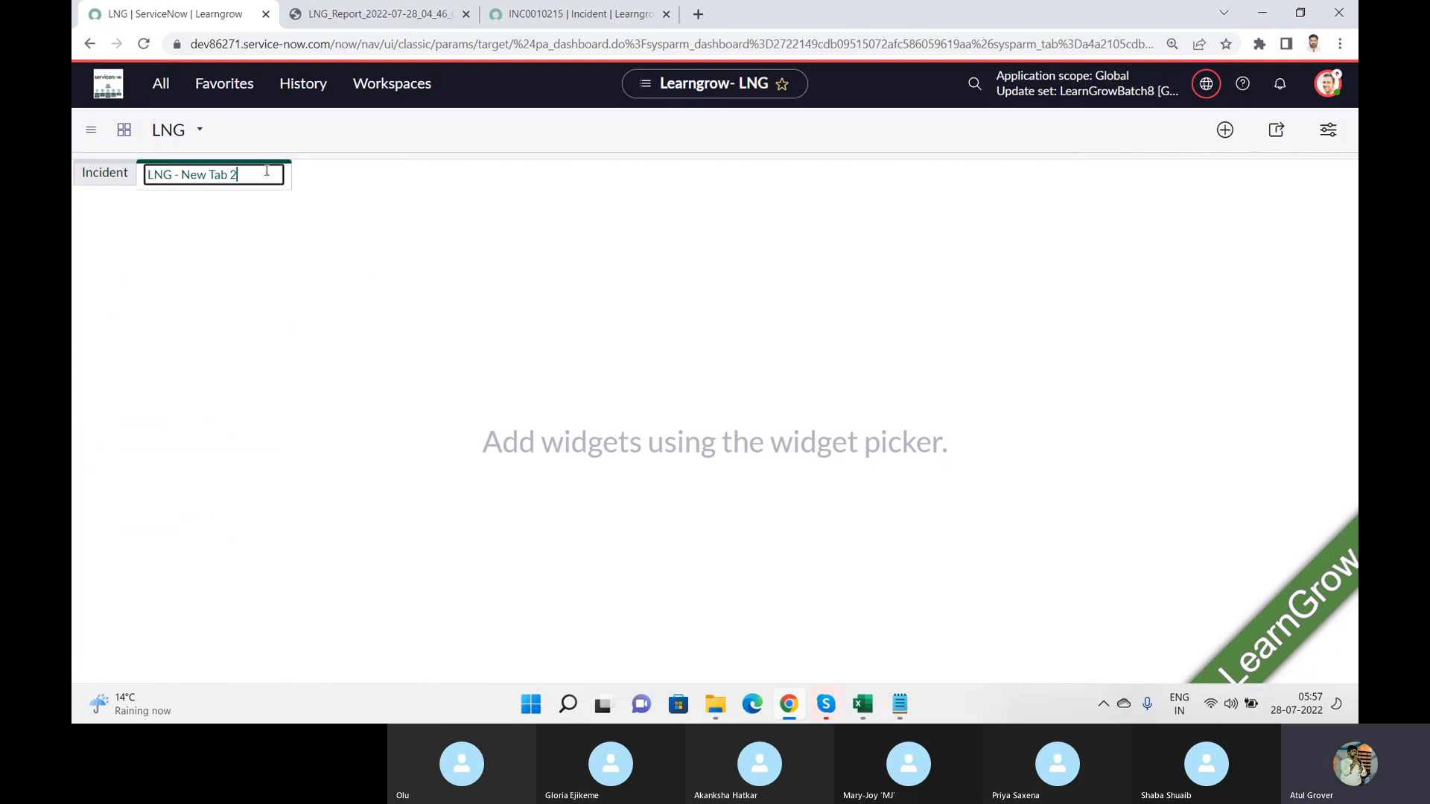
{"action": "type", "text": "Change"}
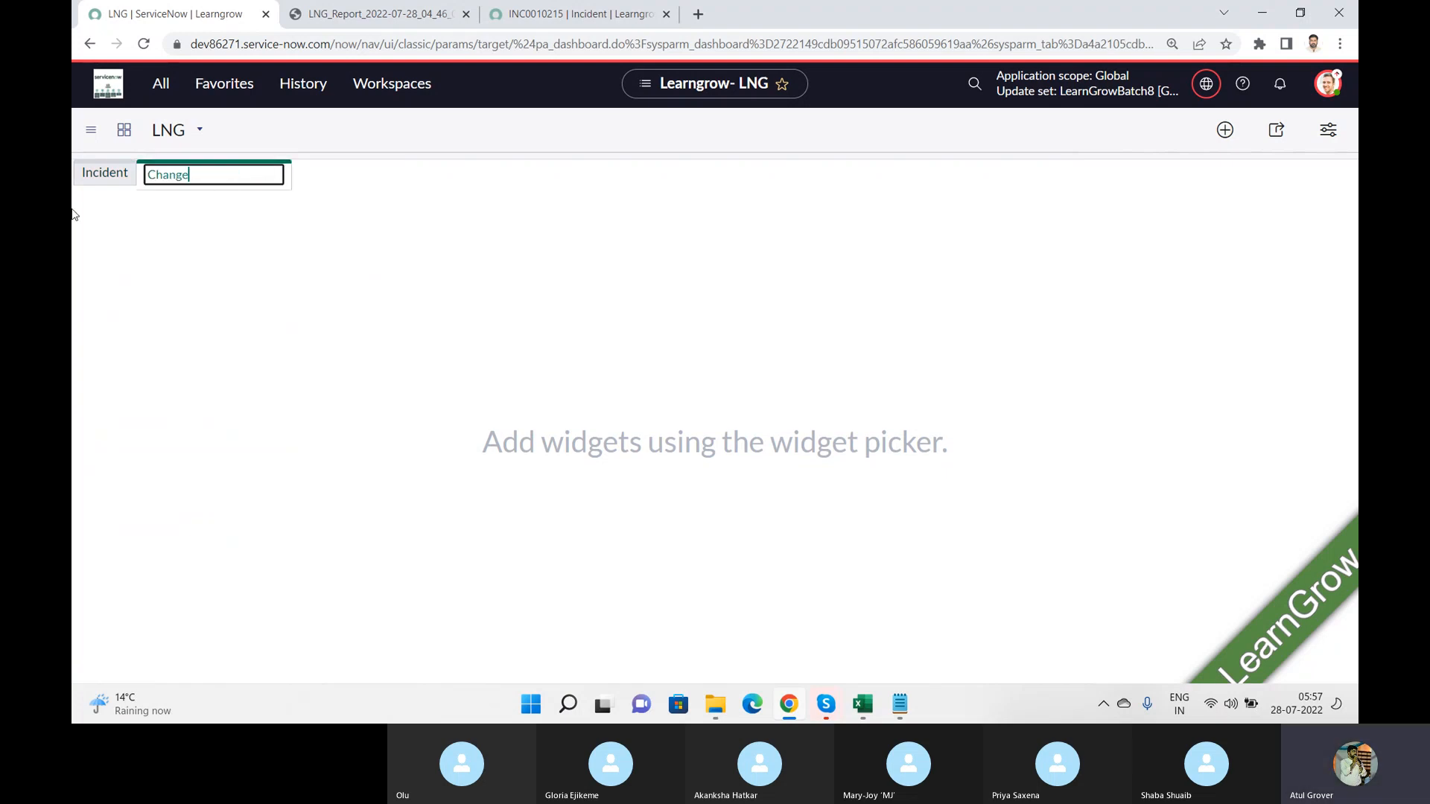
{"action": "left_click", "coordinate": [354, 327]}
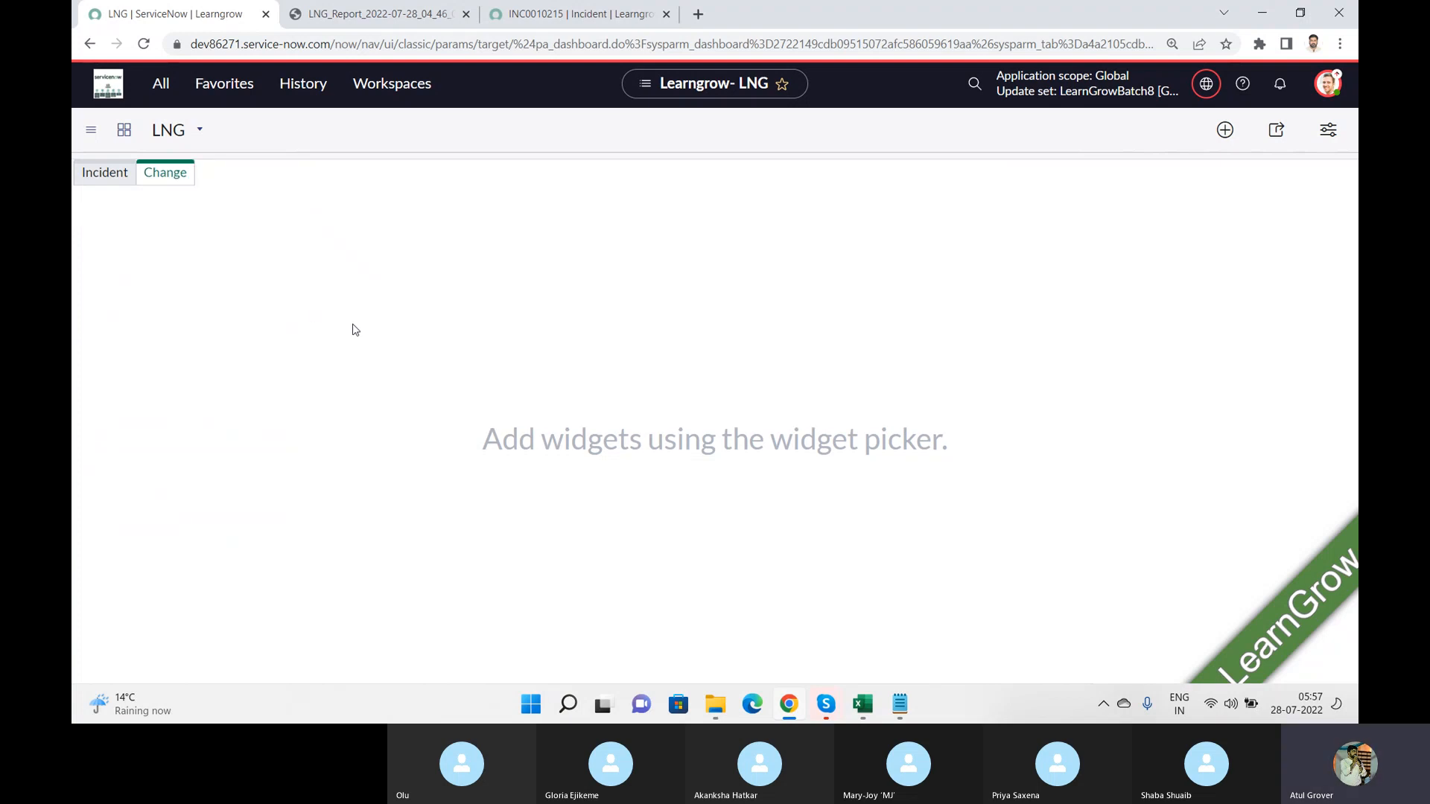
Step: Start adding widgets to the Incident tab and set the widget category to Reports
{"action": "left_click", "coordinate": [97, 186]}
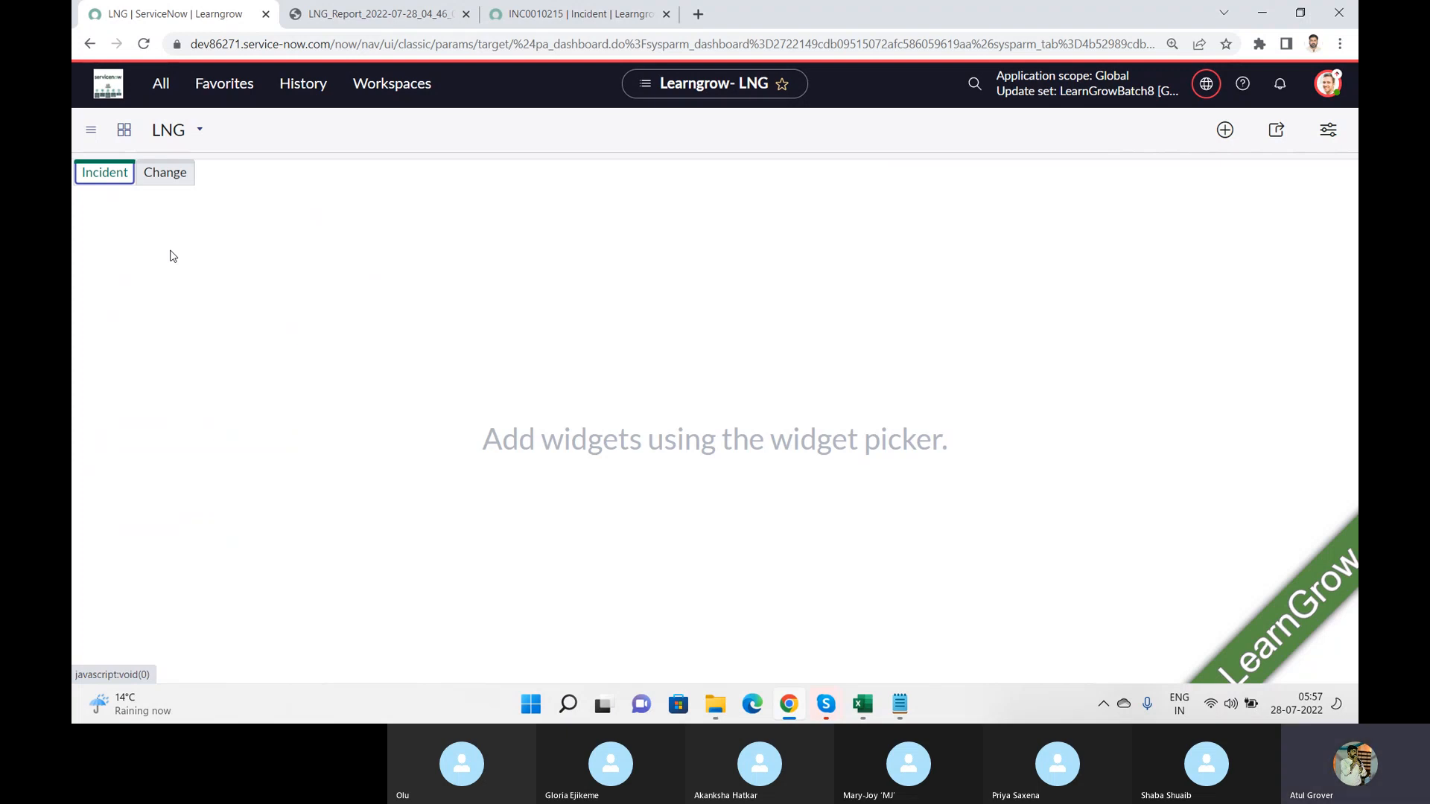
{"action": "left_click", "coordinate": [1223, 131]}
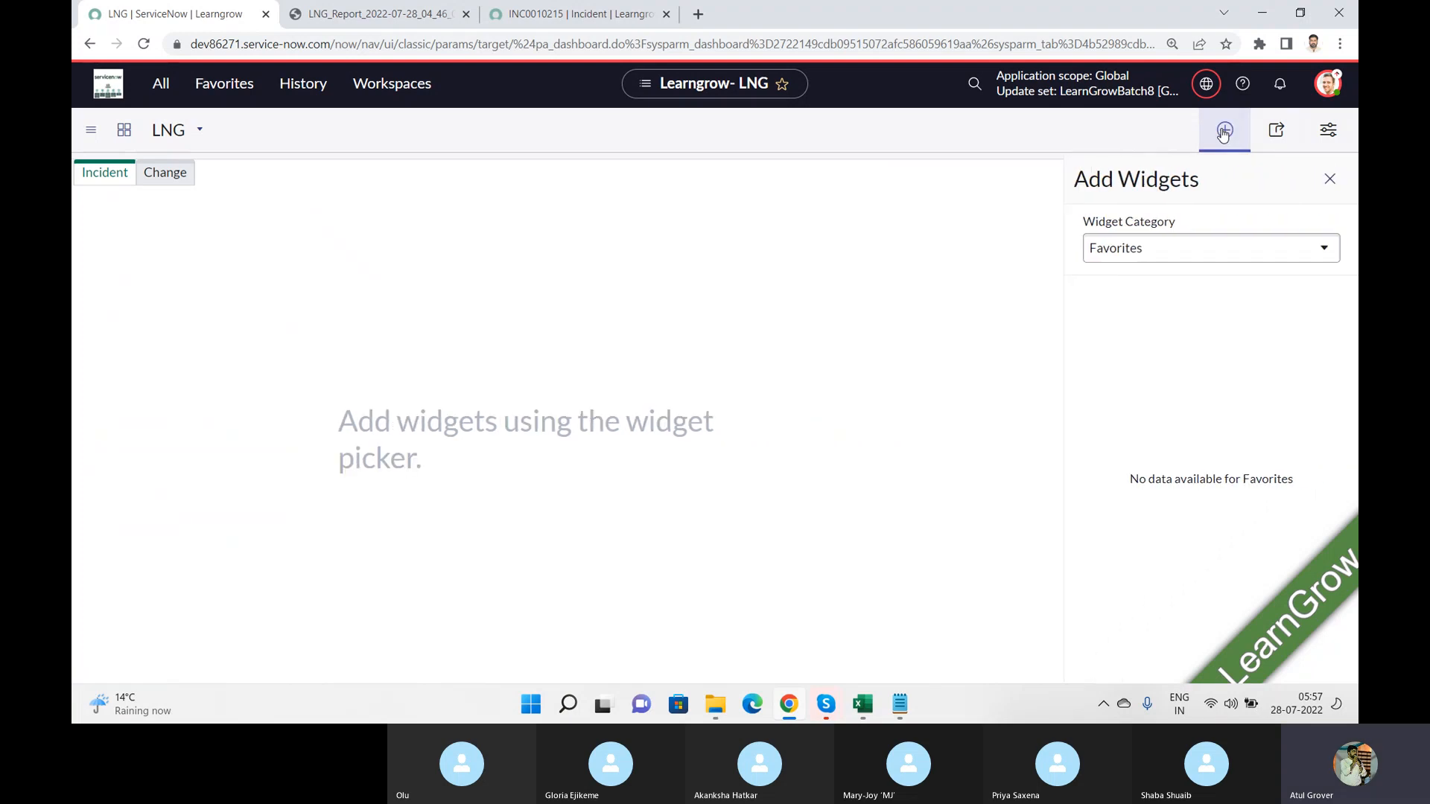
{"action": "left_click", "coordinate": [1159, 252]}
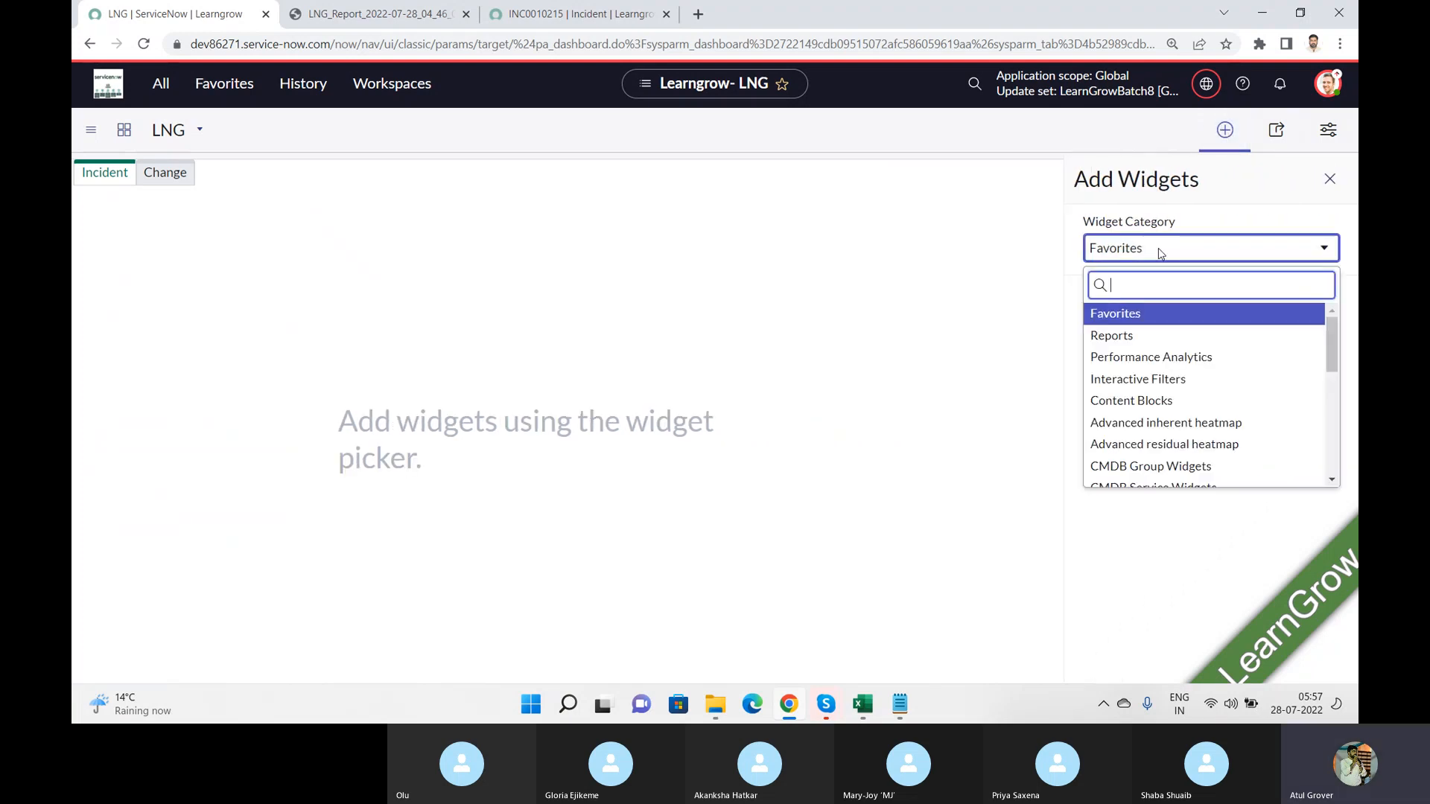
{"action": "left_click", "coordinate": [1121, 336]}
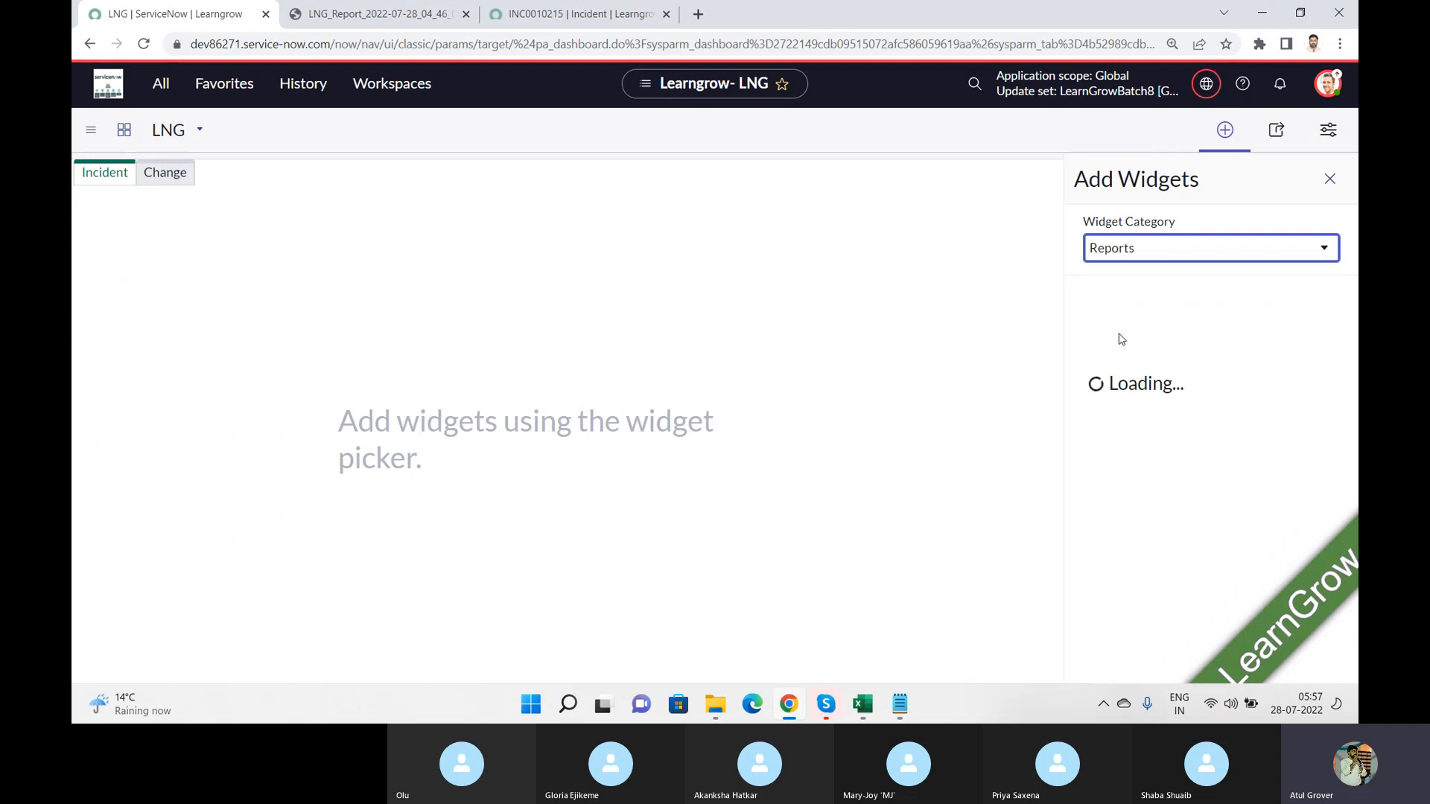
Step: Try adding the #New Breakdown placeholder from the Performance Analytics category to the Incident tab, and remove it again
{"action": "left_click", "coordinate": [1225, 251]}
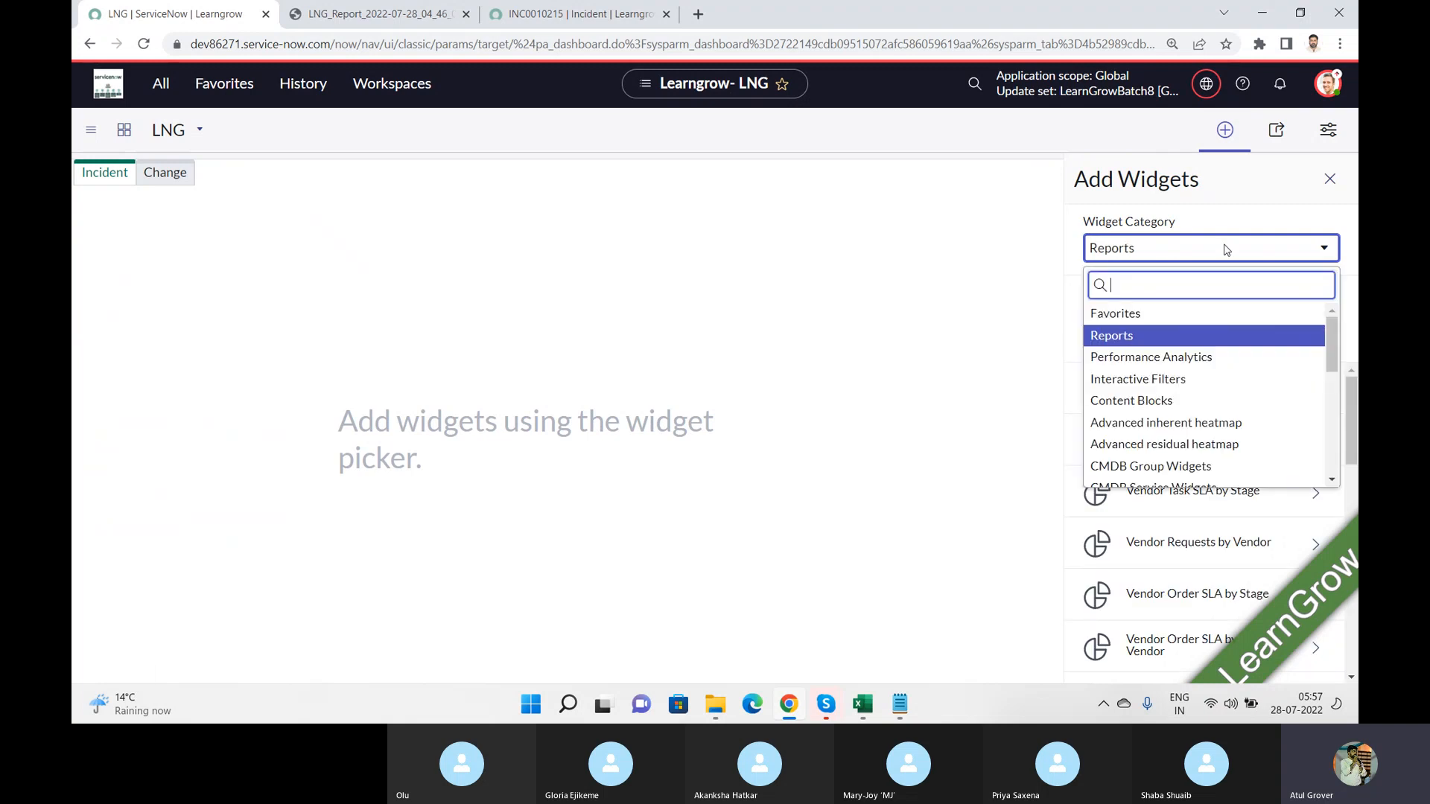
{"action": "left_click", "coordinate": [1129, 362]}
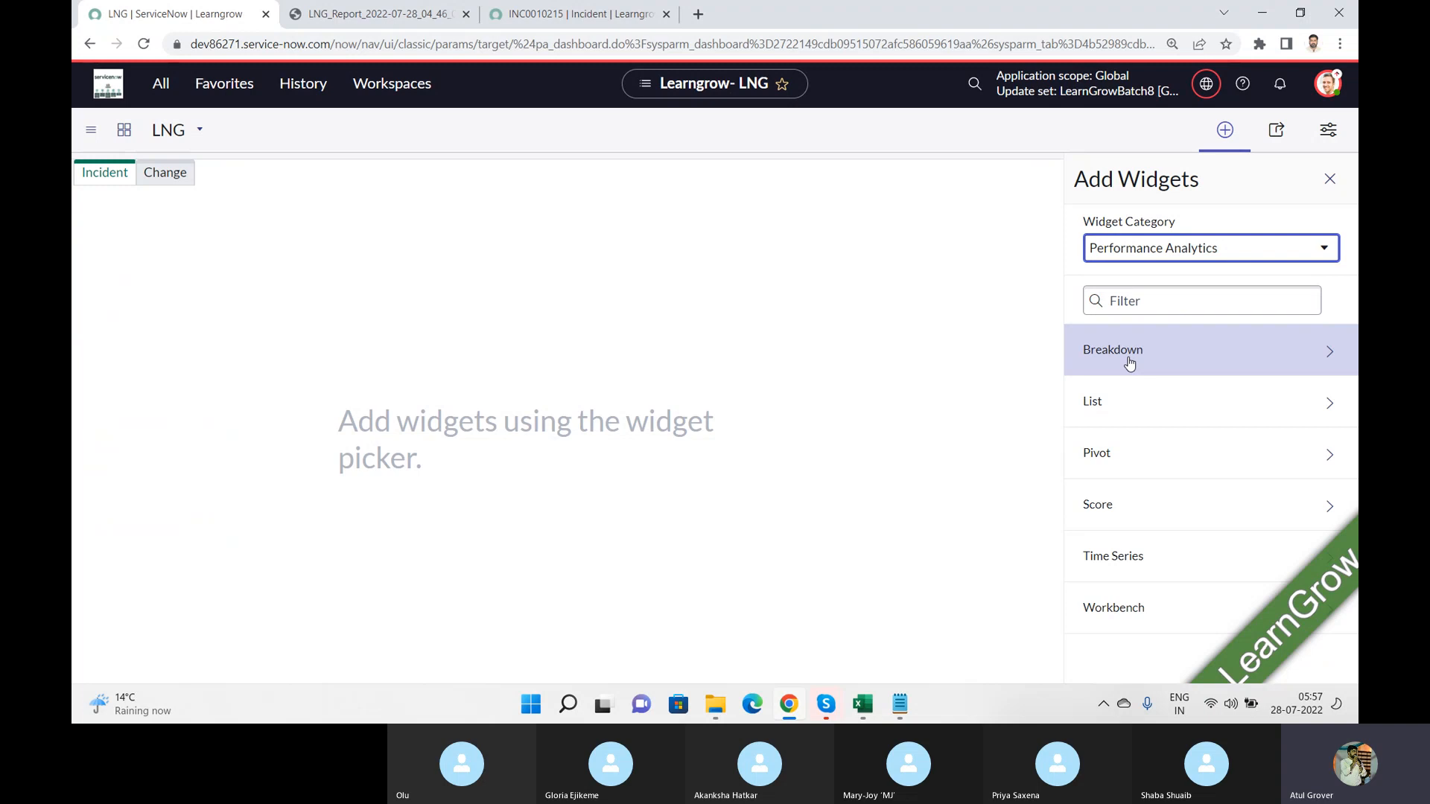
{"action": "left_click", "coordinate": [1330, 356]}
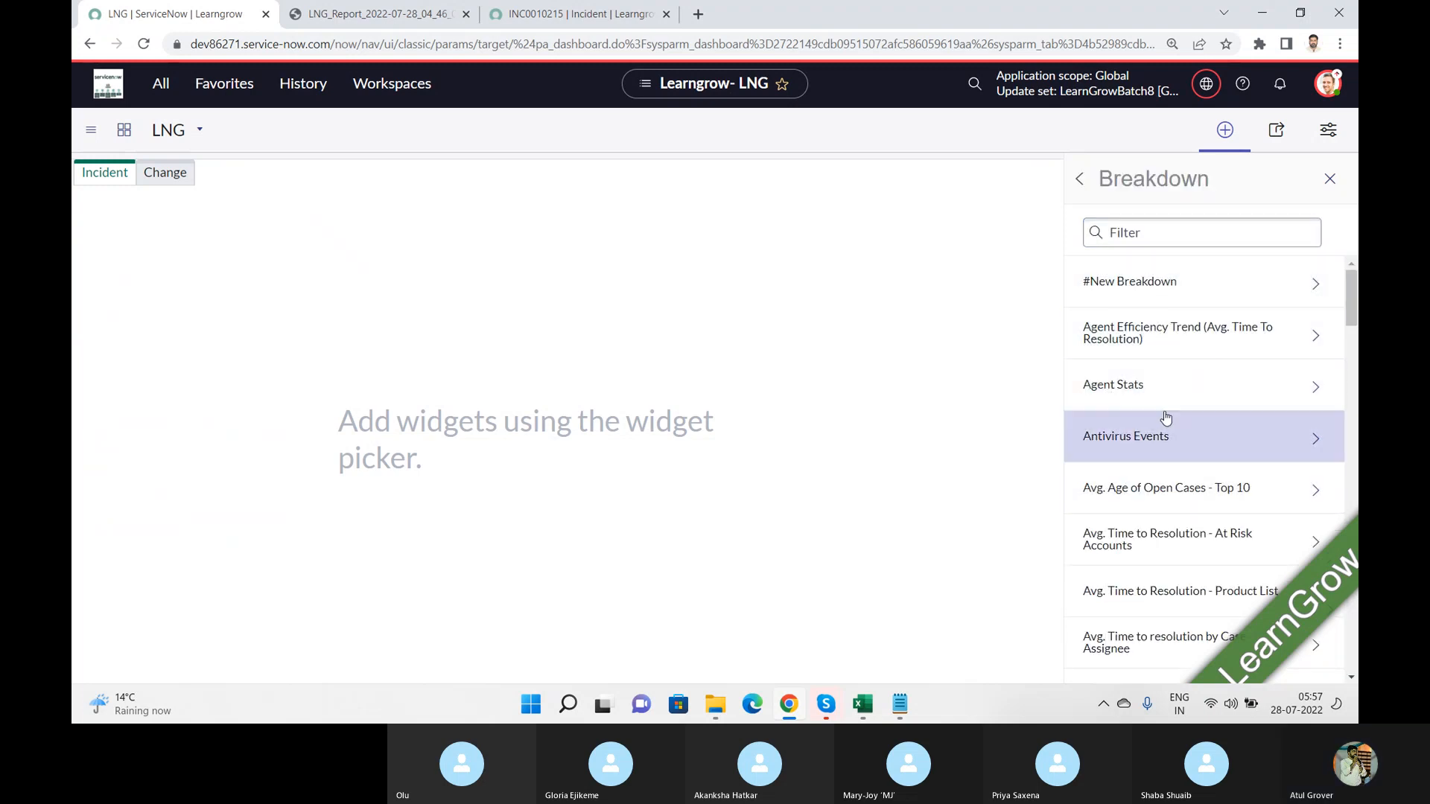
{"action": "left_click", "coordinate": [1184, 289]}
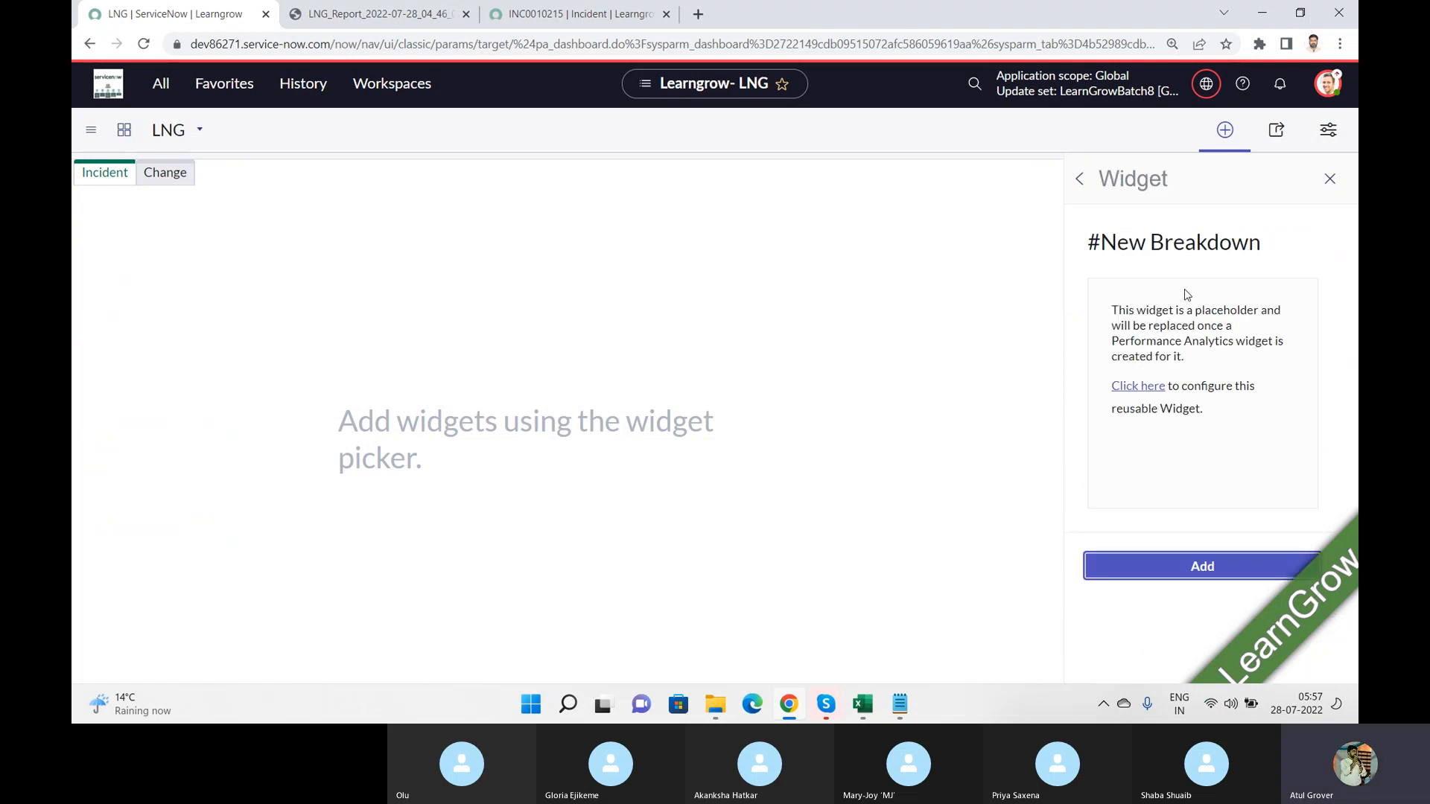
{"action": "left_click", "coordinate": [1175, 573]}
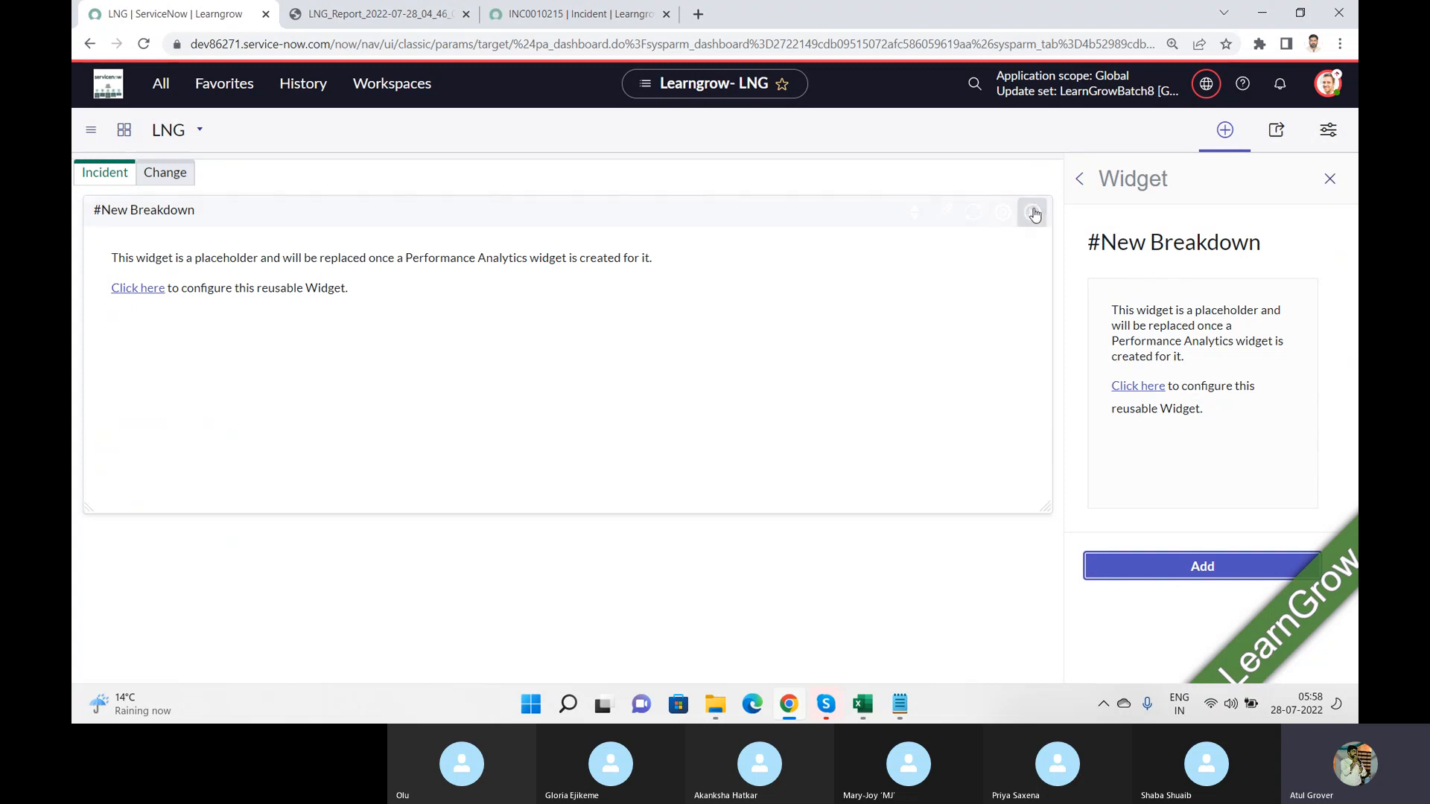
{"action": "left_click", "coordinate": [1034, 216]}
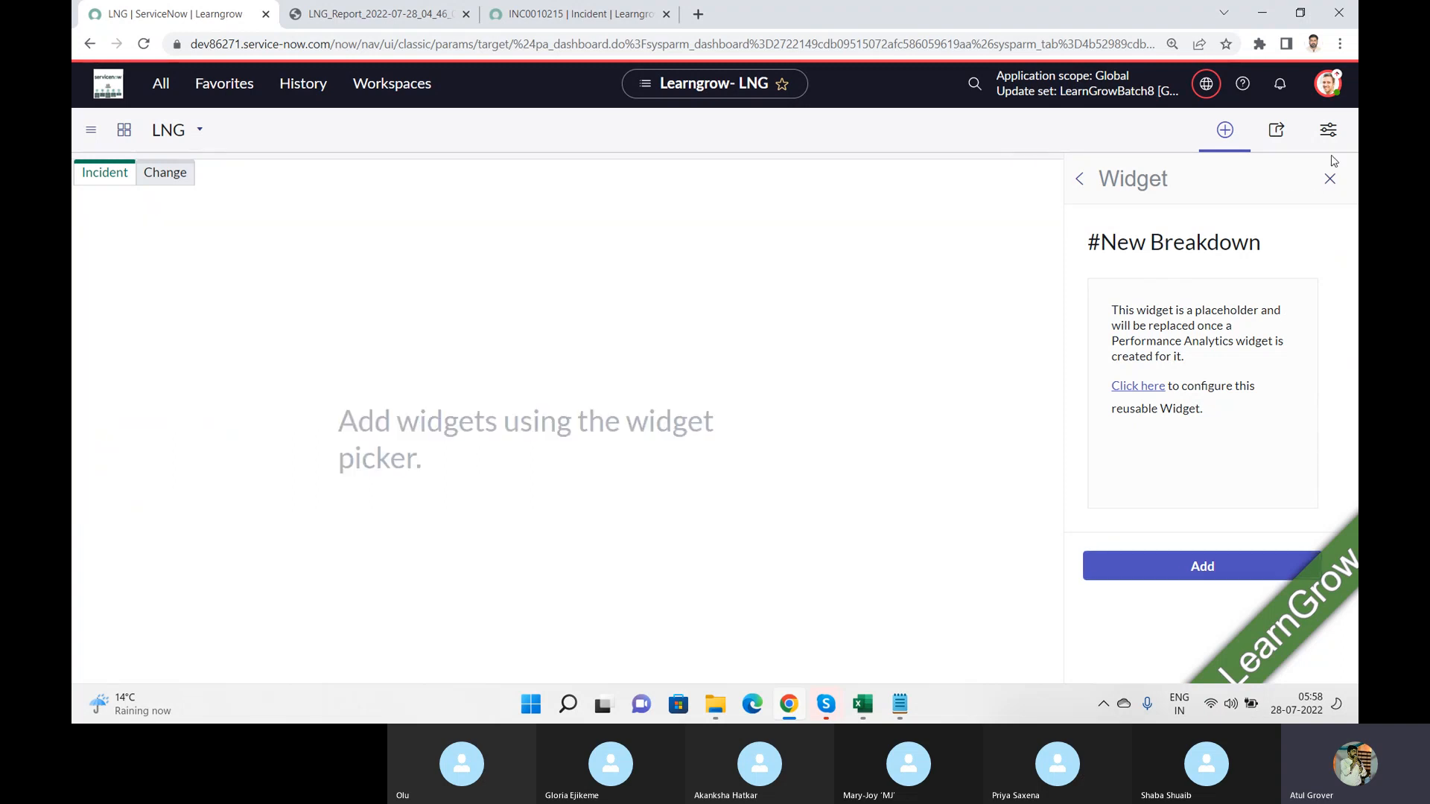
Step: Add the Issues by Priority breakdown widget to the Incident tab
{"action": "left_click", "coordinate": [1078, 182]}
{"action": "left_click_drag", "start_coordinate": [1347, 310], "coordinate": [1356, 408]}
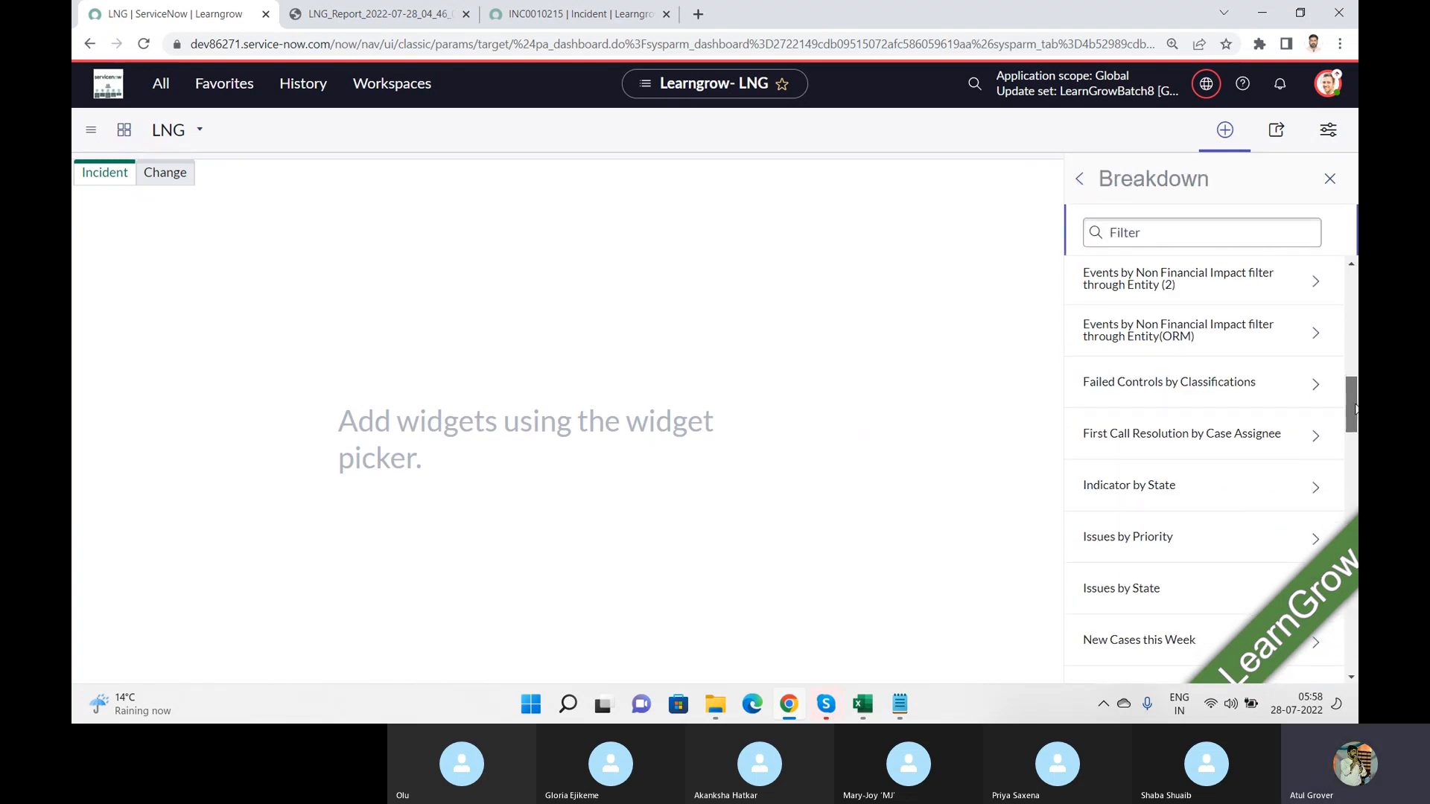
{"action": "left_click", "coordinate": [1135, 538]}
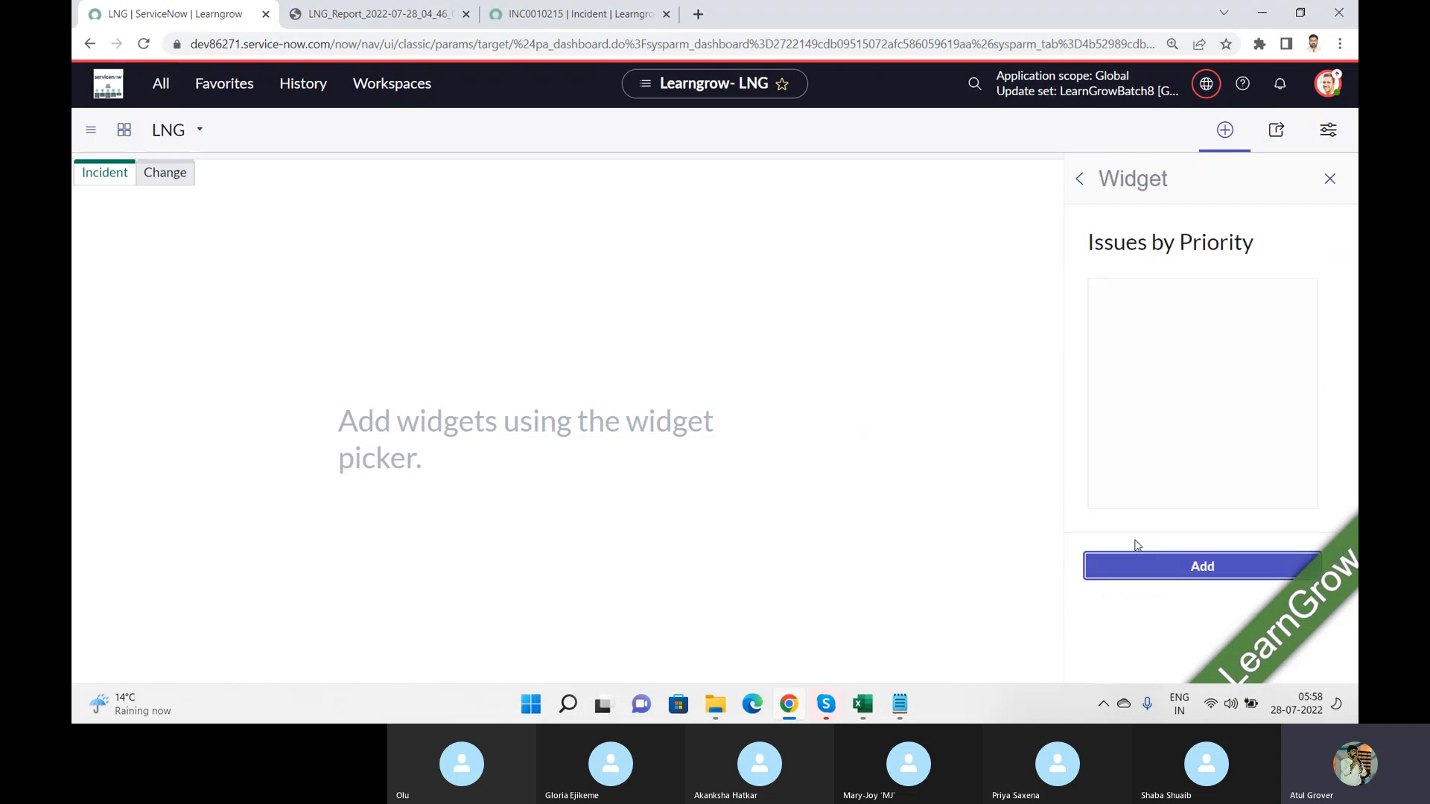
{"action": "left_click", "coordinate": [1183, 574]}
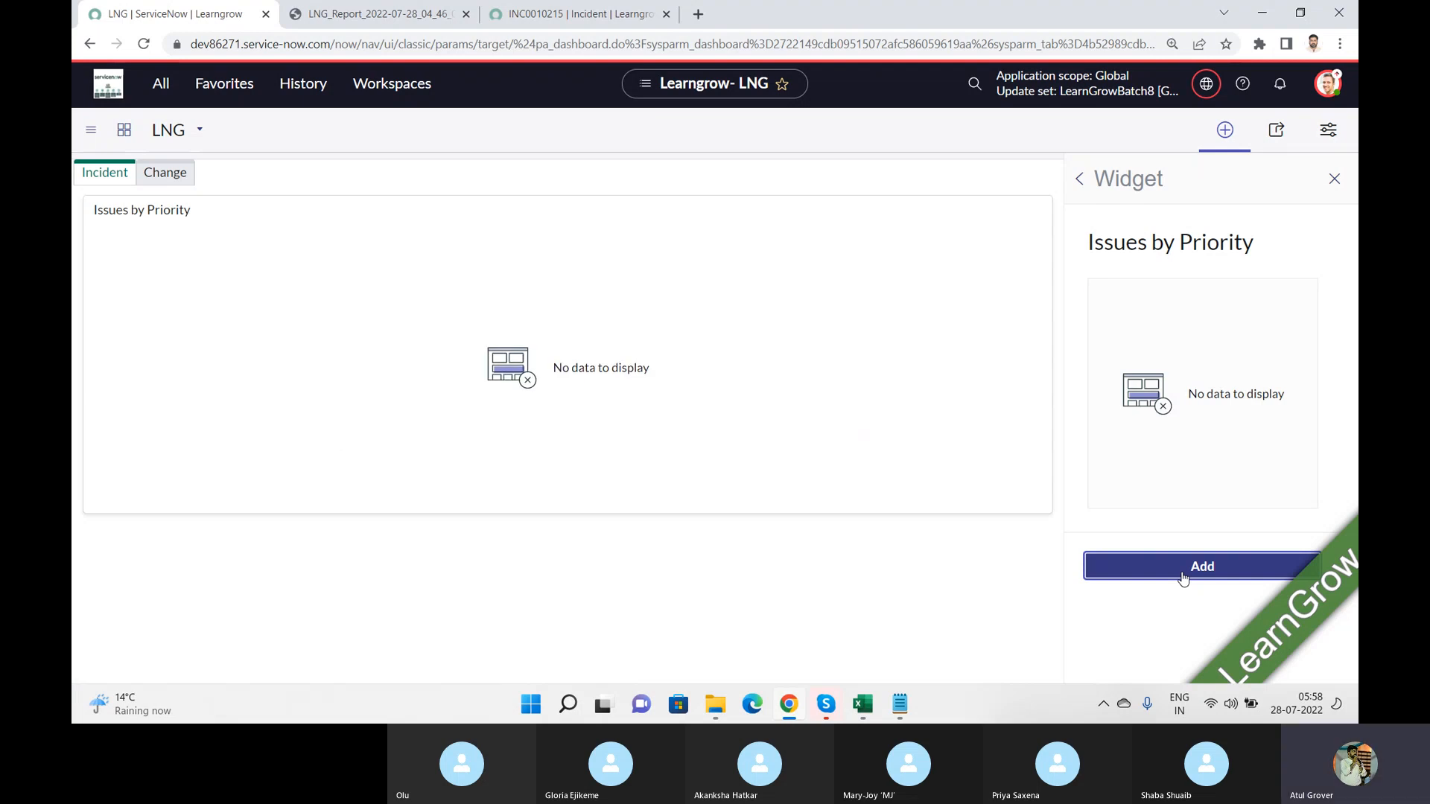
Step: Change the widget category to Reports and add the LNG Report widget to the Incident tab
{"action": "left_click", "coordinate": [1081, 179]}
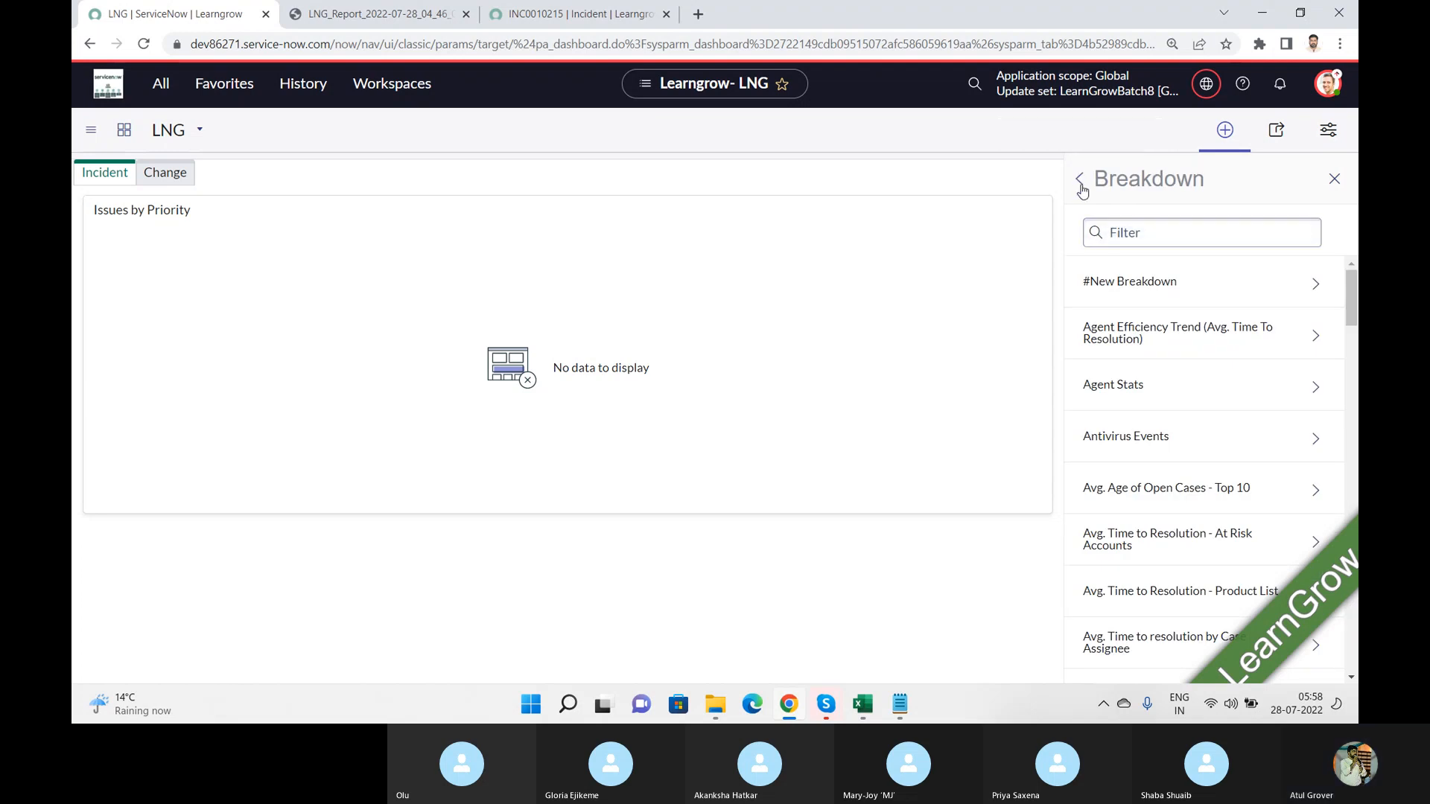
{"action": "left_click", "coordinate": [1080, 181]}
{"action": "left_click", "coordinate": [1164, 259]}
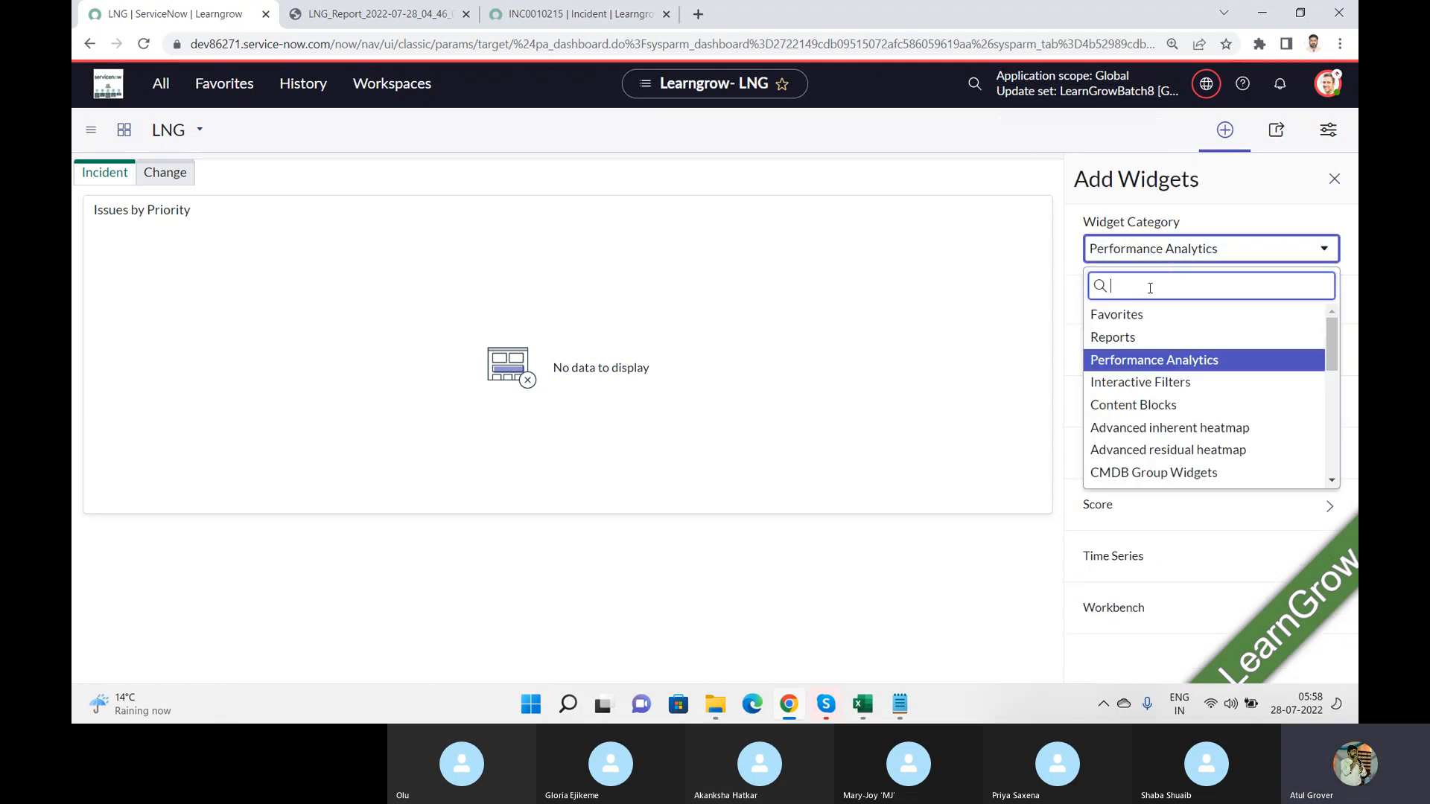
{"action": "left_click", "coordinate": [1117, 337]}
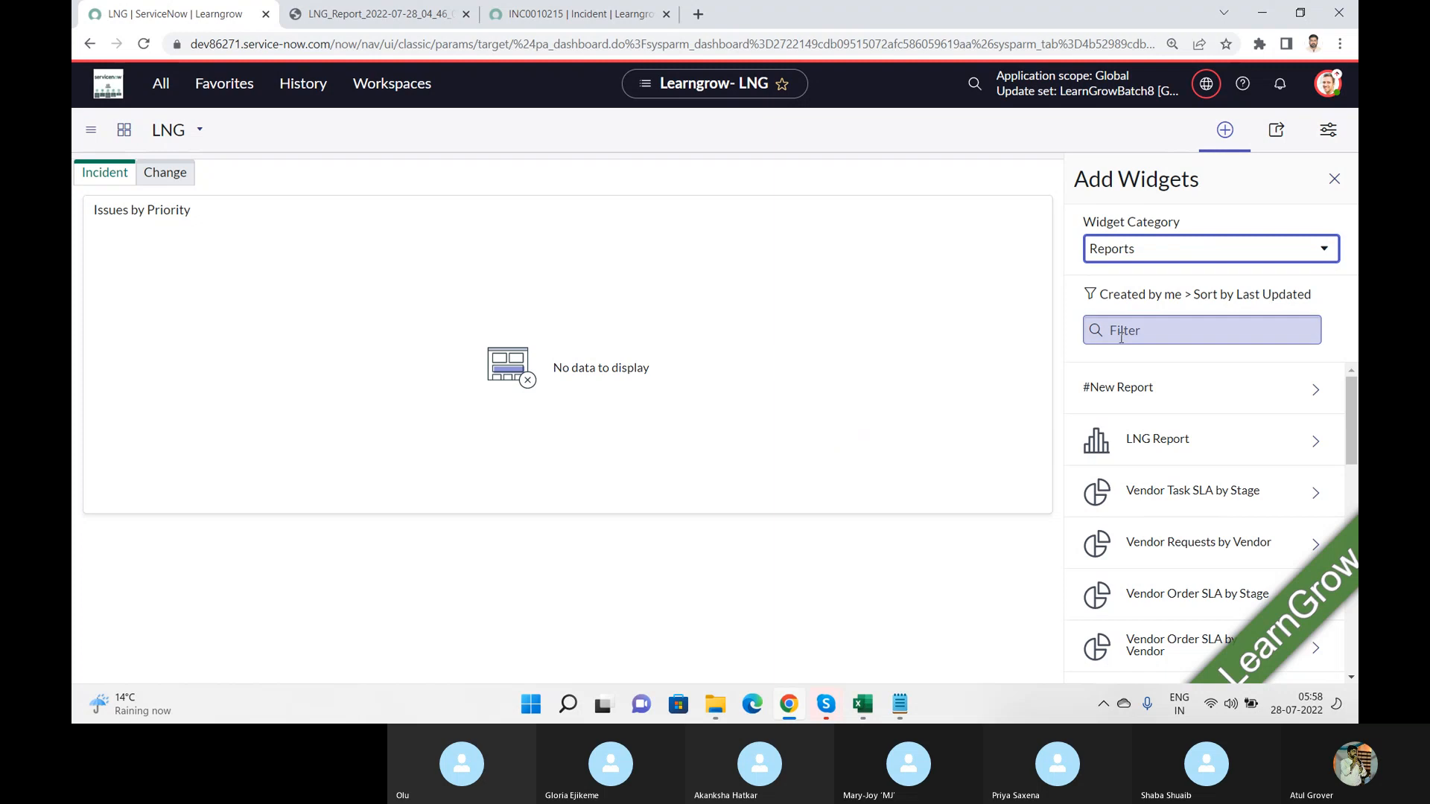
{"action": "left_click", "coordinate": [1152, 447]}
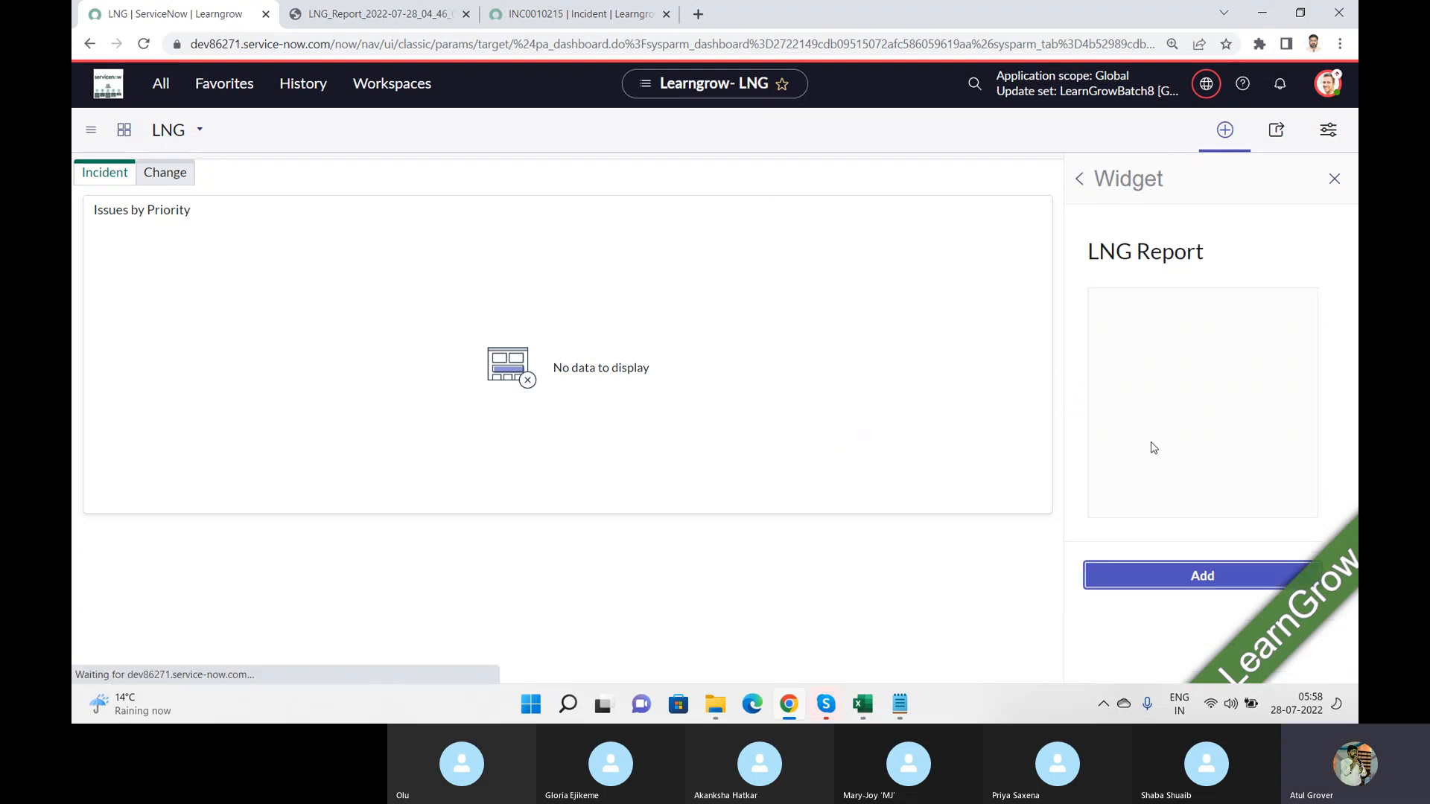
{"action": "left_click", "coordinate": [1159, 586]}
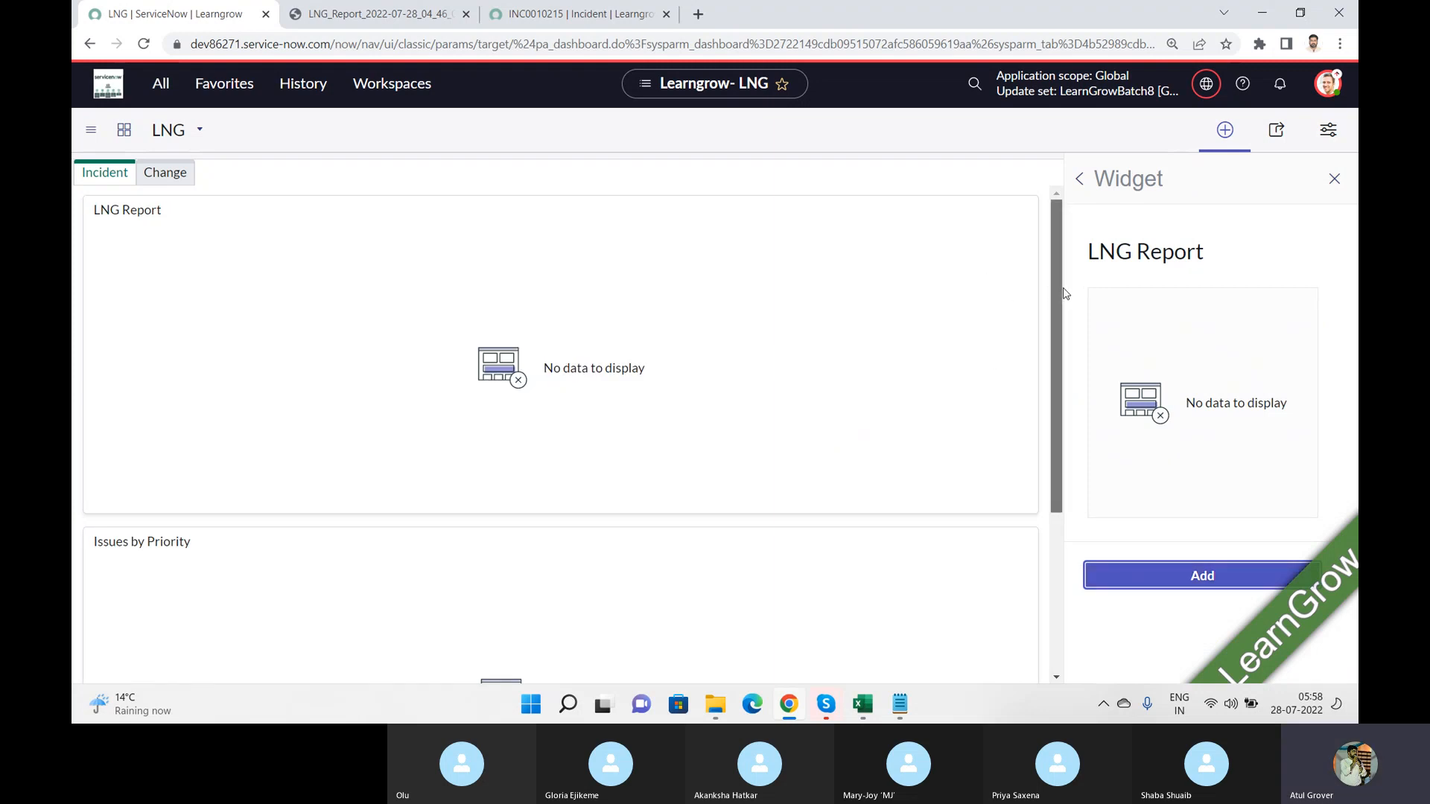
Step: Remove the LNG Report and Issues by Priority widgets from the Incident tab and return to the list of report widgets
{"action": "mouse_move", "coordinate": [1058, 292]}
{"action": "left_mouse_down"}
{"action": "mouse_move", "coordinate": [1053, 457]}
{"action": "mouse_move", "coordinate": [1058, 294]}
{"action": "left_mouse_up"}
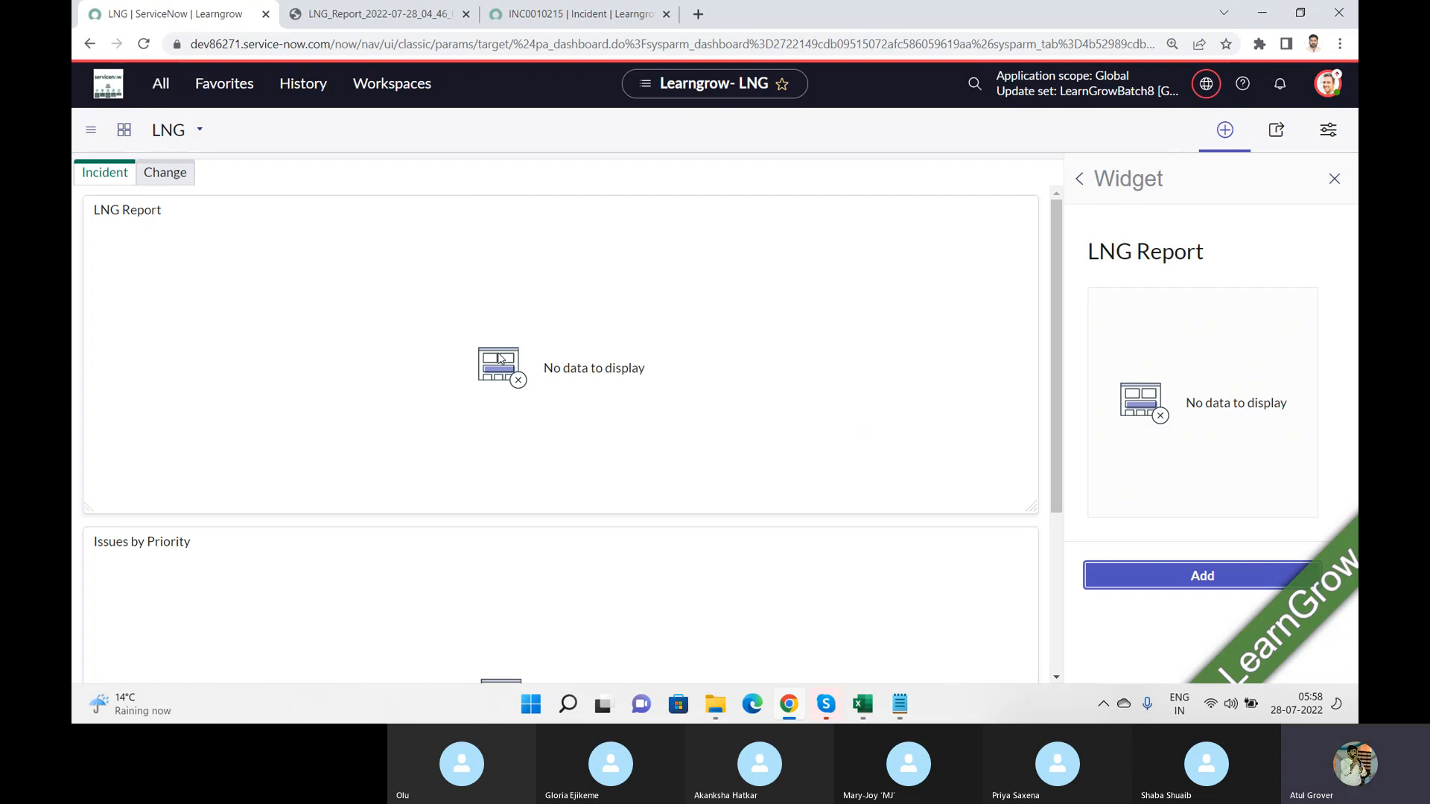
{"action": "left_click", "coordinate": [1019, 214]}
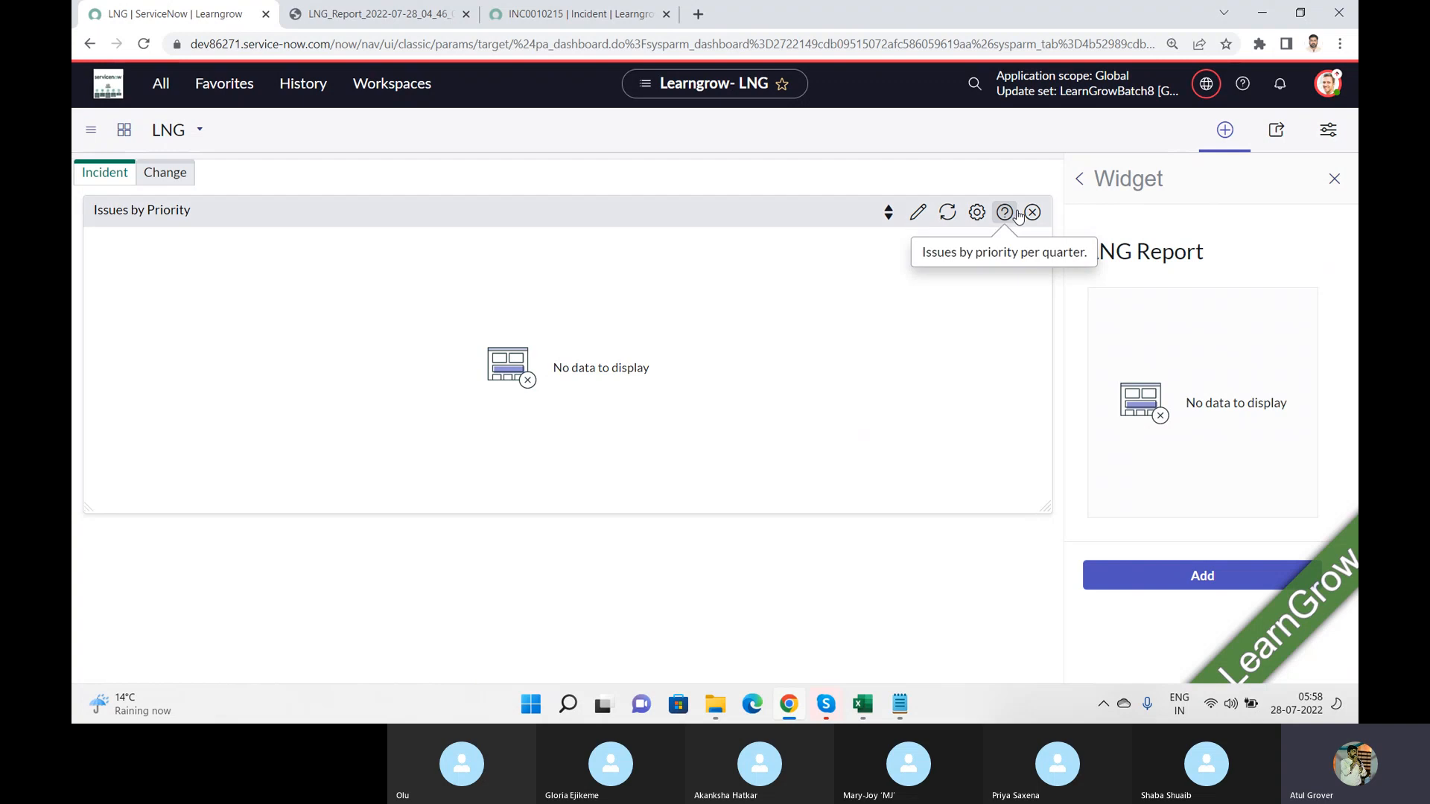
{"action": "left_click", "coordinate": [1032, 212]}
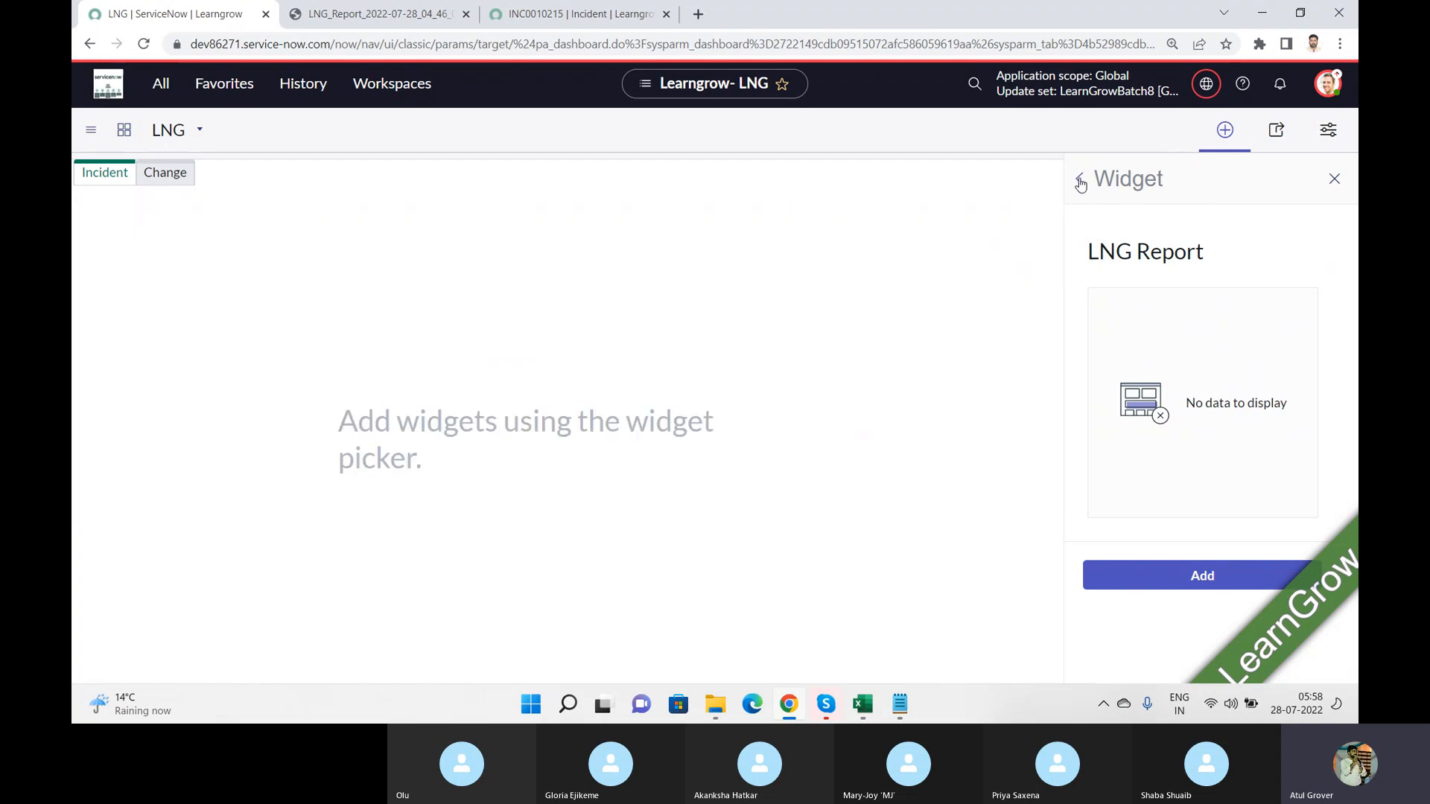
{"action": "left_click", "coordinate": [1079, 179]}
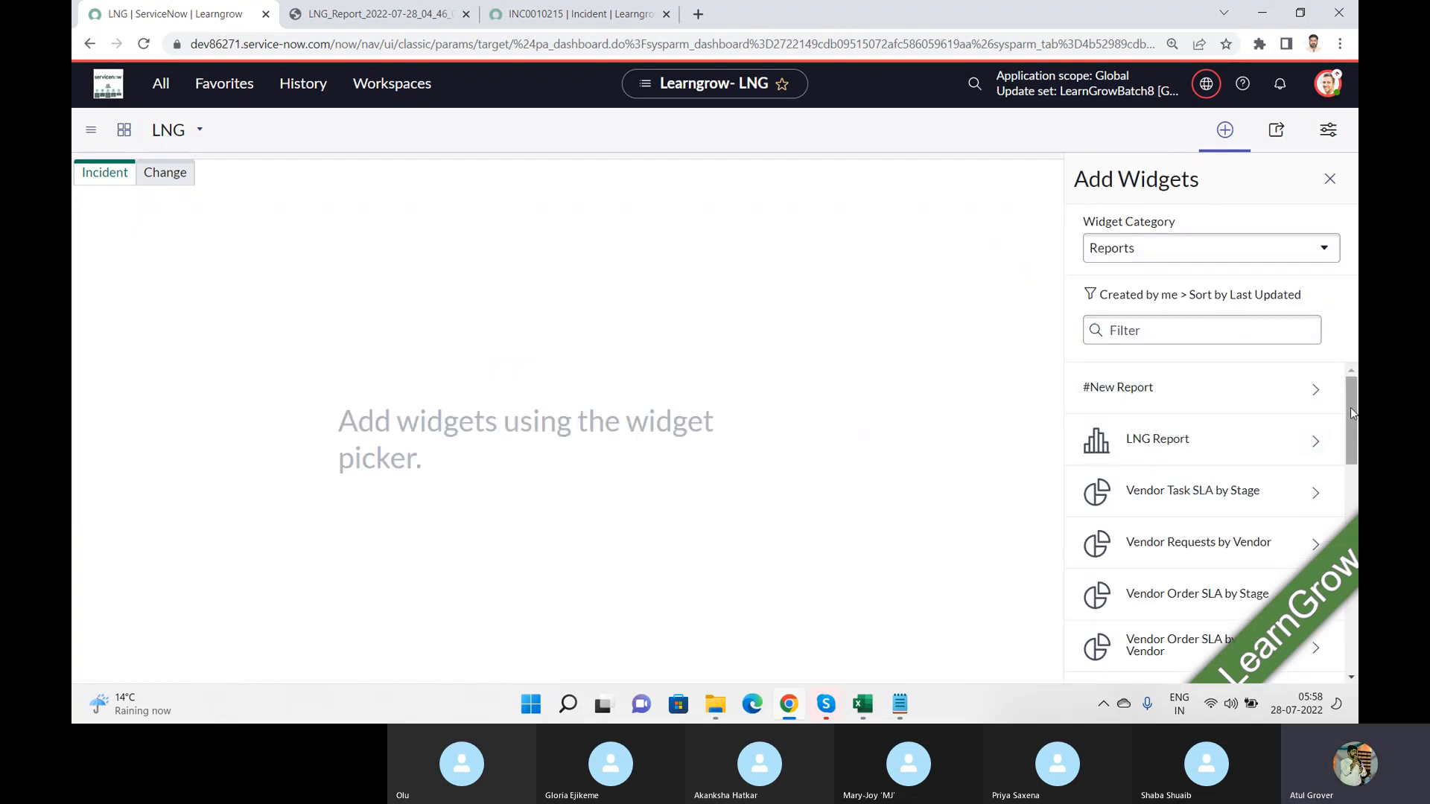
Step: Filter the report widgets by "incid" and add the Incidents per week widget to the Incident tab
{"action": "left_click_drag", "start_coordinate": [1356, 397], "coordinate": [1326, 596]}
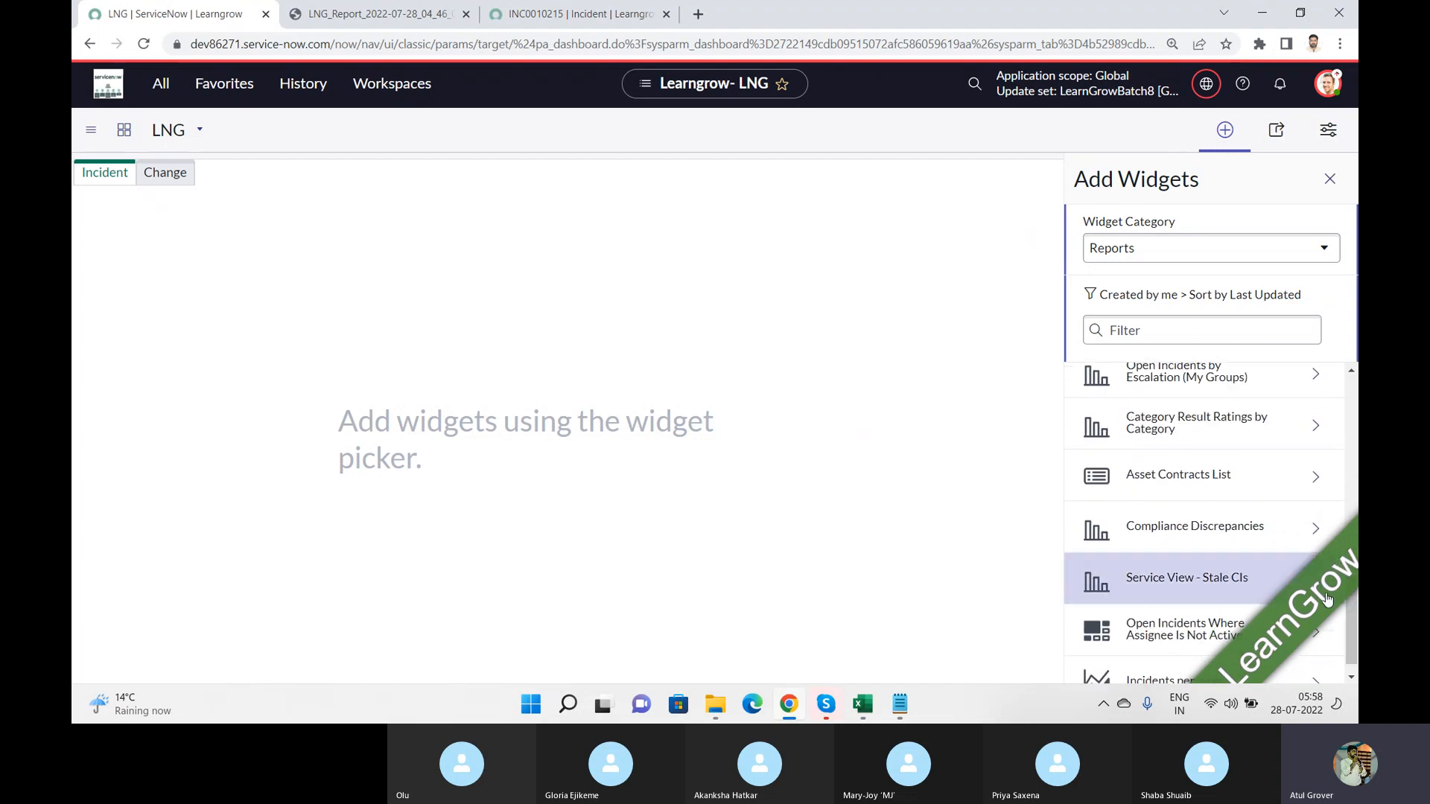
{"action": "left_click", "coordinate": [1180, 328]}
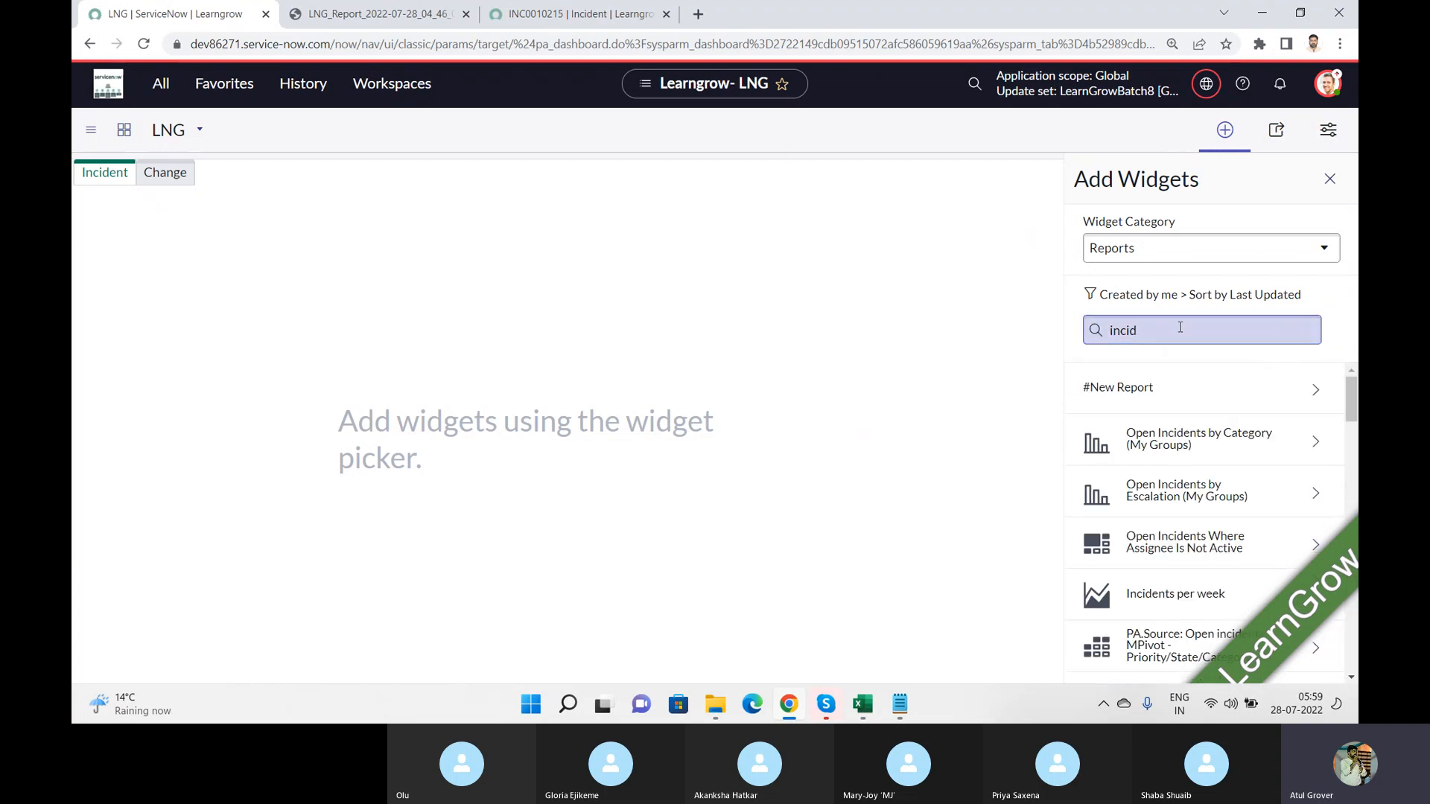
{"action": "left_click", "coordinate": [1180, 435]}
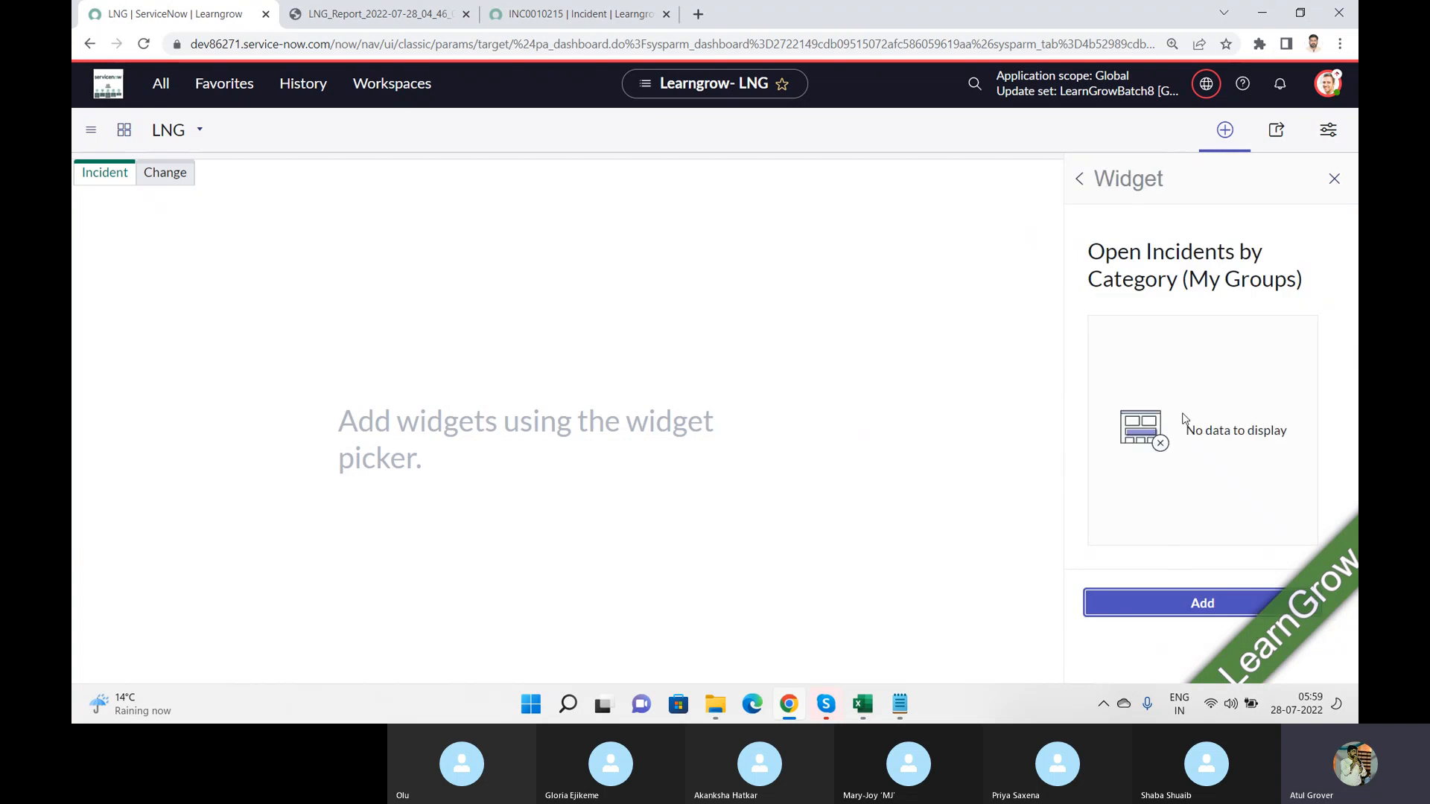
{"action": "left_click", "coordinate": [1073, 179]}
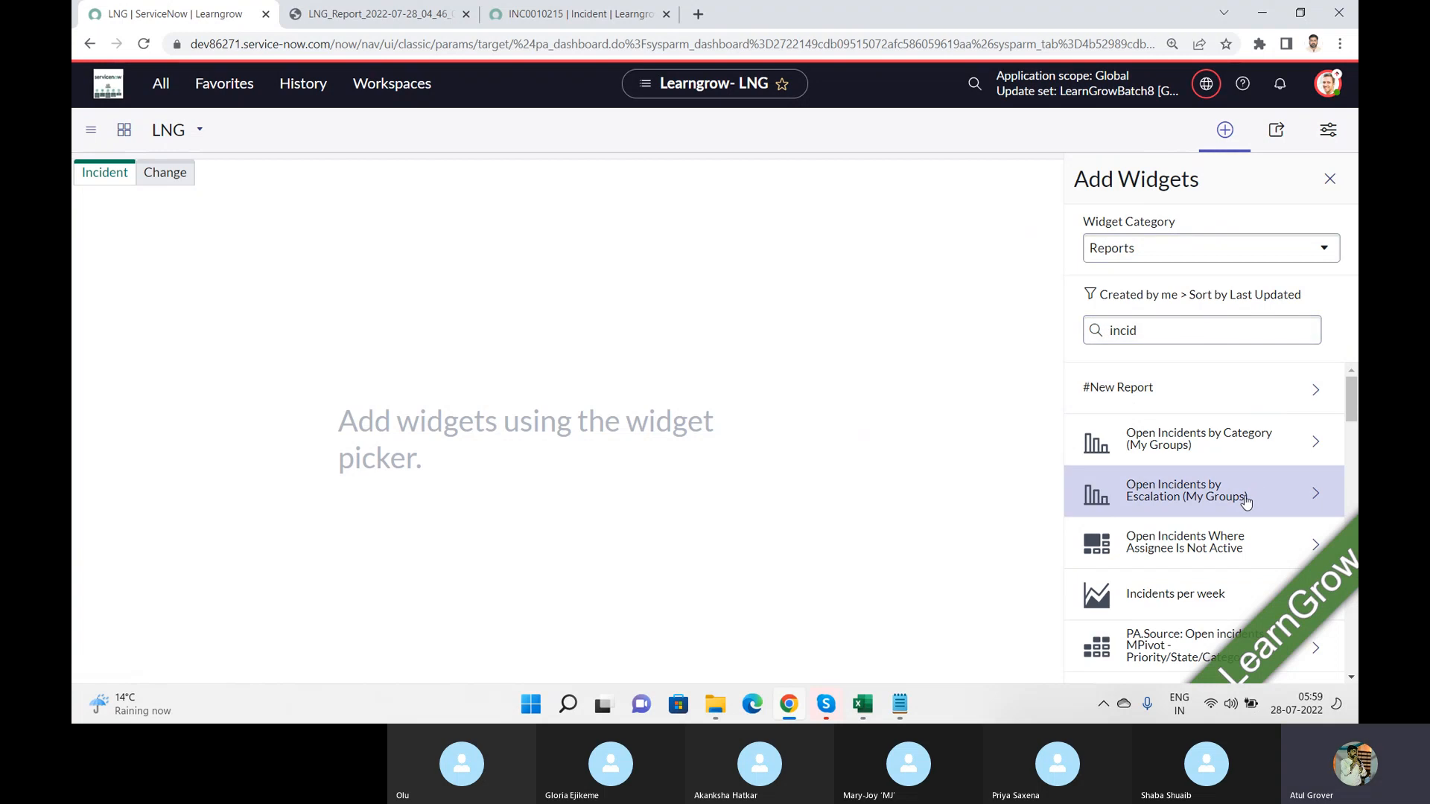
{"action": "left_click", "coordinate": [1175, 593]}
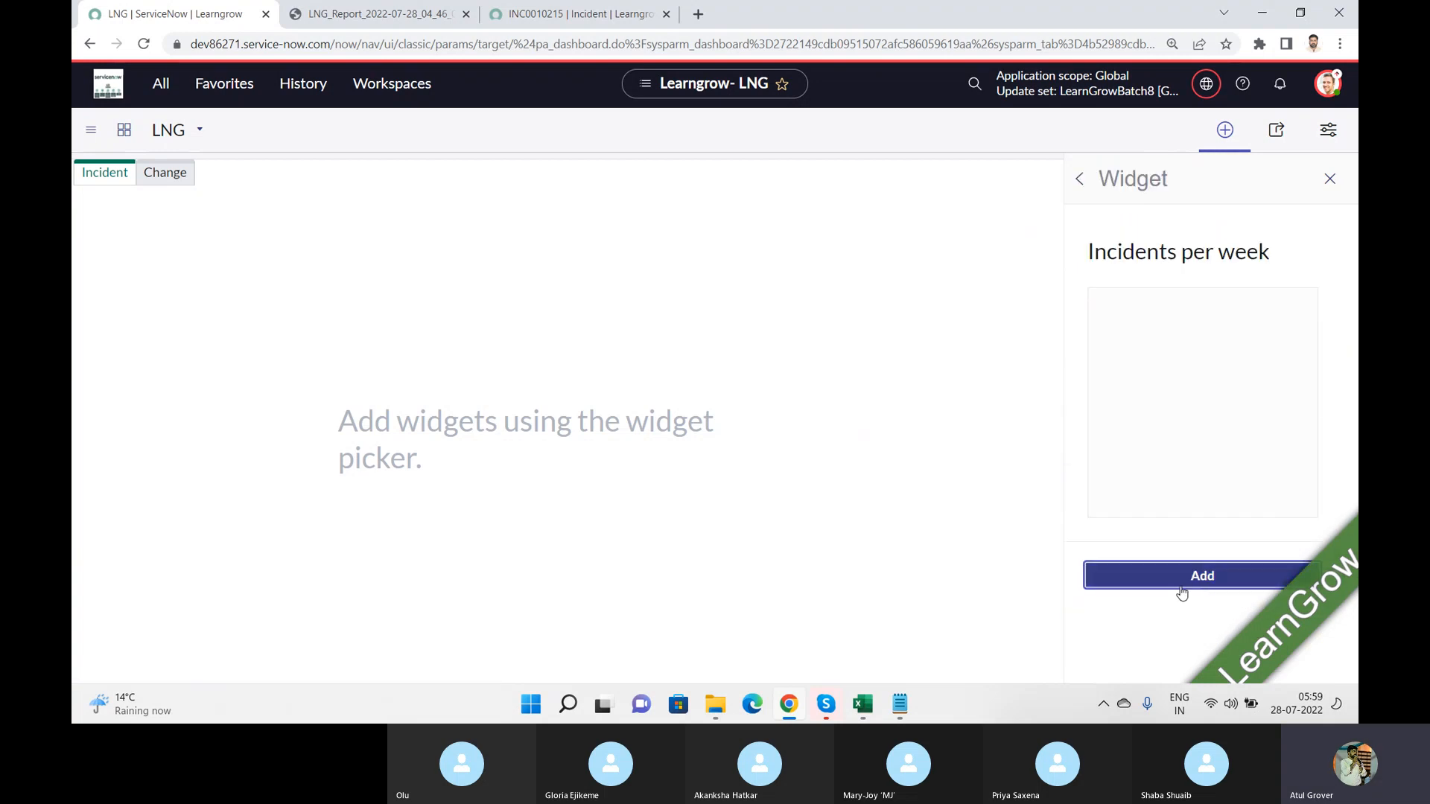
{"action": "left_click", "coordinate": [1202, 580]}
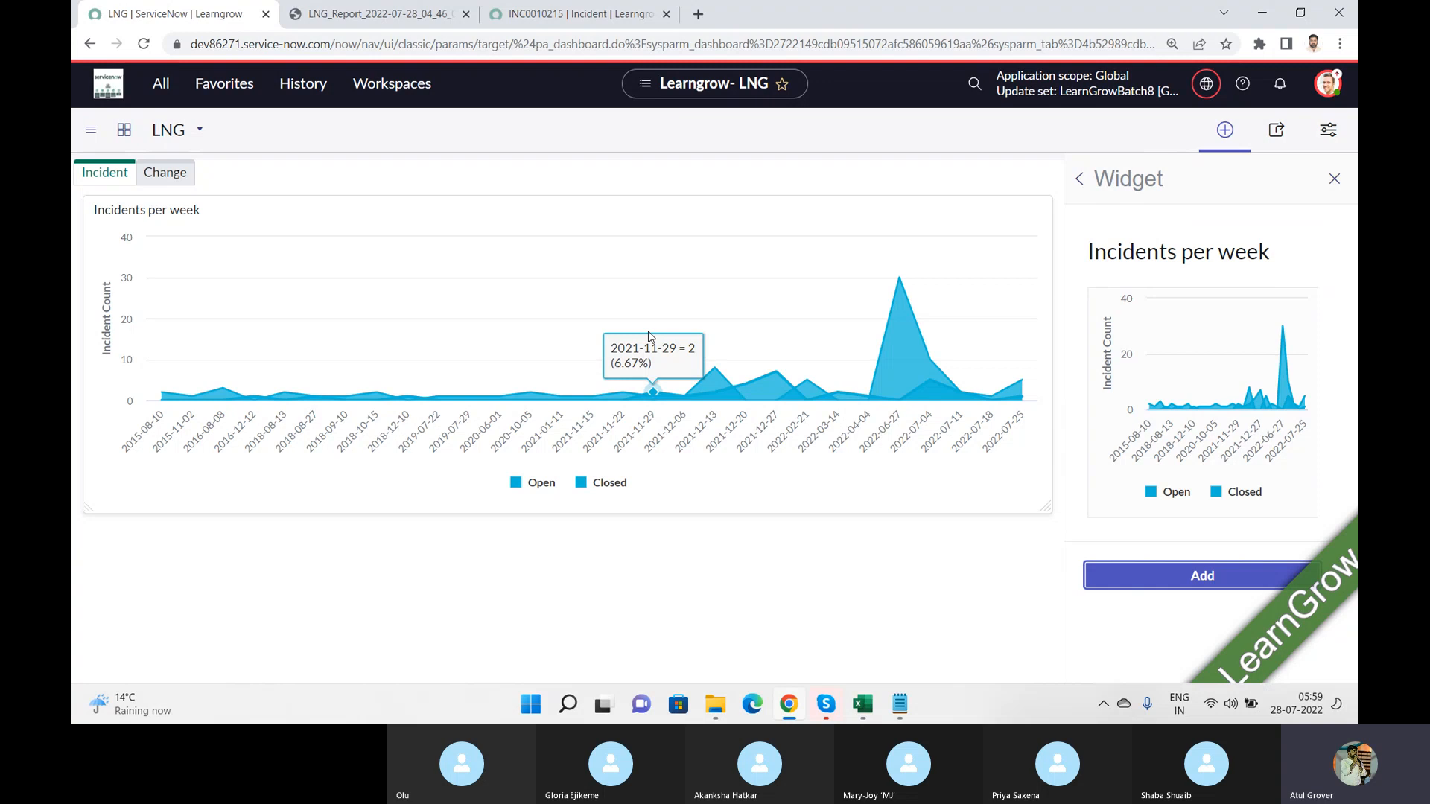
Step: Add the All Incidents by State report widget to the Incident tab and close the widget picker
{"action": "left_click", "coordinate": [1079, 179]}
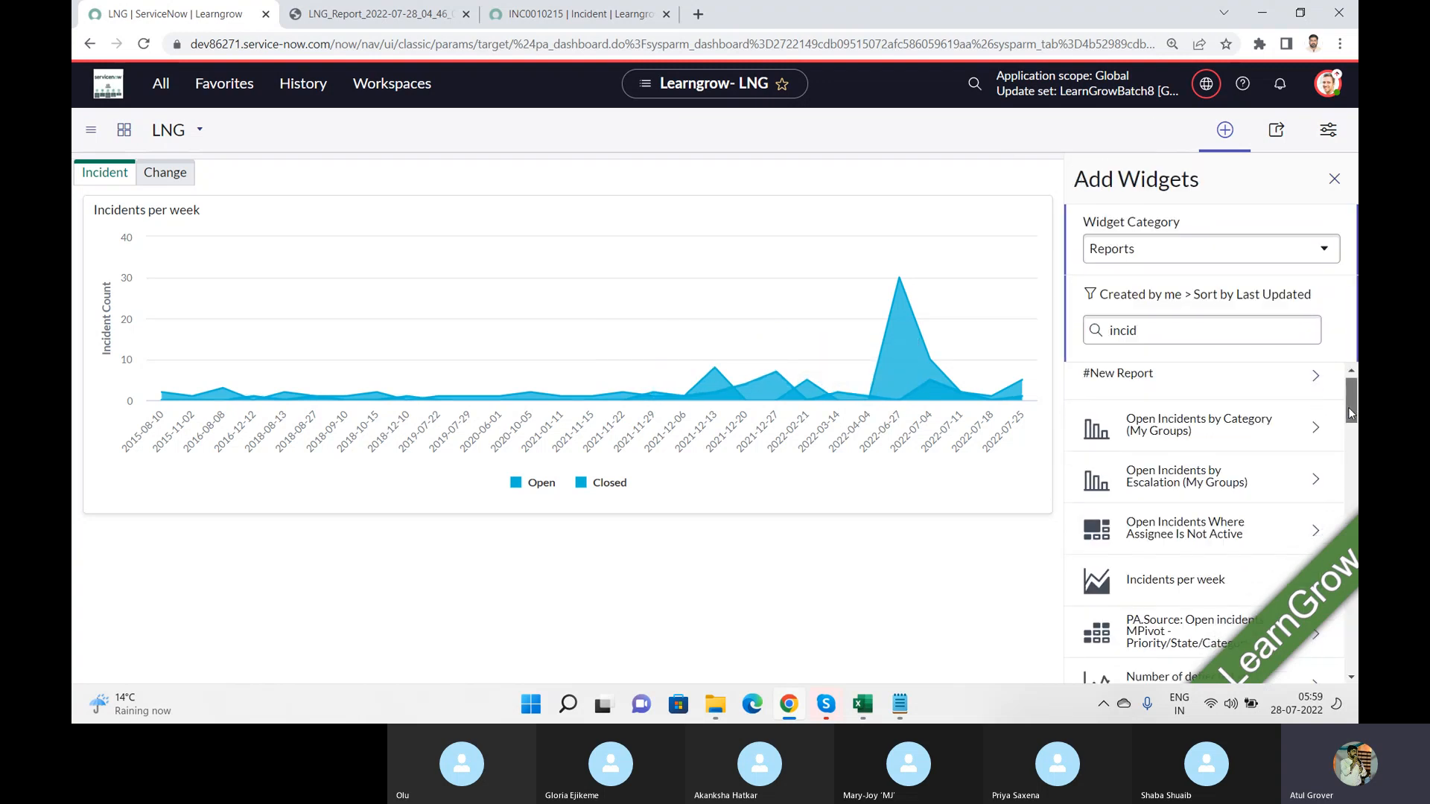
{"action": "left_click_drag", "start_coordinate": [1348, 408], "coordinate": [1356, 458]}
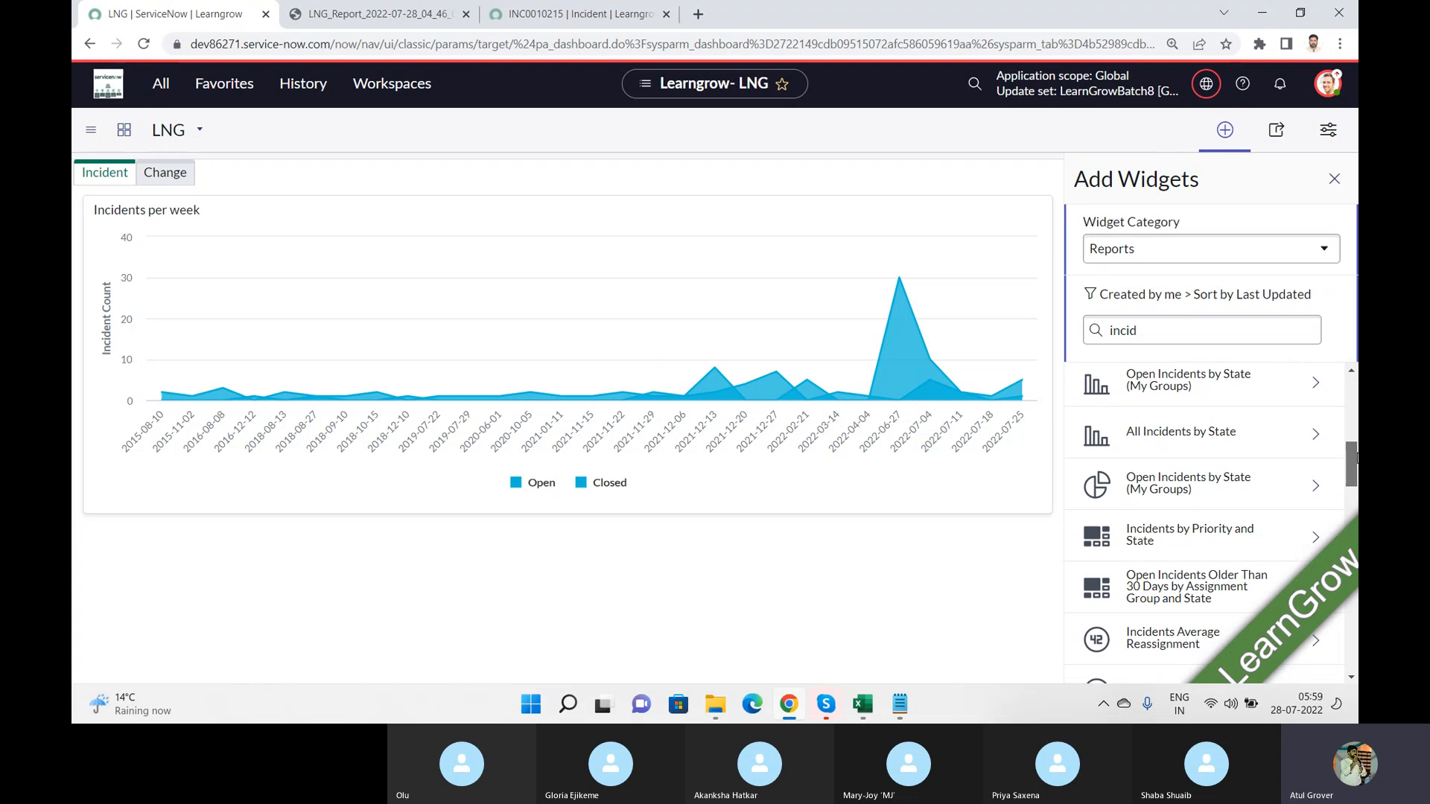
{"action": "left_click", "coordinate": [1211, 439]}
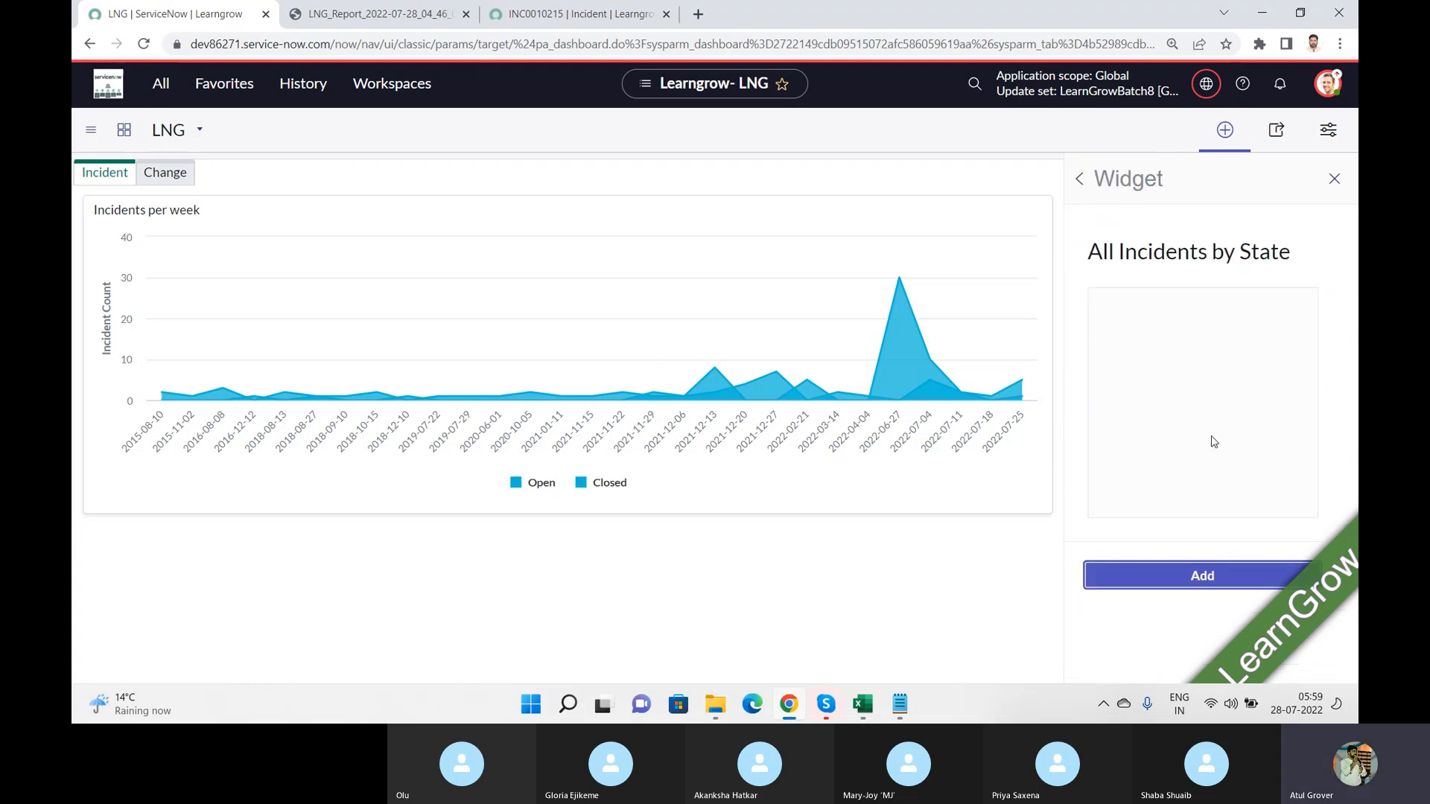
{"action": "left_click", "coordinate": [1197, 588]}
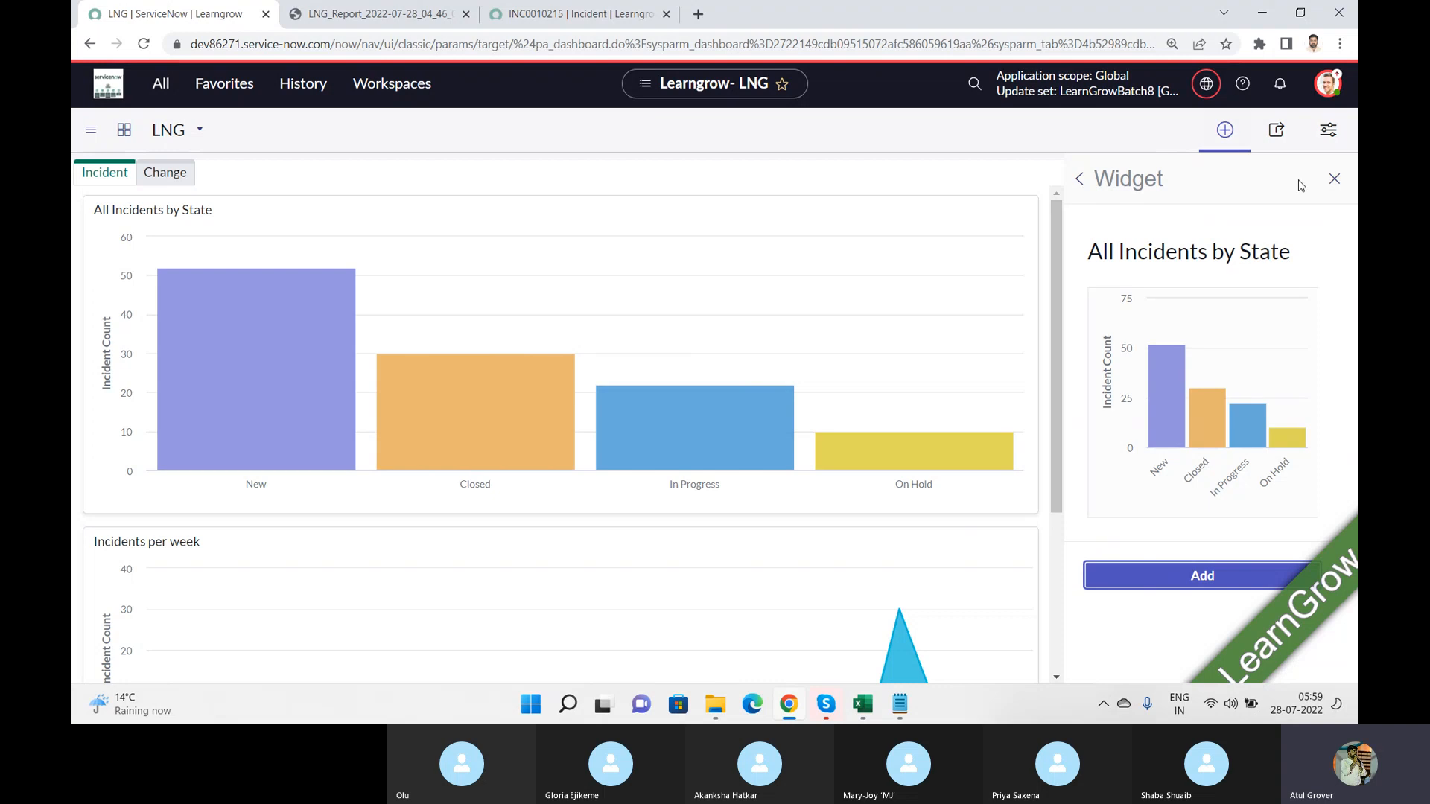
{"action": "left_click", "coordinate": [1334, 176]}
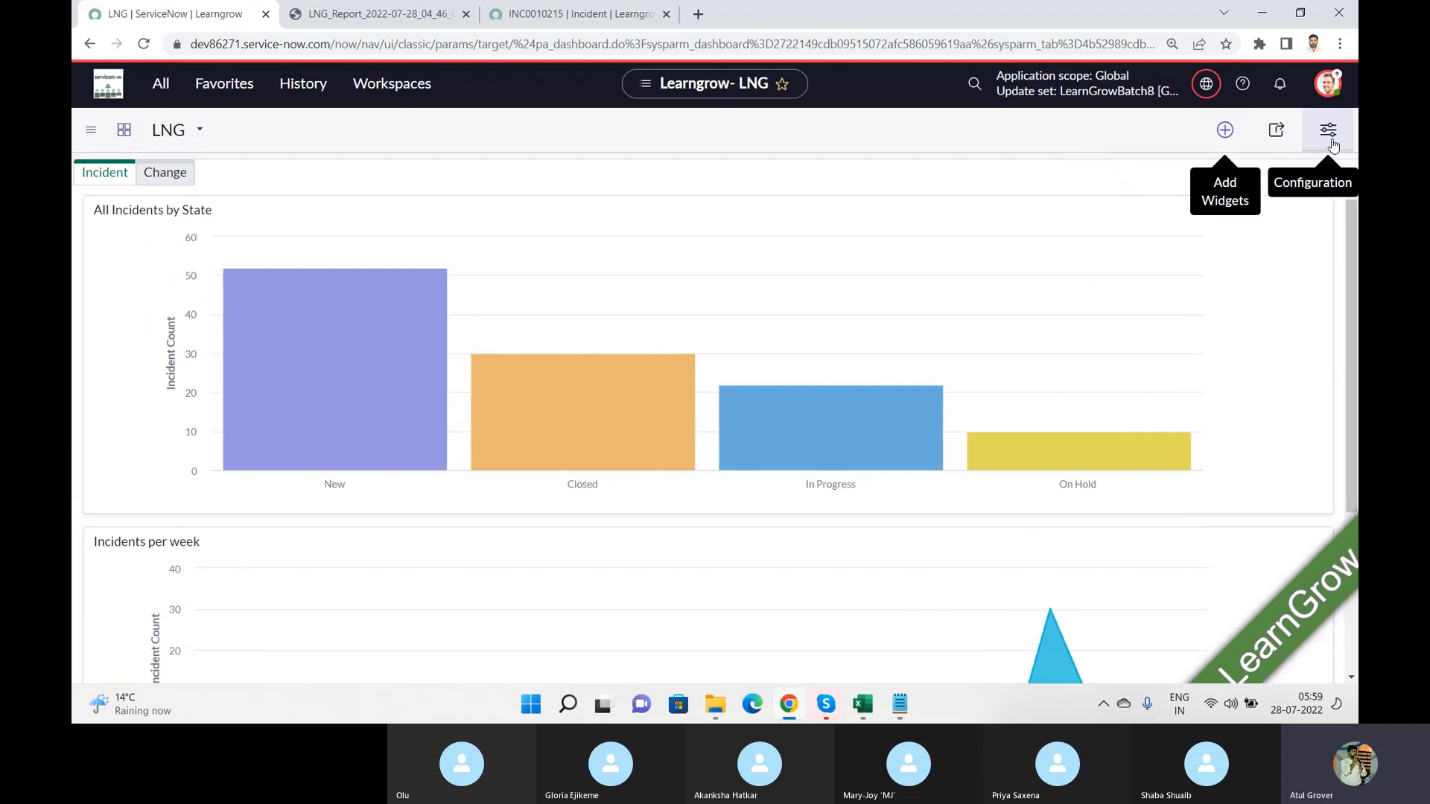
Step: Try several quick layouts on the Incident tab and apply the one with a wide first column and a narrow second column
{"action": "left_click", "coordinate": [1331, 142]}
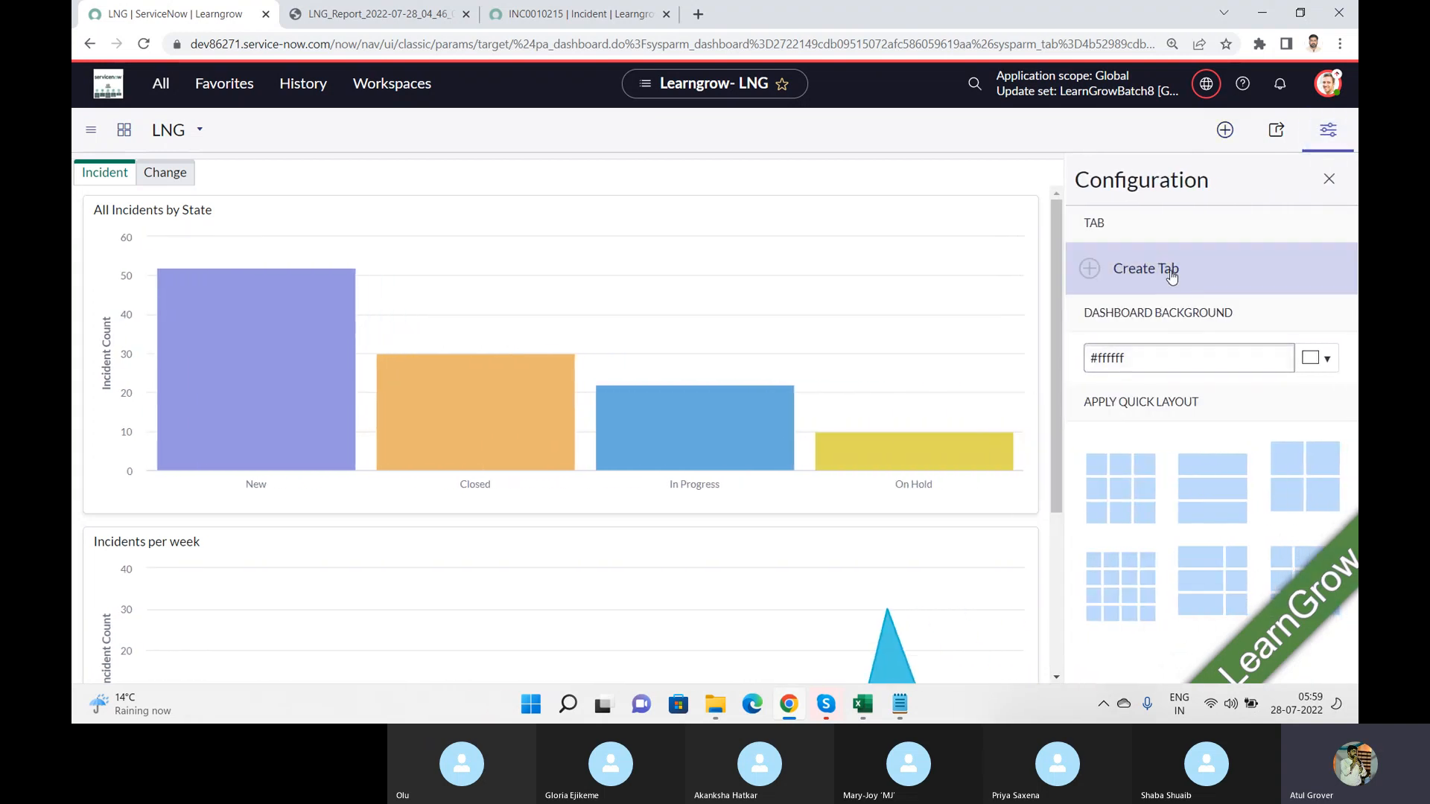
{"action": "left_click", "coordinate": [1129, 483]}
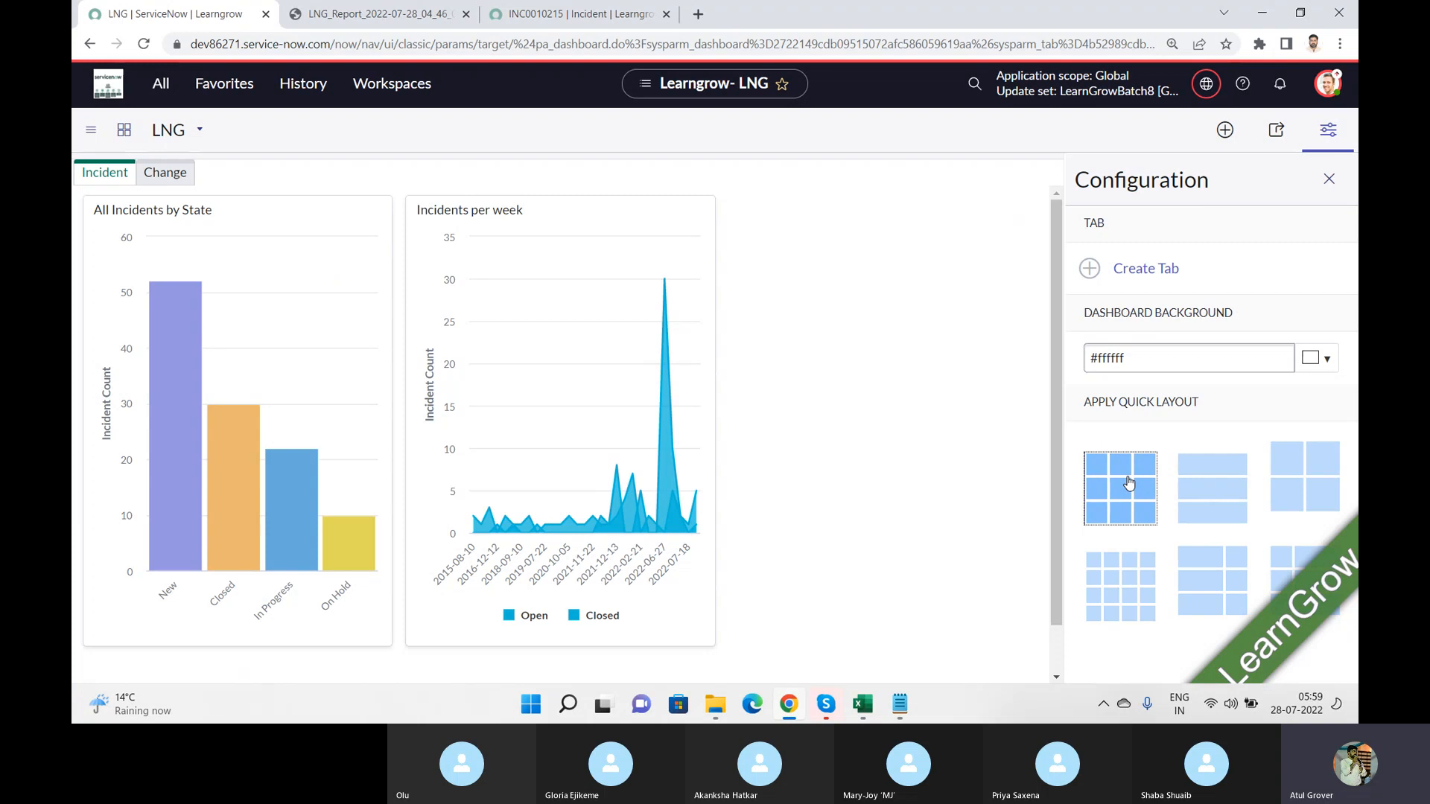
{"action": "left_click", "coordinate": [1121, 586]}
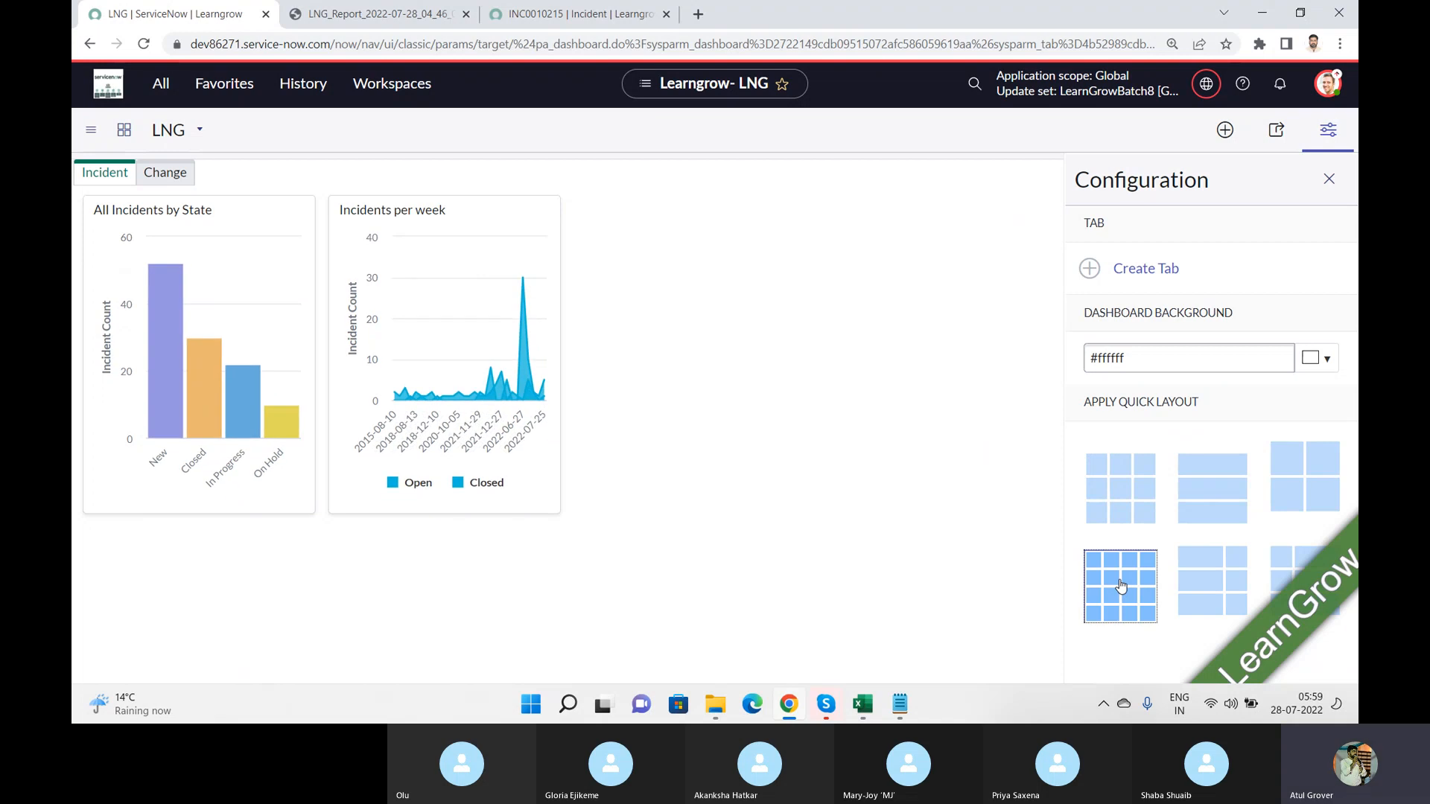
{"action": "left_click", "coordinate": [1327, 477]}
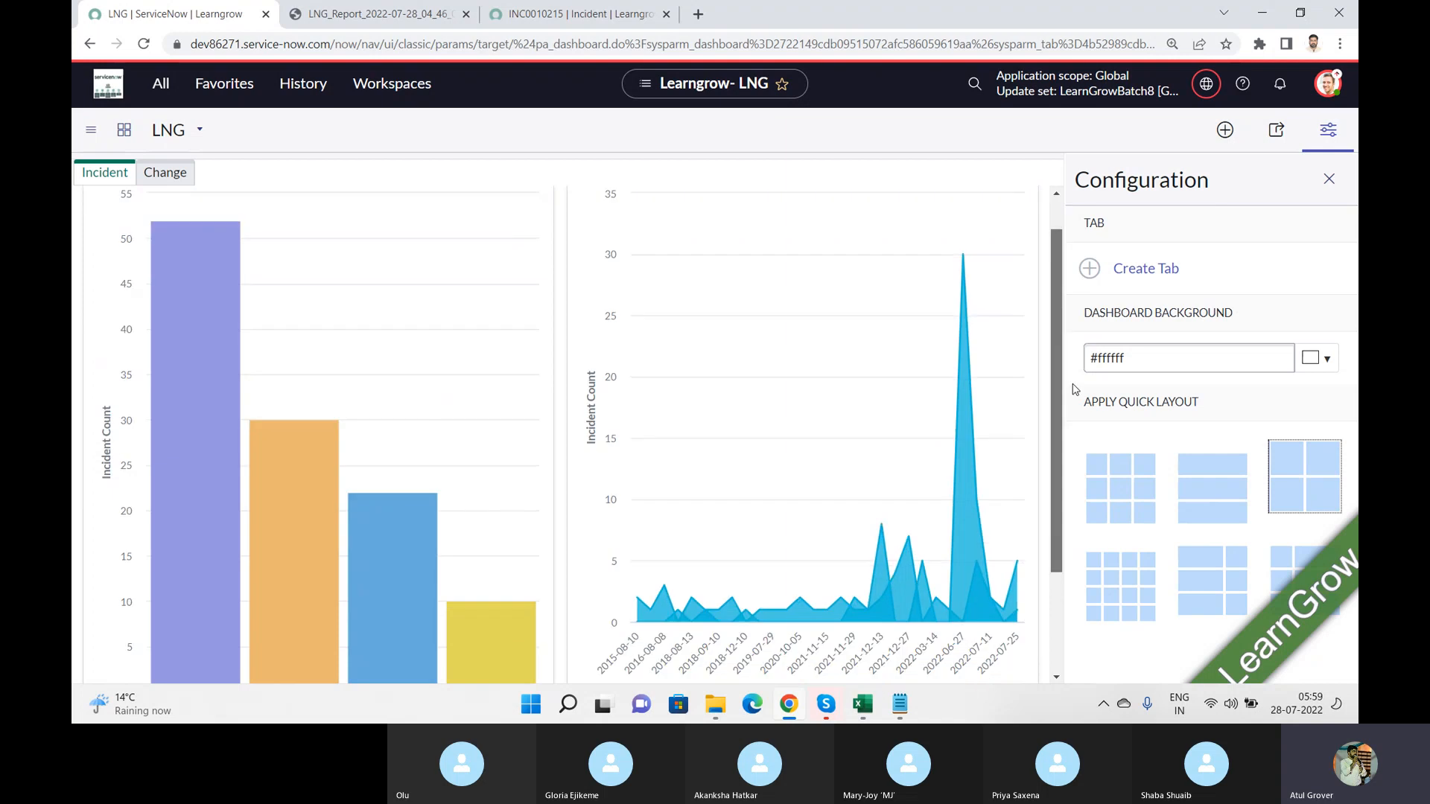
{"action": "scroll", "coordinate": [1075, 389], "scroll_direction": "down", "scroll_amount": 2}
{"action": "left_click", "coordinate": [1277, 568]}
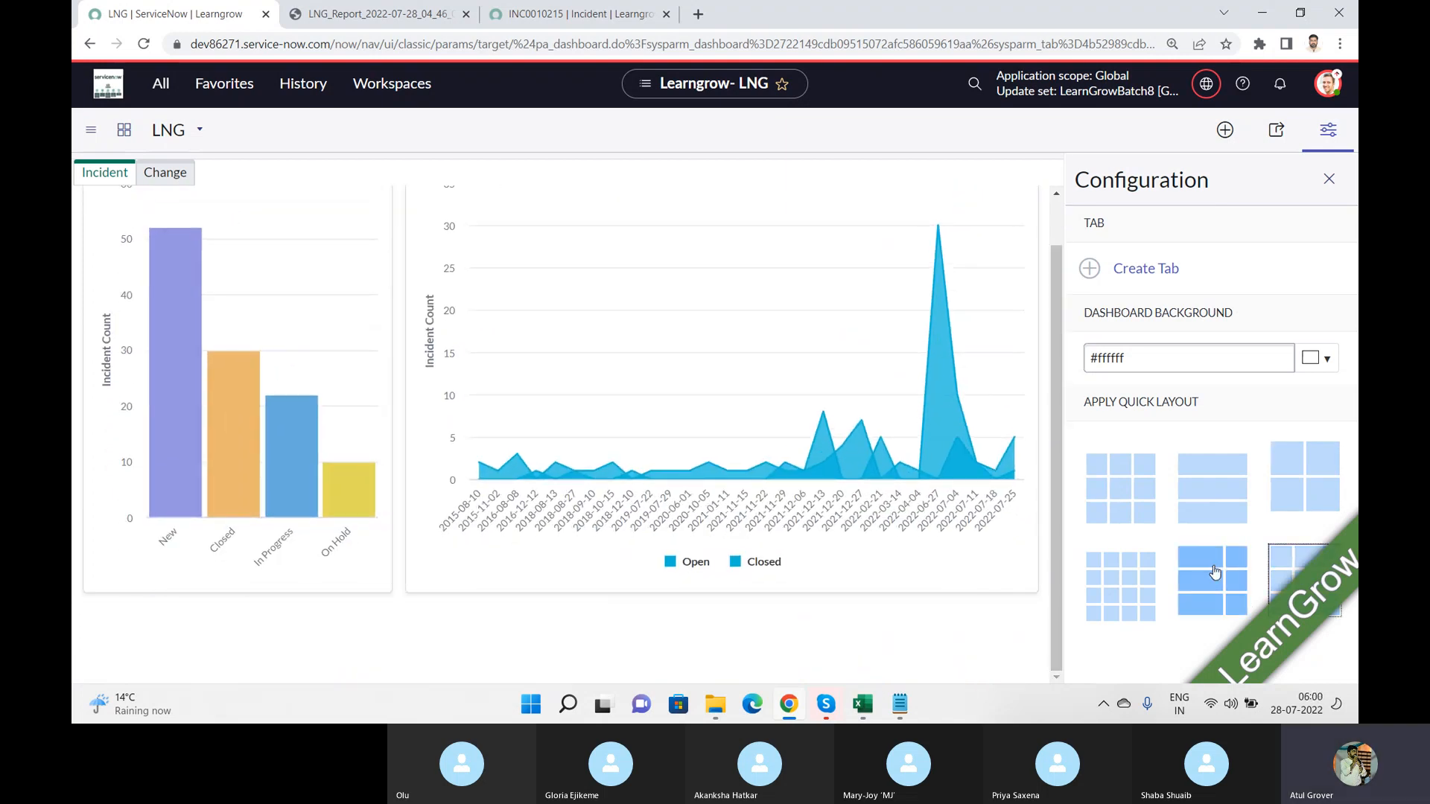
{"action": "left_click", "coordinate": [1215, 572]}
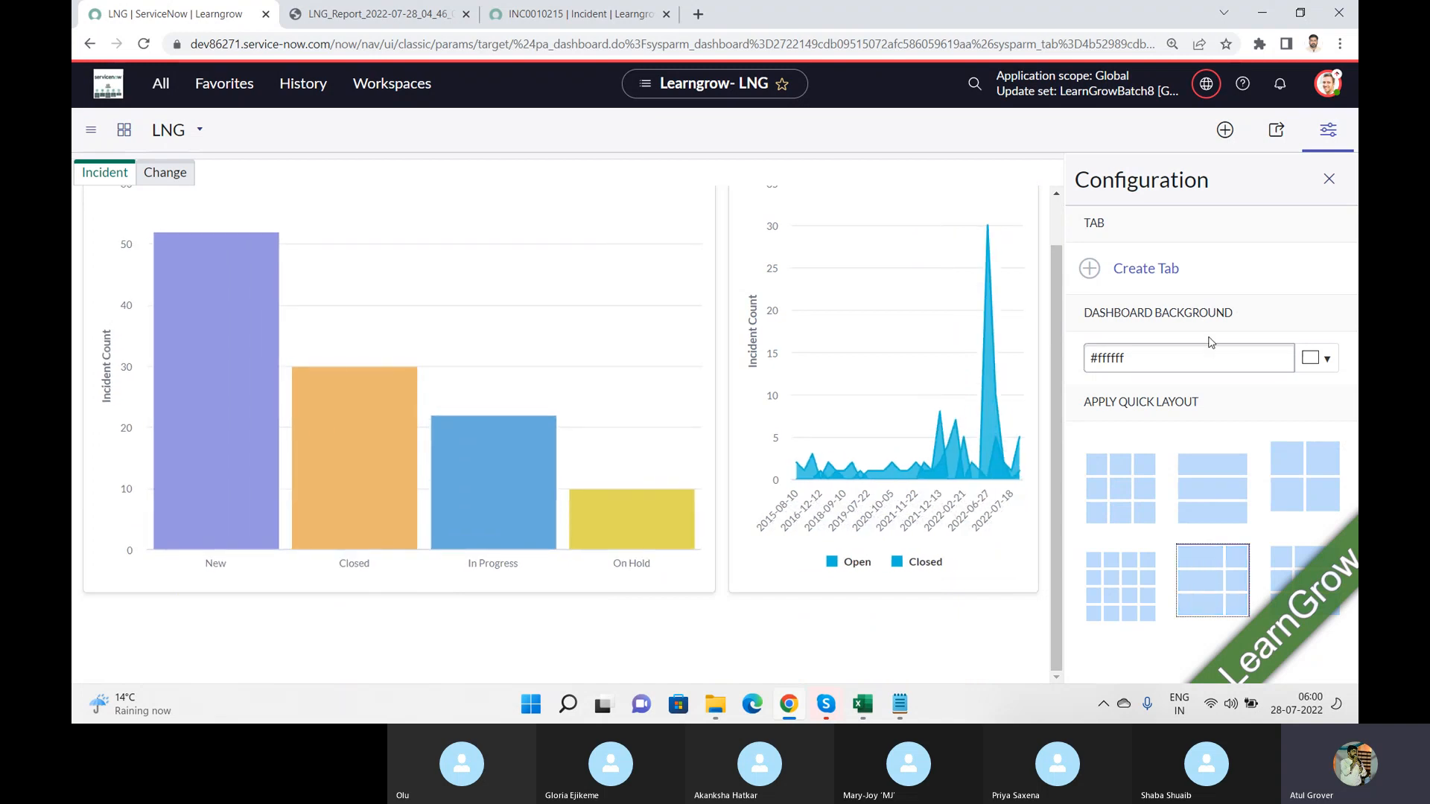
Step: Try to replace the dashboard background's hex code with a typed colour name
{"action": "left_click", "coordinate": [1174, 377]}
{"action": "left_click_drag", "start_coordinate": [1175, 359], "coordinate": [862, 375]}
{"action": "type", "text": "#ffffff"}
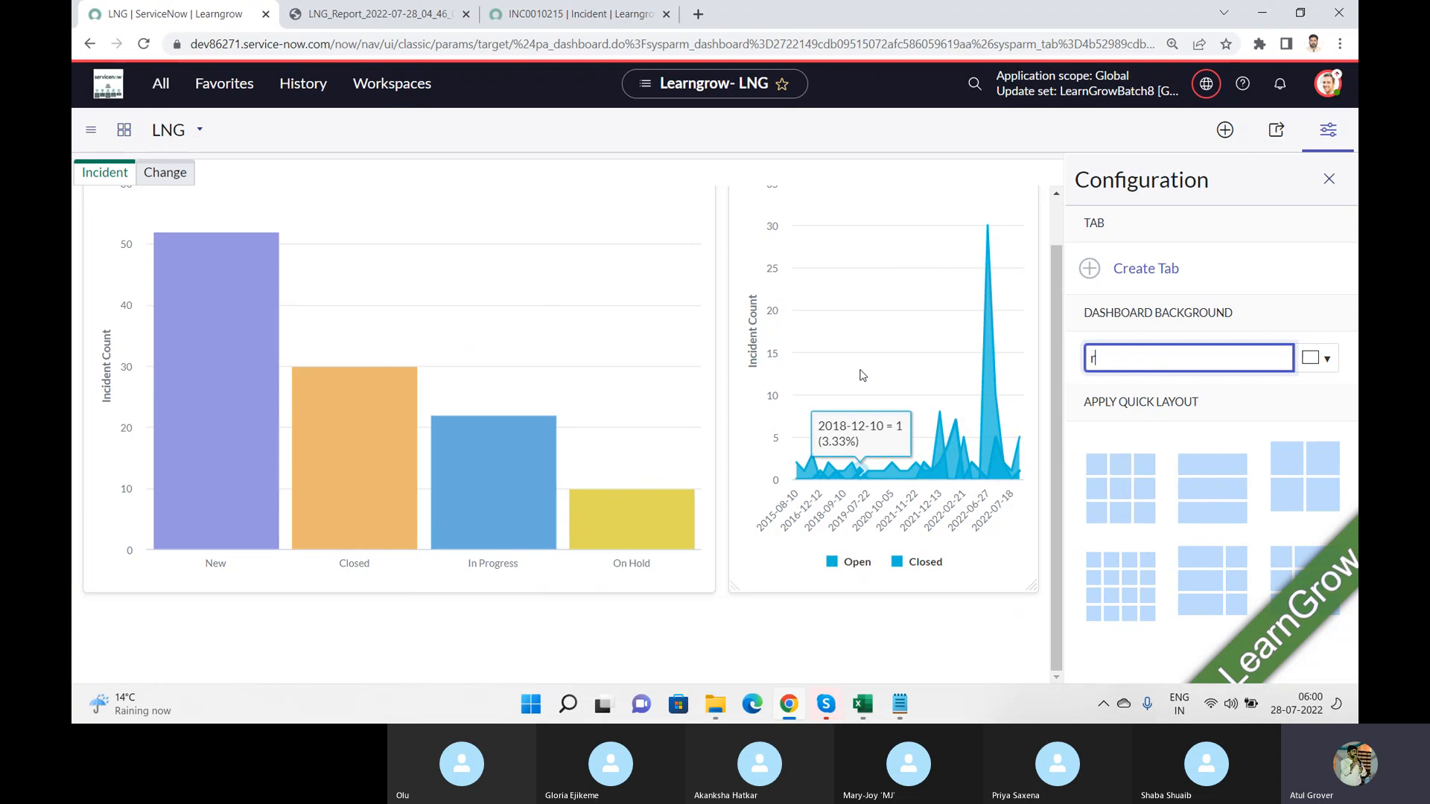
{"action": "key", "text": "Tab"}
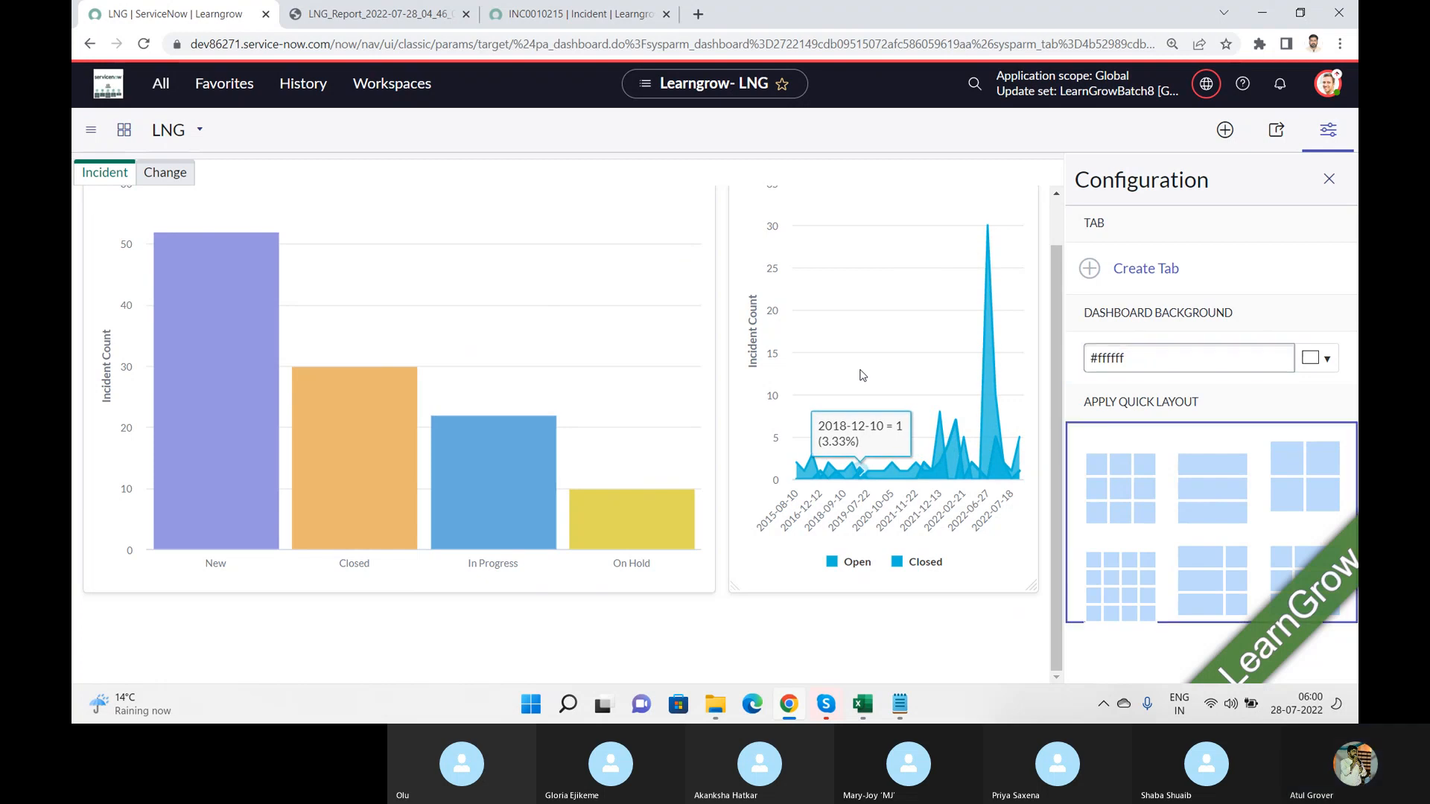
Step: Try to choose a blue dashboard background by changing the hue in the colour picker
{"action": "left_click", "coordinate": [1326, 359]}
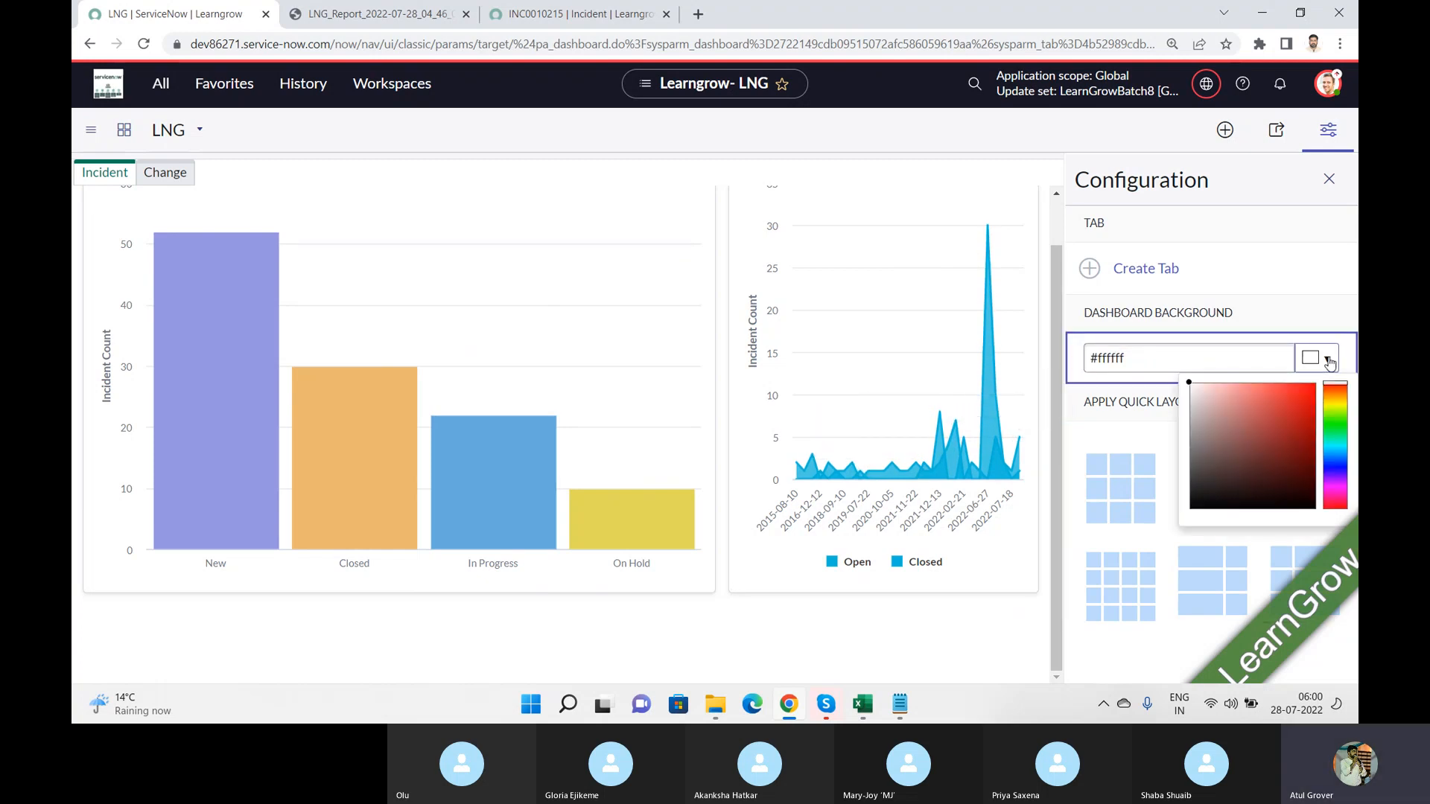
{"action": "left_click", "coordinate": [1338, 395]}
{"action": "left_click", "coordinate": [1338, 386]}
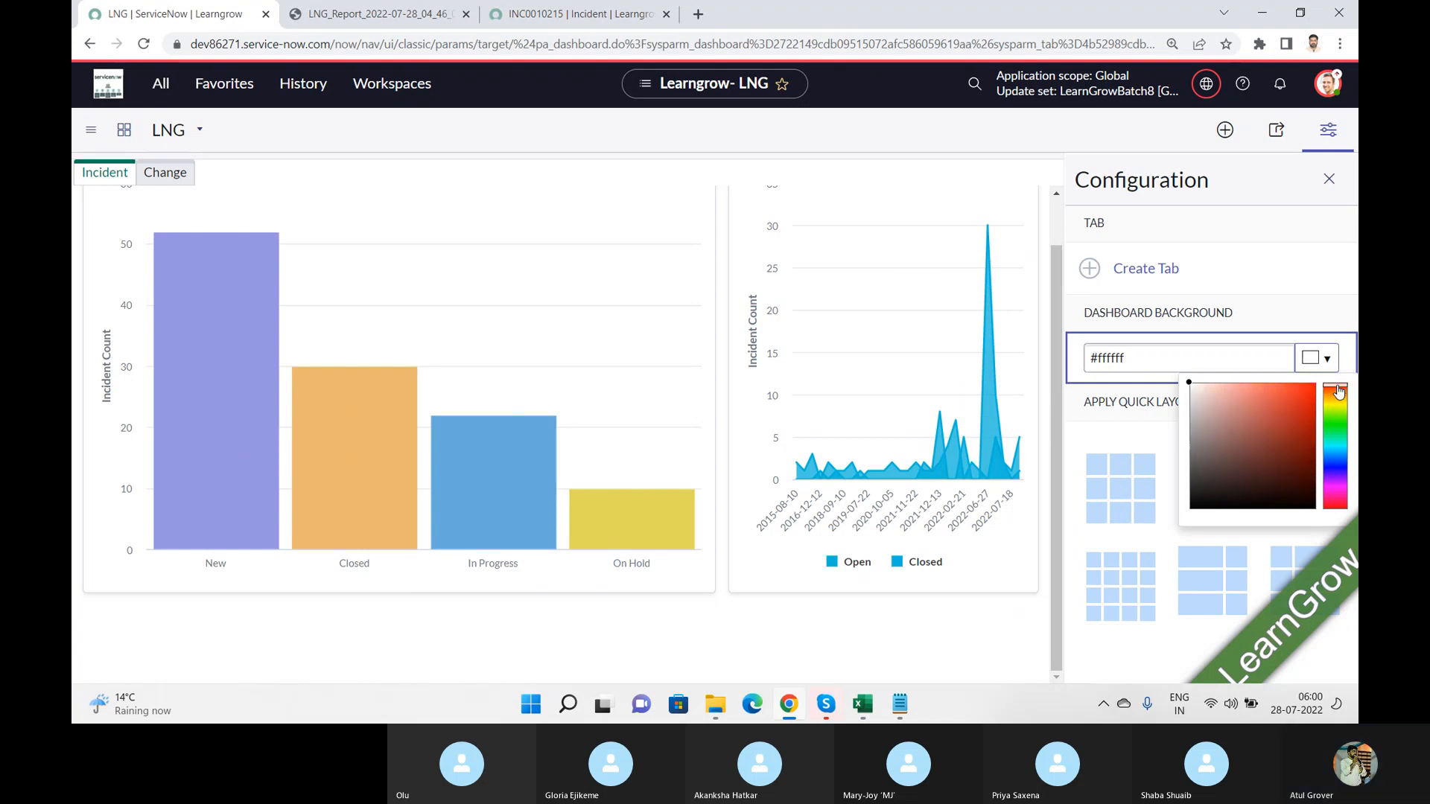
{"action": "left_click", "coordinate": [1333, 472]}
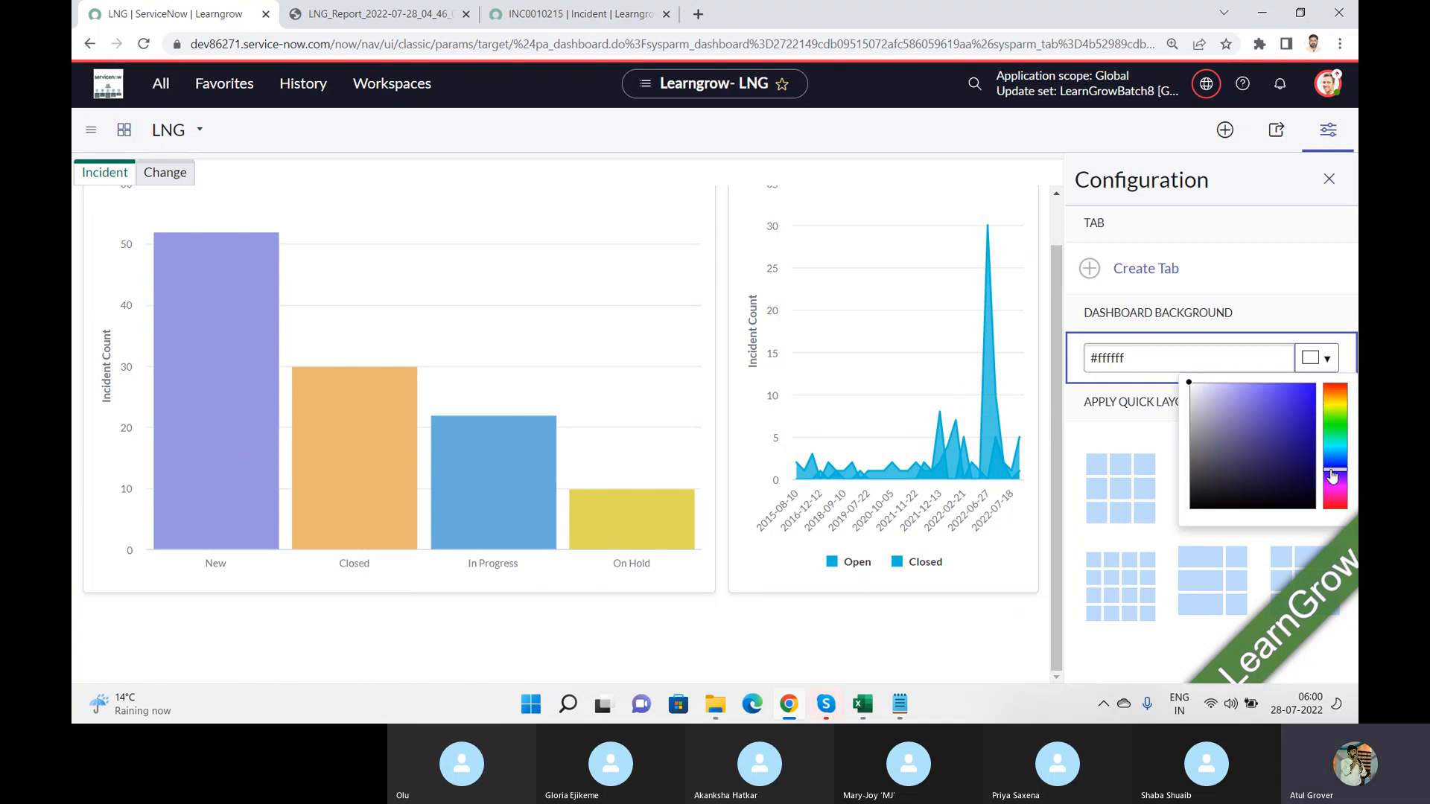
{"action": "left_click", "coordinate": [1291, 224]}
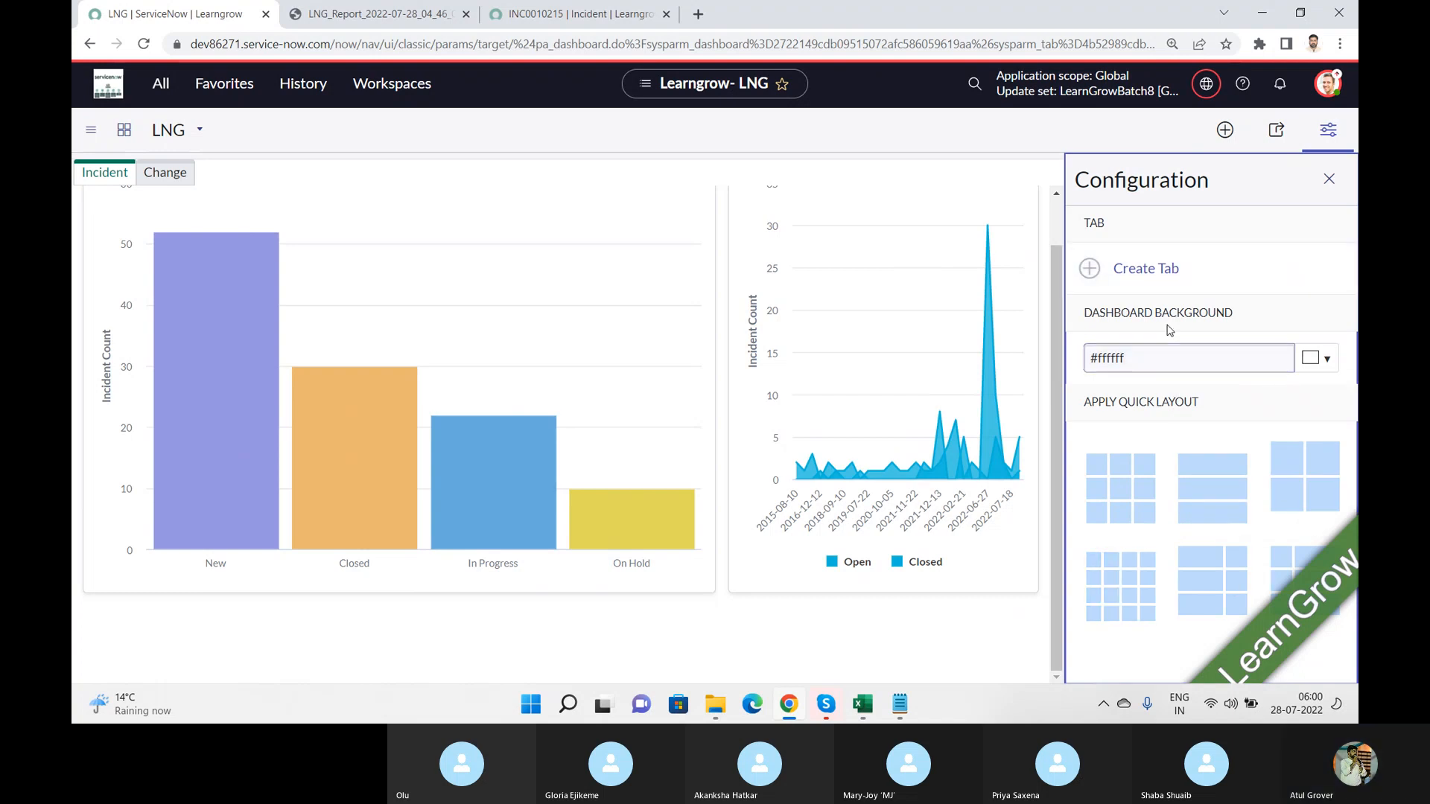
{"action": "left_click", "coordinate": [1325, 358]}
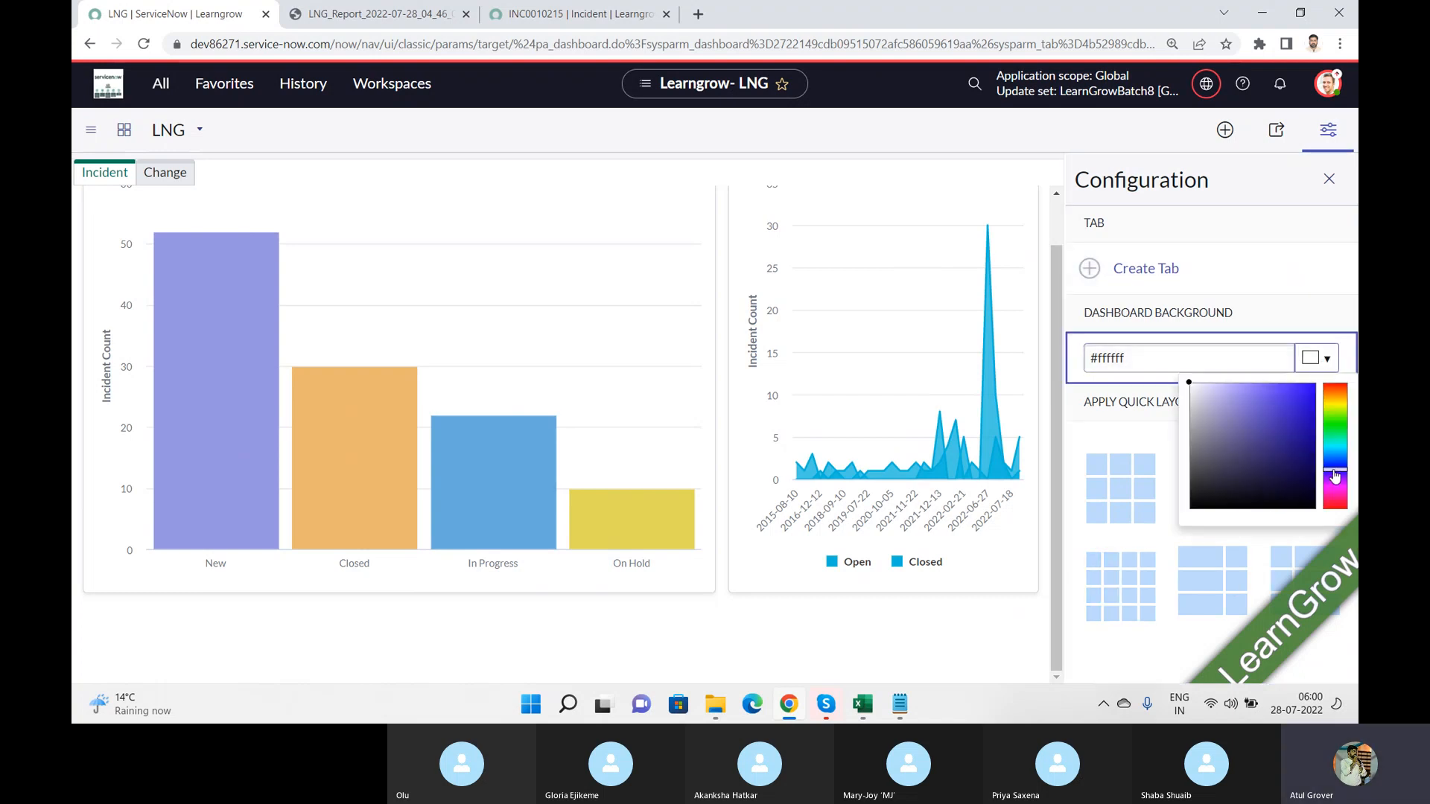
{"action": "left_click", "coordinate": [1336, 464]}
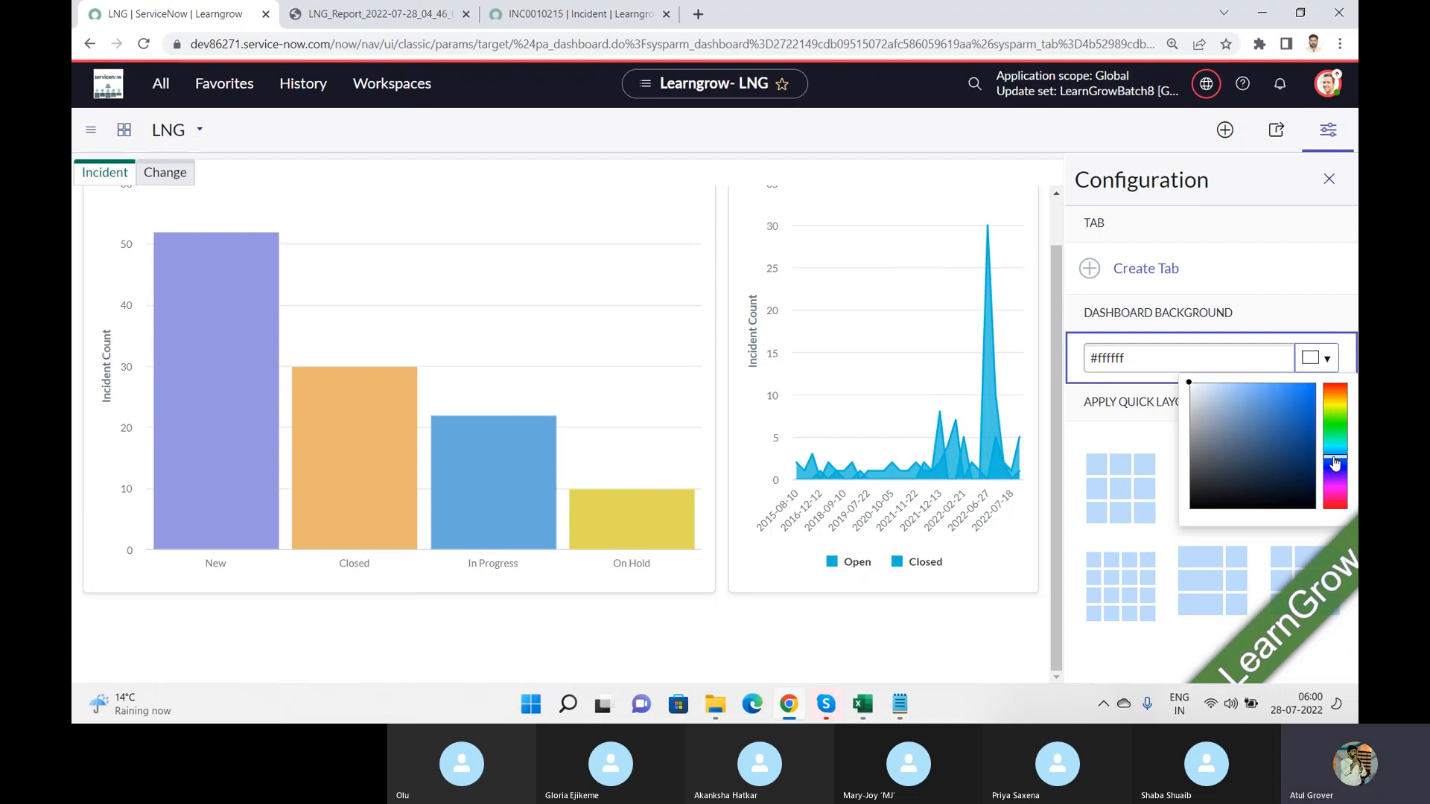
Step: Set the dashboard background colour to #ff675f, then close the configuration and dismiss the notification
{"action": "left_click", "coordinate": [1174, 360]}
{"action": "key", "text": "BackSpace"}
{"action": "key", "text": "BackSpace"}
{"action": "key", "text": "BackSpace"}
{"action": "key", "text": "BackSpace"}
{"action": "key", "text": "BackSpace"}
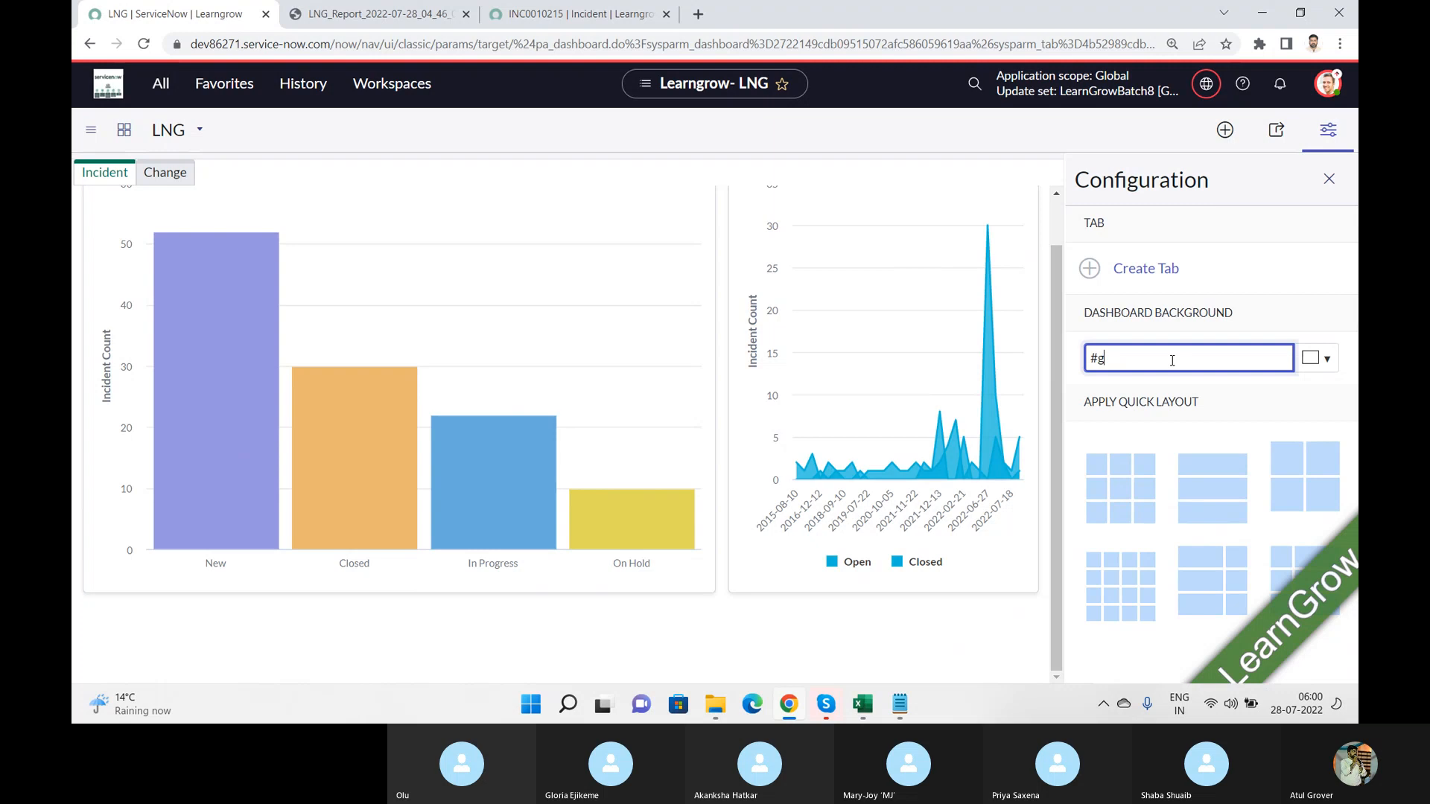
{"action": "key", "text": "BackSpace"}
{"action": "type", "text": "ff675f"}
{"action": "key", "text": "Tab"}
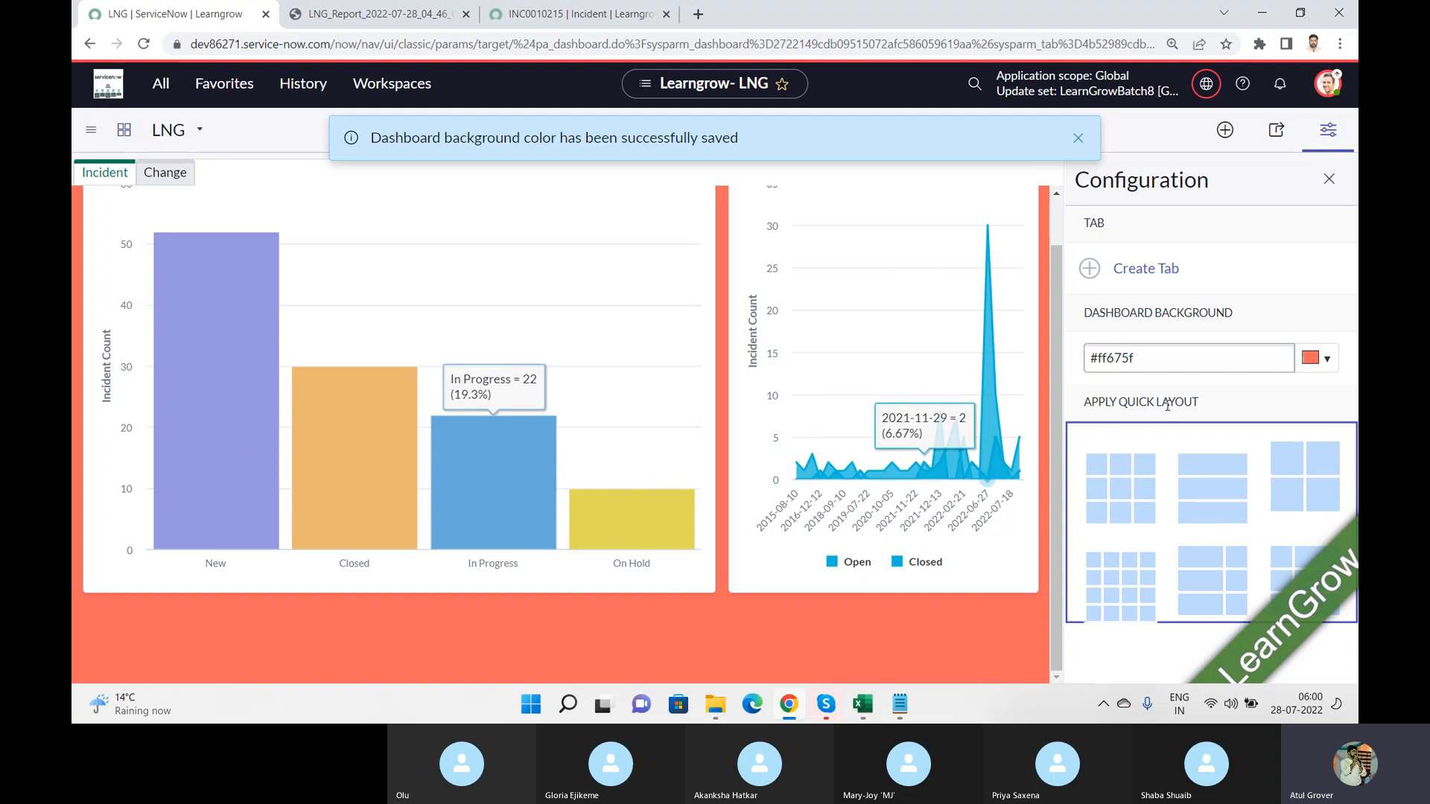
{"action": "left_click", "coordinate": [1325, 180]}
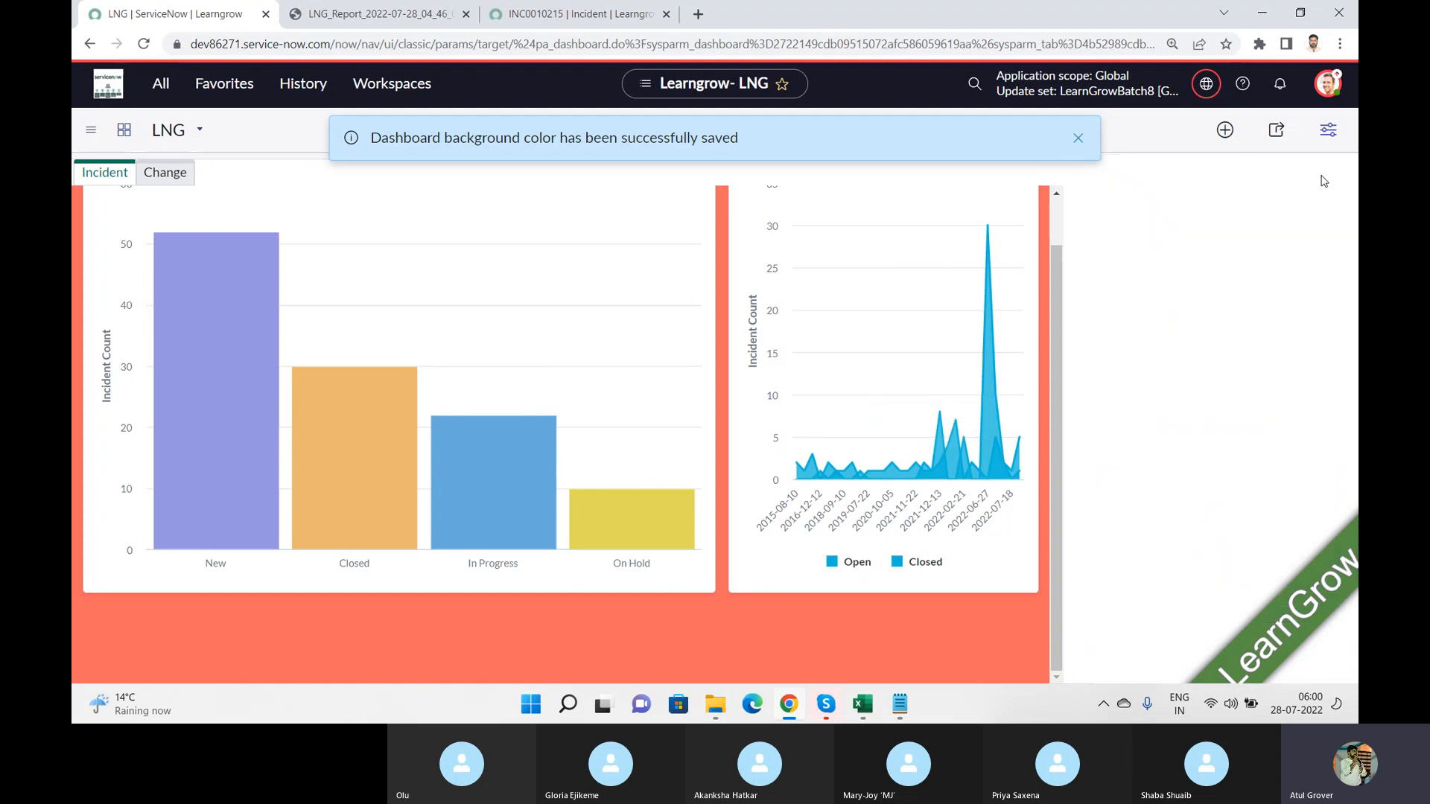
{"action": "left_click", "coordinate": [1079, 140]}
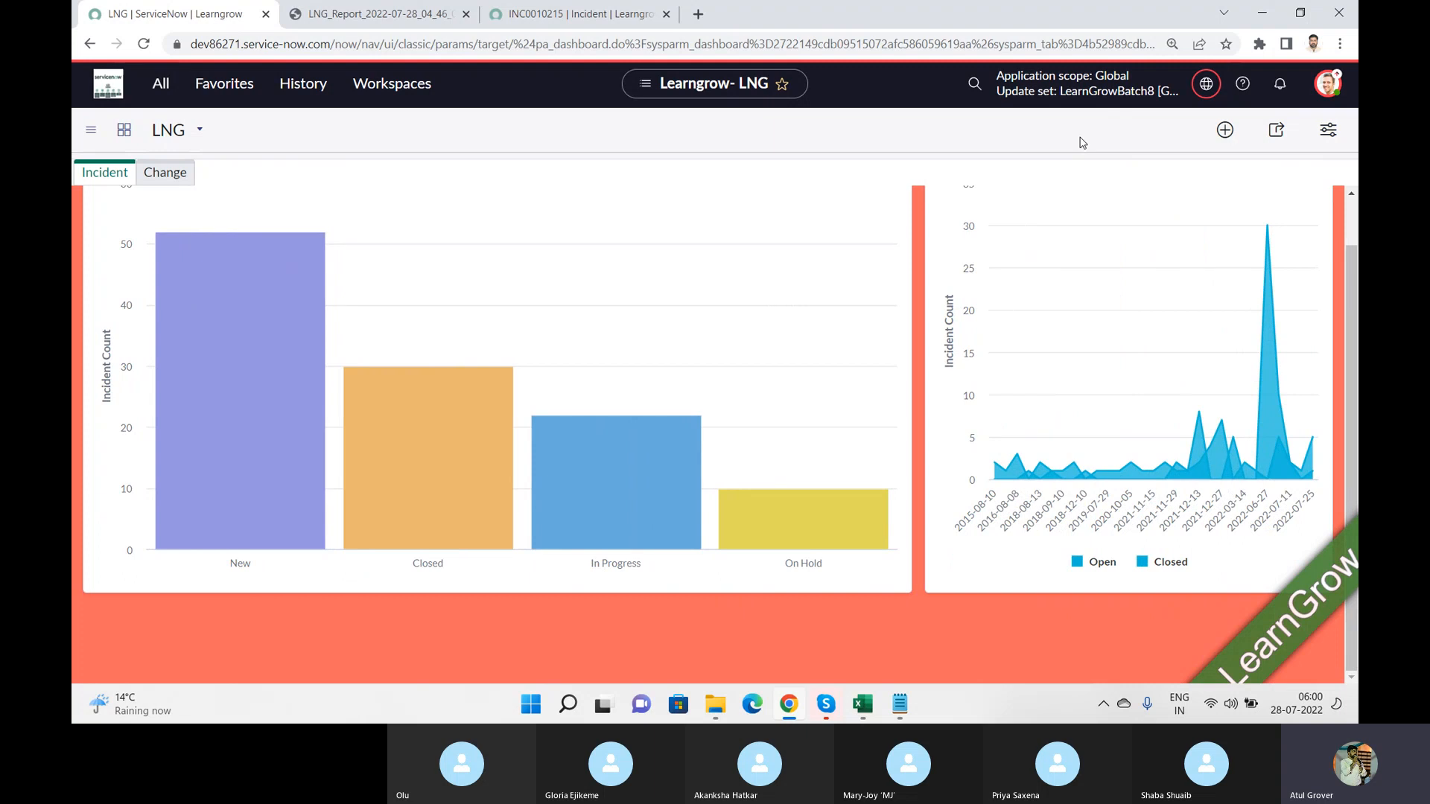
Step: Start sharing the LNG dashboard, search the recipients for "batch8" and add the Batch8 user who has a profile photo
{"action": "left_click", "coordinate": [1276, 131]}
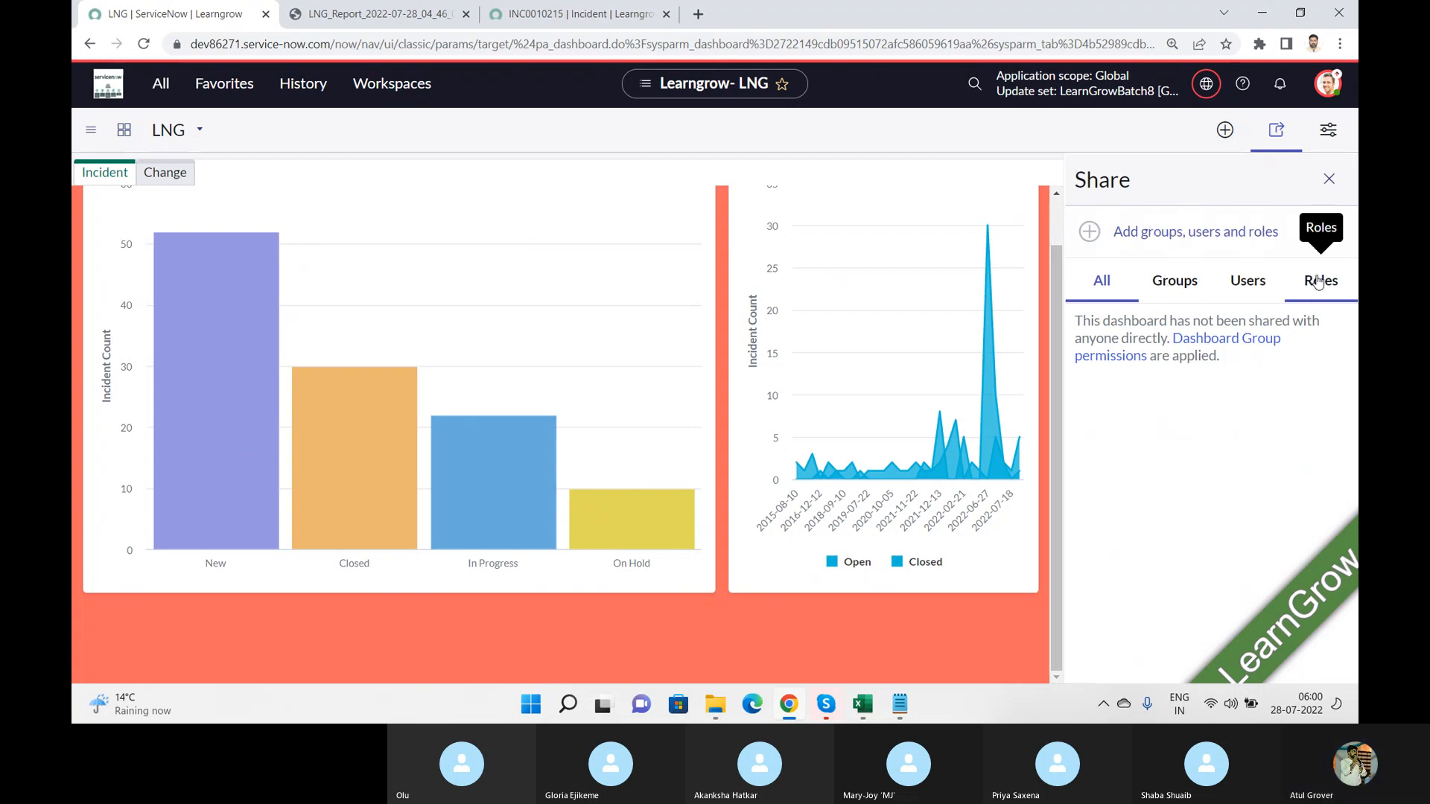
{"action": "left_click", "coordinate": [1184, 284]}
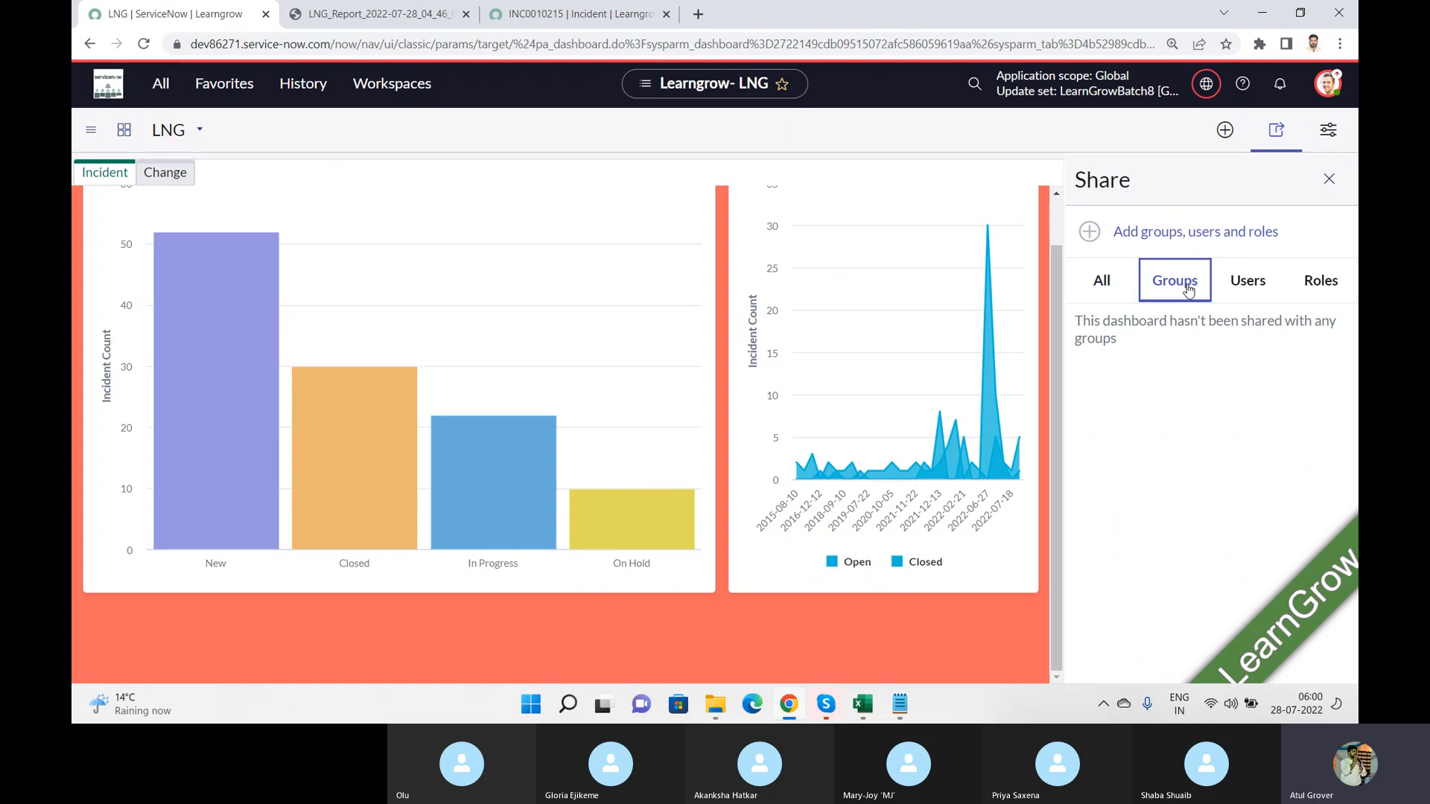
{"action": "left_click", "coordinate": [1081, 234]}
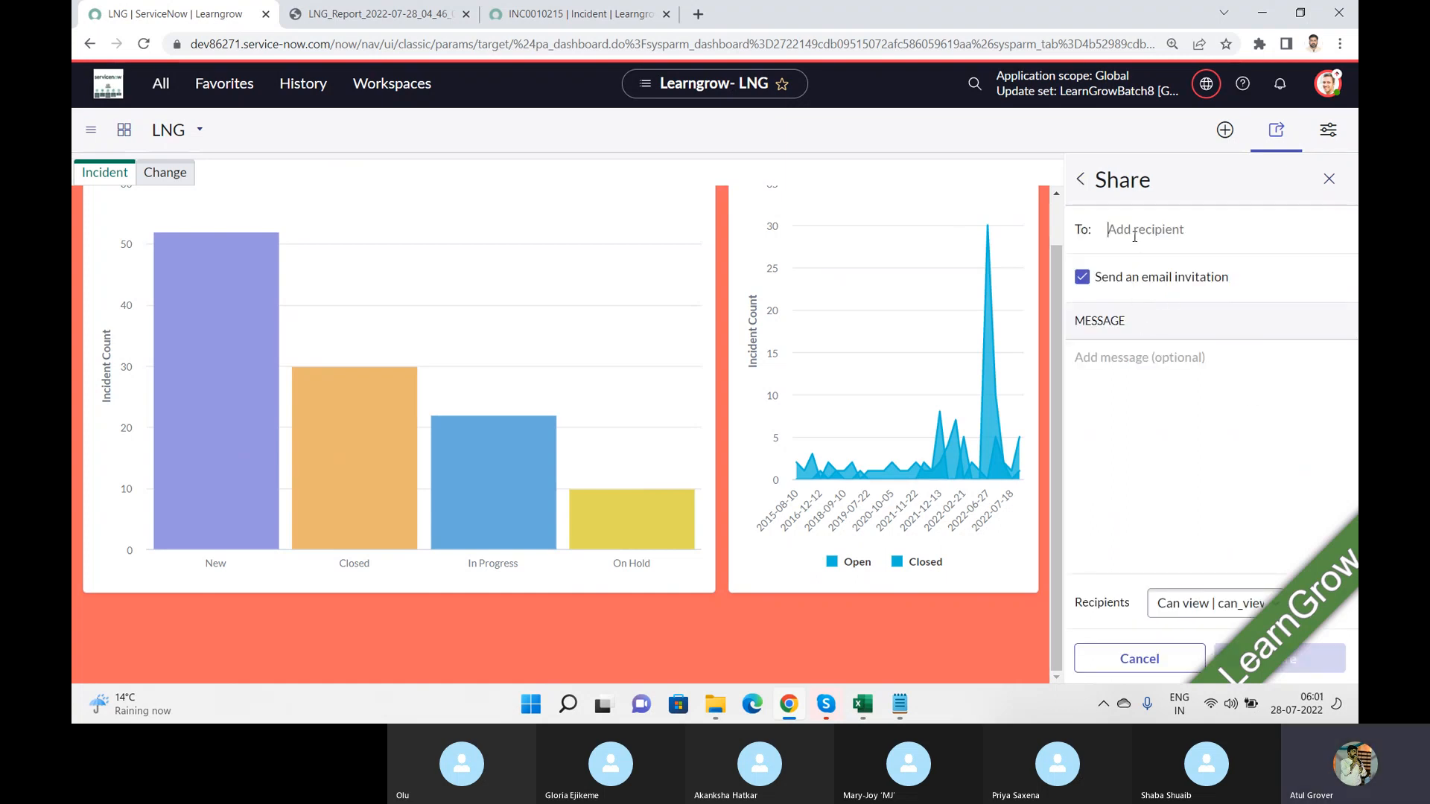
{"action": "type", "text": "batch8"}
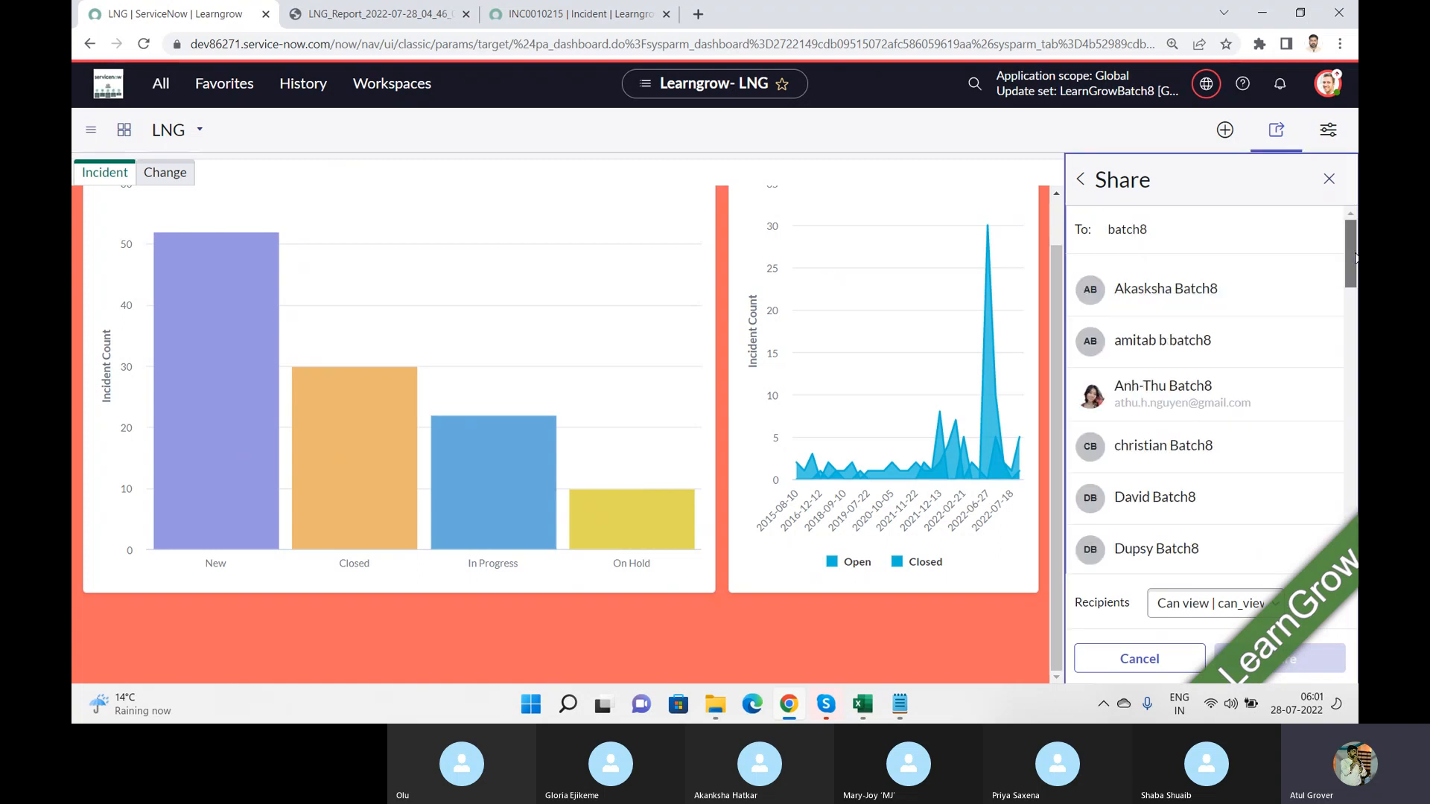
{"action": "mouse_move", "coordinate": [1355, 261]}
{"action": "left_mouse_down"}
{"action": "mouse_move", "coordinate": [1344, 373]}
{"action": "mouse_move", "coordinate": [1349, 286]}
{"action": "left_mouse_up"}
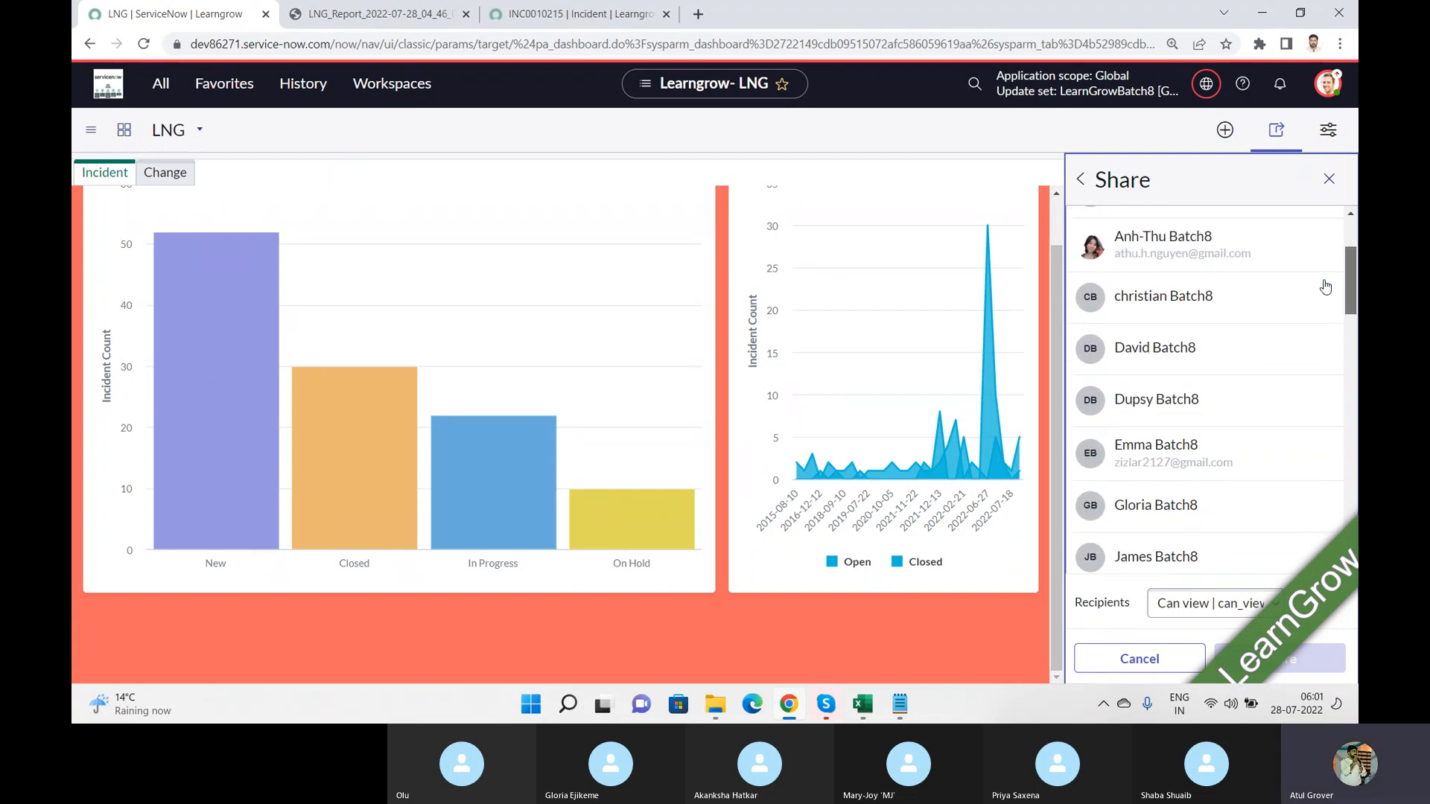
{"action": "left_click", "coordinate": [1176, 260]}
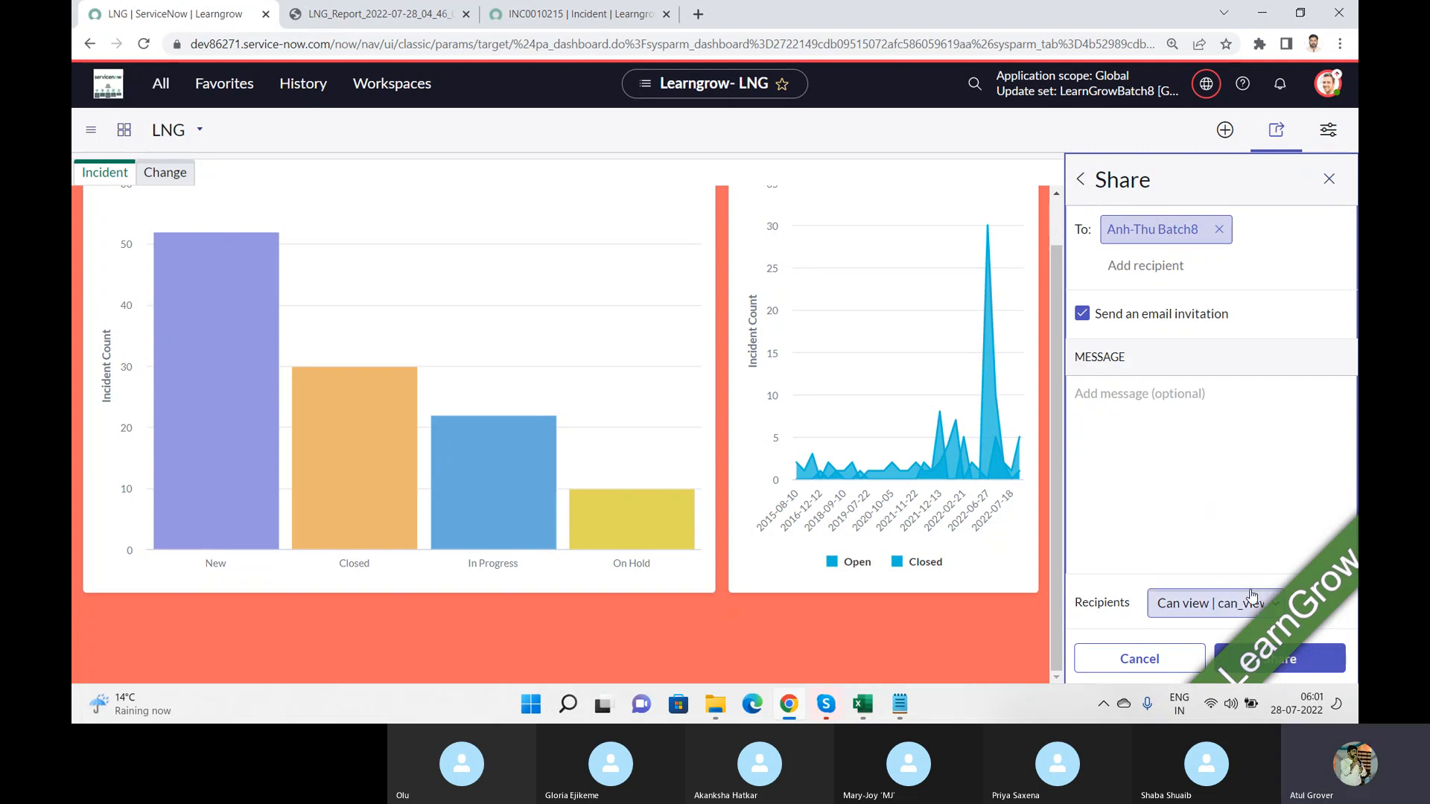
Step: Give the recipient the "Can view" permission, share the dashboard with an email invitation and dismiss the notifications
{"action": "left_click", "coordinate": [1215, 609]}
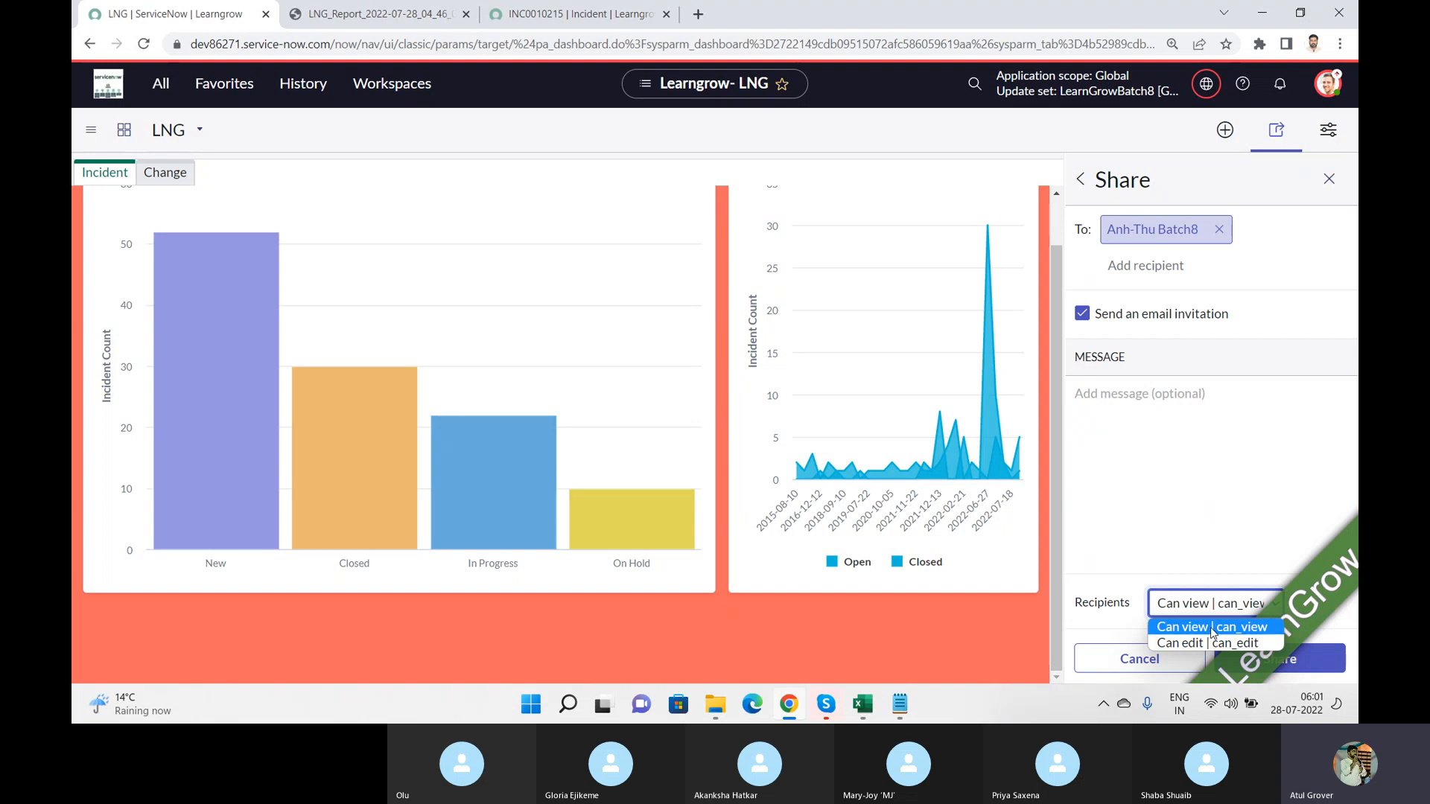
{"action": "left_click", "coordinate": [1212, 628]}
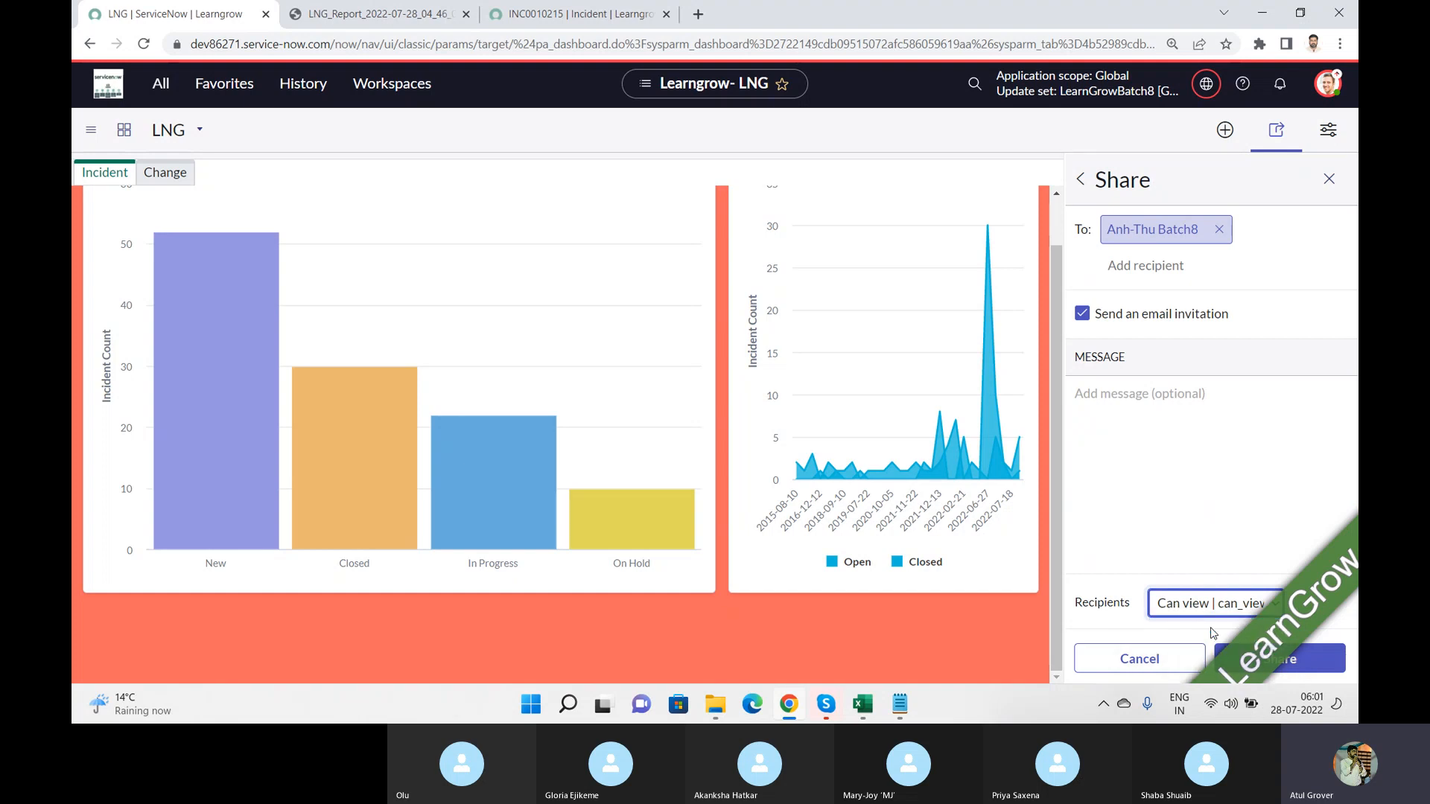
{"action": "left_click", "coordinate": [1327, 665]}
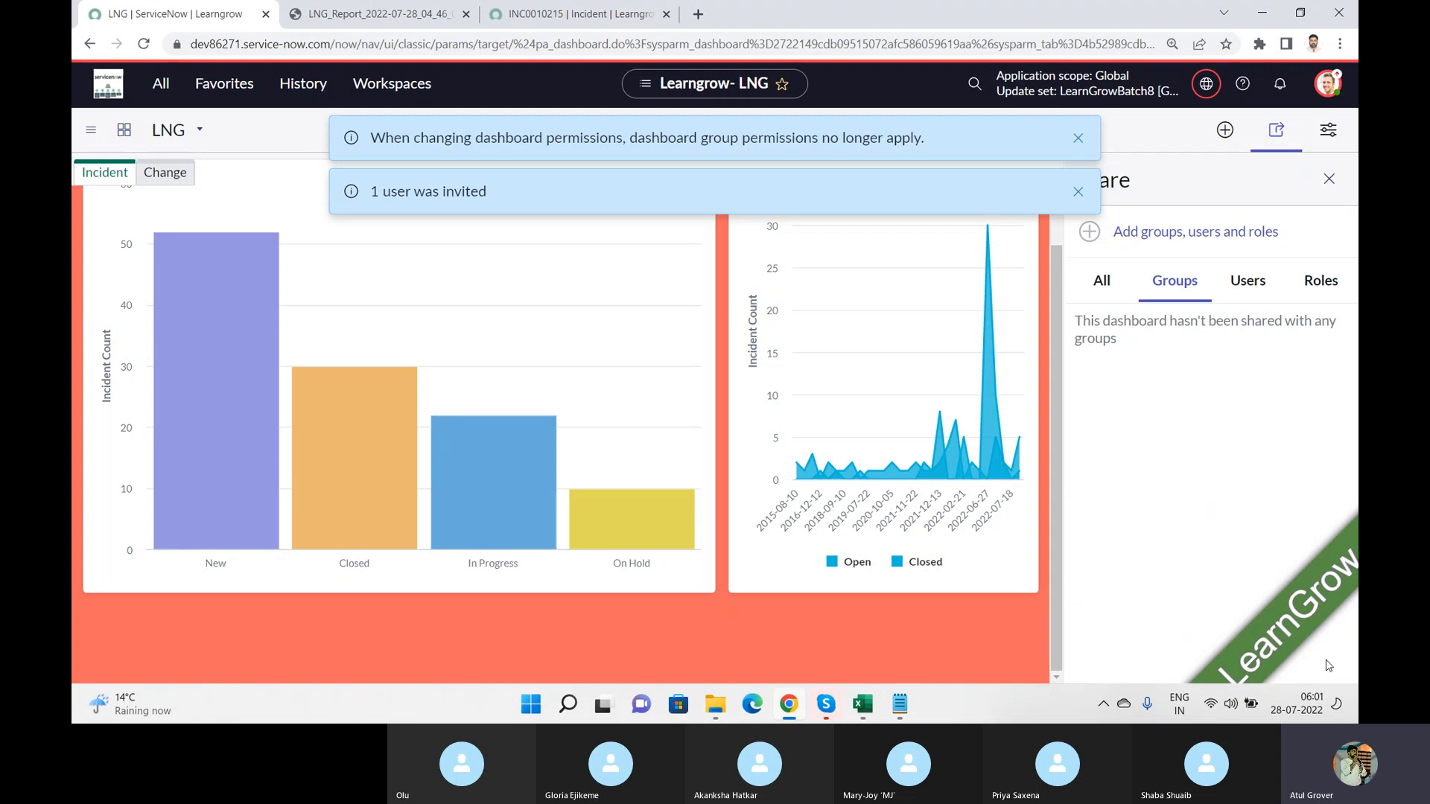
{"action": "left_click", "coordinate": [1078, 140]}
{"action": "left_click", "coordinate": [1074, 139]}
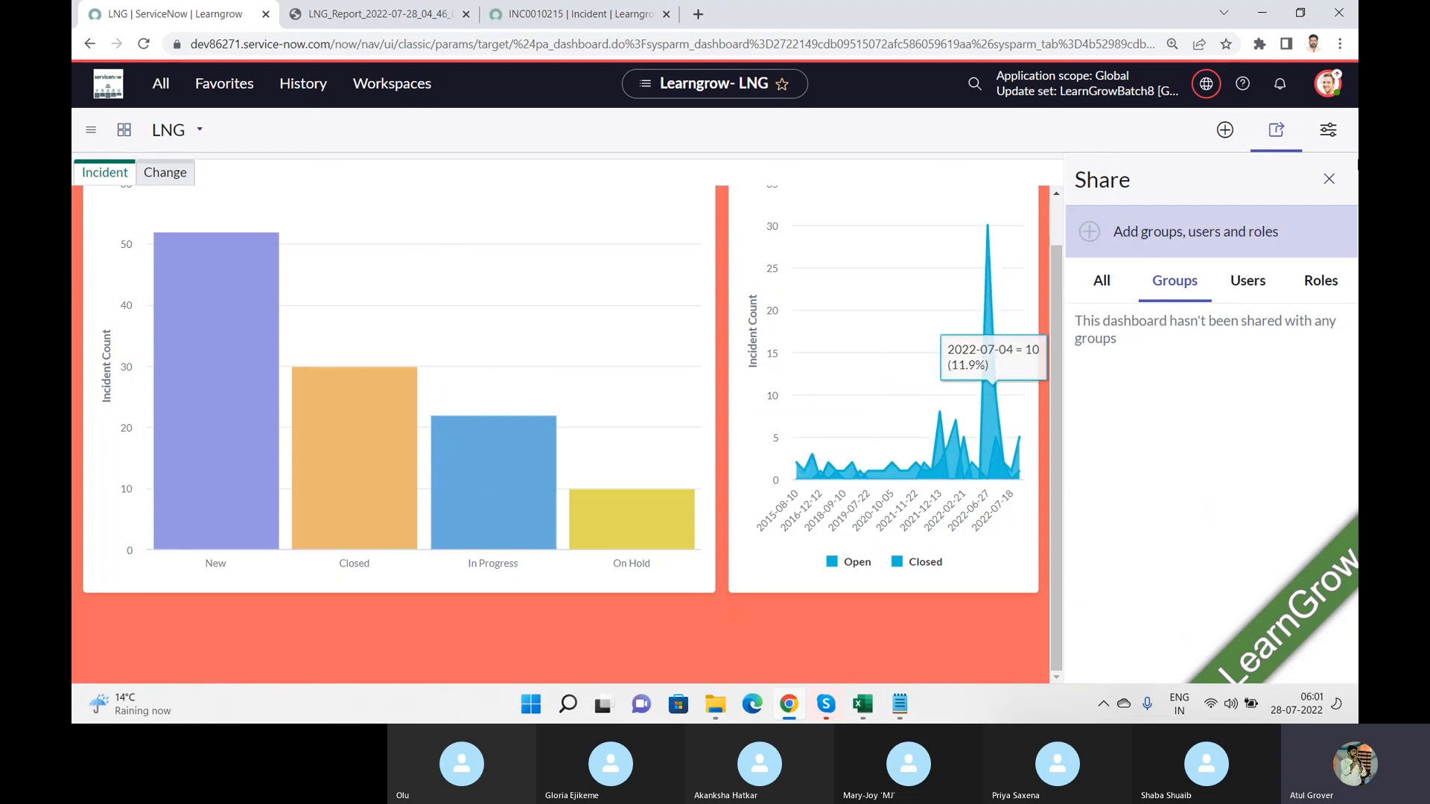
Step: Open the widget picker for the Change tab and search the Reports category for "change"
{"action": "left_click", "coordinate": [1233, 131]}
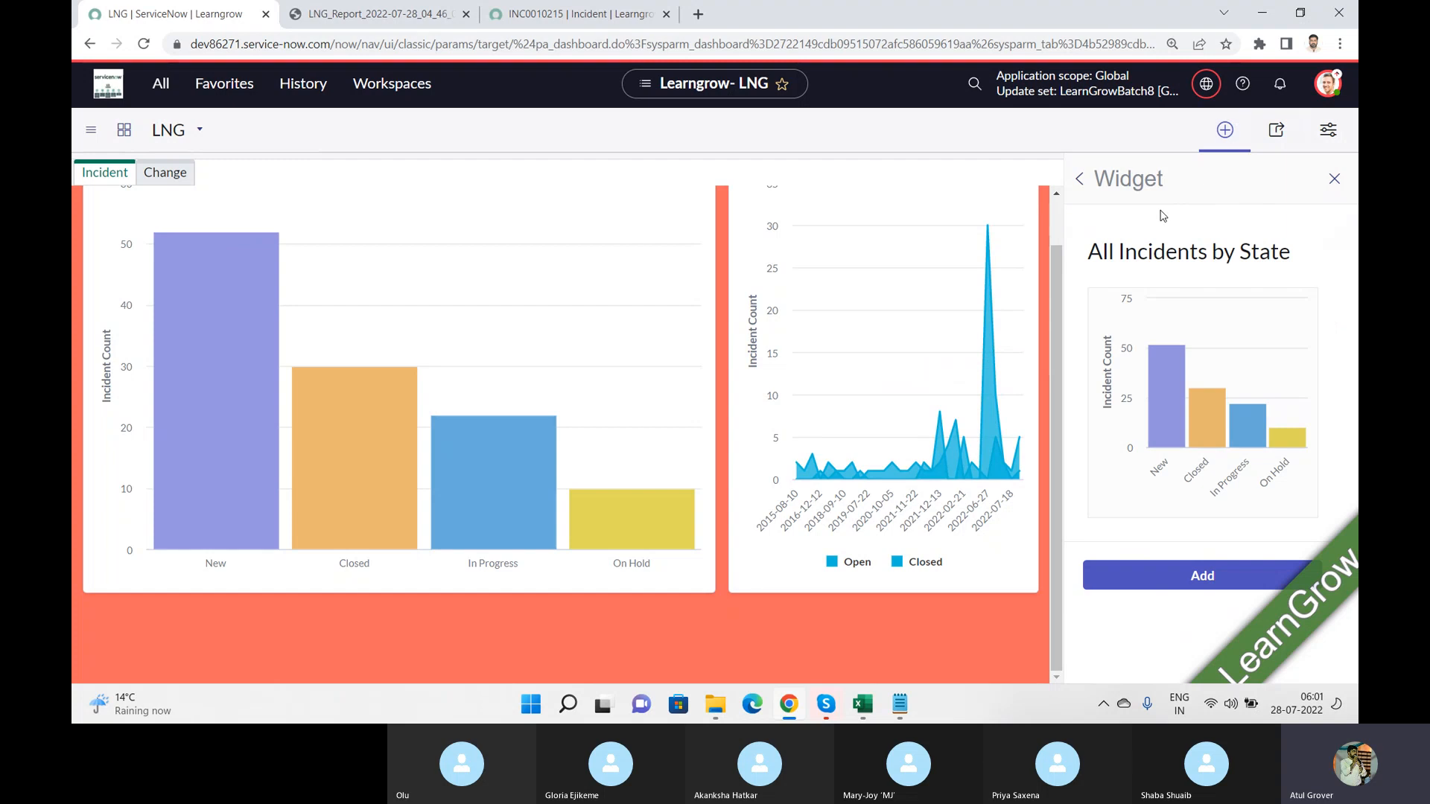
{"action": "left_click", "coordinate": [166, 174]}
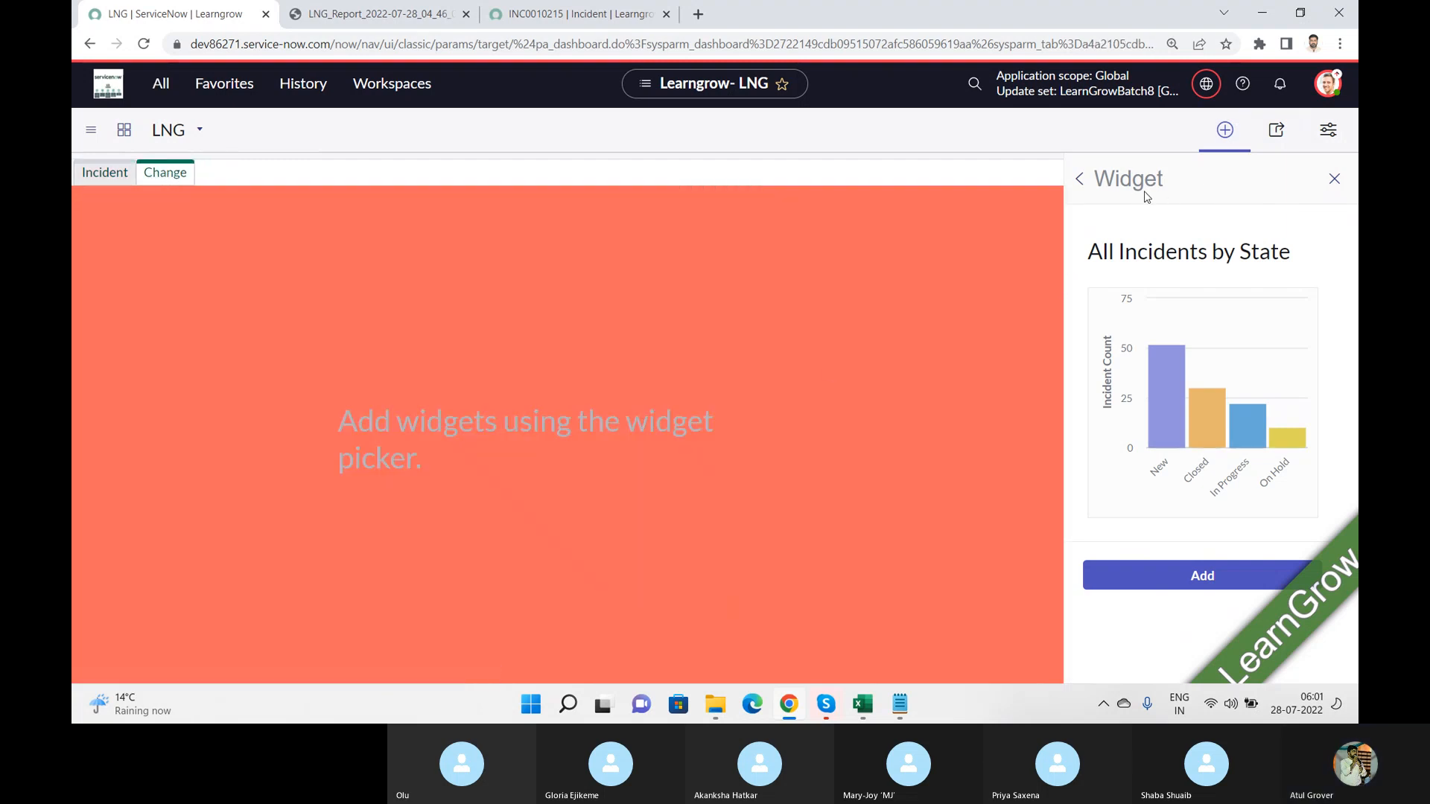
{"action": "double_click", "coordinate": [1085, 181]}
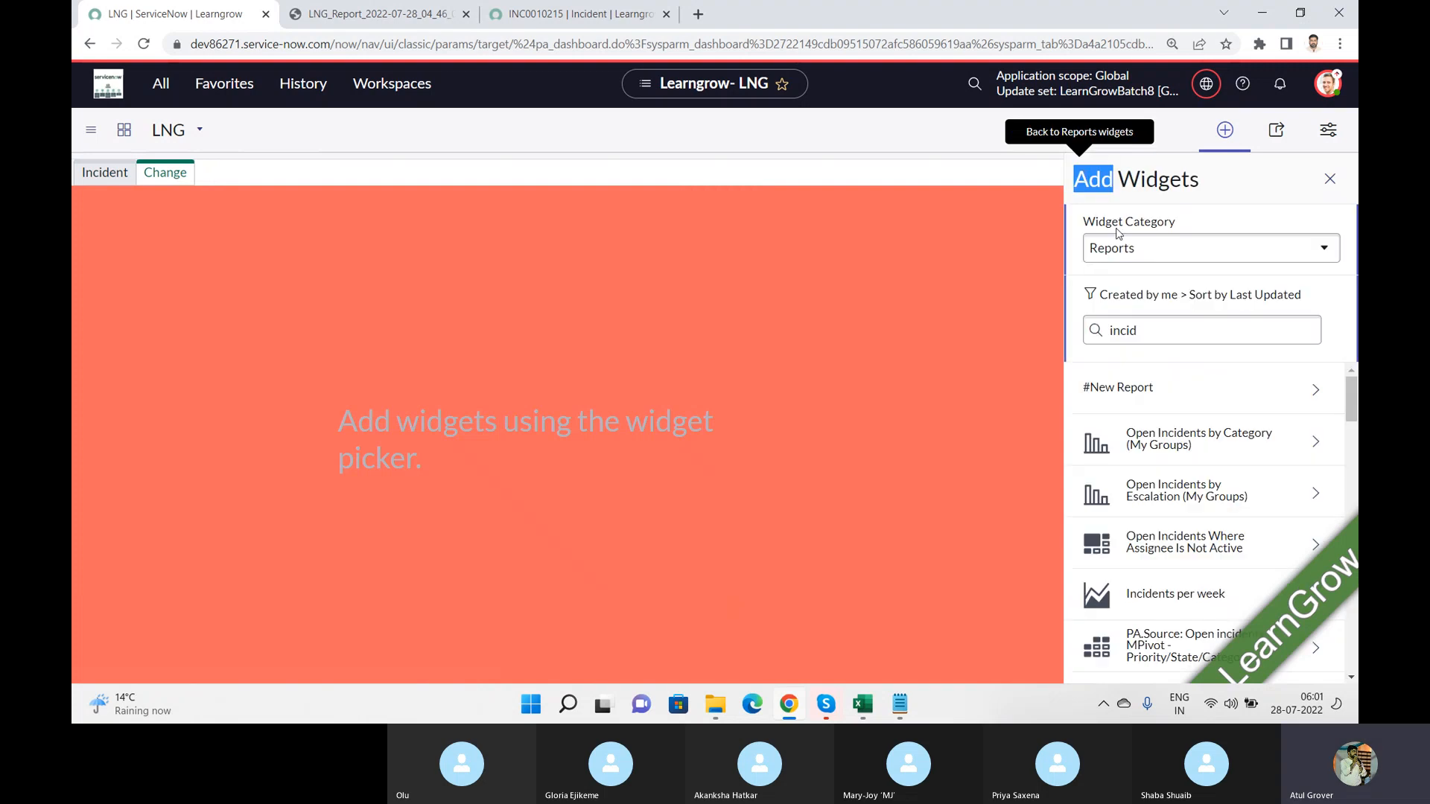
{"action": "left_click_drag", "start_coordinate": [1173, 327], "coordinate": [1067, 356]}
{"action": "type", "text": "change"}
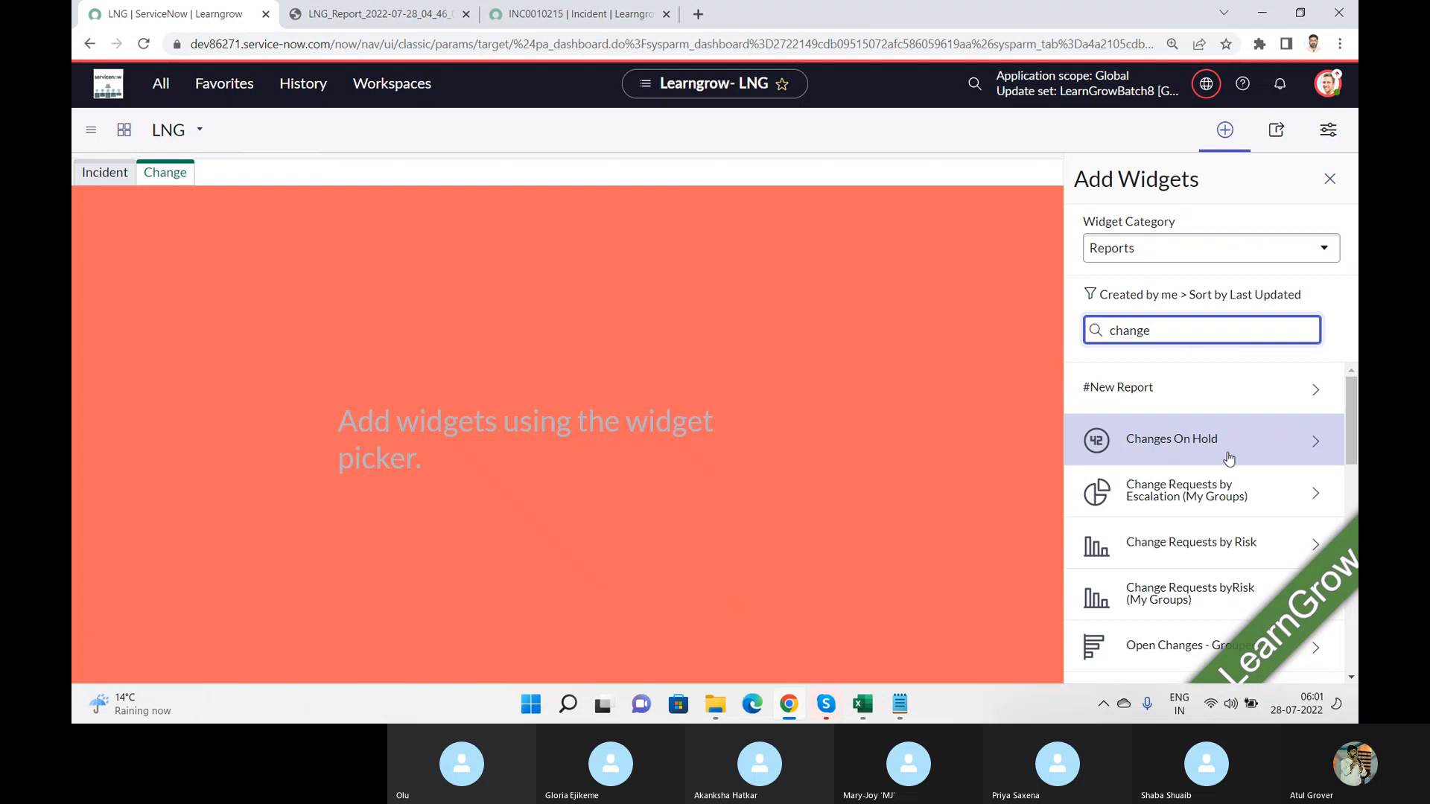
Step: Add the Changes On Hold and Open Changes - Grouped reports to the Change tab
{"action": "left_click", "coordinate": [1228, 451]}
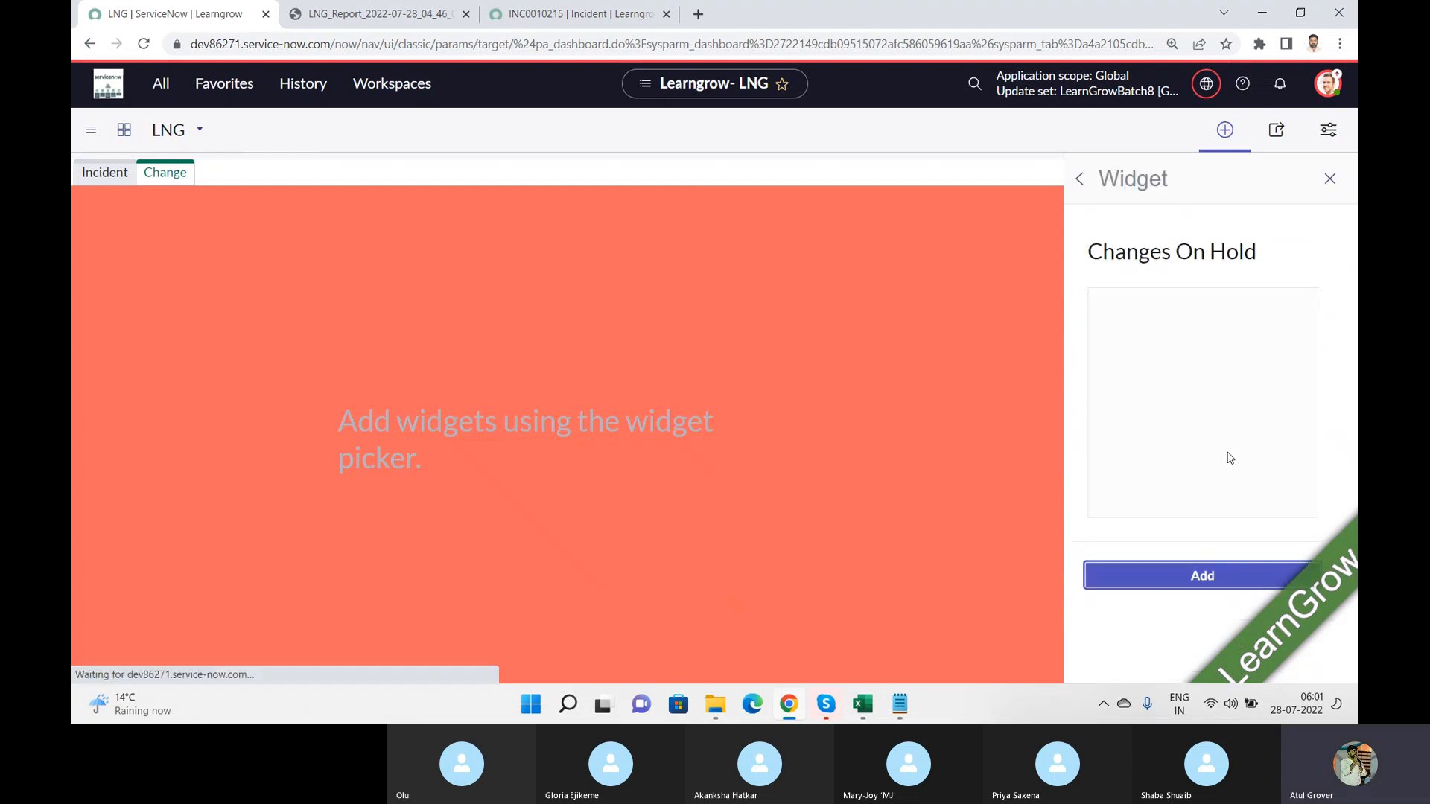
{"action": "left_click", "coordinate": [1202, 576]}
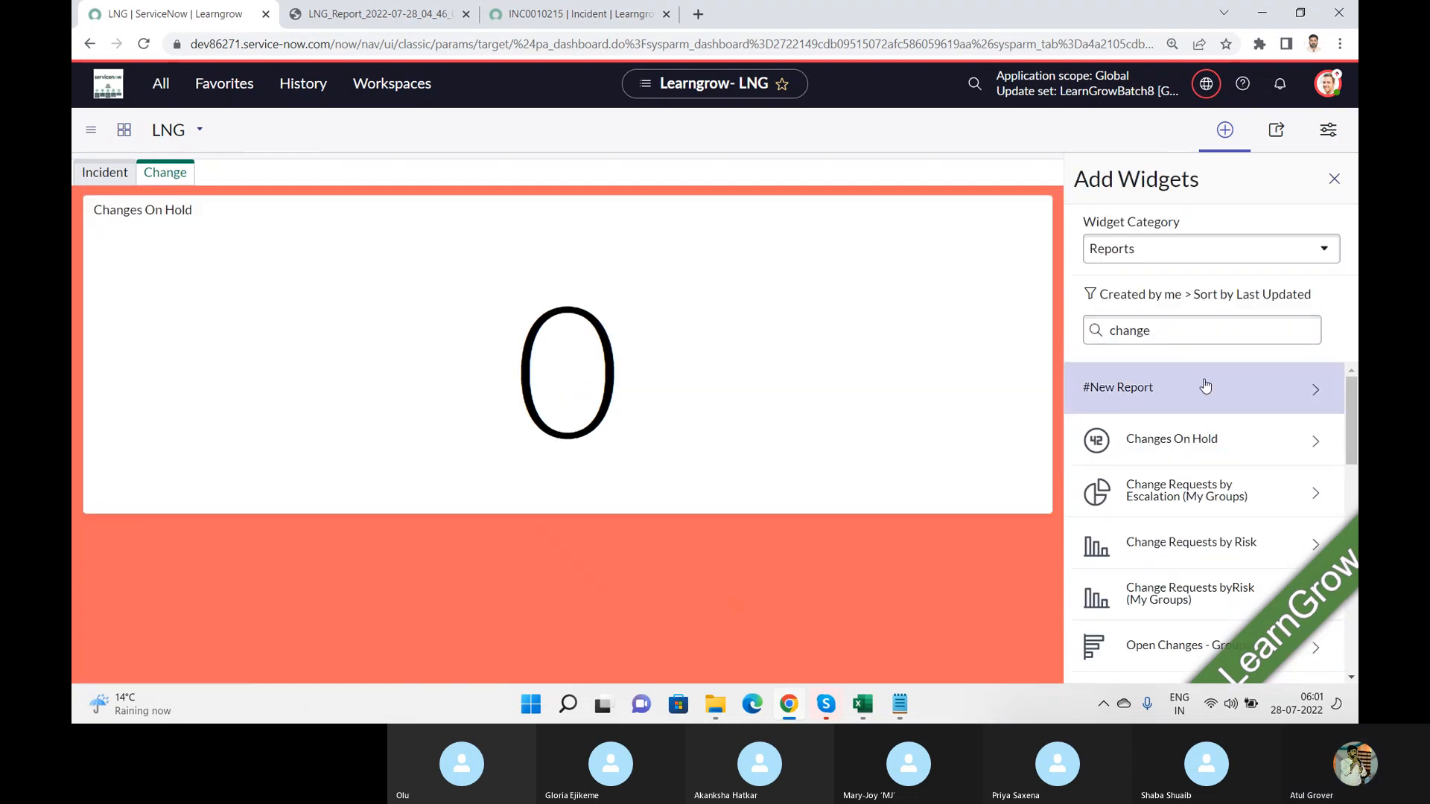
{"action": "left_click", "coordinate": [1175, 646]}
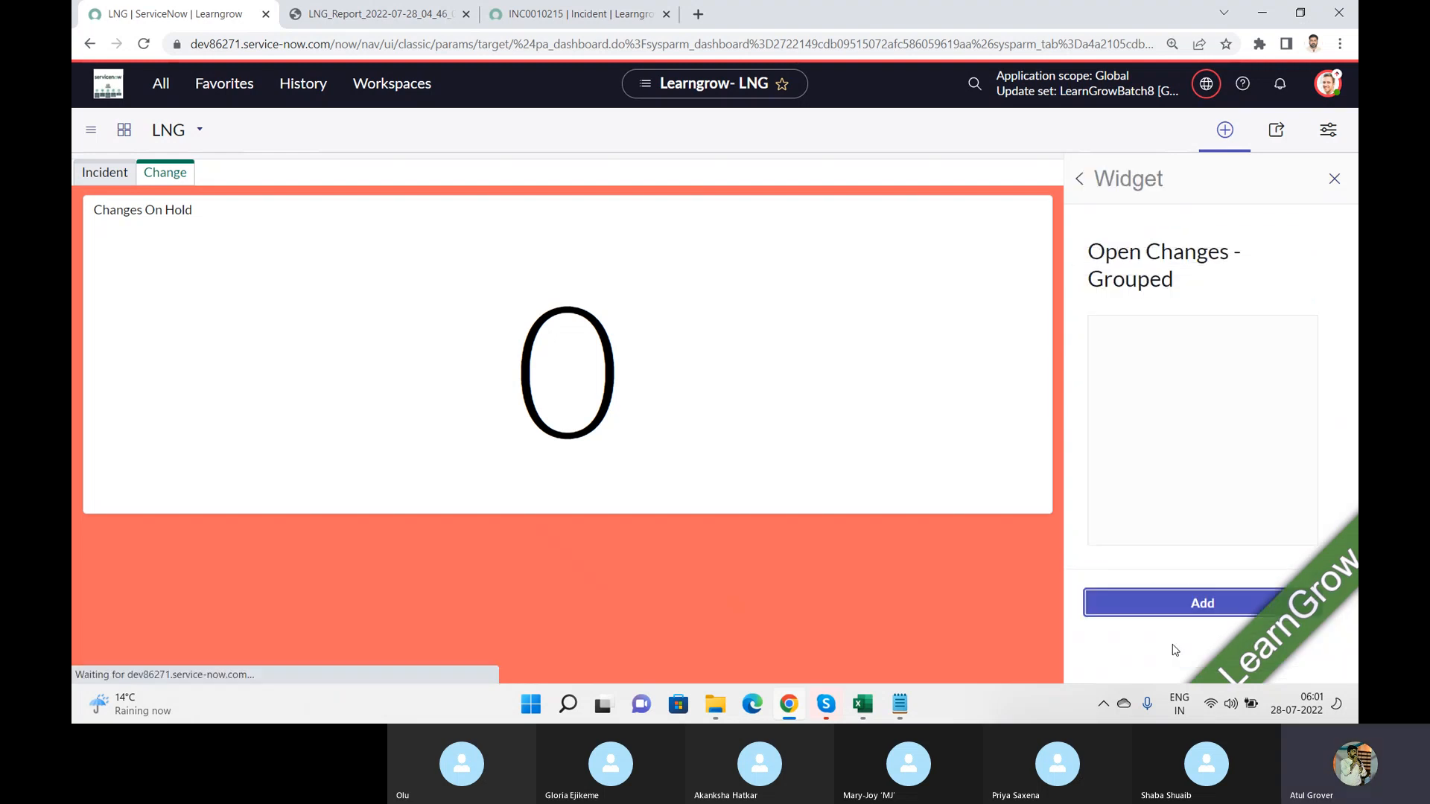
{"action": "left_click", "coordinate": [1193, 604]}
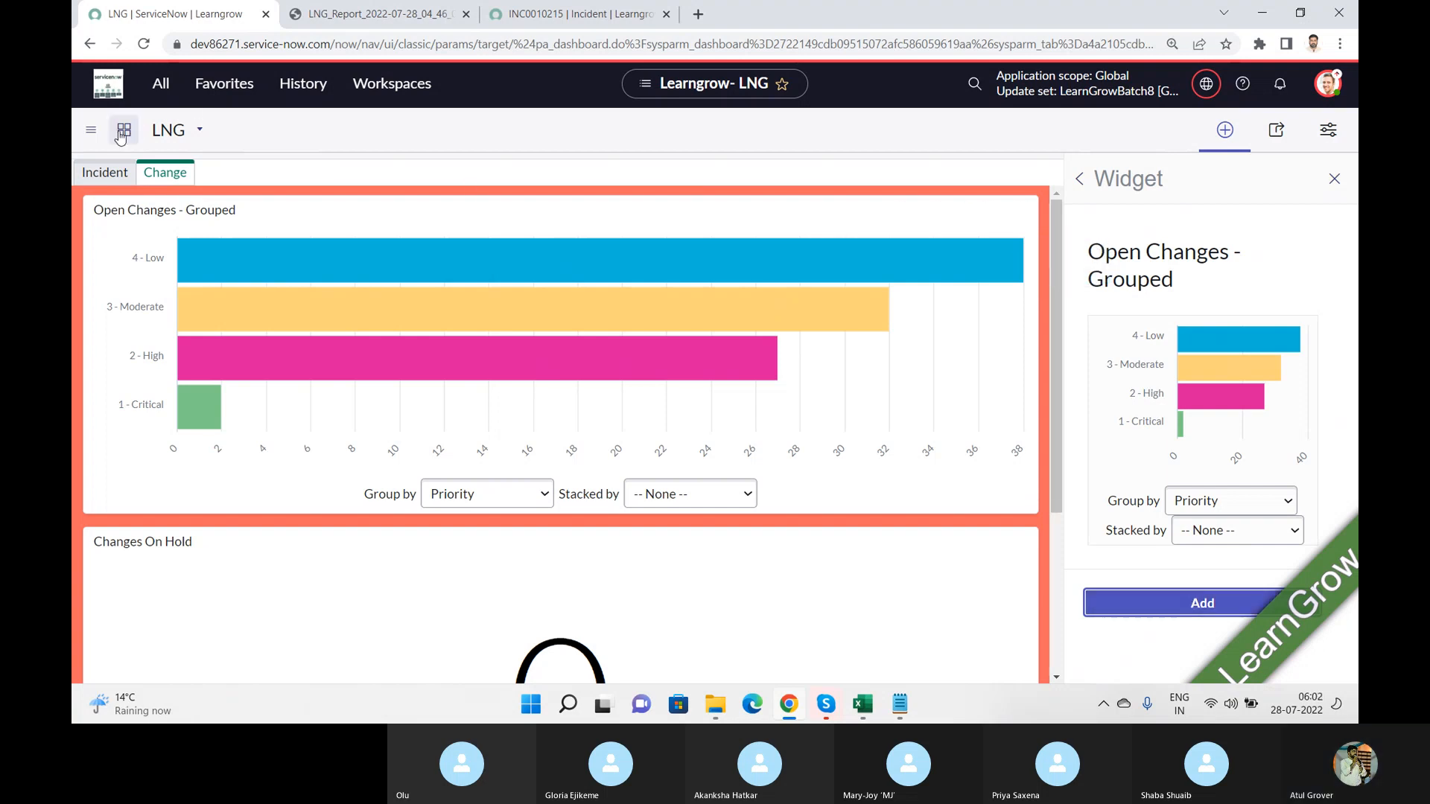
Step: Go to the Self-Service dashboards overview, list all dashboards and open Change Overview
{"action": "left_click", "coordinate": [167, 90]}
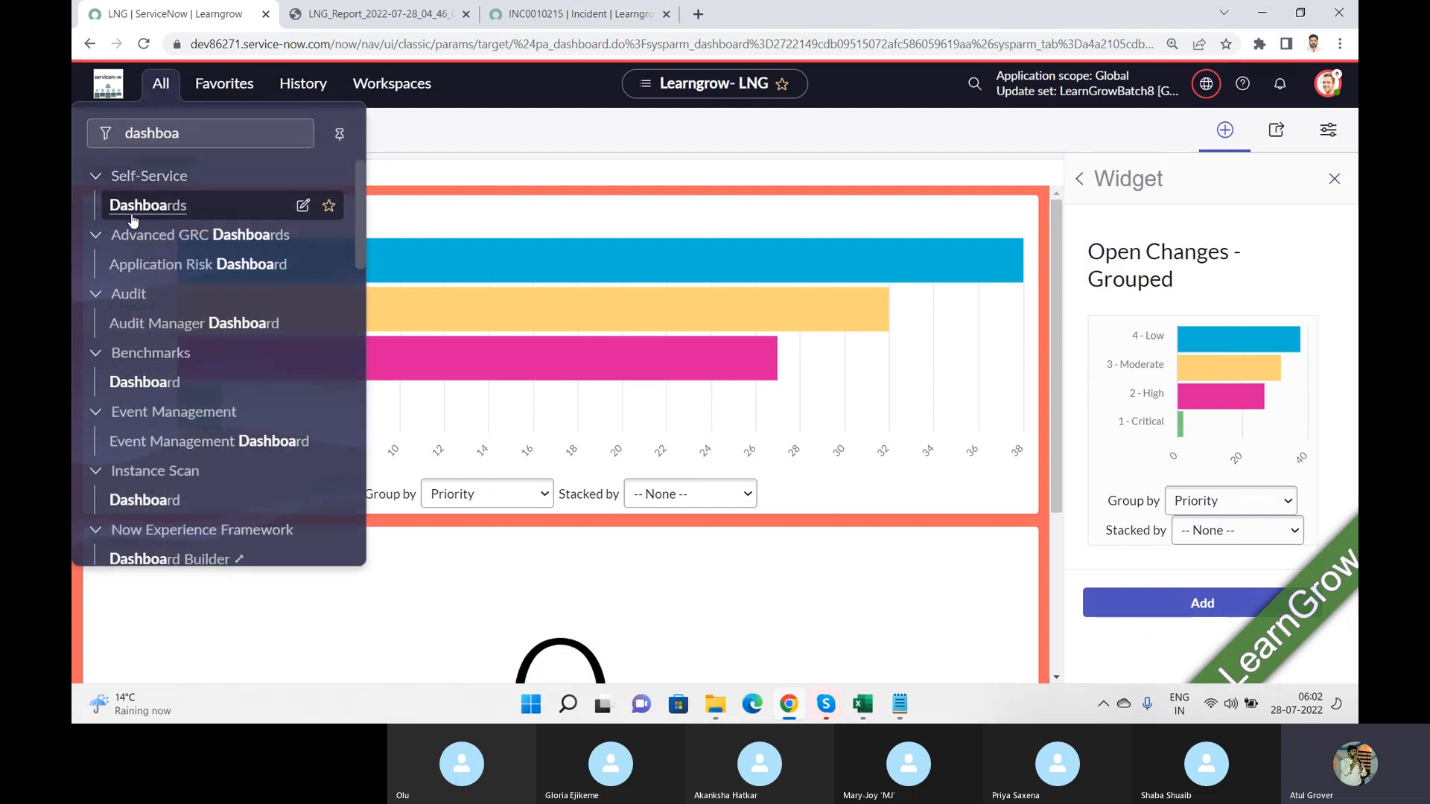
{"action": "left_click", "coordinate": [137, 212]}
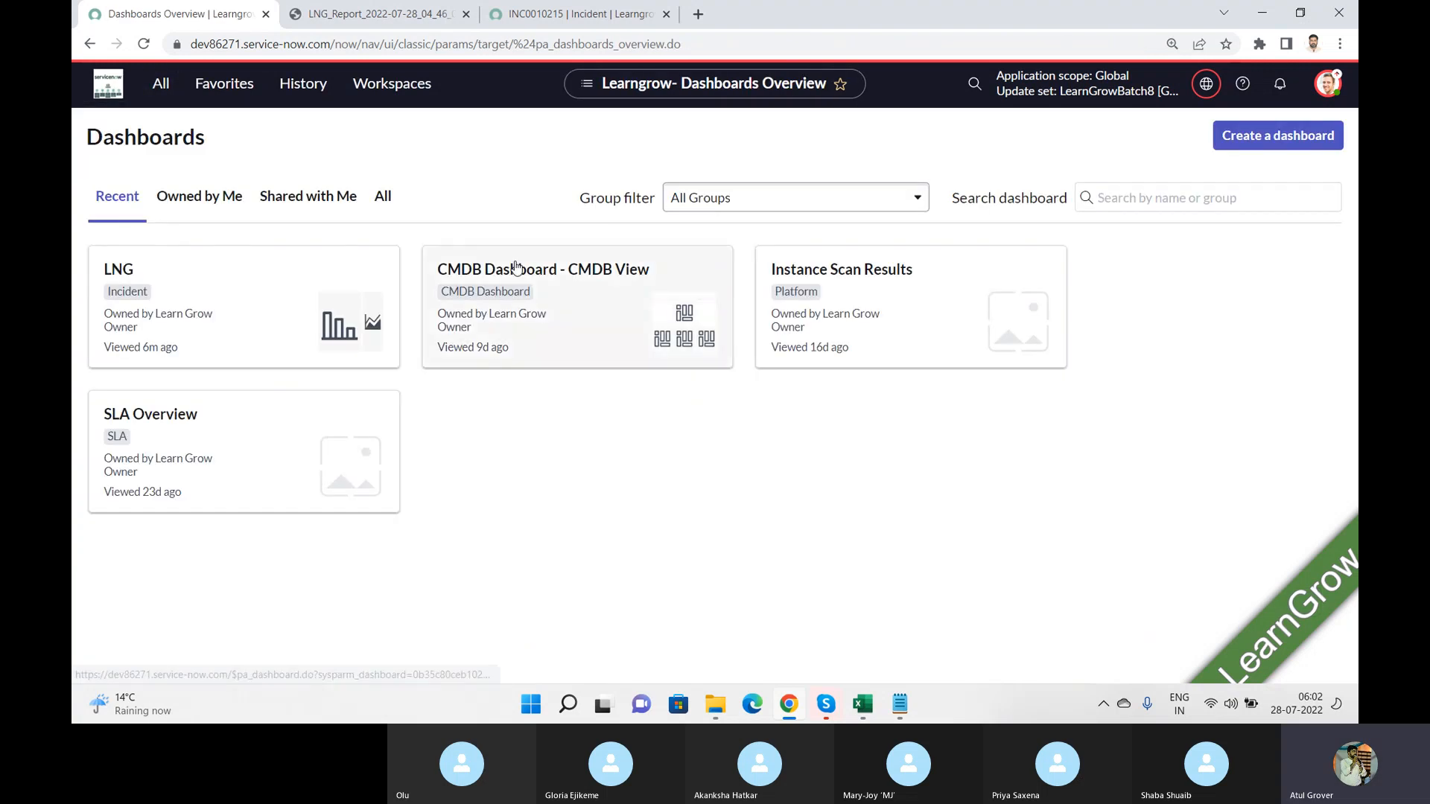
{"action": "left_click", "coordinate": [384, 197]}
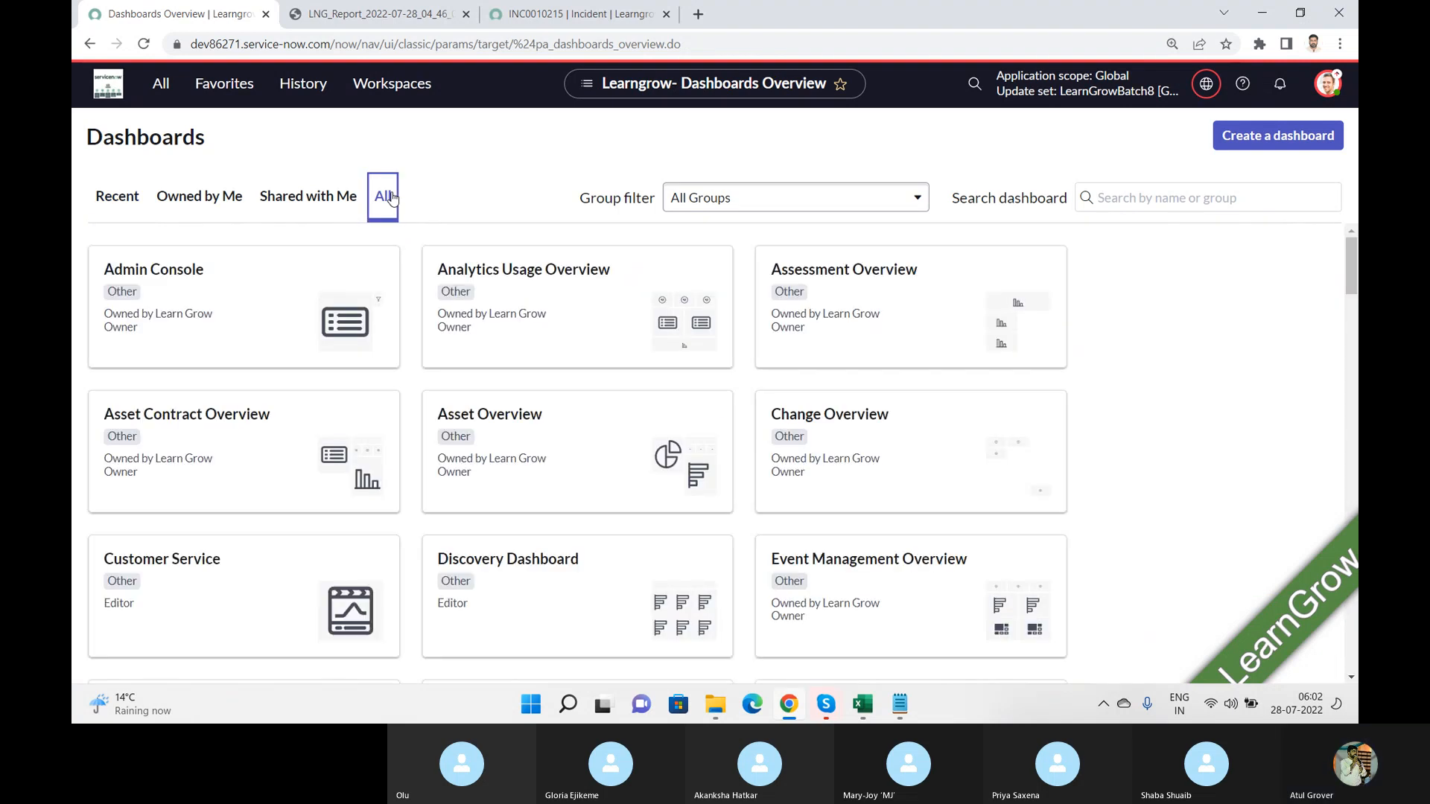
{"action": "left_click", "coordinate": [881, 421]}
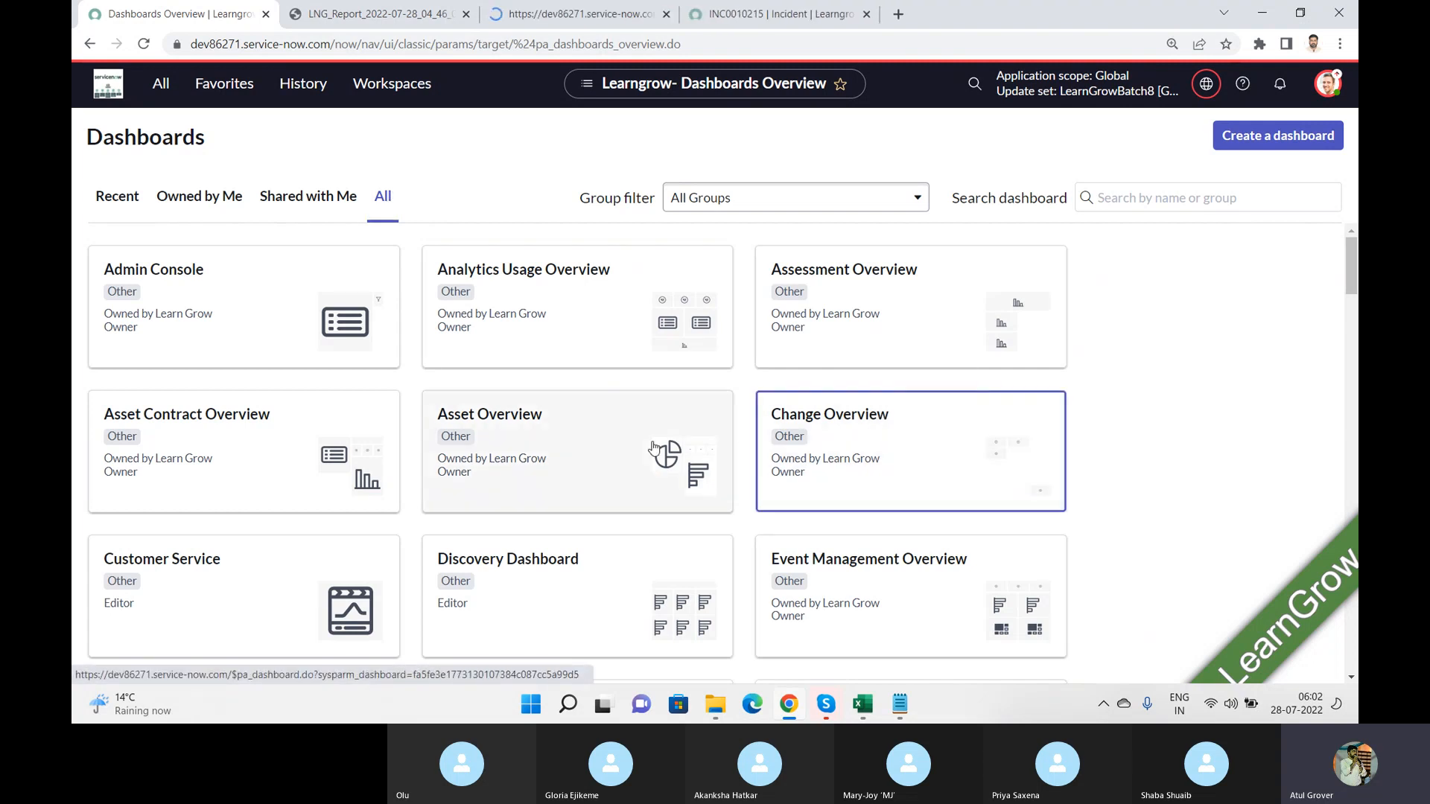
Step: Search the dashboards for "cmdb" and open CMDB View, CMDB Correctness, CMDB Service Correctness, Group View and Application Service
{"action": "left_click", "coordinate": [1113, 199]}
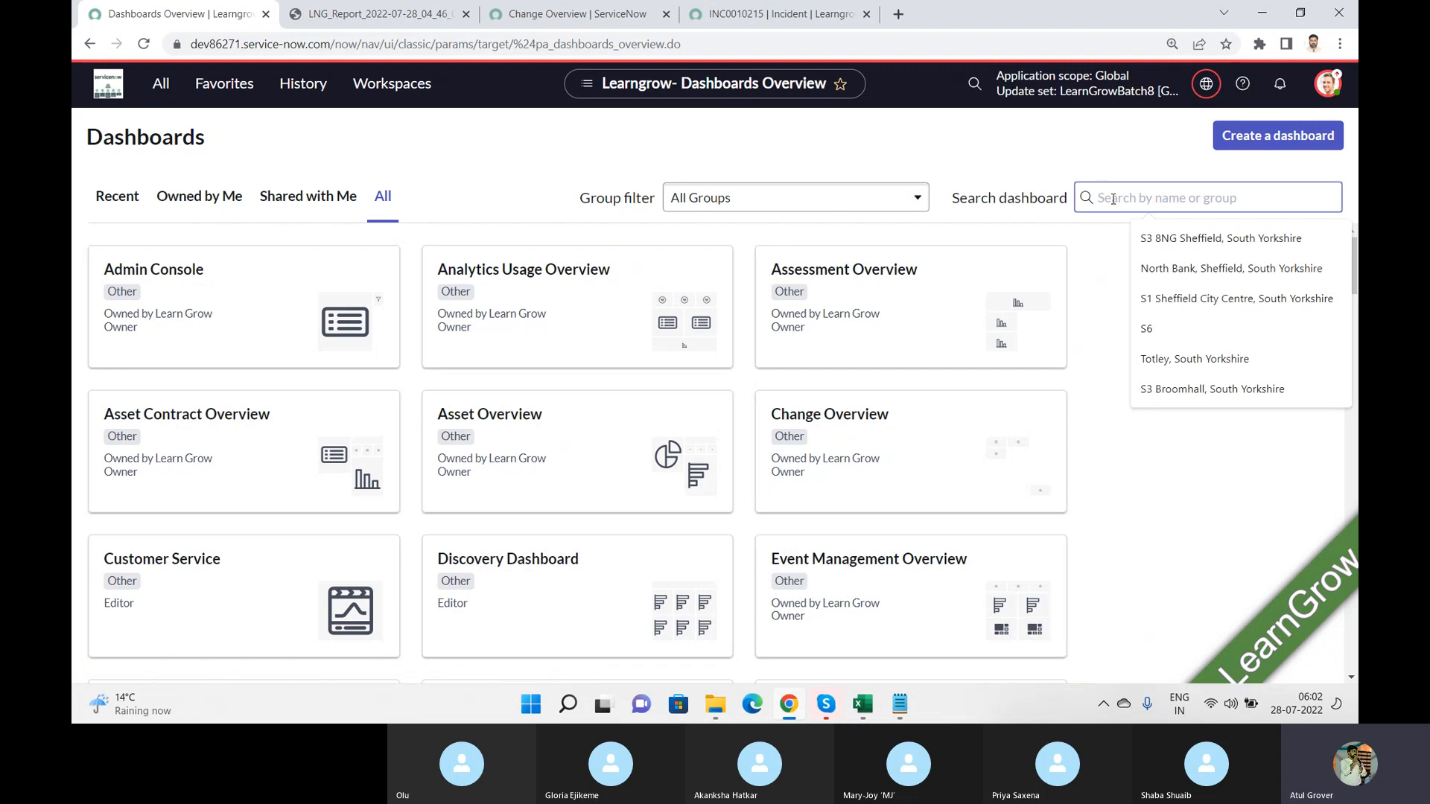
{"action": "type", "text": "csd"}
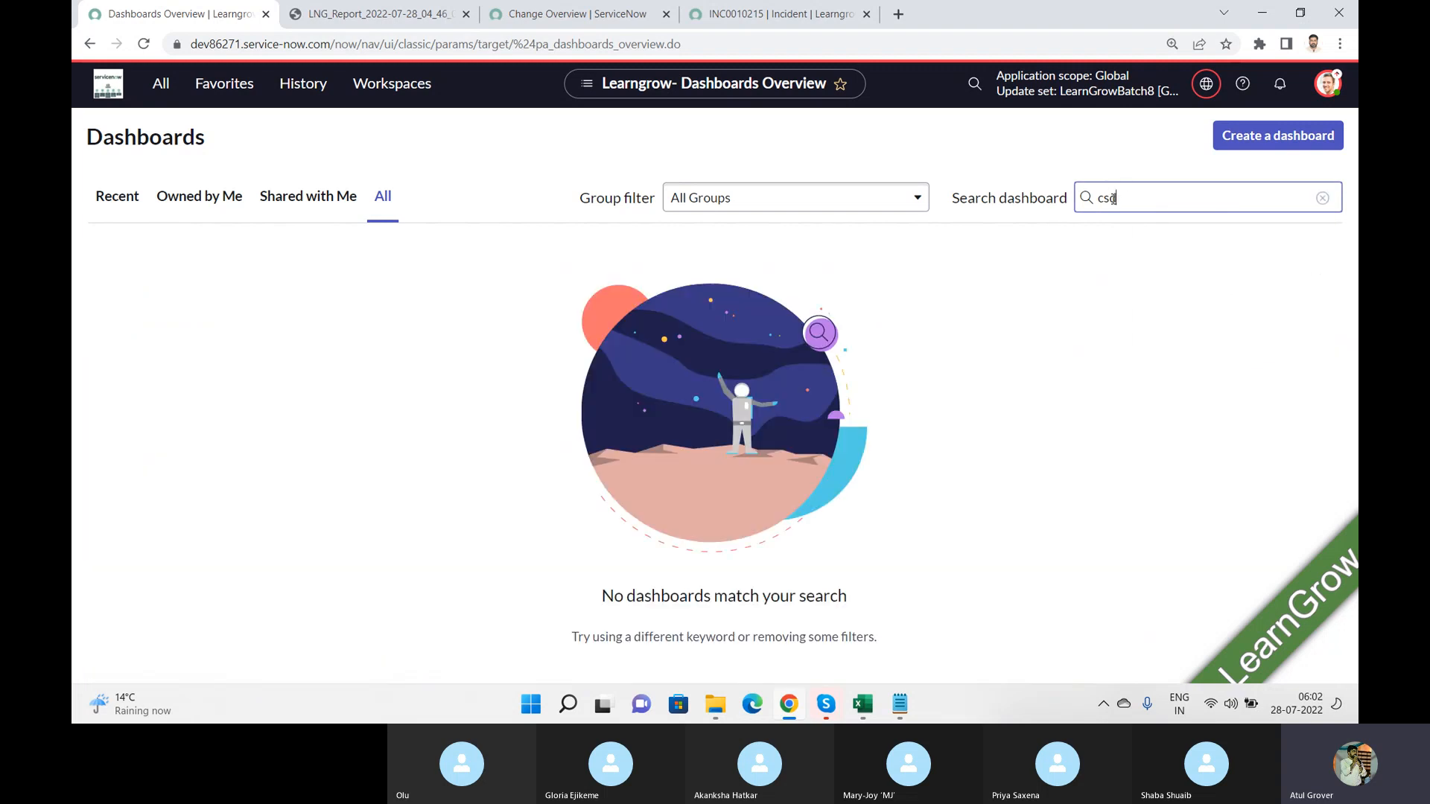
{"action": "type", "text": "mdb"}
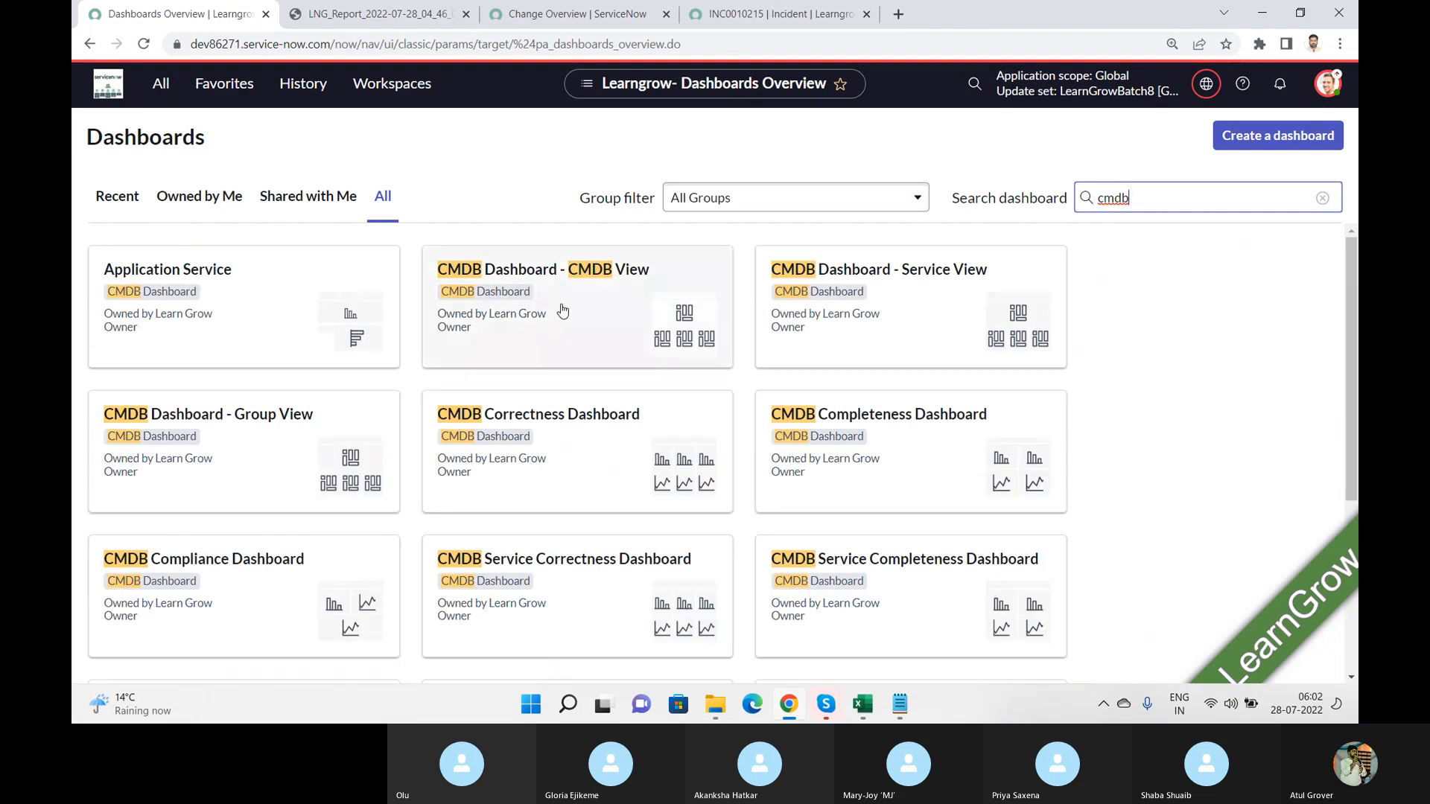
{"action": "left_click", "coordinate": [564, 312]}
{"action": "left_click", "coordinate": [533, 470], "text": "ctrl"}
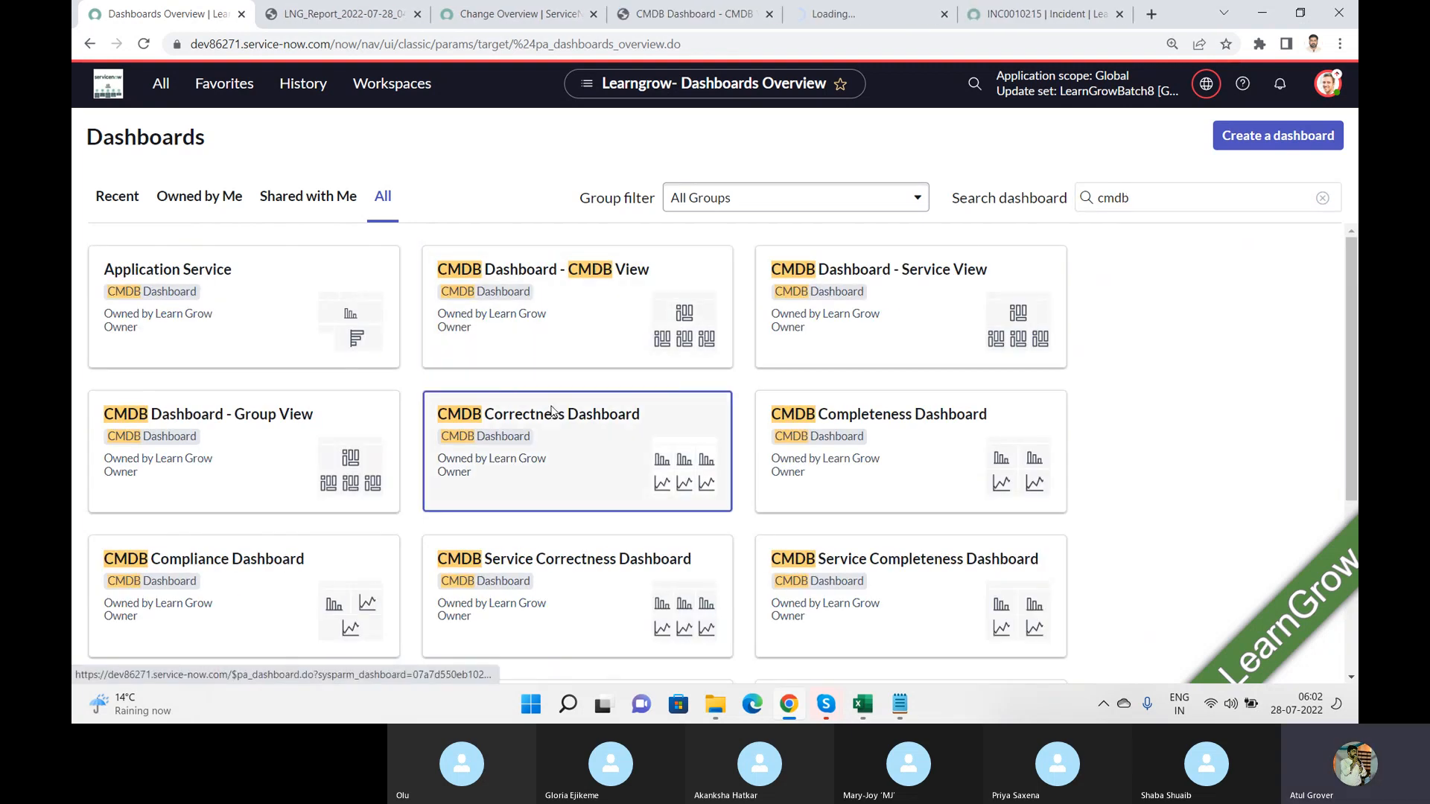
{"action": "left_click", "coordinate": [488, 571], "text": "ctrl"}
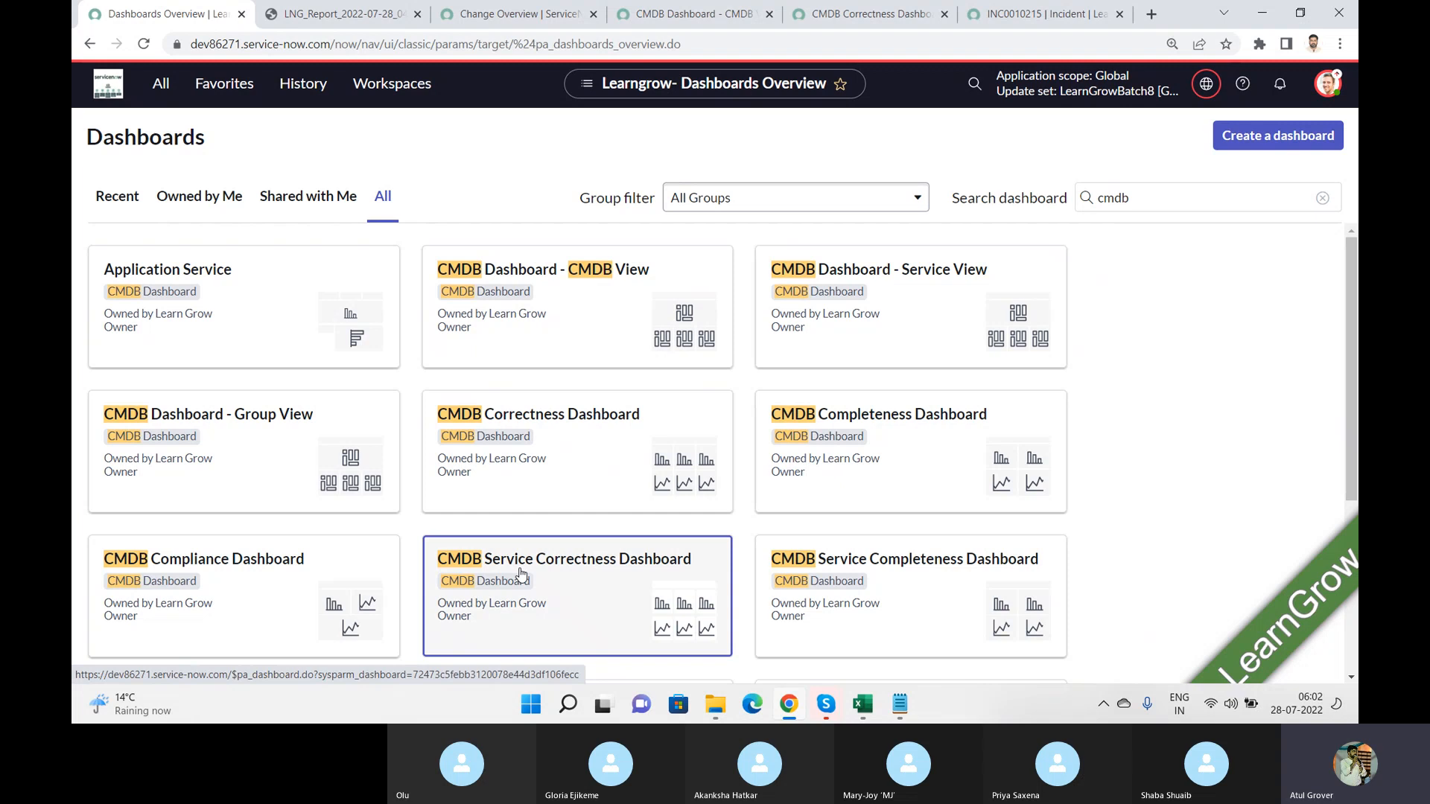
{"action": "left_click", "coordinate": [276, 443], "text": "ctrl"}
{"action": "left_click", "coordinate": [260, 294], "text": "ctrl"}
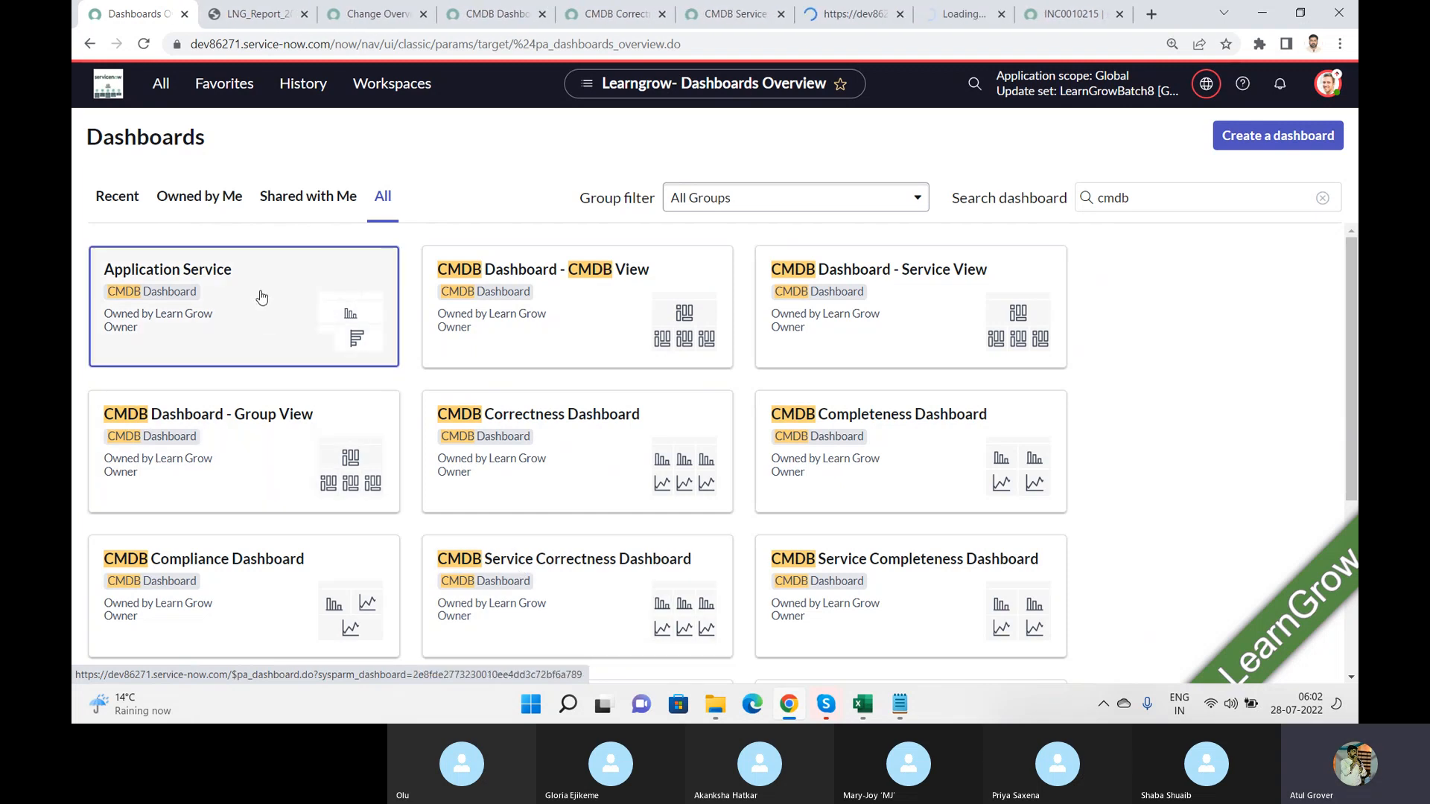
Step: Examine the widgets on the opened Change Overview, CMDB and Application Service dashboards one after another
{"action": "left_click", "coordinate": [369, 14]}
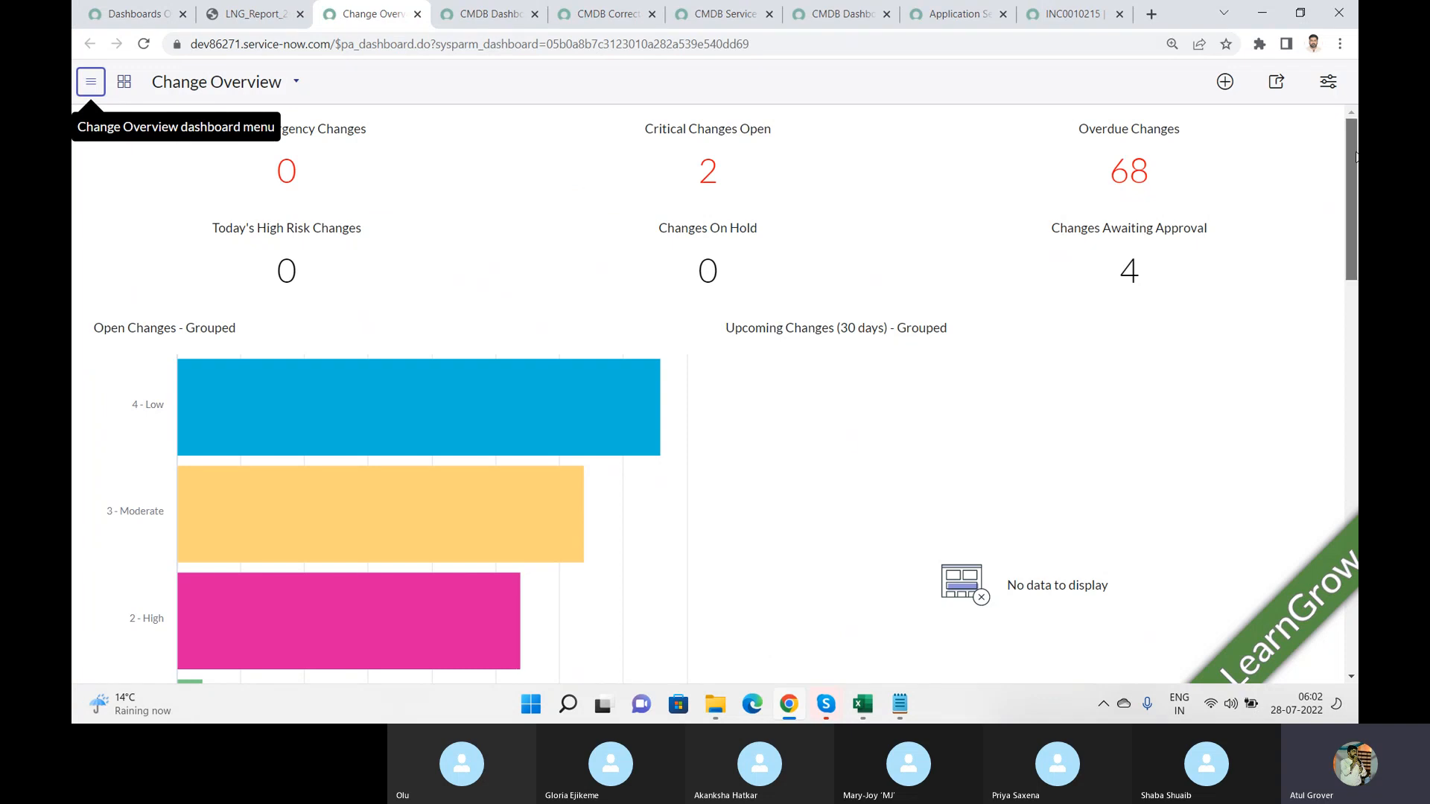
{"action": "mouse_move", "coordinate": [1355, 155]}
{"action": "left_mouse_down"}
{"action": "mouse_move", "coordinate": [1355, 499]}
{"action": "mouse_move", "coordinate": [1355, 149]}
{"action": "left_mouse_up"}
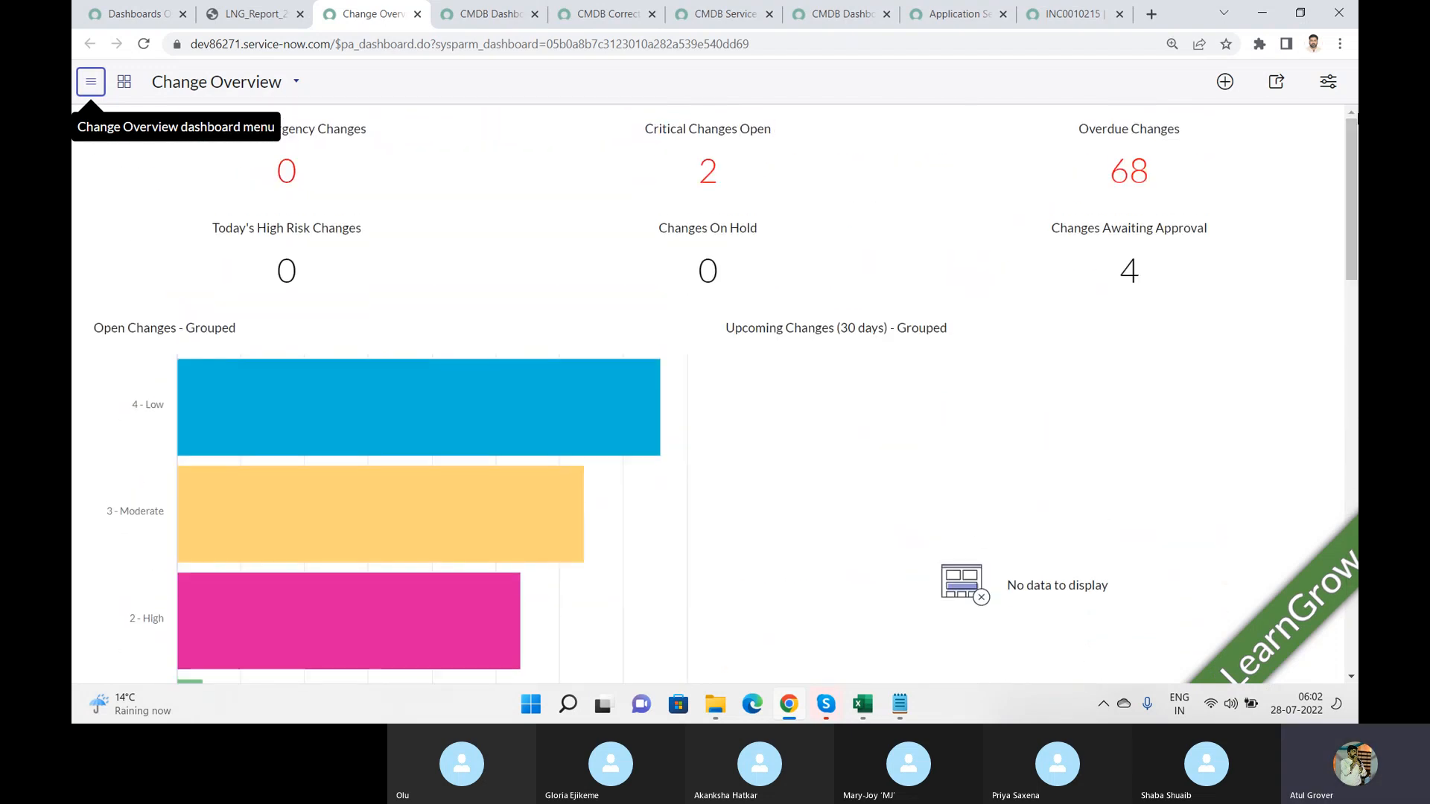
{"action": "left_click", "coordinate": [488, 14]}
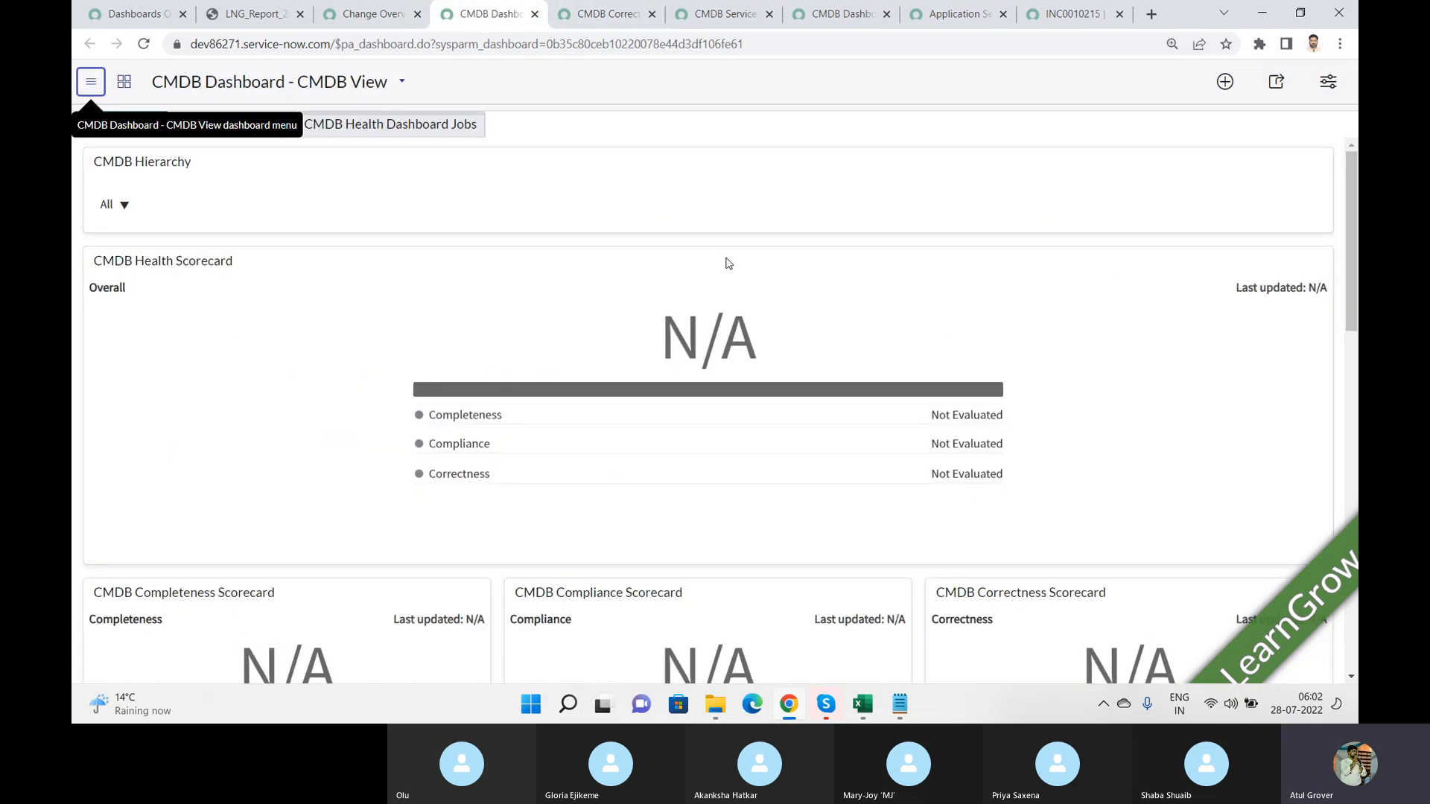
{"action": "left_click", "coordinate": [625, 14]}
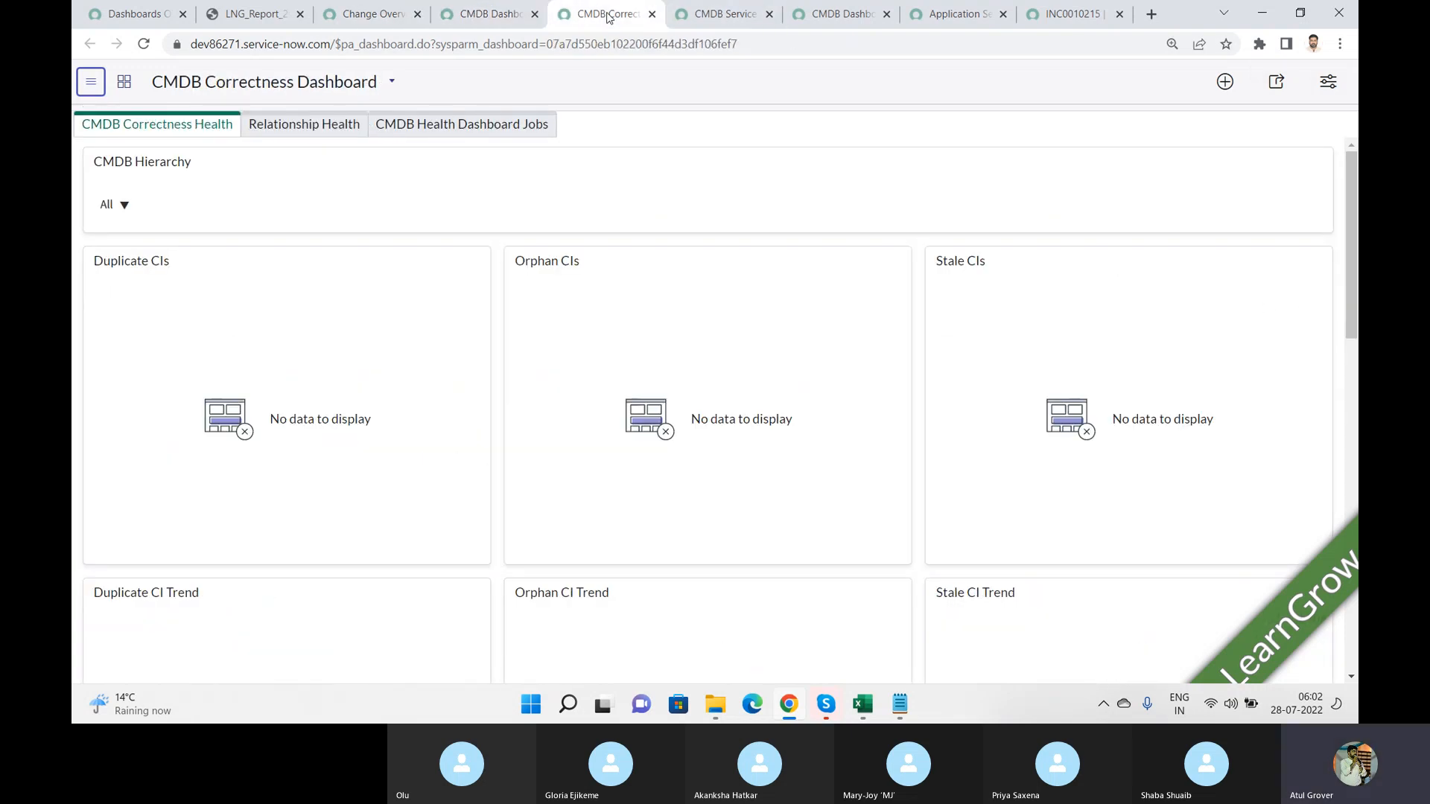
{"action": "left_click", "coordinate": [725, 22]}
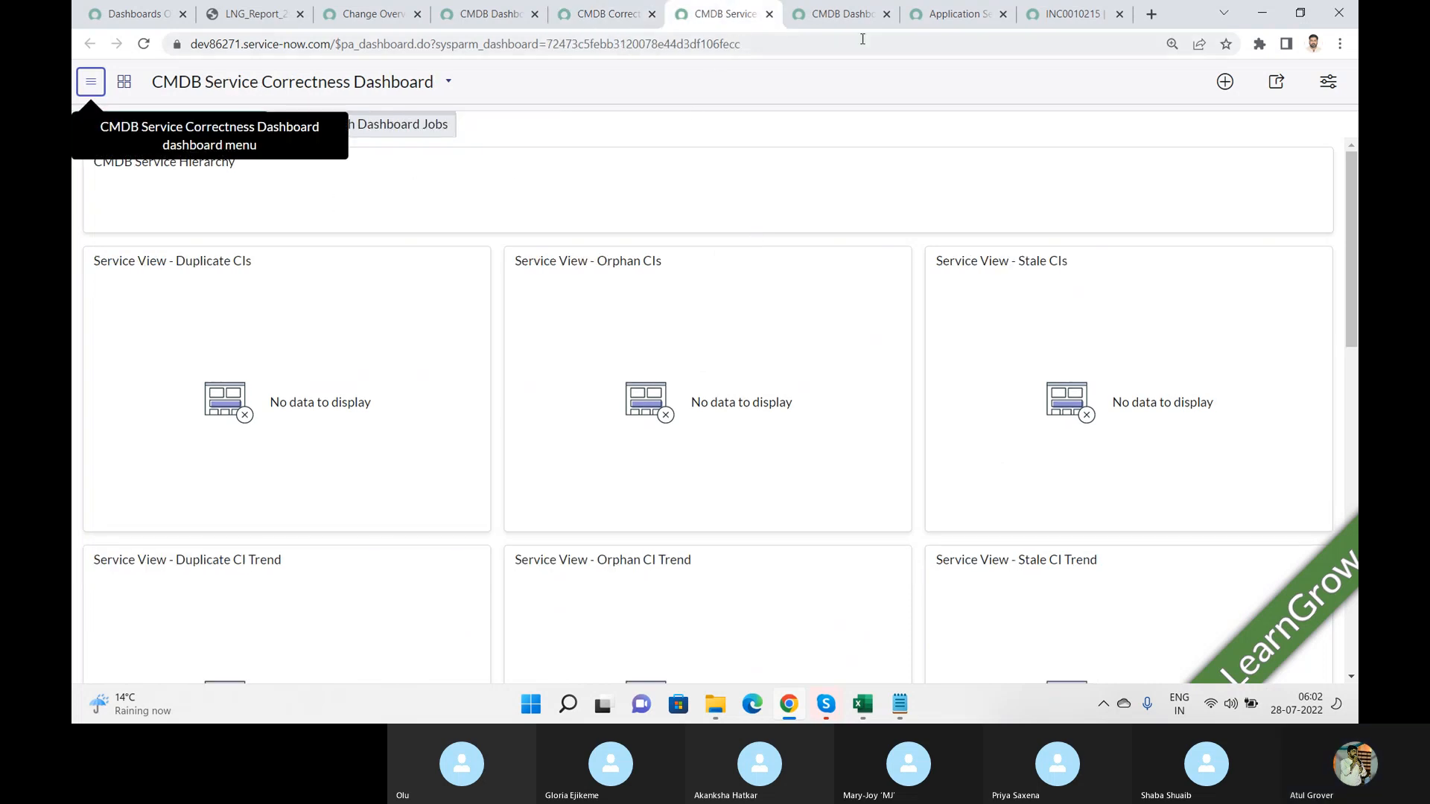
{"action": "left_click", "coordinate": [852, 17]}
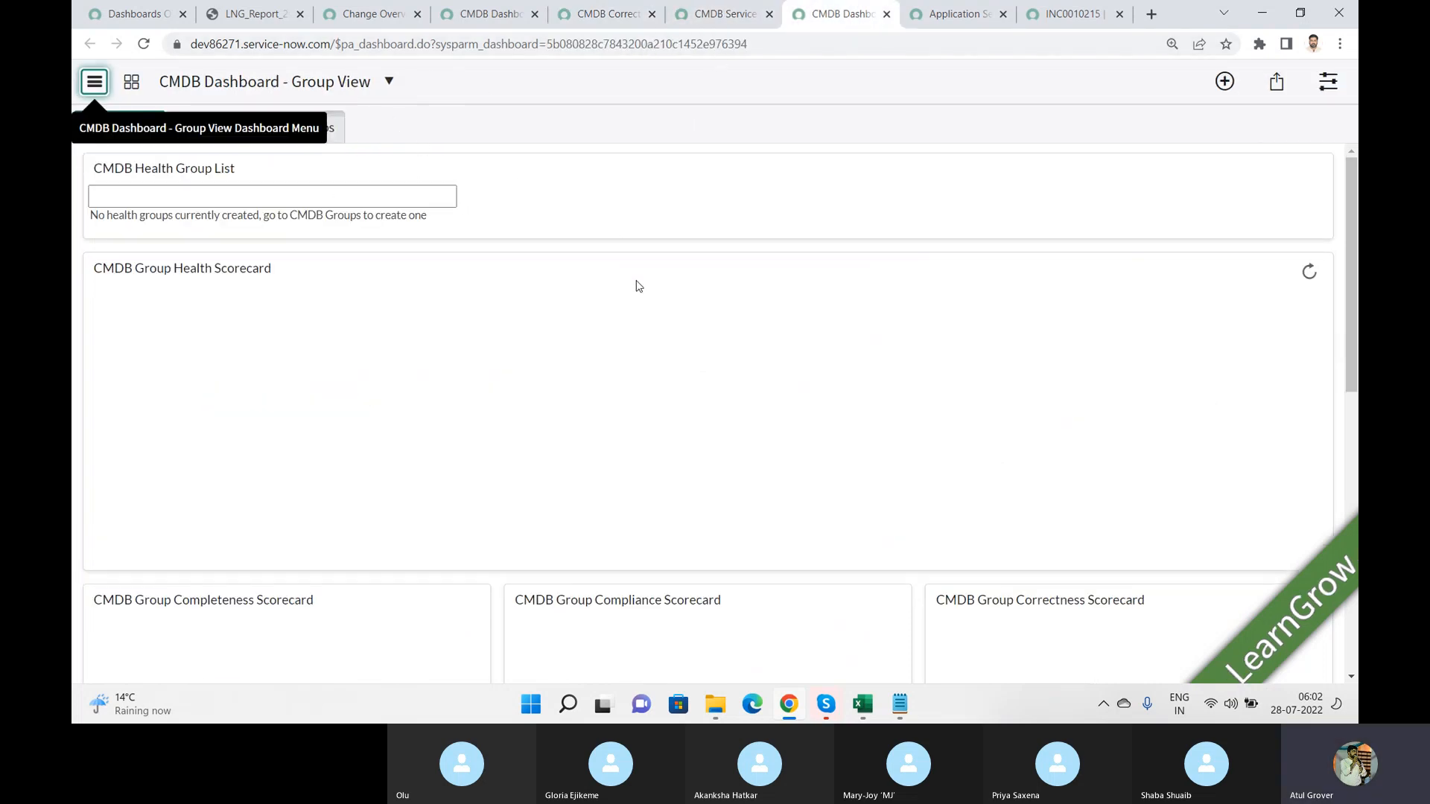
{"action": "left_click", "coordinate": [956, 14]}
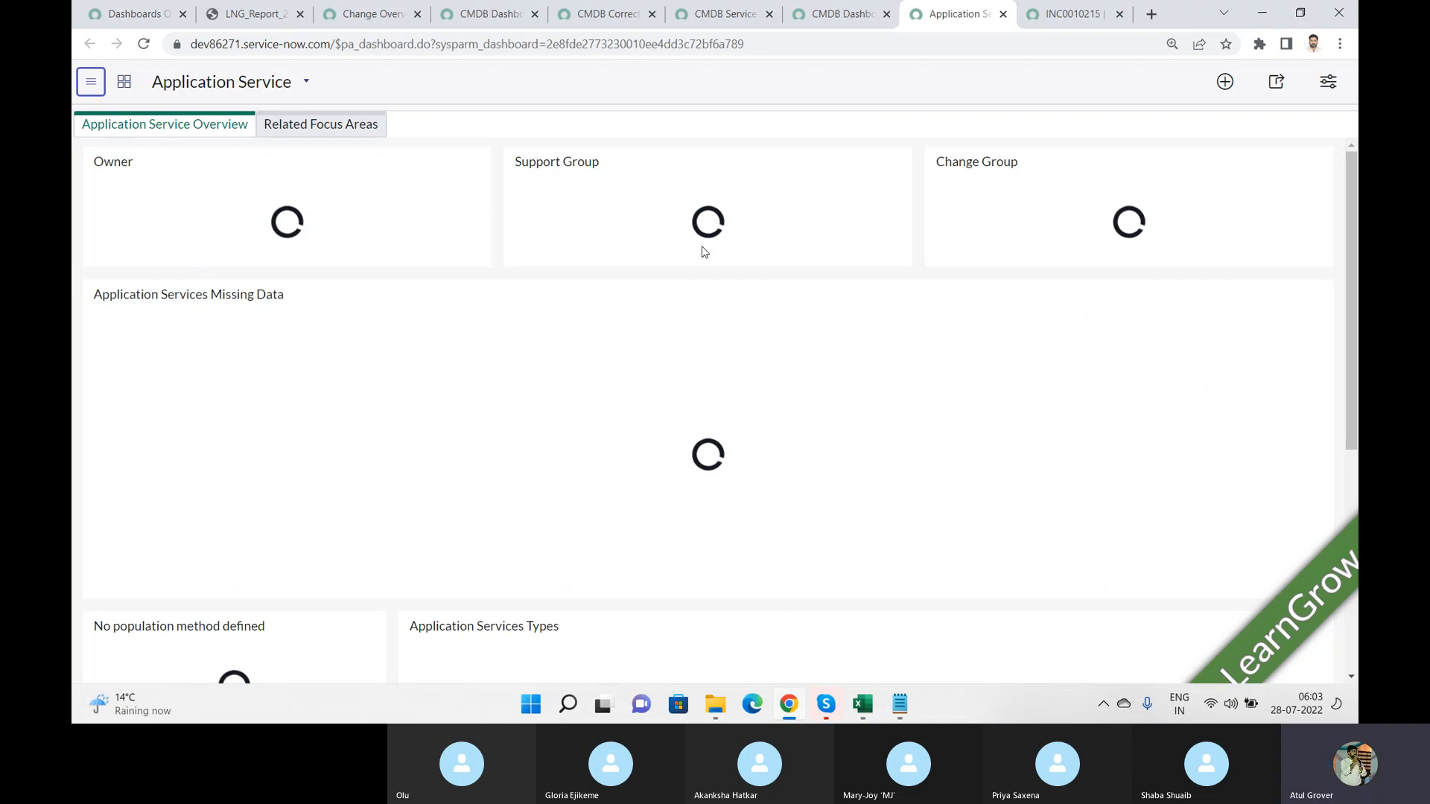
{"action": "key", "text": "alt+Tab"}
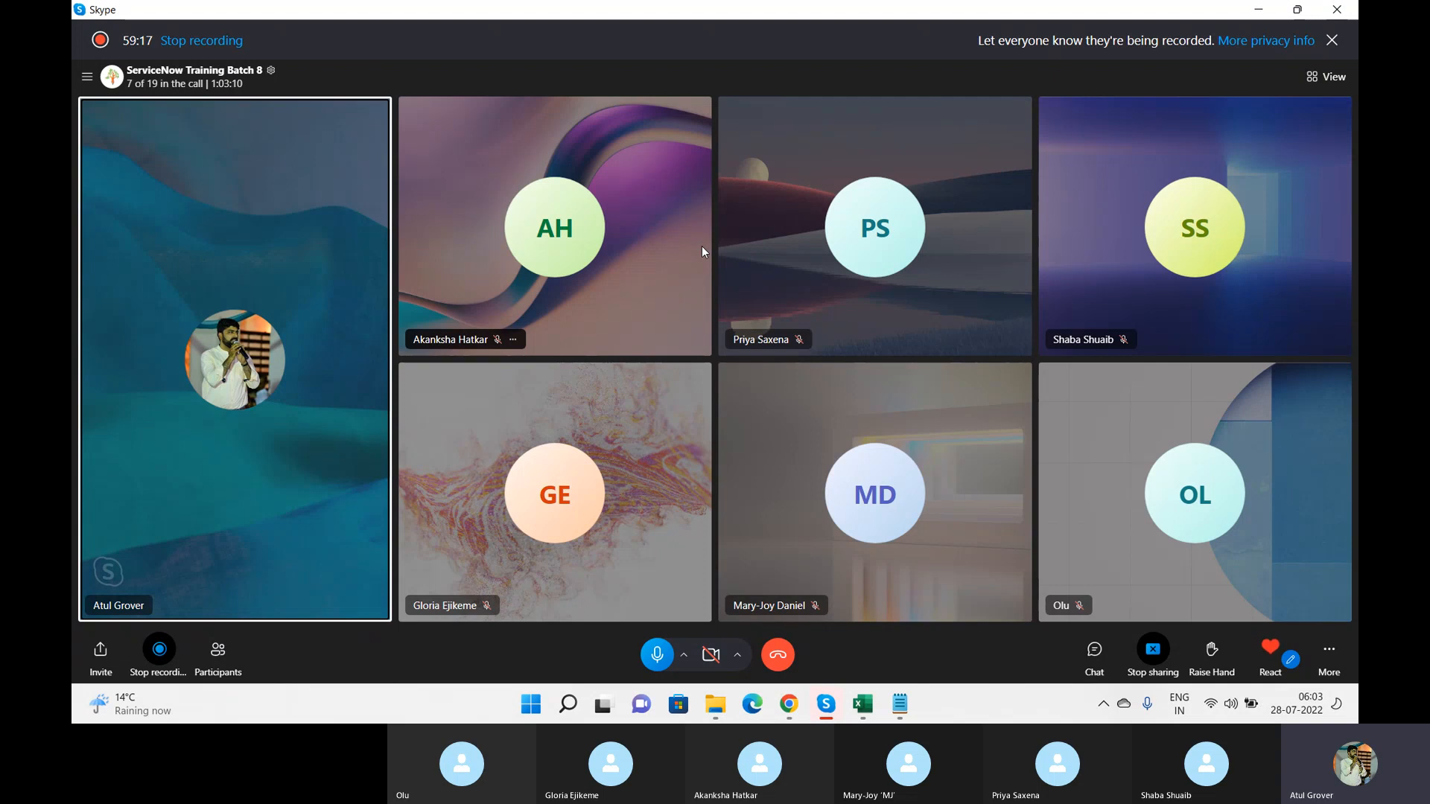
{"action": "key", "text": "alt+Tab"}
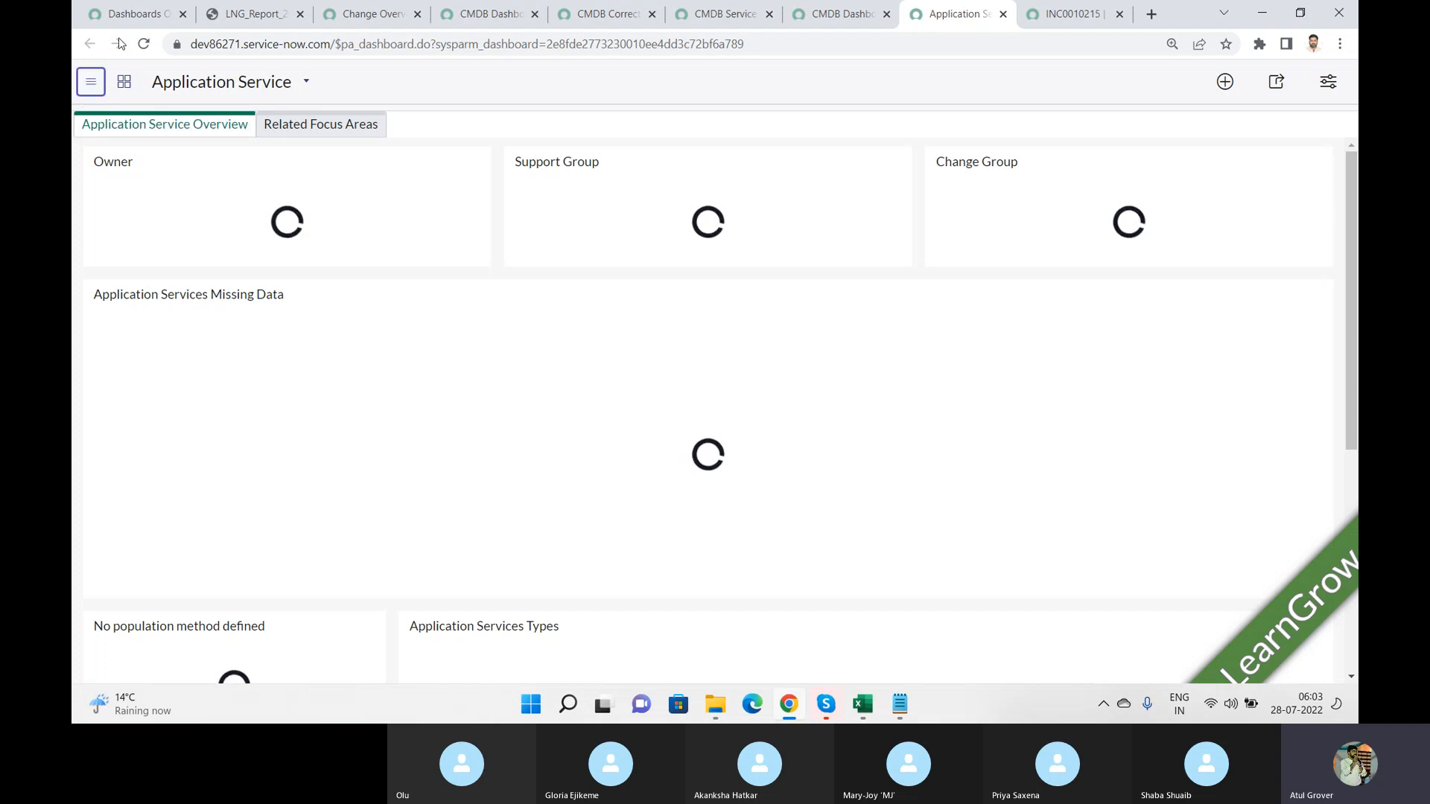
Step: Return to the dashboards overview, filter the application navigator for "report" and open the Reports View / Run list
{"action": "left_click", "coordinate": [134, 15]}
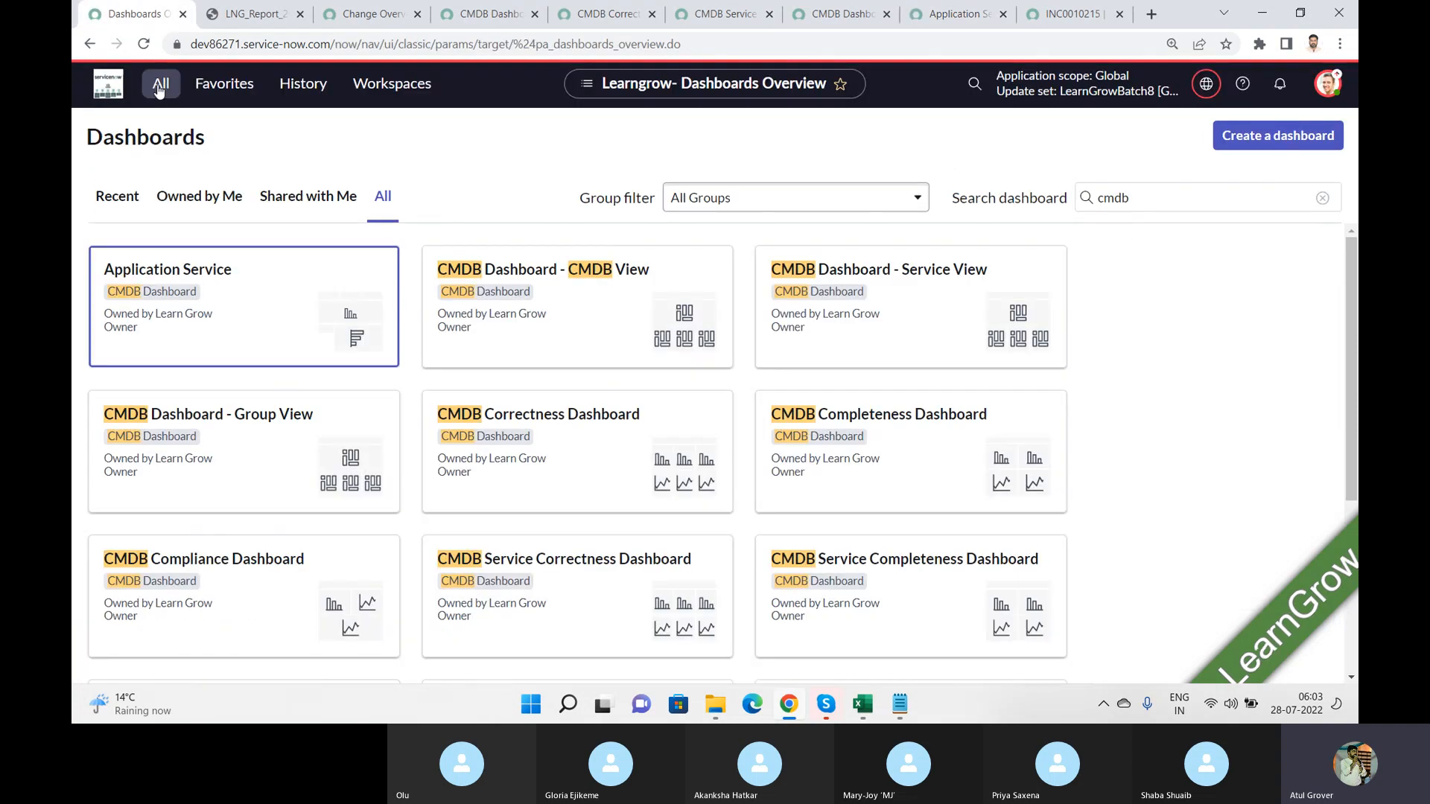
{"action": "left_click", "coordinate": [159, 87]}
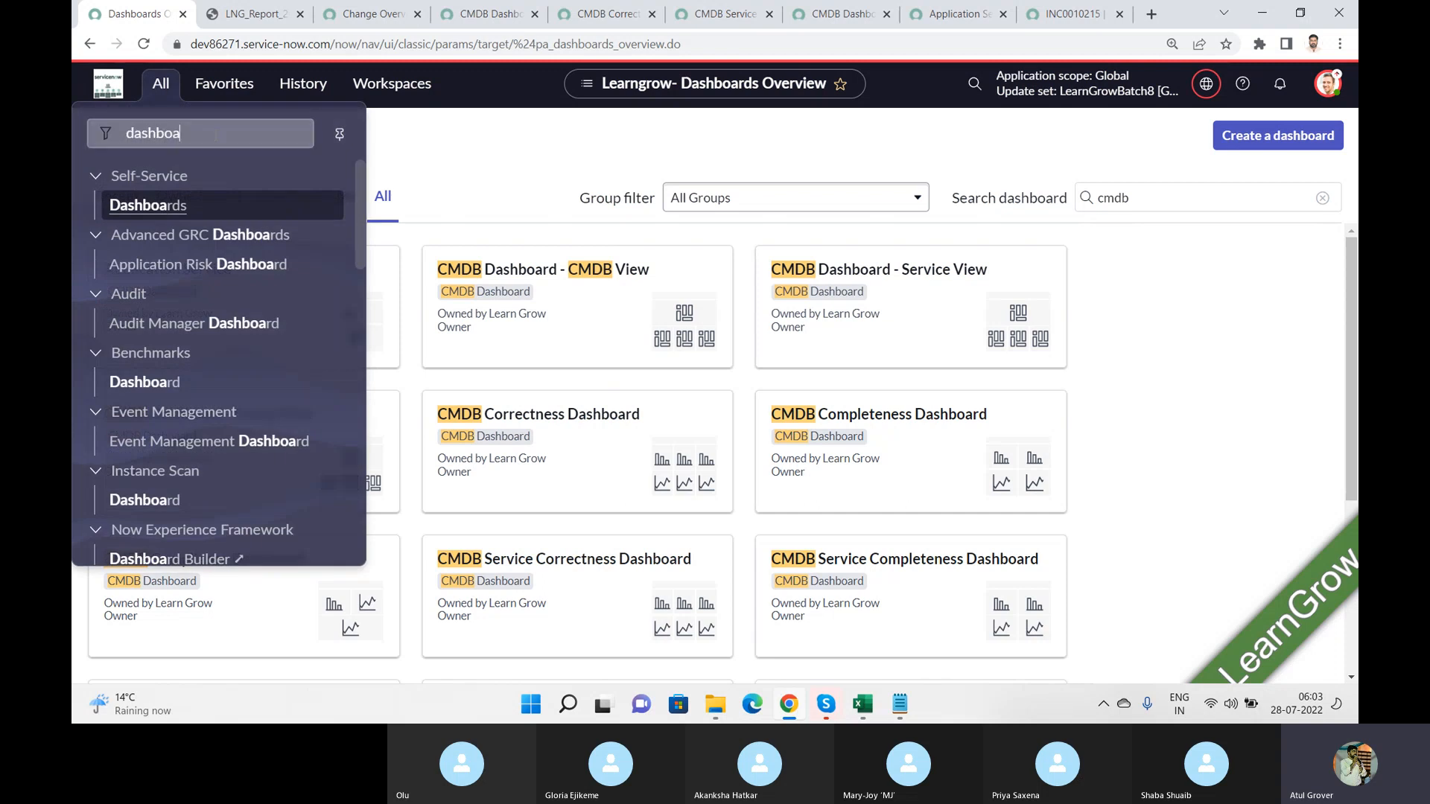
{"action": "left_click_drag", "start_coordinate": [216, 135], "coordinate": [73, 113]}
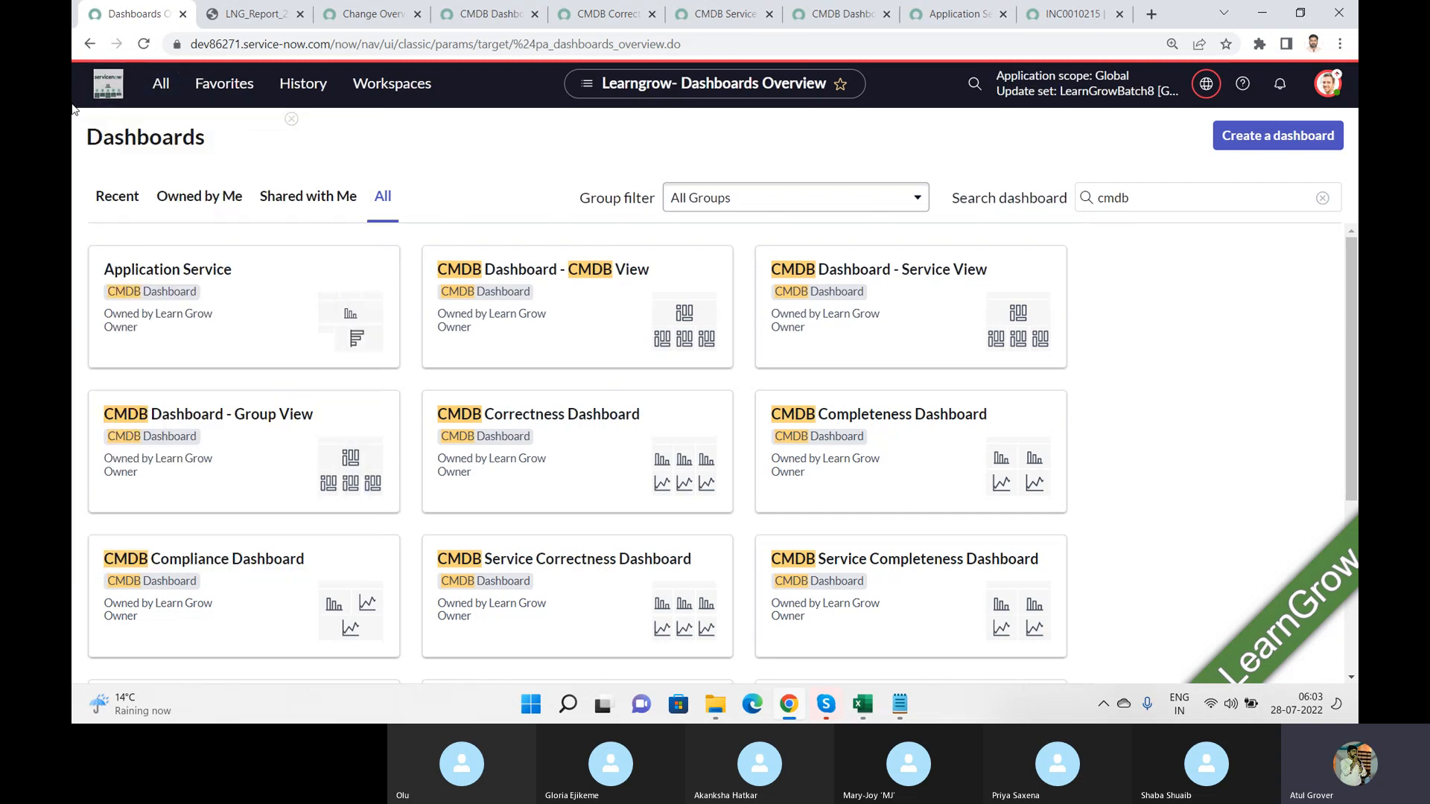
{"action": "left_click", "coordinate": [164, 97]}
{"action": "left_click_drag", "start_coordinate": [181, 133], "coordinate": [104, 135]}
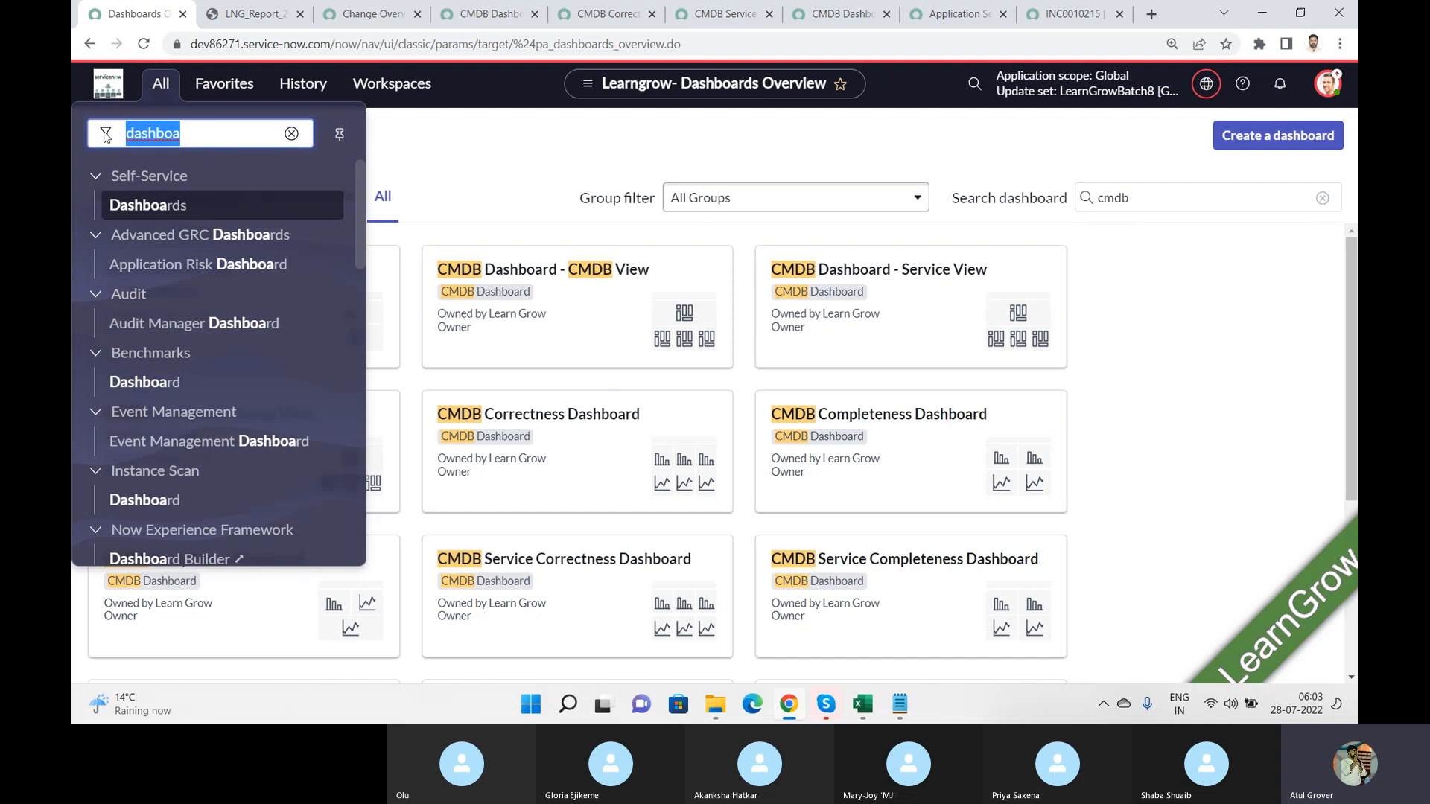
{"action": "type", "text": "report"}
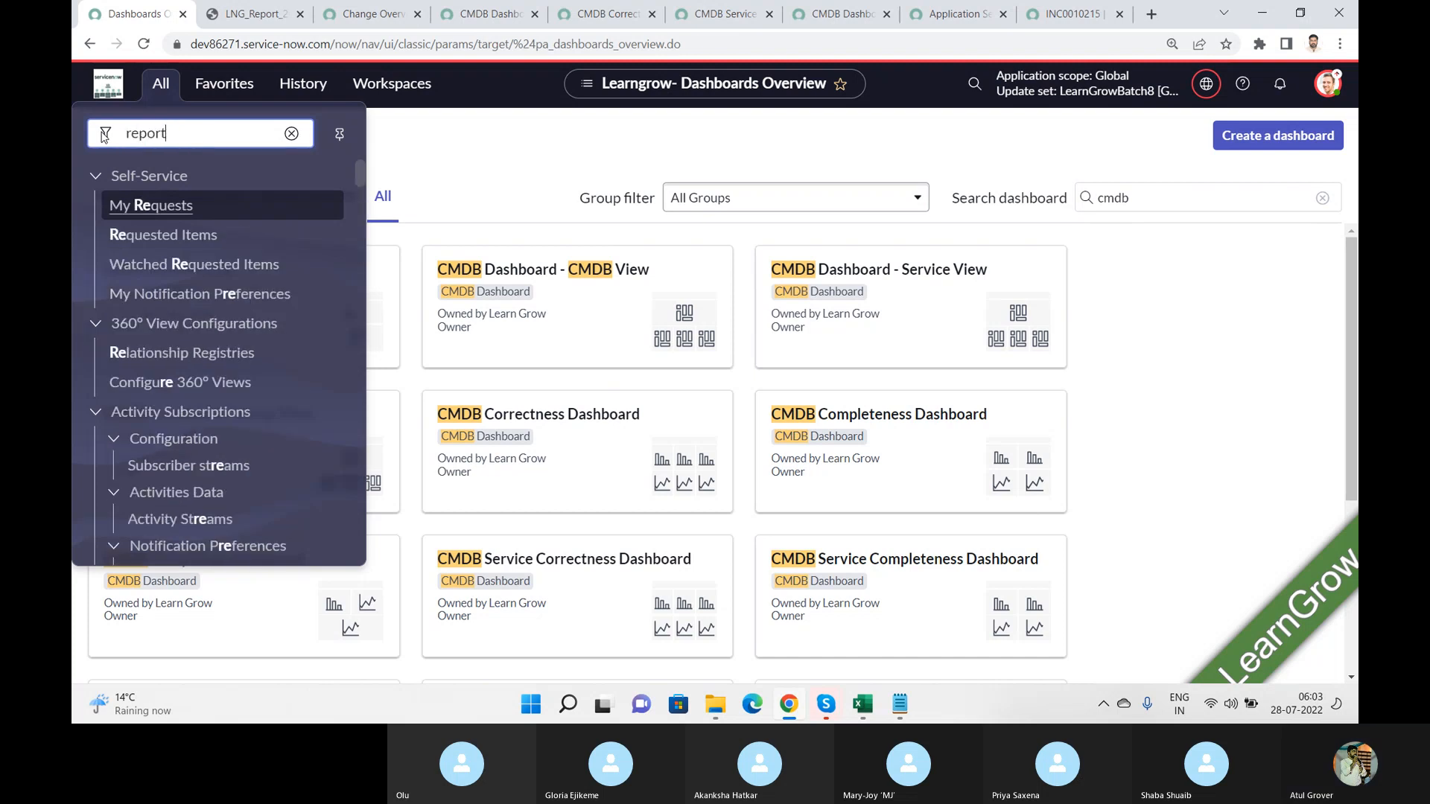
{"action": "left_click", "coordinate": [361, 200]}
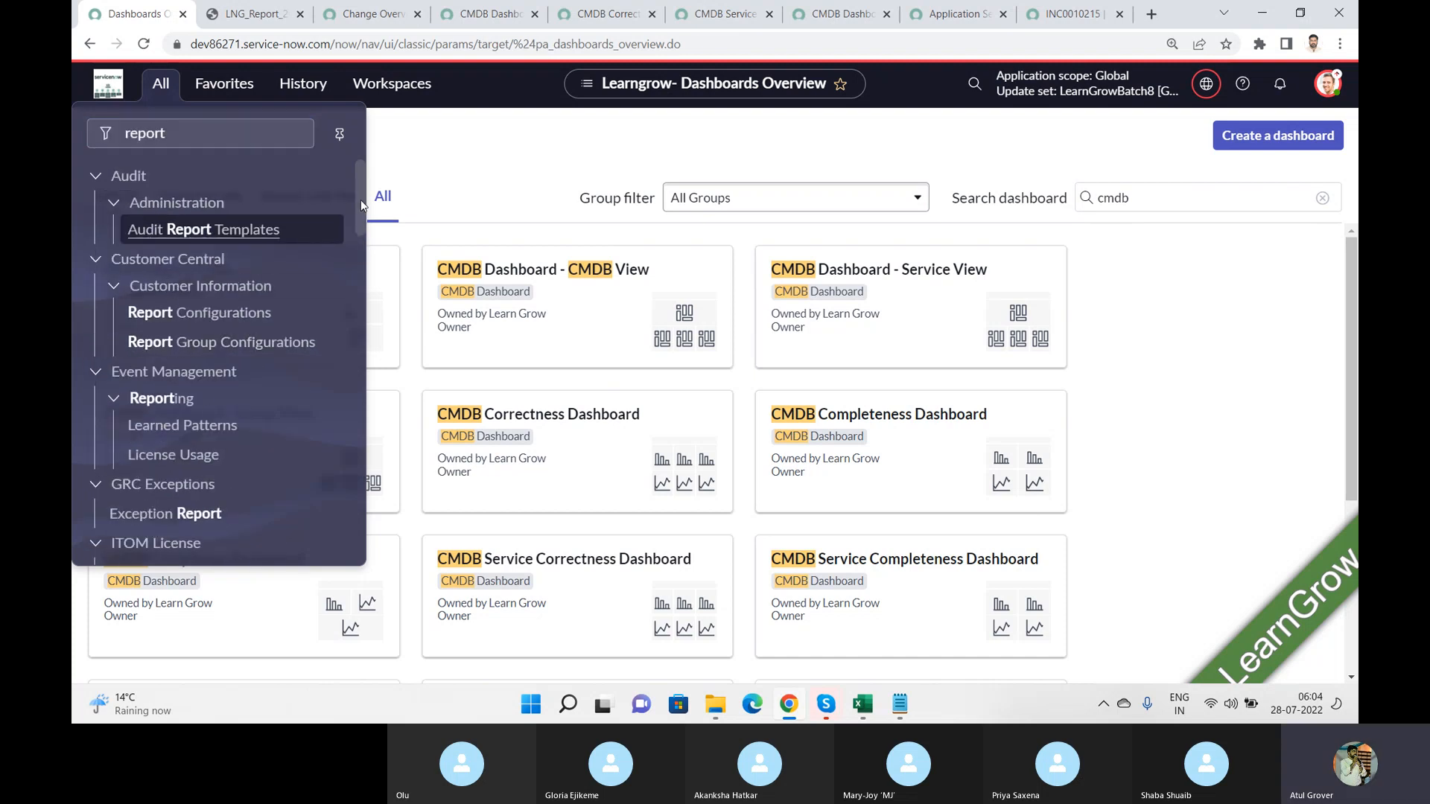
{"action": "left_click_drag", "start_coordinate": [361, 200], "coordinate": [366, 368]}
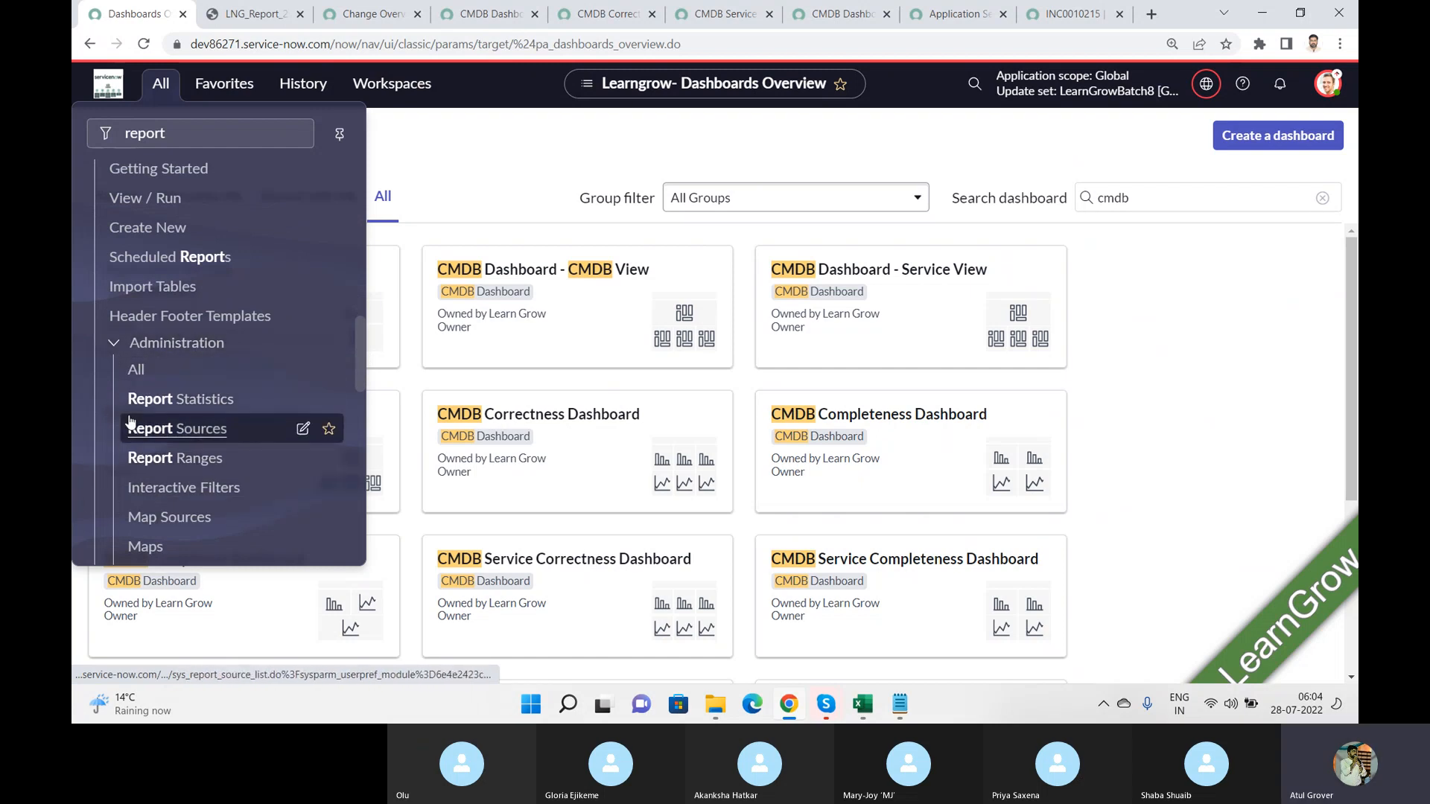
{"action": "left_click", "coordinate": [135, 213]}
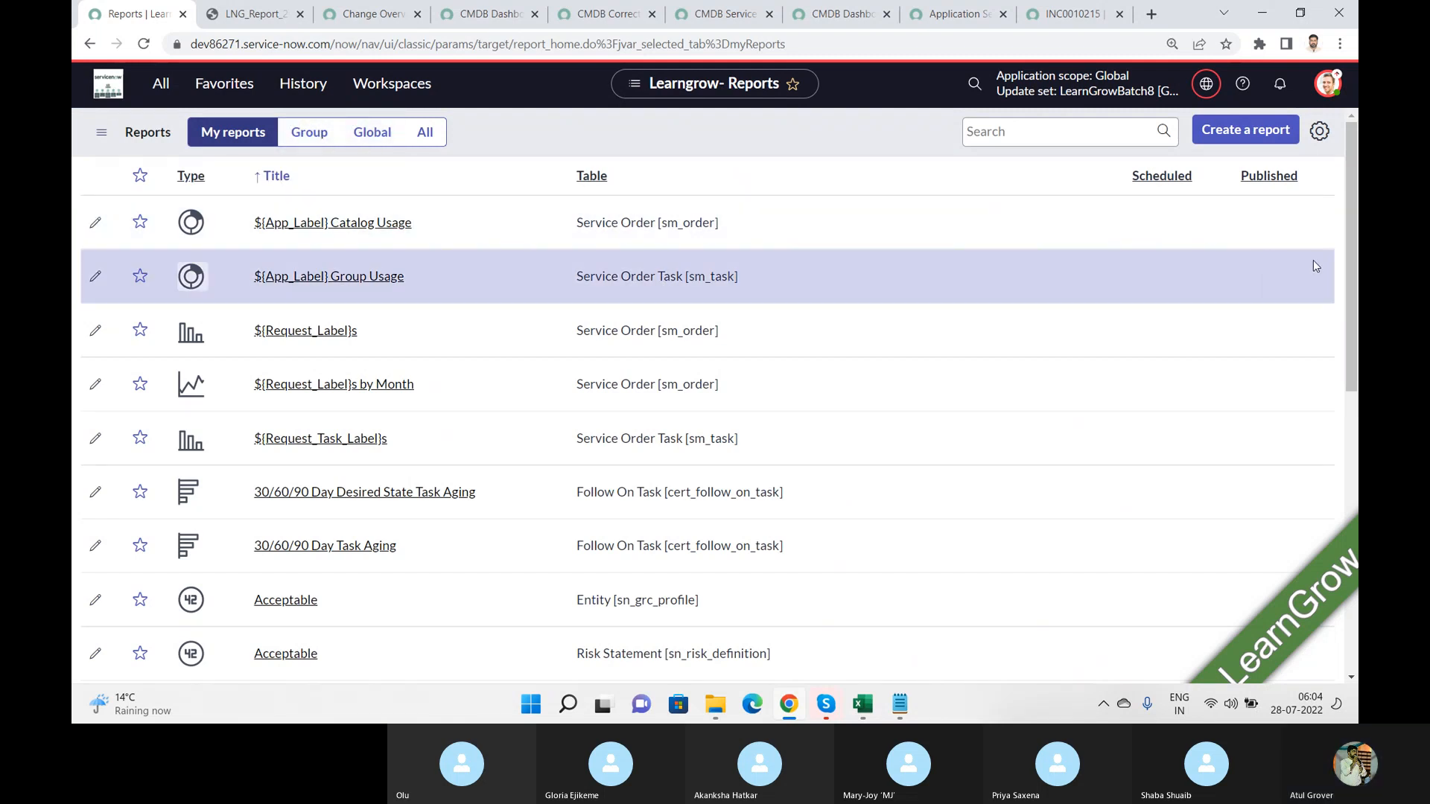
{"action": "left_click_drag", "start_coordinate": [1352, 297], "coordinate": [1321, 249]}
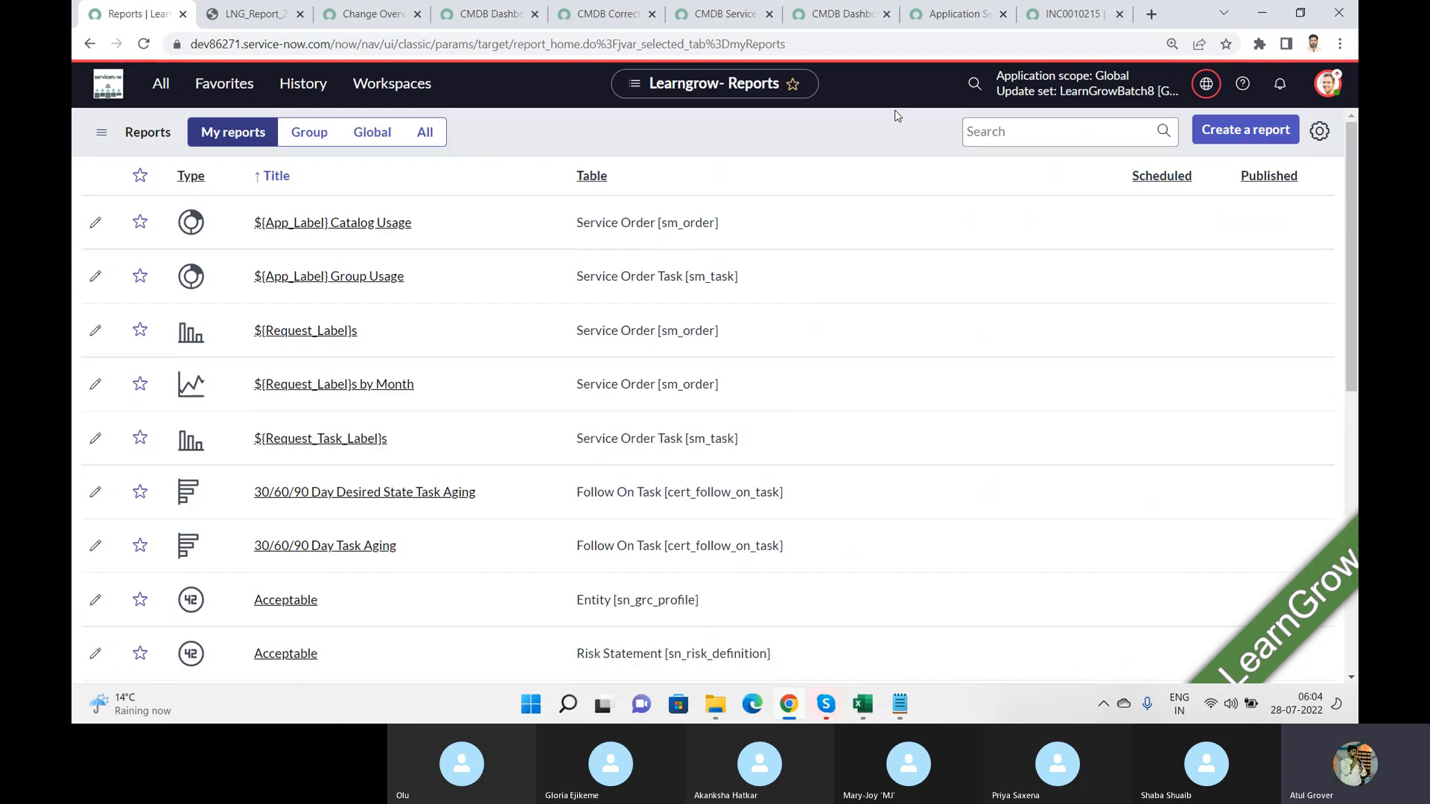
{"action": "left_click", "coordinate": [1066, 128]}
{"action": "type", "text": "L"}
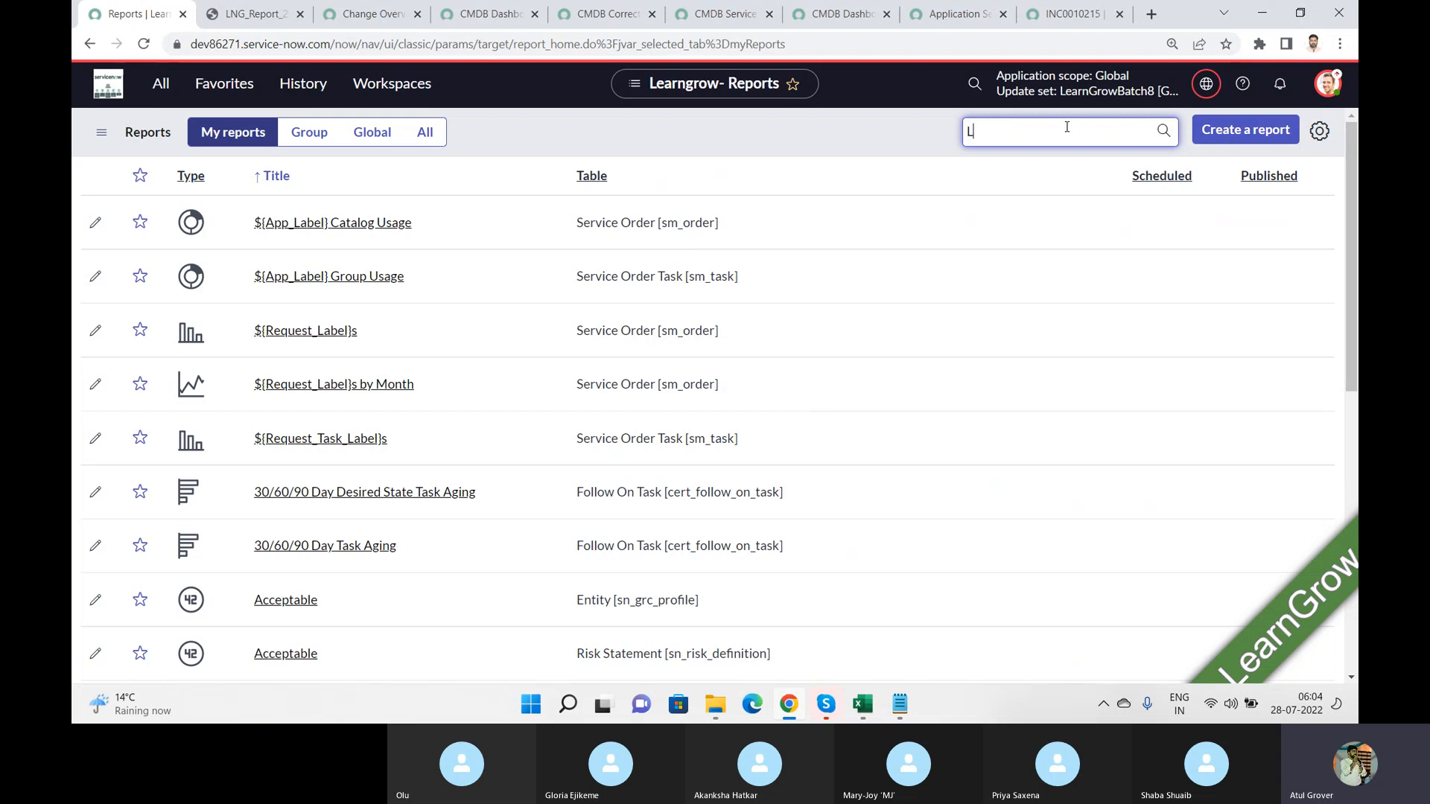
{"action": "type", "text": "NG"}
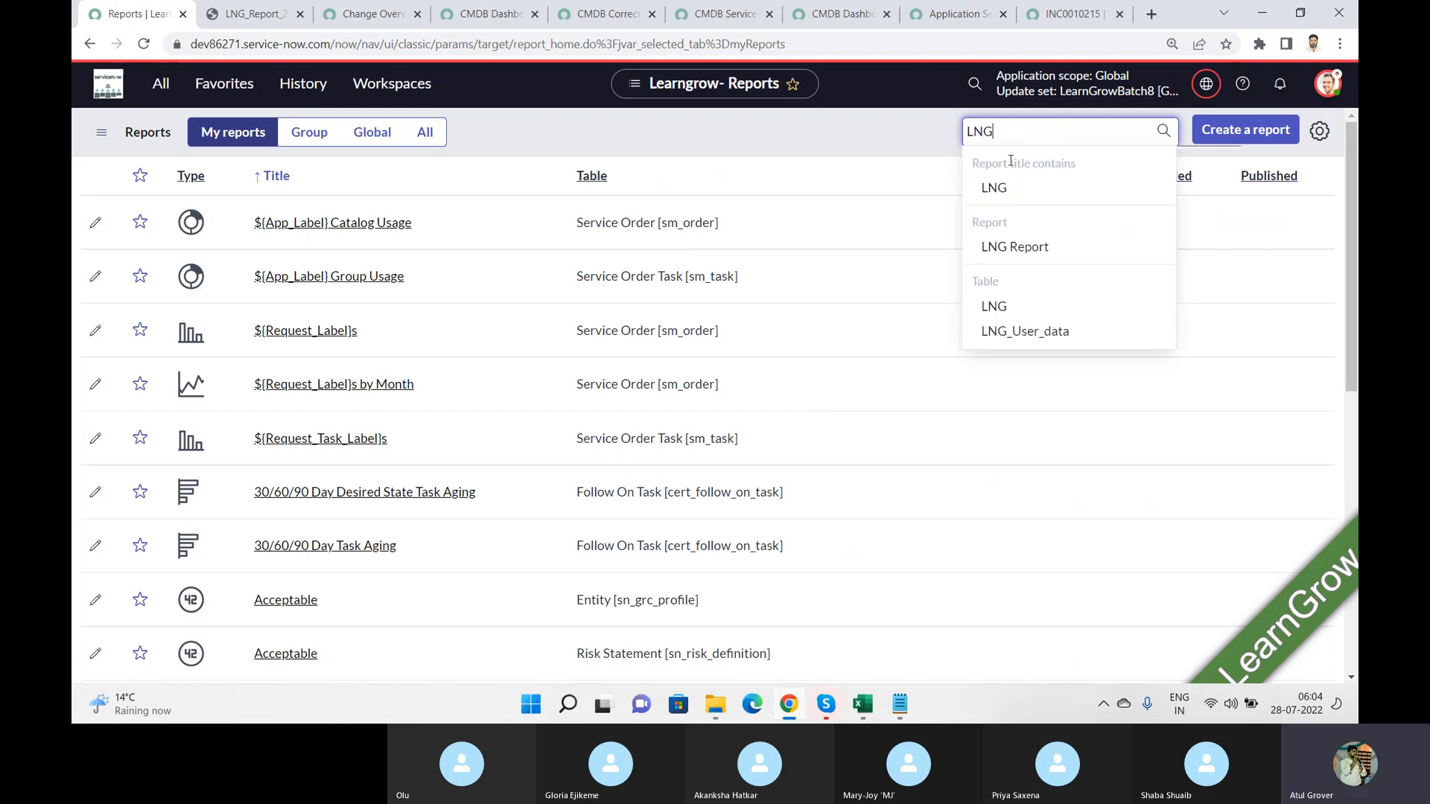
Step: Filter the reports to titles containing "incident" and open the Active Incidents older than 7 days report
{"action": "left_click_drag", "start_coordinate": [1011, 131], "coordinate": [741, 138]}
{"action": "type", "text": "inc"}
{"action": "key", "text": "BackSpace"}
{"action": "key", "text": "BackSpace"}
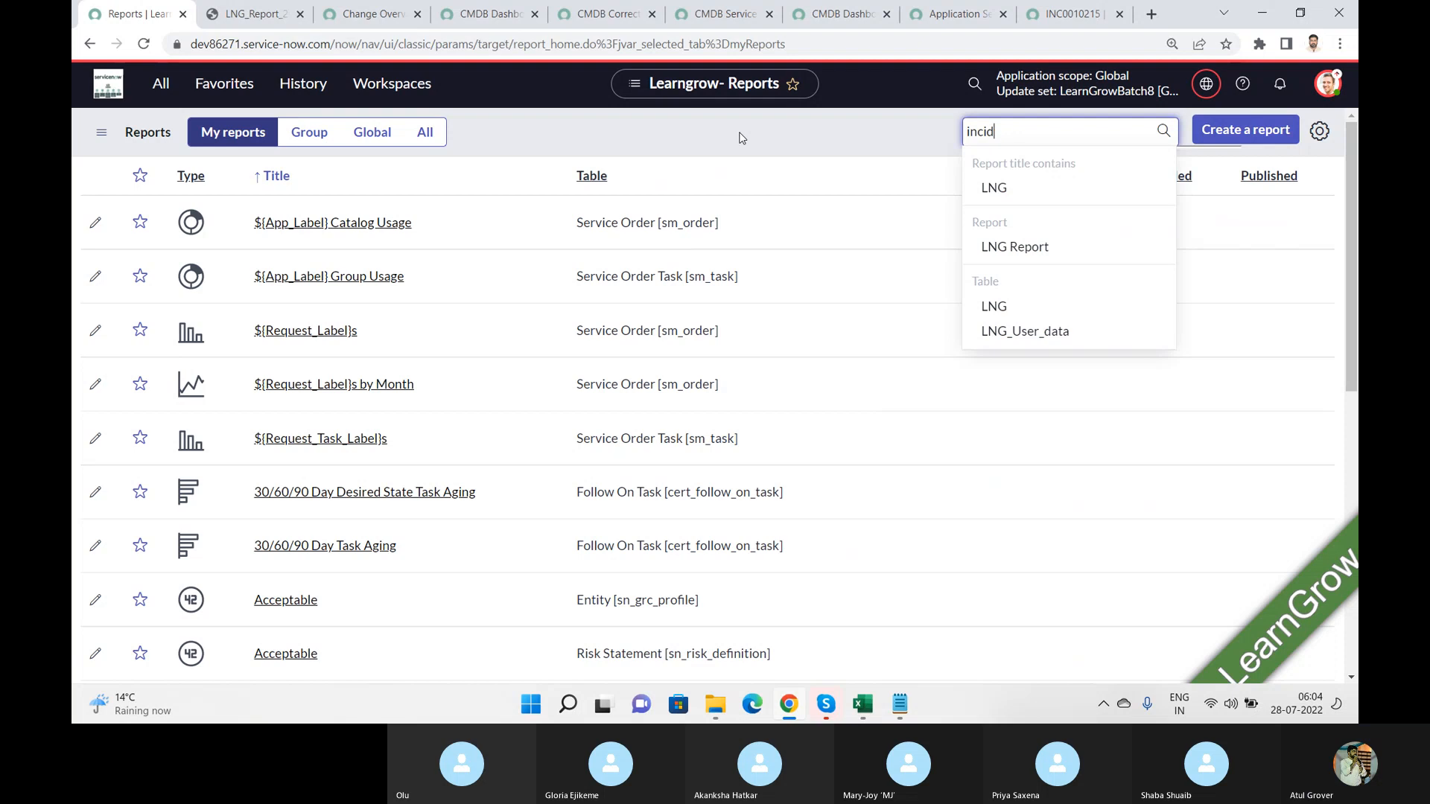
{"action": "type", "text": "ent"}
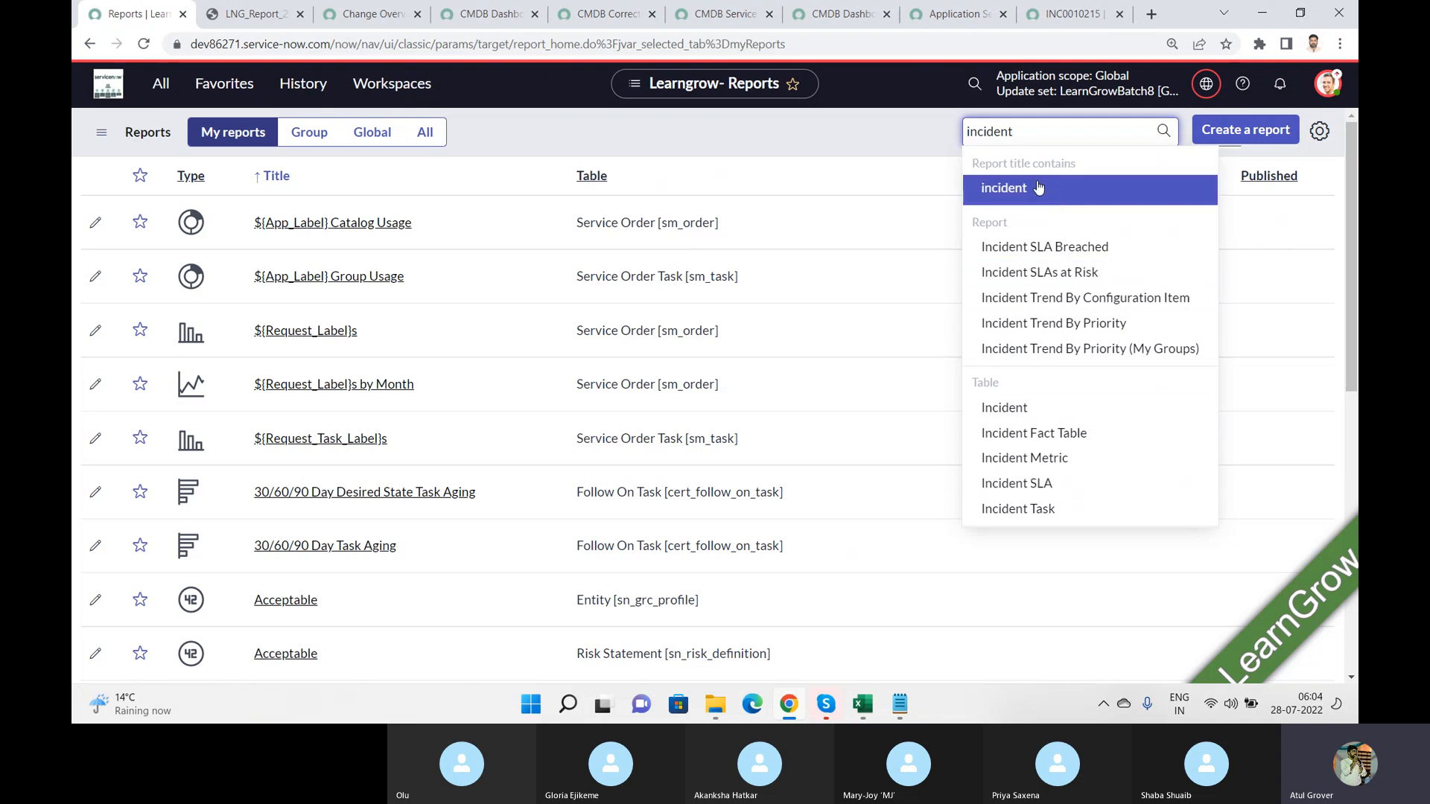
{"action": "left_click", "coordinate": [998, 188]}
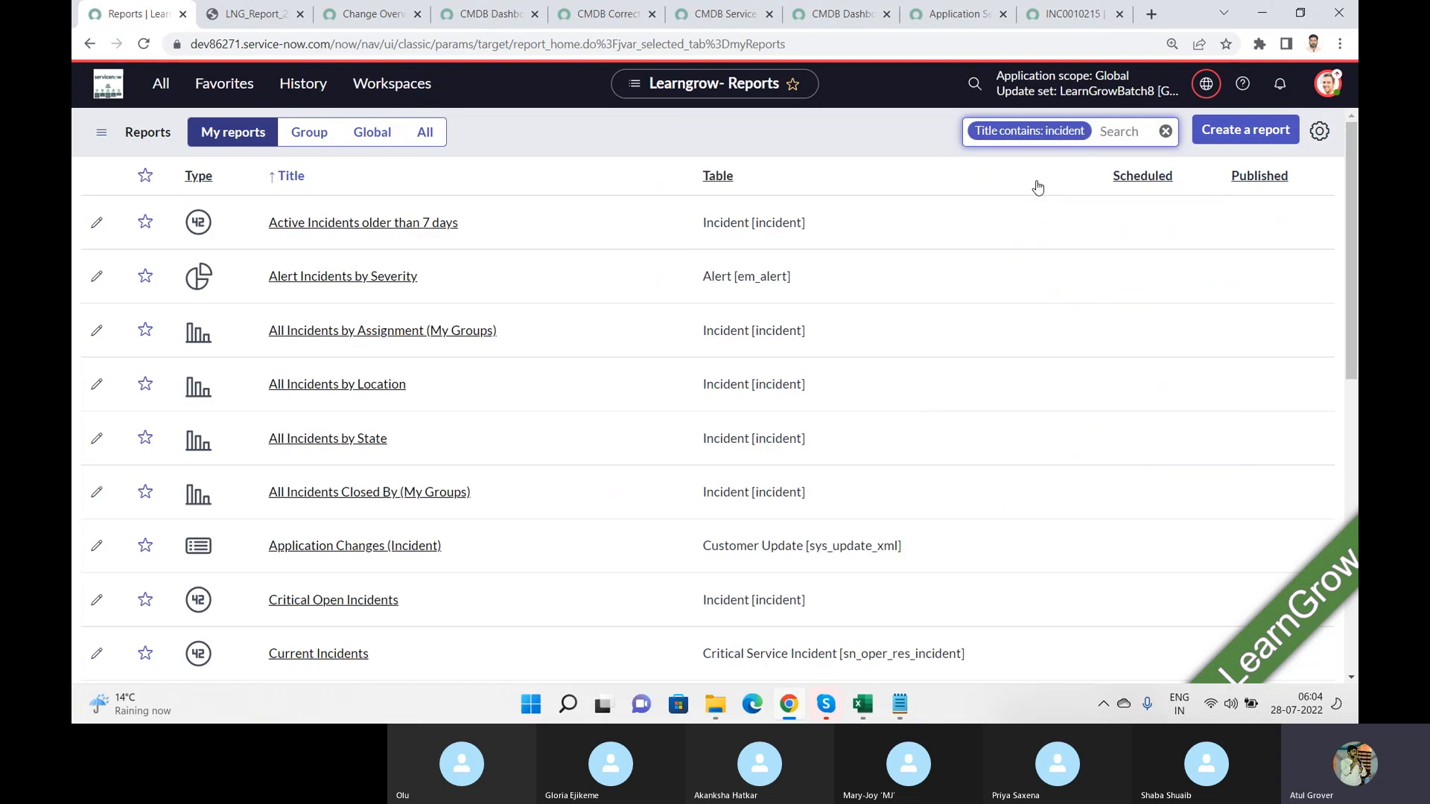
{"action": "left_click", "coordinate": [316, 223]}
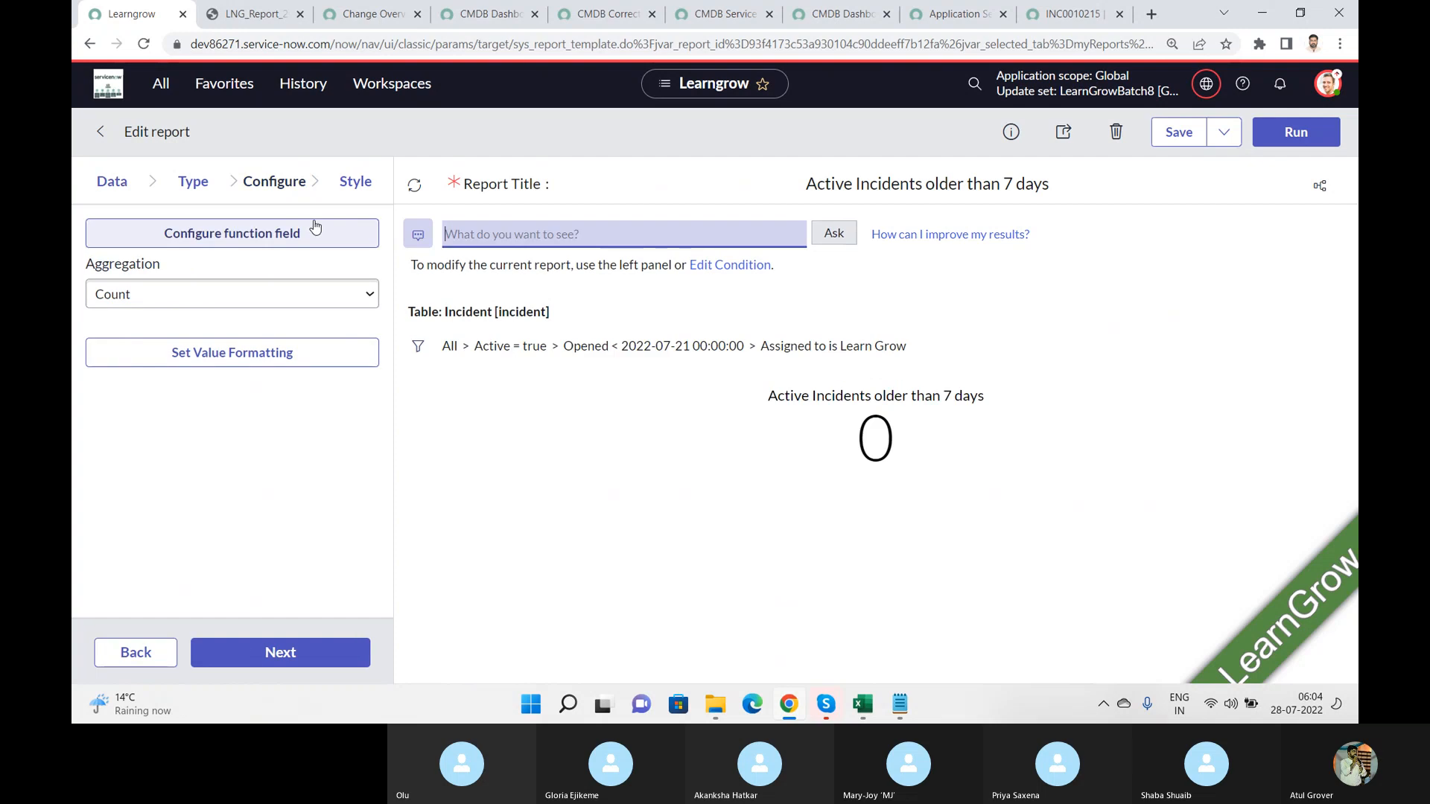
Step: Add the Active Incidents older than 7 days report to the Change tab of the LNG dashboard through its sharing options
{"action": "left_click", "coordinate": [1071, 138]}
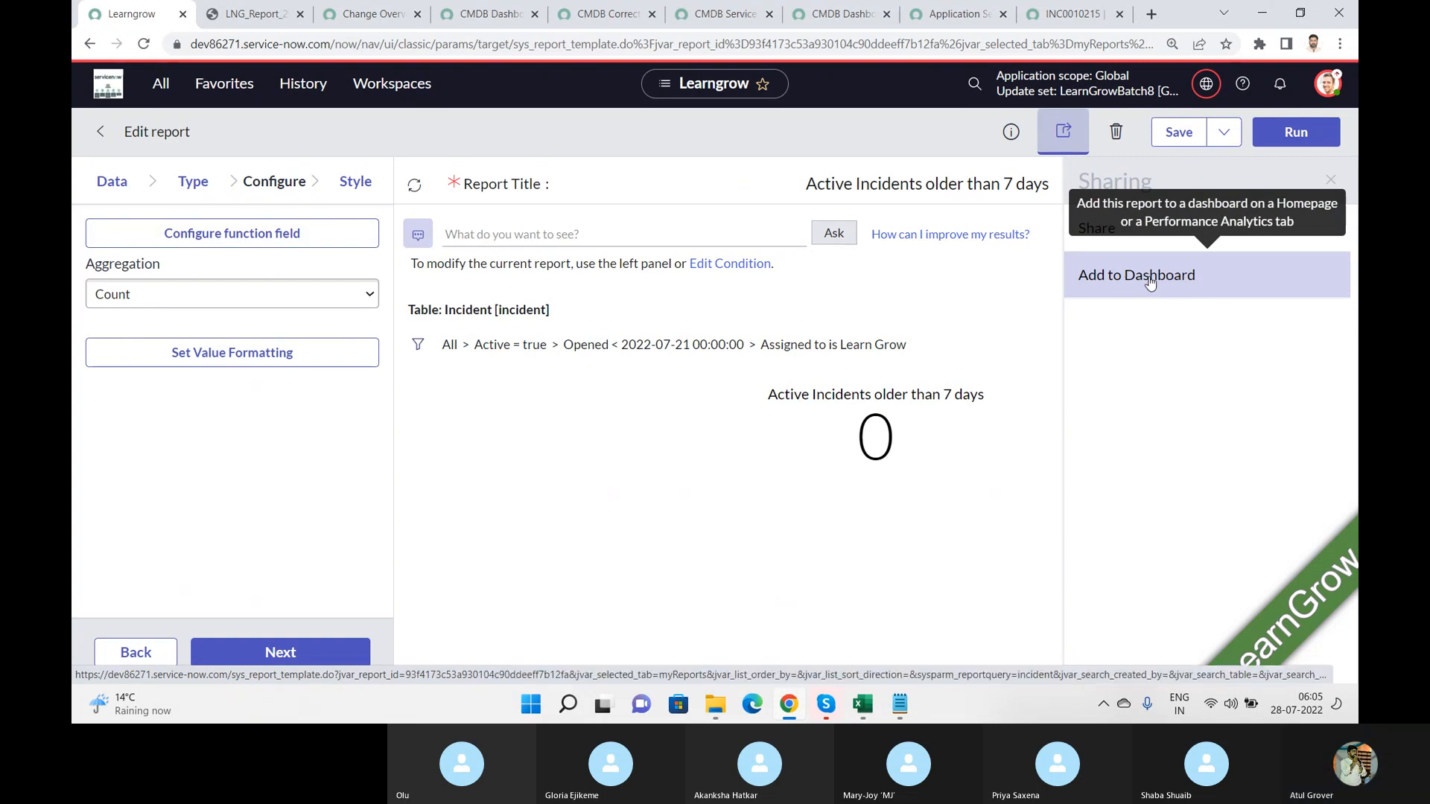
{"action": "left_click", "coordinate": [1150, 280]}
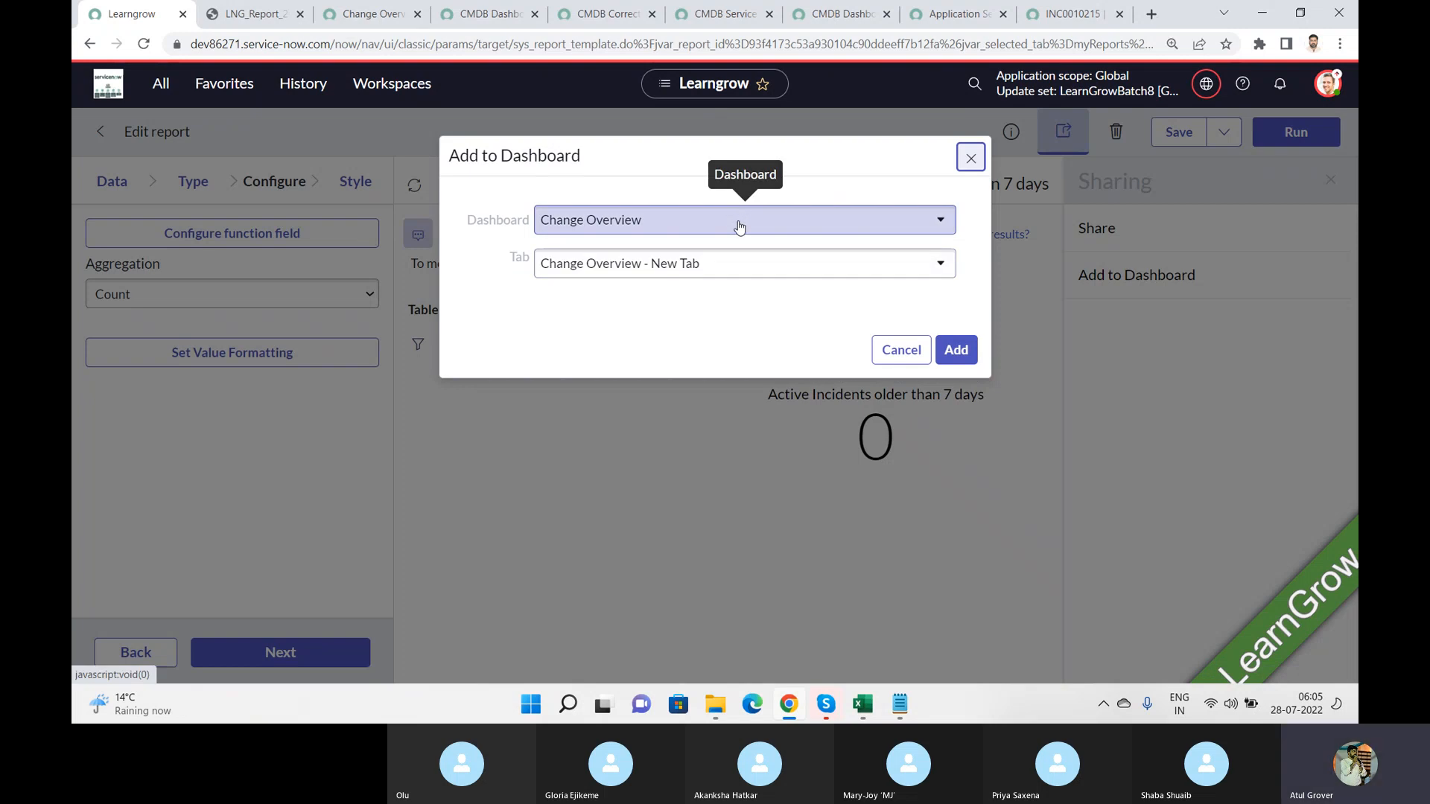
{"action": "left_click", "coordinate": [739, 228]}
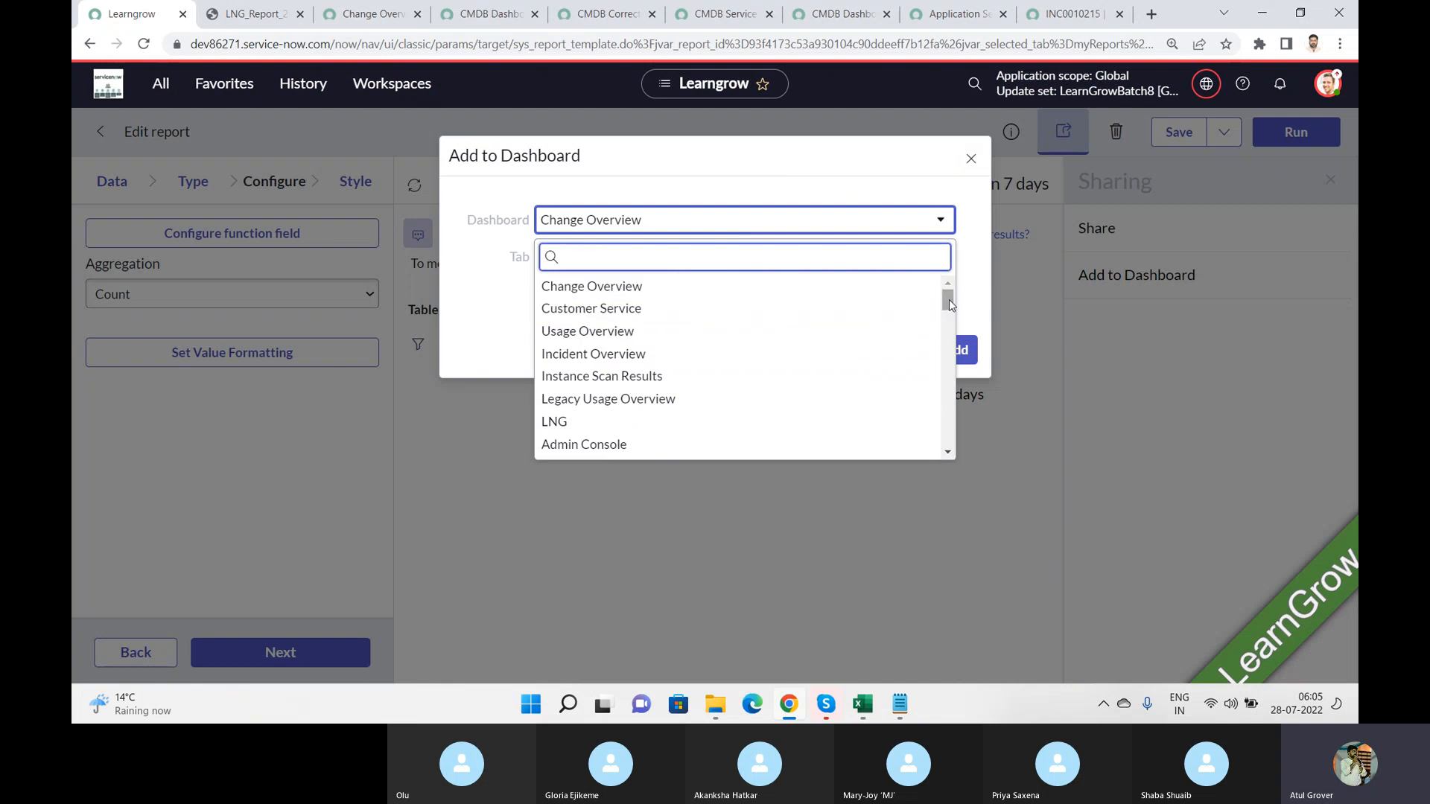
{"action": "left_click", "coordinate": [553, 421]}
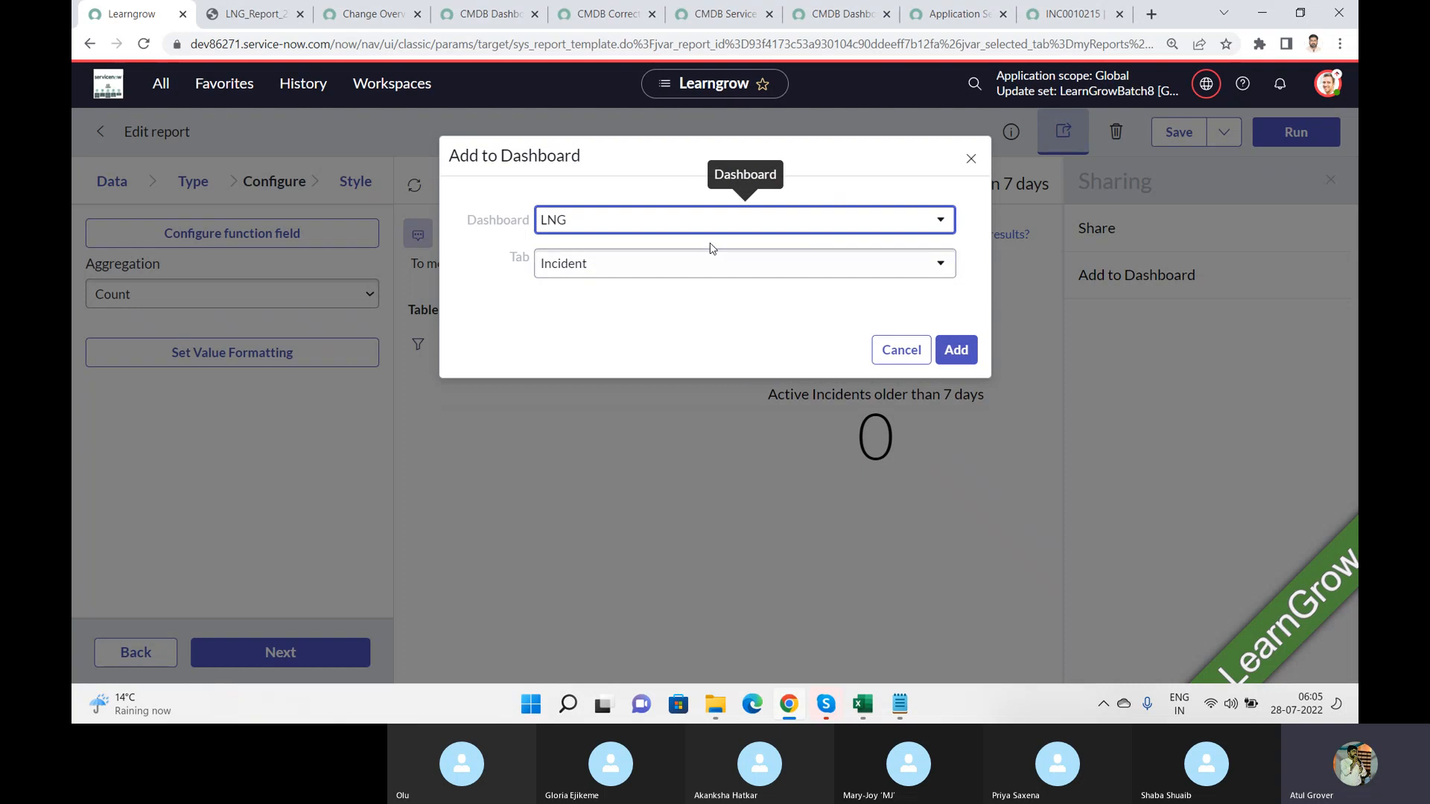
{"action": "left_click", "coordinate": [683, 267]}
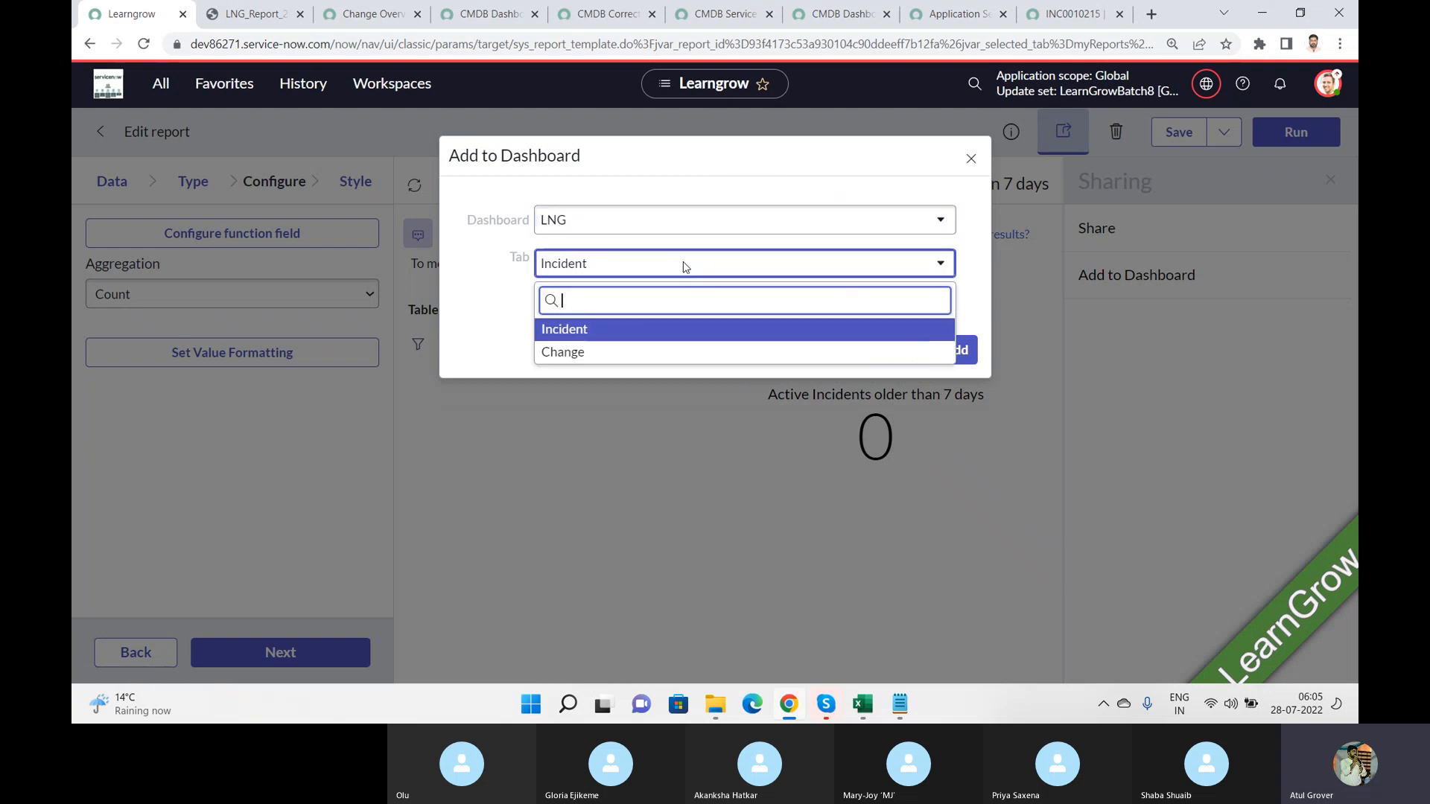
{"action": "left_click", "coordinate": [564, 352]}
{"action": "left_click", "coordinate": [957, 352]}
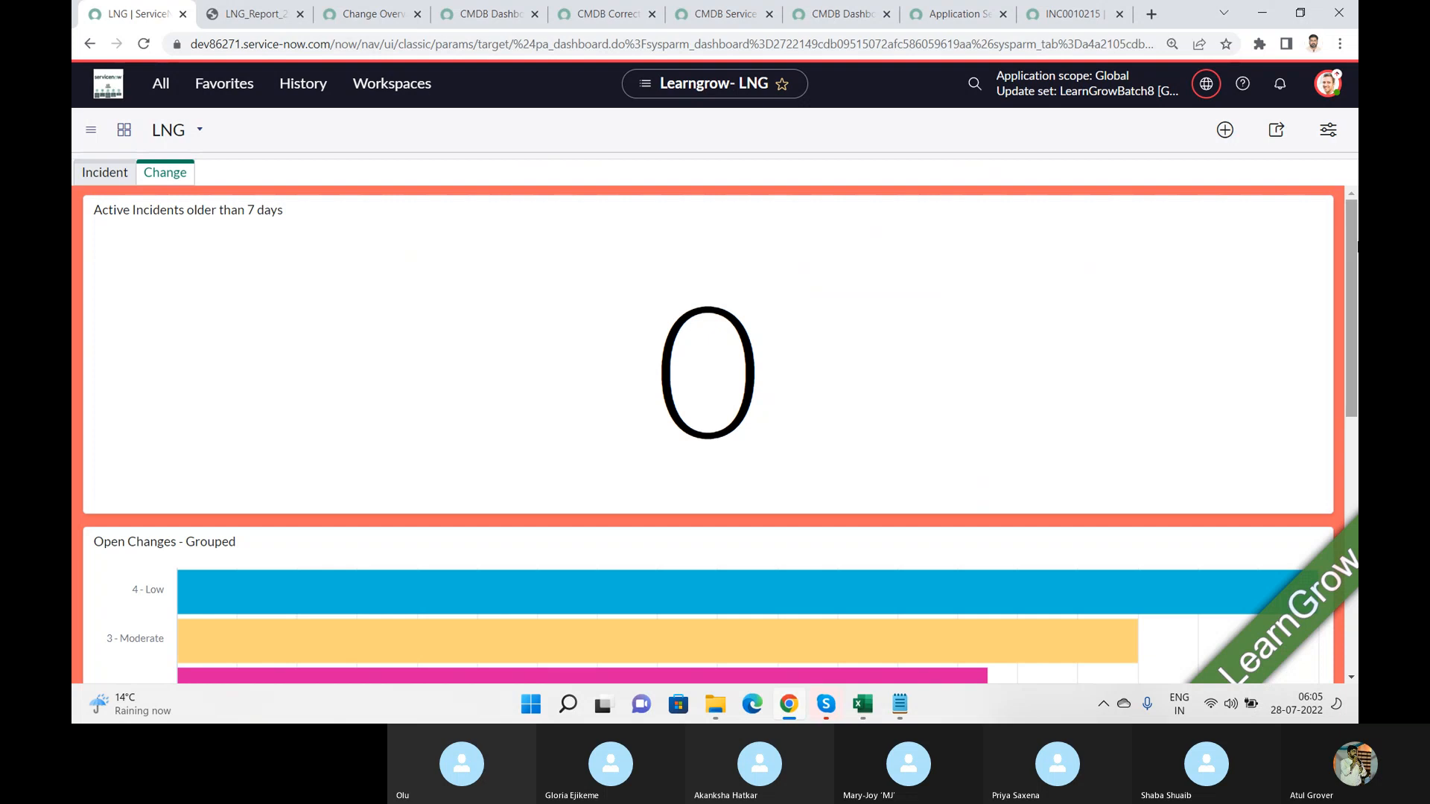
{"action": "left_click_drag", "start_coordinate": [1349, 262], "coordinate": [1358, 196]}
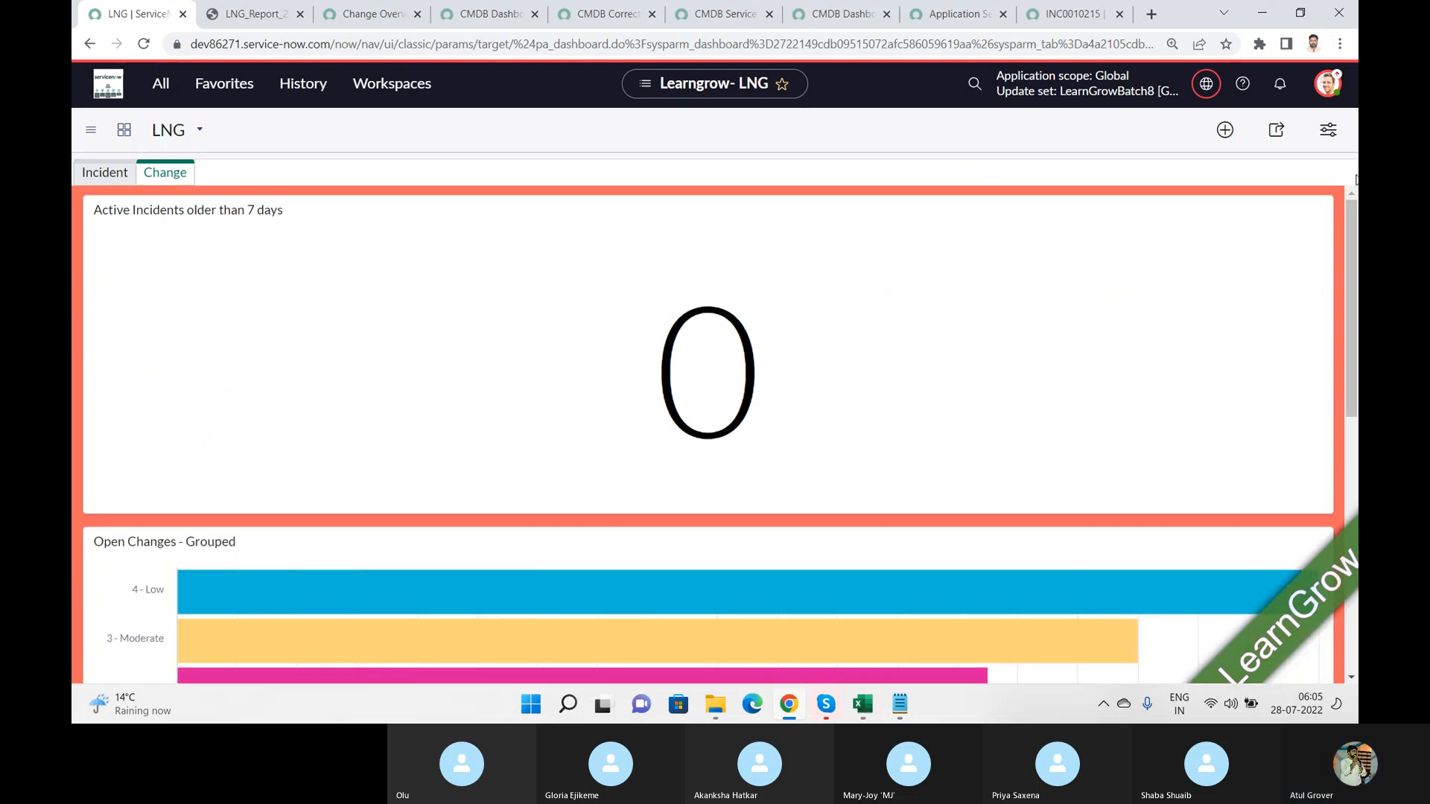
{"action": "key", "text": "alt+Tab"}
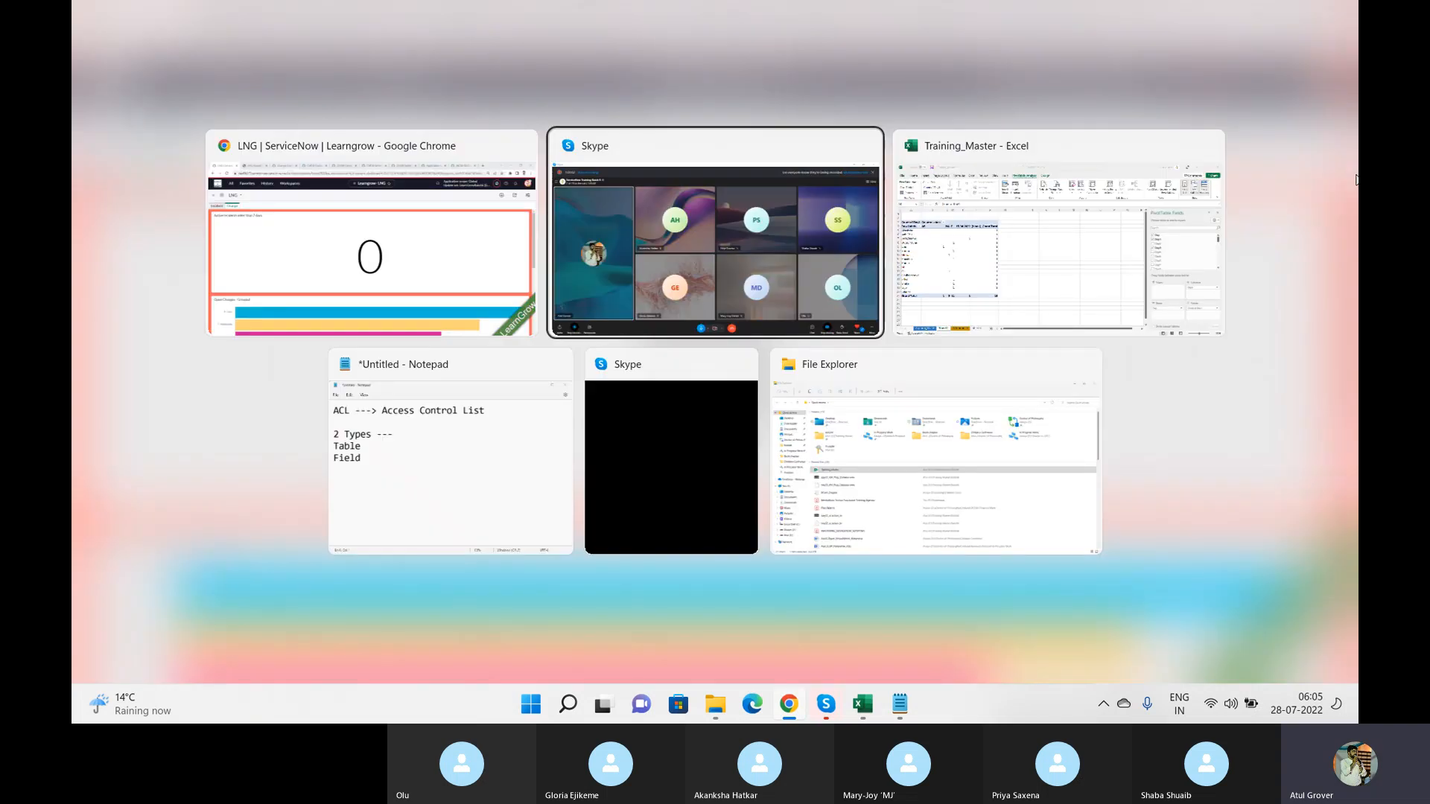